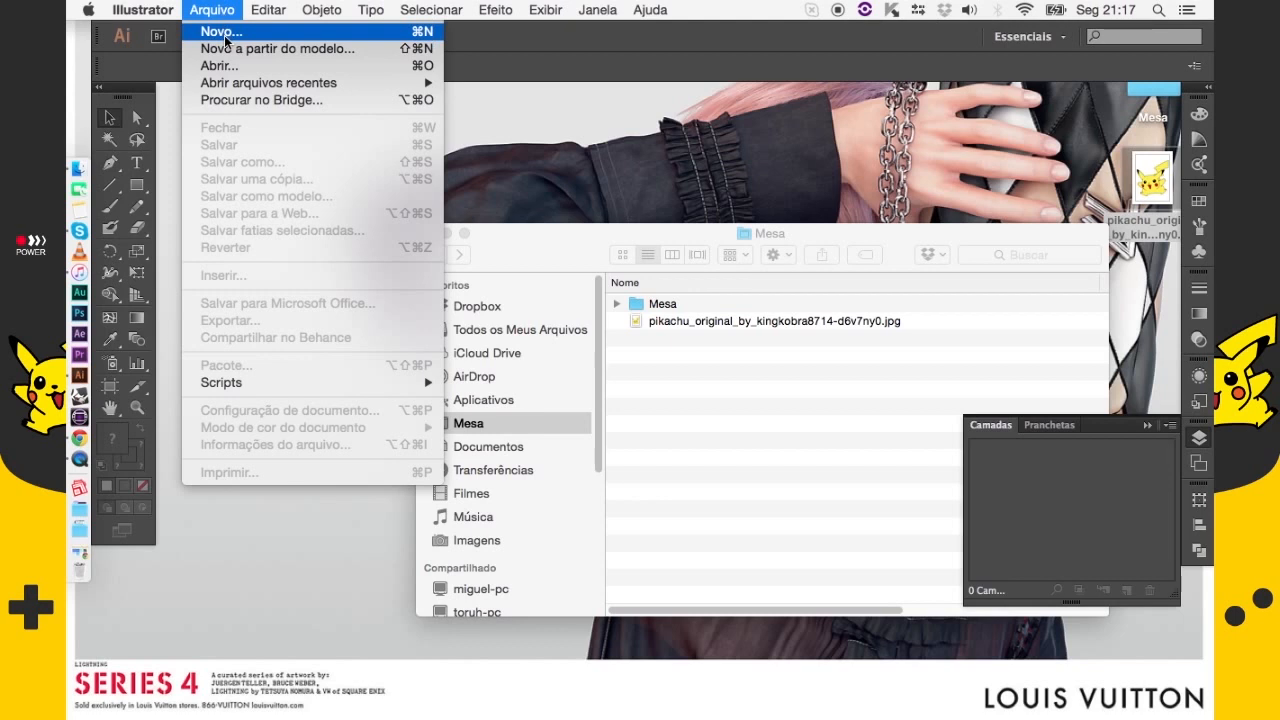
# Set up a new document named Pikachu in portrait orientation, 1080 px wide and 1920 px high
pyautogui.click(222, 32)
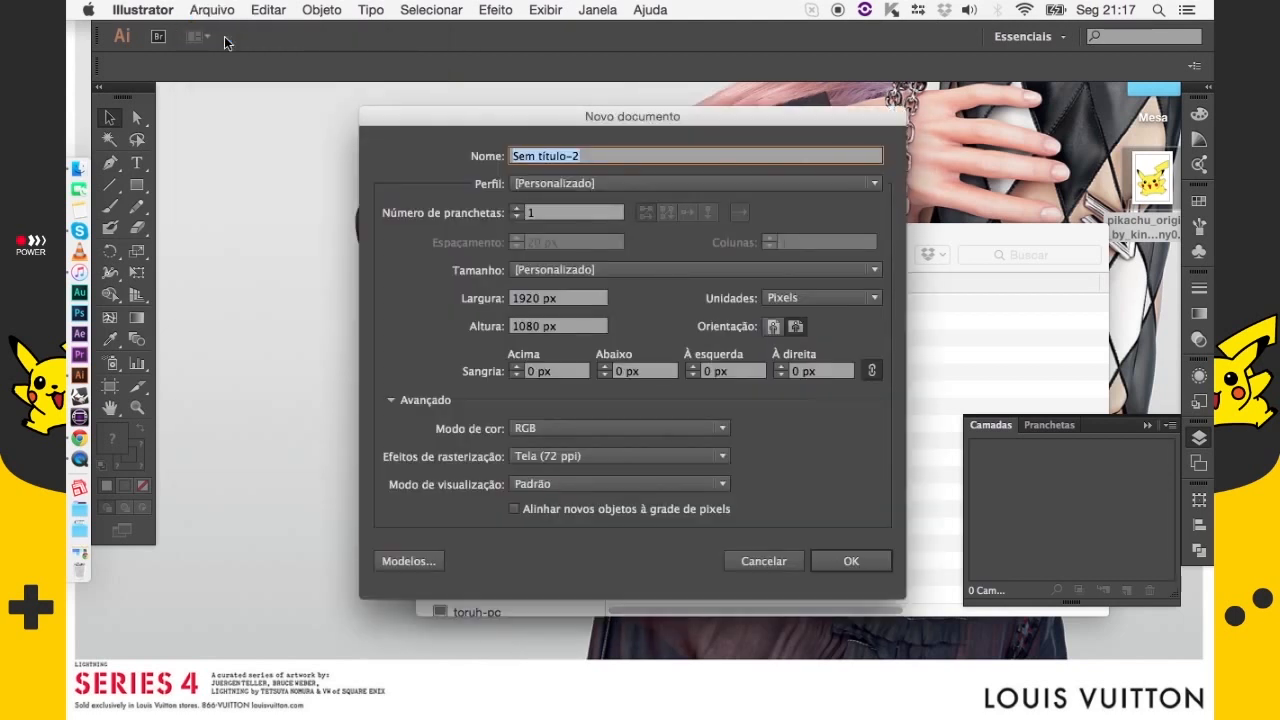
pyautogui.write('Pikachu')
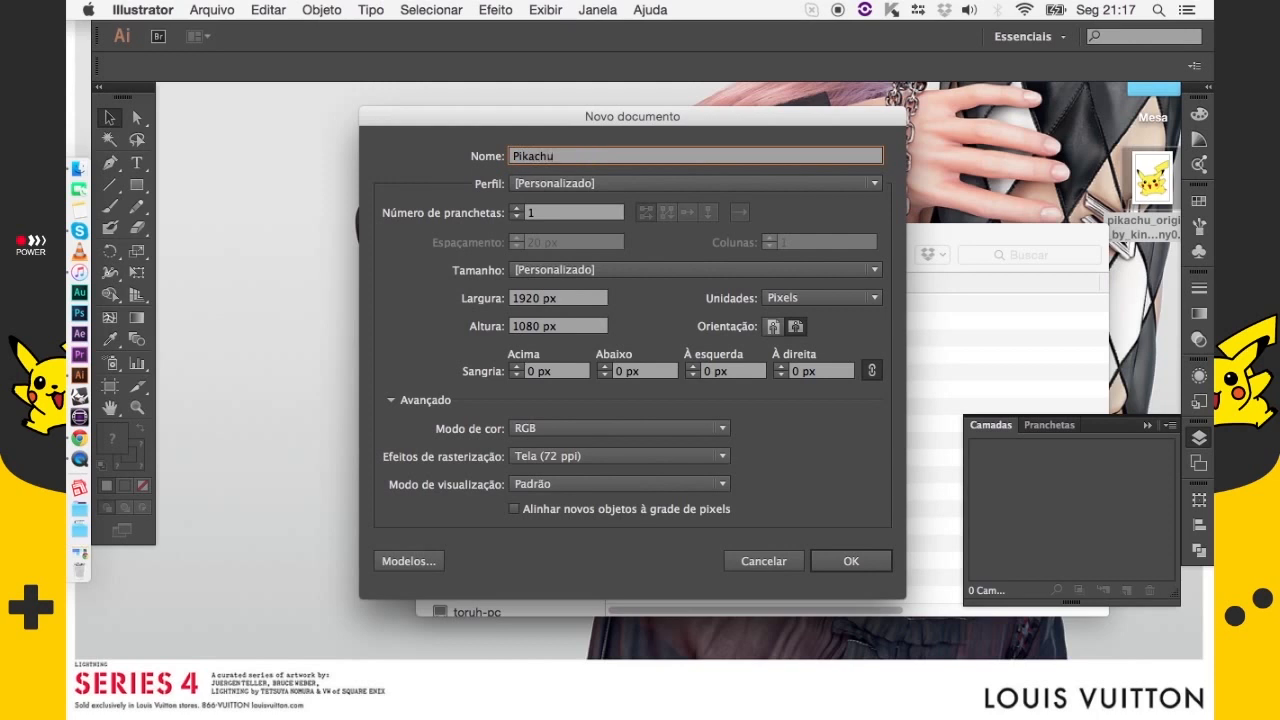
pyautogui.press('Tab')
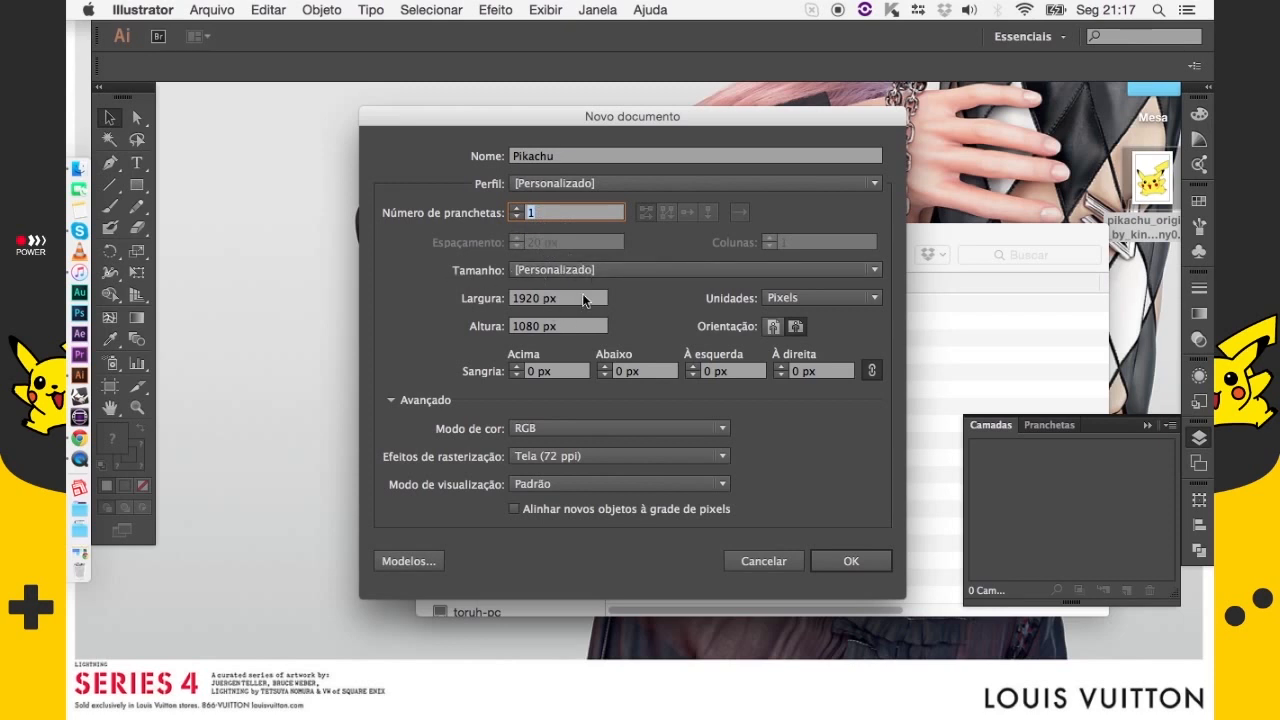
pyautogui.press('Tab')
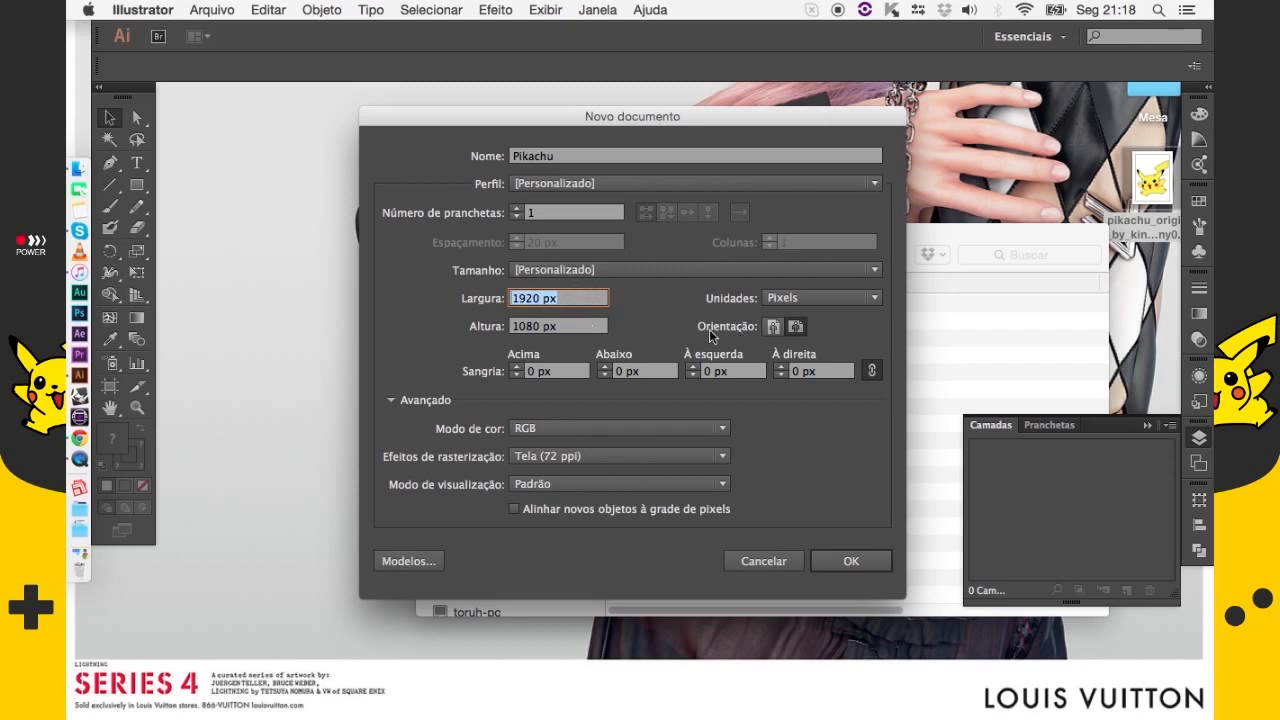
pyautogui.click(772, 328)
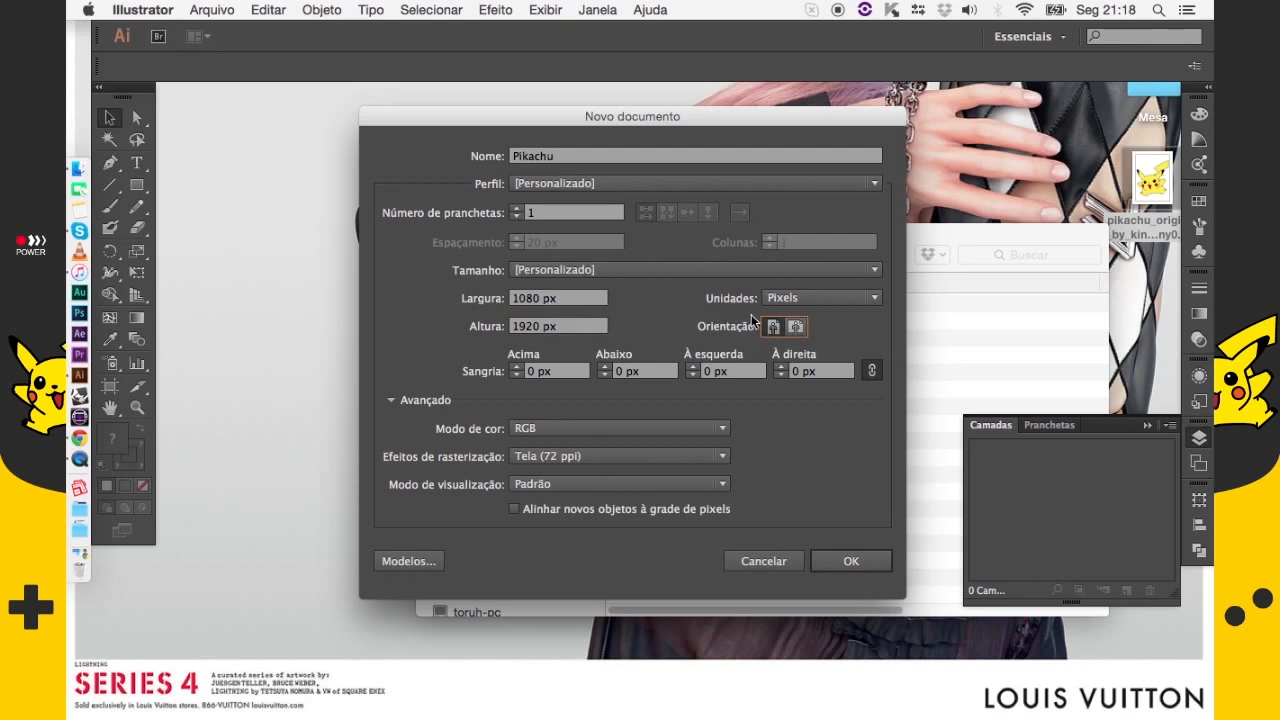
# Keep the document's units as Pixels and its color mode as RGB, and create it
pyautogui.click(832, 301)
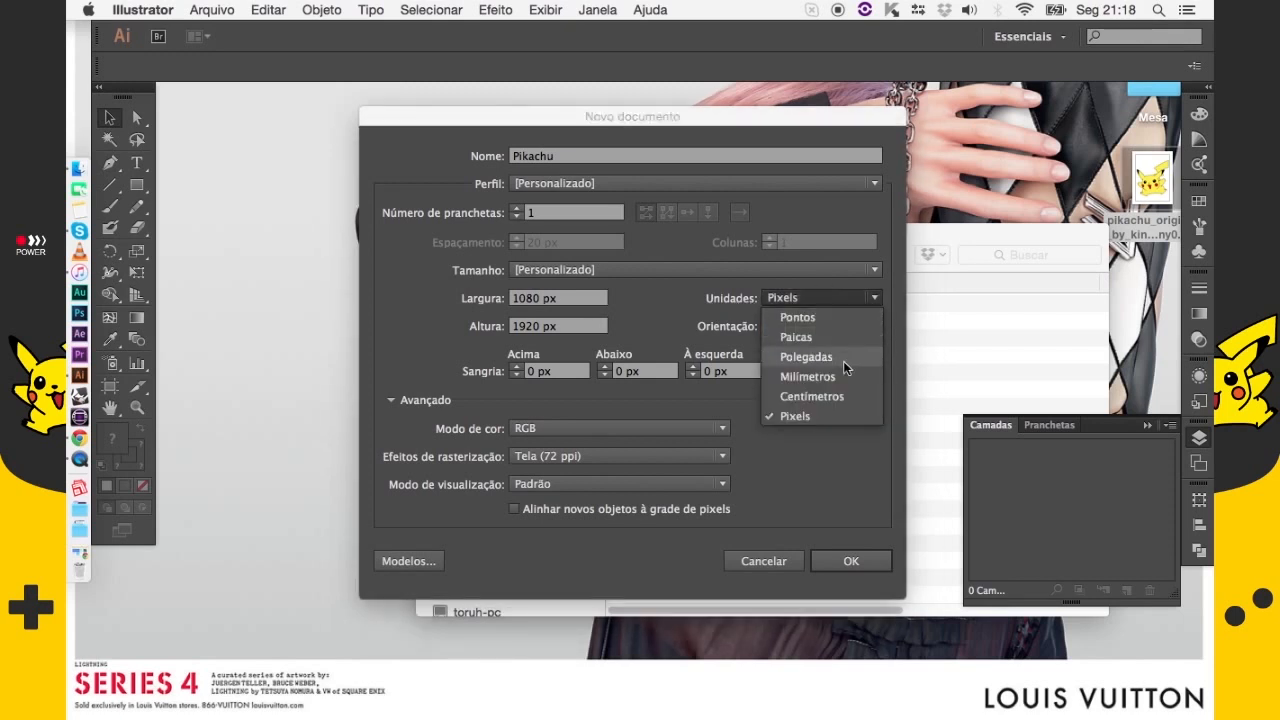
pyautogui.click(822, 414)
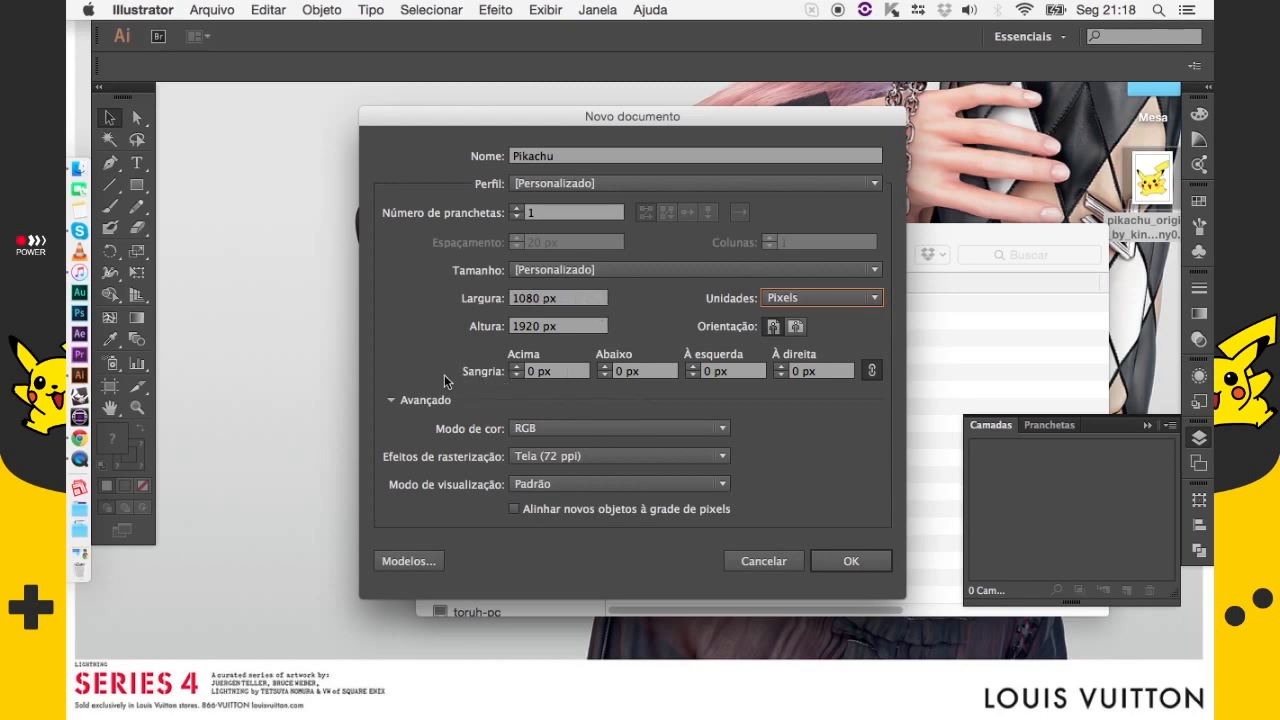
pyautogui.click(394, 400)
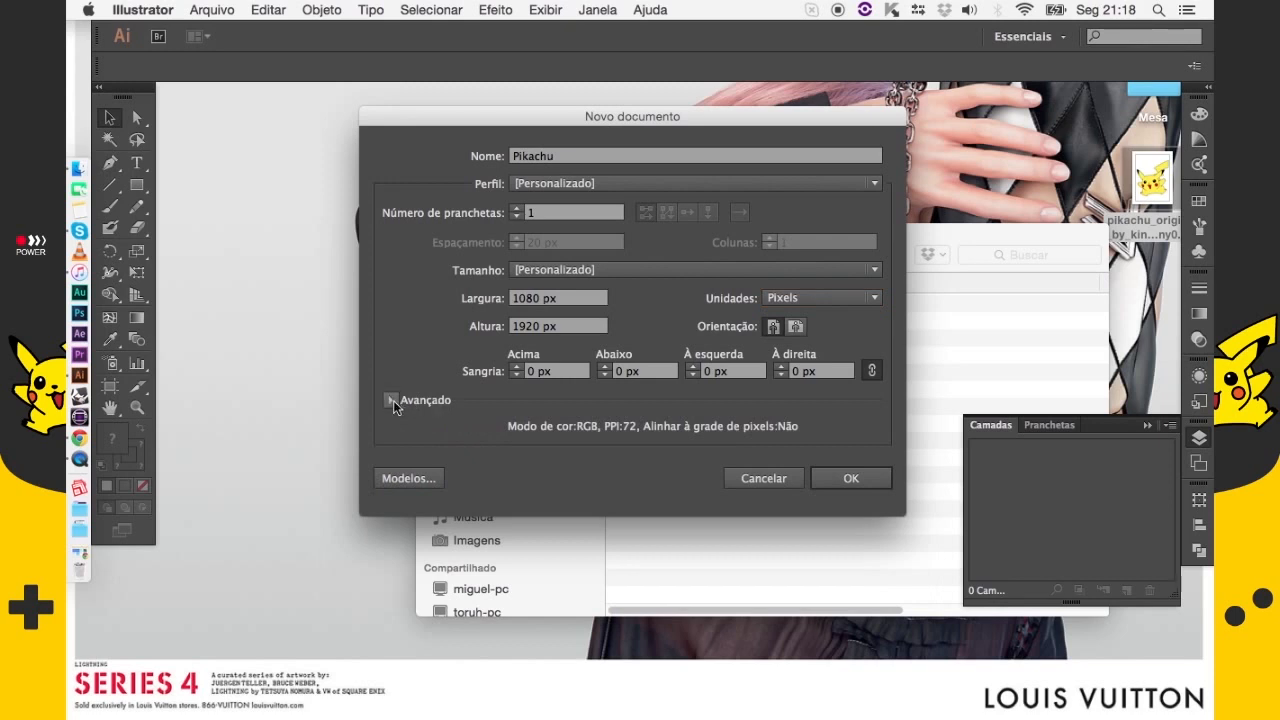
pyautogui.click(397, 405)
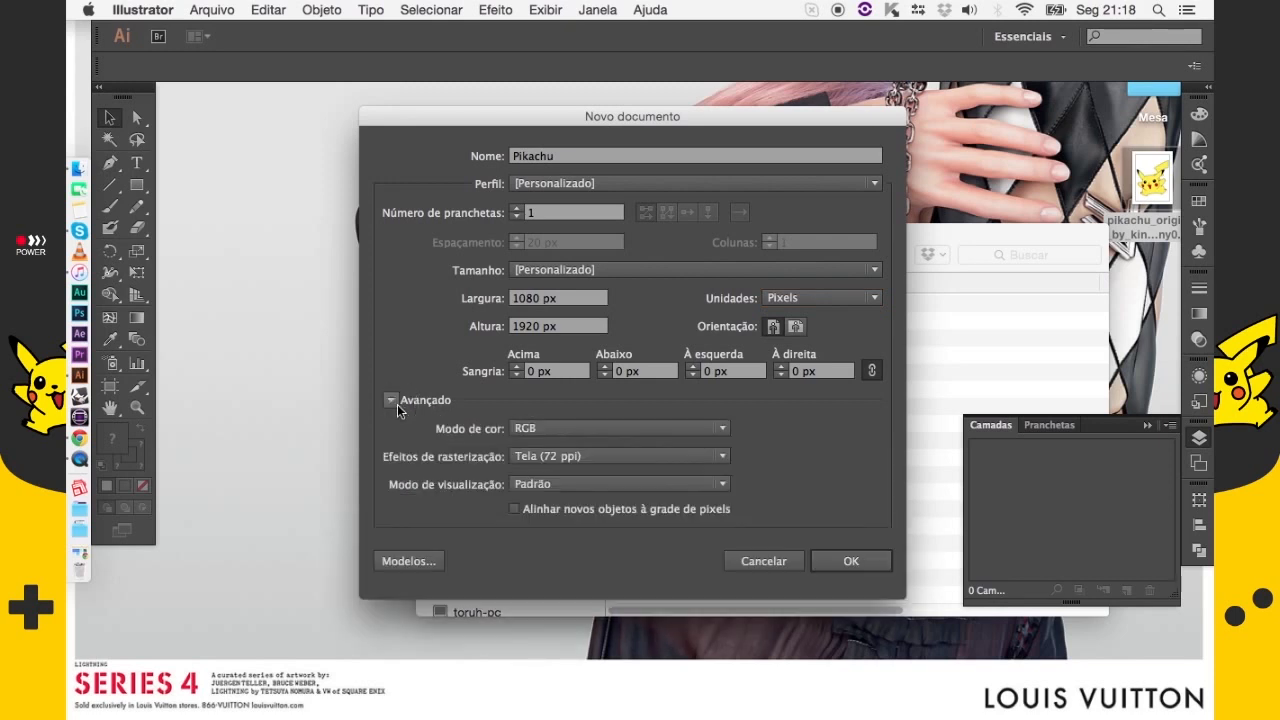
pyautogui.click(655, 429)
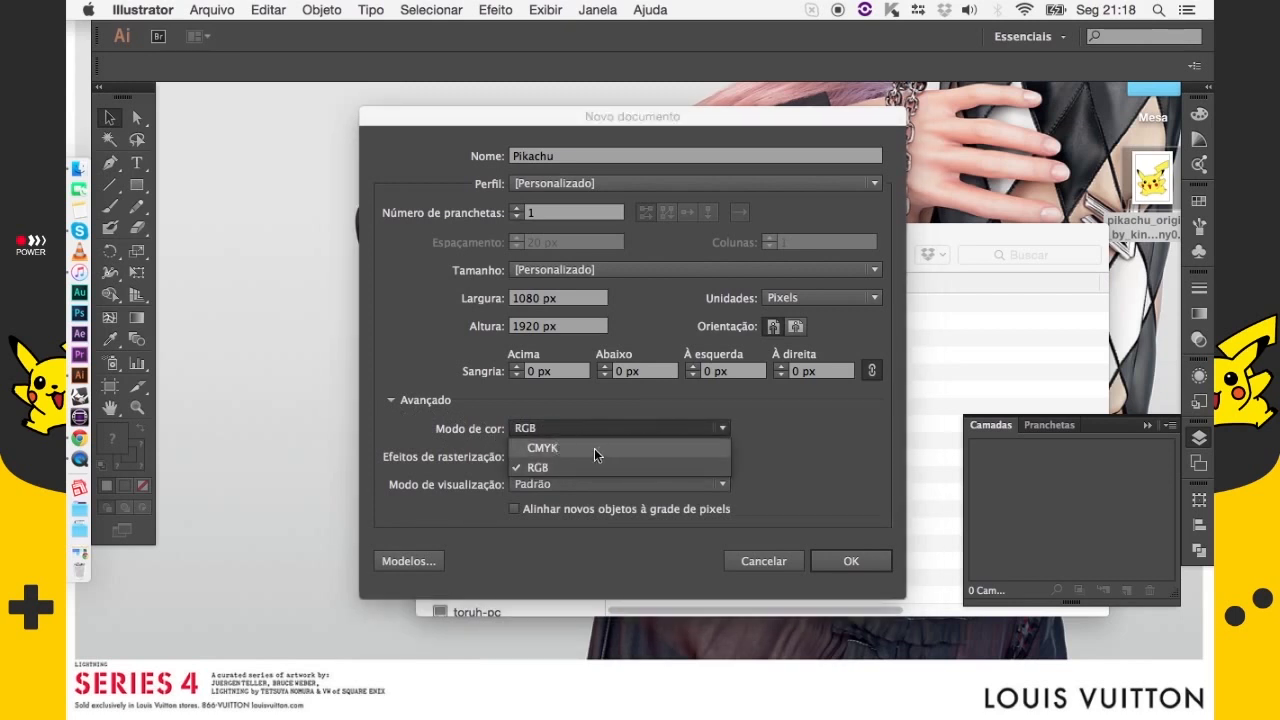
pyautogui.click(806, 452)
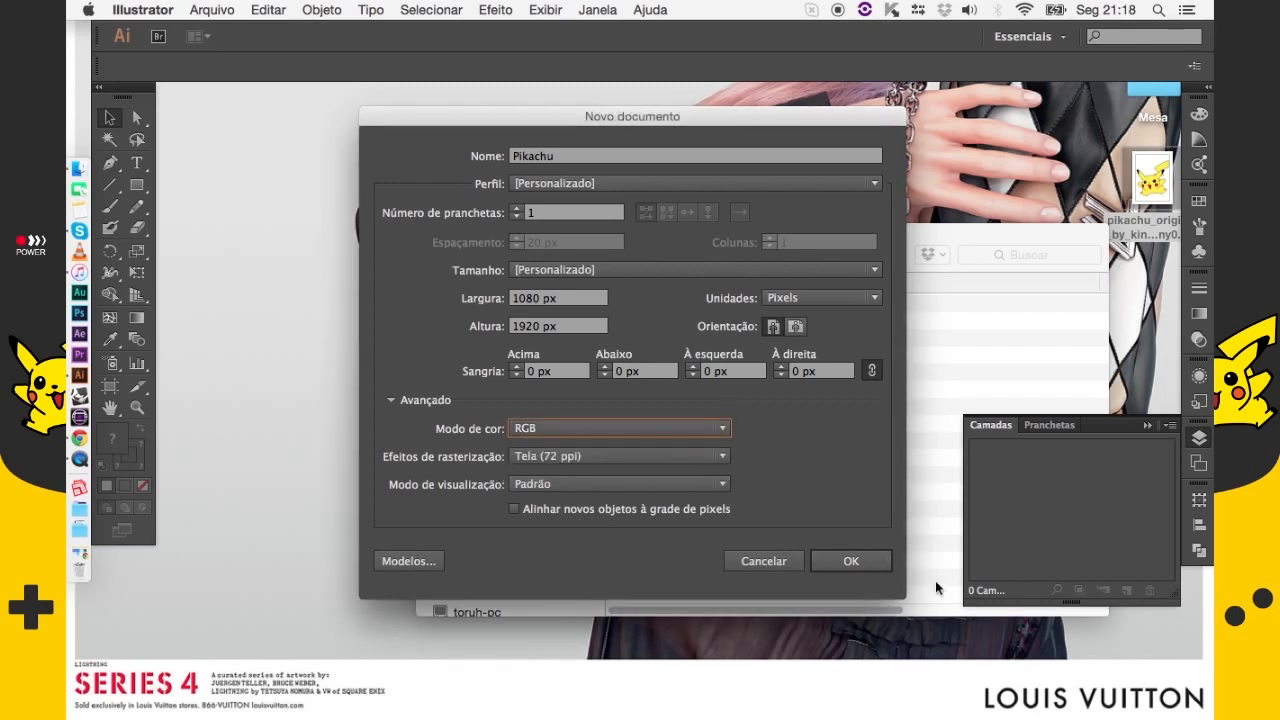
pyautogui.click(869, 566)
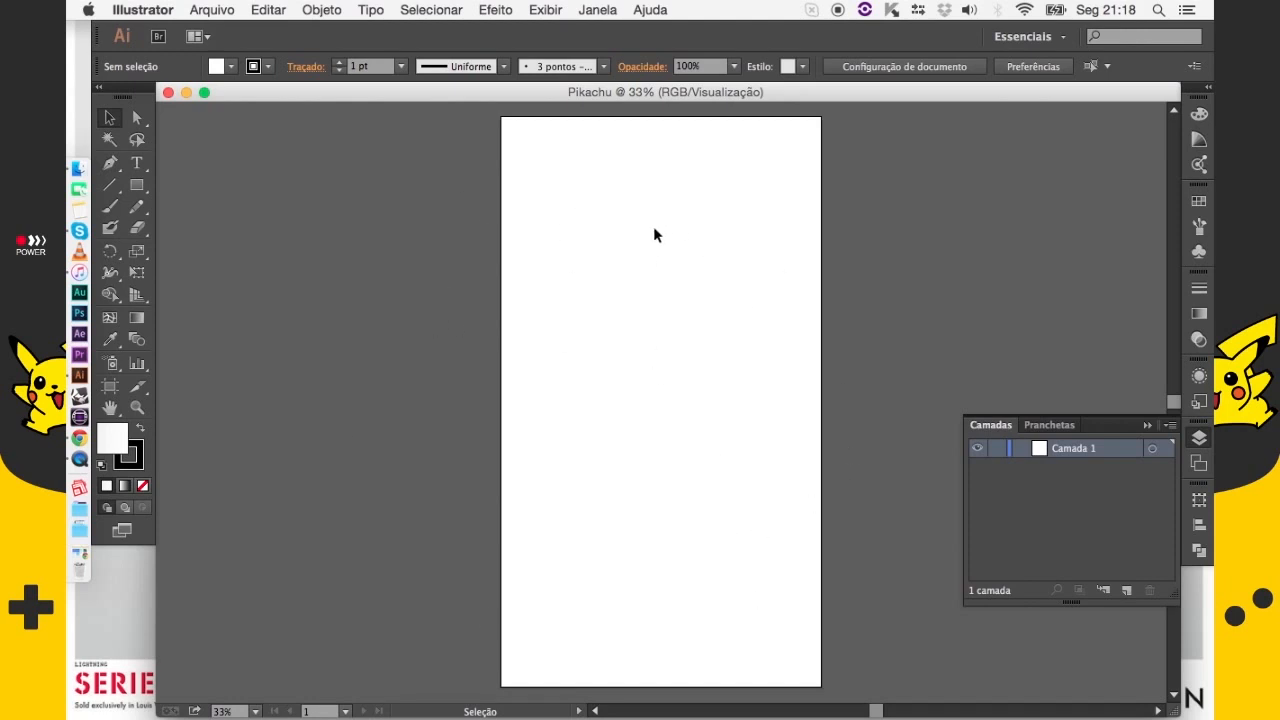
# Place pikachu_original_by_kingkobra8714-d6v7ny0.jpg from the Mesa folder as a linked image spanning most of the artboard's width
pyautogui.click(212, 11)
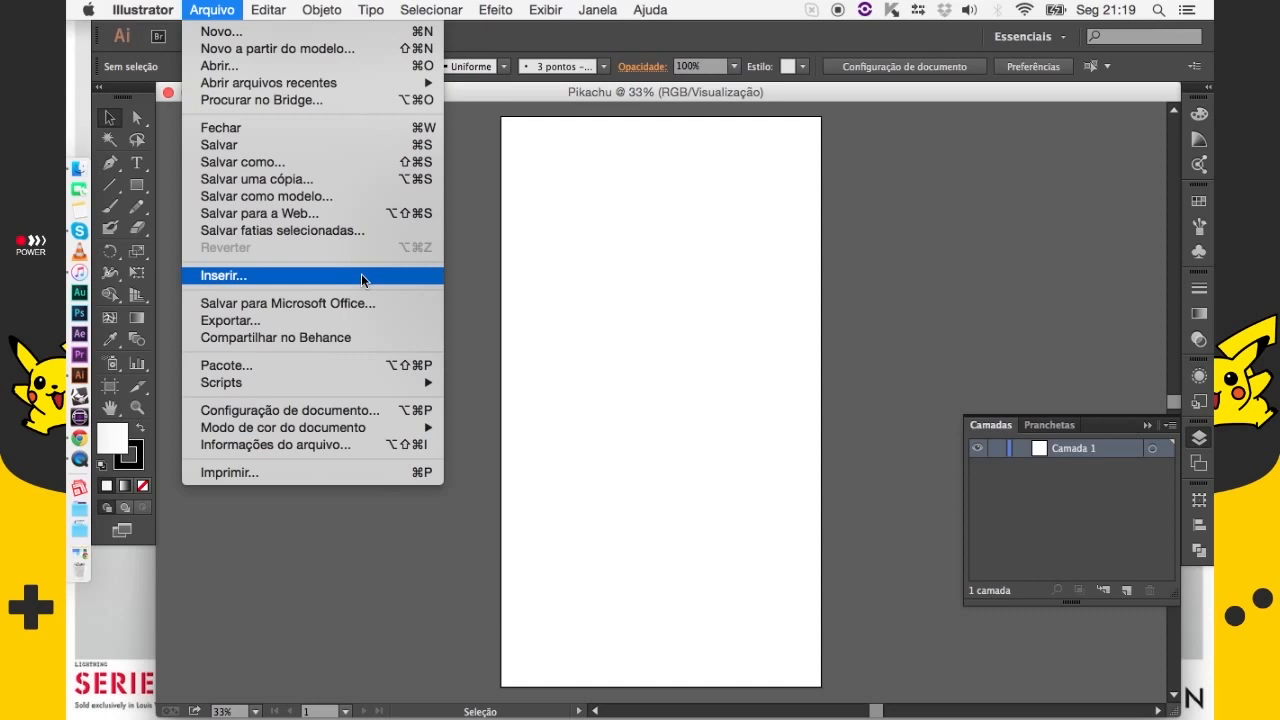
pyautogui.click(305, 276)
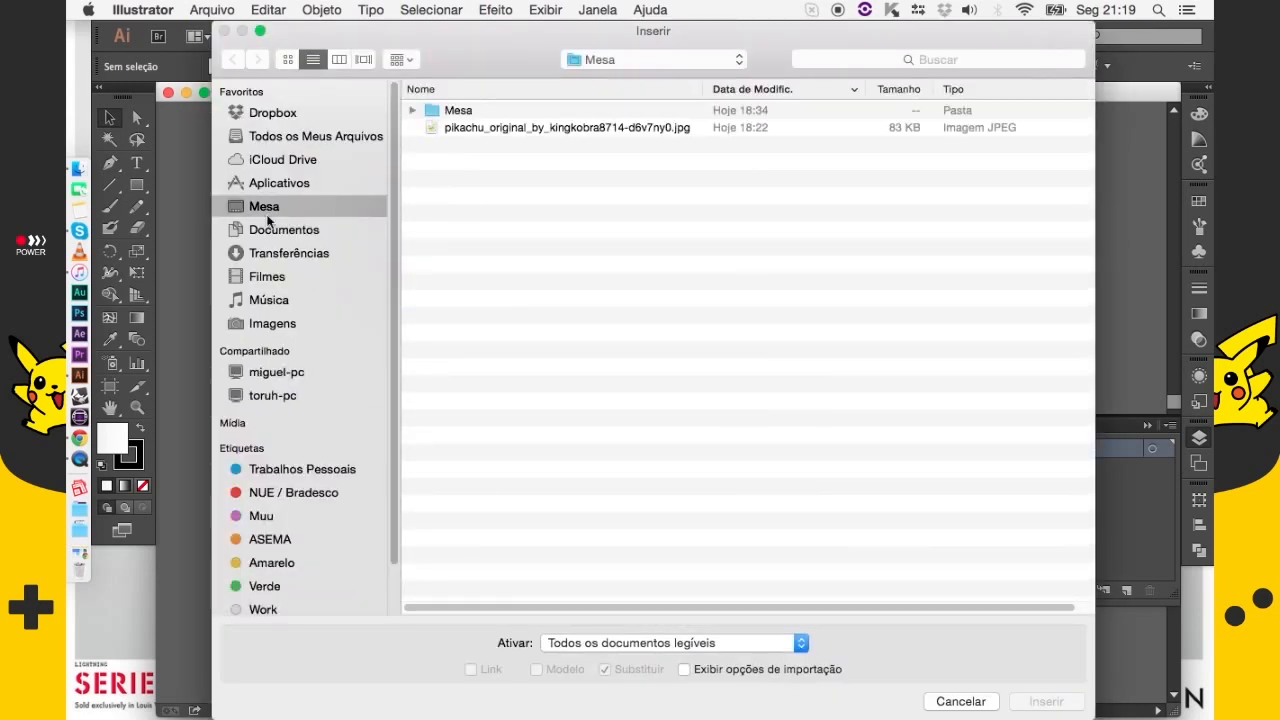
pyautogui.click(266, 206)
pyautogui.click(523, 128)
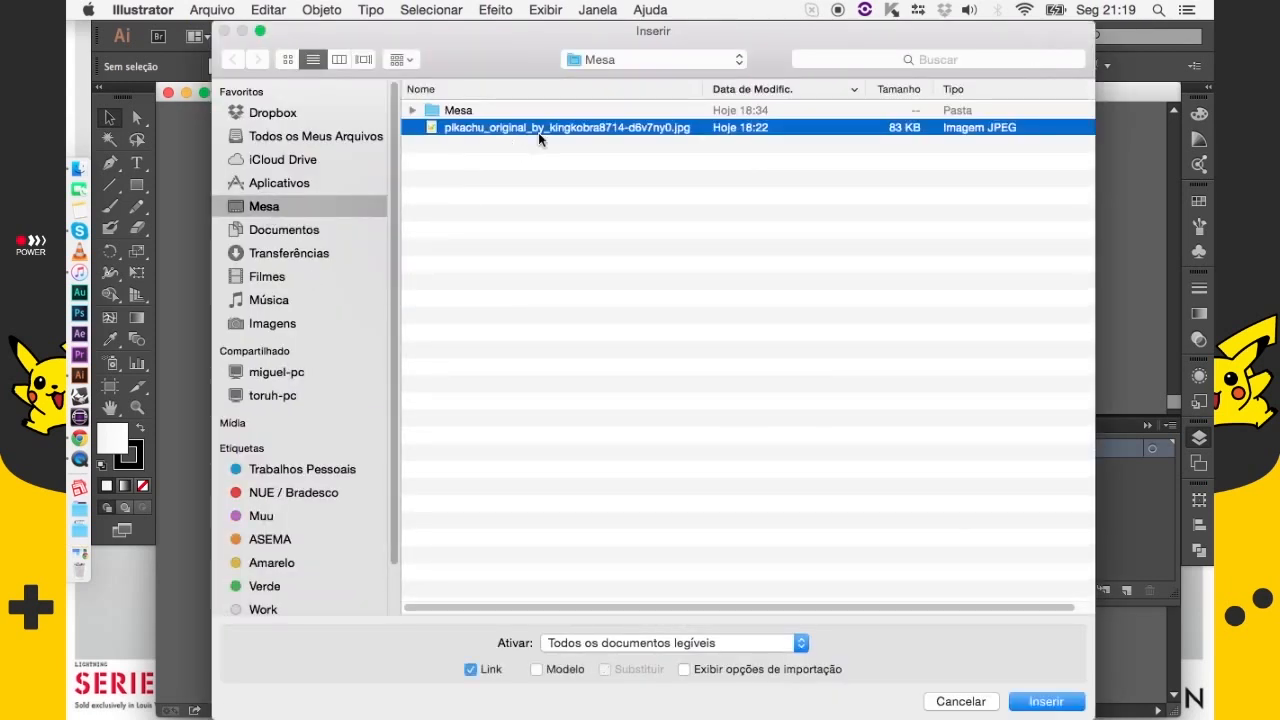
pyautogui.press('space')
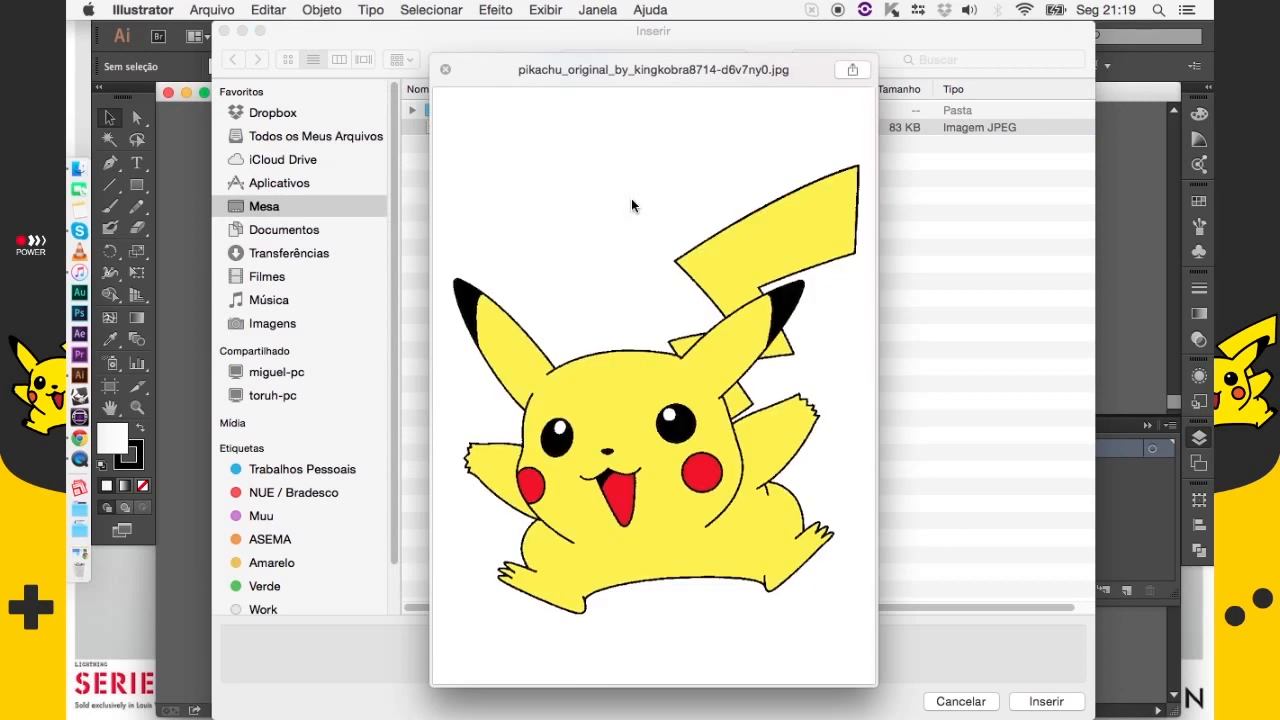
pyautogui.press('space')
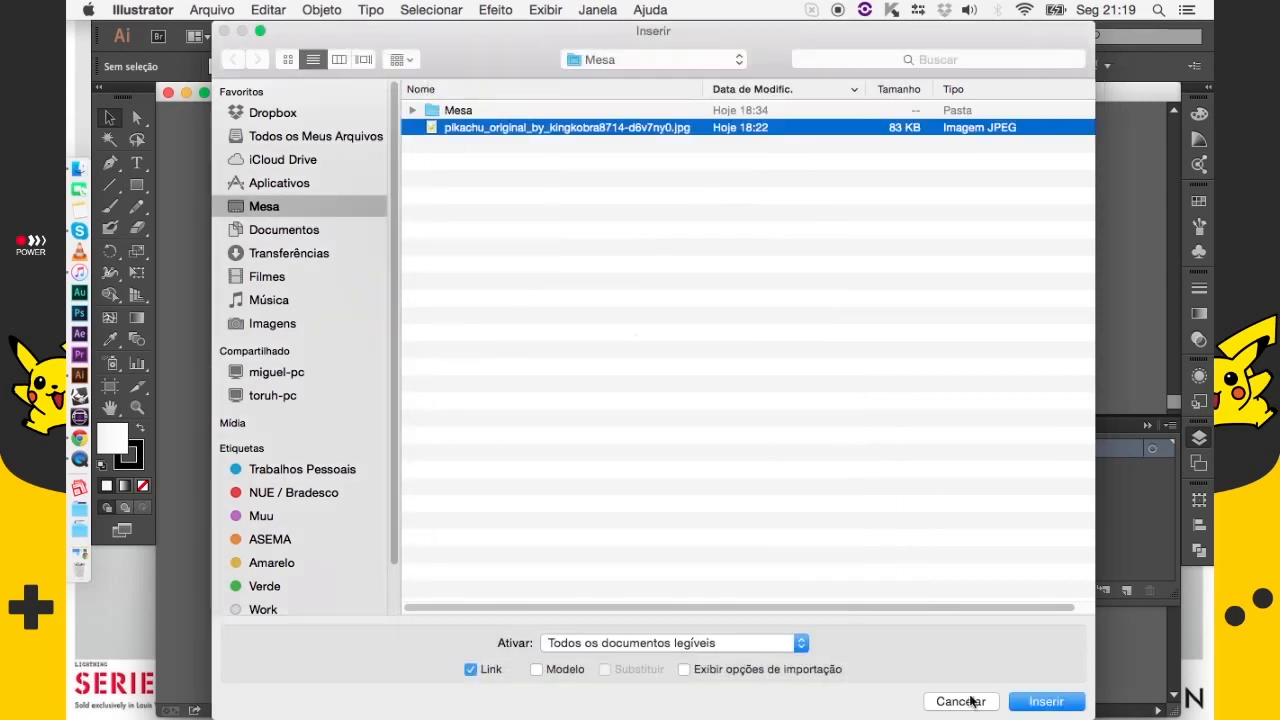
pyautogui.click(1050, 704)
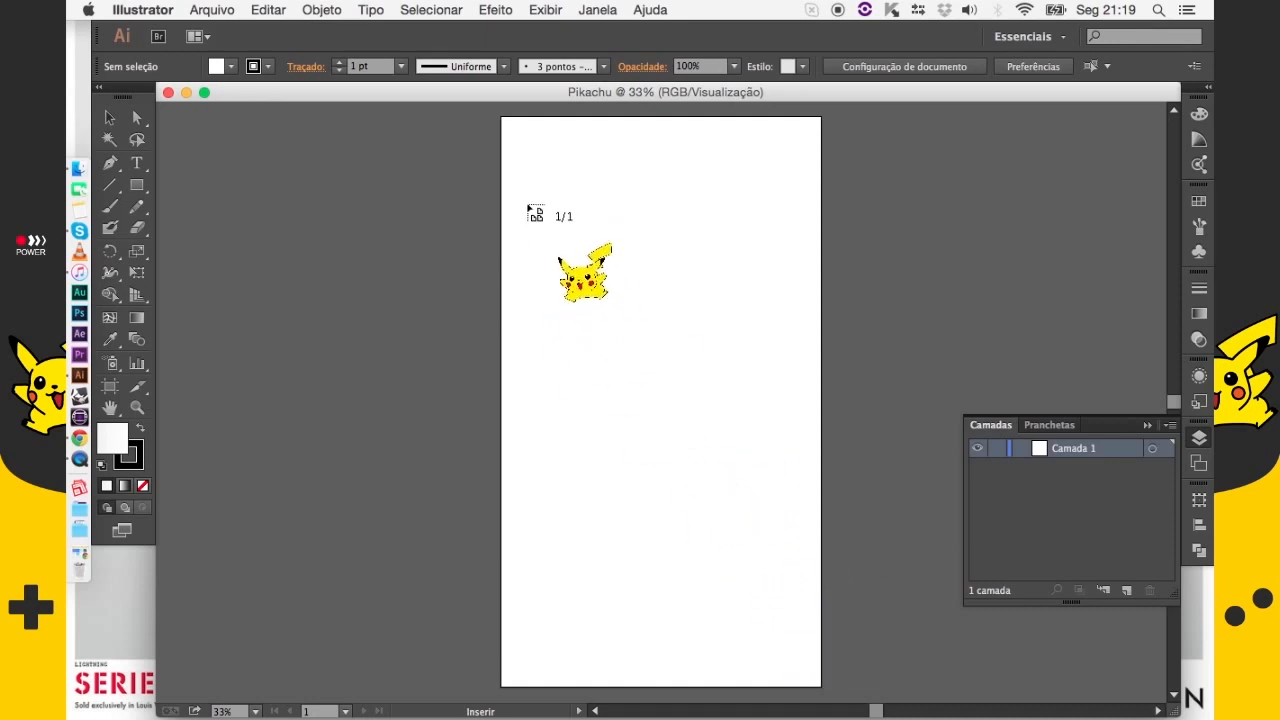
pyautogui.moveTo(521, 192); pyautogui.dragTo(797, 575)
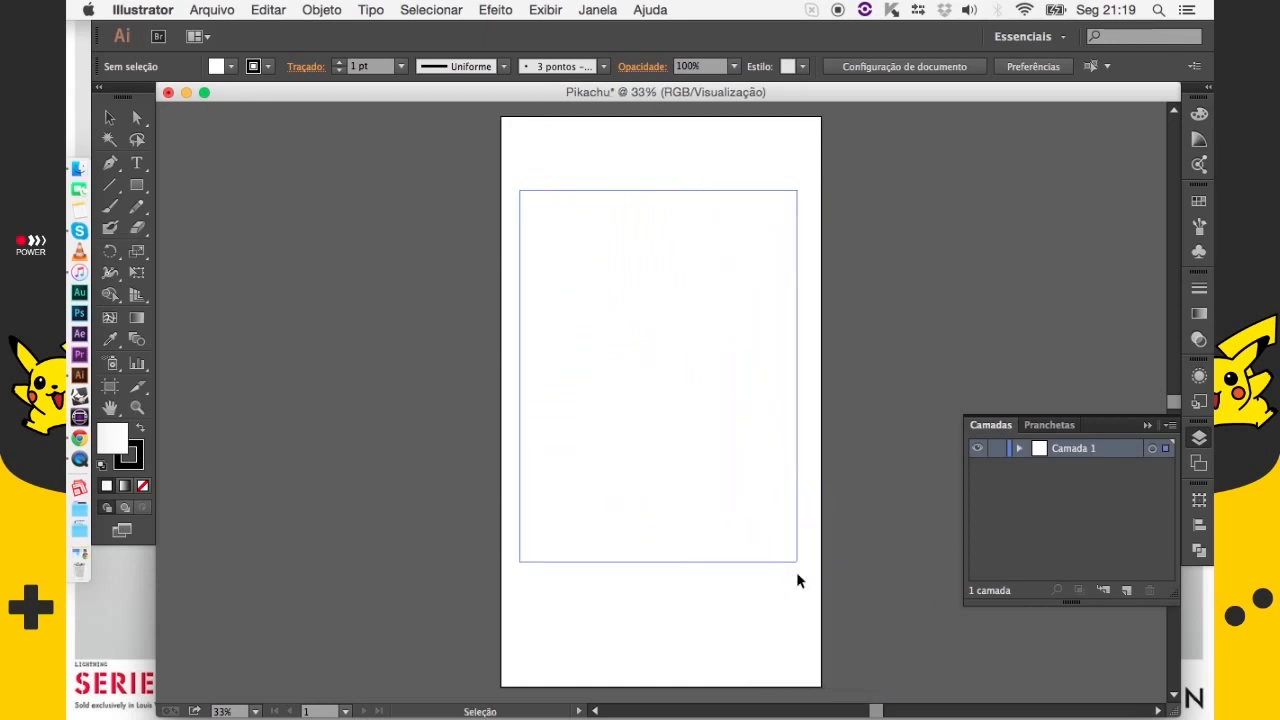
# Move the placed Pikachu image slightly down towards the artboard's vertical centre and deselect it
pyautogui.click(837, 443)
pyautogui.moveTo(655, 406); pyautogui.dragTo(656, 440)
pyautogui.click(863, 398)
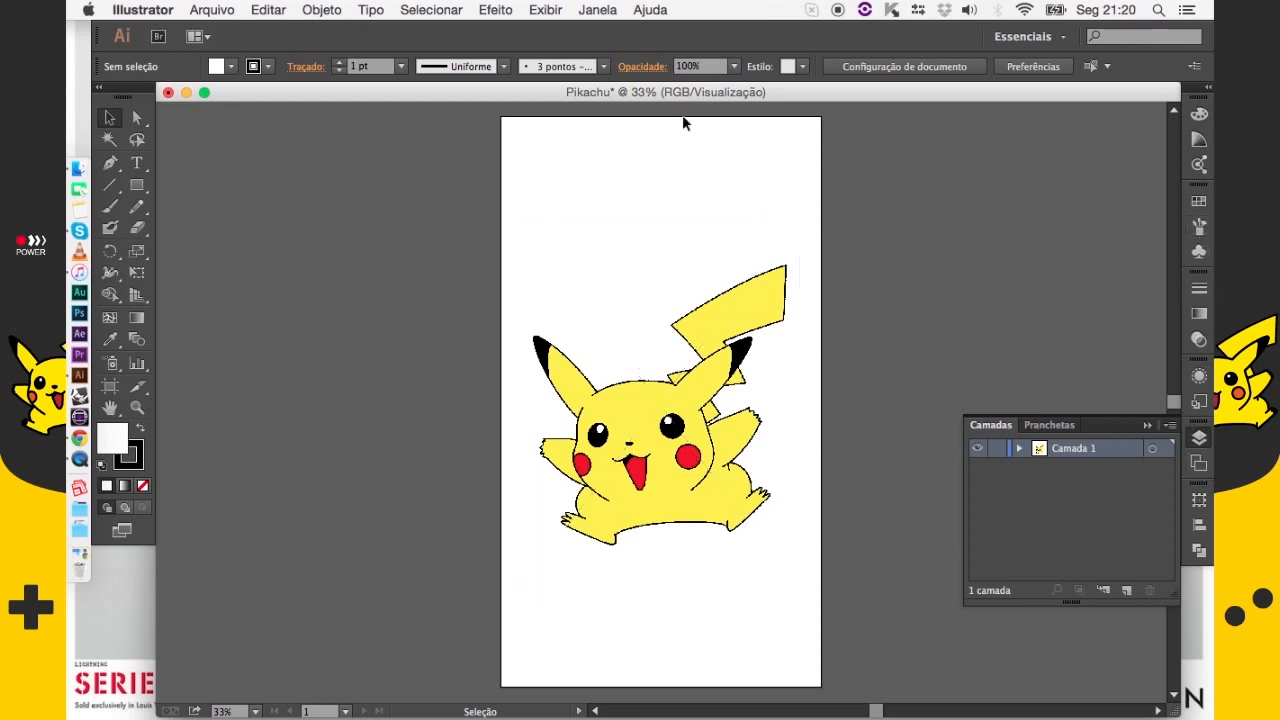
pyautogui.click(598, 10)
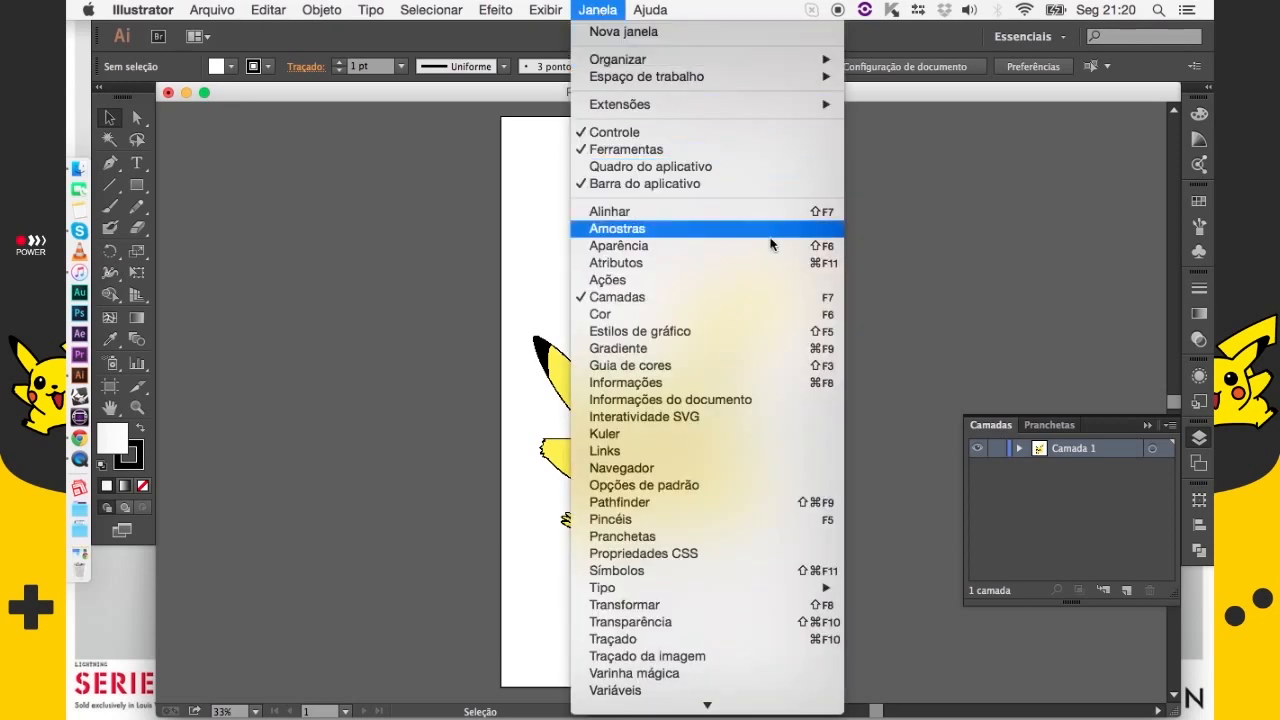
pyautogui.click(768, 297)
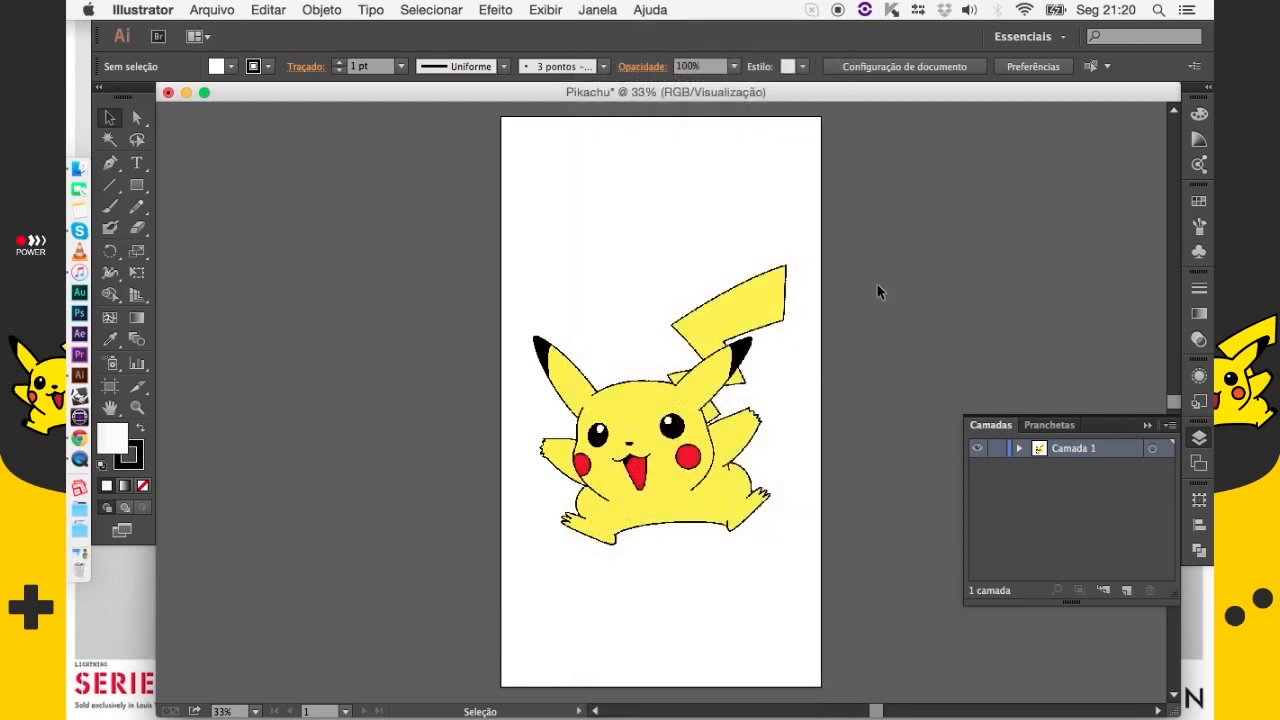
# Set the Pikachu image's opacity to 20%
pyautogui.click(756, 303)
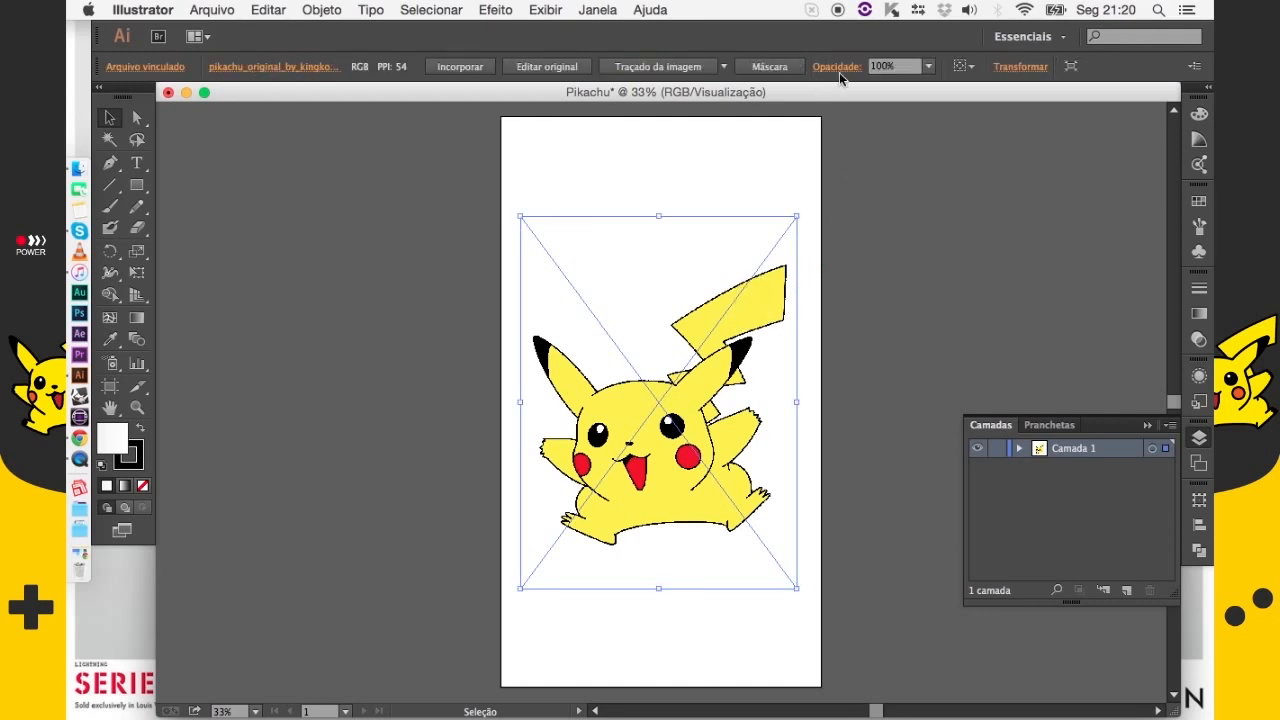
pyautogui.click(928, 66)
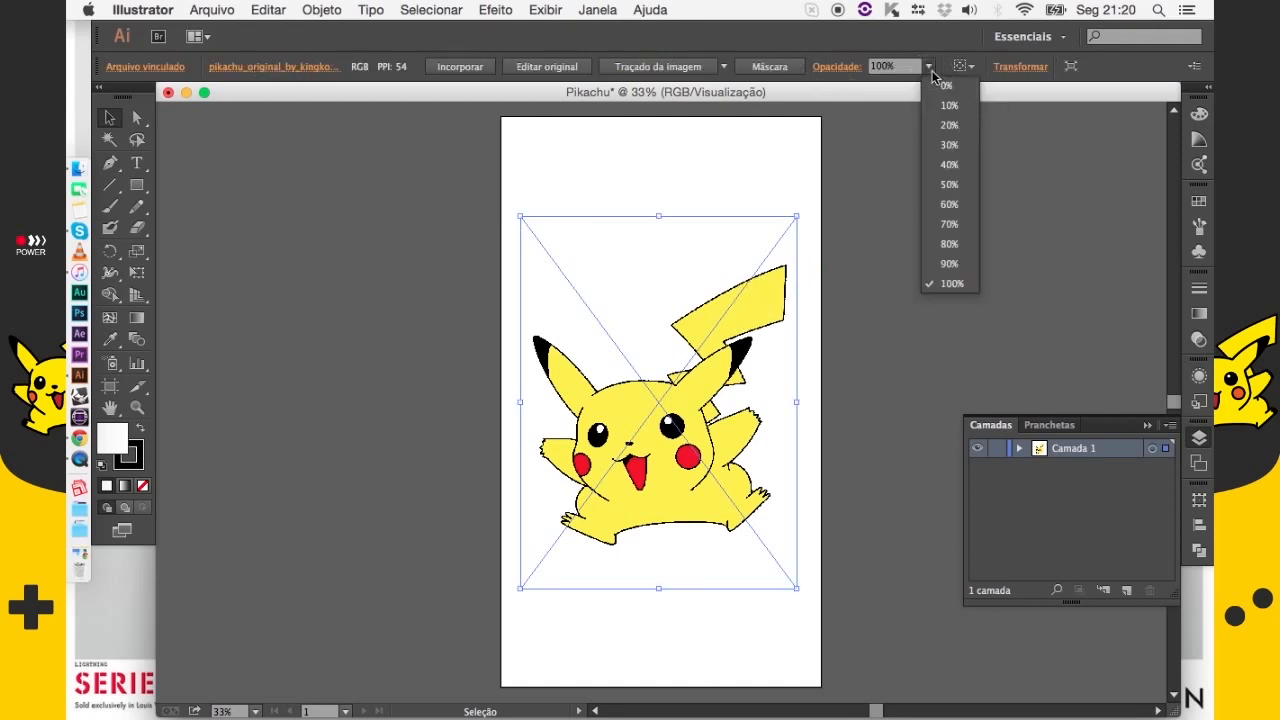
pyautogui.click(958, 126)
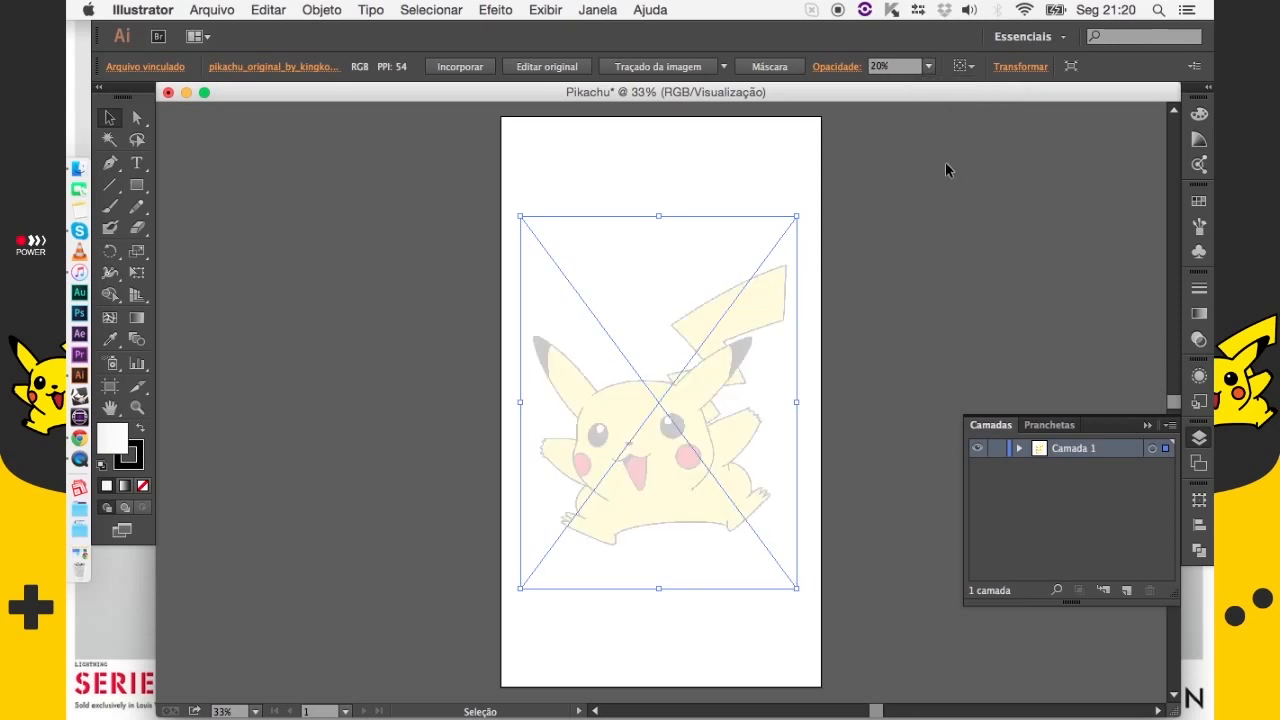
# Try locking and unlocking Camada 1, move the unlocked image around the artboard, and undo the moves
pyautogui.click(997, 452)
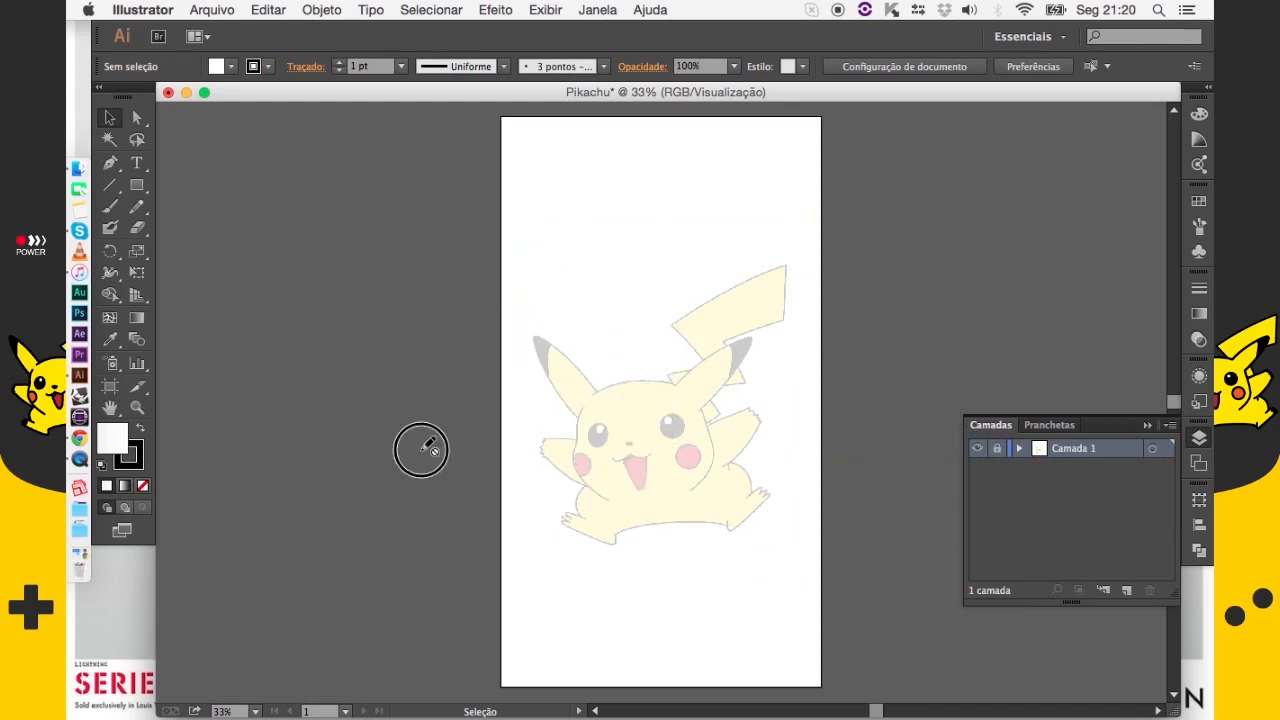
pyautogui.click(997, 448)
pyautogui.moveTo(635, 415); pyautogui.dragTo(684, 526)
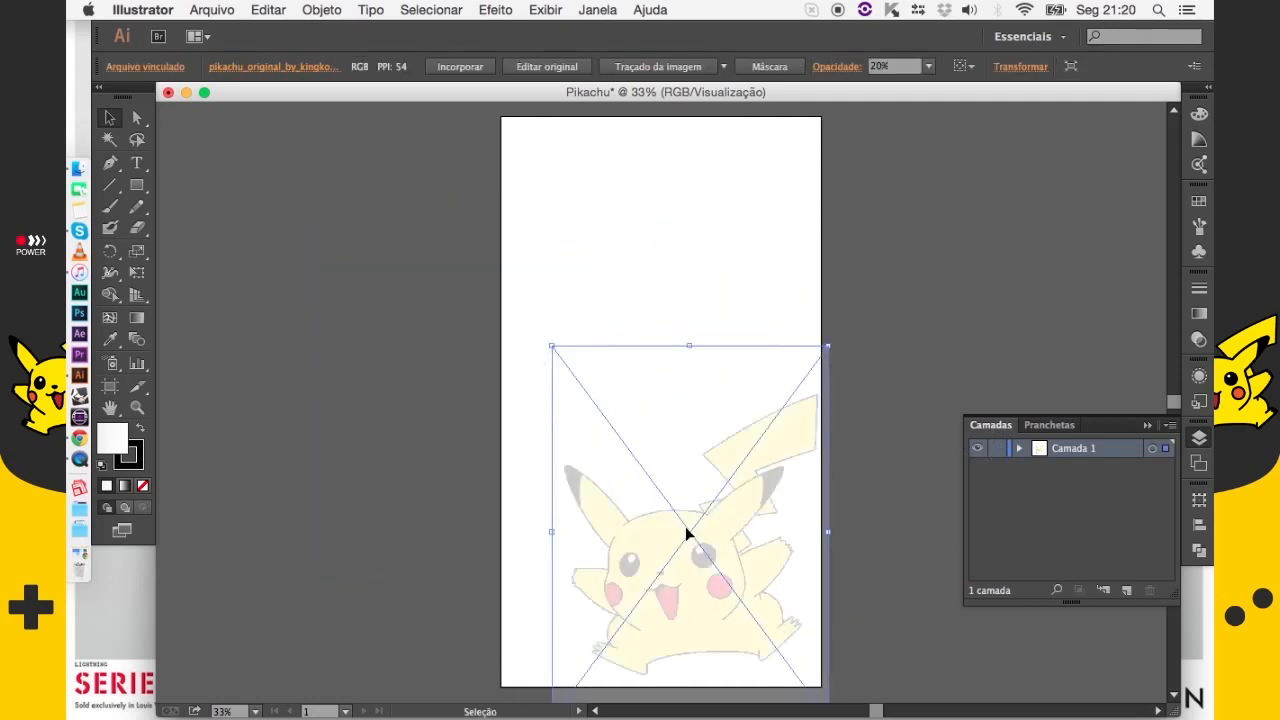
pyautogui.press('super+z')
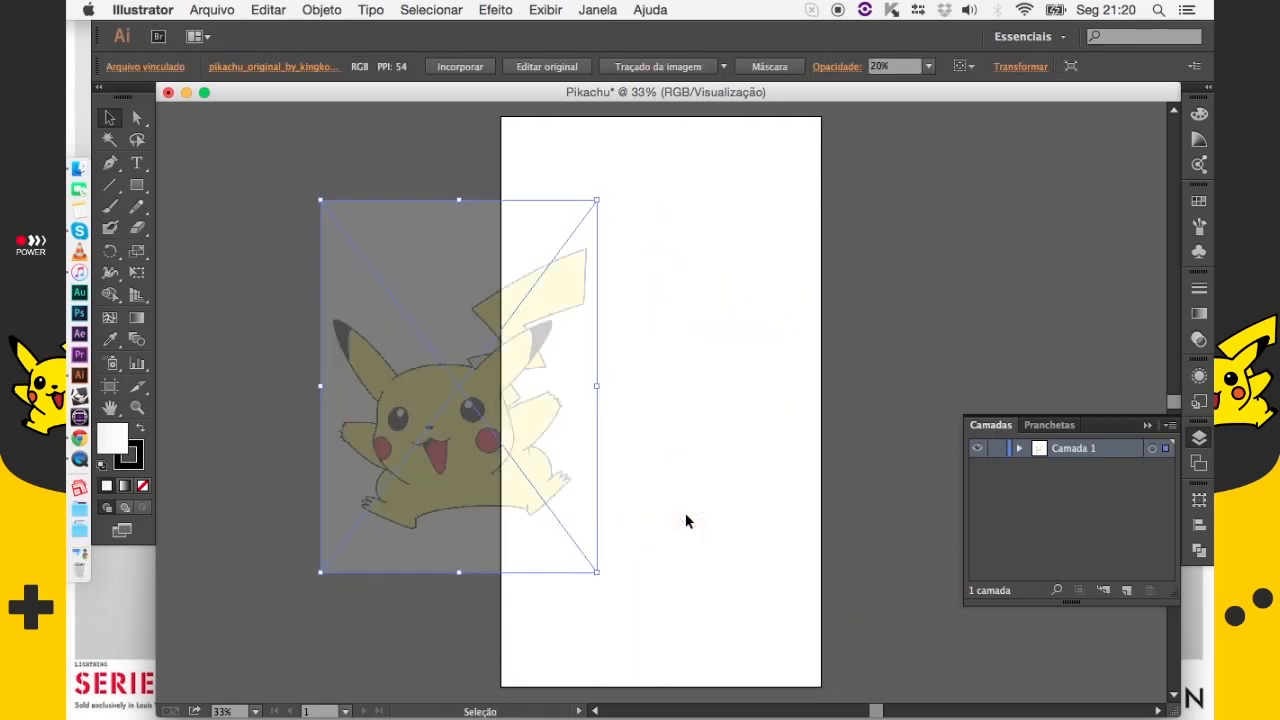
pyautogui.press('super+z')
pyautogui.press('super+z')
pyautogui.press('super+z')
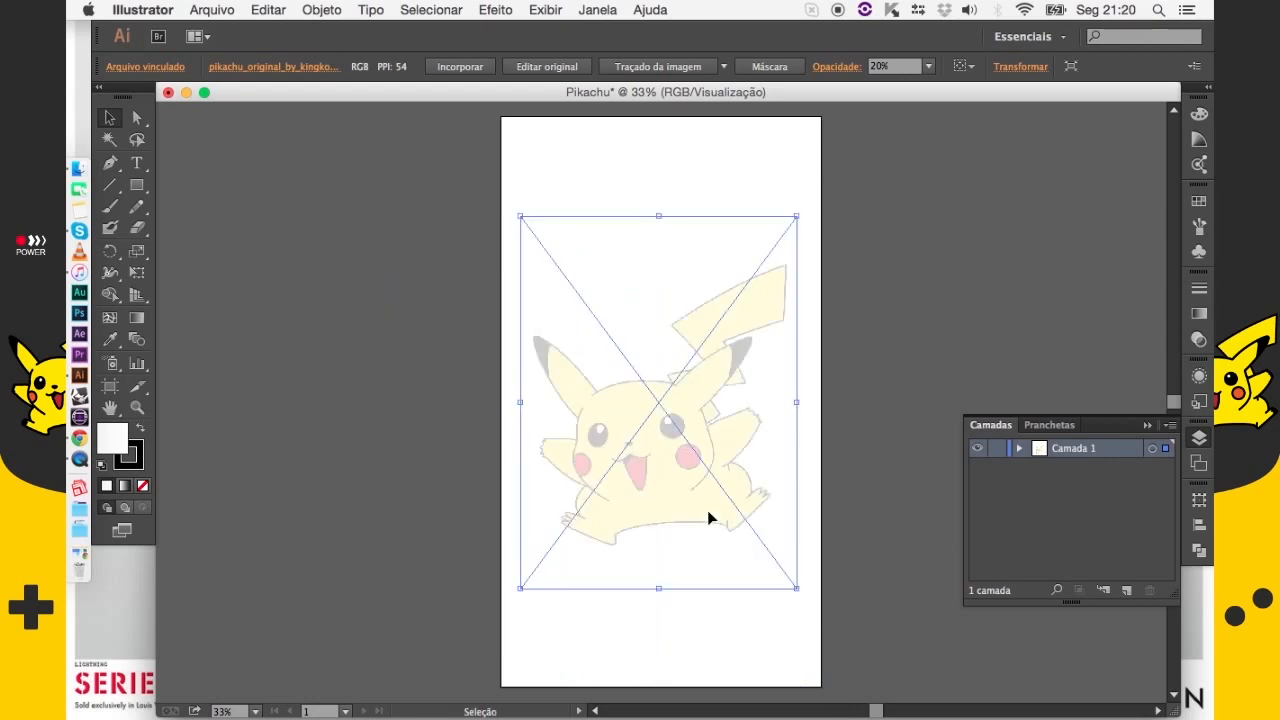
pyautogui.click(828, 418)
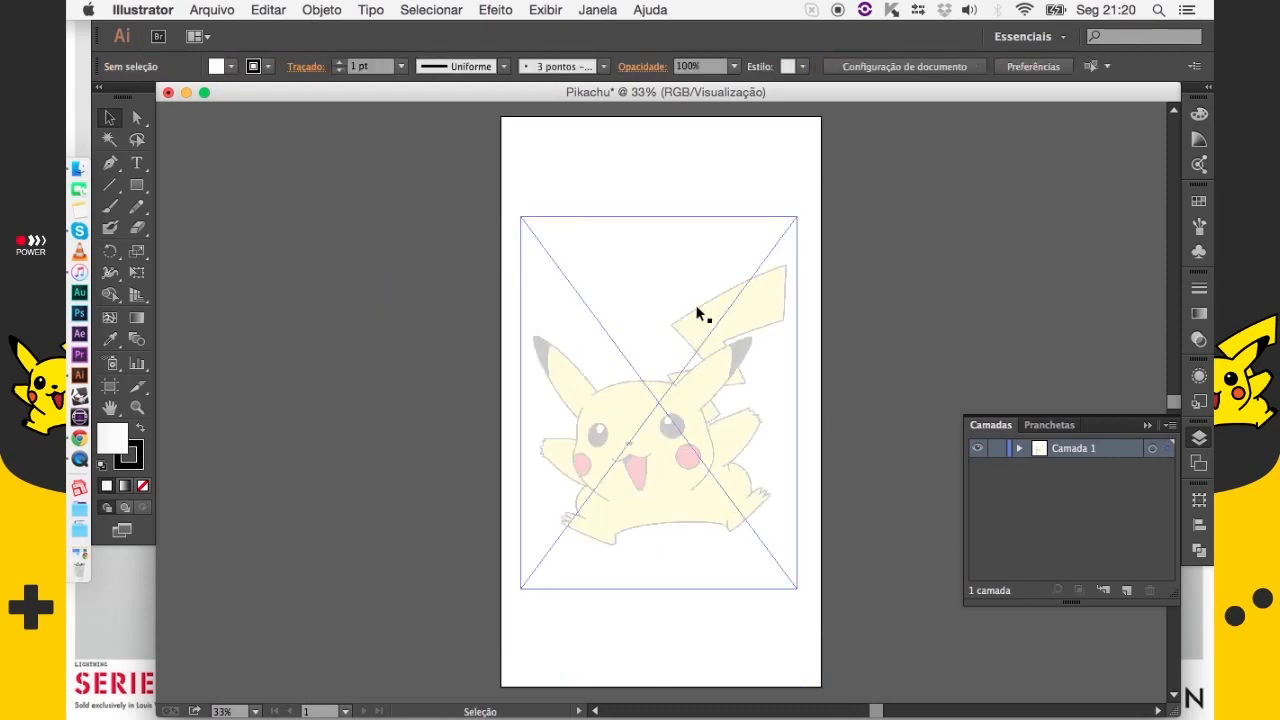
# Lock Camada 1 with the reference image and add a new layer above it
pyautogui.click(997, 449)
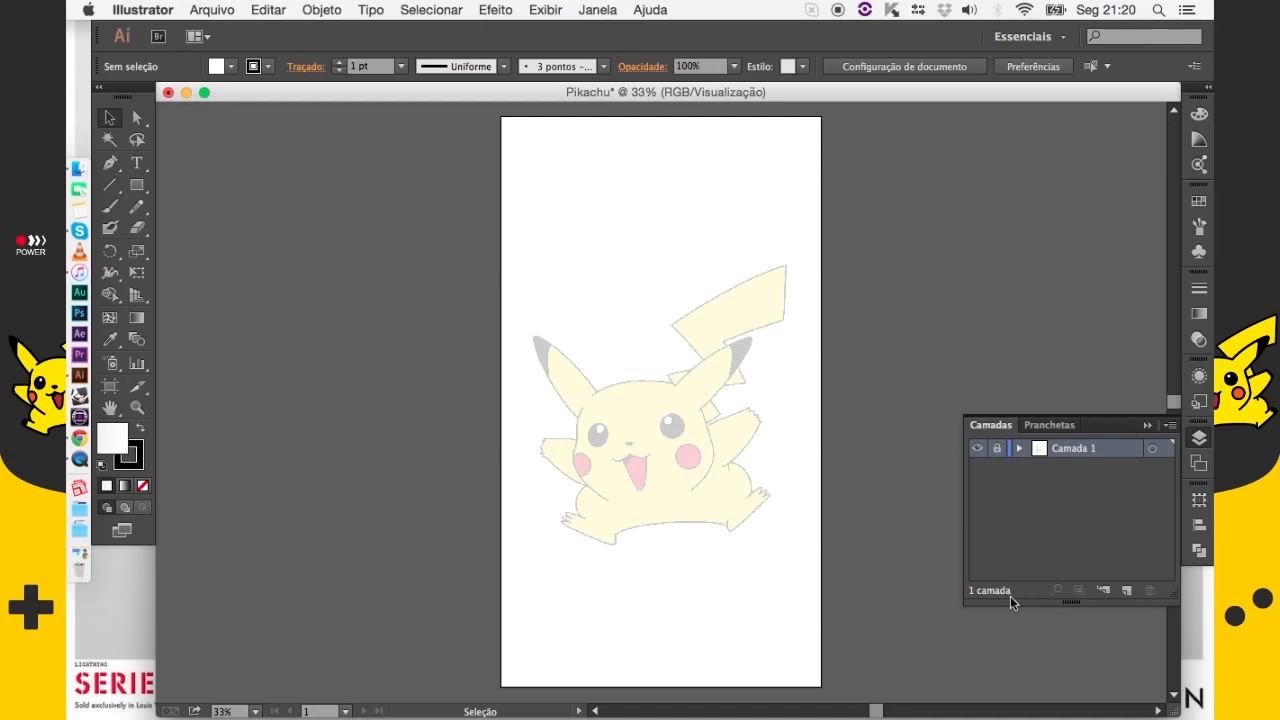
pyautogui.click(1134, 594)
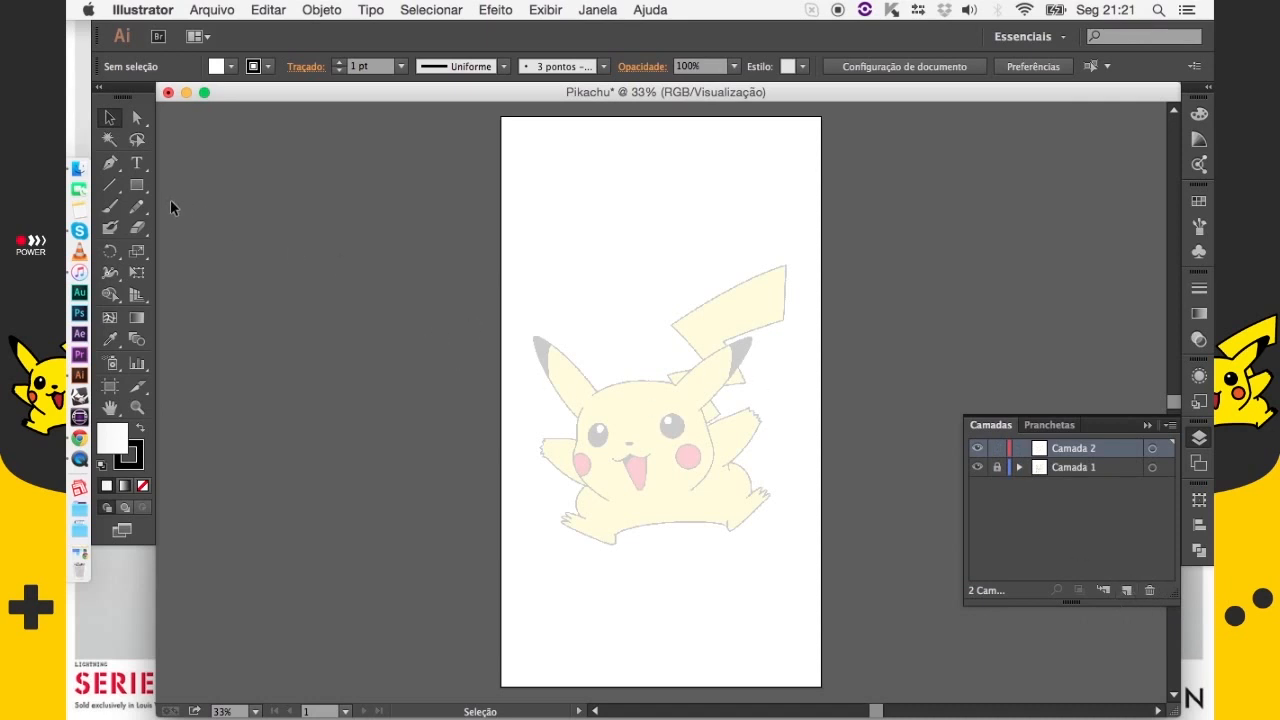
# Draw three overlapping test rectangles over the Pikachu on Camada 2 and remove them again
pyautogui.click(136, 184)
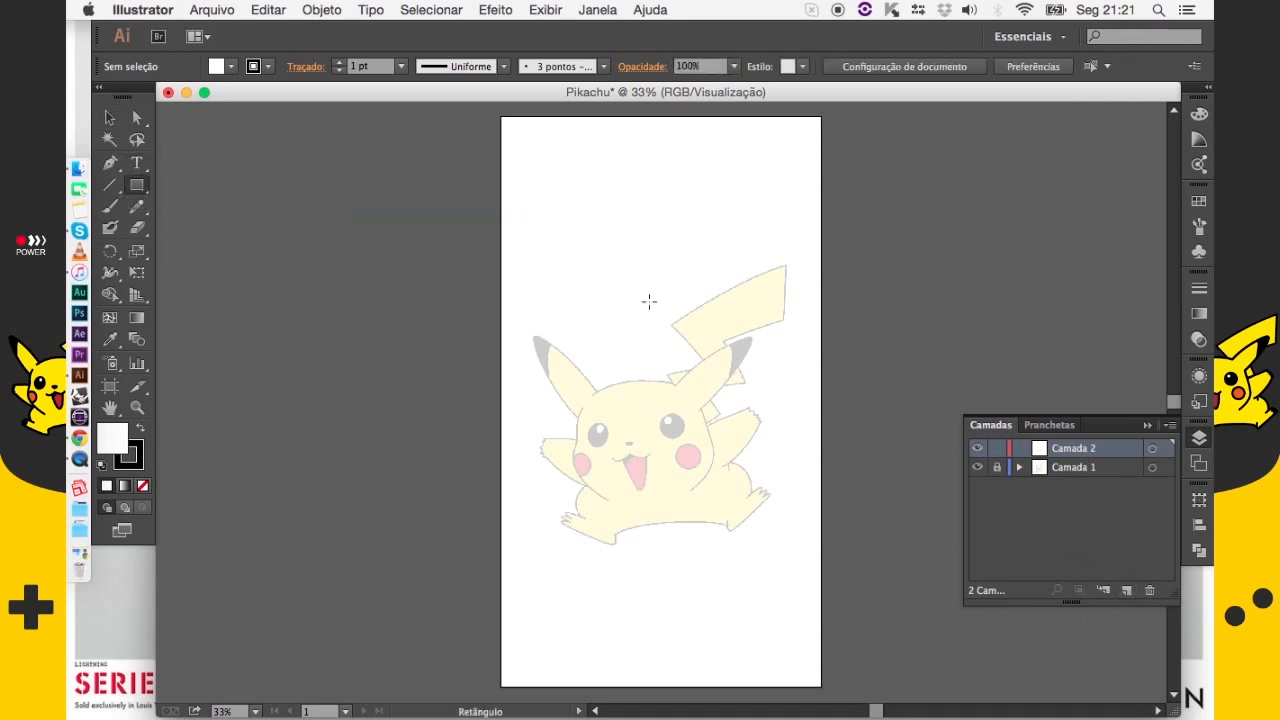
pyautogui.moveTo(648, 300); pyautogui.dragTo(783, 456)
pyautogui.moveTo(750, 551); pyautogui.dragTo(572, 403)
pyautogui.moveTo(533, 335); pyautogui.dragTo(653, 445)
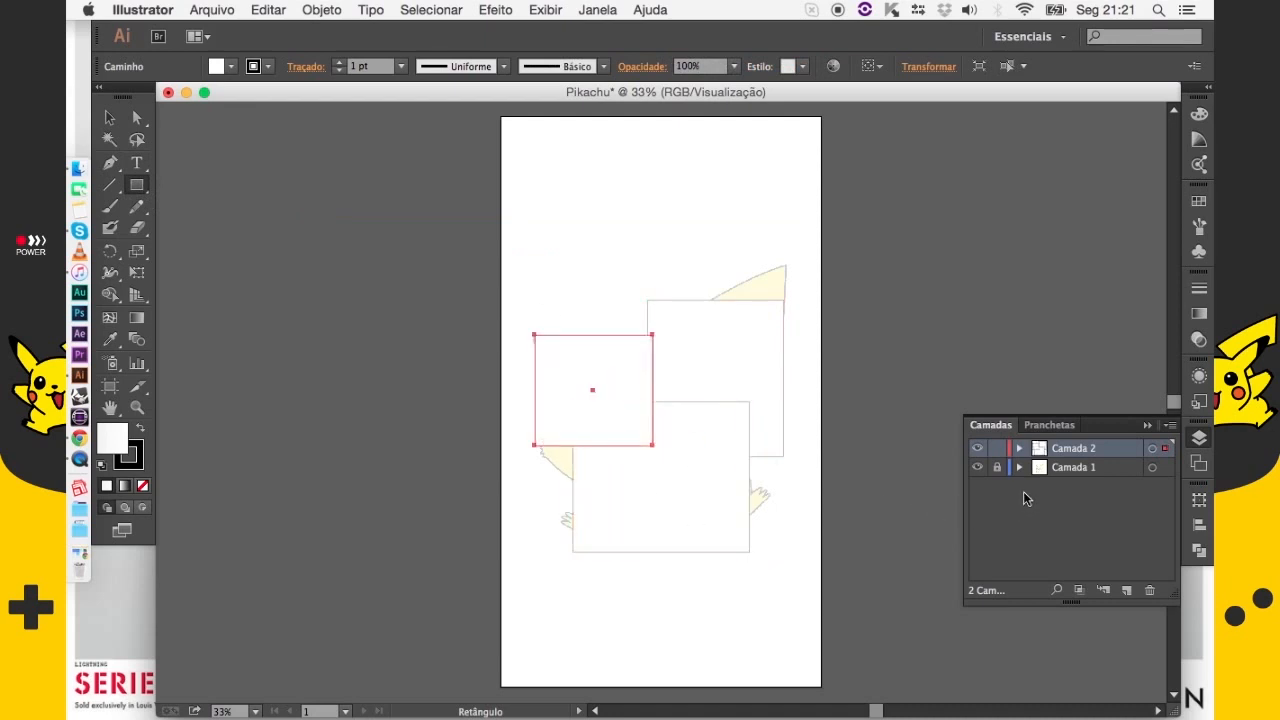
pyautogui.click(977, 448)
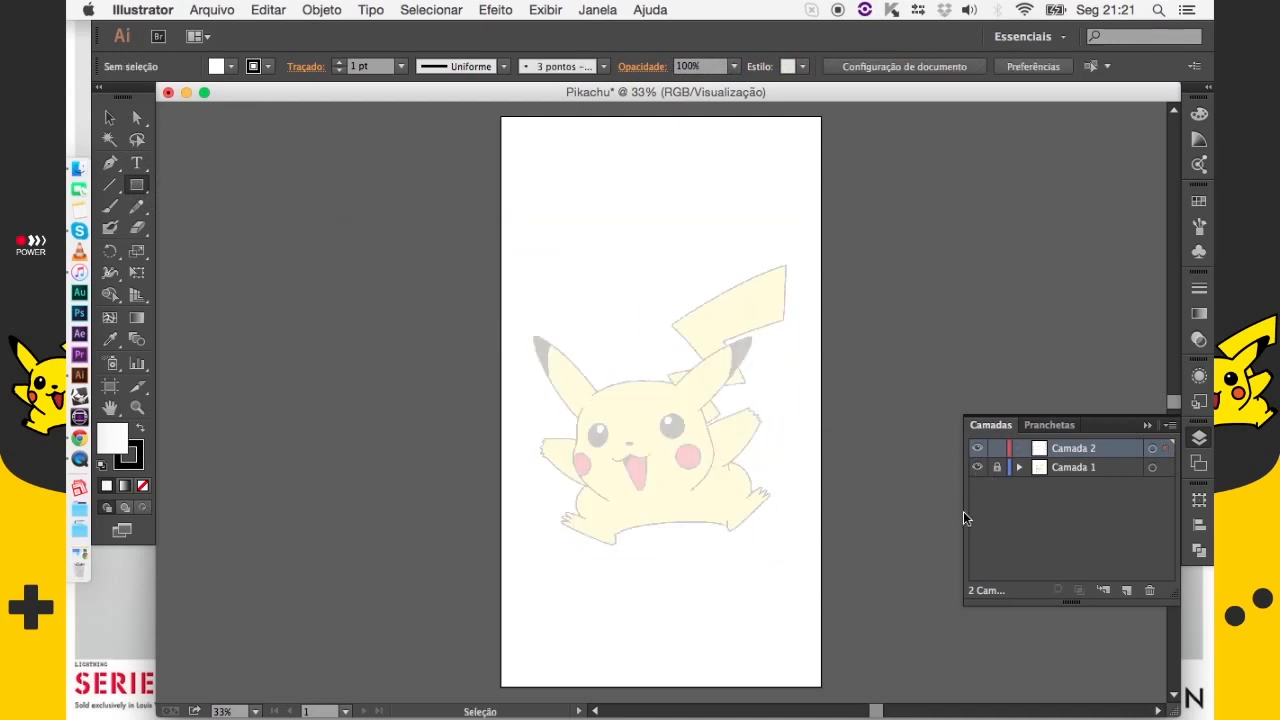
# Make Camada 2 the active layer for tracing over the Pikachu reference
pyautogui.click(1051, 467)
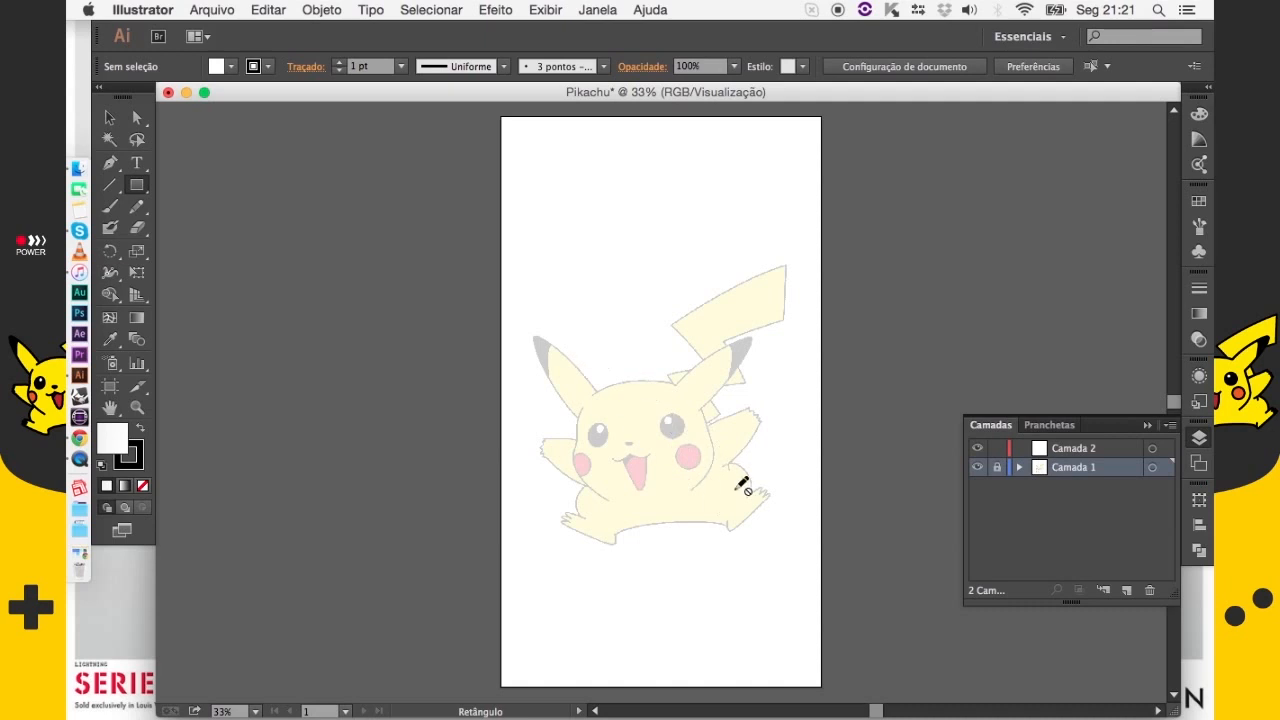
pyautogui.click(1080, 453)
pyautogui.moveTo(700, 419); pyautogui.dragTo(649, 368)
pyautogui.press('z')
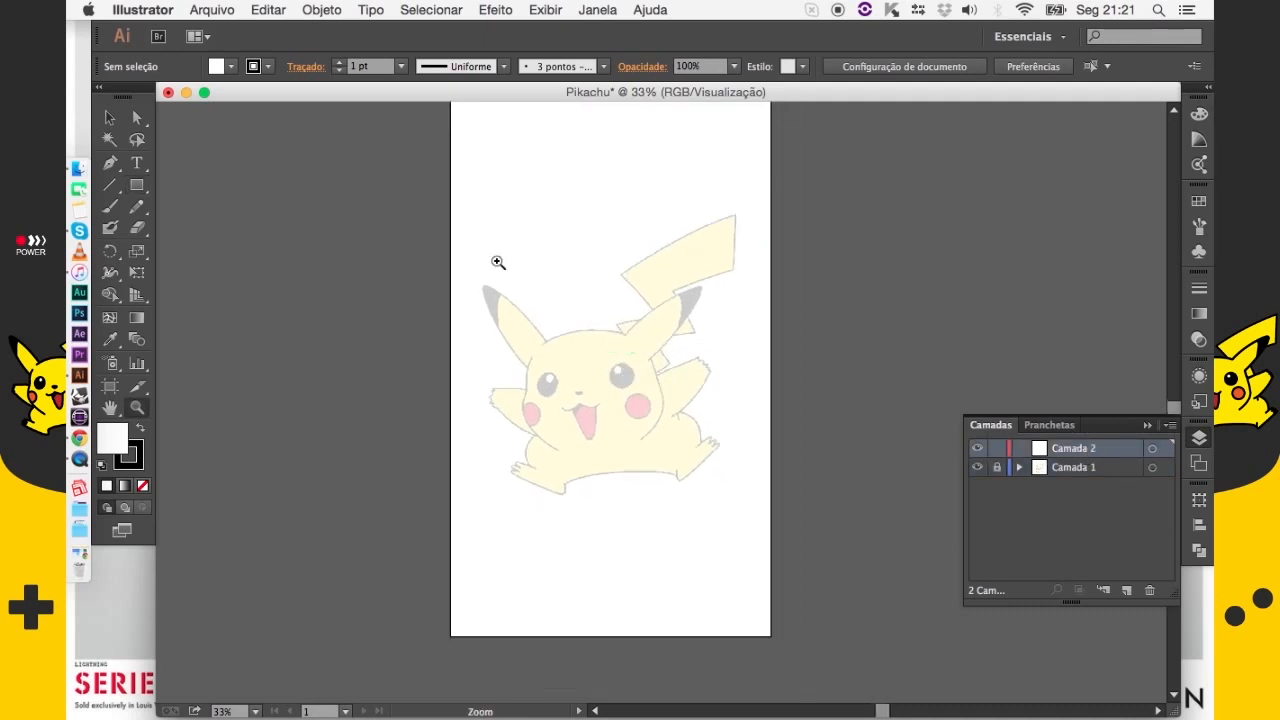
pyautogui.moveTo(436, 170); pyautogui.dragTo(766, 524)
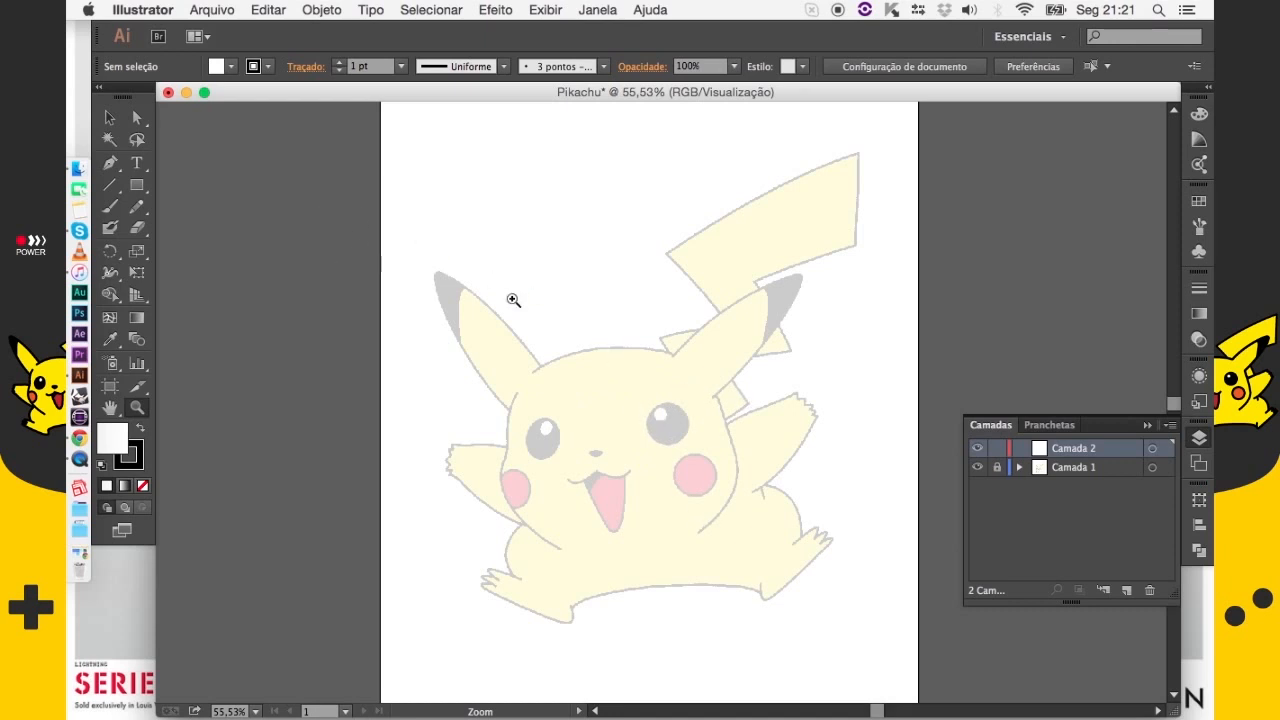
pyautogui.press('v')
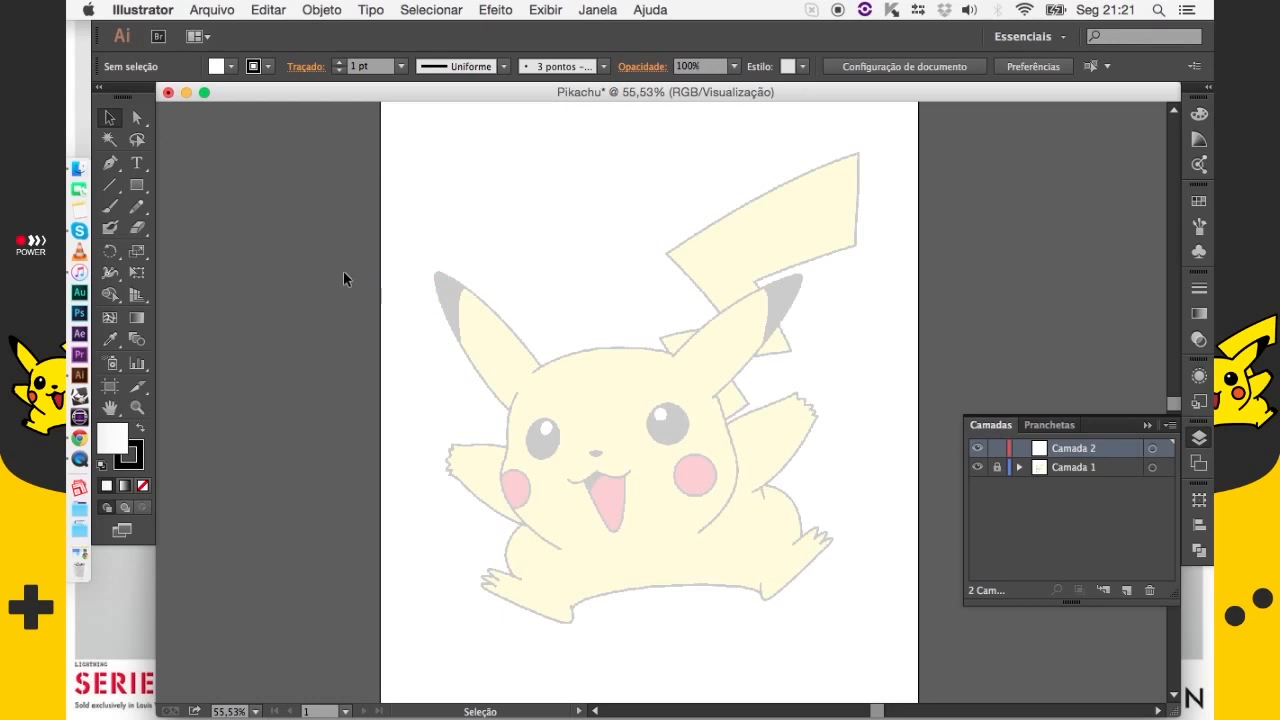
pyautogui.click(110, 168)
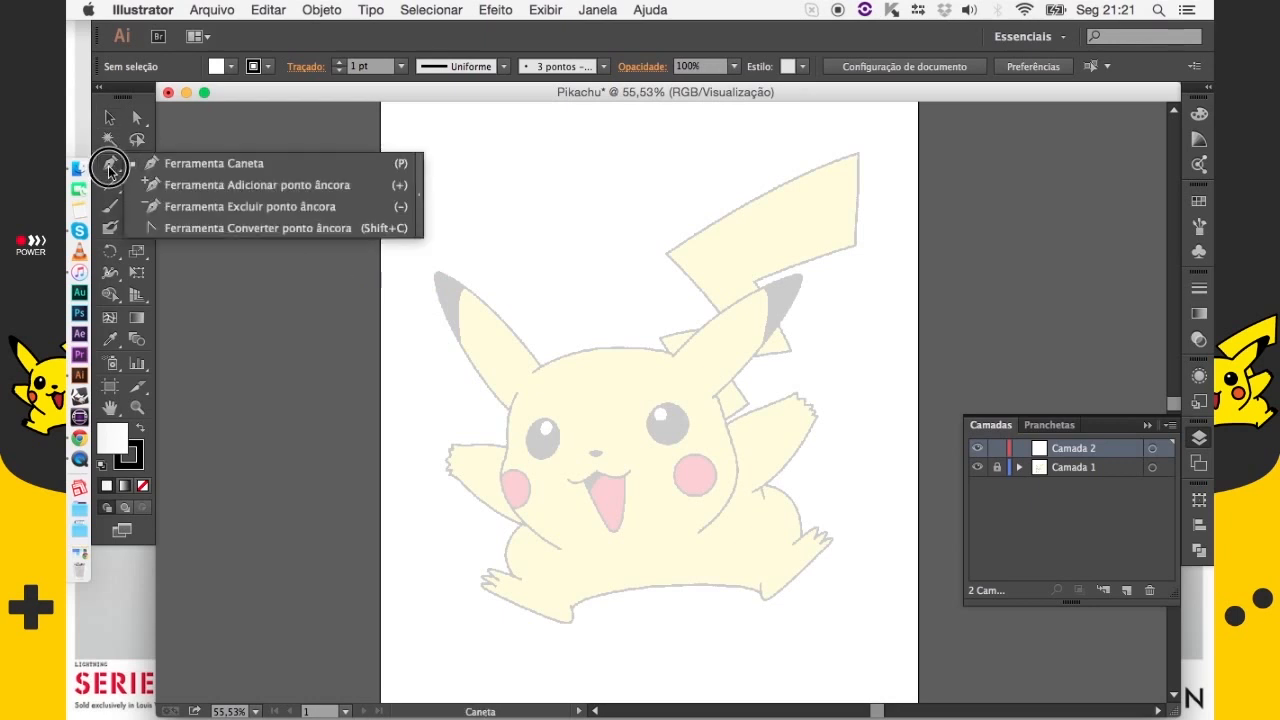
pyautogui.click(301, 171)
pyautogui.moveTo(628, 384); pyautogui.dragTo(586, 394)
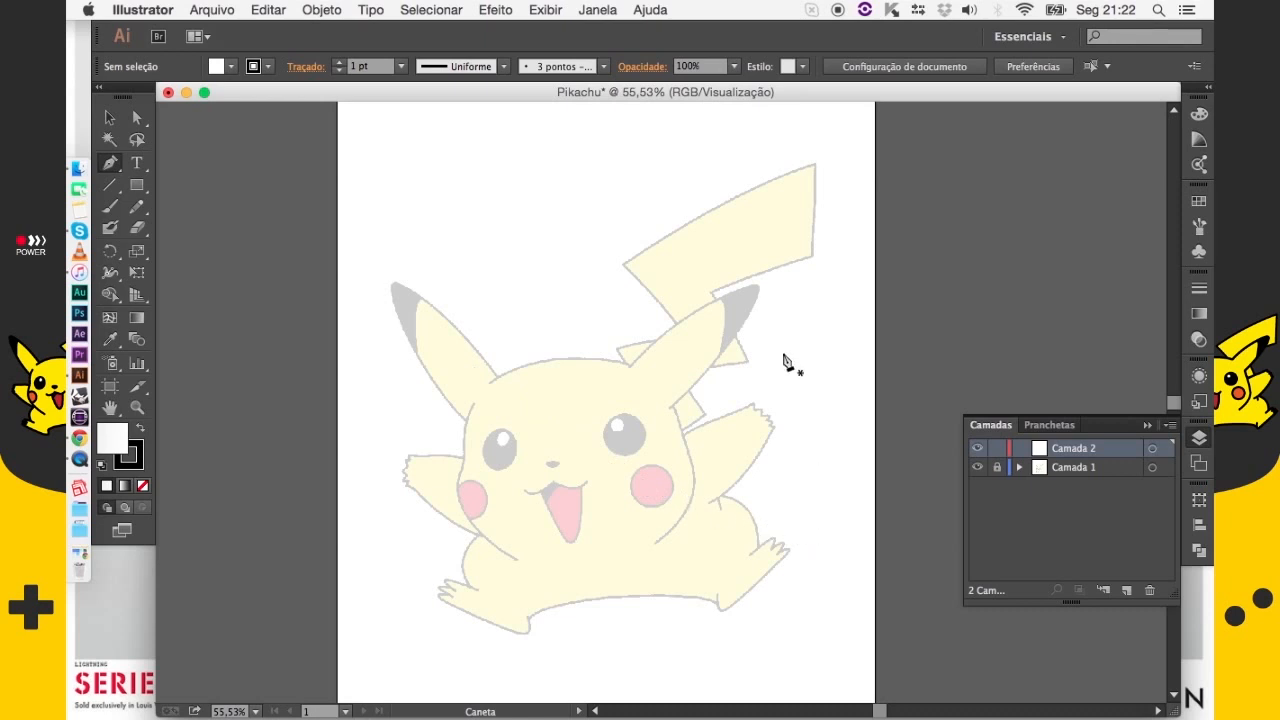
pyautogui.click(111, 119)
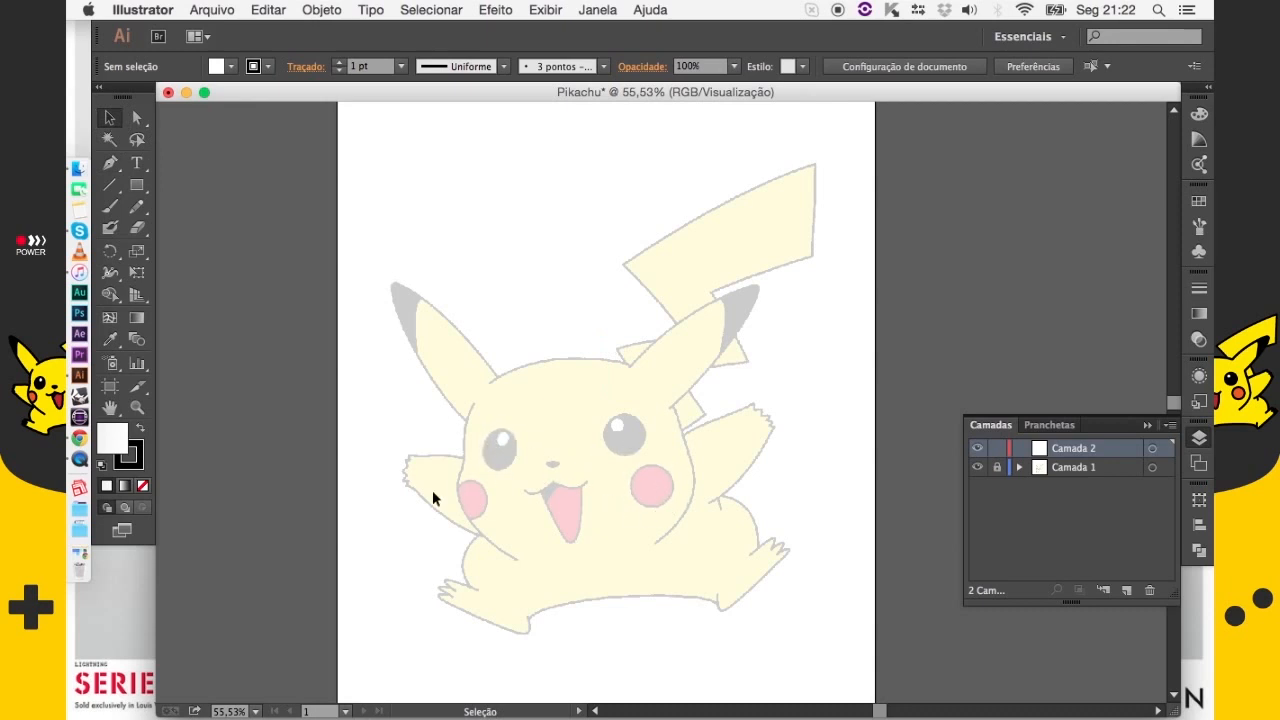
pyautogui.click(138, 189)
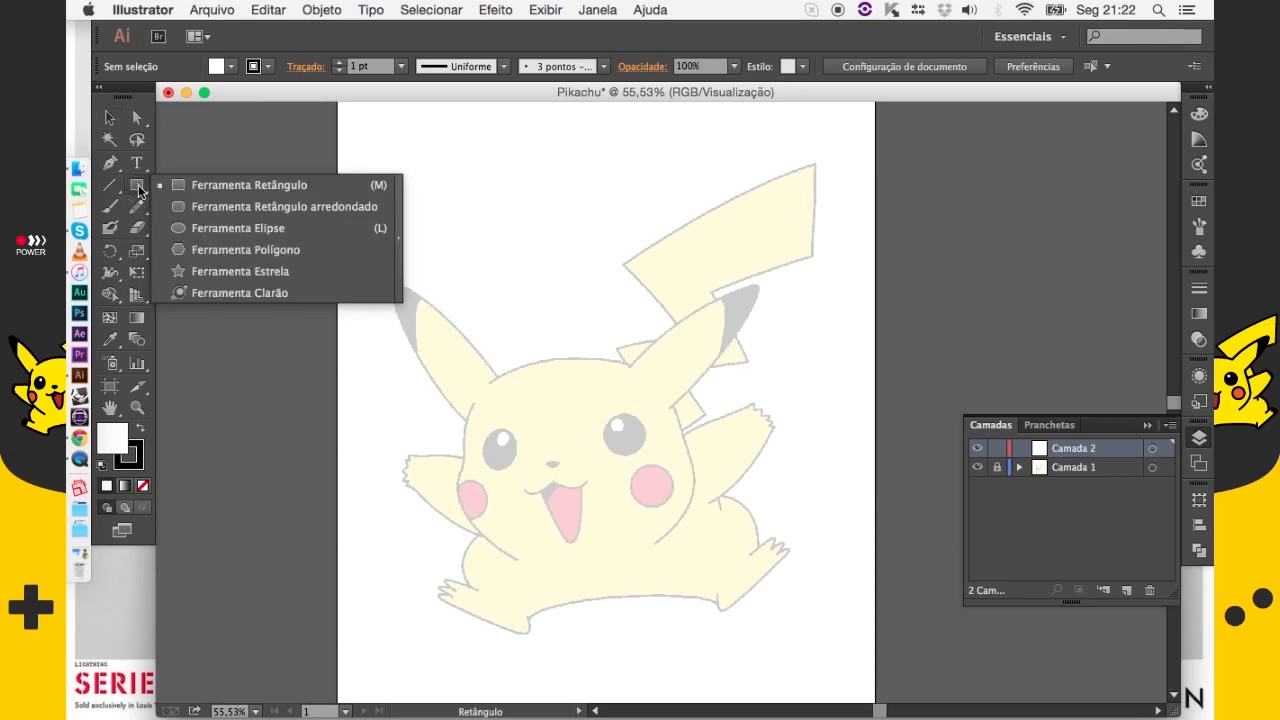
pyautogui.click(138, 187)
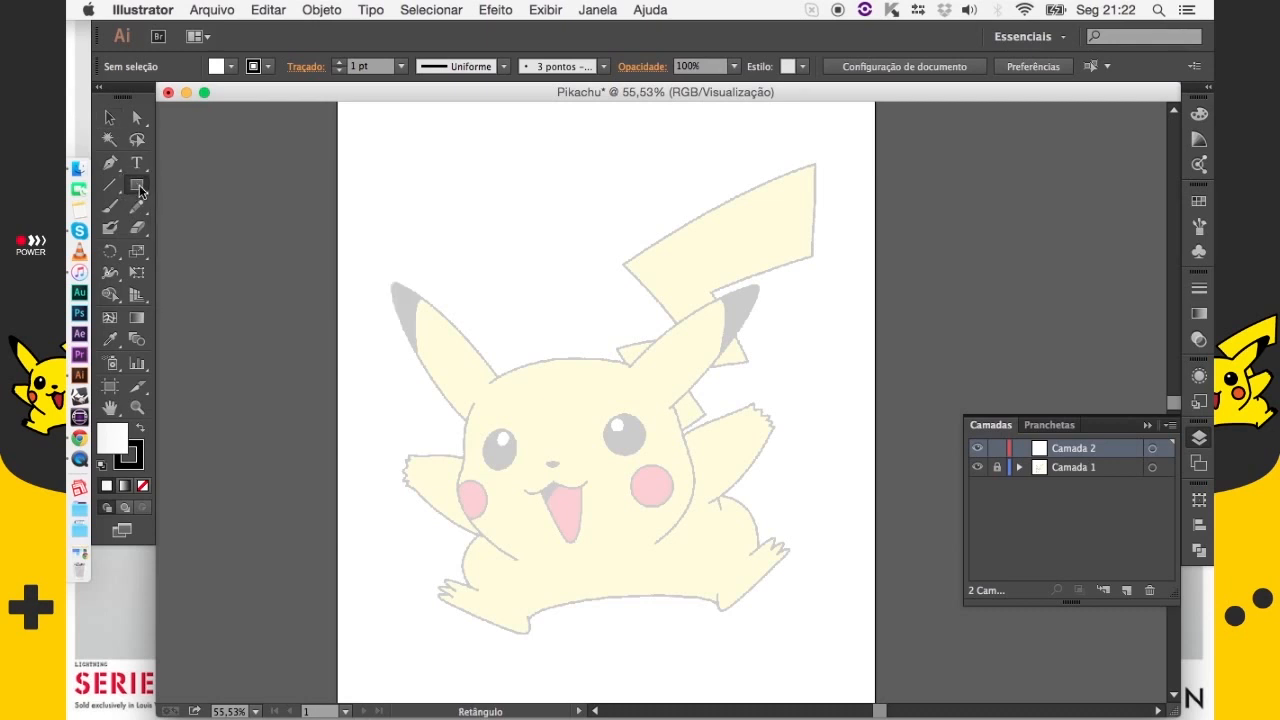
# Draw four circles with the Ellipse tool on Camada 2, one over each of Pikachu's eyes and cheeks
pyautogui.moveTo(138, 189); pyautogui.dragTo(313, 235)
pyautogui.press('space')
pyautogui.moveTo(583, 320); pyautogui.dragTo(563, 293)
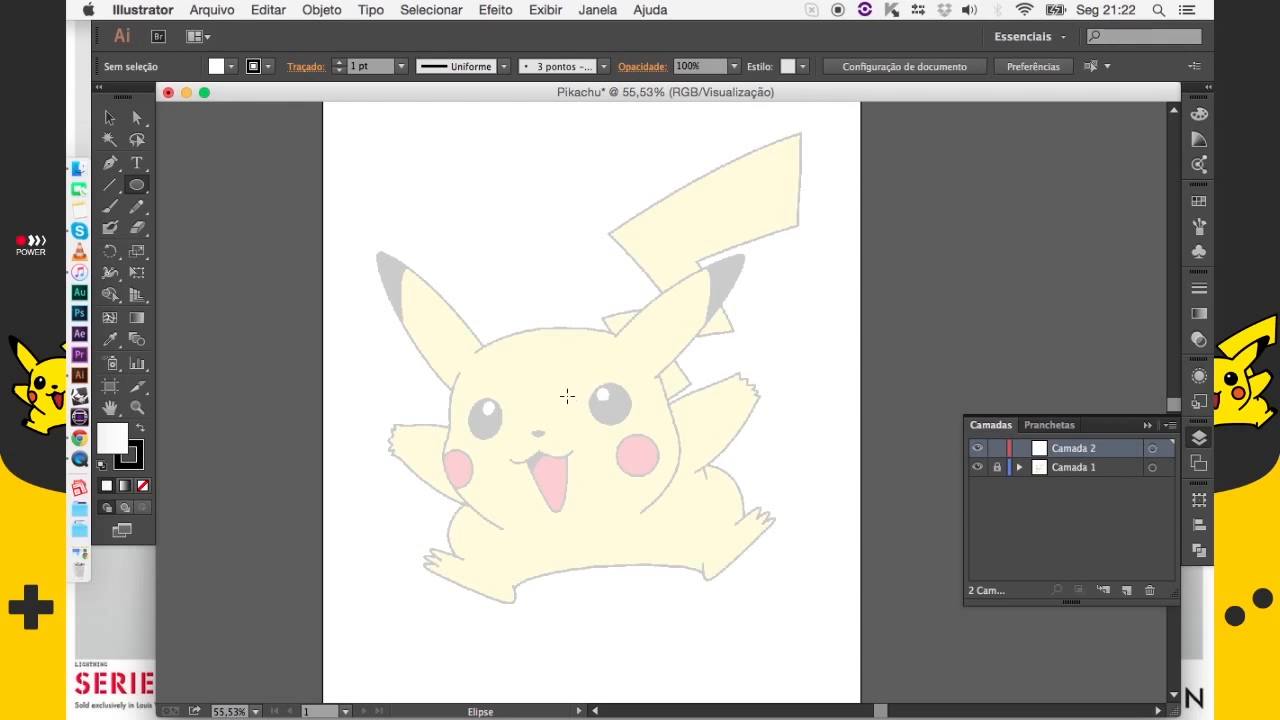
pyautogui.moveTo(537, 429); pyautogui.dragTo(584, 391)
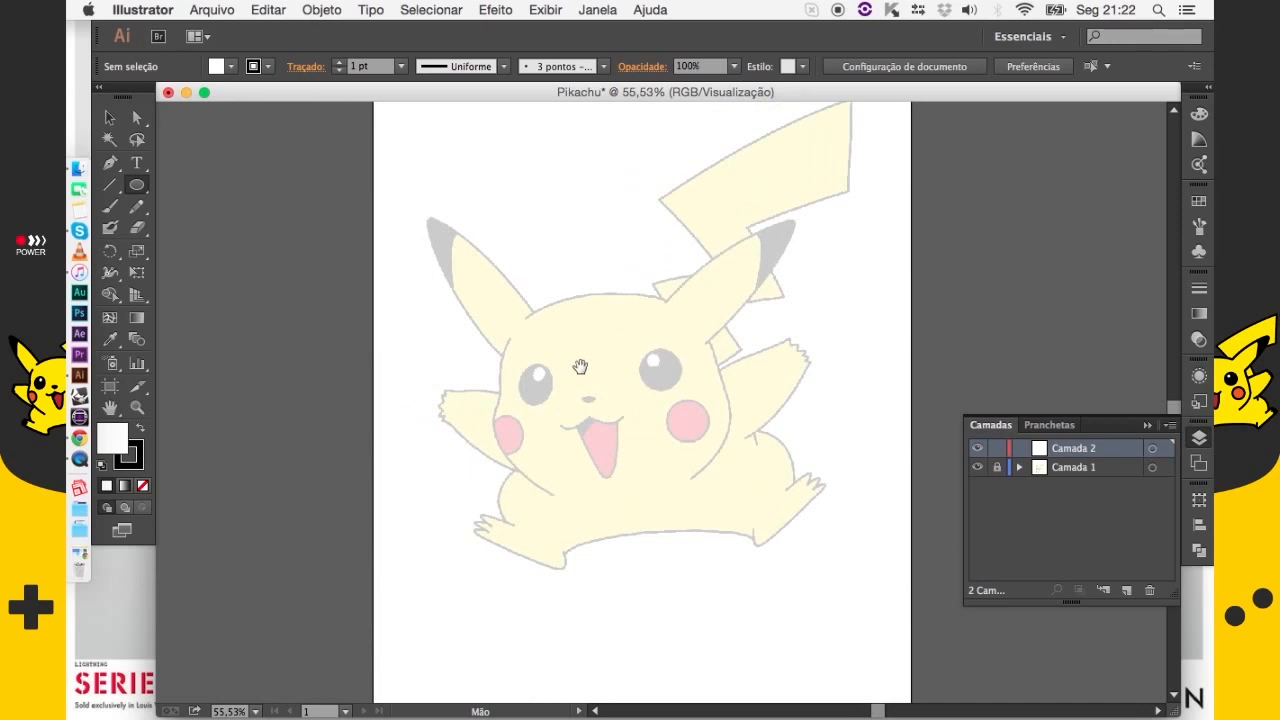
pyautogui.moveTo(632, 397); pyautogui.dragTo(543, 385)
pyautogui.press('z')
pyautogui.moveTo(379, 248); pyautogui.dragTo(708, 466)
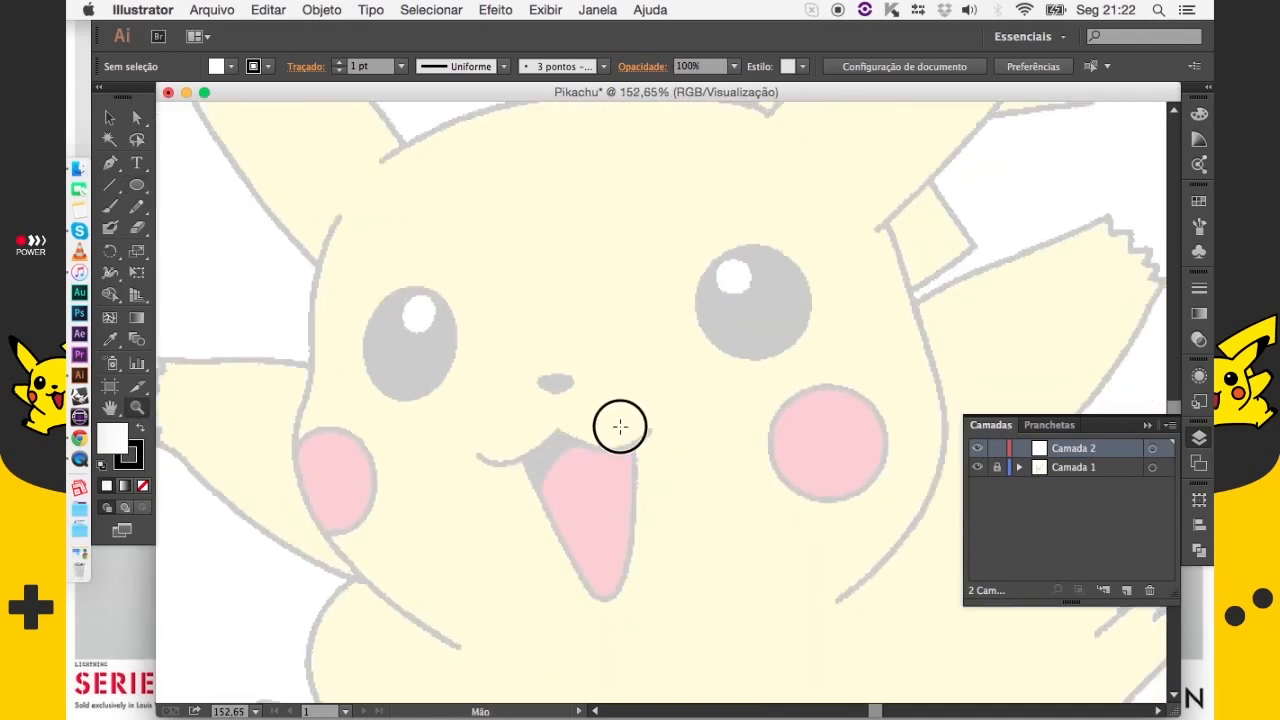
pyautogui.click(139, 189)
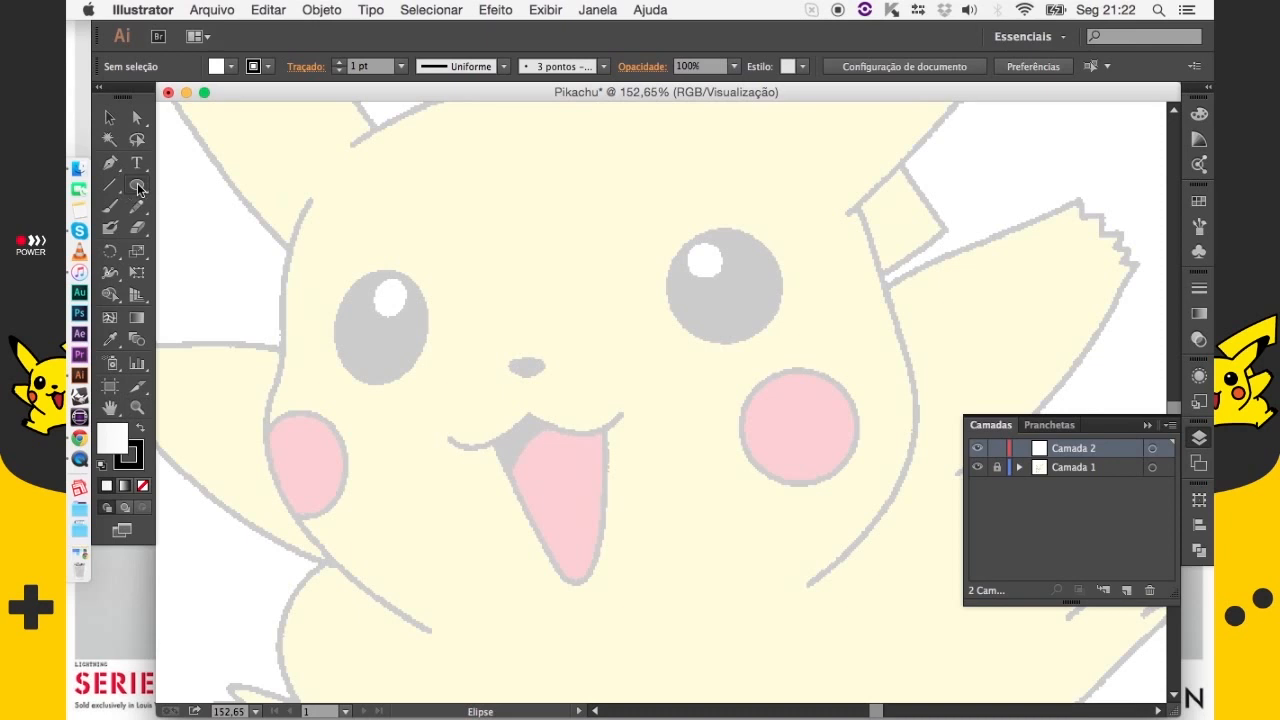
pyautogui.hscroll(3, 500, 248)
pyautogui.moveTo(594, 222); pyautogui.dragTo(714, 328)
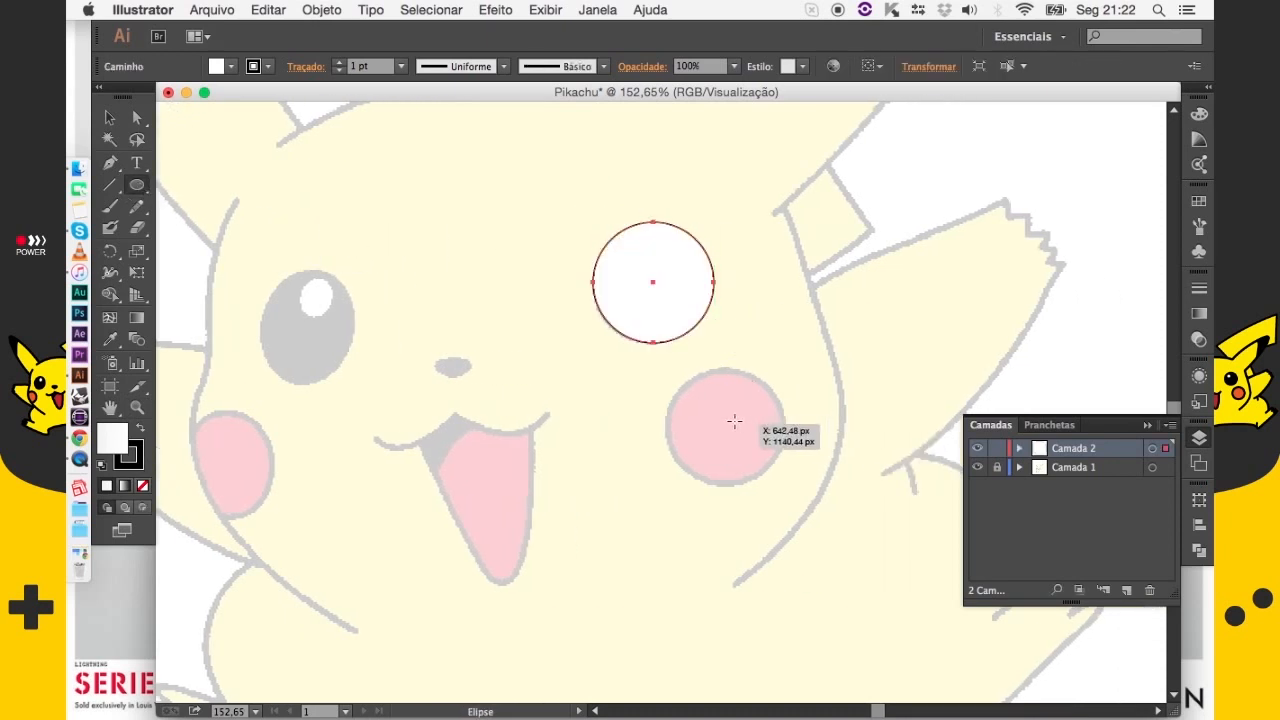
pyautogui.moveTo(667, 367); pyautogui.dragTo(786, 466)
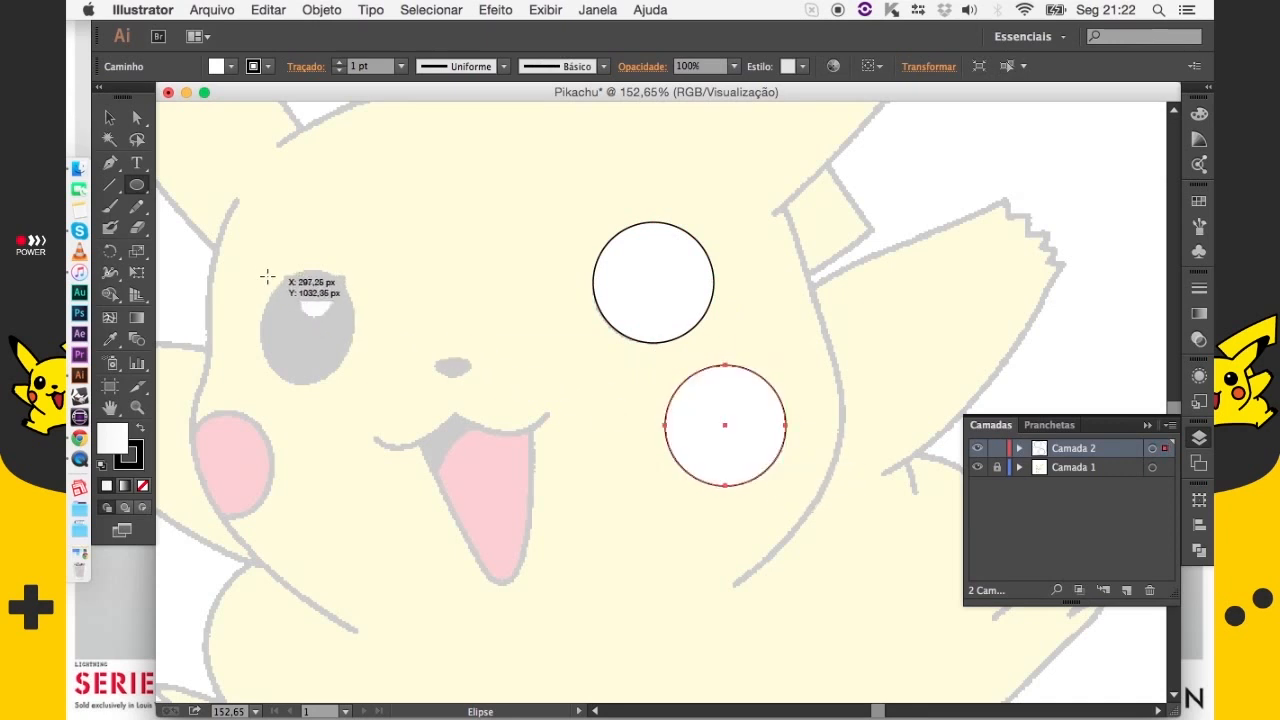
pyautogui.moveTo(260, 269); pyautogui.dragTo(373, 382)
pyautogui.moveTo(184, 412); pyautogui.dragTo(286, 495)
# Try selecting the four circles all at once and one by one, clearing the selection each time
pyautogui.press('v')
pyautogui.moveTo(223, 220); pyautogui.dragTo(749, 569)
pyautogui.click(510, 459)
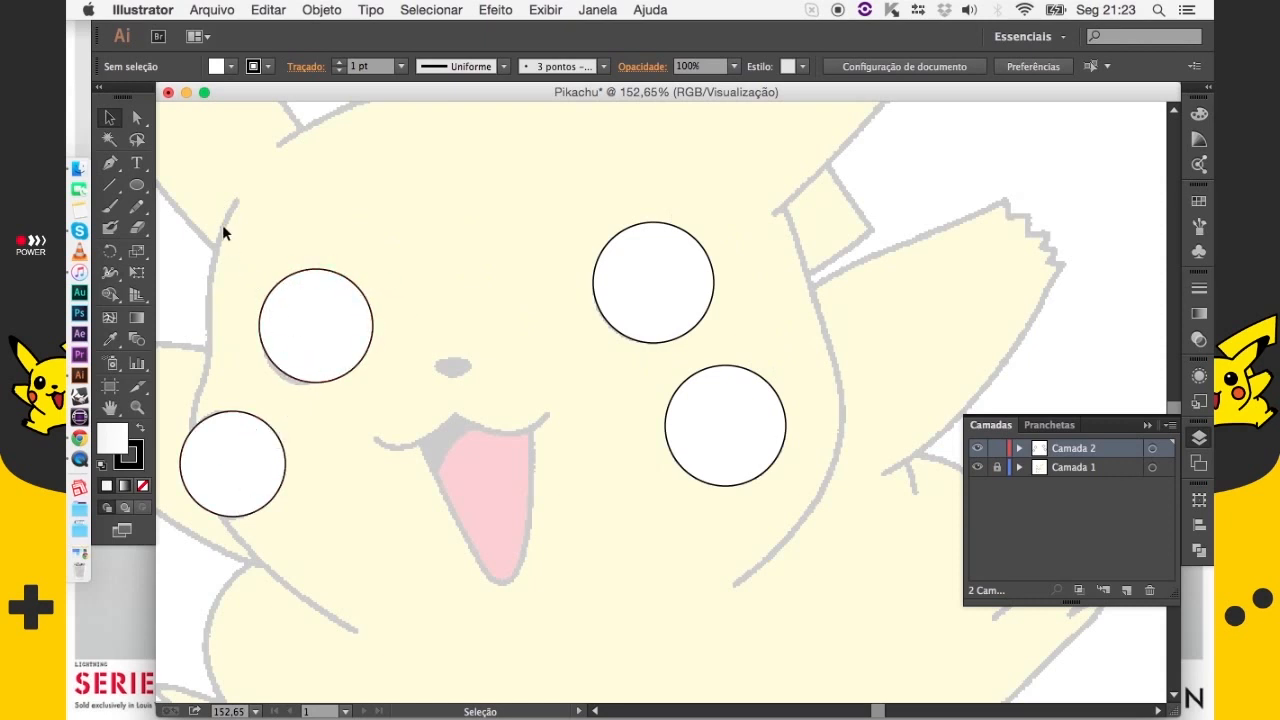
pyautogui.moveTo(222, 224); pyautogui.dragTo(769, 546)
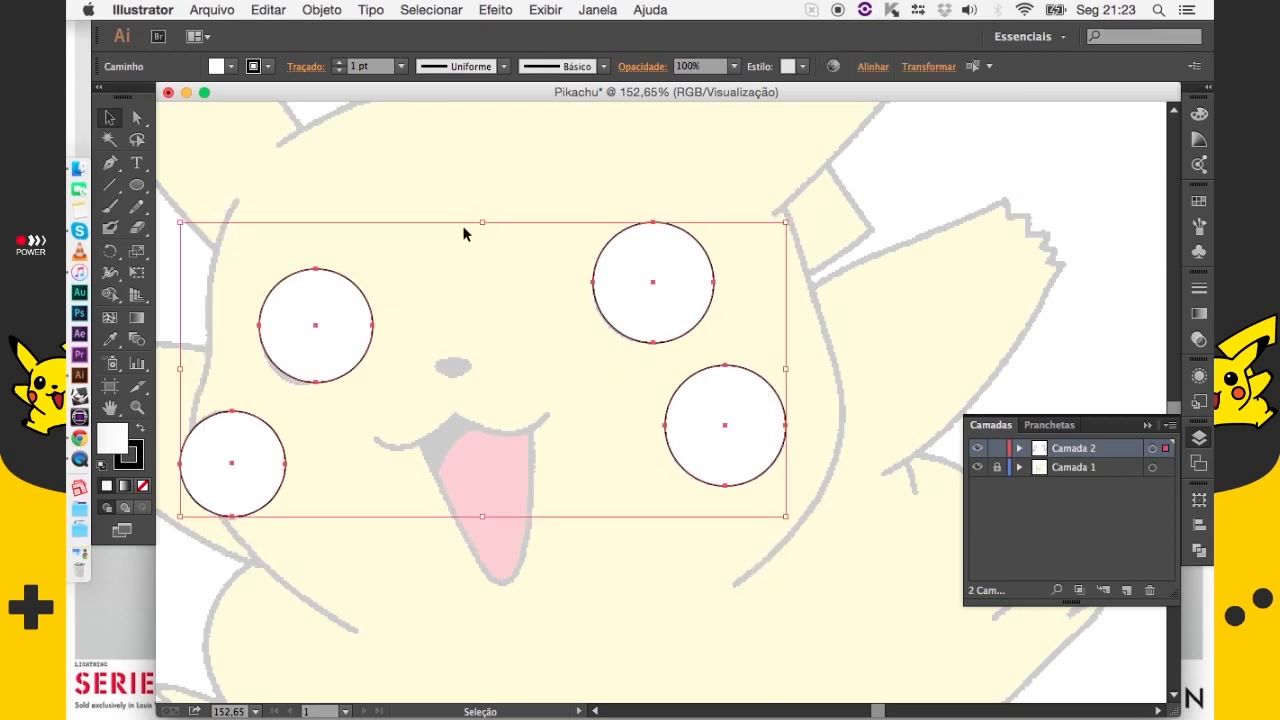
pyautogui.click(280, 201)
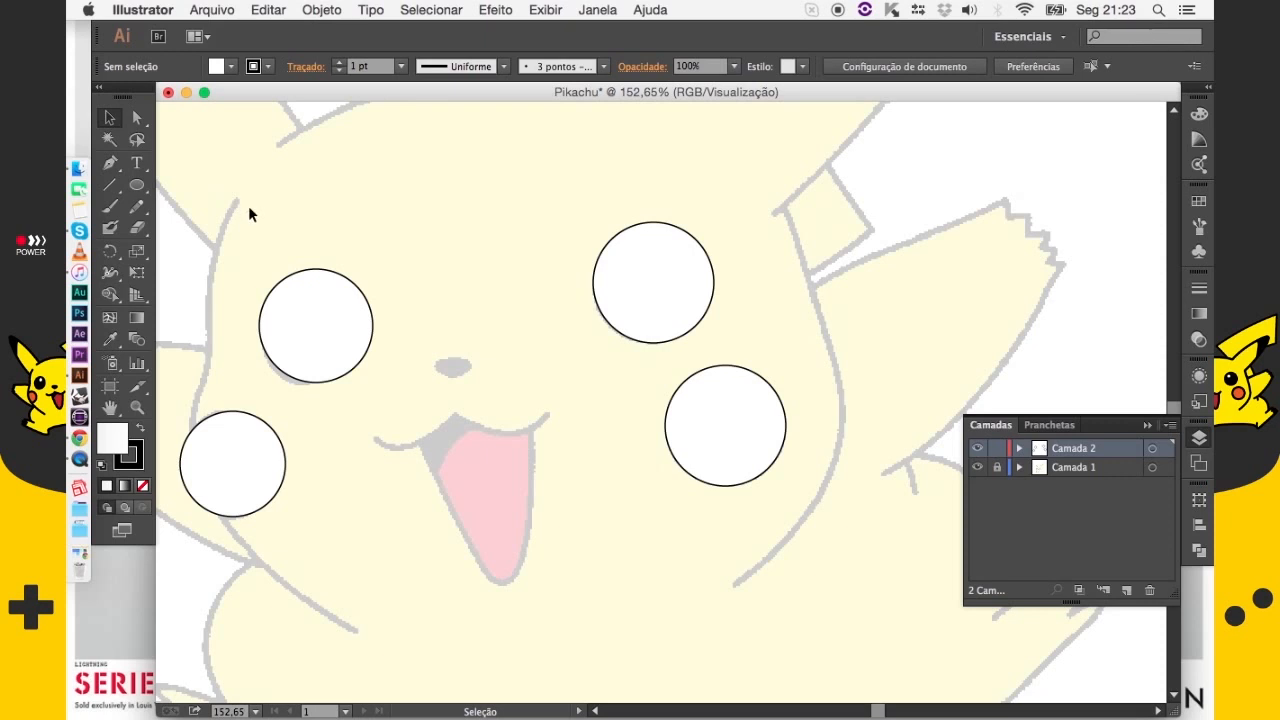
pyautogui.click(673, 309)
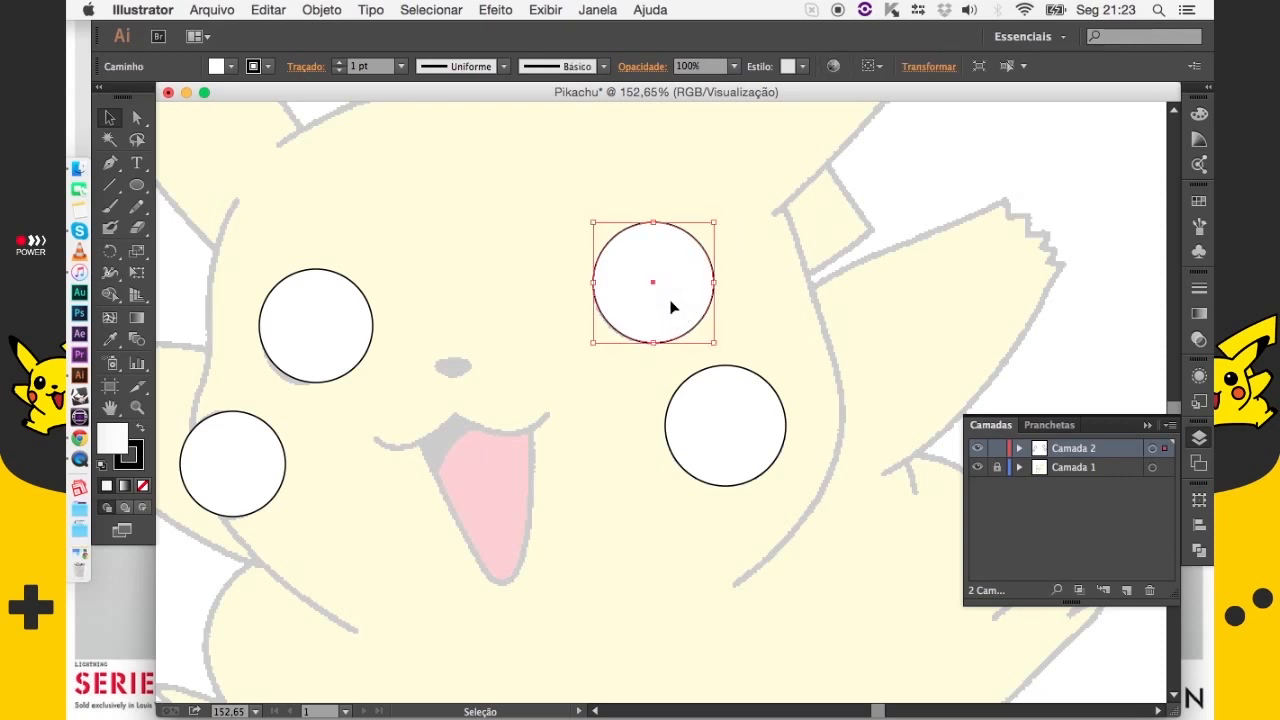
pyautogui.keyDown('shift'); pyautogui.click(749, 412); pyautogui.keyUp('shift')
pyautogui.keyDown('shift'); pyautogui.click(356, 344); pyautogui.keyUp('shift')
pyautogui.keyDown('shift'); pyautogui.click(212, 463); pyautogui.keyUp('shift')
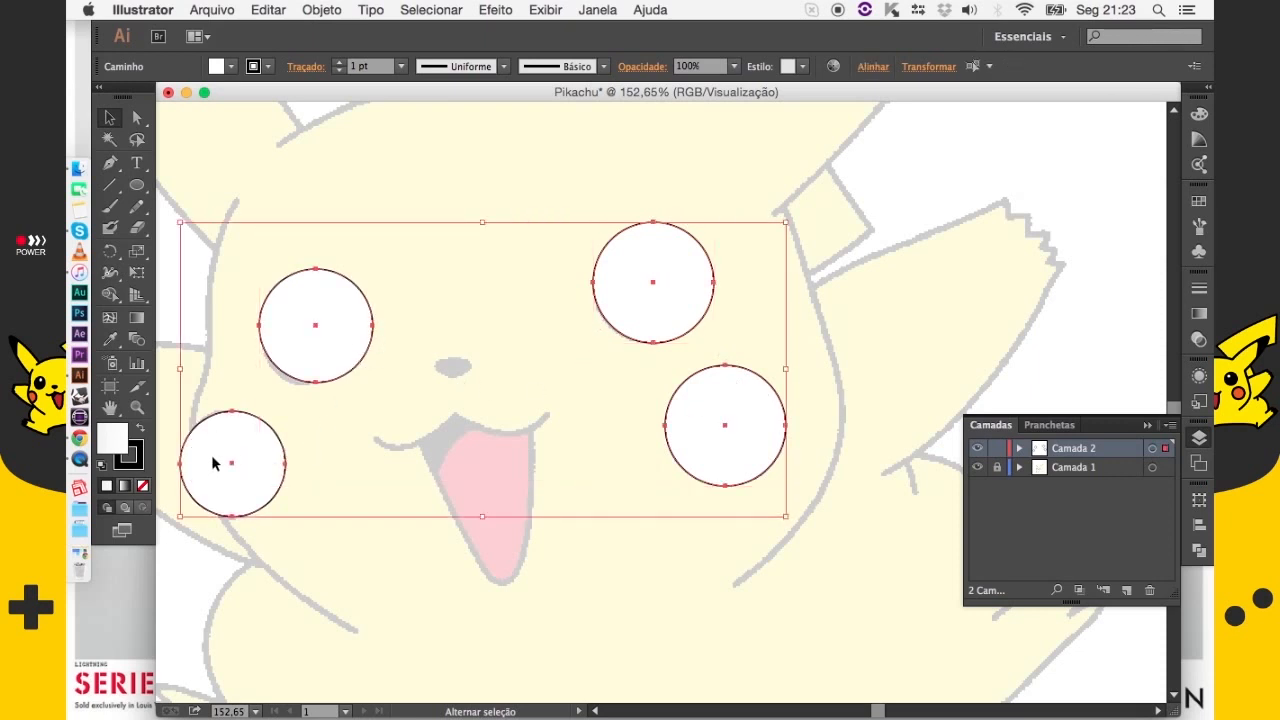
pyautogui.click(980, 178)
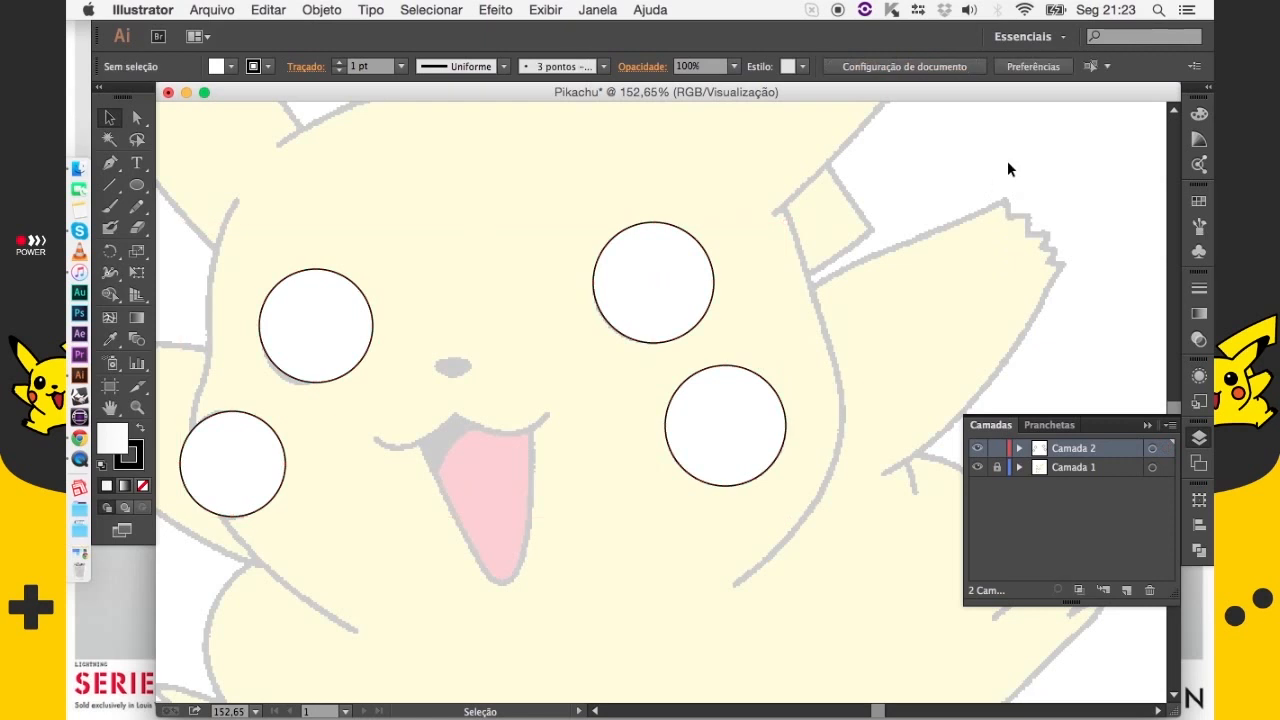
# Select all four circles and set their fill to none, then deselect them
pyautogui.moveTo(1008, 163); pyautogui.dragTo(231, 523)
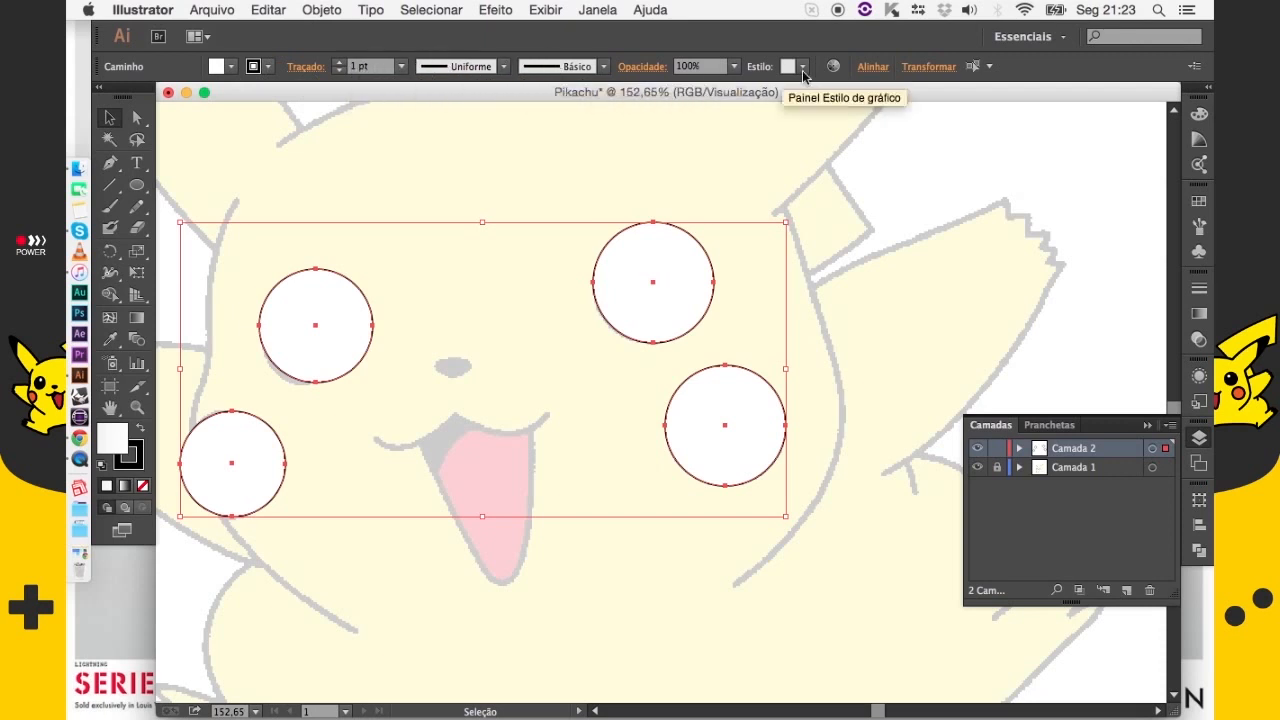
pyautogui.click(230, 70)
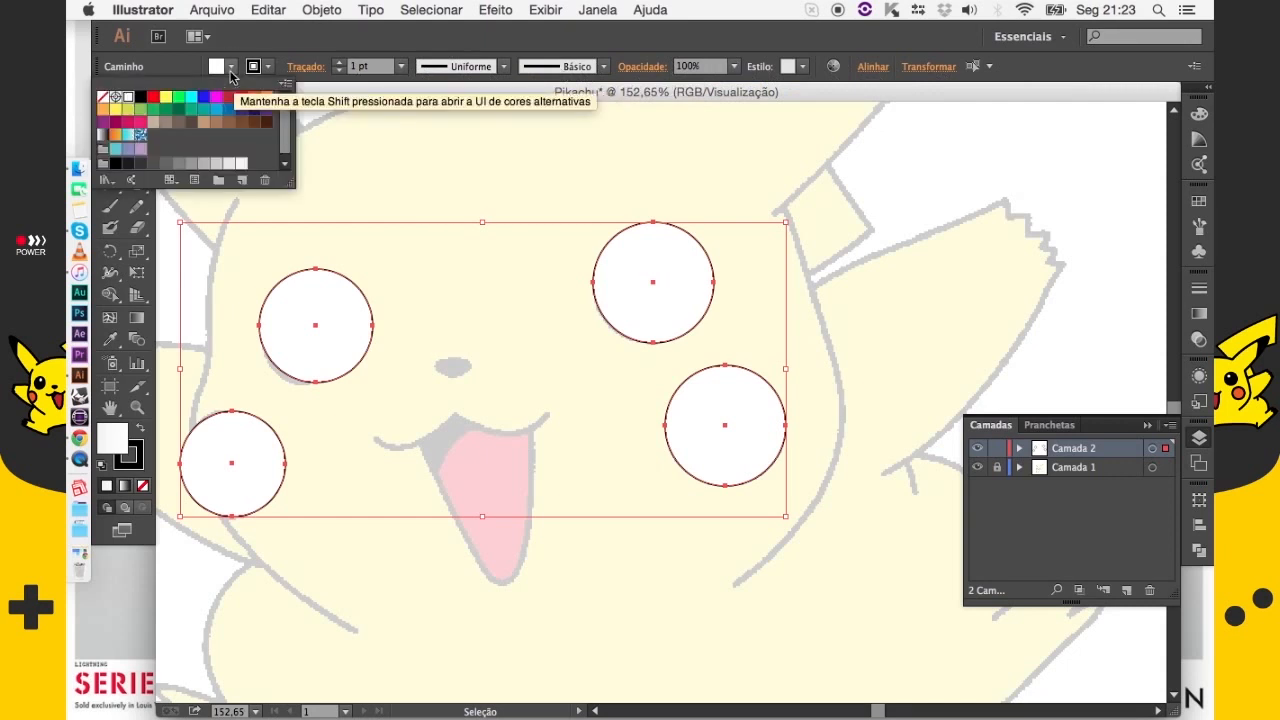
pyautogui.click(102, 98)
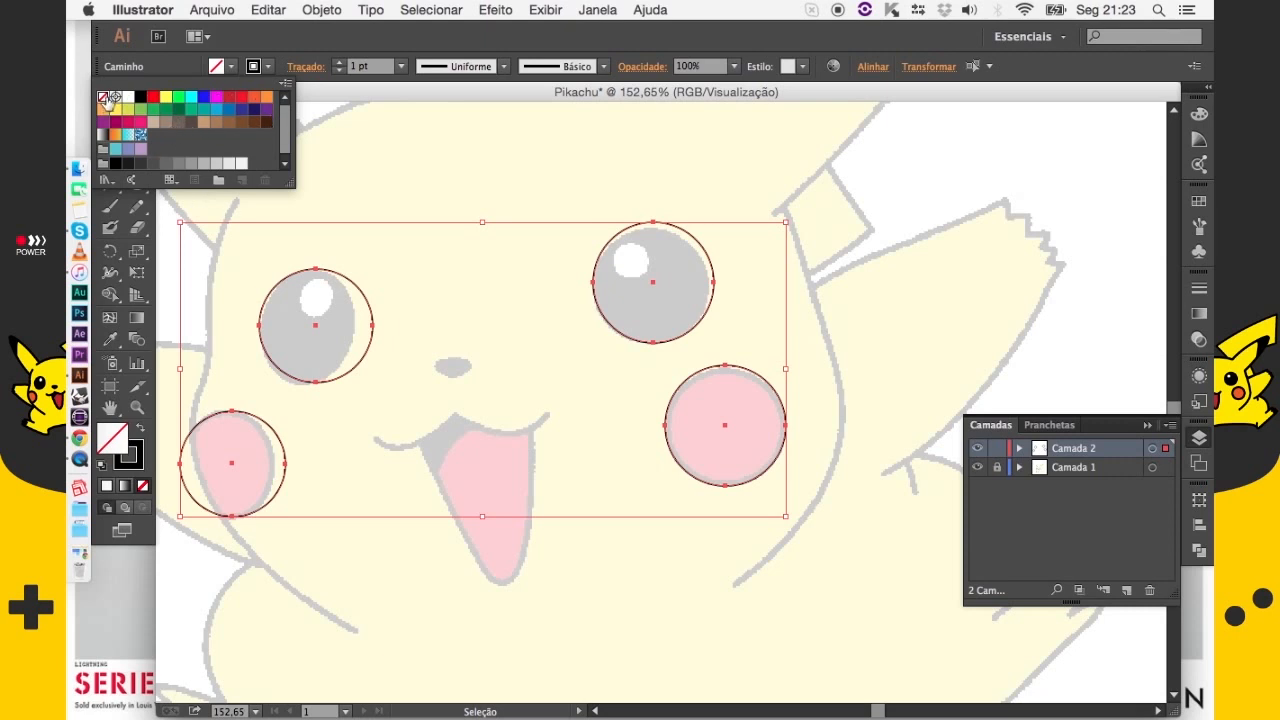
pyautogui.click(530, 190)
pyautogui.click(531, 176)
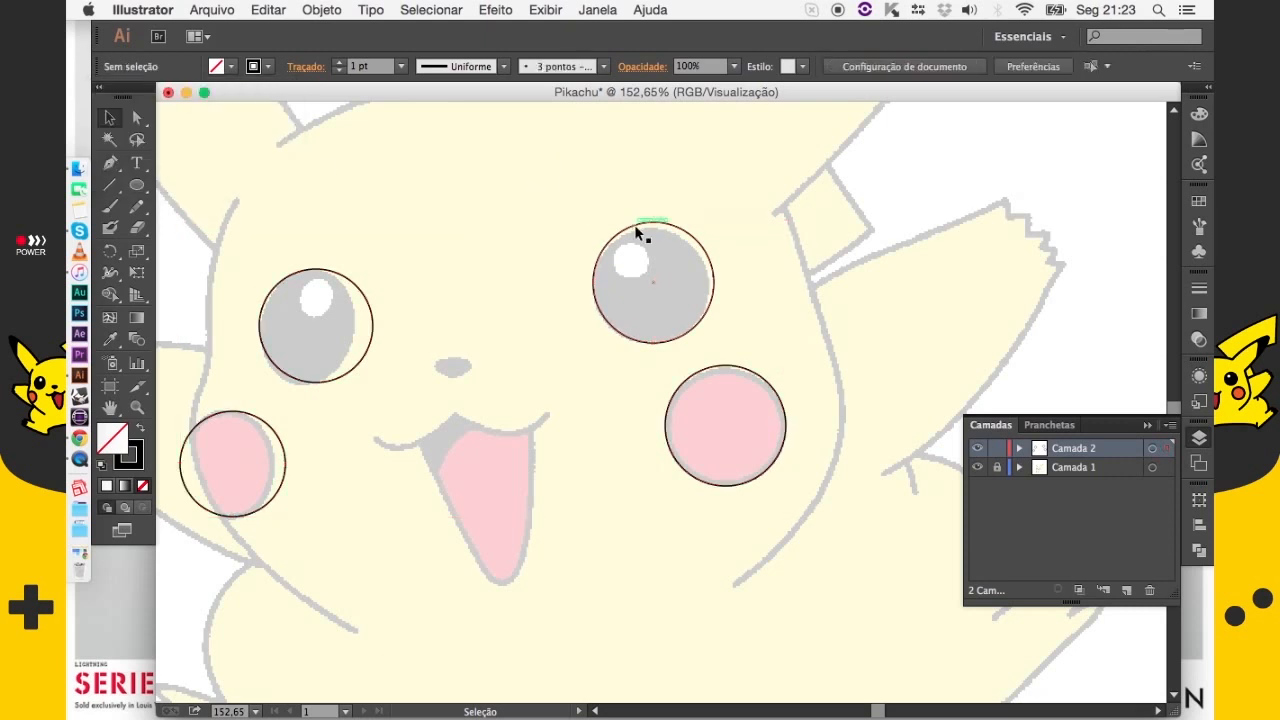
# Resize the circles over the right-hand eye and right-hand cheek to fit the reference shapes
pyautogui.moveTo(653, 222); pyautogui.dragTo(651, 229)
pyautogui.moveTo(654, 344); pyautogui.dragTo(652, 344)
pyautogui.moveTo(713, 287); pyautogui.dragTo(708, 286)
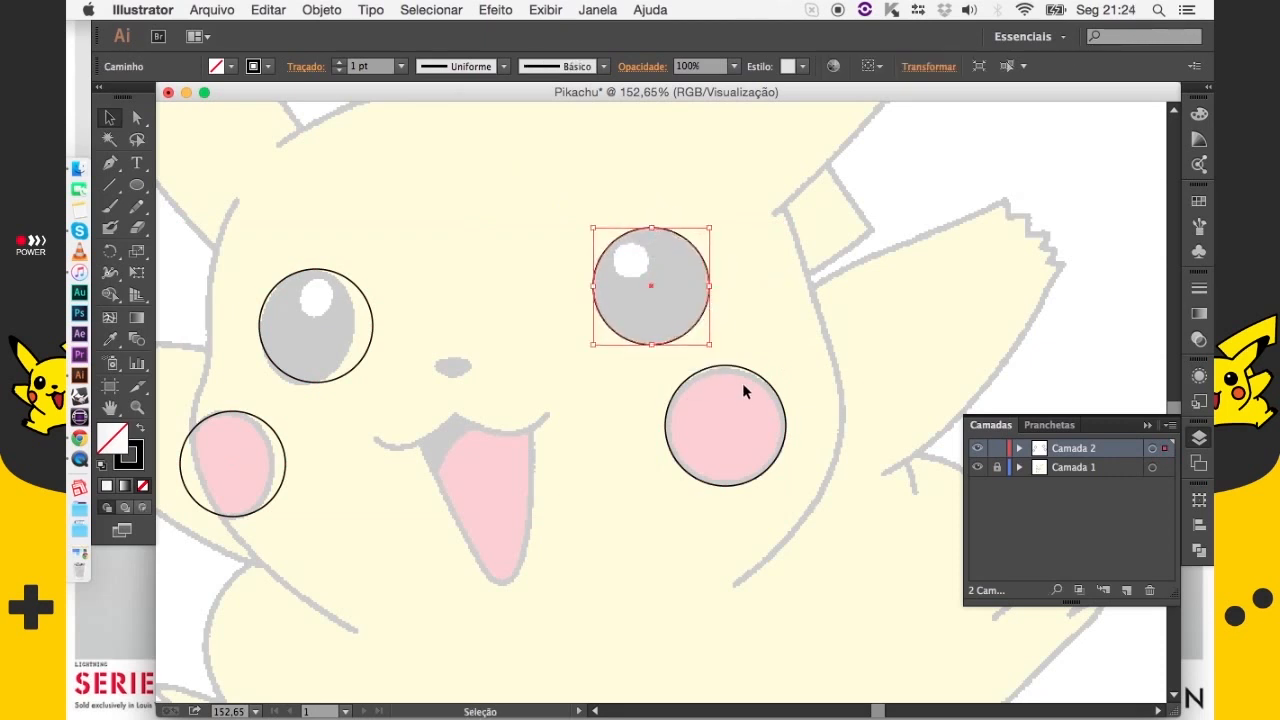
pyautogui.moveTo(737, 361)
pyautogui.mouseDown()
pyautogui.moveTo(728, 385)
pyautogui.moveTo(727, 370)
pyautogui.mouseUp()
# Narrow the circle over the left-hand eye into an oval and reposition it to fit the eye in the reference
pyautogui.click(376, 323)
pyautogui.moveTo(376, 323); pyautogui.dragTo(357, 331)
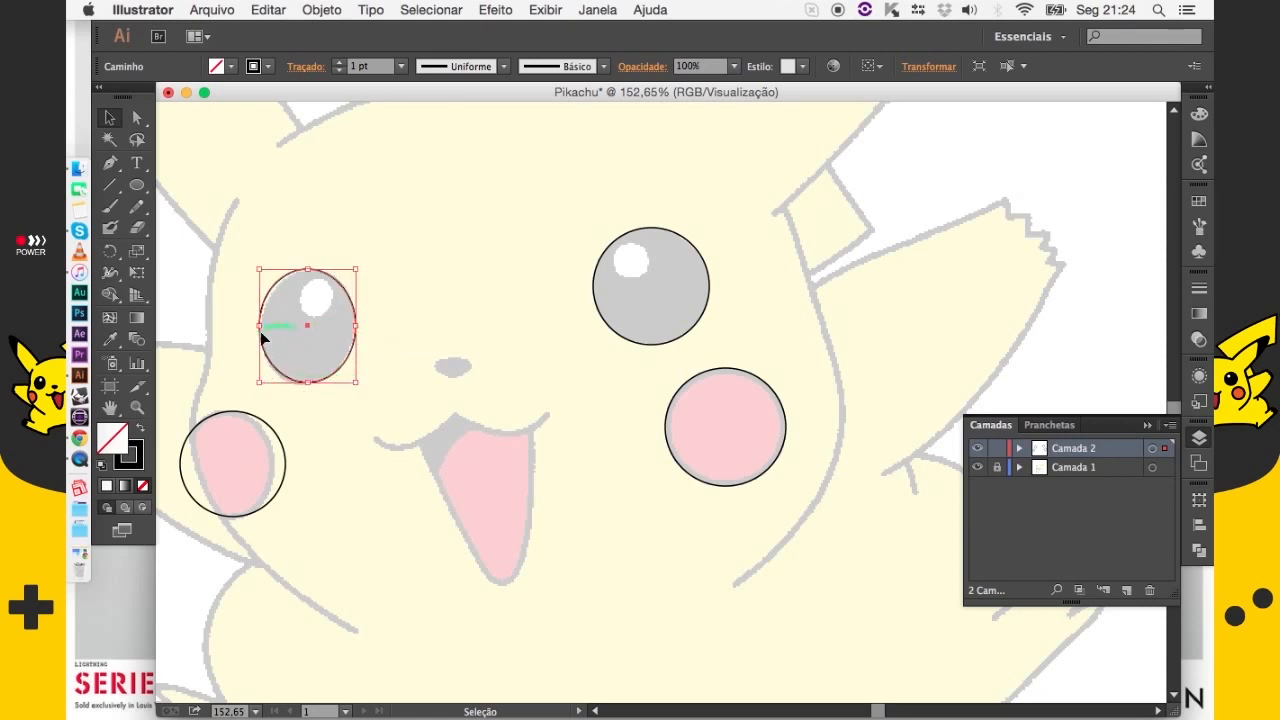
pyautogui.moveTo(308, 325); pyautogui.dragTo(465, 401)
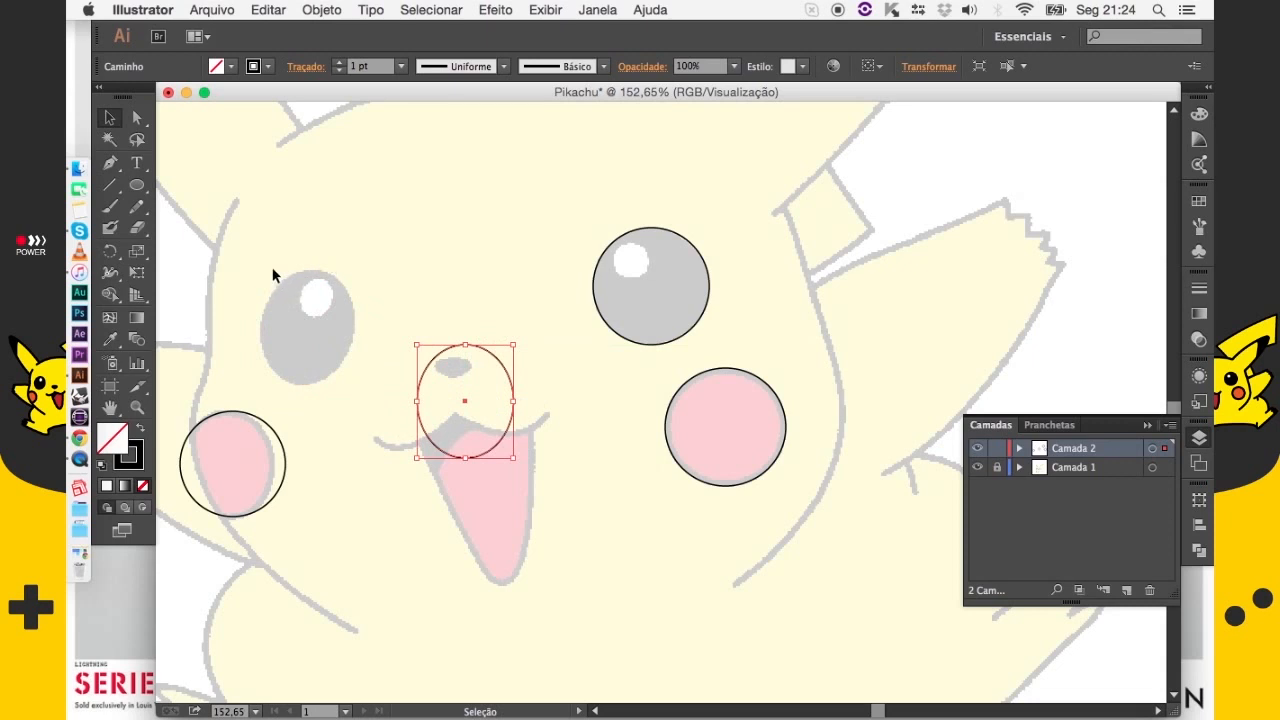
pyautogui.moveTo(465, 402); pyautogui.dragTo(308, 334)
pyautogui.click(406, 268)
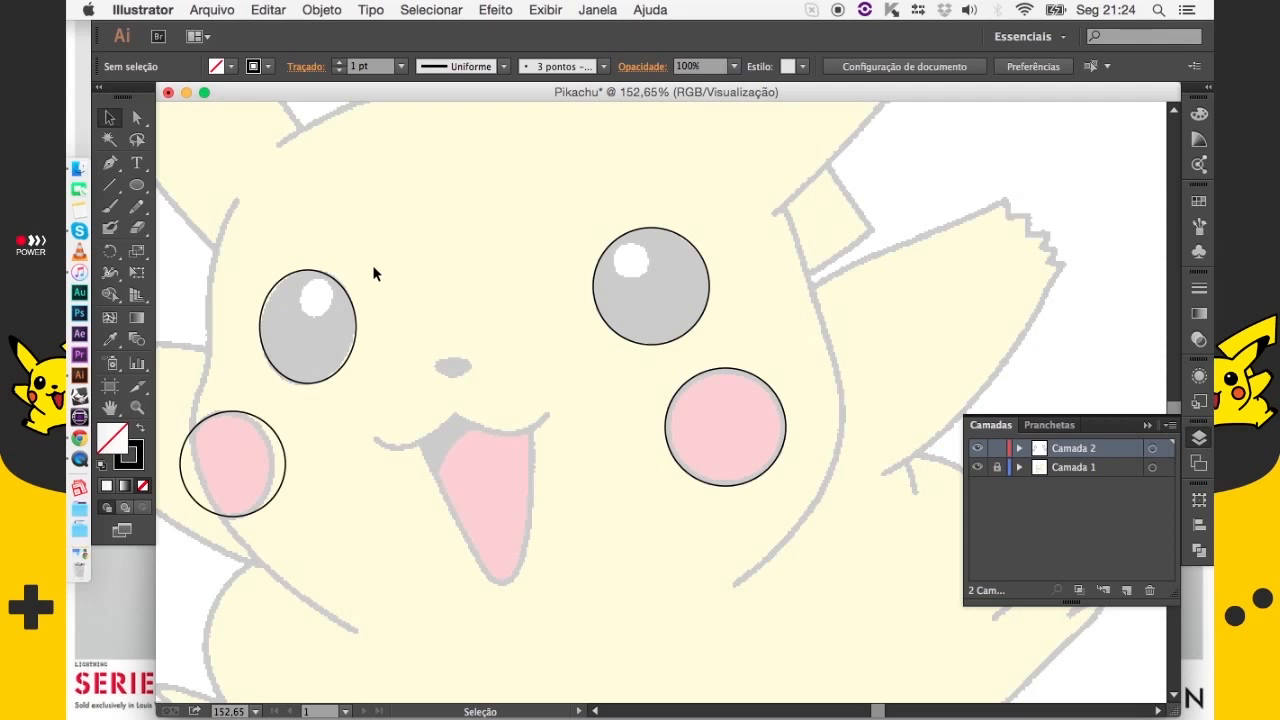
pyautogui.click(283, 276)
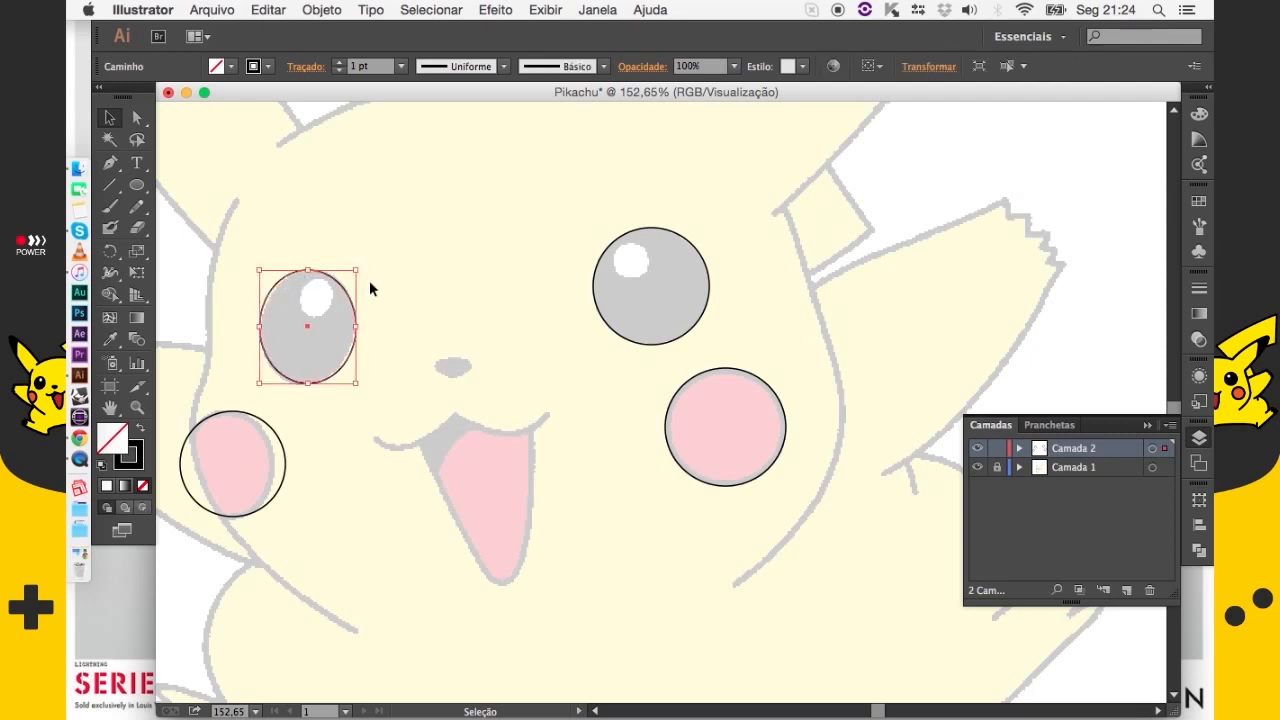
pyautogui.click(421, 297)
pyautogui.click(278, 283)
pyautogui.click(395, 308)
pyautogui.click(321, 276)
pyautogui.click(316, 256)
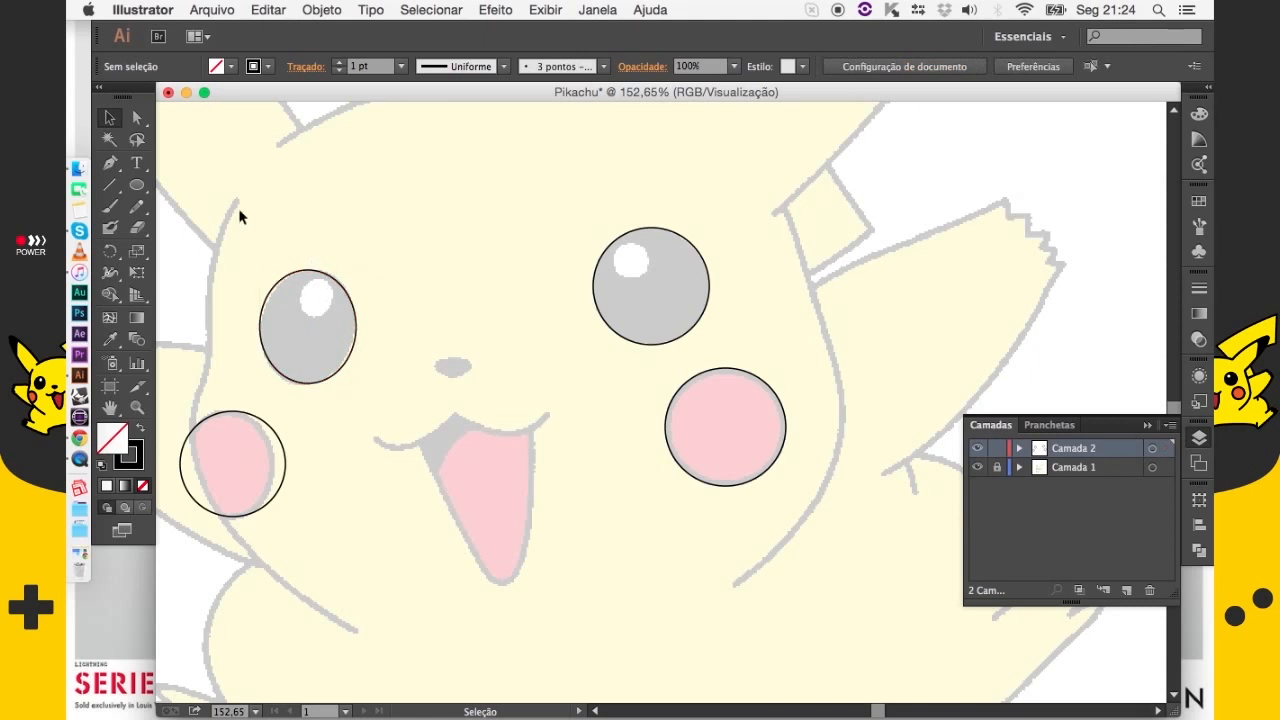
# Try moving the top anchor point of the left-hand eye oval with Direct Selection, and undo the change
pyautogui.click(139, 117)
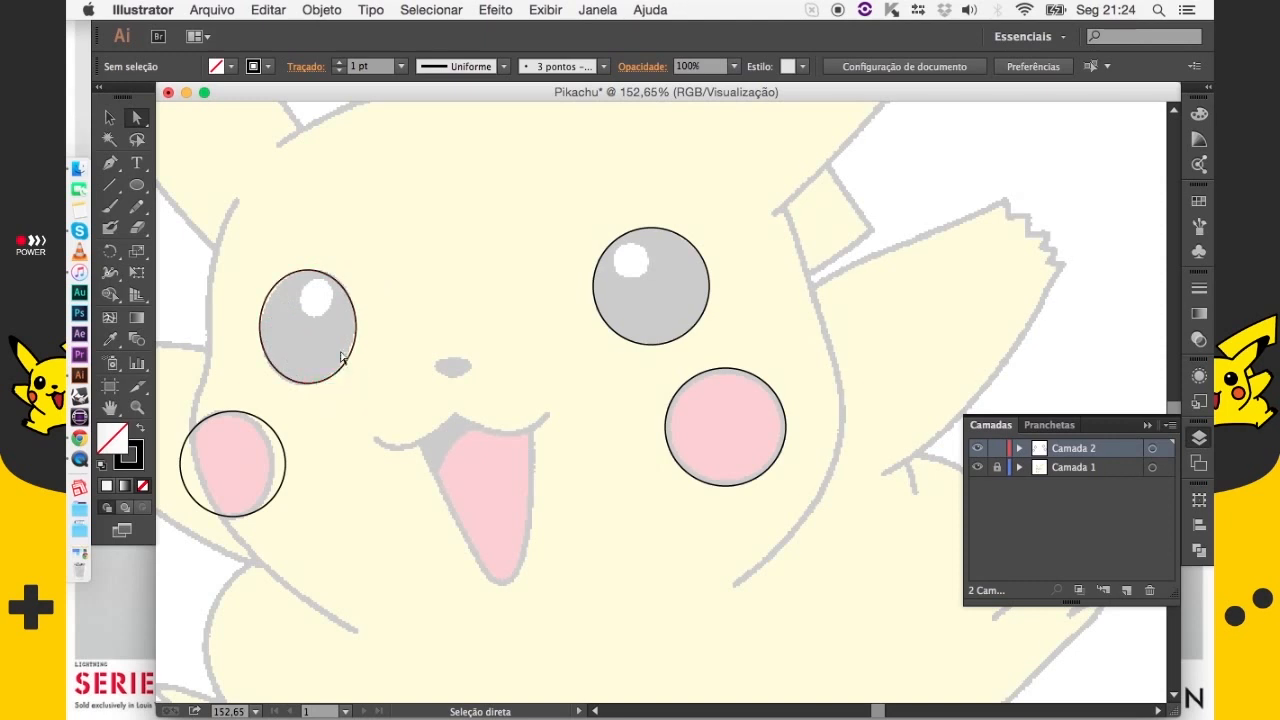
pyautogui.click(308, 270)
pyautogui.moveTo(308, 270); pyautogui.dragTo(369, 283)
pyautogui.press('super+z')
pyautogui.press('super+z')
pyautogui.press('super+z')
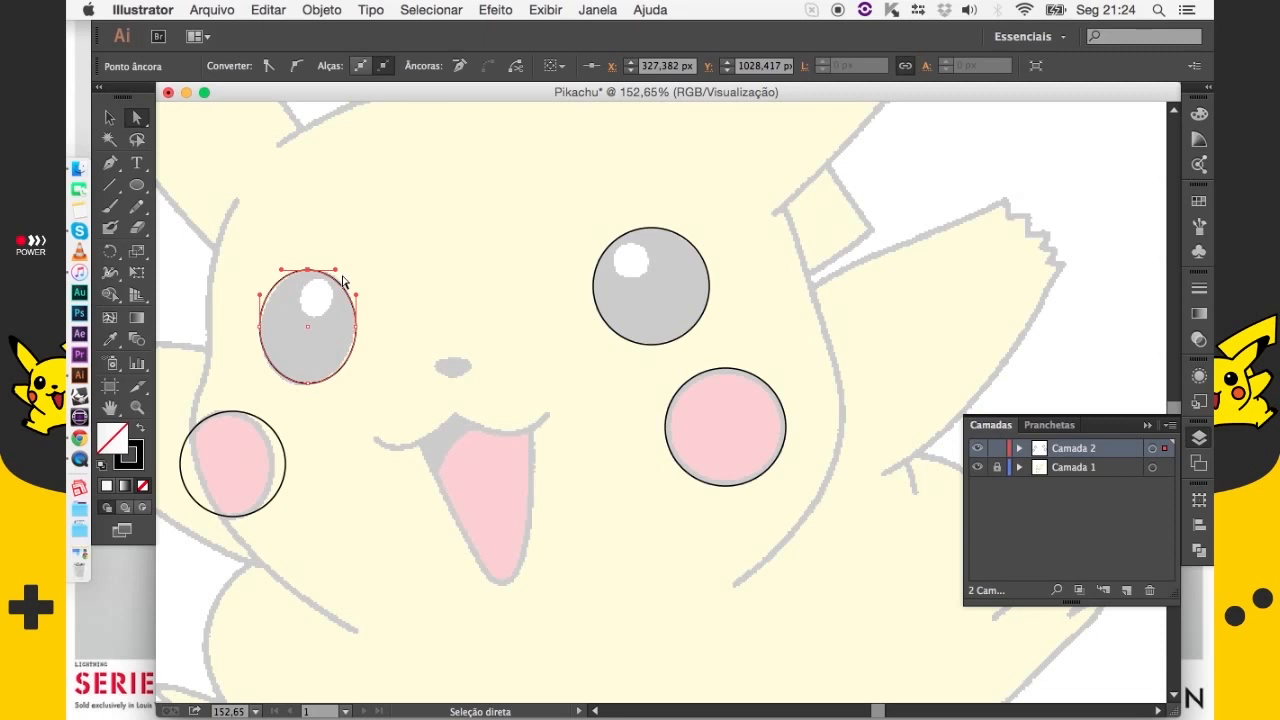
# Nudge the left-hand eye oval's top anchor slightly right and its bottom anchor slightly left to tilt it like the reference
pyautogui.press('Right')
pyautogui.press('Right')
pyautogui.press('Right')
pyautogui.press('Right')
pyautogui.click(311, 385)
pyautogui.press('Left')
pyautogui.press('Left')
pyautogui.press('Left')
pyautogui.press('Left')
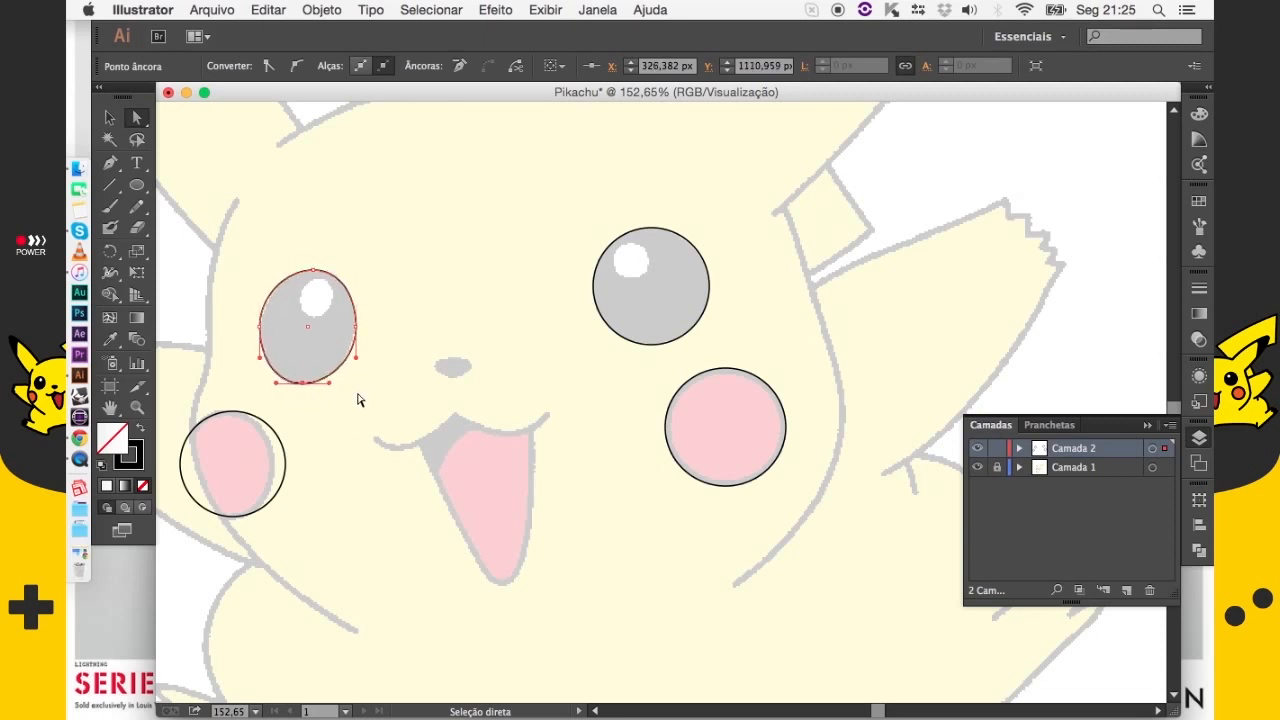
# Nudge the right and left side anchors of the left-hand eye oval slightly inward to match the reference
pyautogui.click(357, 327)
pyautogui.click(375, 397)
pyautogui.click(260, 326)
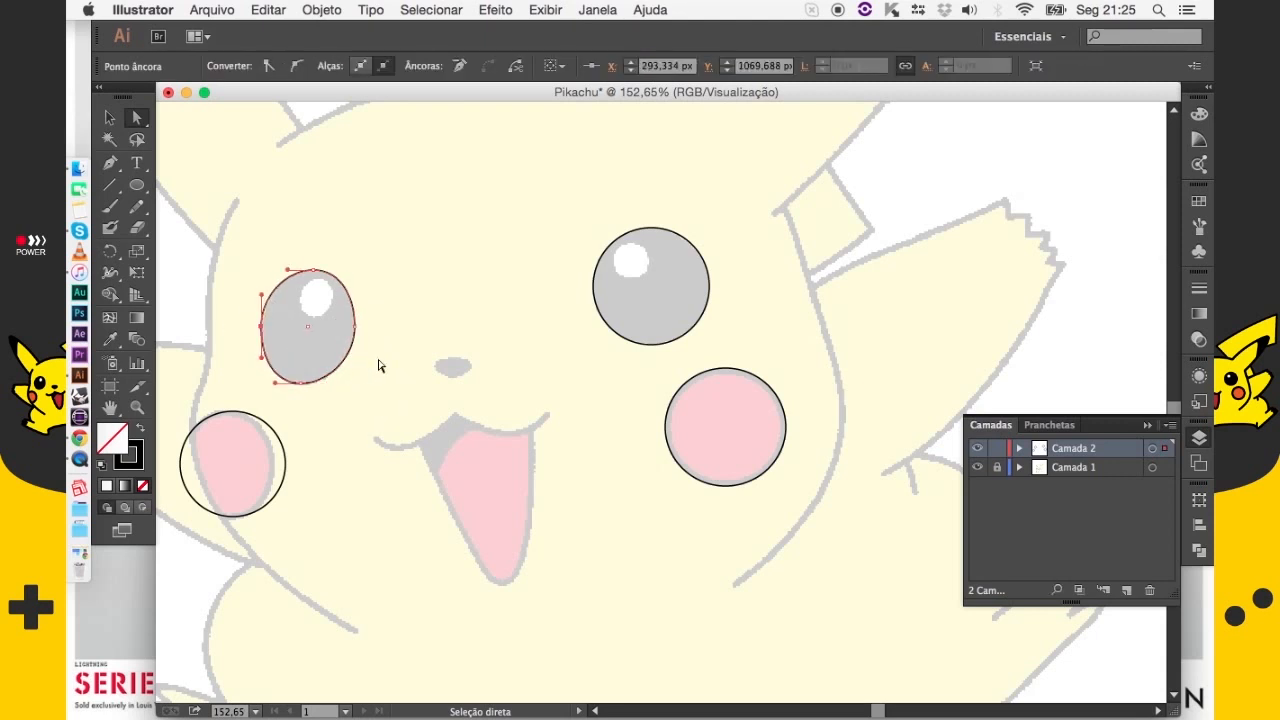
# Narrow the circle over the left-hand cheek into an oval about 68 px wide to fit the reference cheek
pyautogui.click(320, 451)
pyautogui.click(286, 442)
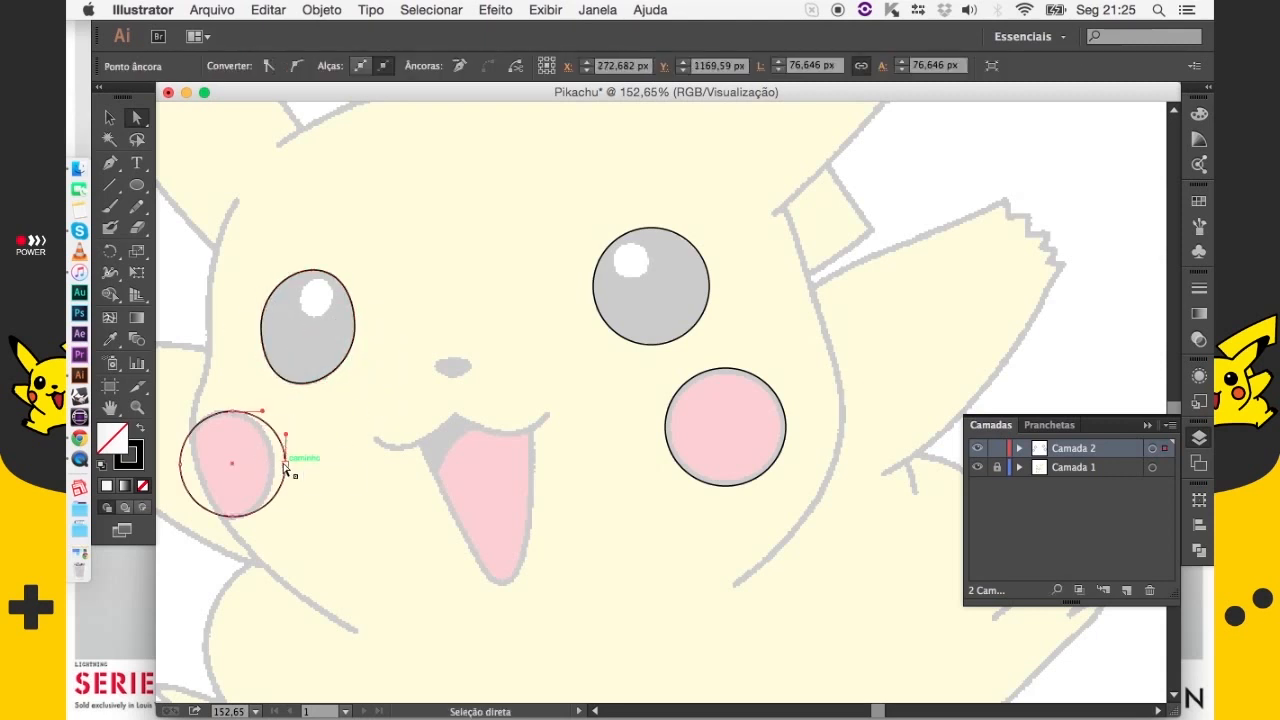
pyautogui.press('v')
pyautogui.moveTo(285, 466); pyautogui.dragTo(278, 465)
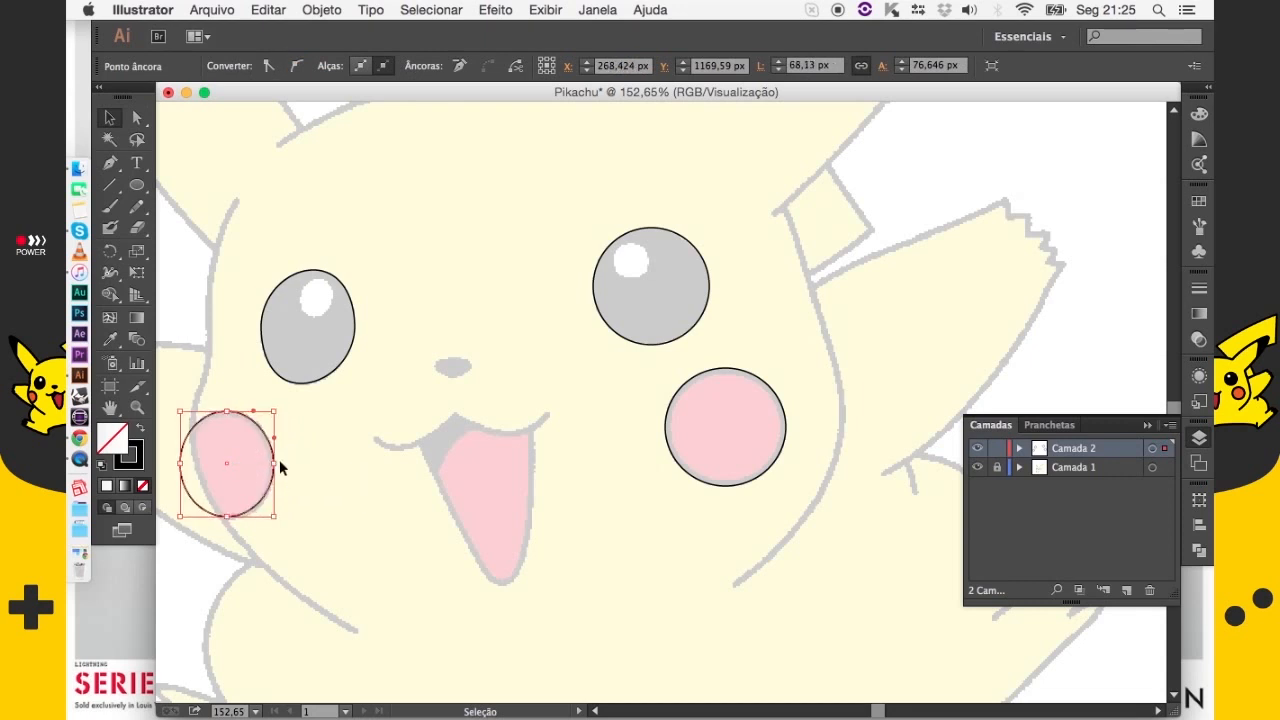
pyautogui.click(309, 468)
pyautogui.click(267, 494)
pyautogui.moveTo(233, 416)
pyautogui.mouseDown()
pyautogui.moveTo(229, 436)
pyautogui.moveTo(229, 413)
pyautogui.mouseUp()
pyautogui.click(345, 465)
# Draw a small unfilled circle with the Ellipse tool over the white highlight in the right-hand eye
pyautogui.moveTo(366, 480); pyautogui.dragTo(557, 519)
pyautogui.moveTo(583, 466); pyautogui.dragTo(521, 463)
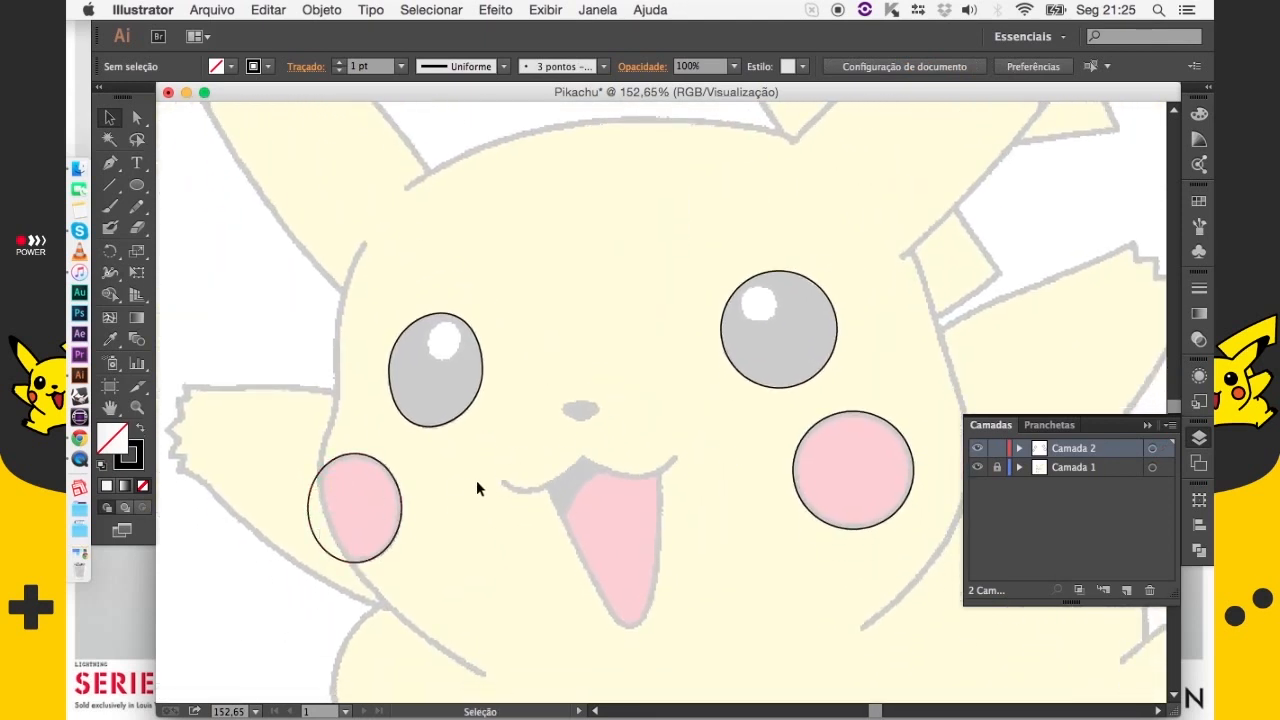
pyautogui.moveTo(494, 483); pyautogui.dragTo(432, 500)
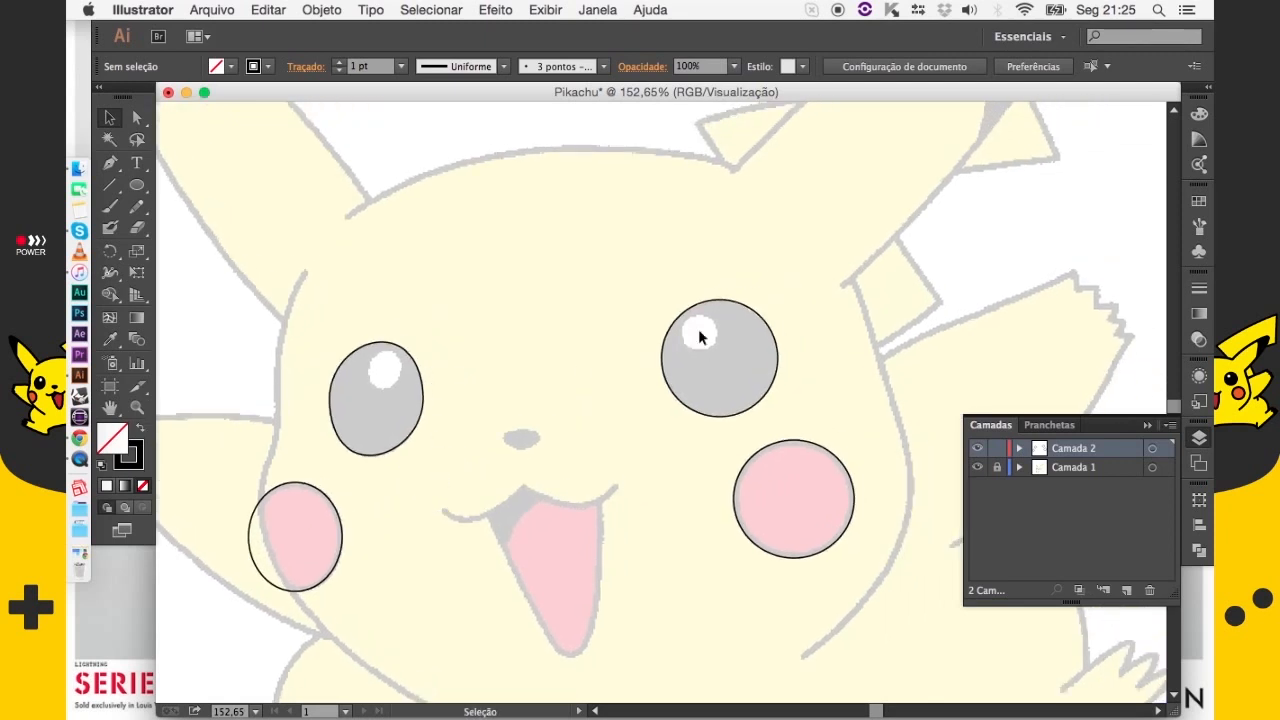
pyautogui.click(143, 186)
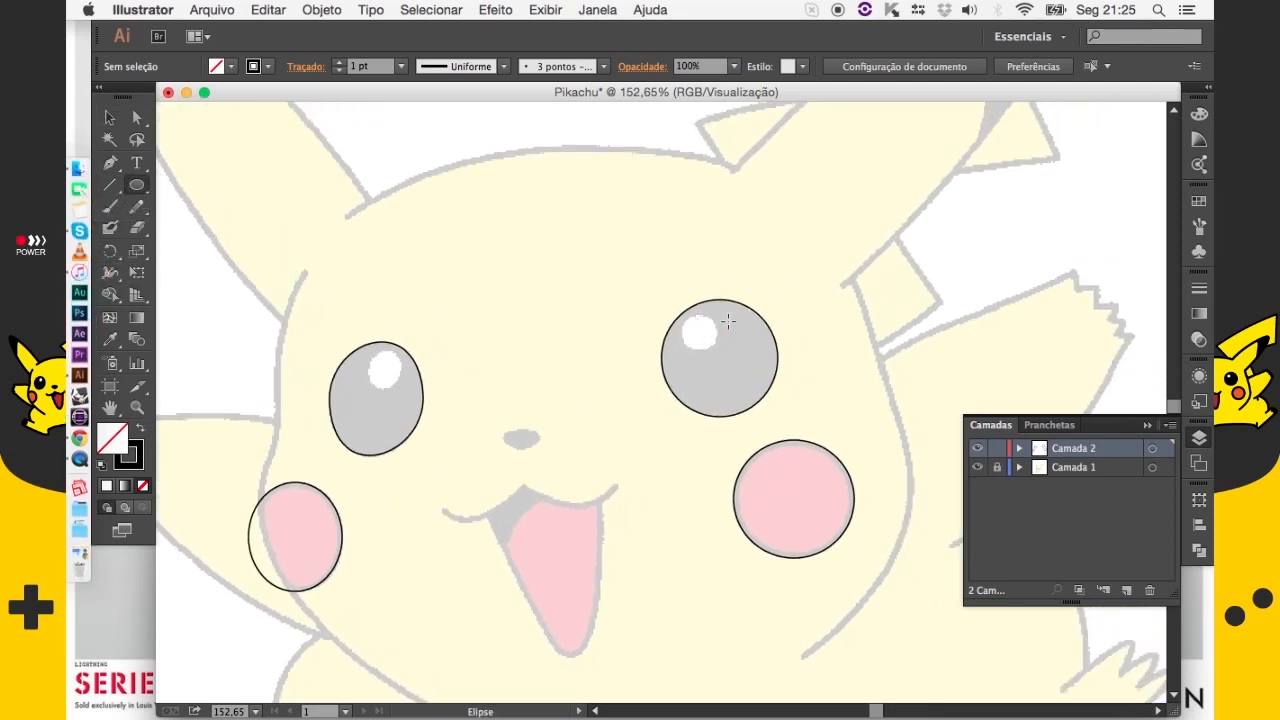
pyautogui.moveTo(695, 318); pyautogui.dragTo(716, 349)
pyautogui.press('v')
# Try pasting loose copies of the left-hand eye oval onto the drawing, and delete them
pyautogui.click(330, 344)
pyautogui.moveTo(278, 284); pyautogui.dragTo(484, 377)
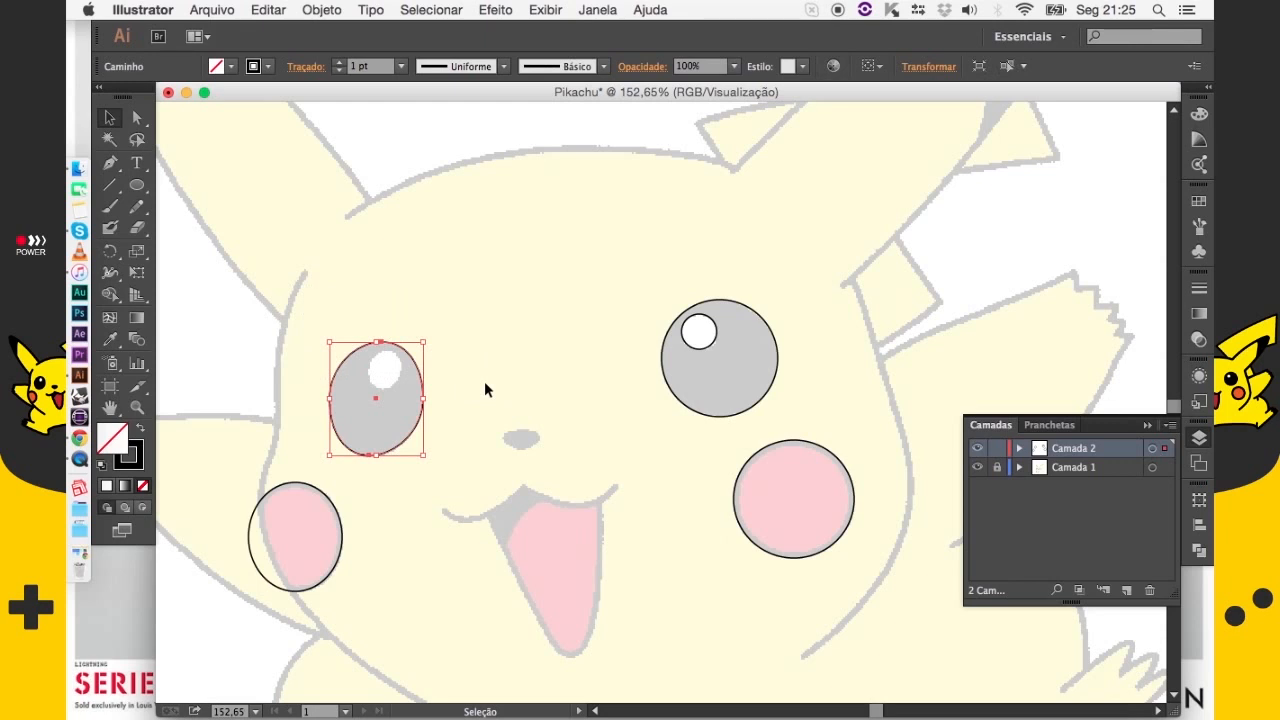
pyautogui.press('a')
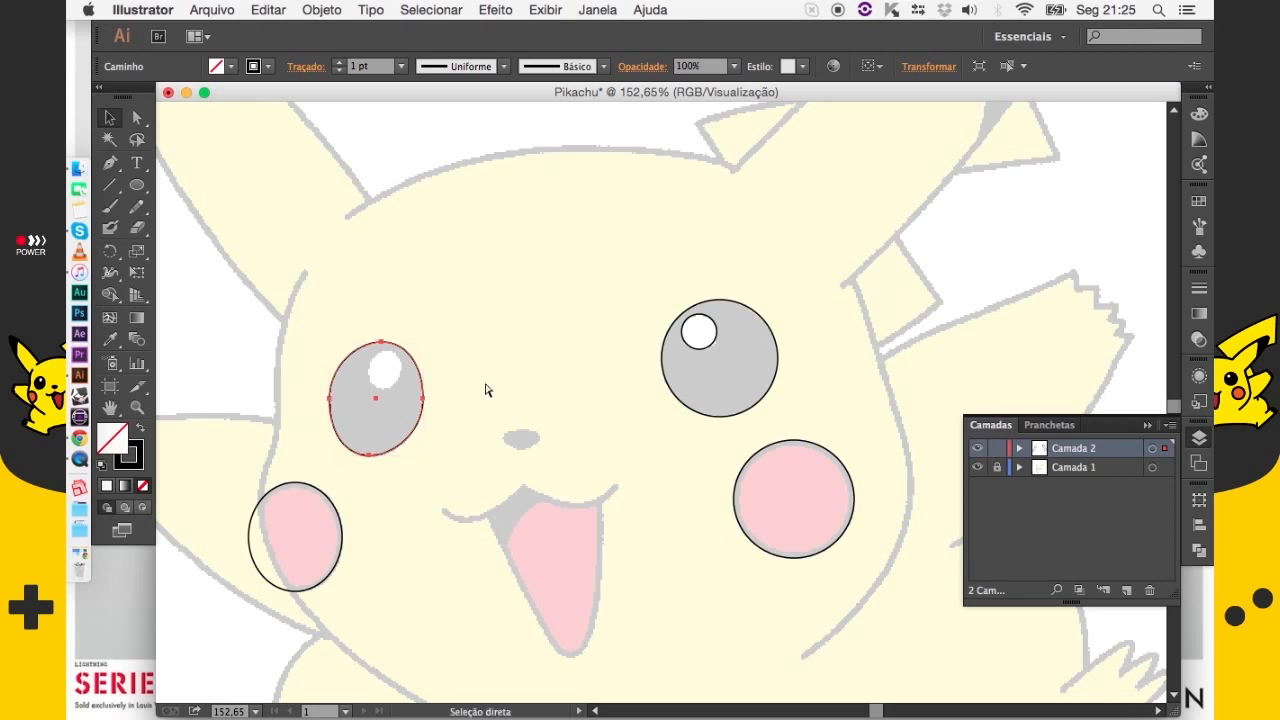
pyautogui.press('super+v')
pyautogui.press('v')
pyautogui.moveTo(620, 450); pyautogui.dragTo(494, 346)
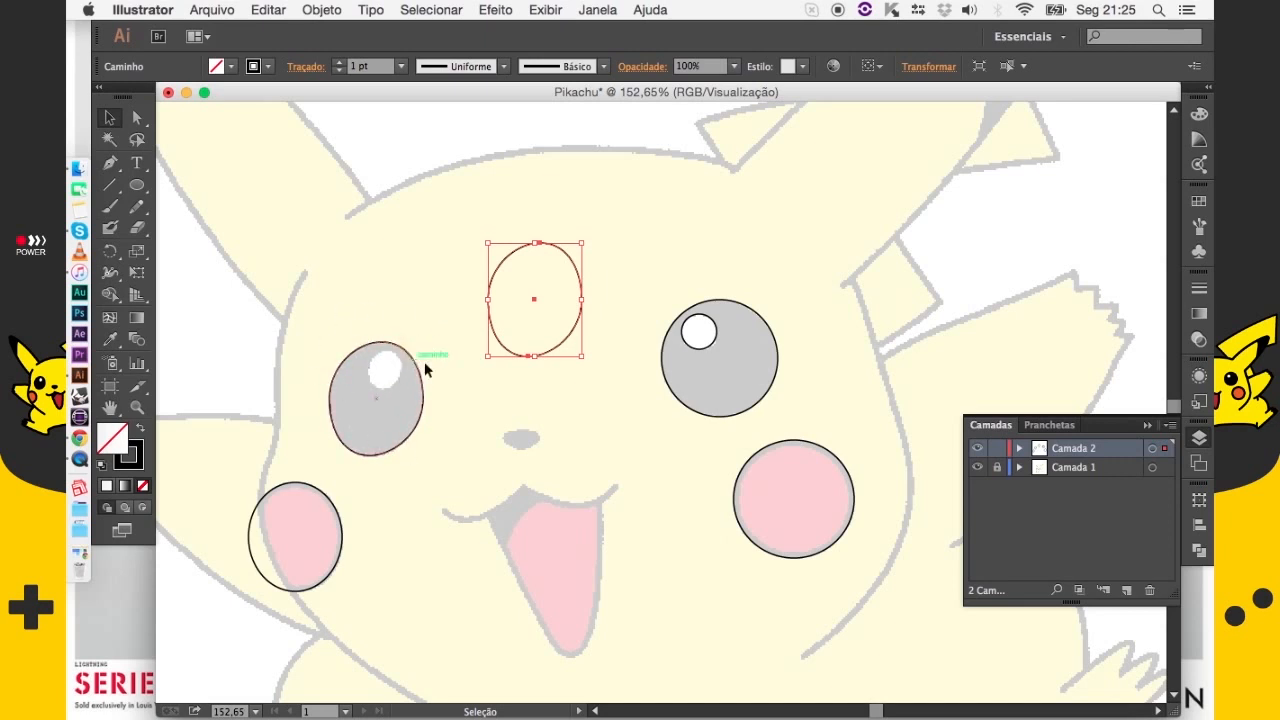
pyautogui.press('Delete')
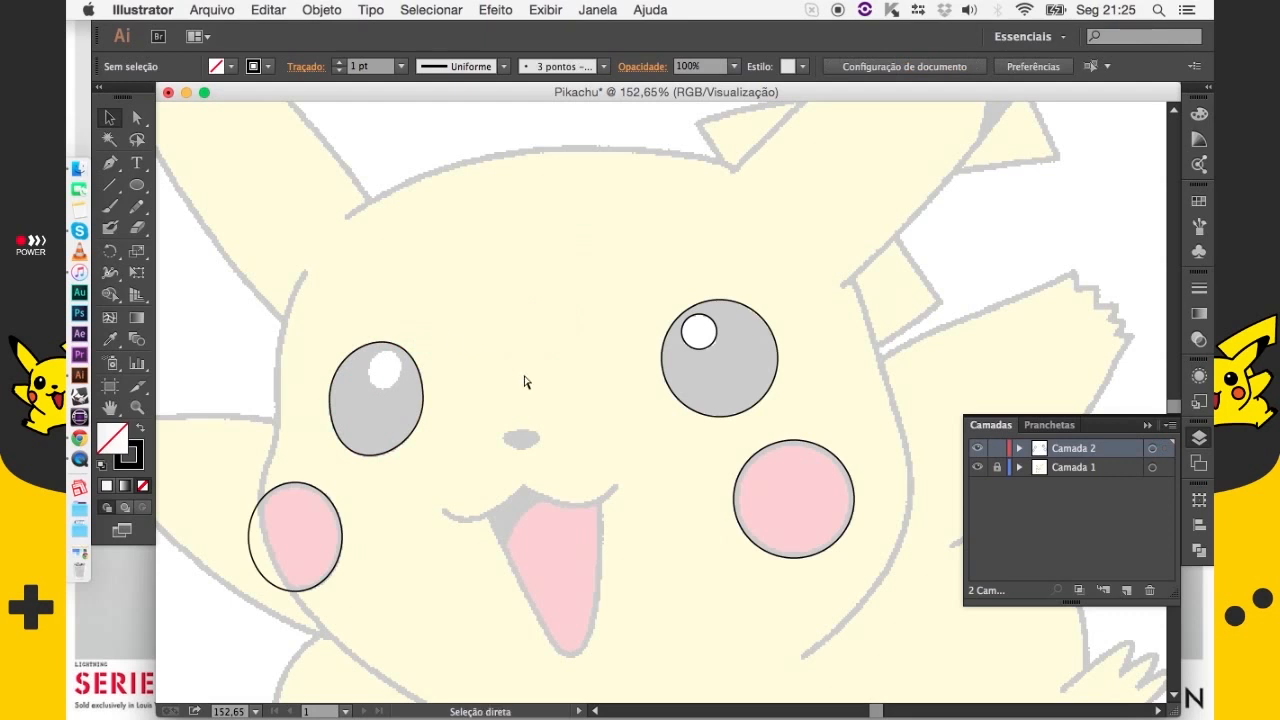
pyautogui.press('cmd+v')
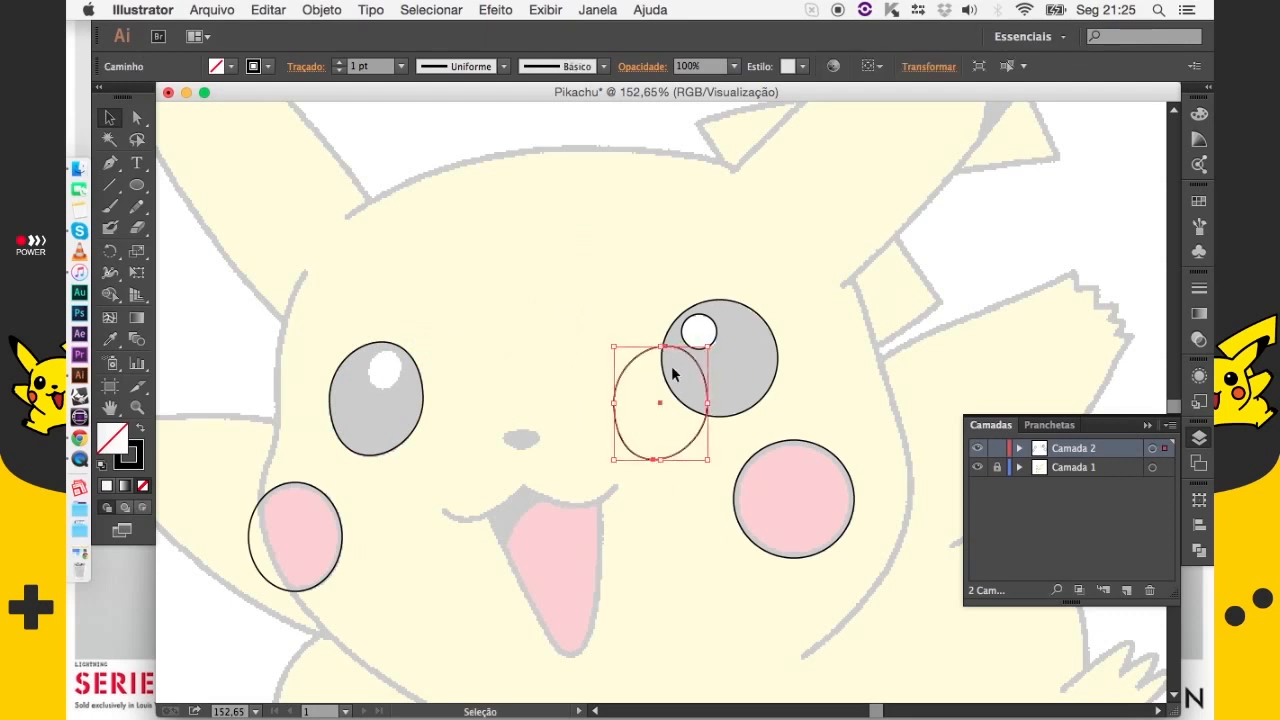
pyautogui.click(672, 374)
# Duplicate the left-hand eye oval in place and shrink the copy to fit the white highlight inside that eye
pyautogui.moveTo(352, 318); pyautogui.dragTo(428, 370)
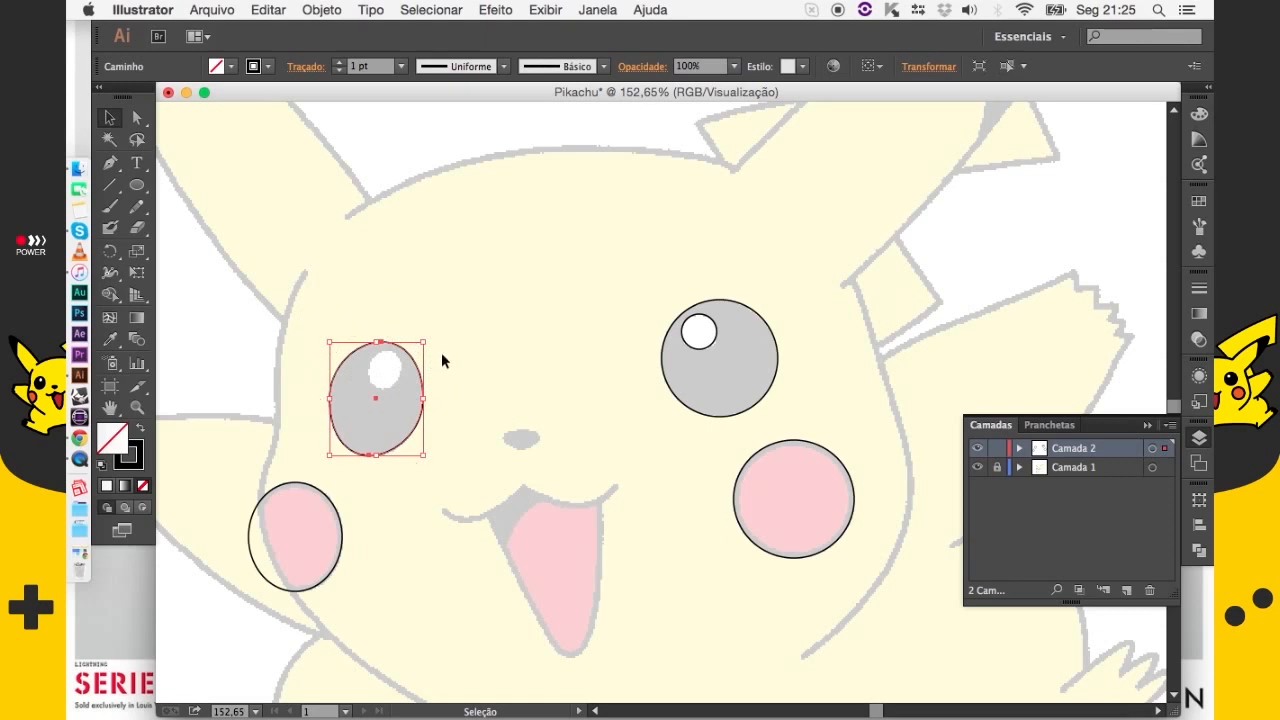
pyautogui.press('a')
pyautogui.press('v')
pyautogui.moveTo(378, 456); pyautogui.dragTo(385, 366)
pyautogui.click(386, 406)
pyautogui.click(475, 402)
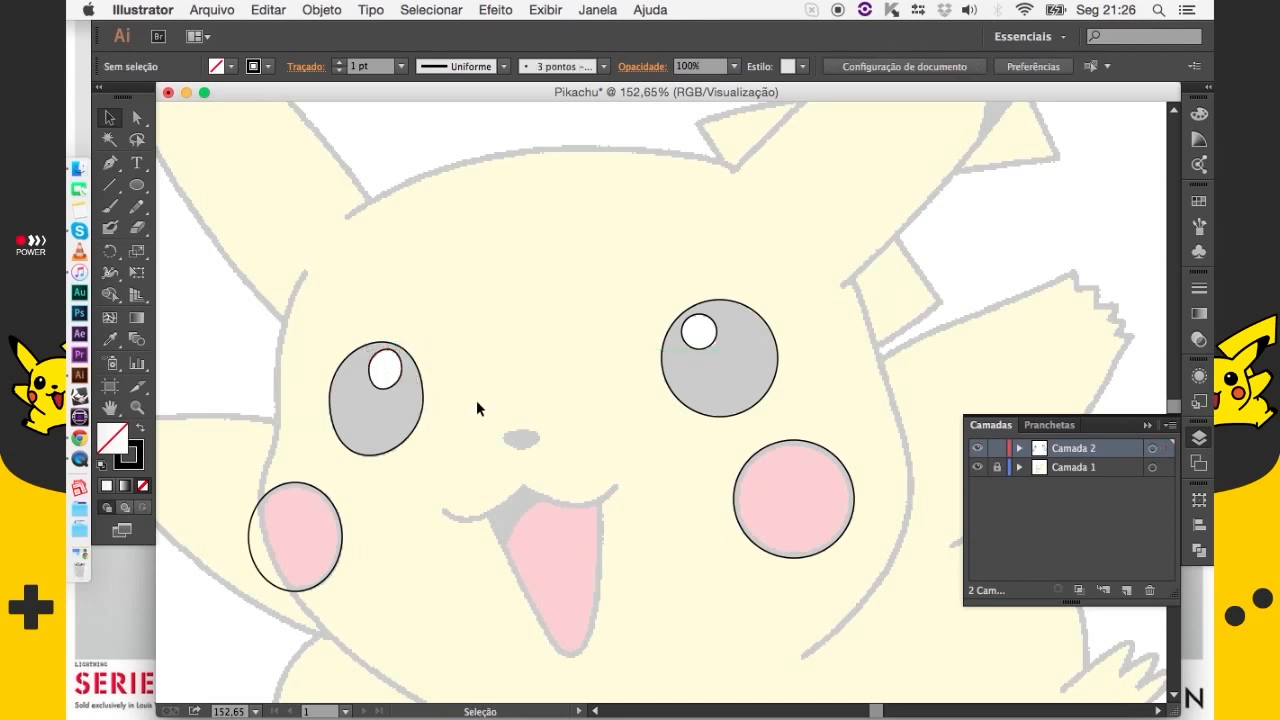
# Draw a flat unfilled ellipse about 30 by 15 px over the nose in the reference
pyautogui.press('space')
pyautogui.moveTo(505, 270); pyautogui.dragTo(471, 309)
pyautogui.moveTo(555, 372); pyautogui.dragTo(496, 203)
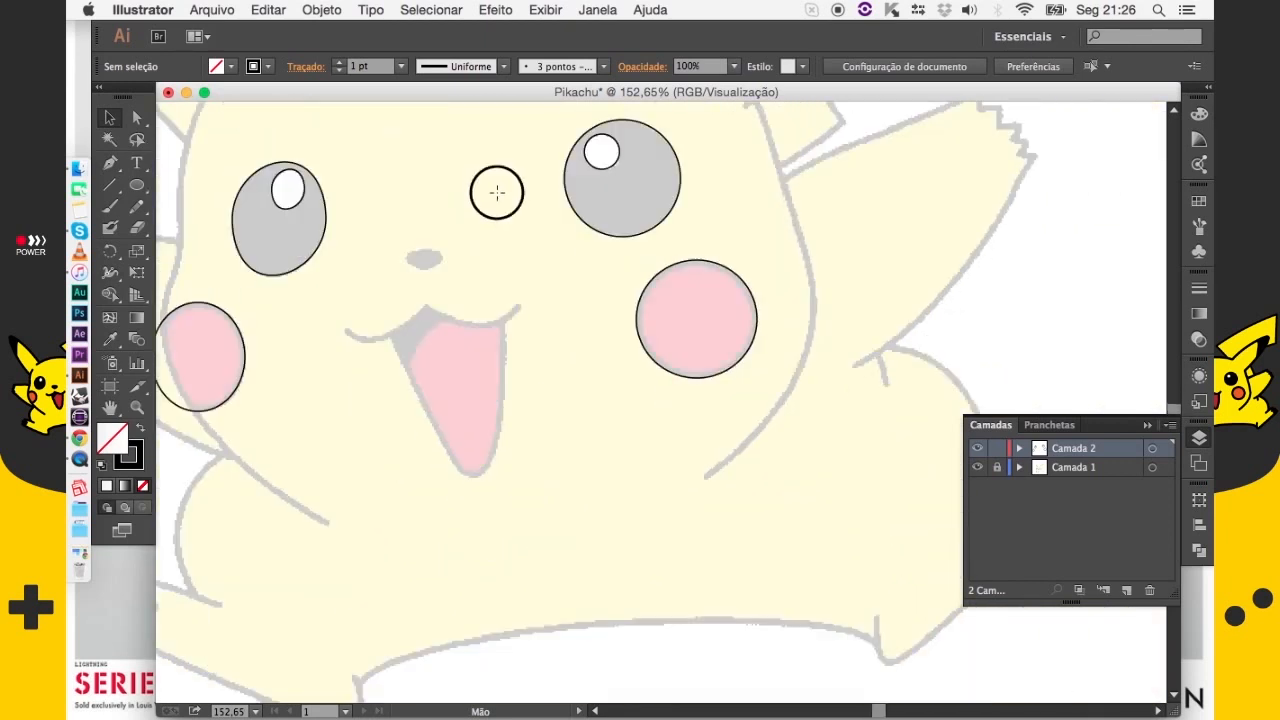
pyautogui.moveTo(569, 474); pyautogui.dragTo(540, 303)
pyautogui.moveTo(553, 428); pyautogui.dragTo(651, 556)
pyautogui.press('z')
pyautogui.moveTo(443, 243); pyautogui.dragTo(602, 360)
pyautogui.moveTo(607, 427); pyautogui.dragTo(586, 354)
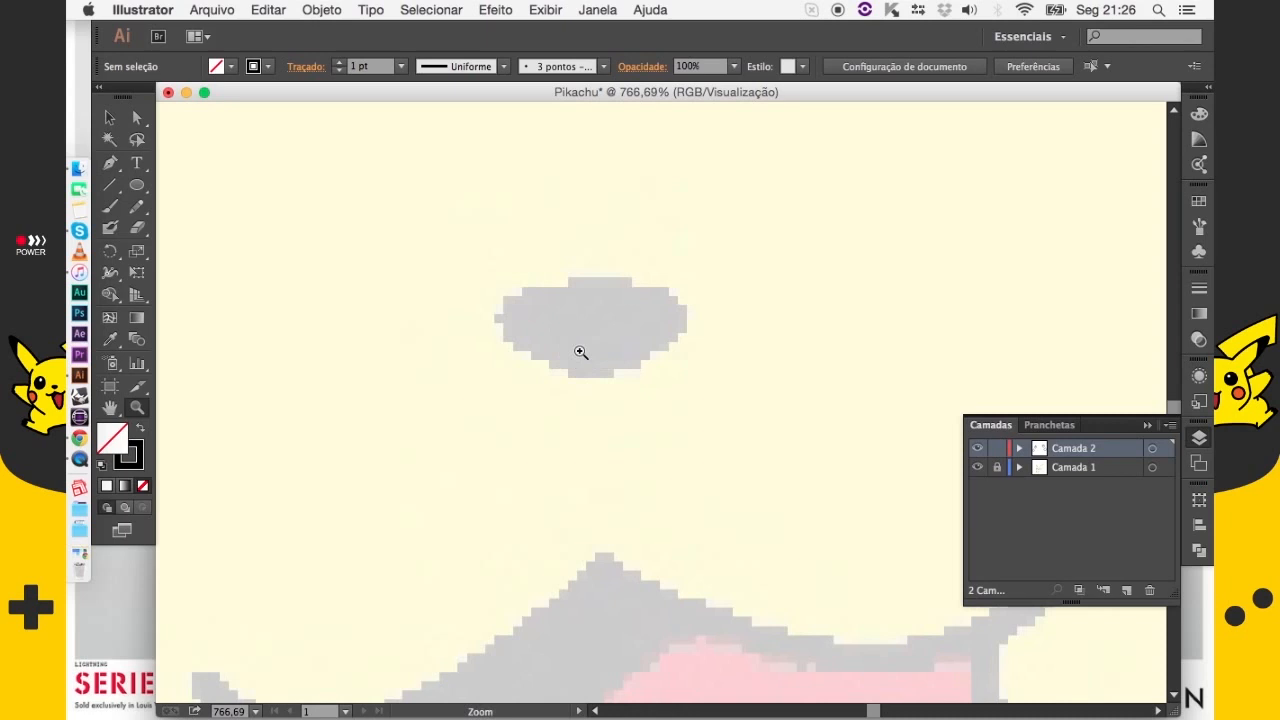
pyautogui.click(137, 186)
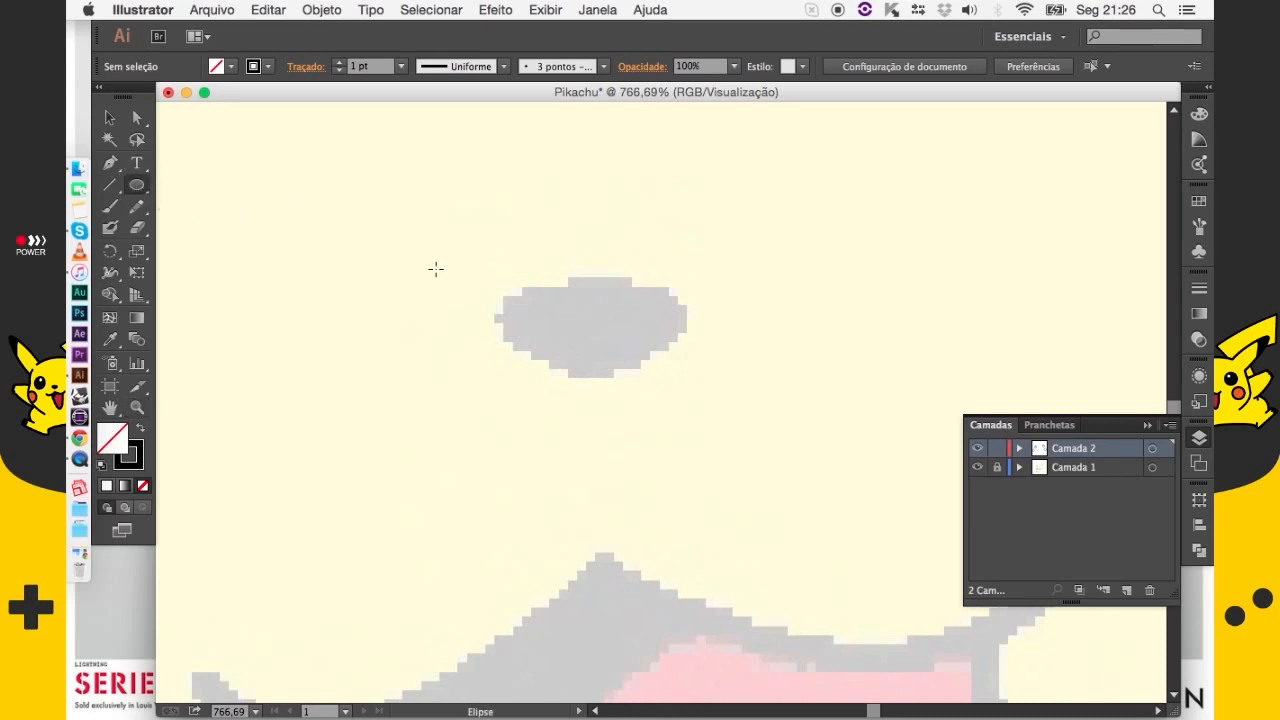
pyautogui.moveTo(492, 272); pyautogui.dragTo(699, 380)
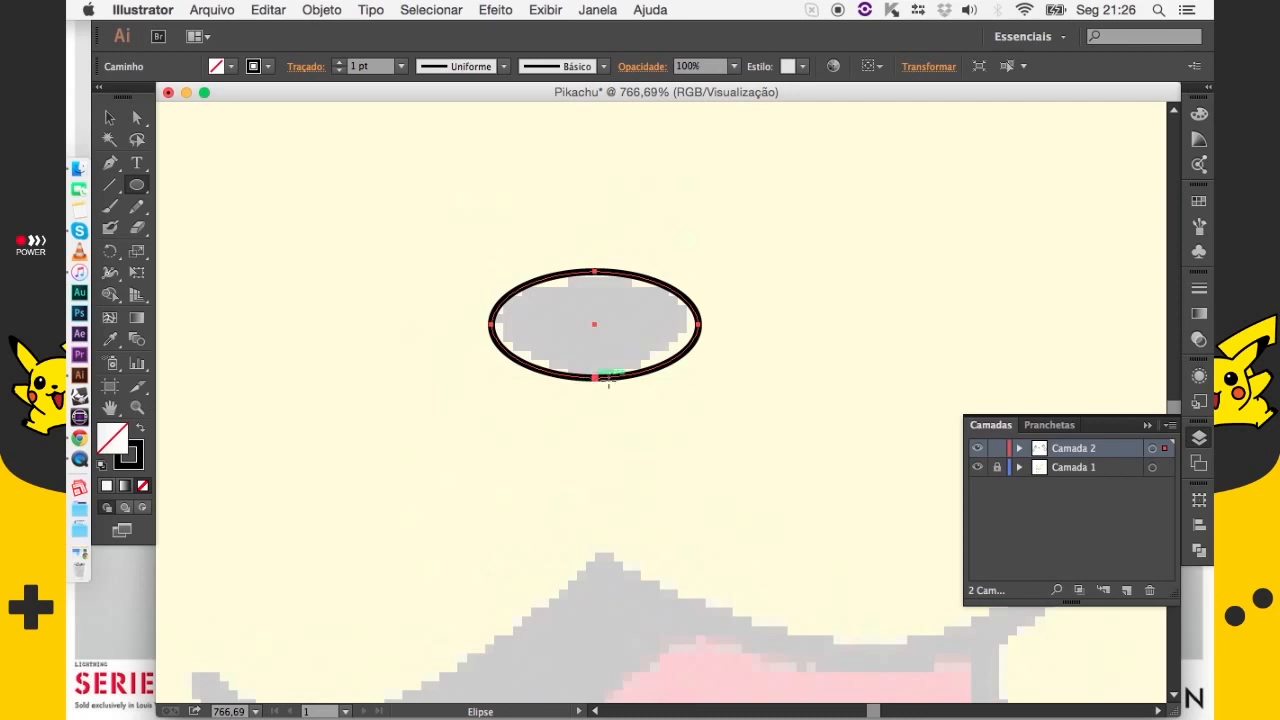
# Convert the nose ellipse's bottom anchor from a smooth point to a sharp corner with the Convert Anchor Point tool
pyautogui.click(109, 164)
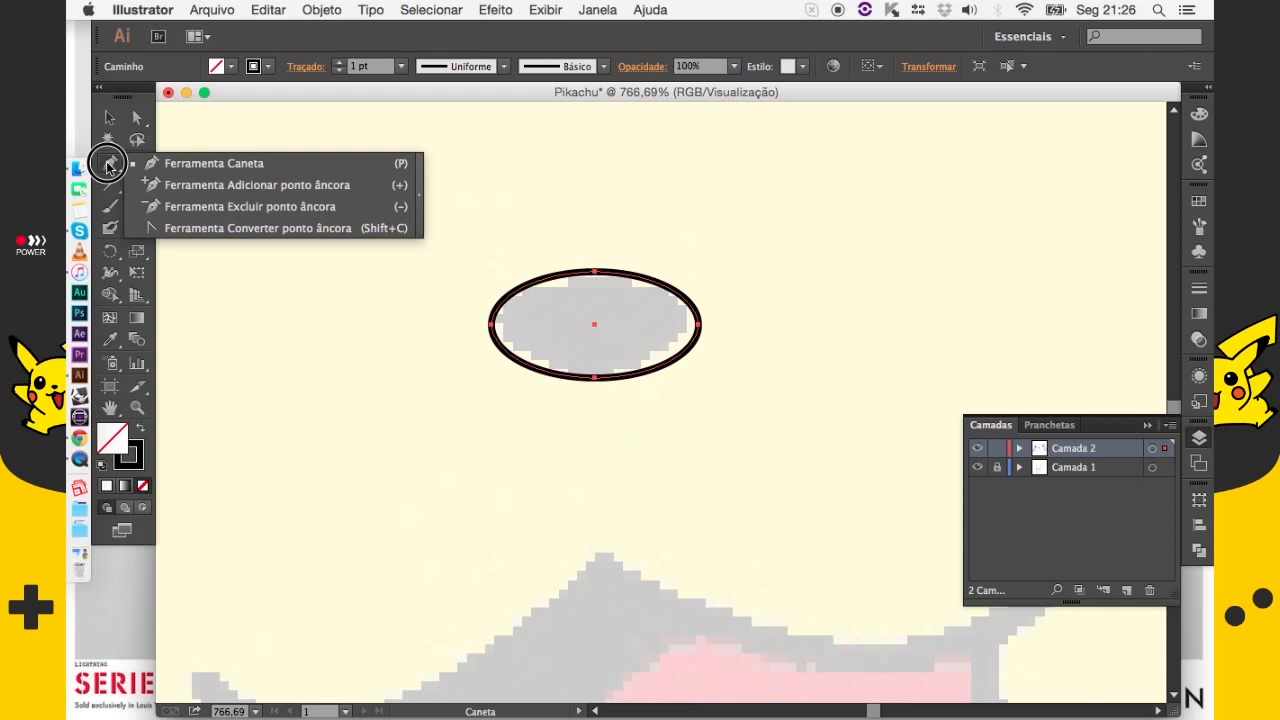
pyautogui.moveTo(109, 164); pyautogui.dragTo(278, 237)
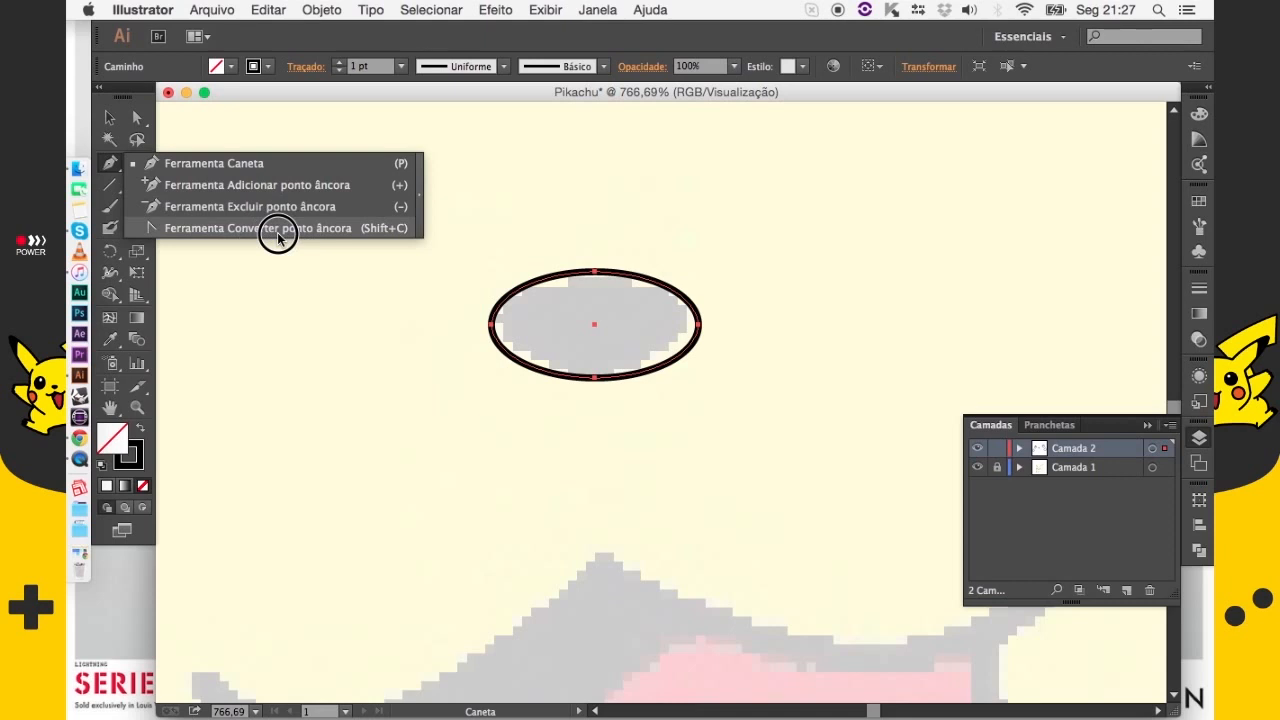
pyautogui.moveTo(278, 237); pyautogui.dragTo(280, 240)
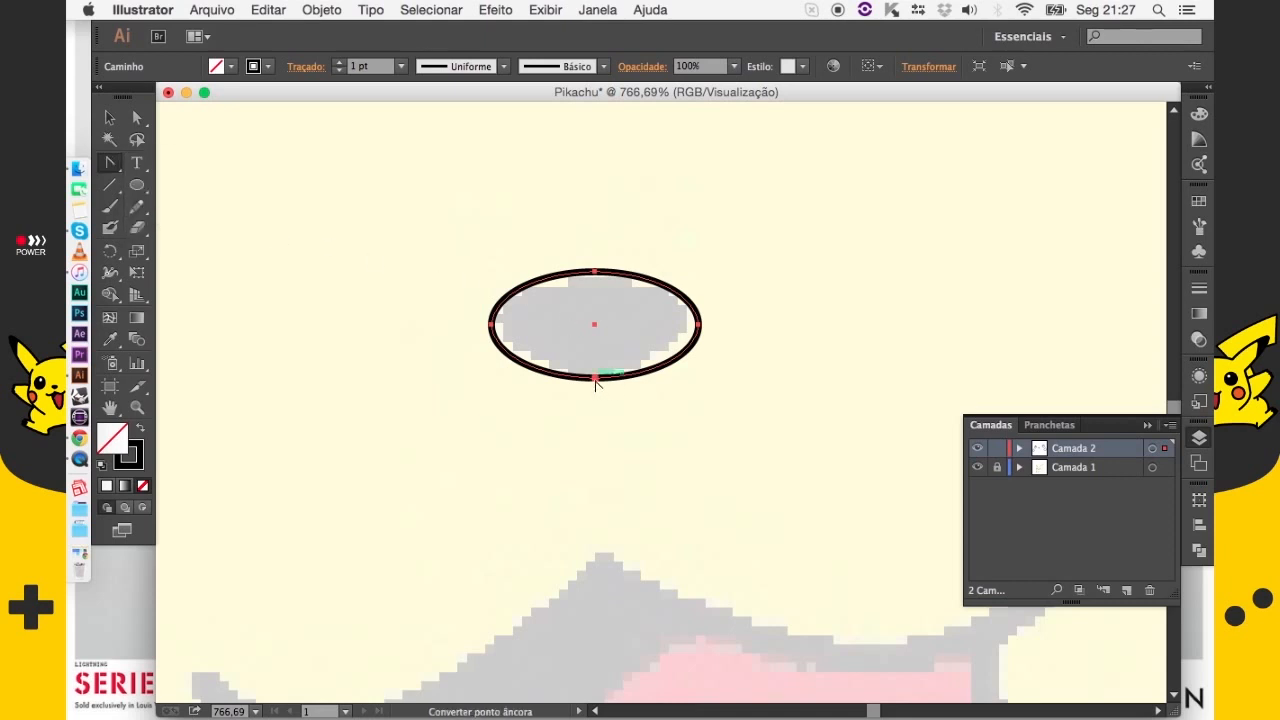
pyautogui.click(595, 379)
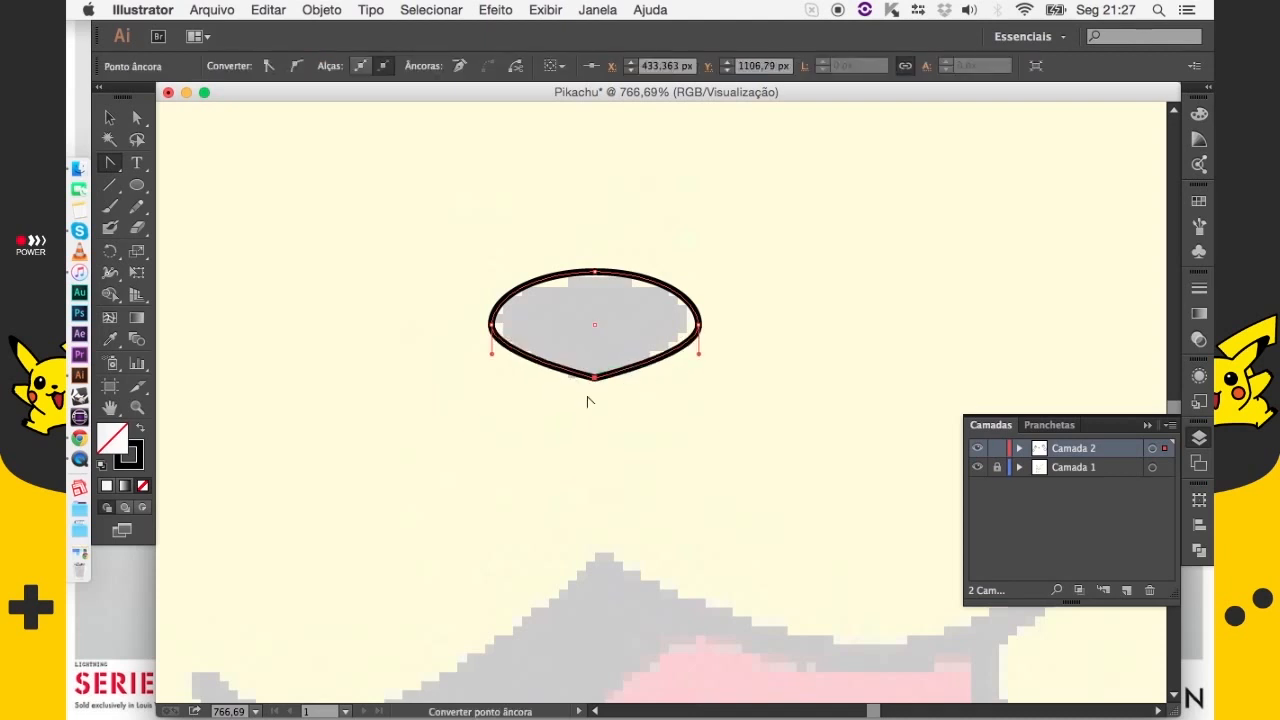
# Try pulling a curve handle out of the nose's bottom corner, and turn the anchor back into a plain corner
pyautogui.moveTo(603, 453); pyautogui.dragTo(491, 369)
pyautogui.moveTo(477, 281); pyautogui.dragTo(420, 242)
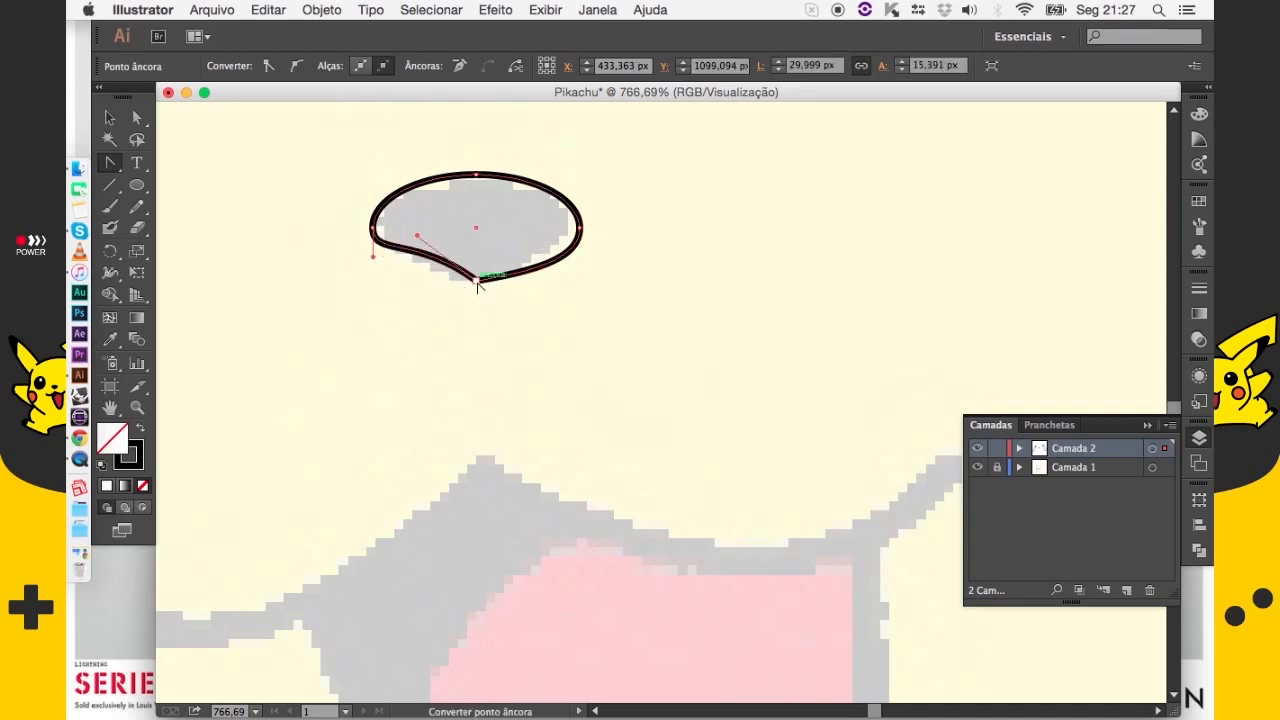
pyautogui.click(477, 283)
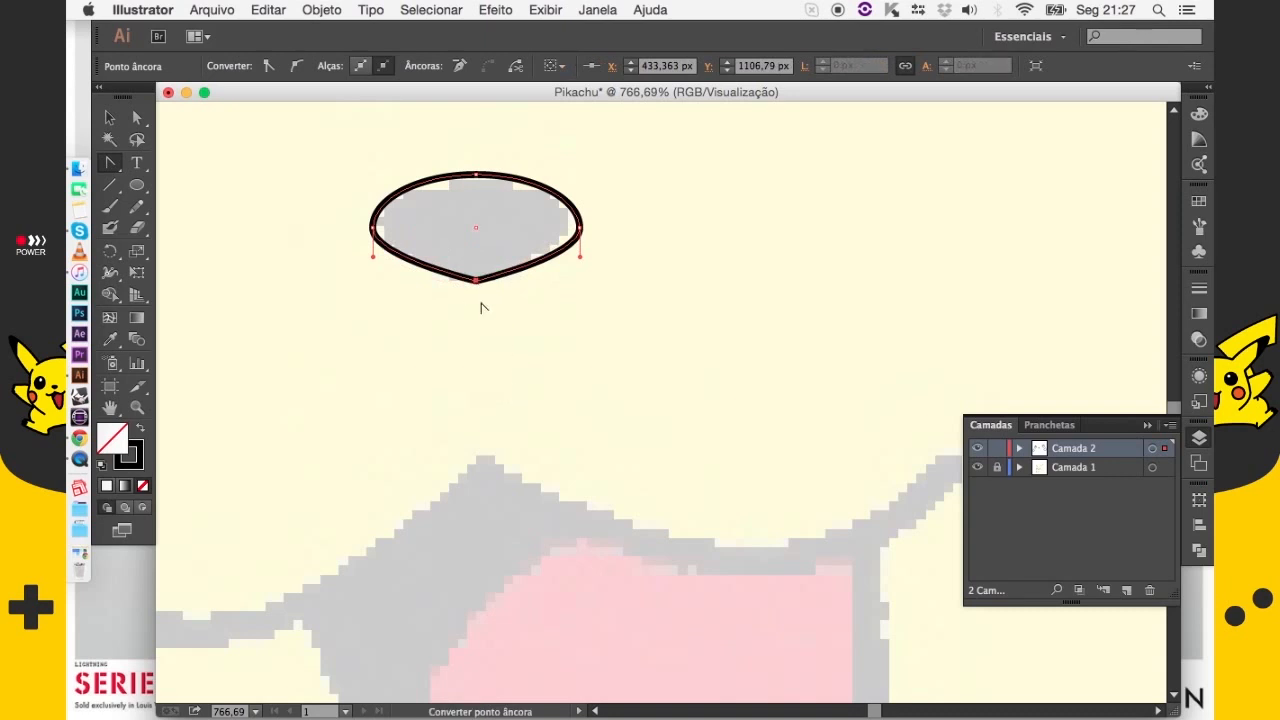
# Try converting the nose's bottom corner anchor back to a smooth point, and undo the conversion
pyautogui.press('a')
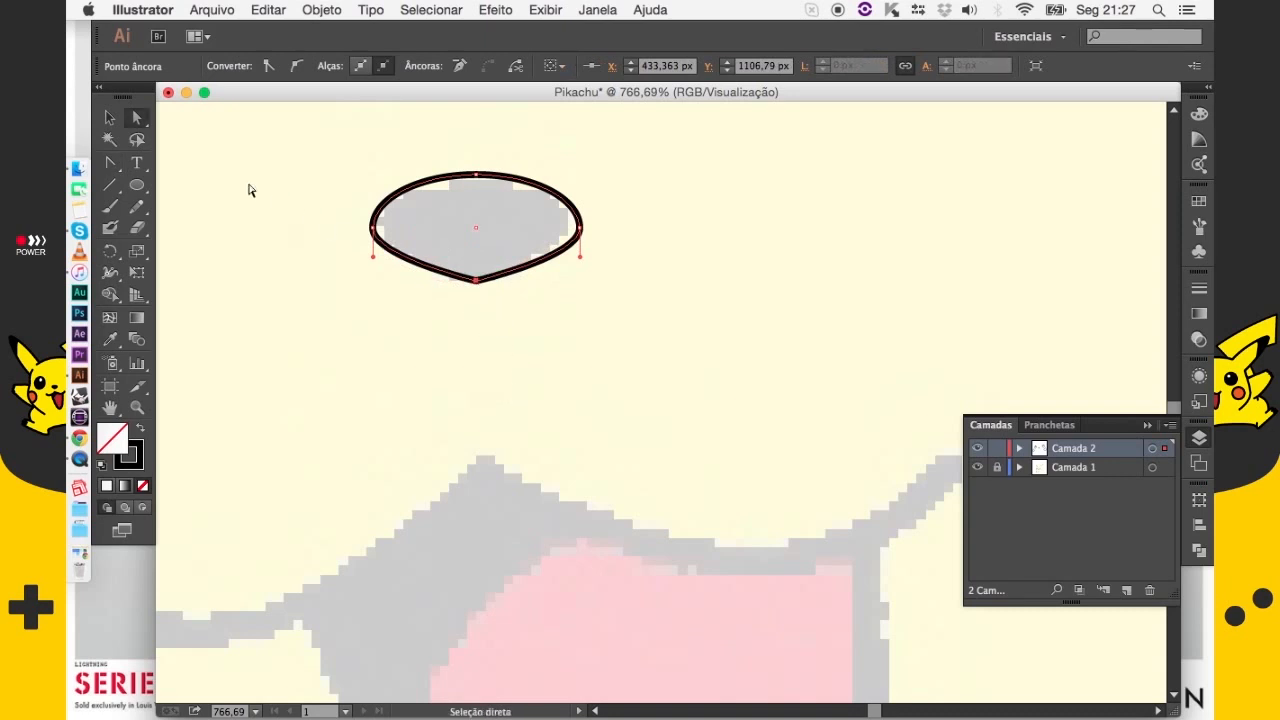
pyautogui.moveTo(446, 323); pyautogui.dragTo(500, 266)
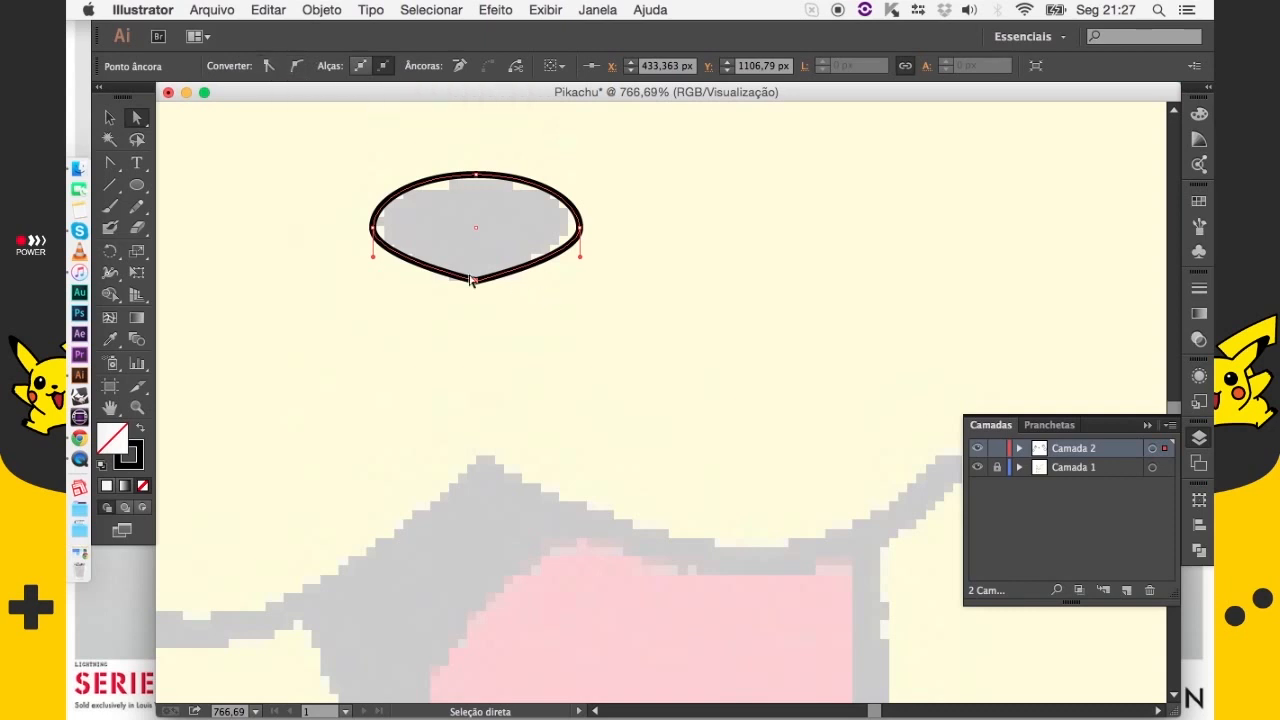
pyautogui.click(297, 67)
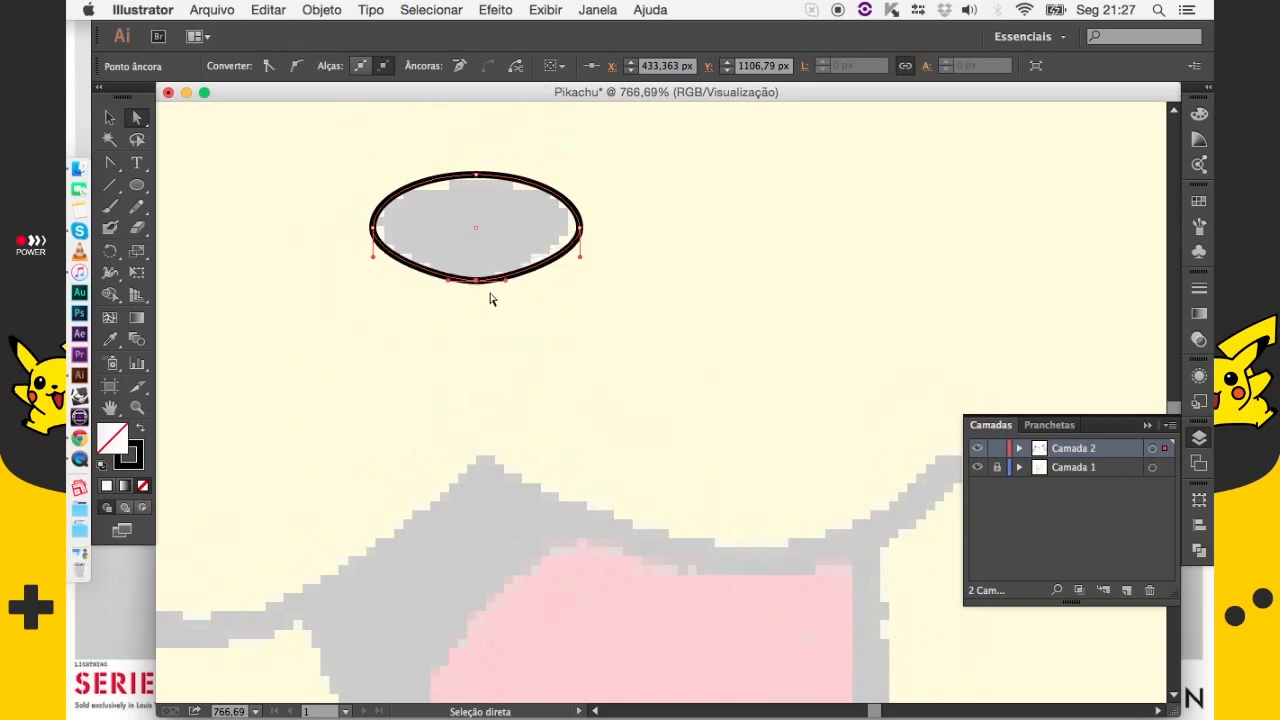
pyautogui.press('super+z')
# Nudge the nose's two side anchors slightly upward to give it a flatter top, and deselect the shape
pyautogui.moveTo(517, 349); pyautogui.dragTo(586, 454)
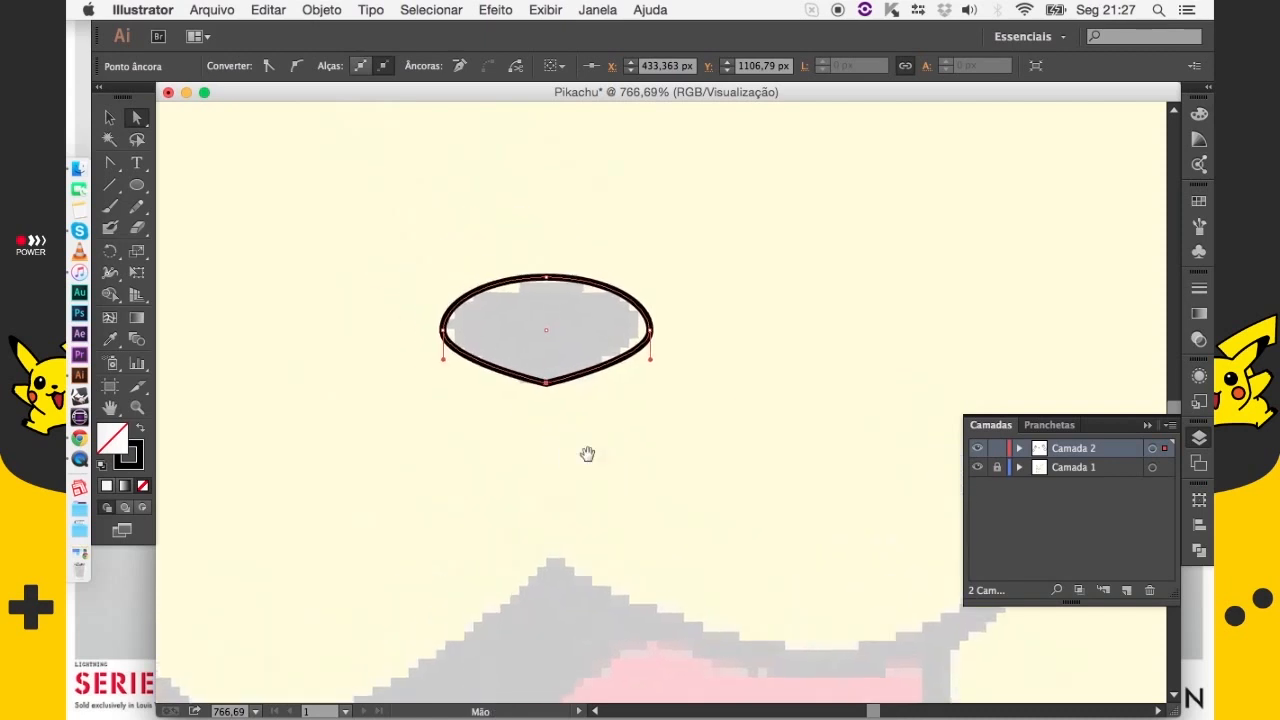
pyautogui.press('v')
pyautogui.press('a')
pyautogui.click(466, 355)
pyautogui.press('Up')
pyautogui.press('Up')
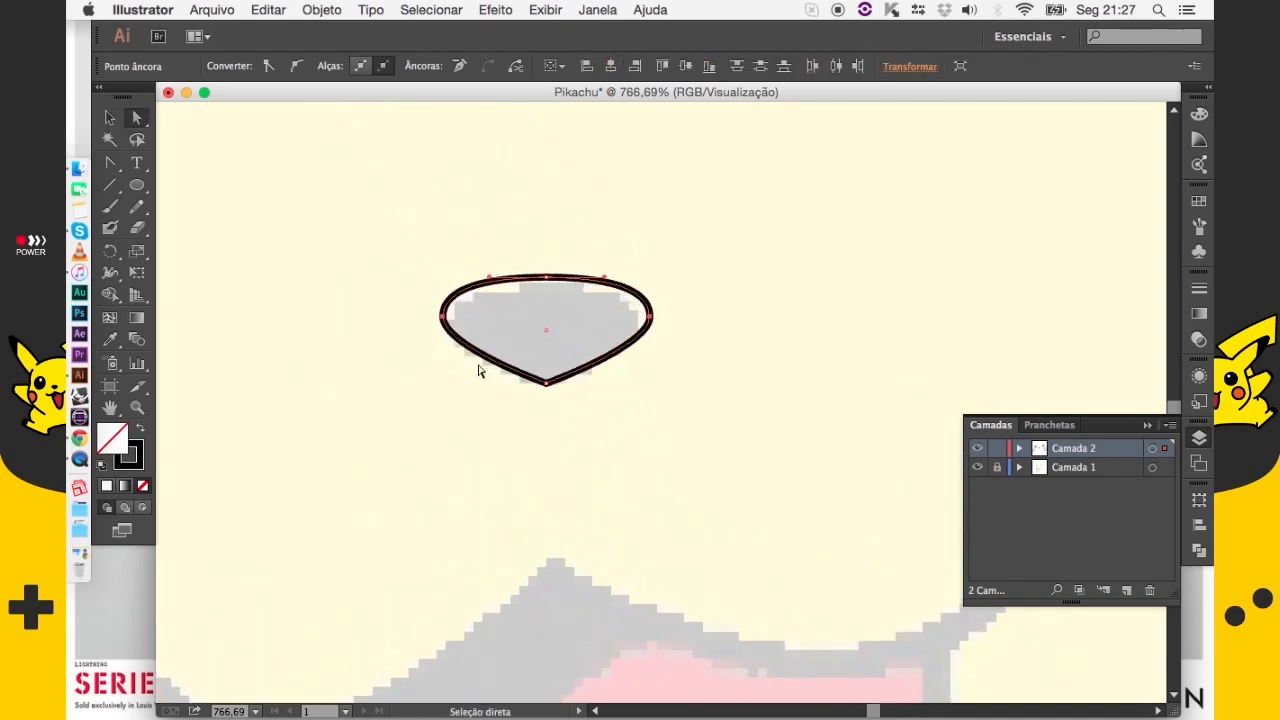
pyautogui.press('v')
pyautogui.press('super+minus')
pyautogui.press('super+minus')
pyautogui.press('super+minus')
pyautogui.press('super+minus')
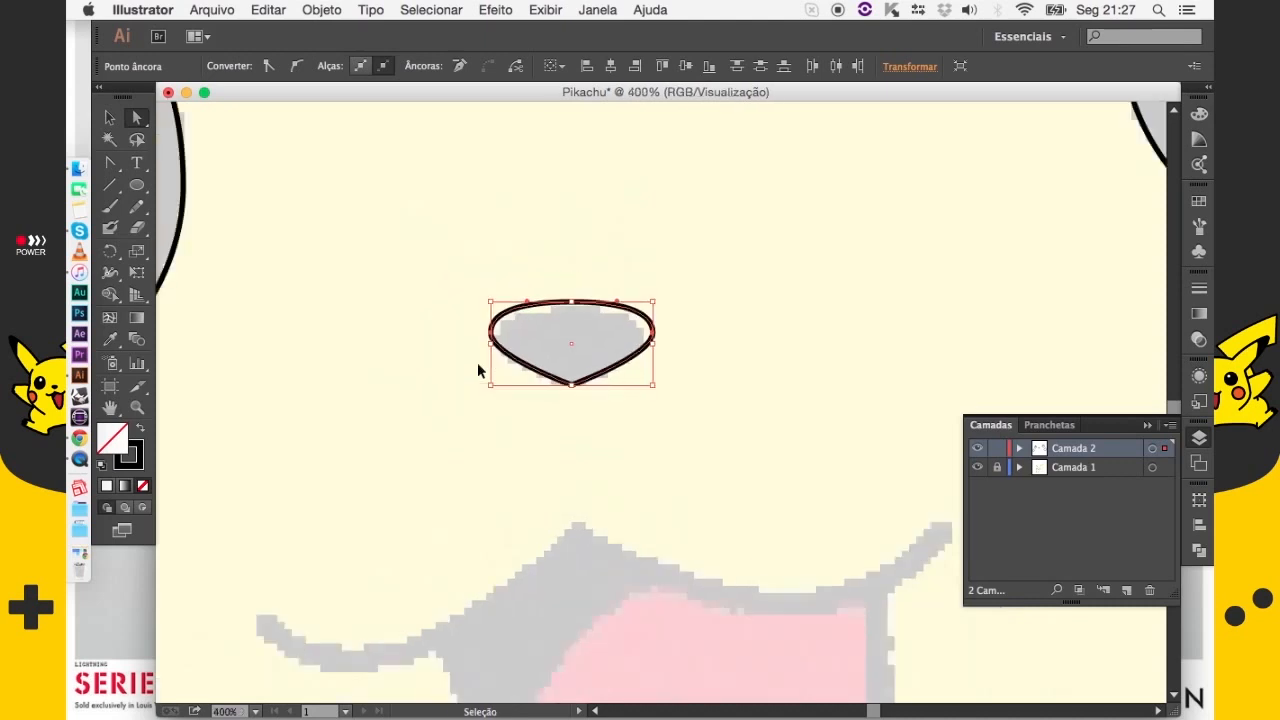
pyautogui.press('v')
pyautogui.moveTo(693, 473); pyautogui.dragTo(575, 371)
pyautogui.click(571, 428)
pyautogui.moveTo(459, 472); pyautogui.dragTo(574, 553)
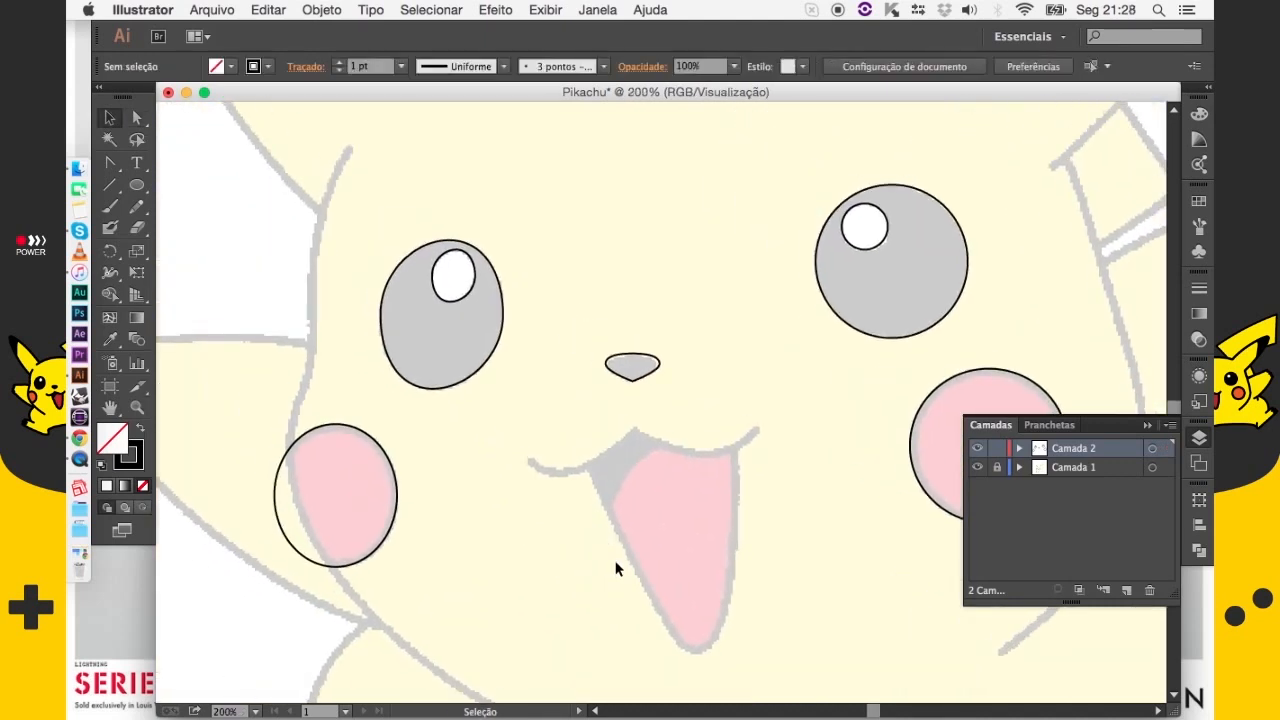
pyautogui.moveTo(744, 545); pyautogui.dragTo(589, 372)
pyautogui.moveTo(558, 364); pyautogui.dragTo(640, 472)
pyautogui.press('super+plus')
pyautogui.press('super+plus')
pyautogui.press('super+minus')
pyautogui.press('super+minus')
pyautogui.press('super+minus')
pyautogui.moveTo(553, 350); pyautogui.dragTo(537, 409)
pyautogui.moveTo(484, 395)
pyautogui.mouseDown()
pyautogui.moveTo(509, 406)
pyautogui.moveTo(557, 334)
pyautogui.moveTo(620, 391)
pyautogui.moveTo(783, 378)
pyautogui.moveTo(571, 486)
pyautogui.moveTo(717, 366)
pyautogui.moveTo(614, 480)
pyautogui.moveTo(720, 380)
pyautogui.mouseUp()
pyautogui.moveTo(613, 306); pyautogui.dragTo(645, 312)
pyautogui.press('space')
pyautogui.press('z')
pyautogui.moveTo(357, 165); pyautogui.dragTo(1010, 590)
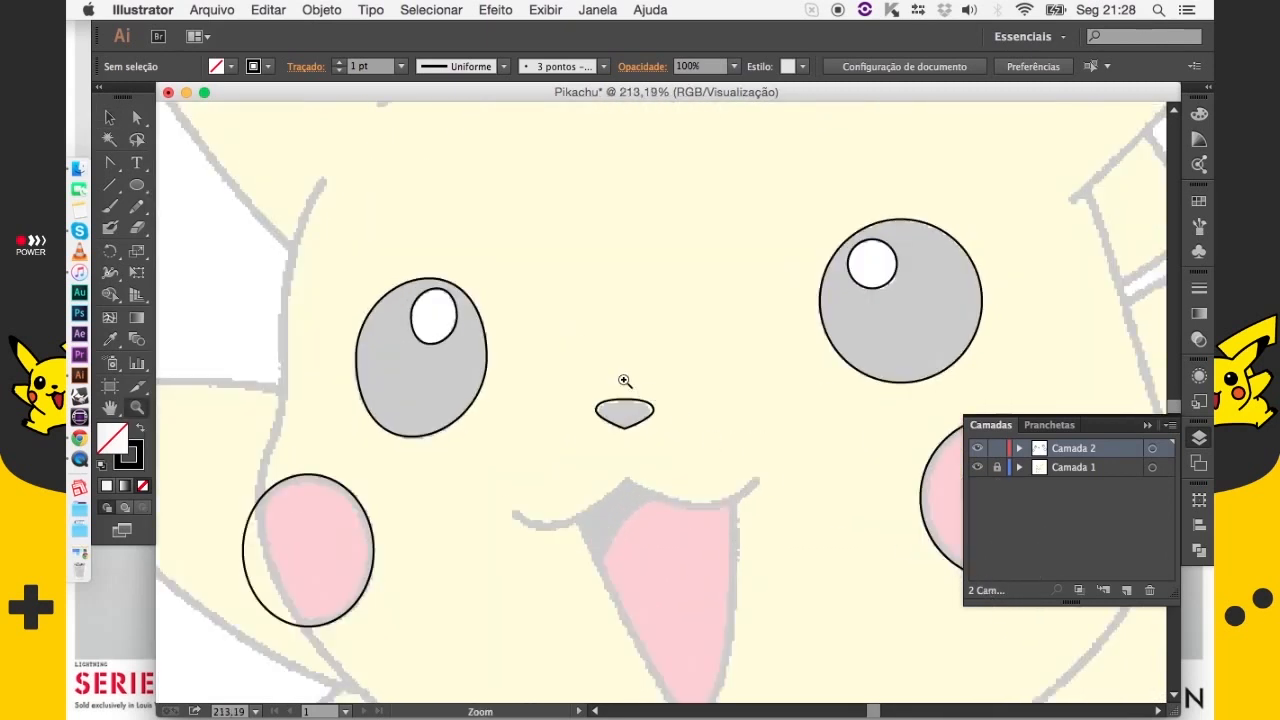
pyautogui.press('v')
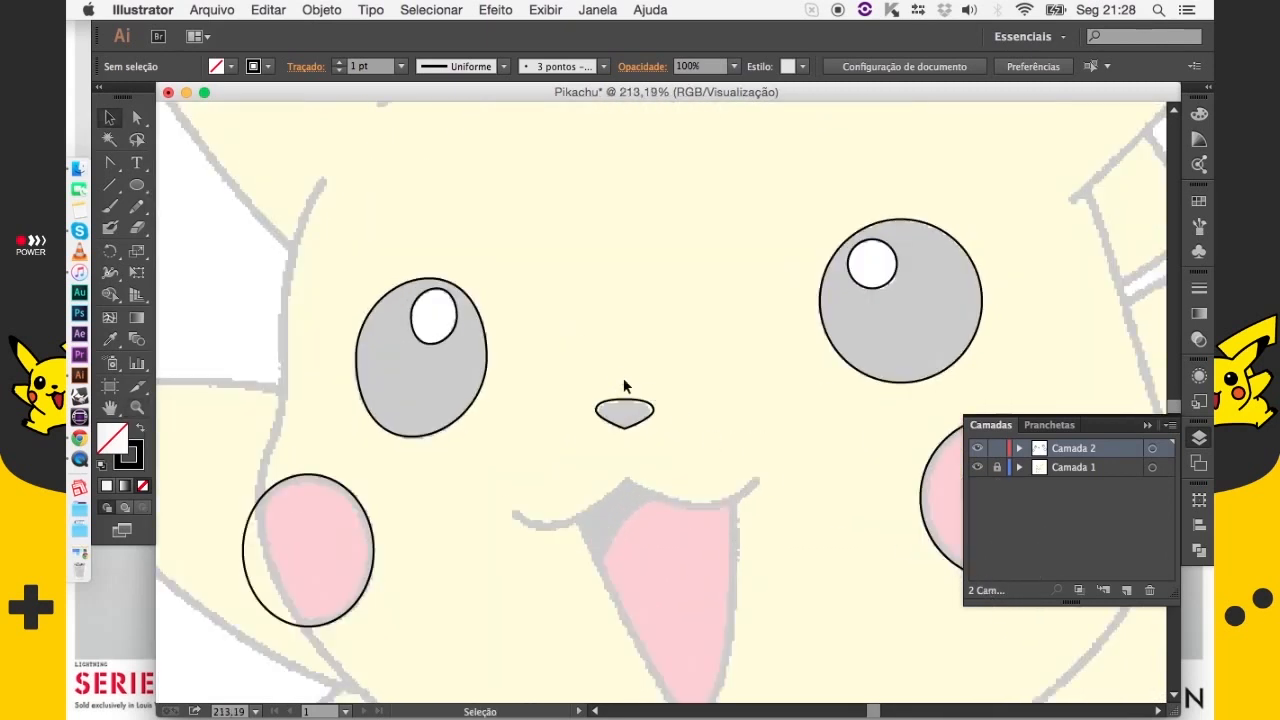
pyautogui.click(112, 122)
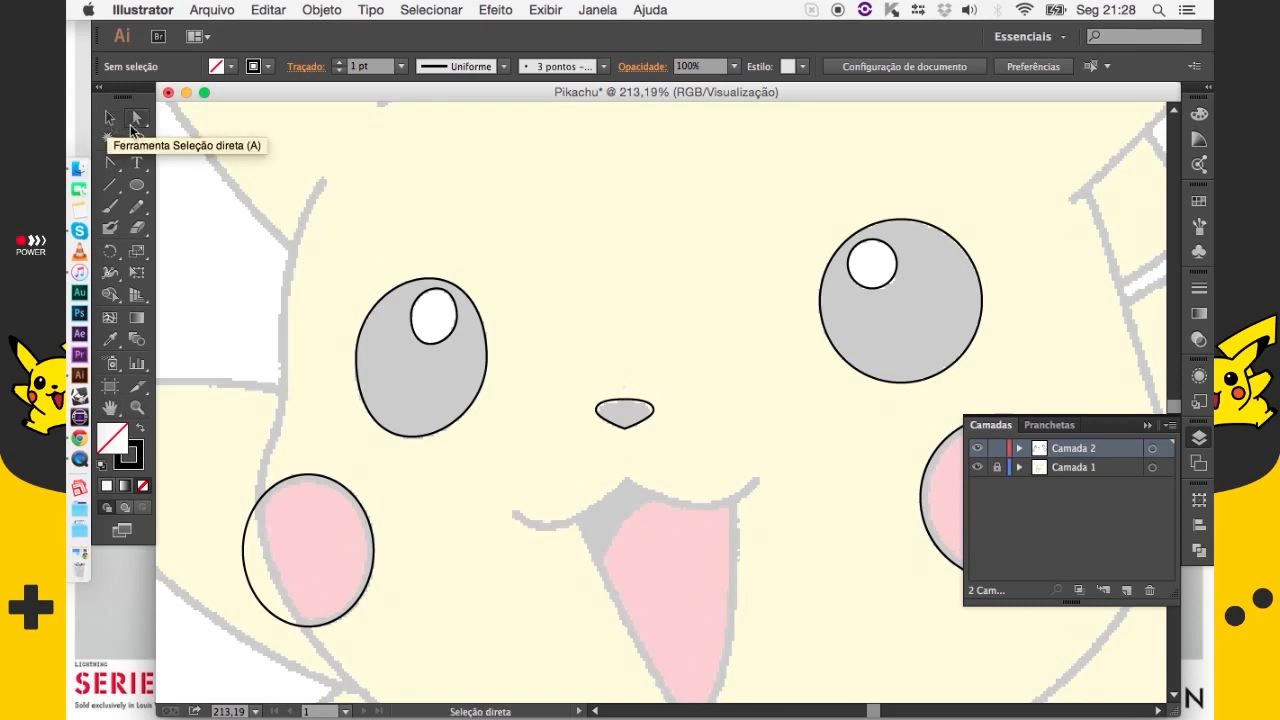
pyautogui.press('v')
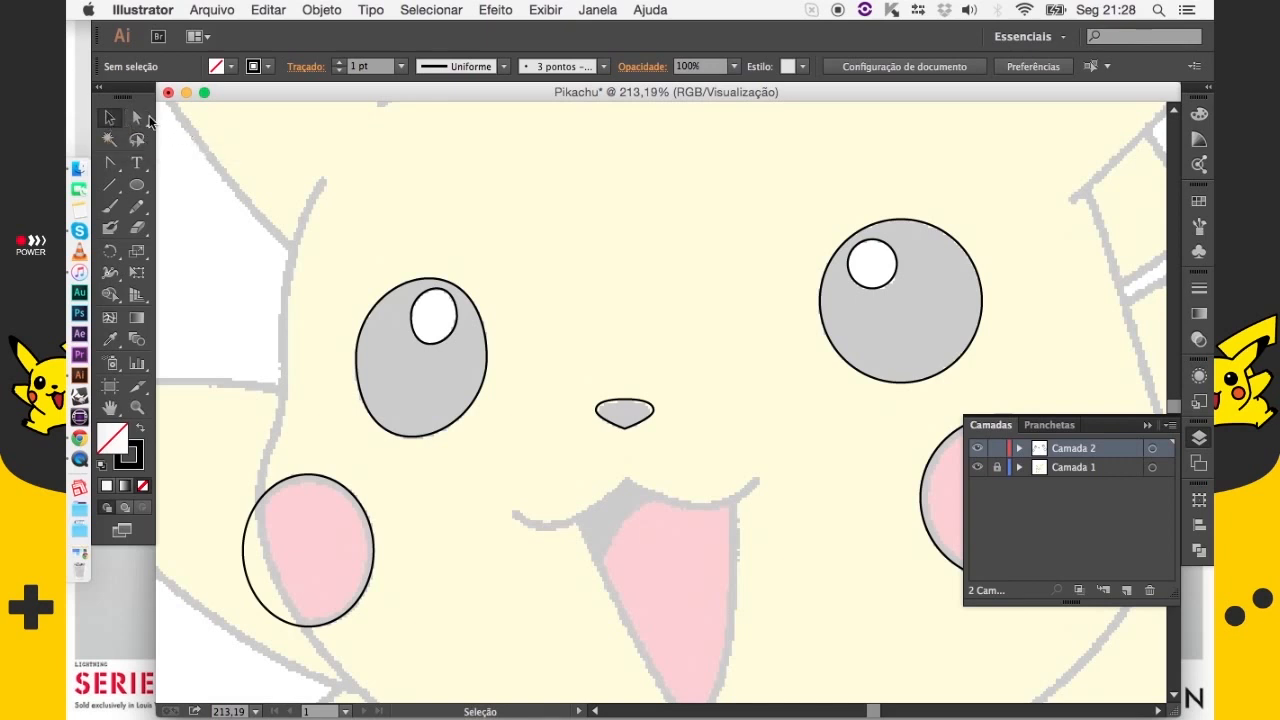
pyautogui.click(143, 120)
pyautogui.press('v')
pyautogui.press('space')
pyautogui.moveTo(652, 318); pyautogui.dragTo(606, 188)
pyautogui.moveTo(624, 318); pyautogui.dragTo(583, 217)
pyautogui.moveTo(508, 304); pyautogui.dragTo(583, 437)
pyautogui.press('super+minus')
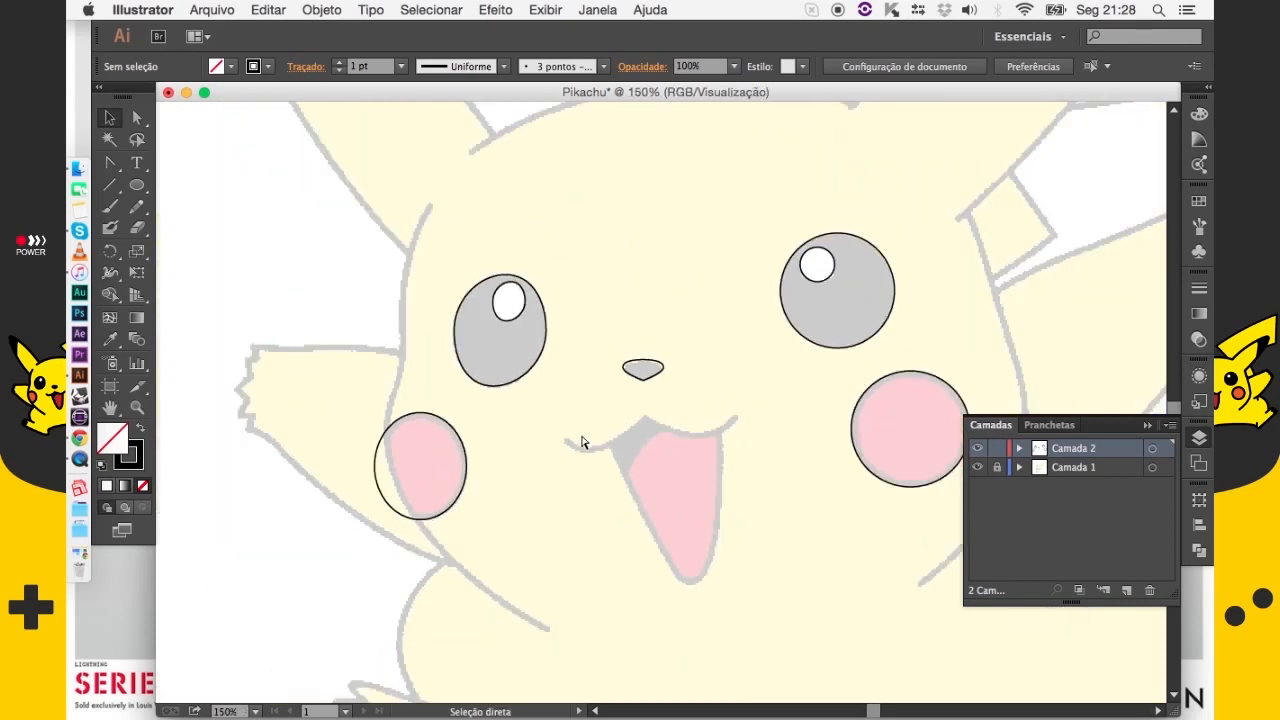
pyautogui.press('super+minus')
pyautogui.moveTo(616, 327); pyautogui.dragTo(486, 319)
pyautogui.moveTo(530, 387); pyautogui.dragTo(579, 434)
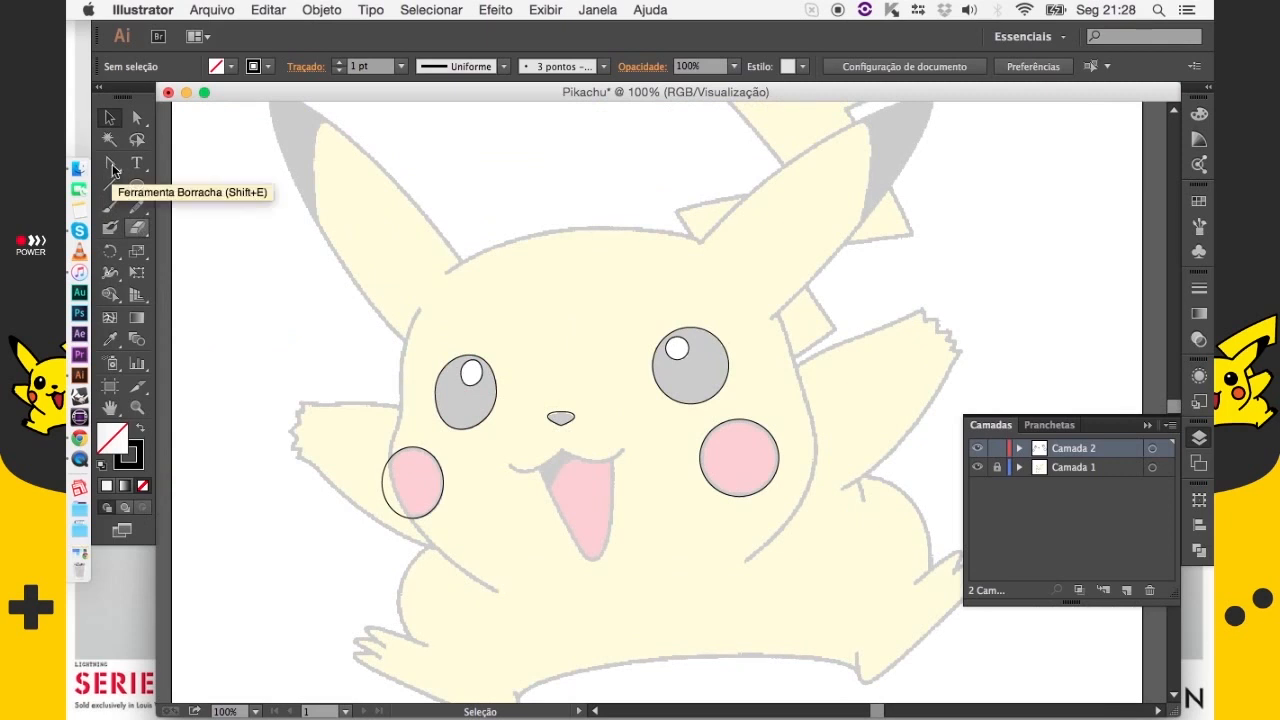
# Draw a closed five-sided path with straight Pen tool segments over and below the left foot
pyautogui.click(112, 167)
pyautogui.moveTo(117, 168); pyautogui.dragTo(289, 172)
pyautogui.press('space')
pyautogui.moveTo(640, 271); pyautogui.dragTo(500, 408)
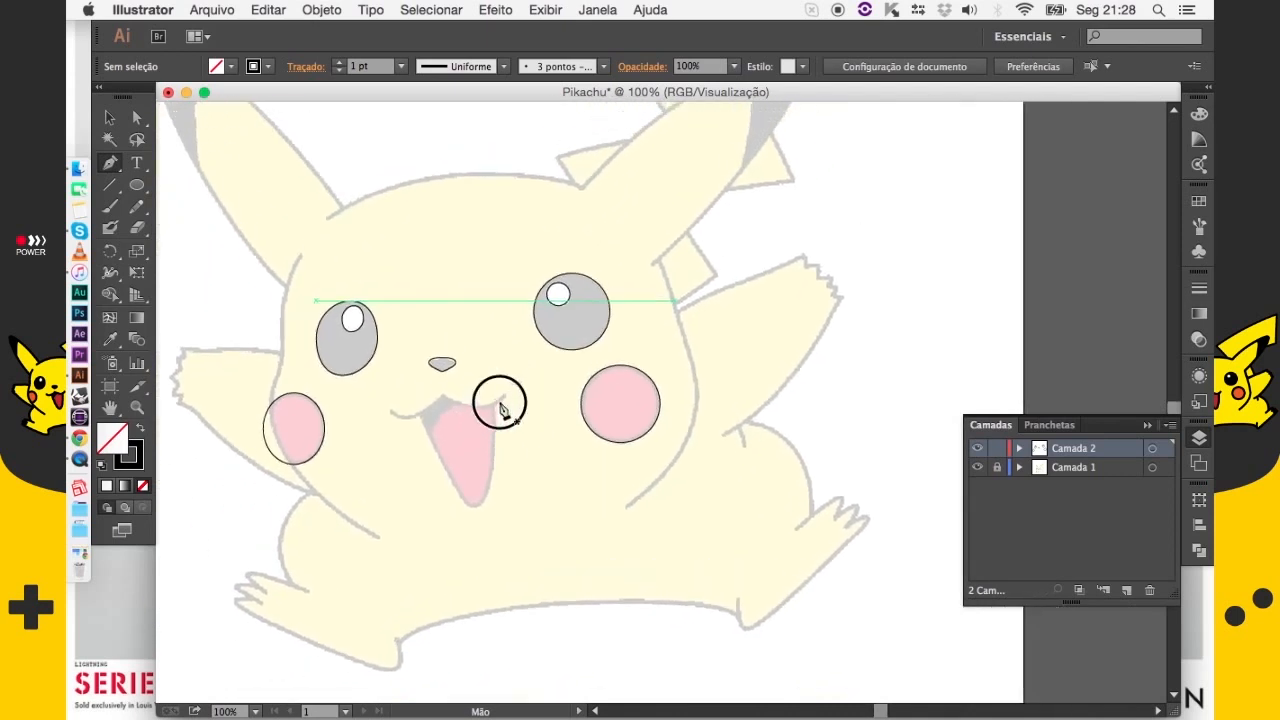
pyautogui.moveTo(418, 180); pyautogui.dragTo(320, 205)
pyautogui.moveTo(866, 327); pyautogui.dragTo(866, 456)
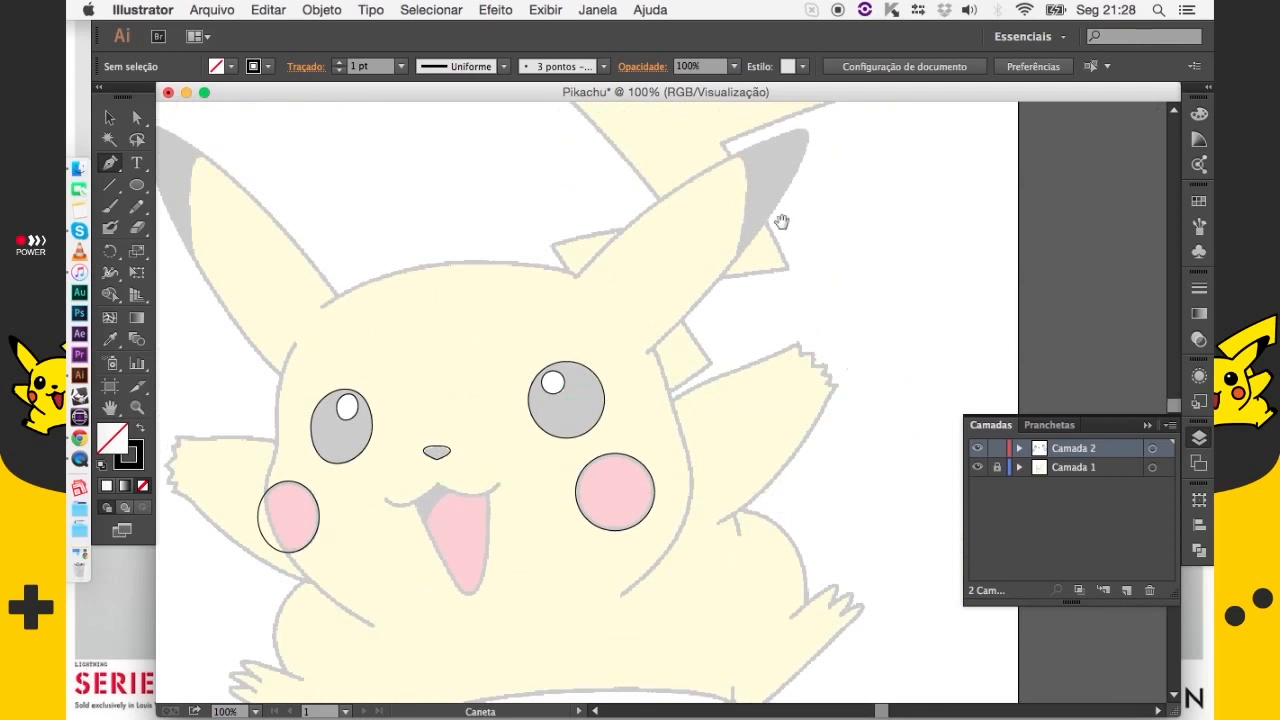
pyautogui.moveTo(794, 186); pyautogui.dragTo(783, 286)
pyautogui.moveTo(611, 344); pyautogui.dragTo(639, 376)
pyautogui.moveTo(587, 570); pyautogui.dragTo(639, 411)
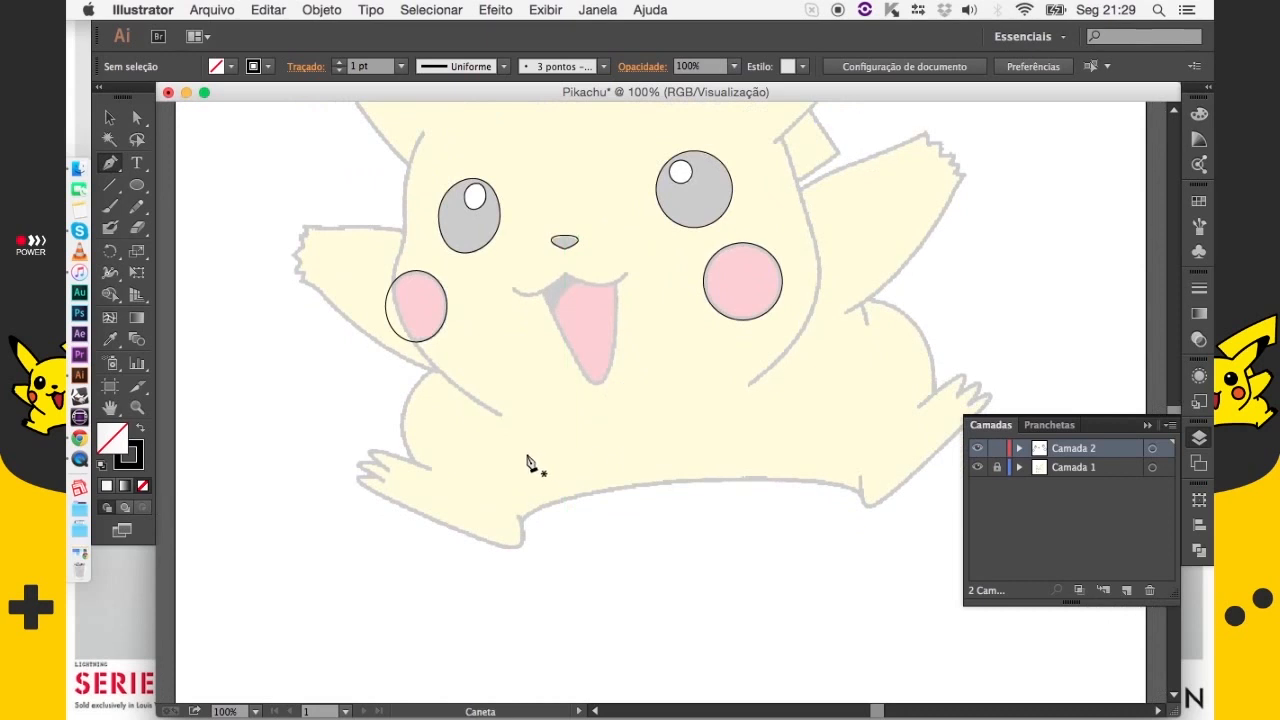
pyautogui.click(354, 539)
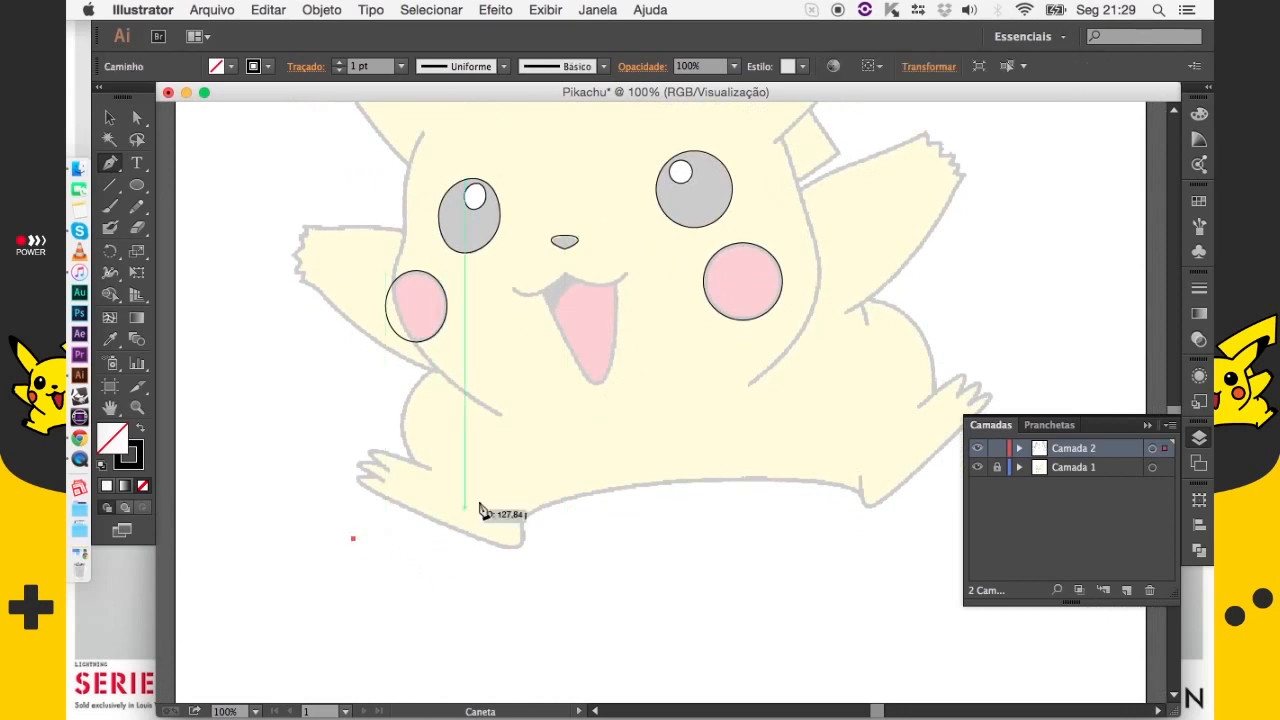
pyautogui.click(493, 465)
pyautogui.click(594, 546)
pyautogui.click(510, 636)
pyautogui.click(385, 653)
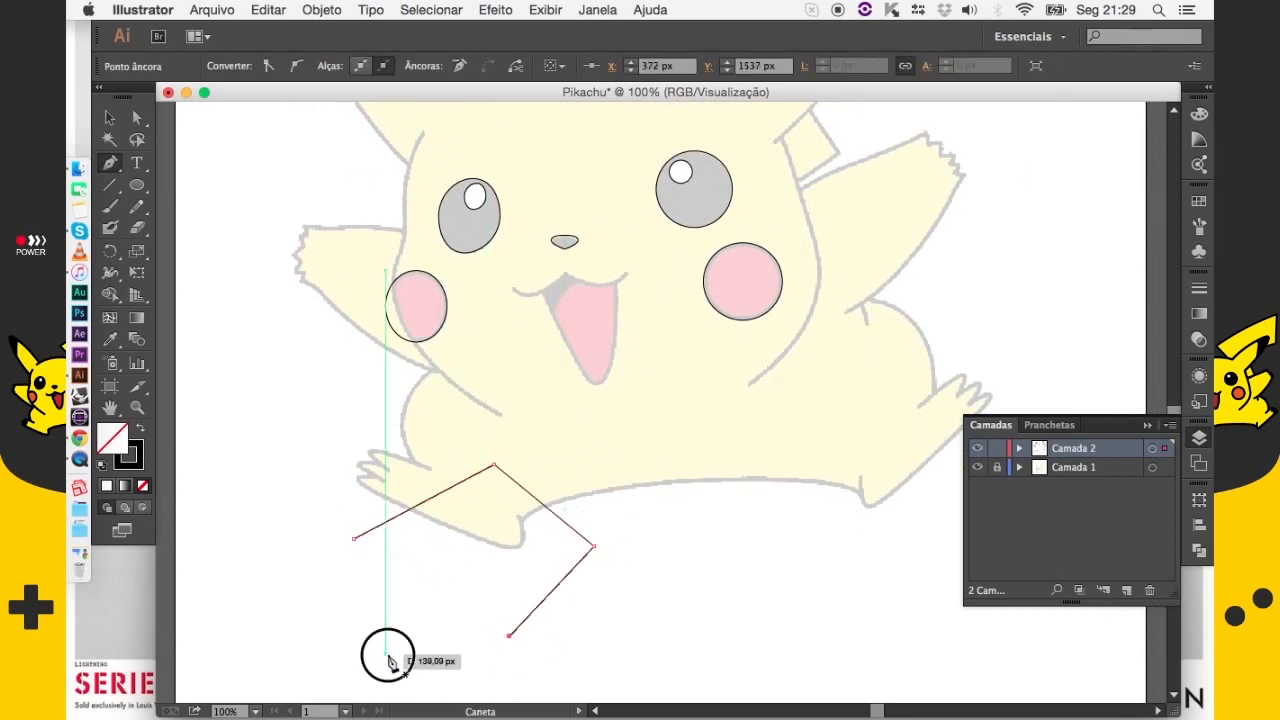
pyautogui.click(355, 540)
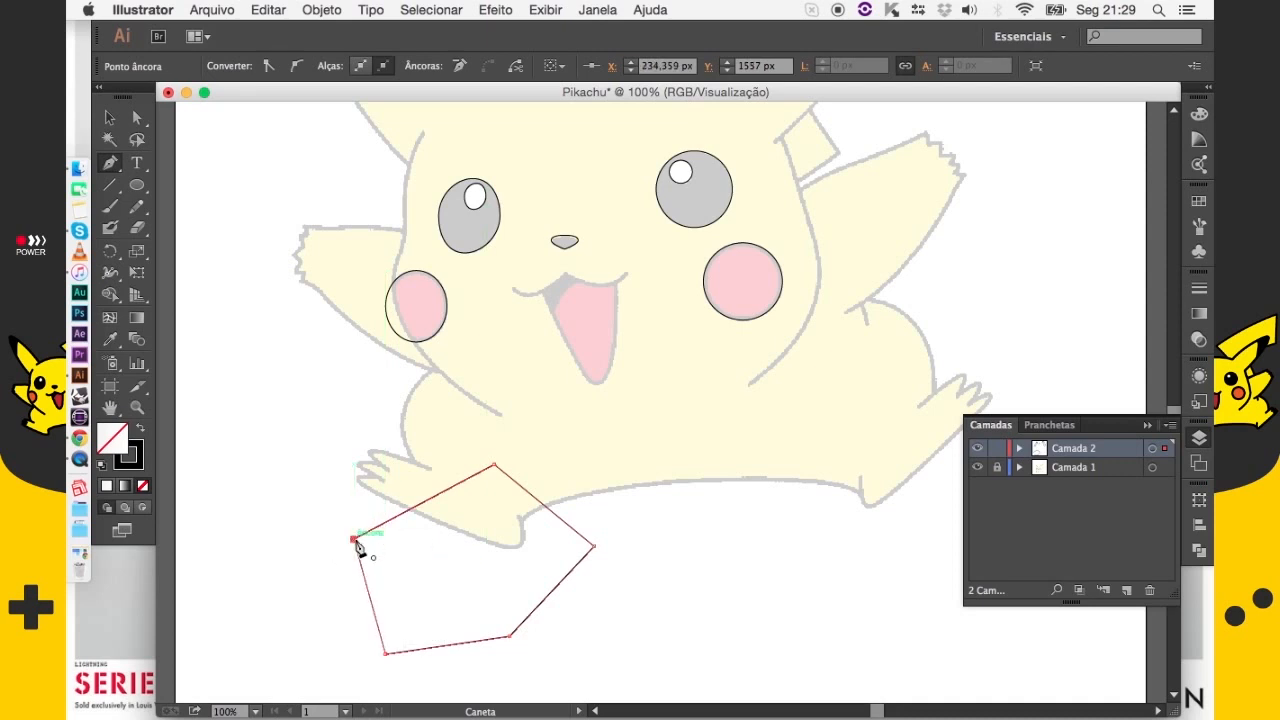
# Select the whole five-sided path and give it a blue fill
pyautogui.press('v')
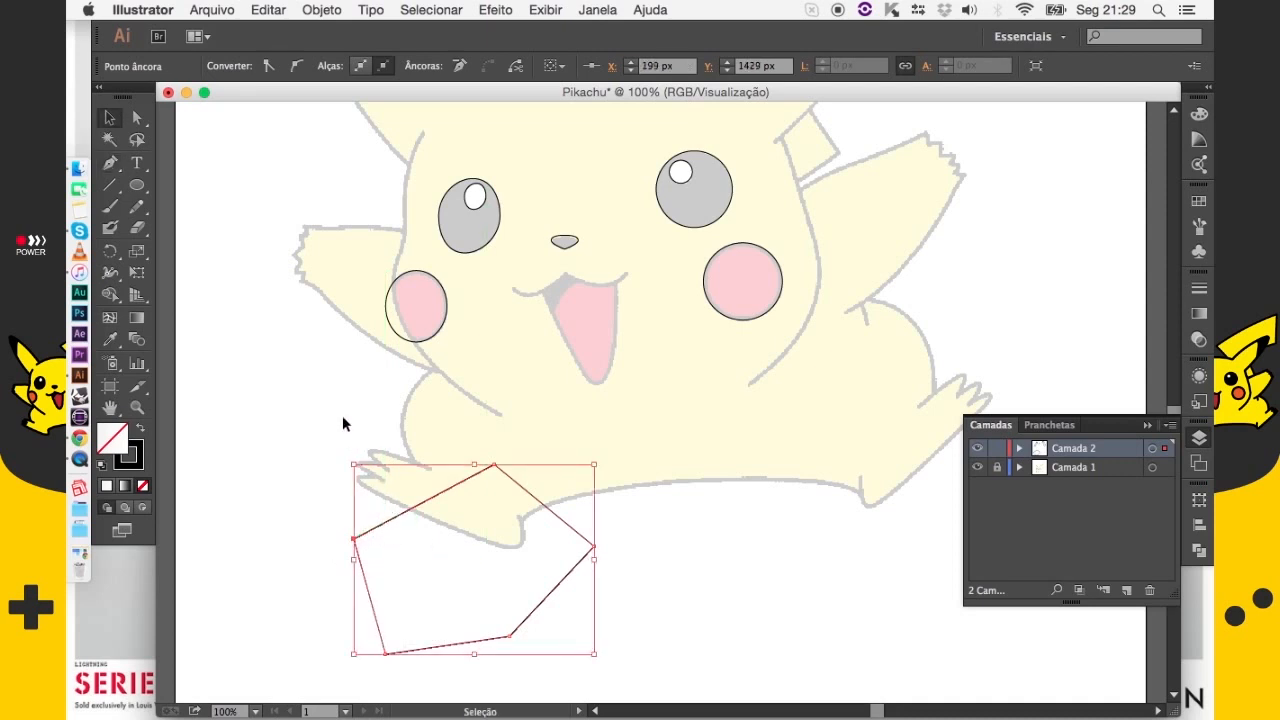
pyautogui.moveTo(318, 445); pyautogui.dragTo(571, 649)
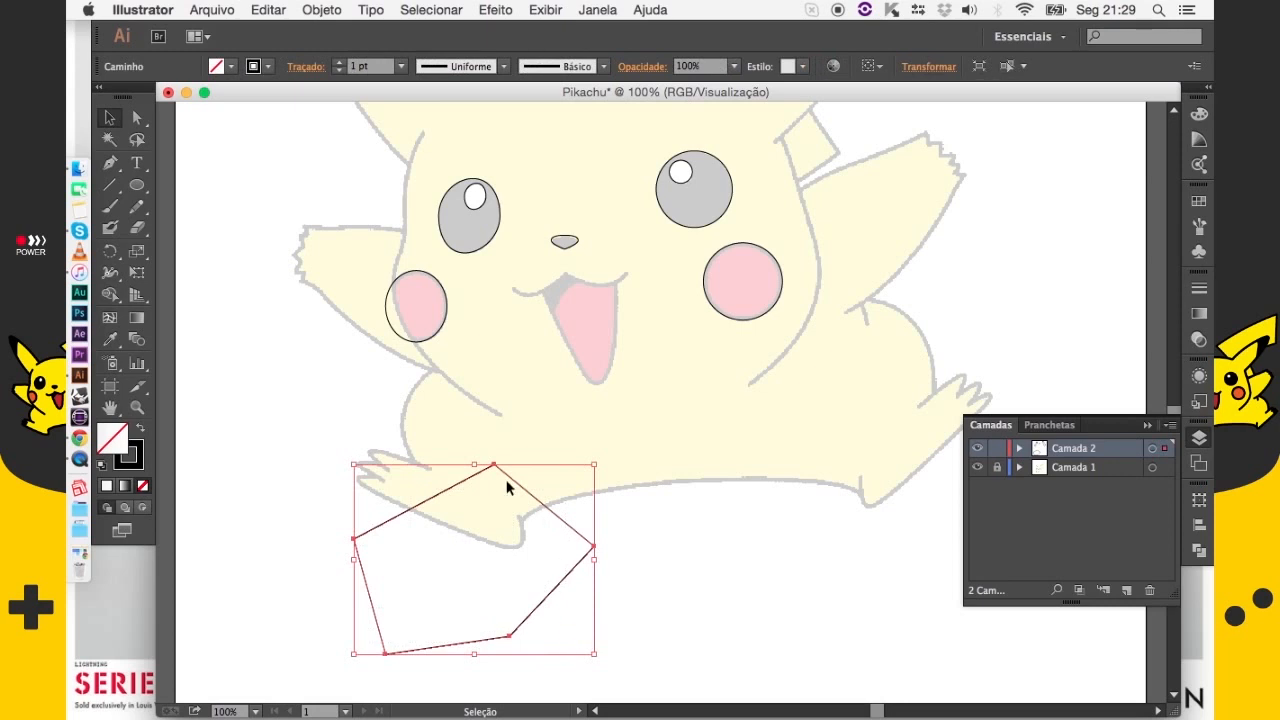
pyautogui.click(231, 68)
pyautogui.click(248, 108)
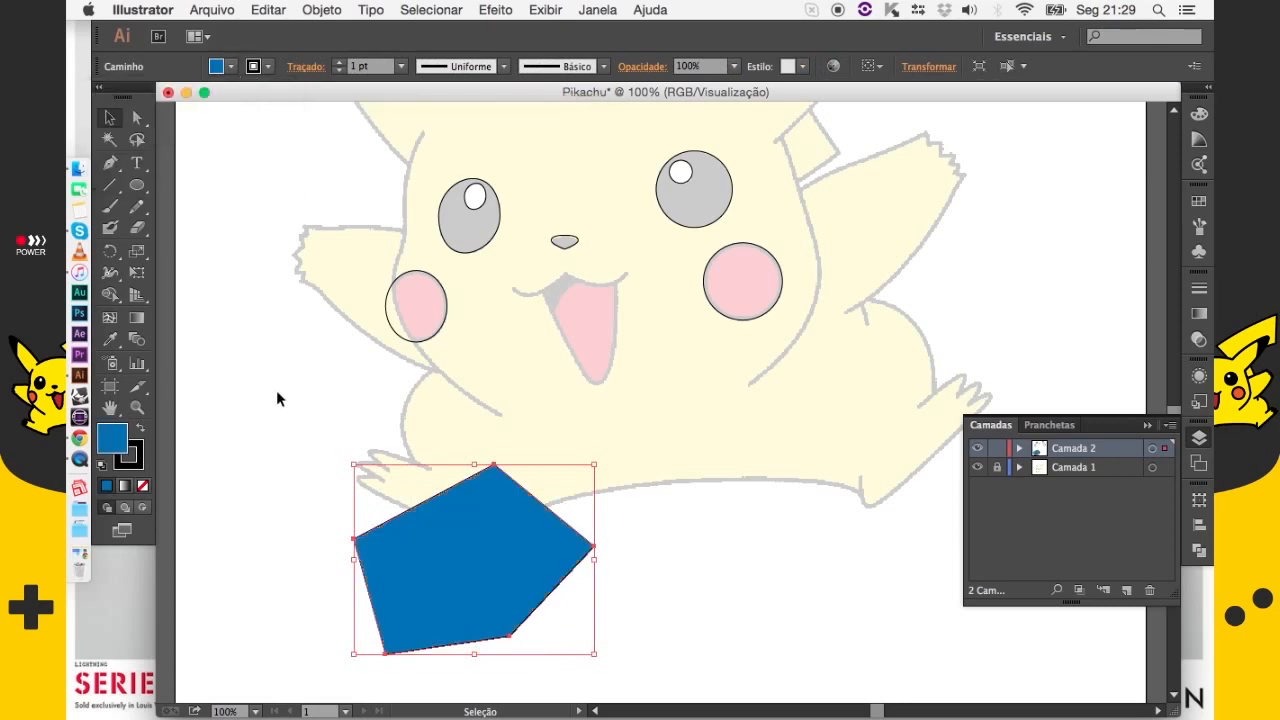
# Delete the blue five-sided shape
pyautogui.click(277, 392)
pyautogui.click(521, 550)
pyautogui.press('Delete')
# Draw a closed four-sided blue shape below the belly with the Pen tool, and delete it
pyautogui.click(380, 509)
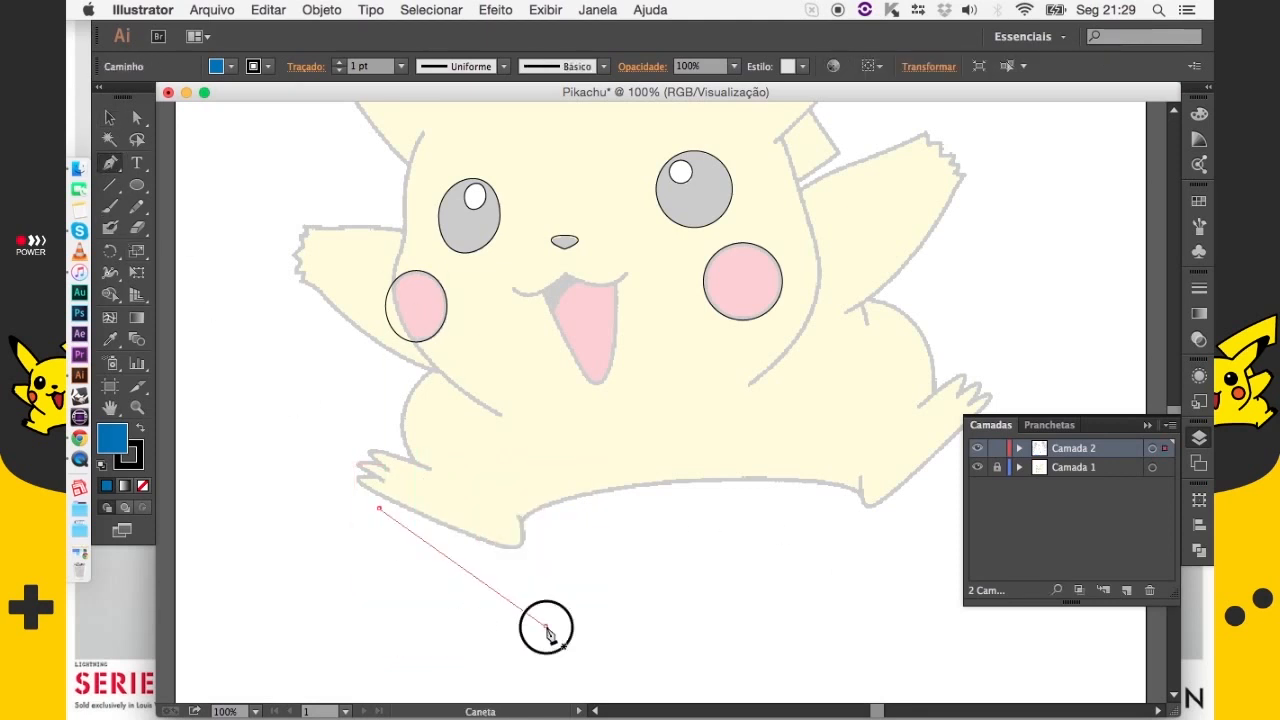
pyautogui.click(545, 624)
pyautogui.click(702, 489)
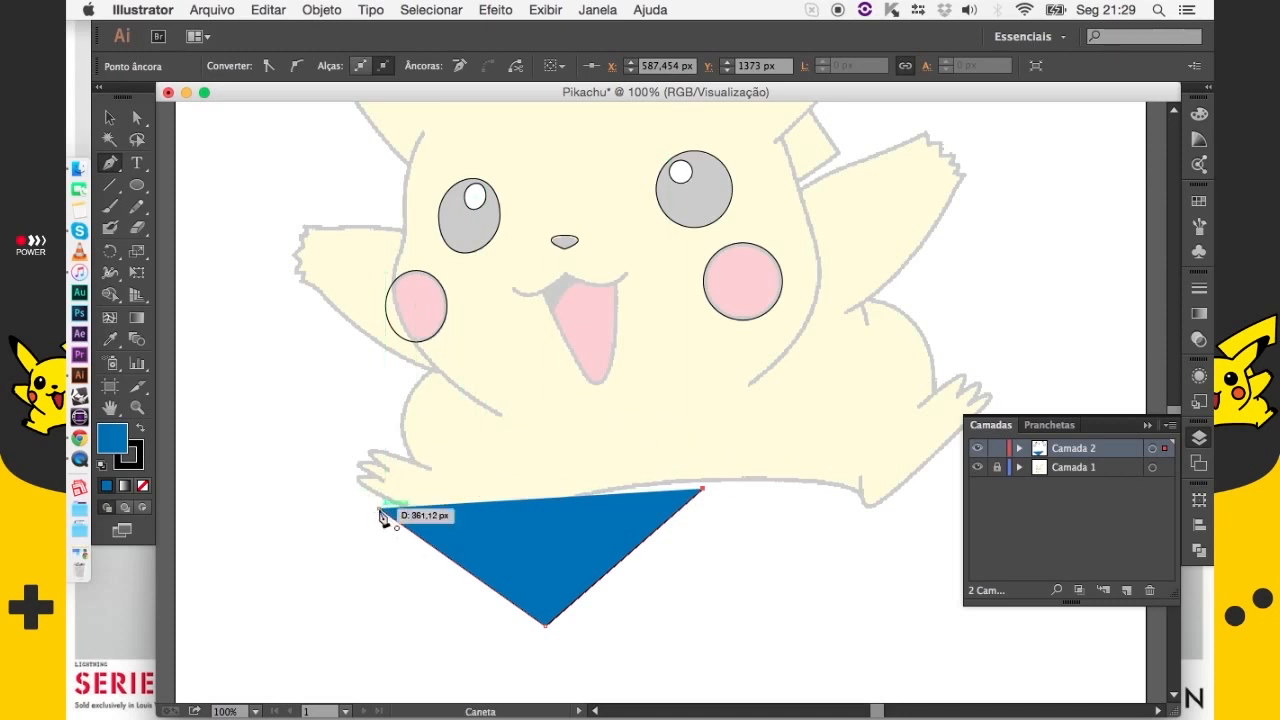
pyautogui.click(540, 443)
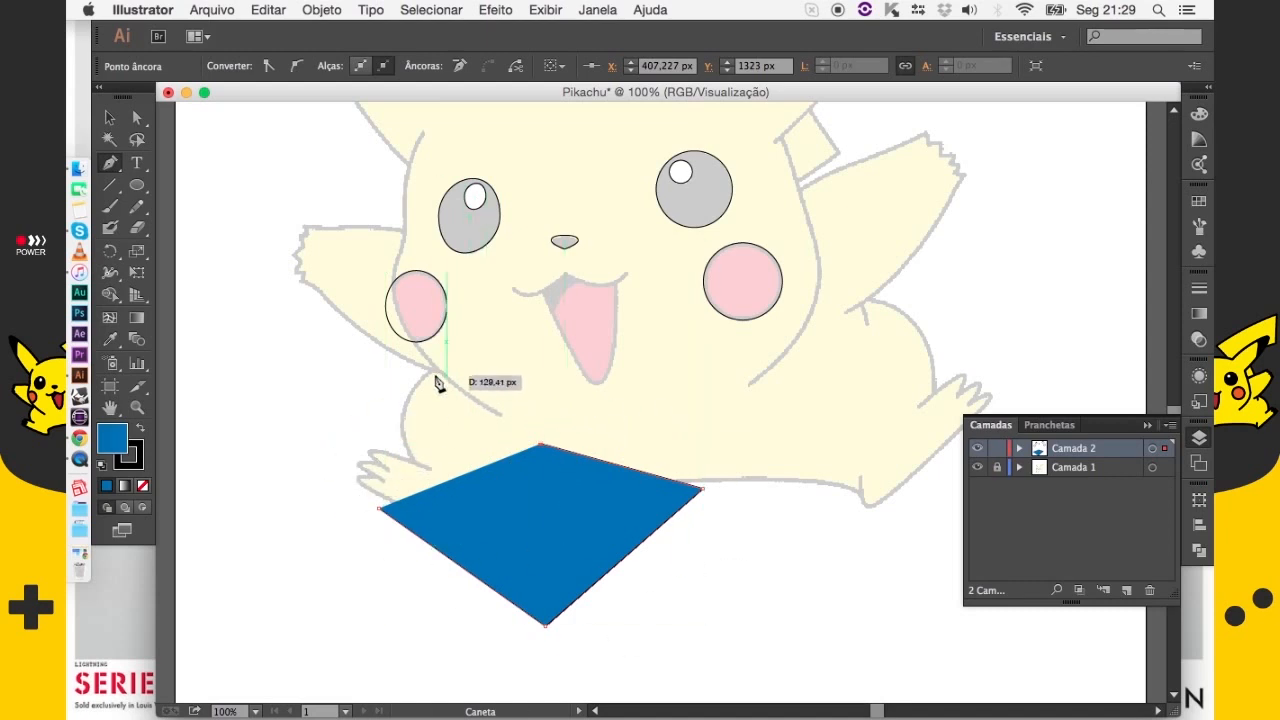
pyautogui.click(383, 510)
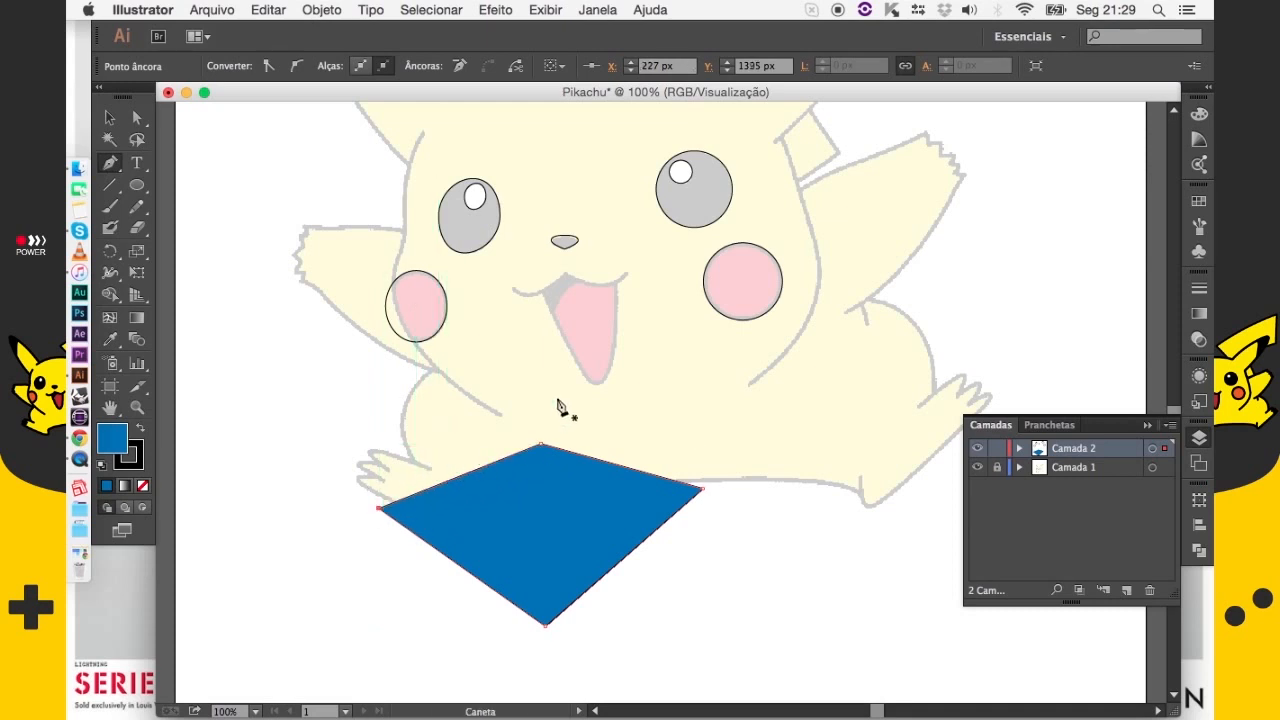
pyautogui.press('BackSpace')
pyautogui.press('BackSpace')
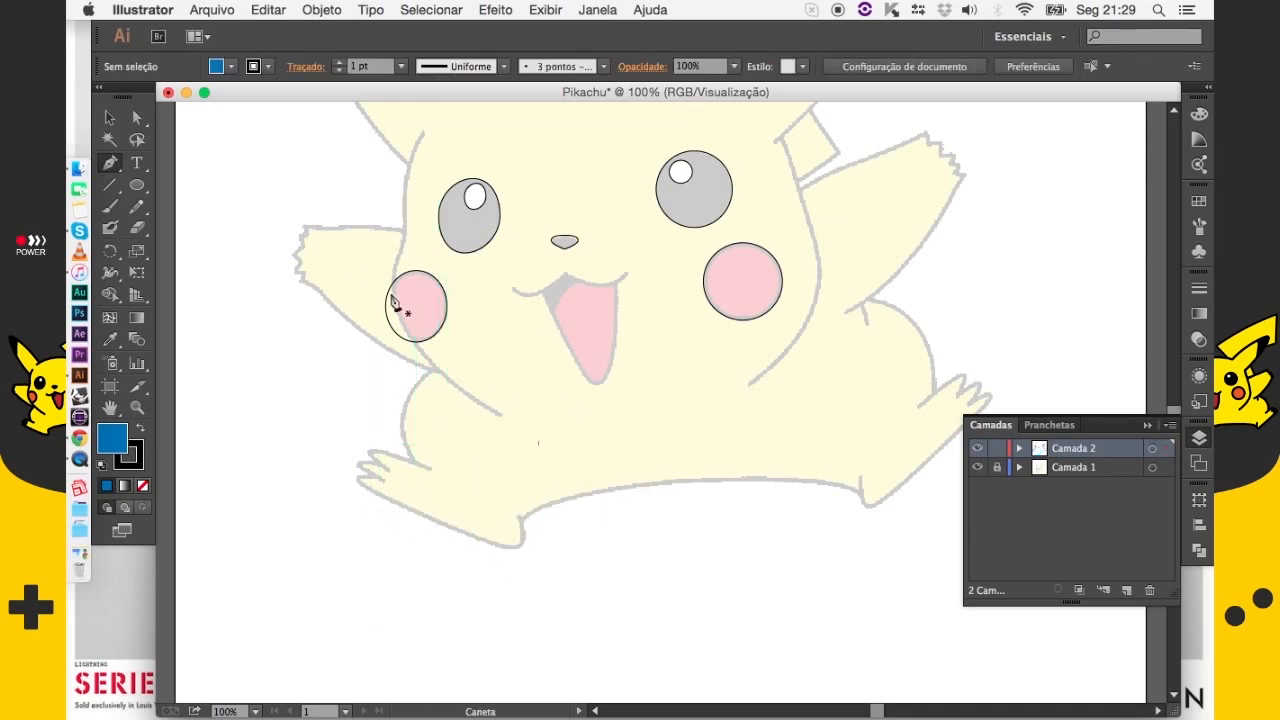
# With nothing selected, set the stroke color to magenta and the fill to none (Nenhum)
pyautogui.click(268, 66)
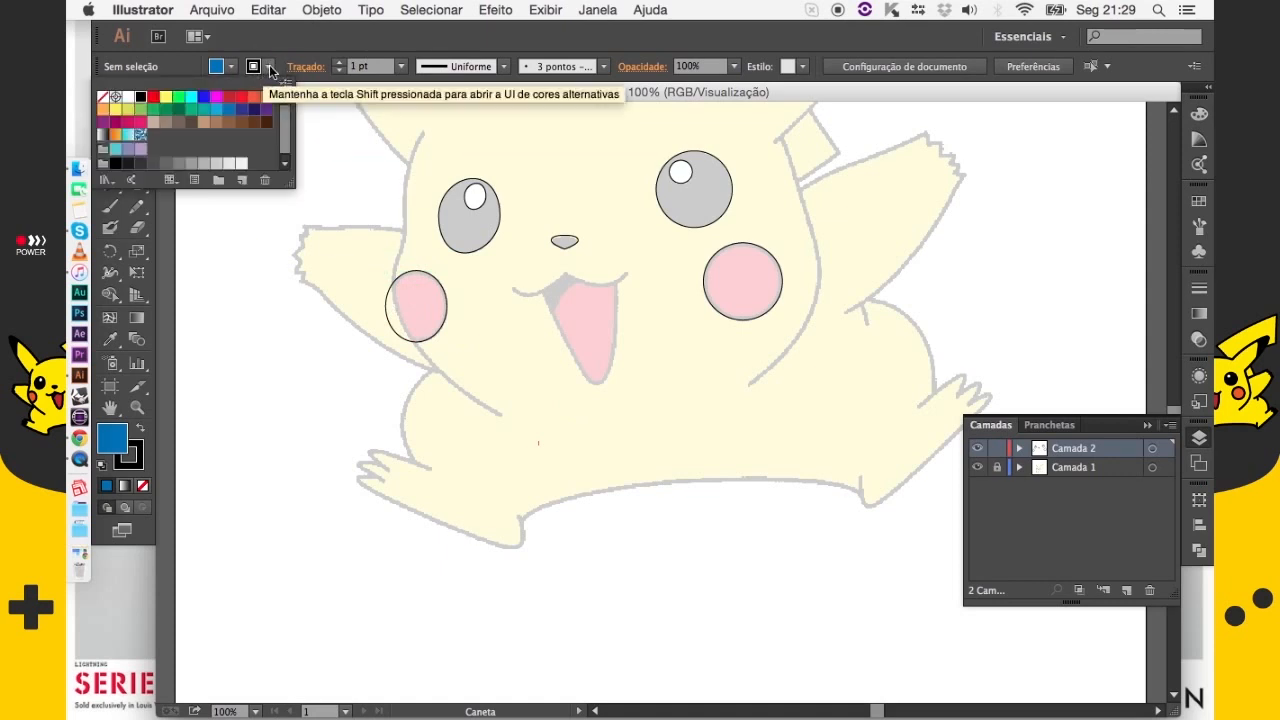
pyautogui.click(212, 104)
pyautogui.click(231, 68)
pyautogui.click(231, 68)
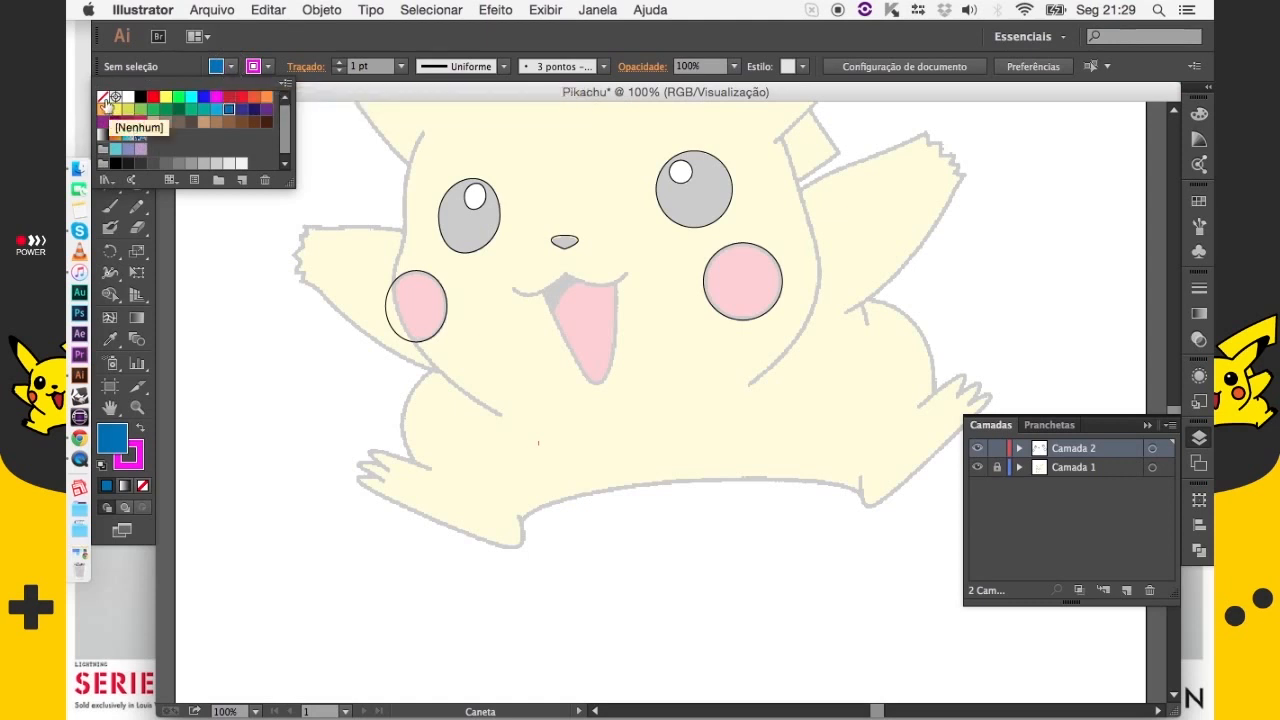
pyautogui.click(102, 97)
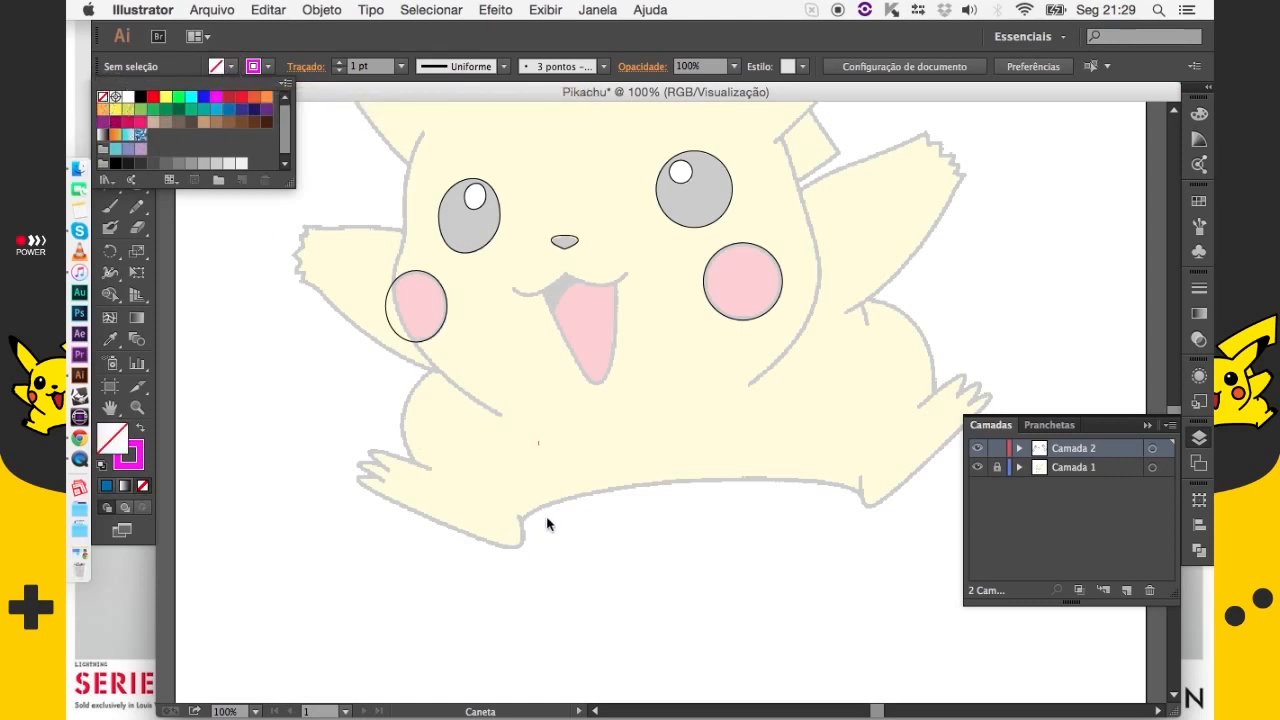
# Try tracing the belly's lower edge and the right foot's underside with straight Pen segments, and discard the path
pyautogui.moveTo(671, 534); pyautogui.dragTo(600, 491)
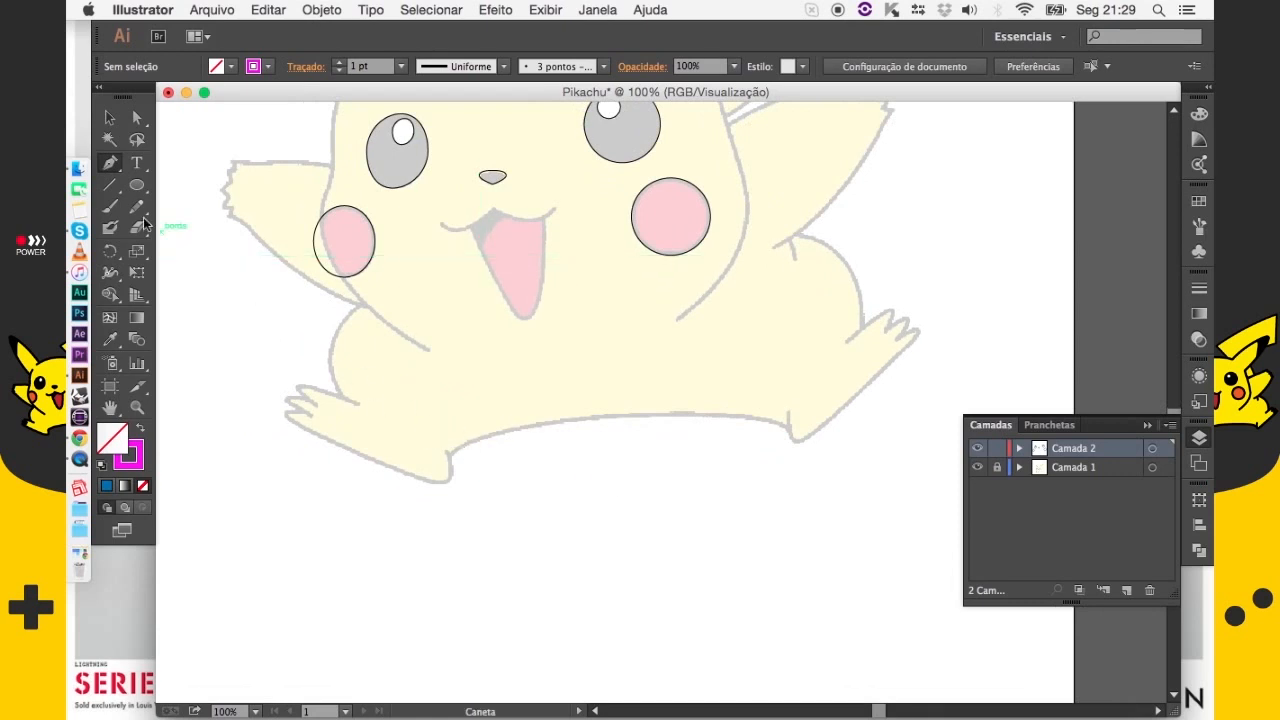
pyautogui.press('z')
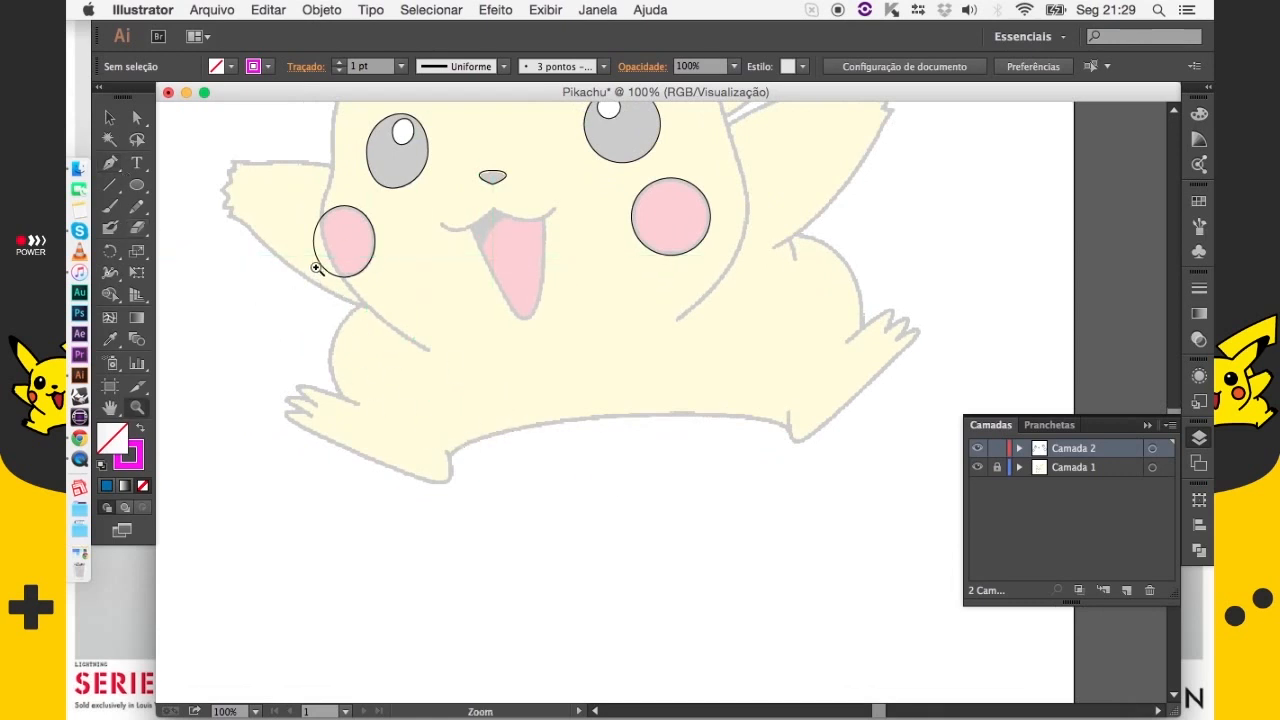
pyautogui.moveTo(305, 251); pyautogui.dragTo(746, 578)
pyautogui.moveTo(666, 547); pyautogui.dragTo(492, 492)
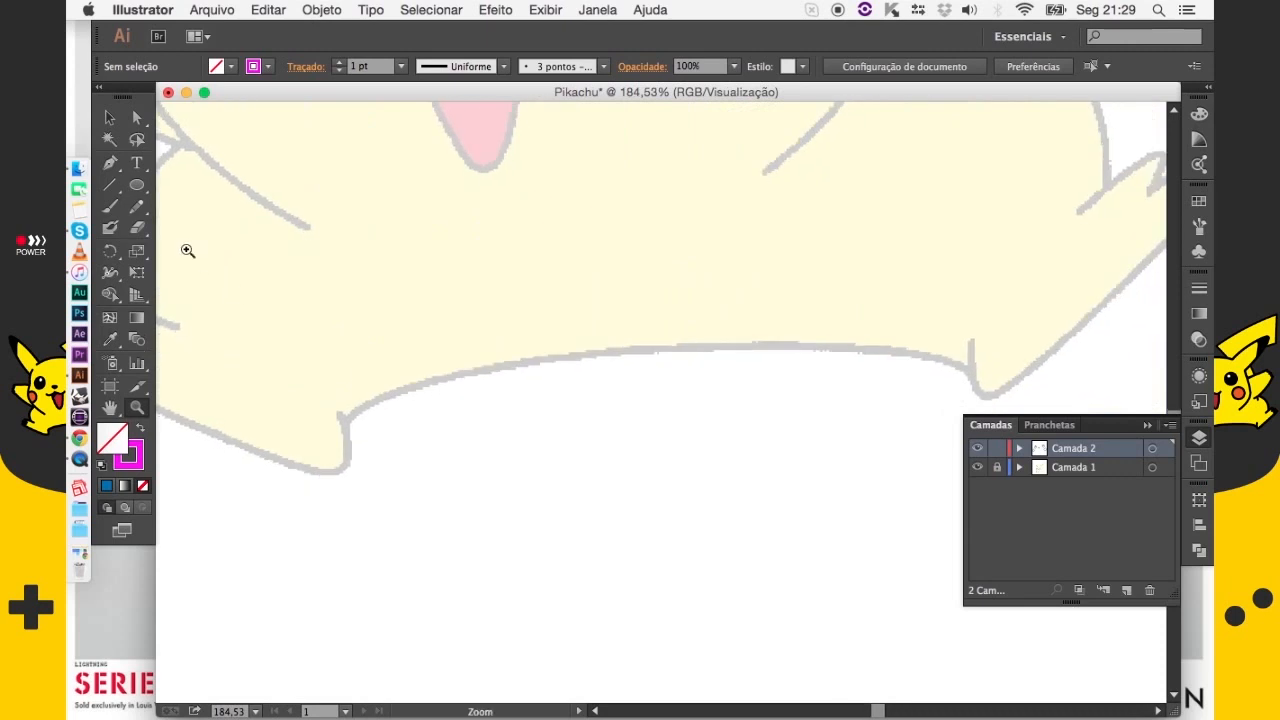
pyautogui.click(349, 416)
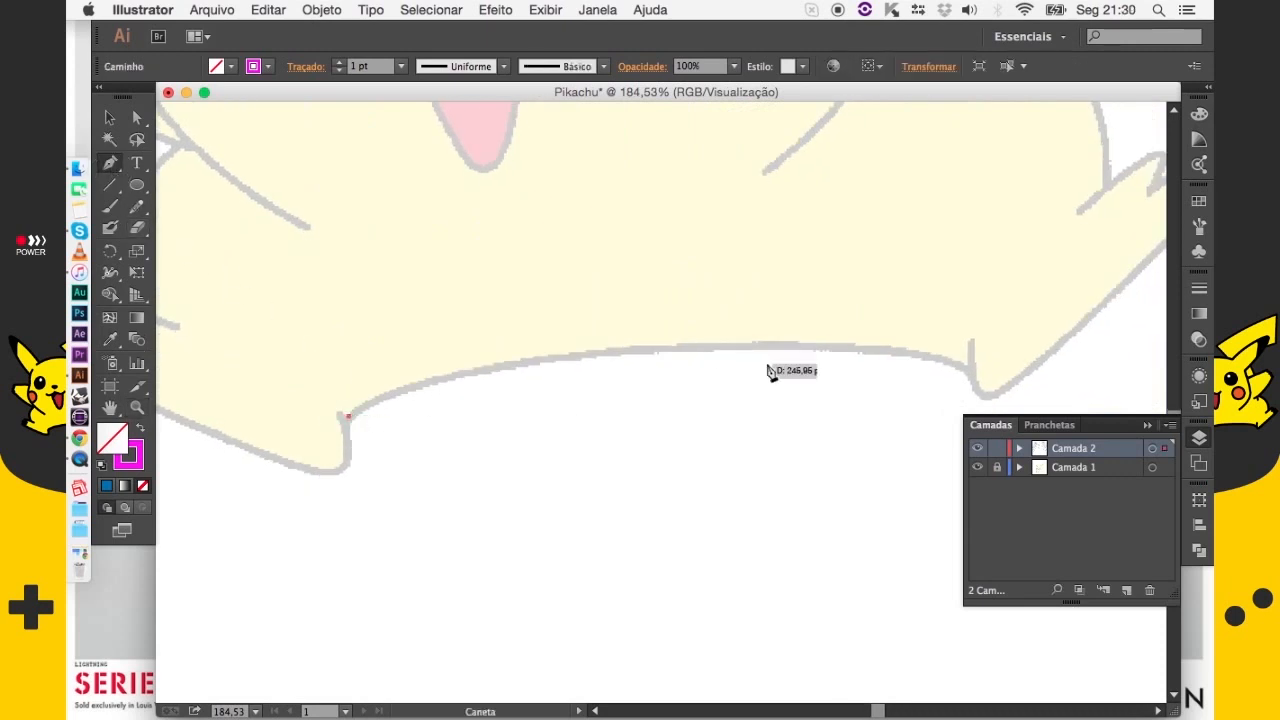
pyautogui.click(652, 349)
pyautogui.click(966, 371)
pyautogui.moveTo(868, 386); pyautogui.dragTo(604, 419)
pyautogui.click(721, 430)
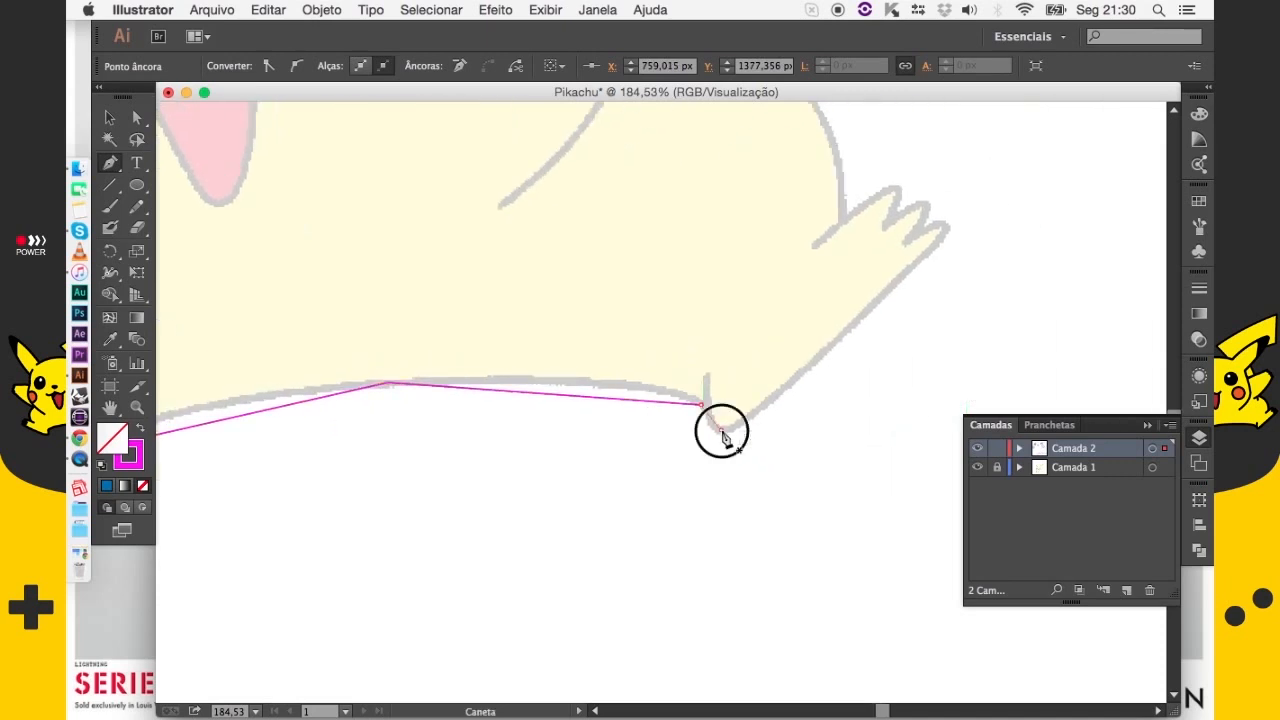
pyautogui.click(850, 323)
pyautogui.moveTo(509, 538); pyautogui.dragTo(786, 527)
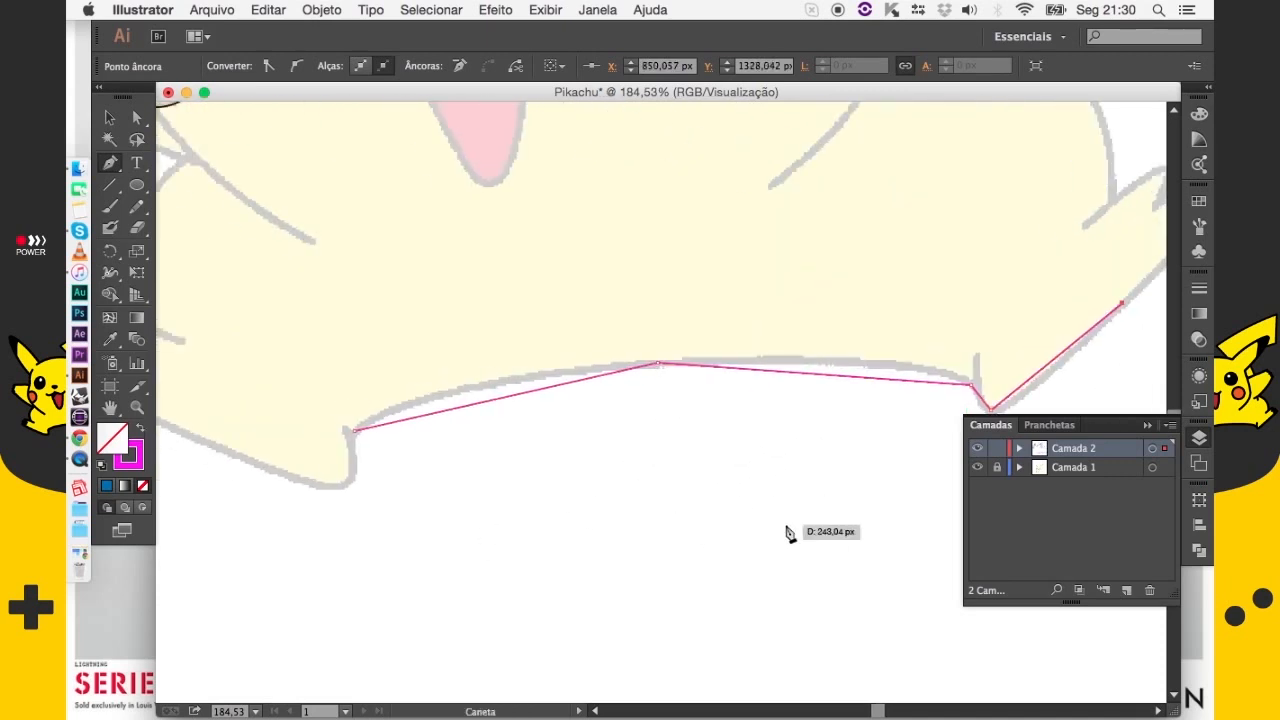
pyautogui.keyDown('super'); pyautogui.click(786, 532); pyautogui.keyUp('super')
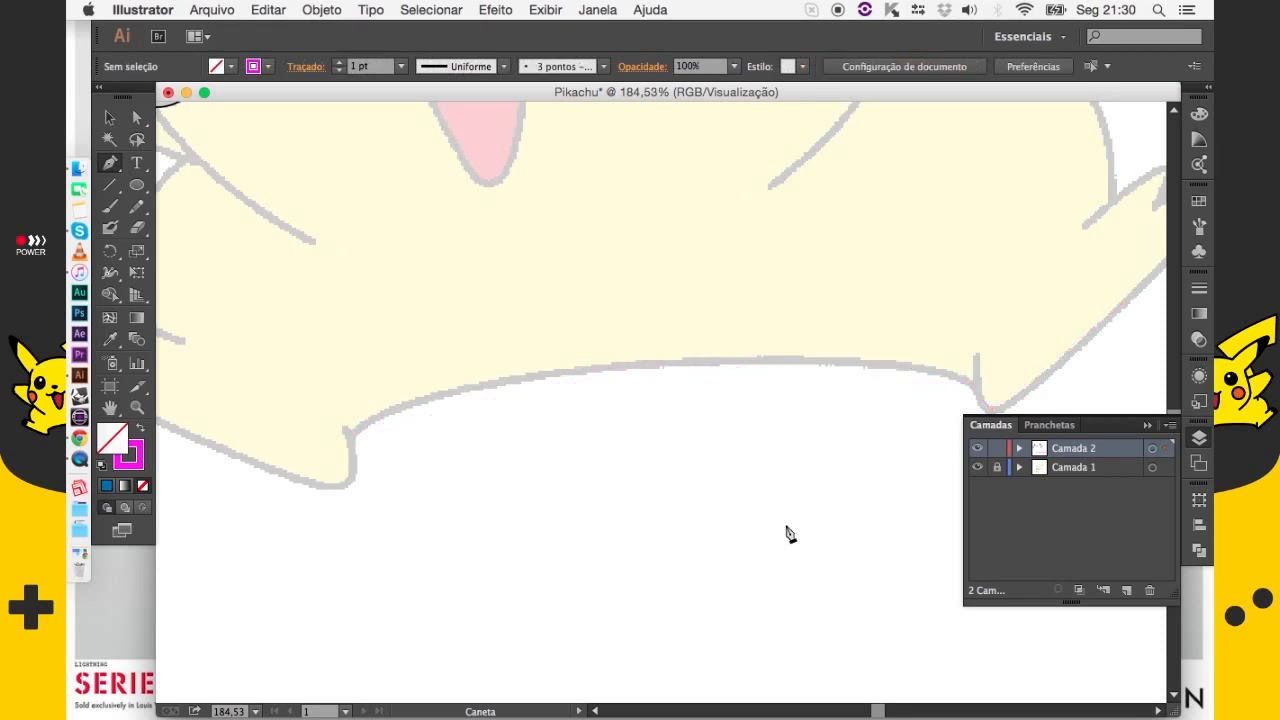
# Start a Pen path at the left foot's inner corner, try curving it along the belly's lower edge, and undo back to the starting anchor
pyautogui.click(349, 434)
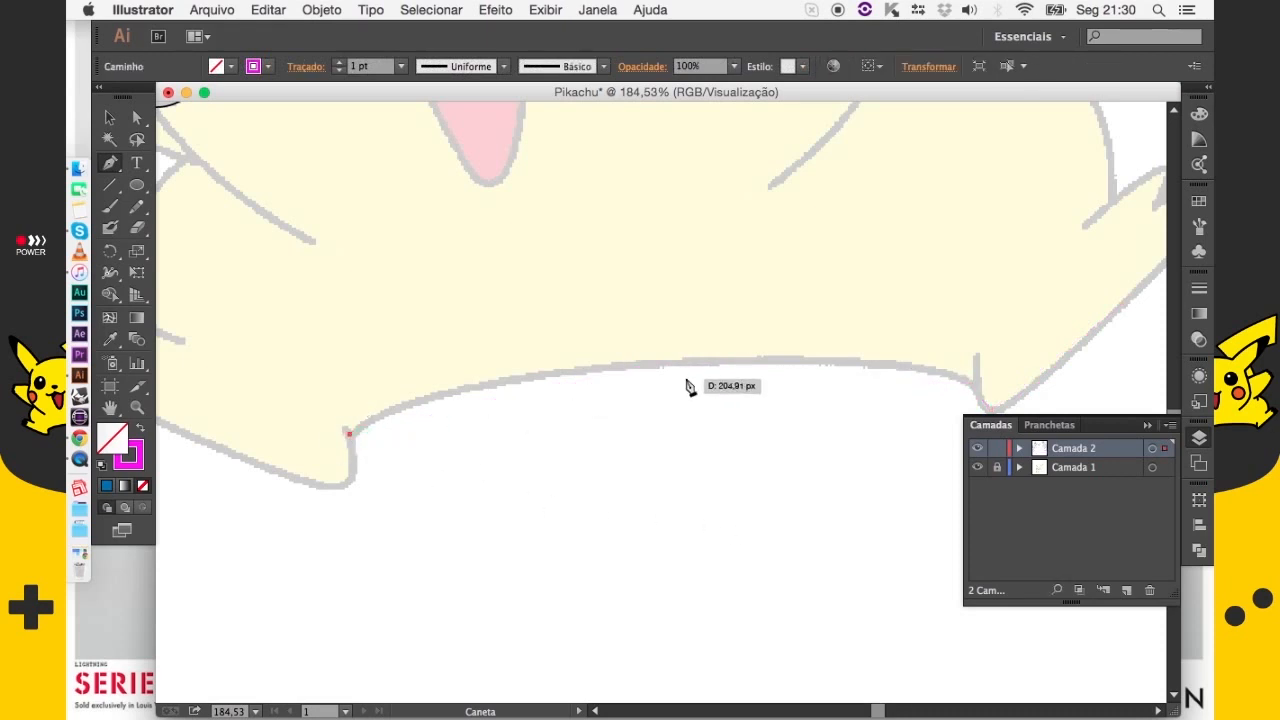
pyautogui.click(683, 364)
pyautogui.moveTo(683, 364); pyautogui.dragTo(890, 363)
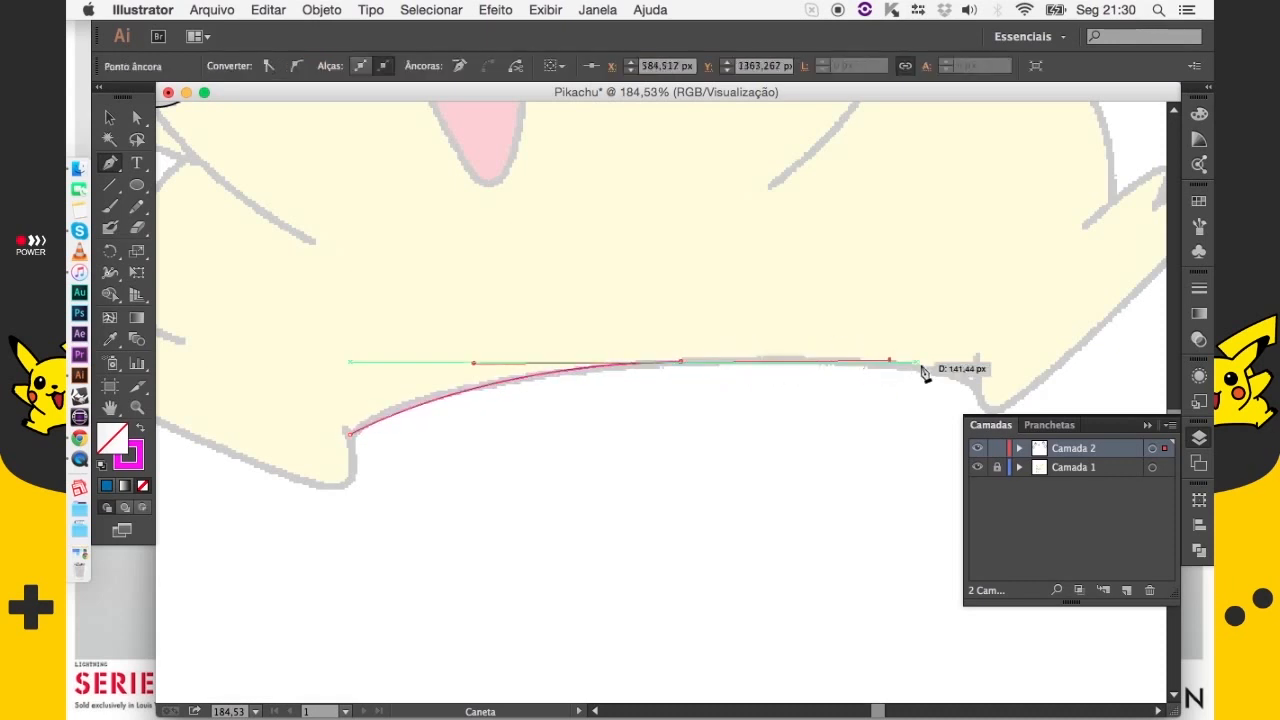
pyautogui.click(976, 390)
pyautogui.press('space')
pyautogui.moveTo(978, 388); pyautogui.dragTo(700, 400)
pyautogui.moveTo(469, 427); pyautogui.dragTo(611, 441)
pyautogui.press('super+z')
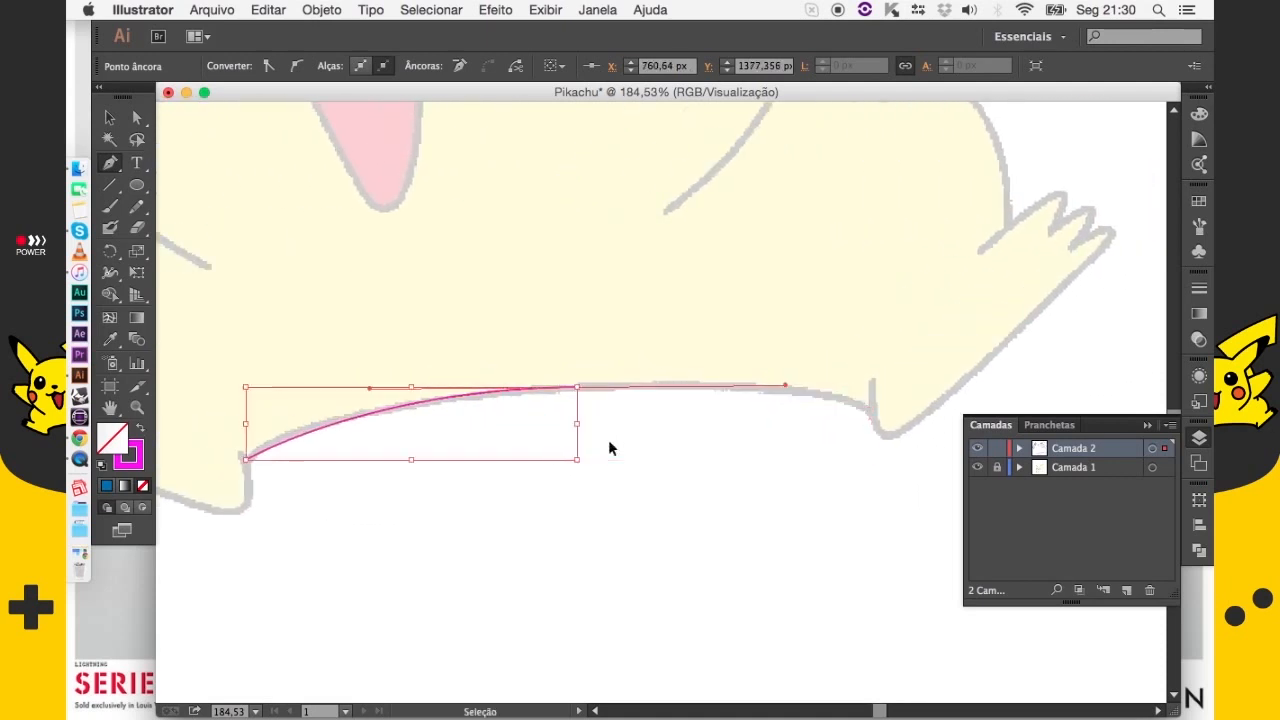
pyautogui.press('super+z')
# Add a smooth middle anchor with long handles on the belly's lower edge and end the path at the right foot's inner corner
pyautogui.moveTo(585, 385); pyautogui.dragTo(1034, 366)
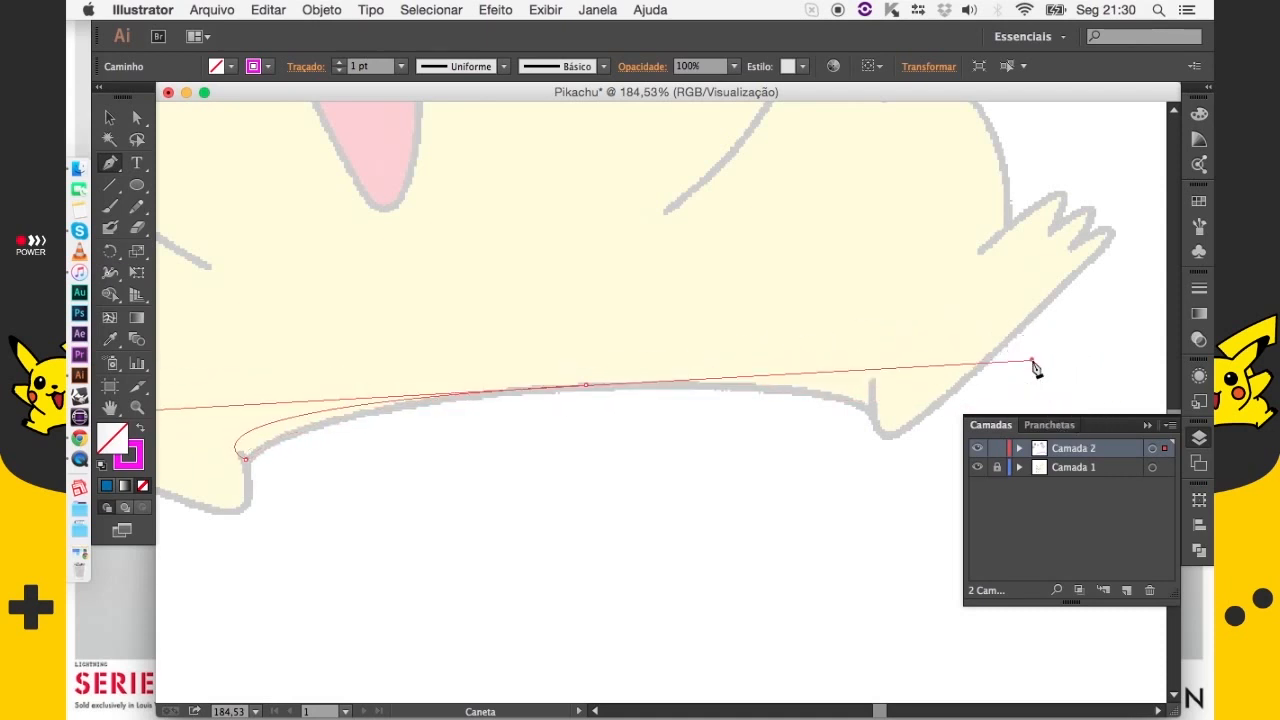
pyautogui.click(871, 418)
pyautogui.moveTo(692, 450); pyautogui.dragTo(716, 455)
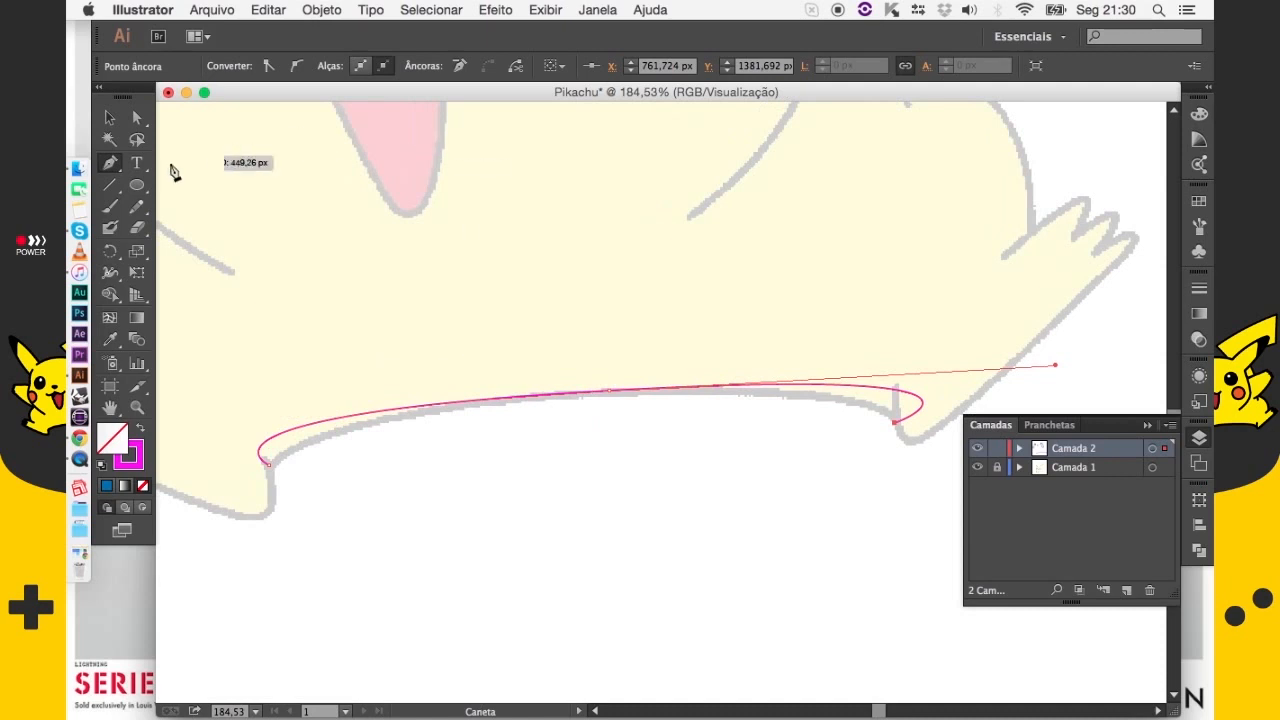
# Shorten and tilt both handles of the middle anchor with Direct Selection so the curve follows the belly's lower edge, and return to the Pen tool
pyautogui.click(139, 120)
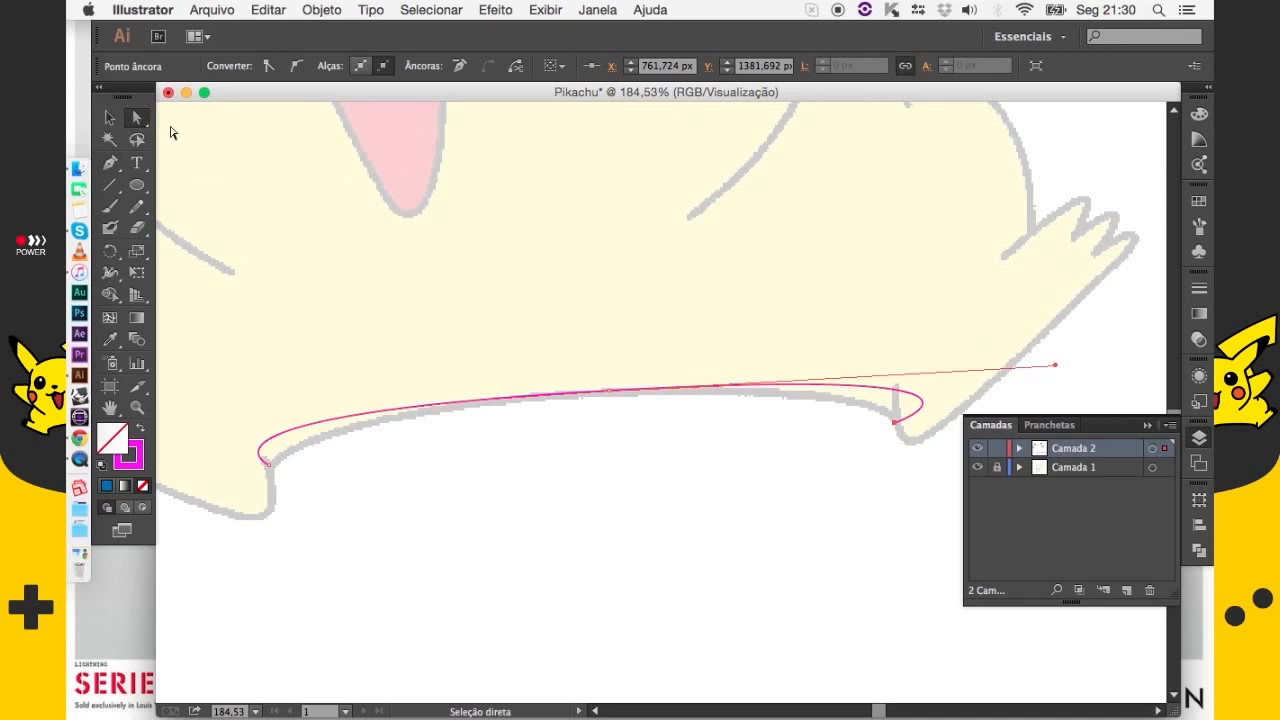
pyautogui.click(612, 394)
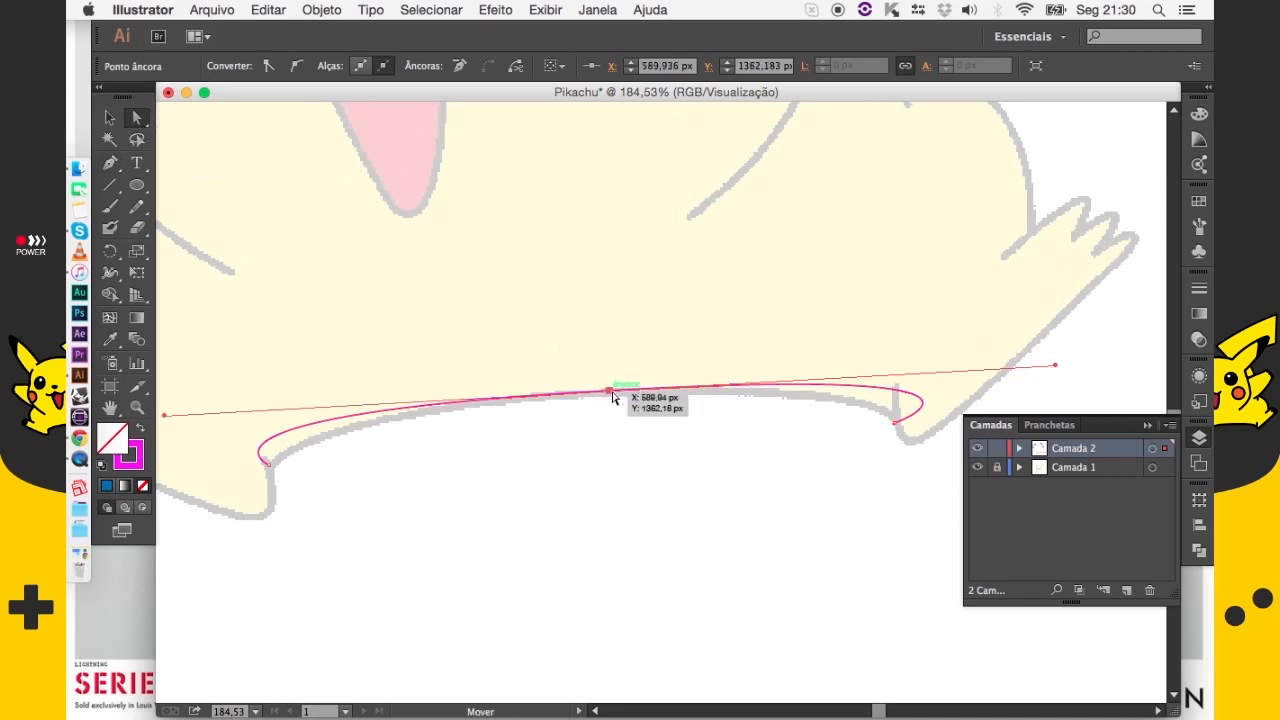
pyautogui.moveTo(1058, 372); pyautogui.dragTo(906, 385)
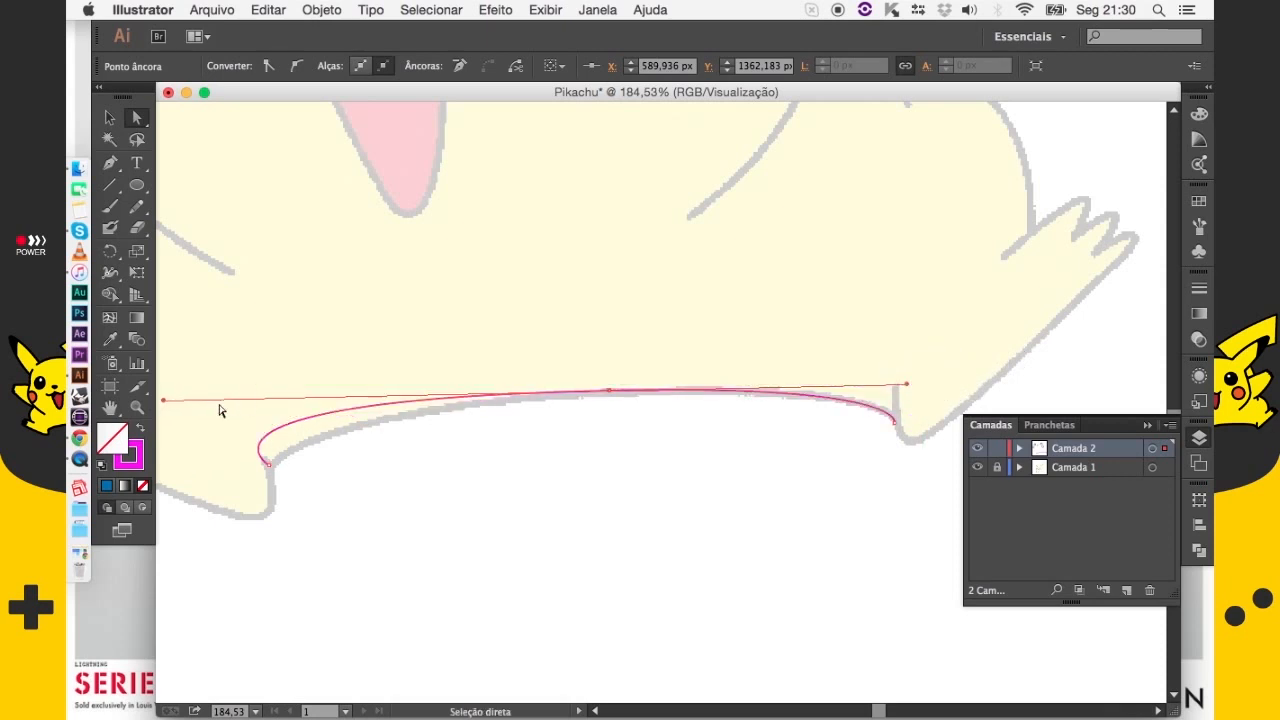
pyautogui.moveTo(167, 405); pyautogui.dragTo(435, 412)
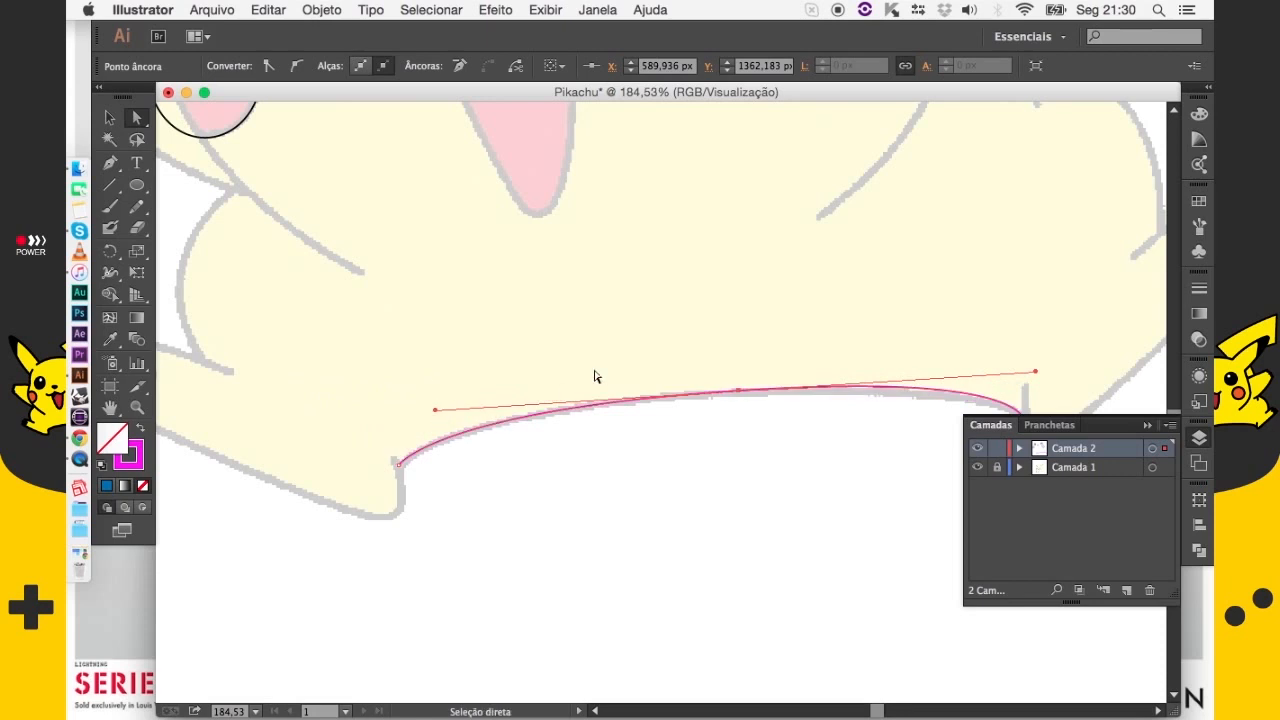
pyautogui.hscroll(3, 640, 348)
pyautogui.moveTo(874, 365); pyautogui.dragTo(833, 375)
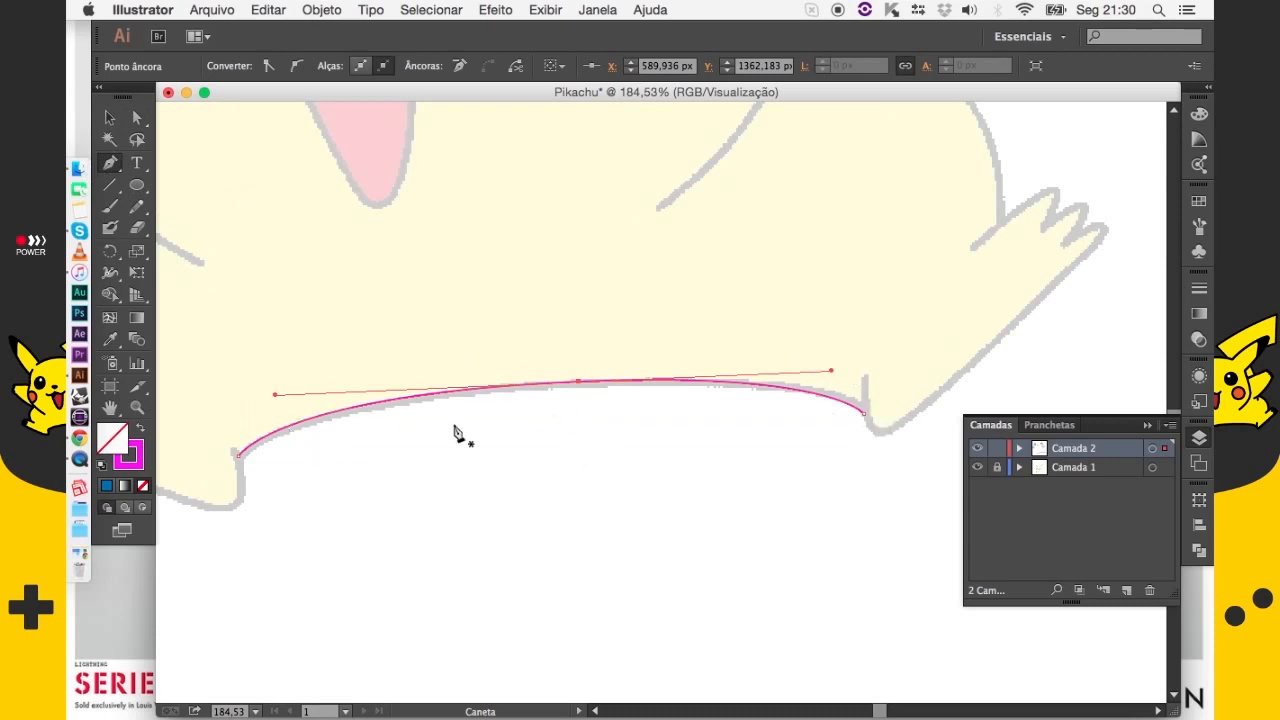
pyautogui.hscroll(3, 700, 400)
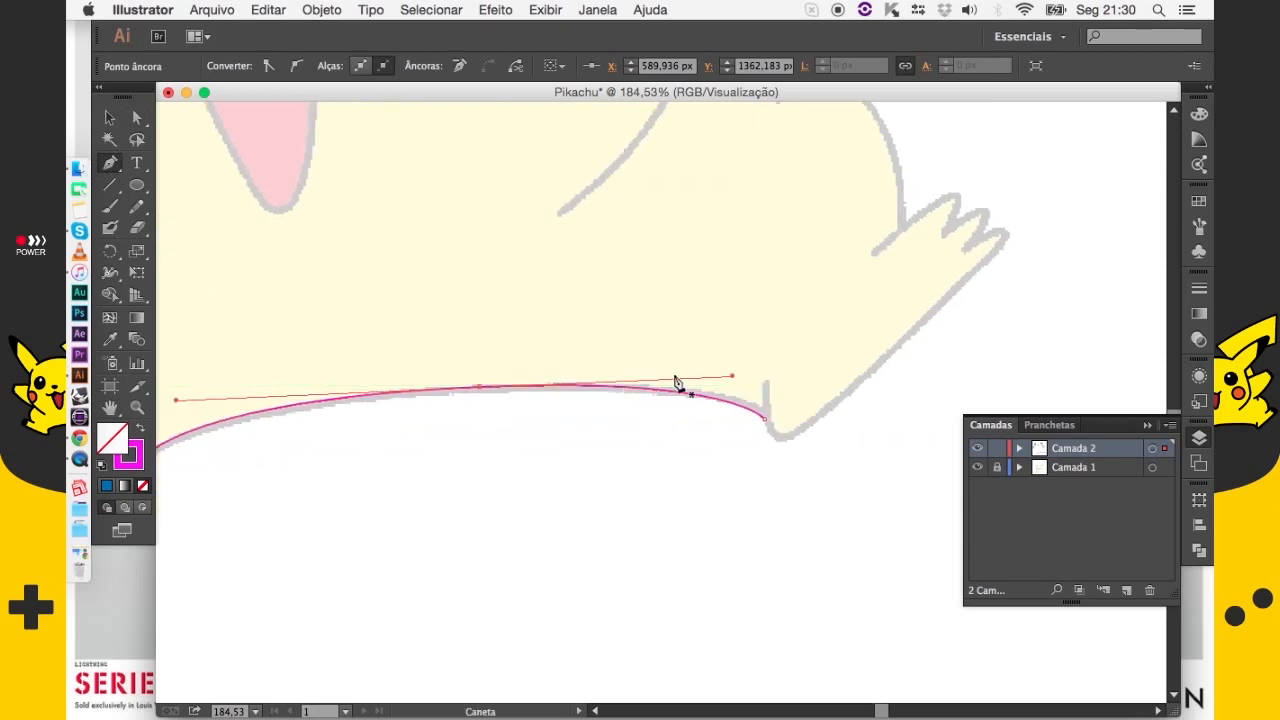
# Continue the Pen path around the right foot's heel, along its underside and around the two outermost toes
pyautogui.hscroll(-3, 466, 420)
pyautogui.scroll(2, 466, 420)
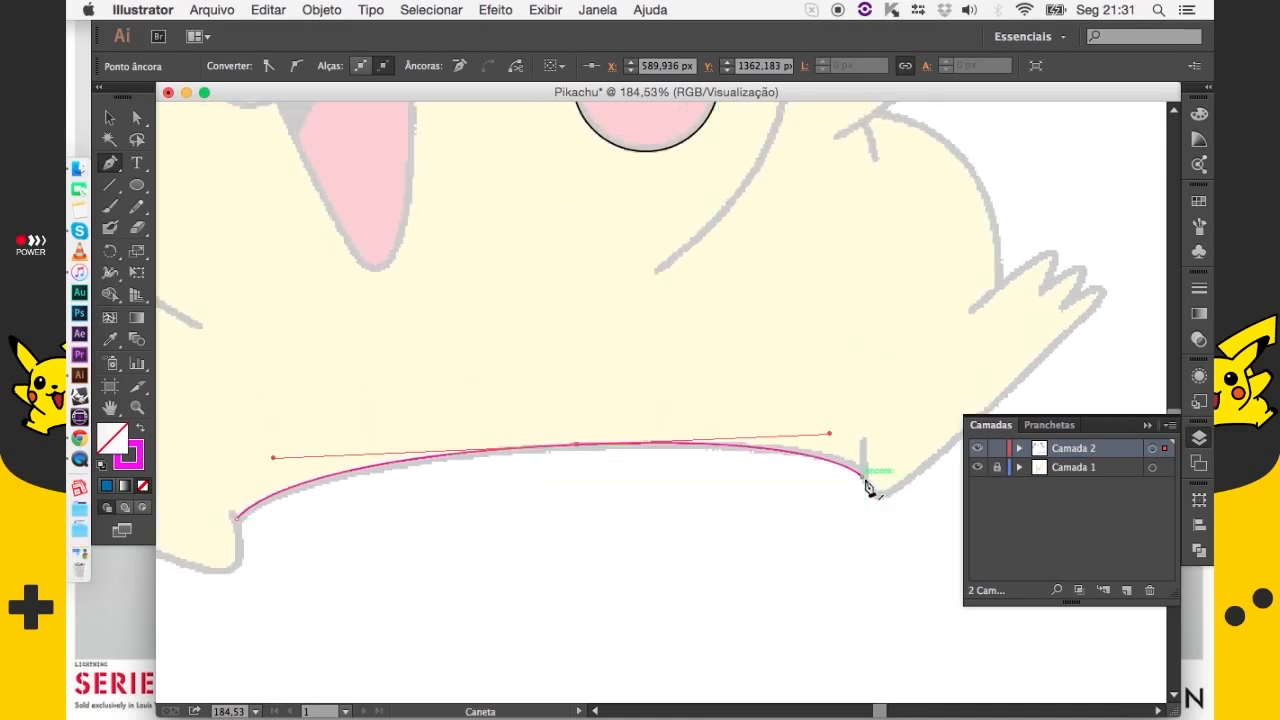
pyautogui.hscroll(2, 840, 525)
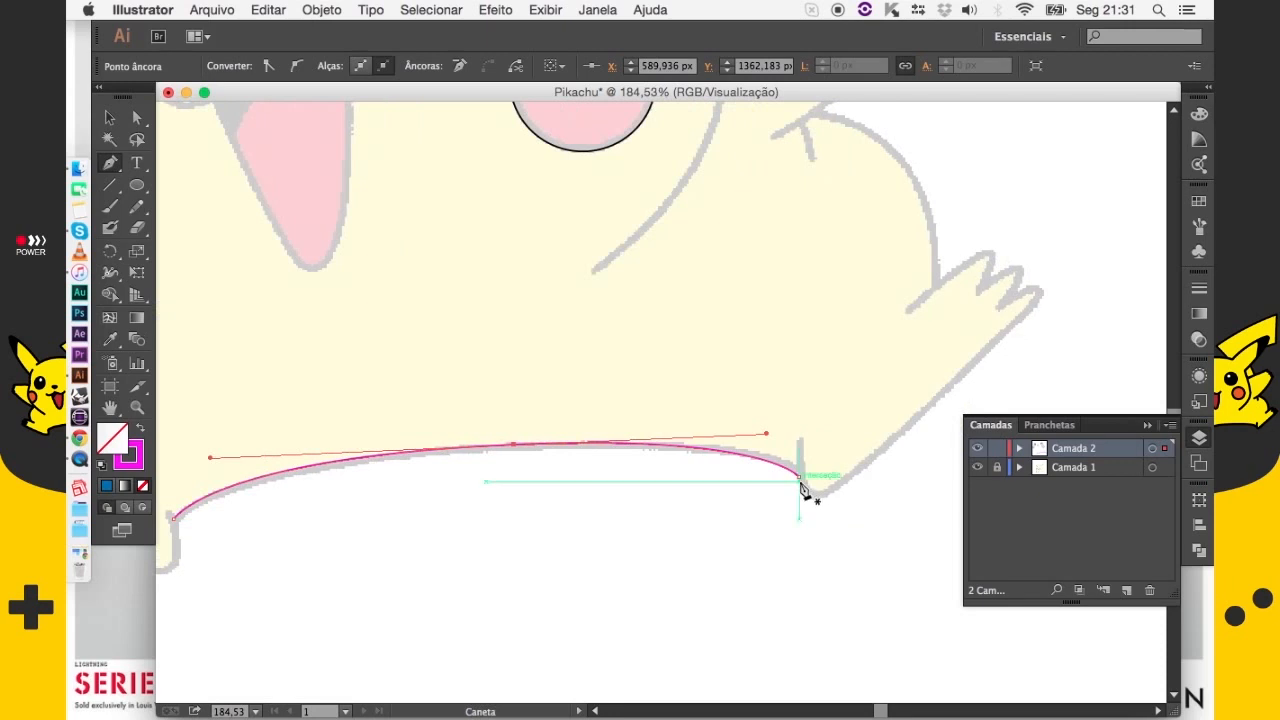
pyautogui.moveTo(823, 494); pyautogui.dragTo(840, 488)
pyautogui.moveTo(1034, 303); pyautogui.dragTo(1025, 288)
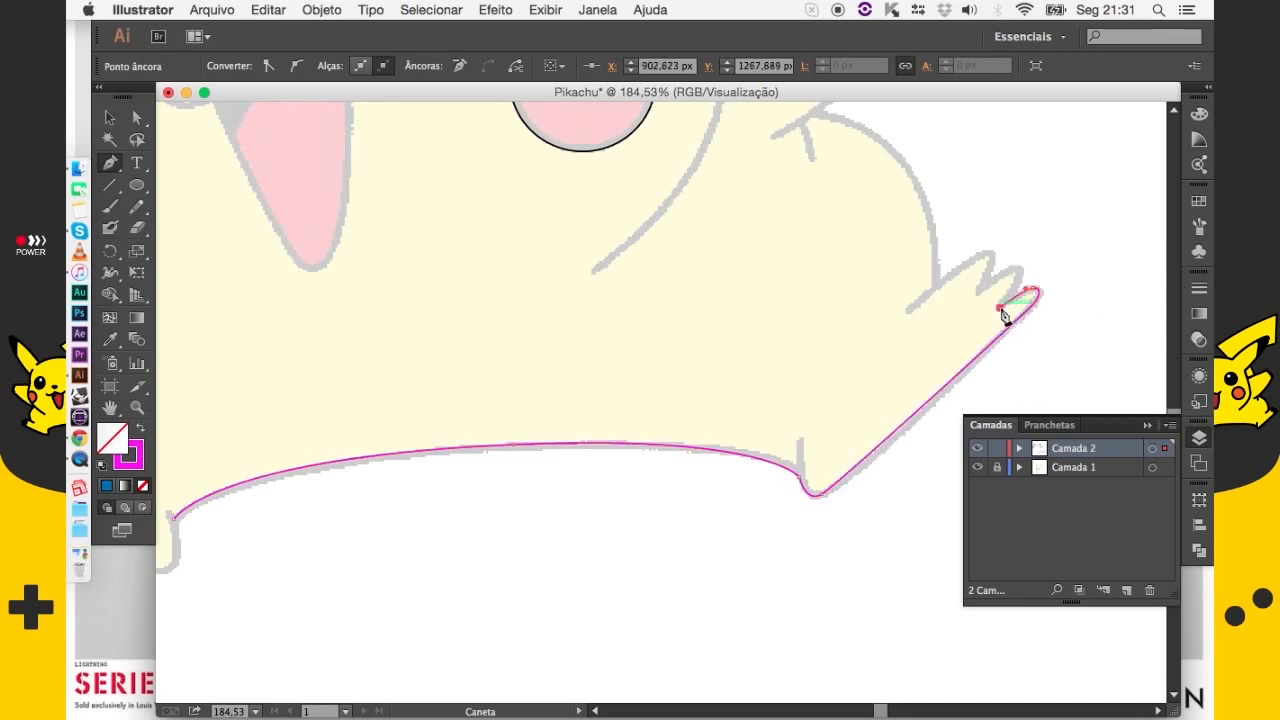
pyautogui.moveTo(1021, 270); pyautogui.dragTo(986, 259)
pyautogui.click(979, 292)
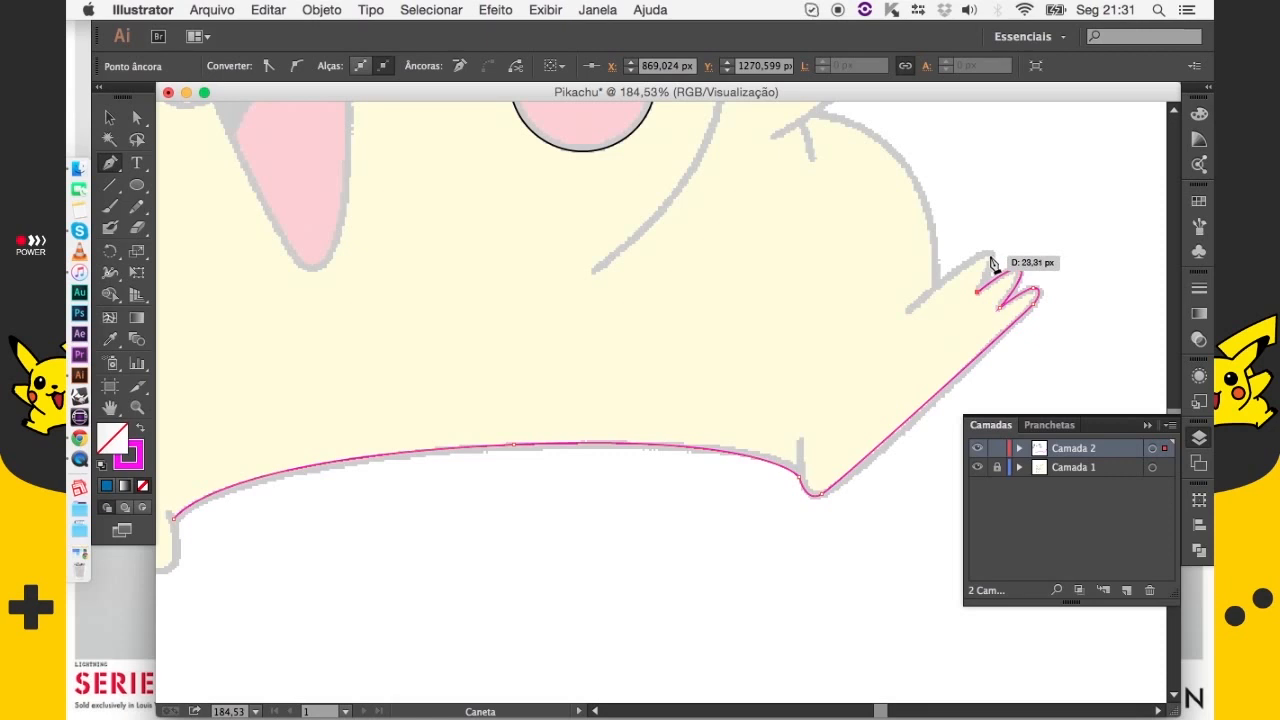
# Trace the right foot's last toe and curve the path up the leg to the base of the right arm
pyautogui.press('space')
pyautogui.moveTo(942, 299); pyautogui.dragTo(898, 328)
pyautogui.moveTo(947, 285); pyautogui.dragTo(845, 387)
pyautogui.press('space')
pyautogui.moveTo(706, 250); pyautogui.dragTo(568, 214)
pyautogui.moveTo(568, 214); pyautogui.dragTo(568, 212)
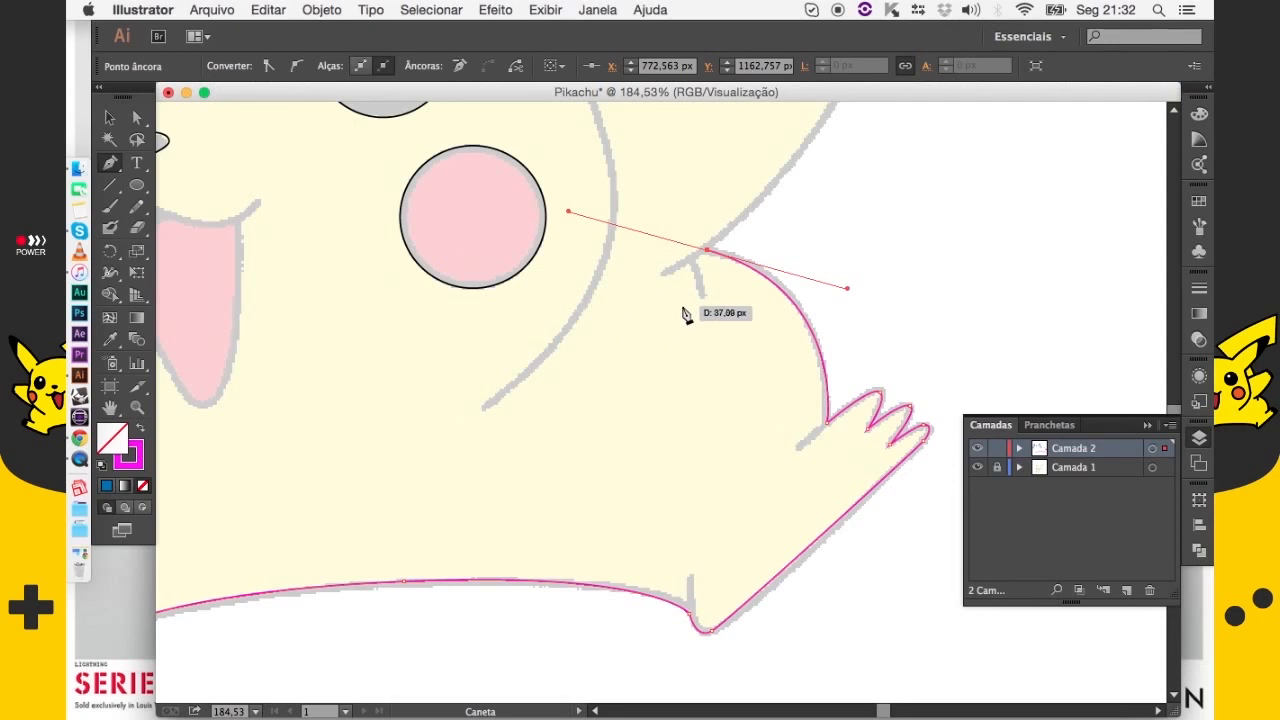
# Make the arm-base anchor a corner and trace the right arm's lower edge with one long curve ending near the hand
pyautogui.moveTo(702, 286); pyautogui.dragTo(597, 462)
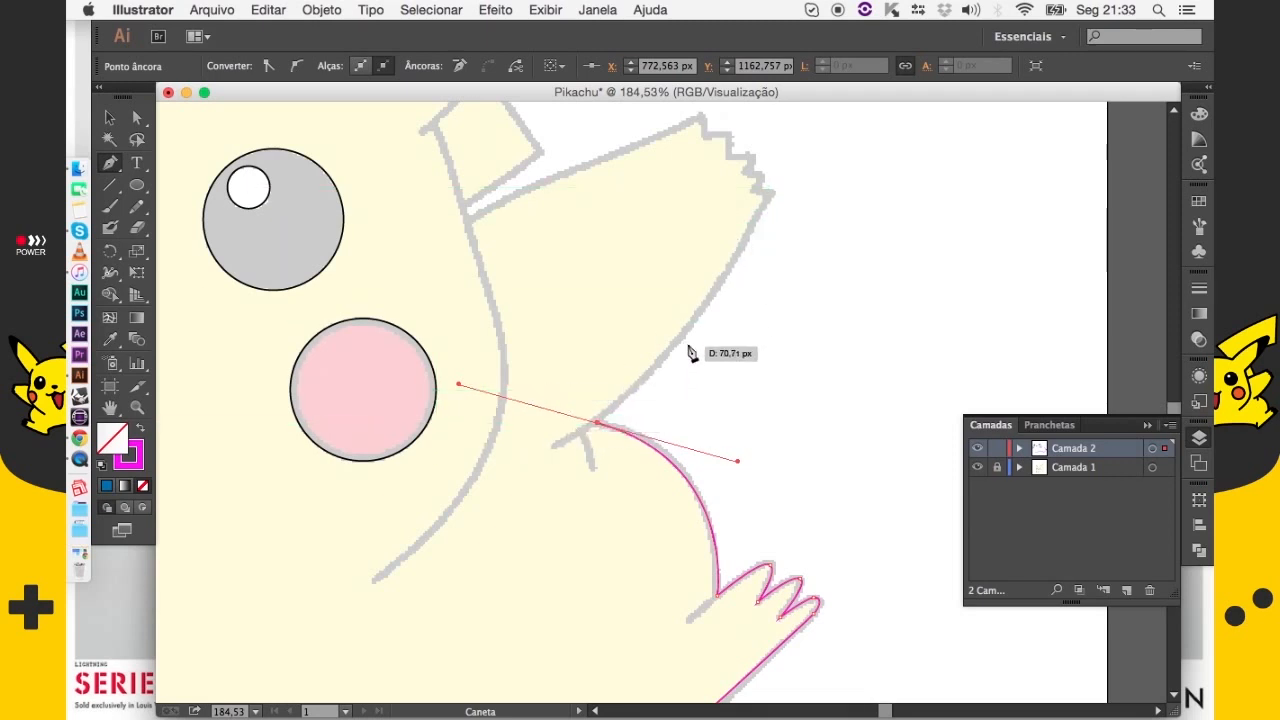
pyautogui.moveTo(752, 224); pyautogui.dragTo(752, 206)
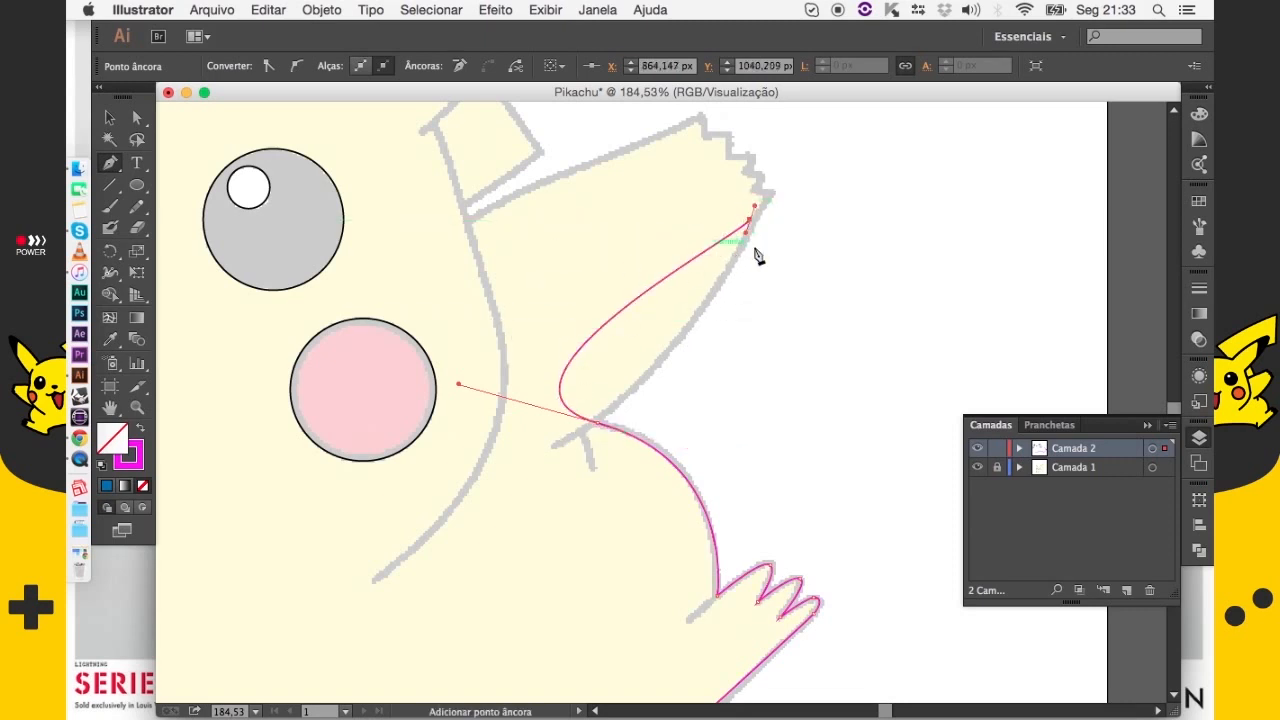
pyautogui.press('super+z')
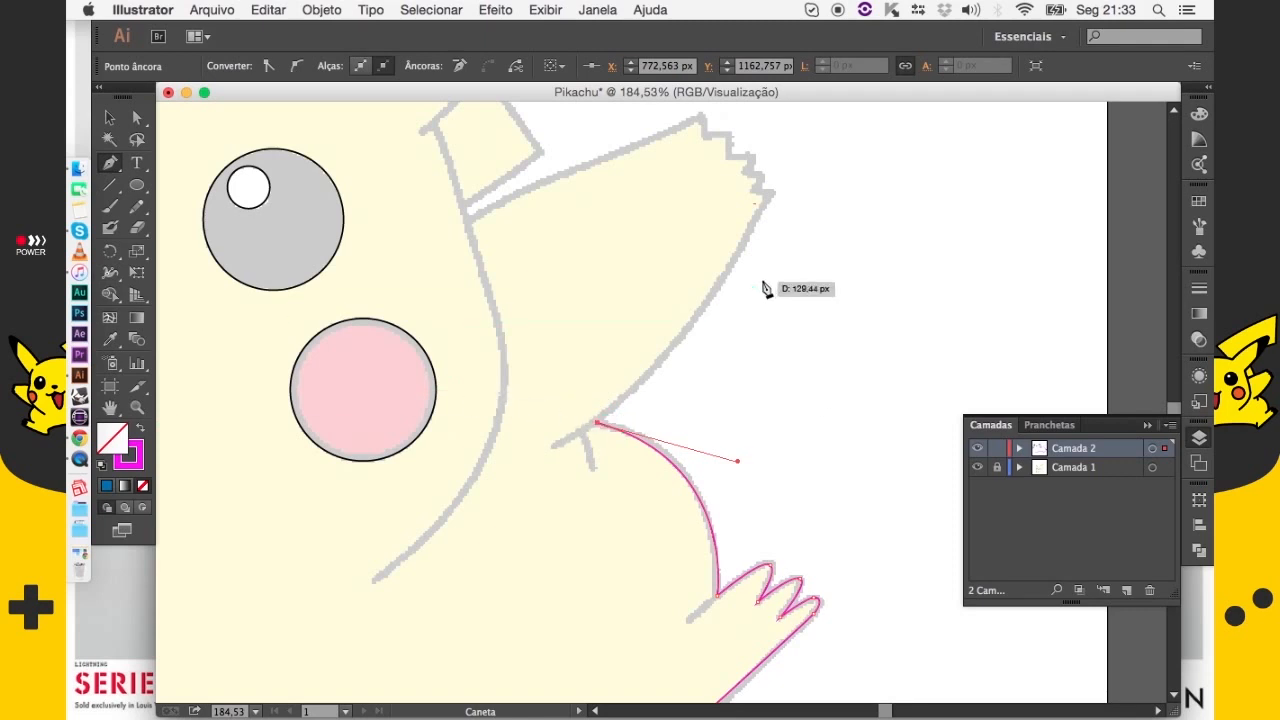
pyautogui.moveTo(753, 226); pyautogui.dragTo(795, 128)
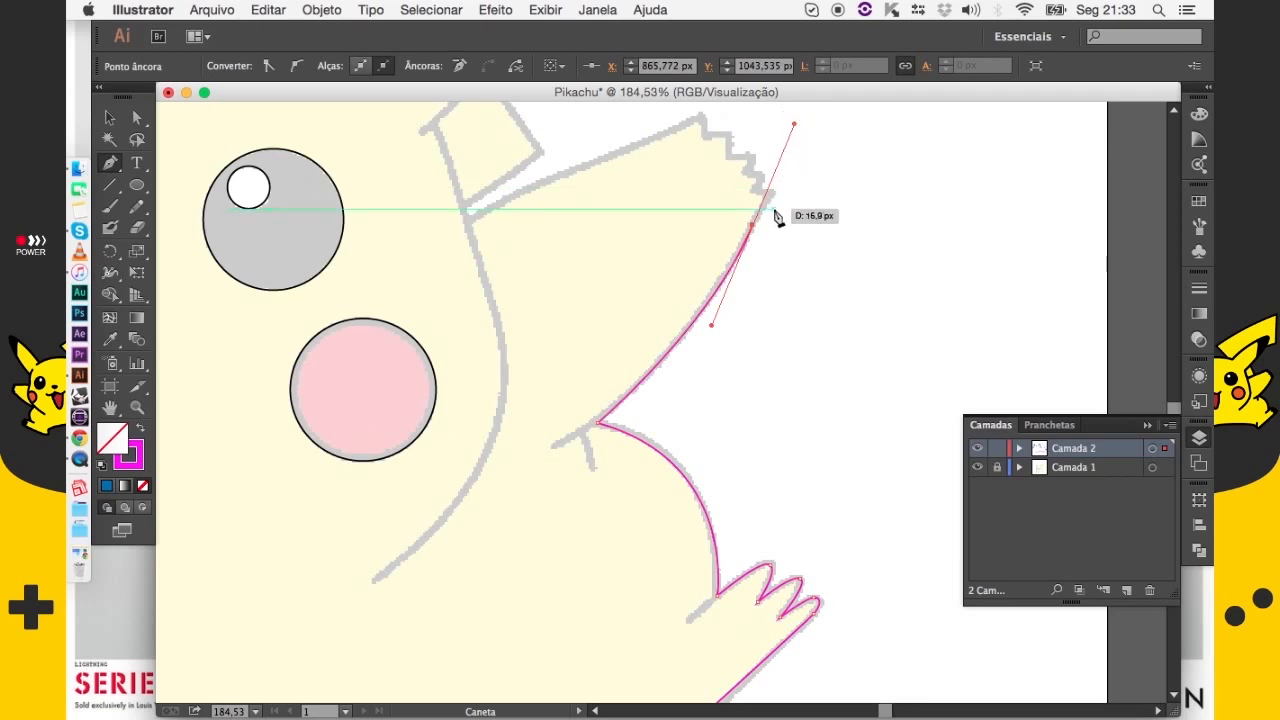
# Add an anchor at the right hand's outer corner and shorten the preceding anchor's outgoing handle with Direct Selection to straighten the segment
pyautogui.scroll(3, 691, 269)
pyautogui.hscroll(3, 691, 269)
pyautogui.click(690, 270)
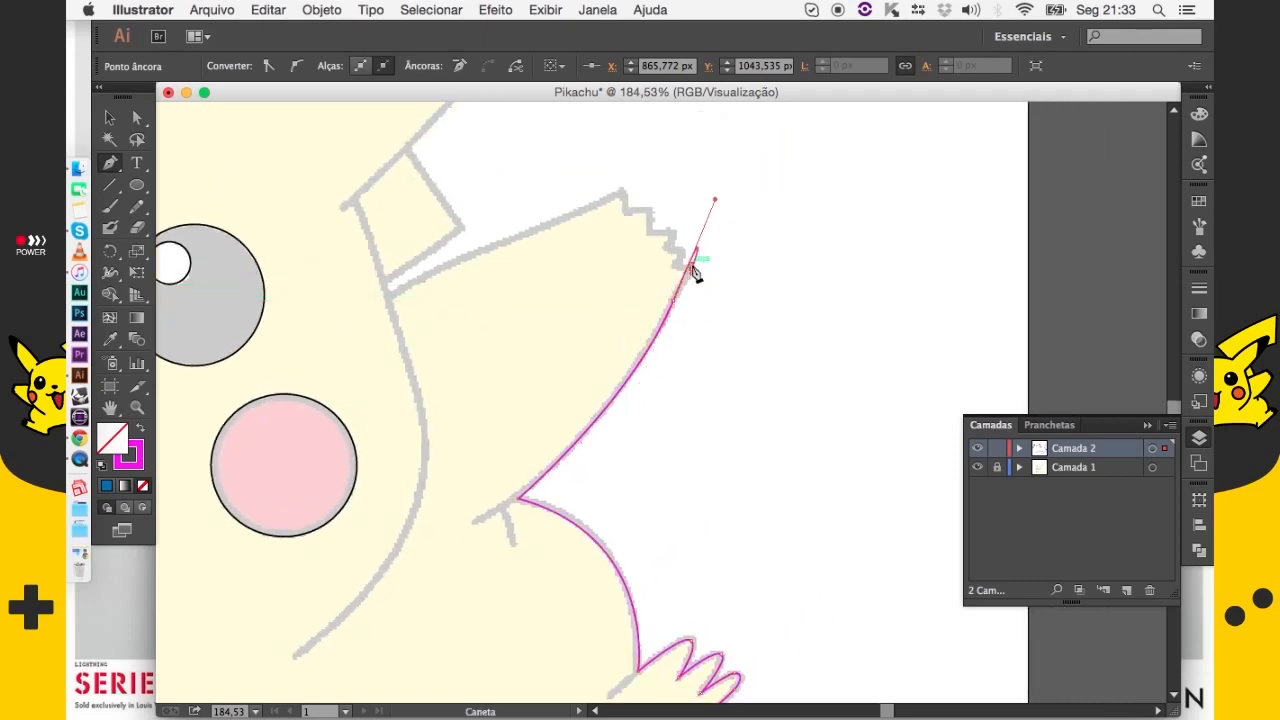
pyautogui.press('a')
pyautogui.moveTo(714, 200); pyautogui.dragTo(684, 286)
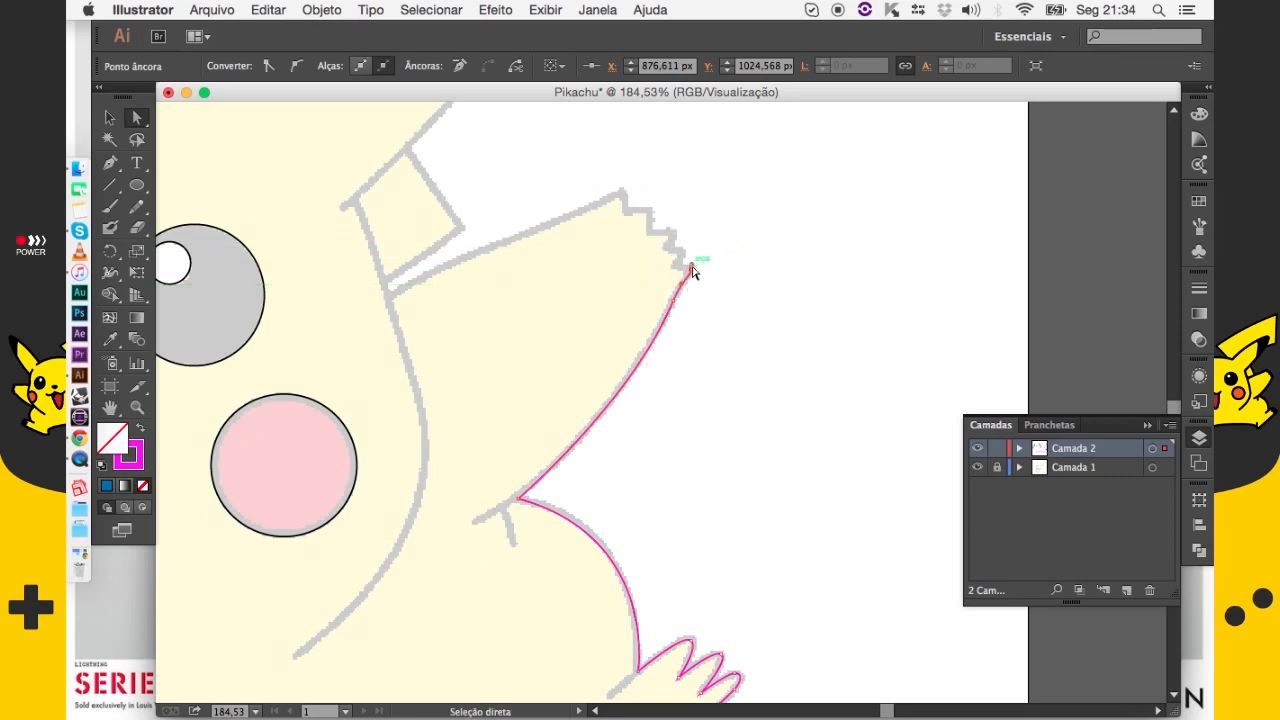
pyautogui.press('super+z')
pyautogui.moveTo(714, 200); pyautogui.dragTo(685, 289)
pyautogui.press('p')
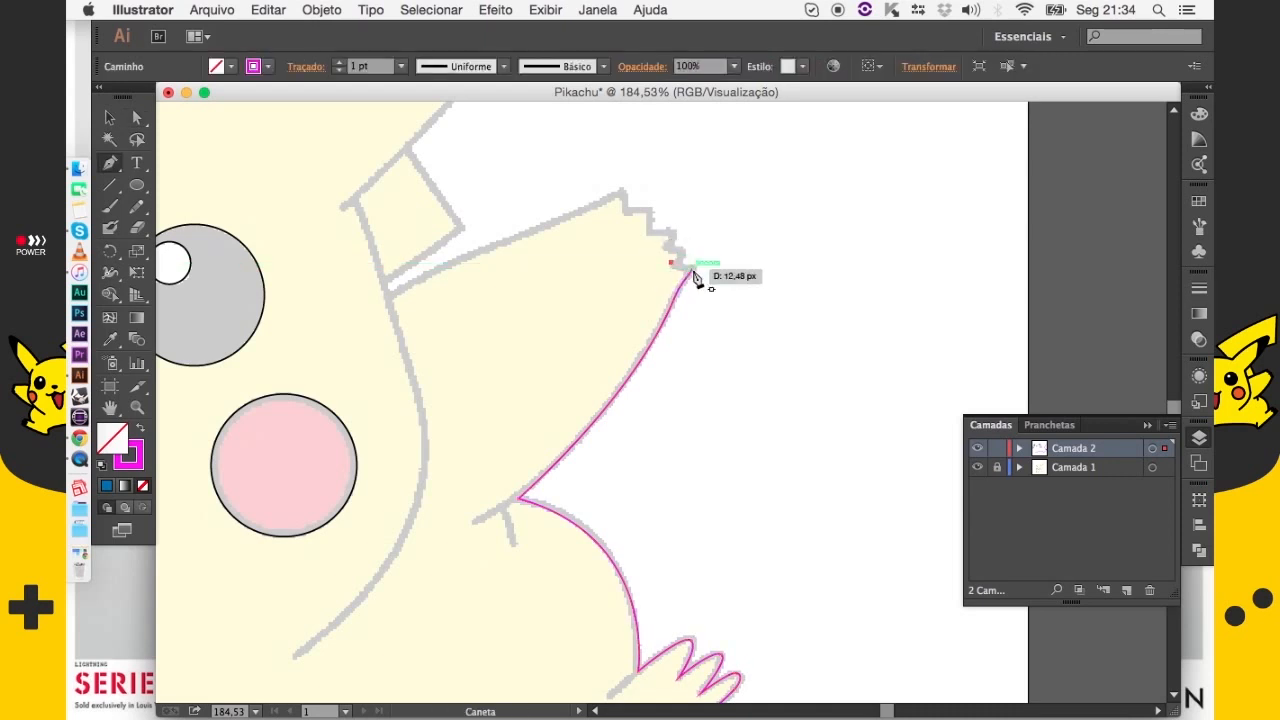
# Resume the path at the hand's outer corner and trace the zigzag fingers and the arm's upper edge to the head
pyautogui.click(694, 271)
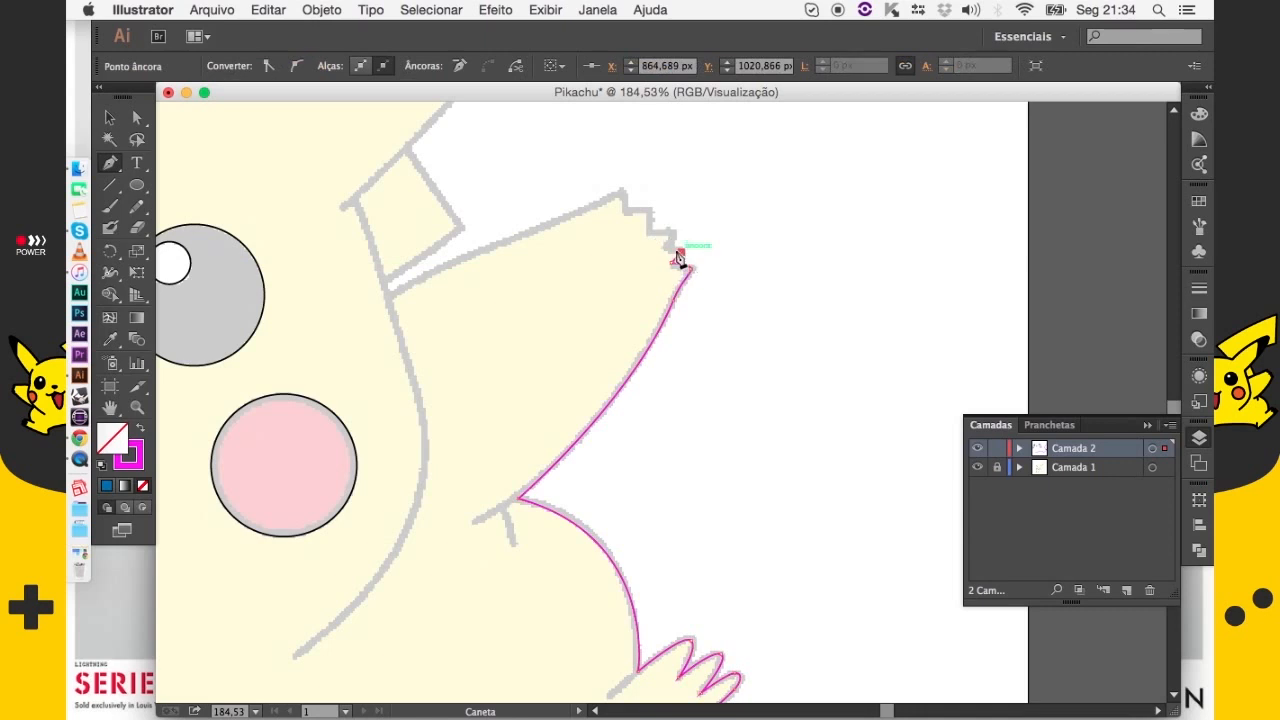
pyautogui.click(673, 231)
pyautogui.click(649, 210)
pyautogui.click(481, 250)
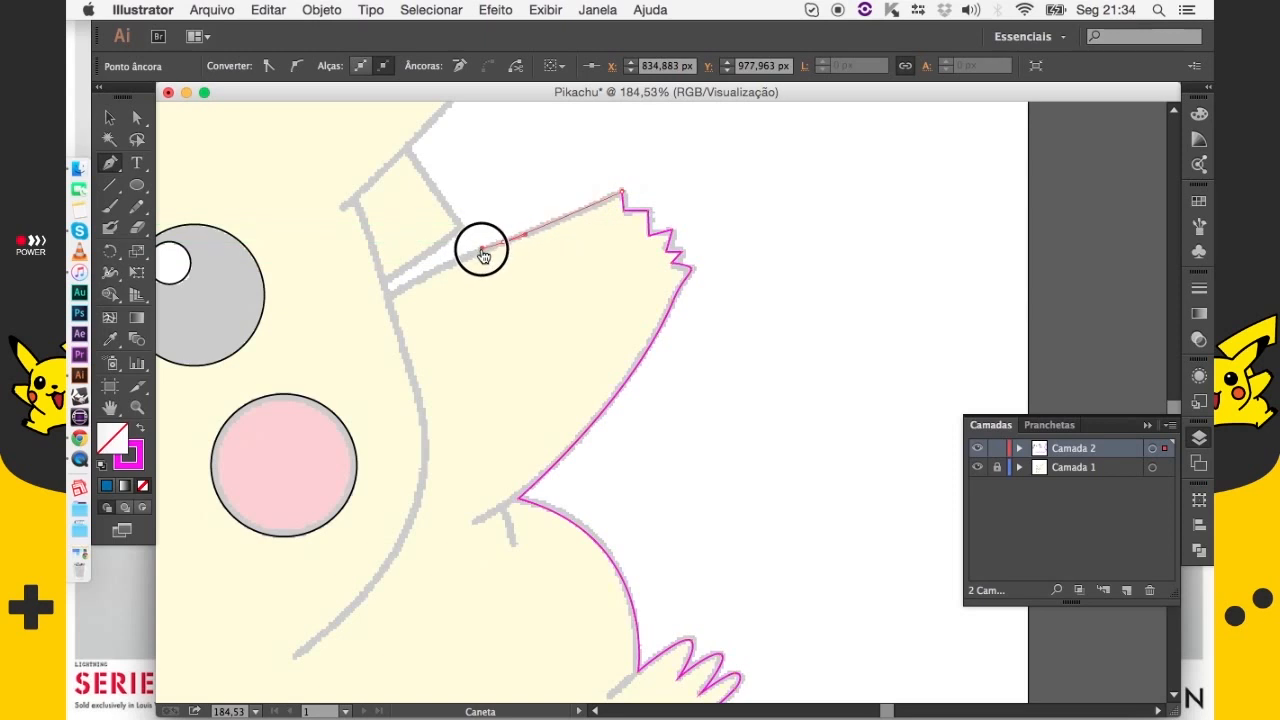
pyautogui.click(389, 292)
# Trace the head's edge to the right ear's base and curve around the ear, ending in a corner at the top of the head
pyautogui.moveTo(391, 329); pyautogui.dragTo(472, 475)
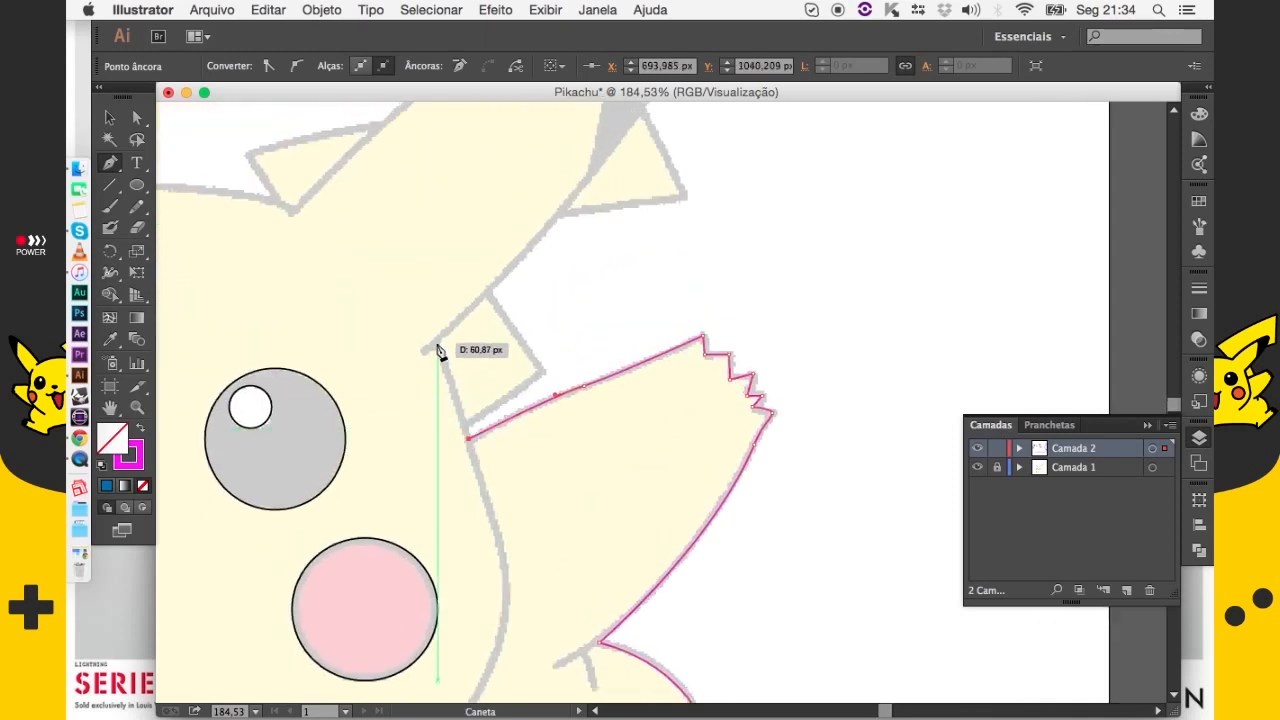
pyautogui.moveTo(440, 319); pyautogui.dragTo(463, 500)
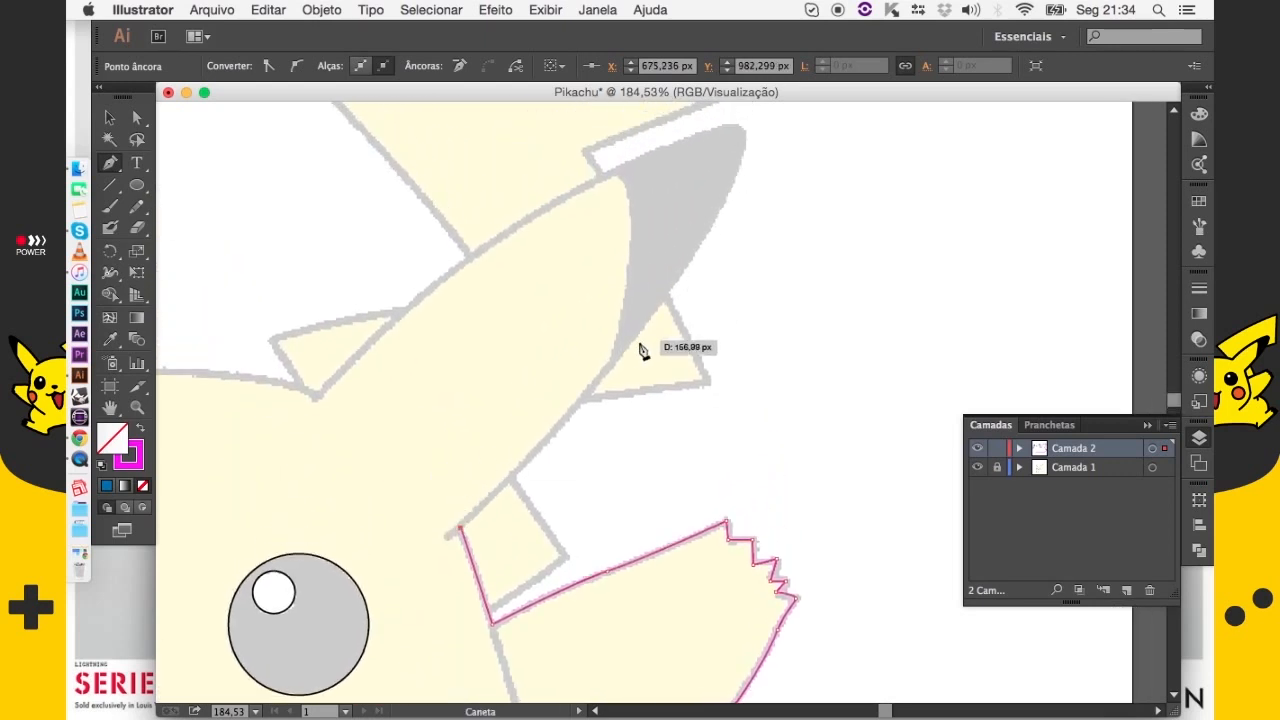
pyautogui.moveTo(625, 351); pyautogui.dragTo(706, 249)
pyautogui.moveTo(740, 137); pyautogui.dragTo(720, 426)
pyautogui.moveTo(623, 497); pyautogui.dragTo(757, 266)
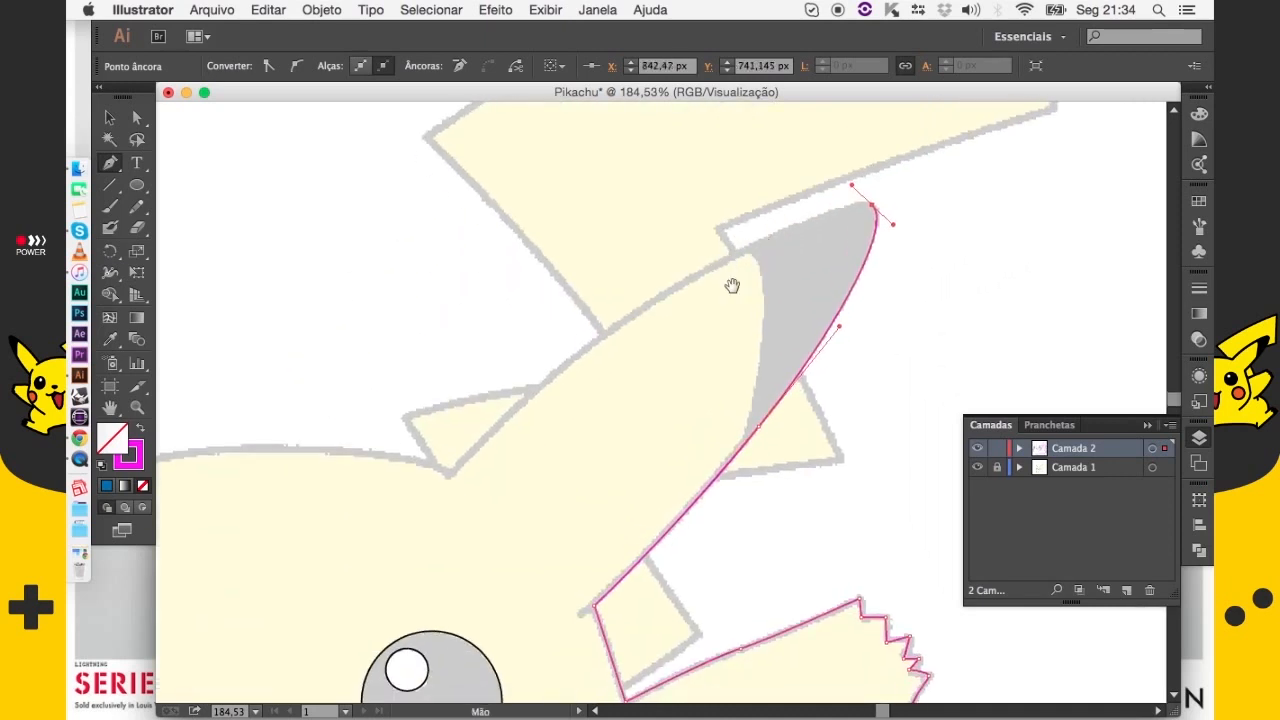
pyautogui.moveTo(450, 472); pyautogui.dragTo(305, 640)
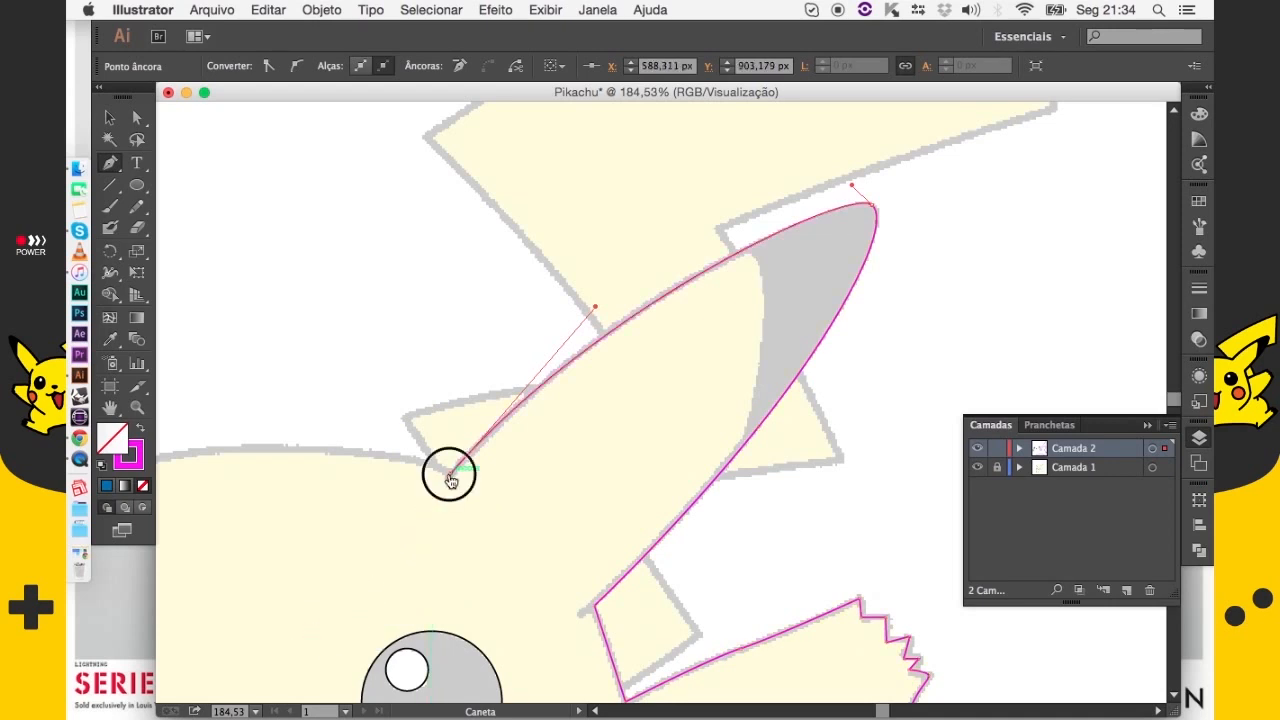
pyautogui.click(450, 474)
# Trace the top of the head with a single curve from the right ear to the left ear's inner base
pyautogui.moveTo(369, 485); pyautogui.dragTo(1009, 391)
pyautogui.moveTo(771, 437); pyautogui.dragTo(569, 420)
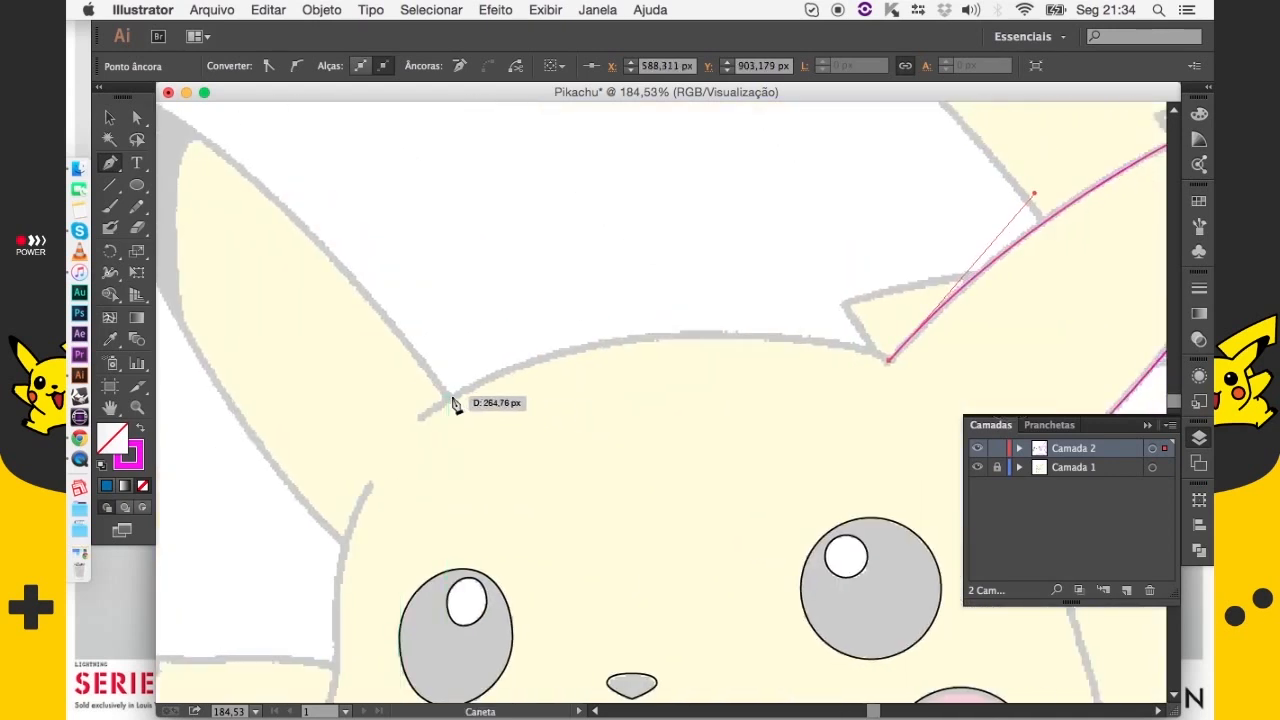
pyautogui.moveTo(452, 407); pyautogui.dragTo(584, 474)
# Trace the left ear's inner edge, rounded tip and outer edge, ending in a corner at its outer base
pyautogui.moveTo(469, 338); pyautogui.dragTo(680, 437)
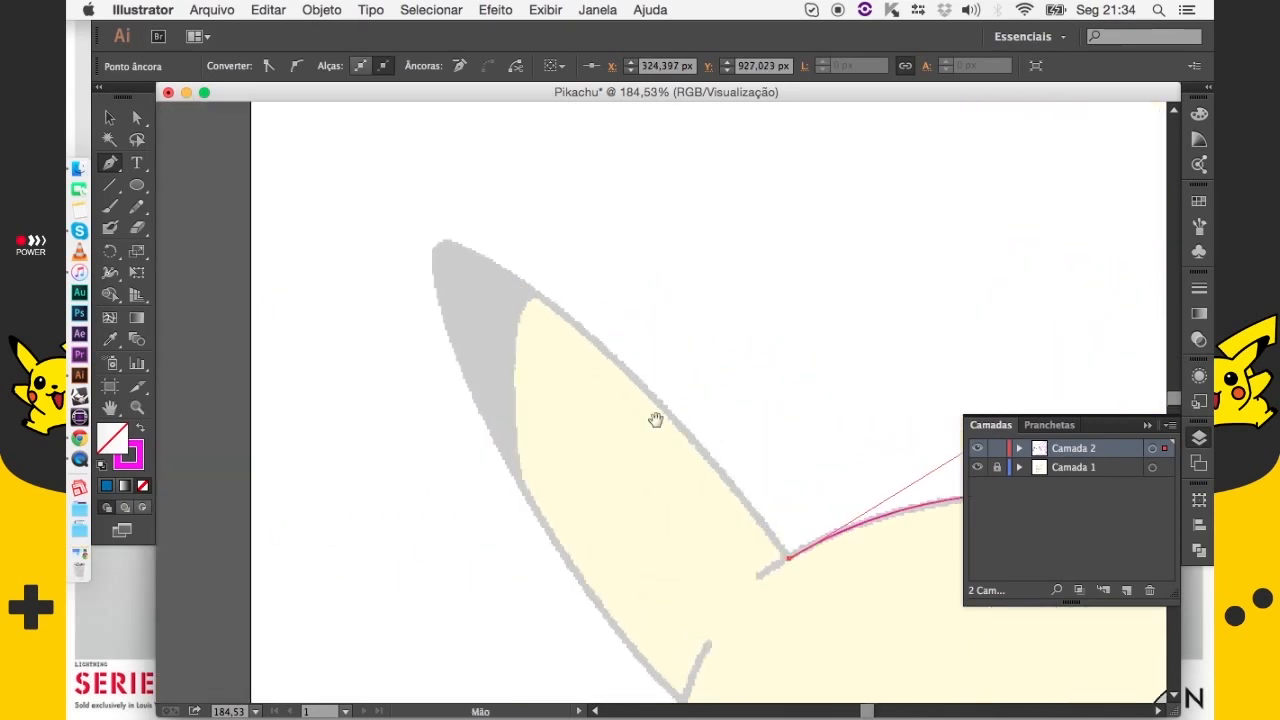
pyautogui.moveTo(614, 357); pyautogui.dragTo(522, 272)
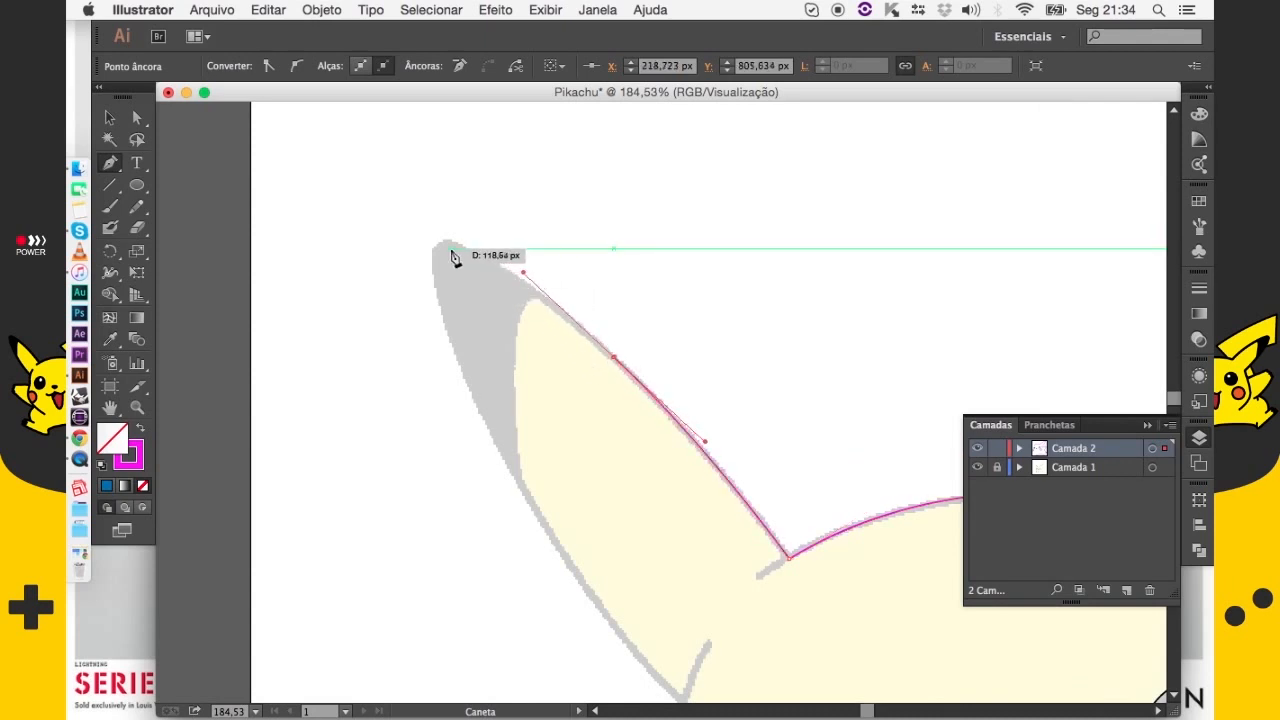
pyautogui.moveTo(441, 247); pyautogui.dragTo(424, 257)
pyautogui.moveTo(663, 390); pyautogui.dragTo(663, 158)
pyautogui.moveTo(681, 462)
pyautogui.mouseDown()
pyautogui.moveTo(880, 655)
pyautogui.moveTo(880, 678)
pyautogui.mouseUp()
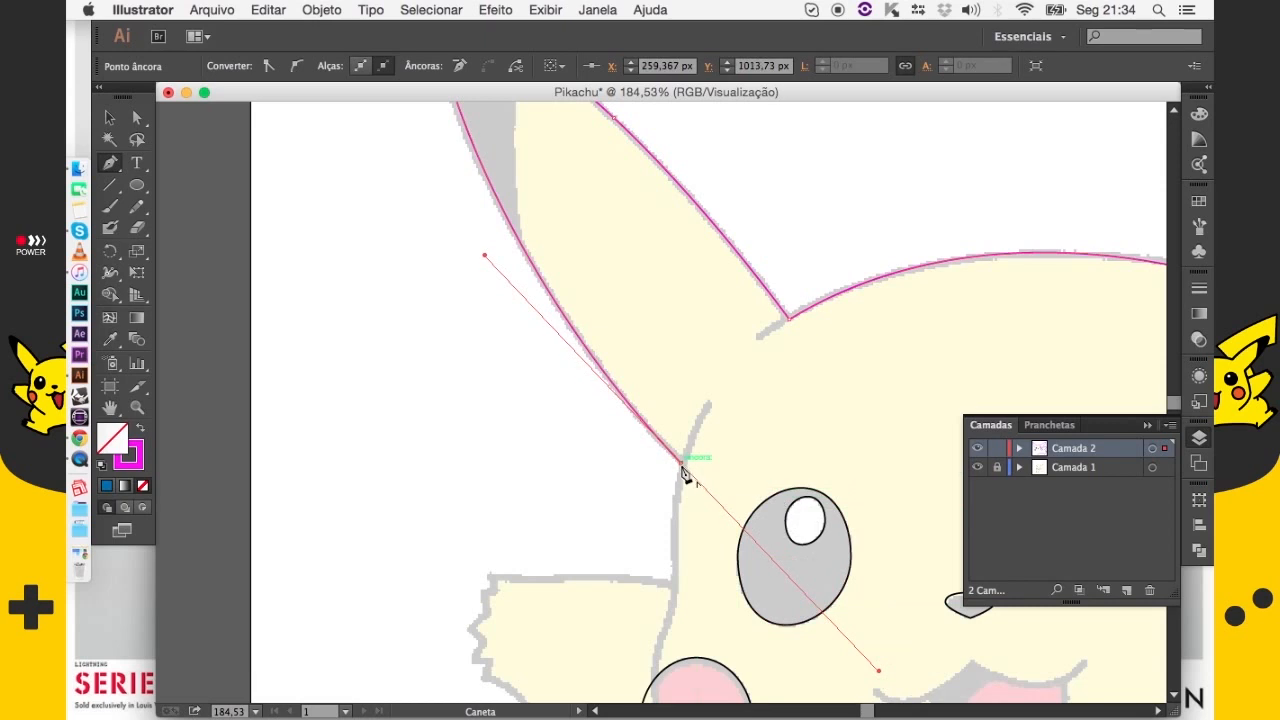
pyautogui.moveTo(772, 565); pyautogui.dragTo(660, 459)
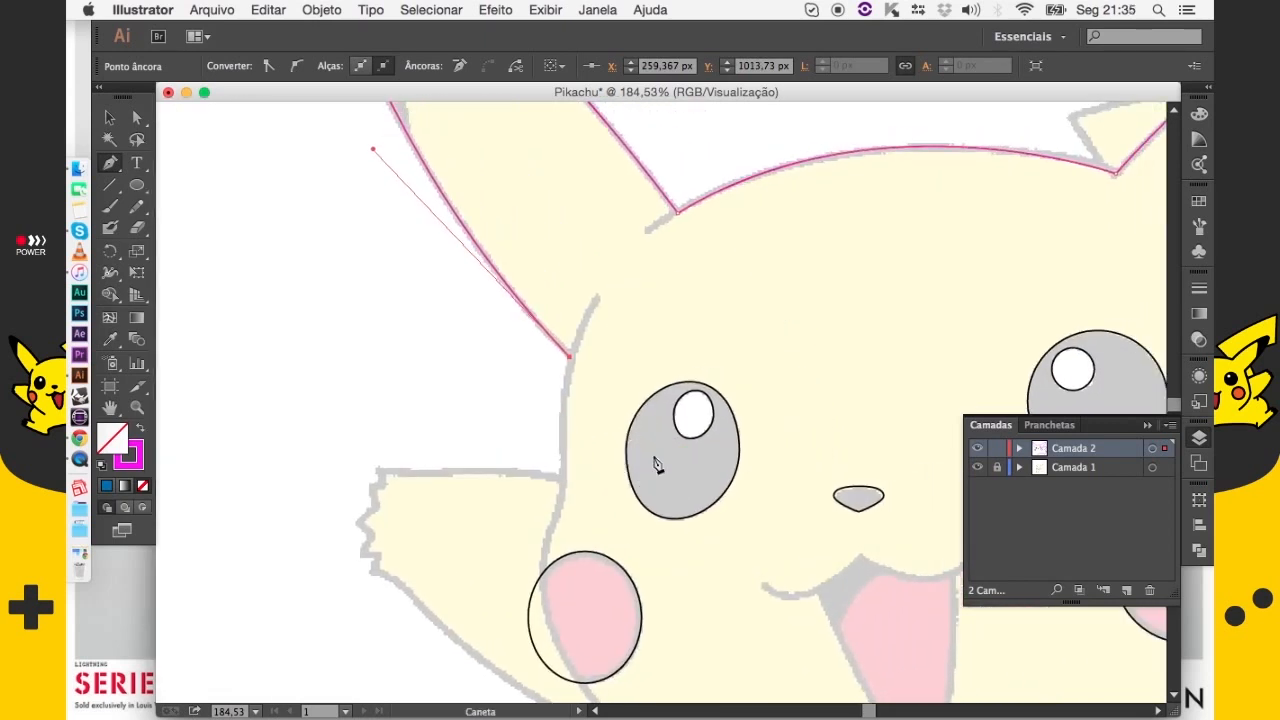
# Trace the left side of the face to the arm, and the left arm's upper edge to the hand
pyautogui.click(564, 441)
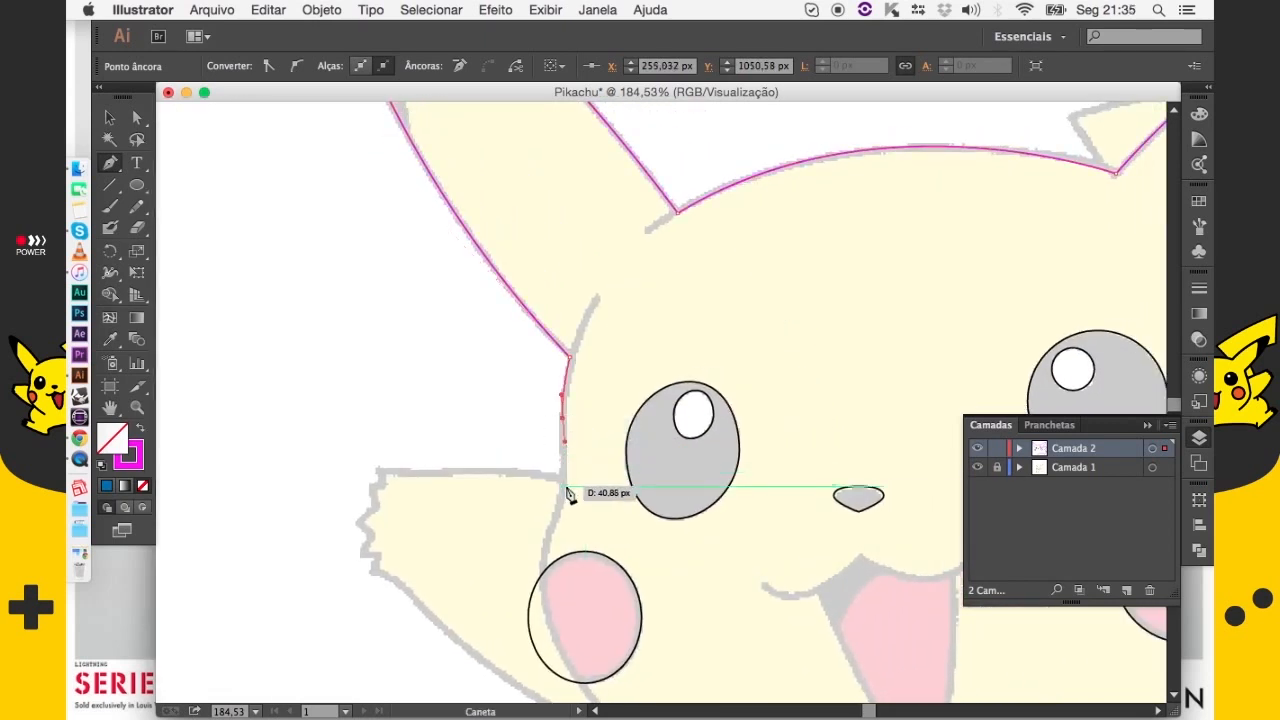
pyautogui.click(565, 487)
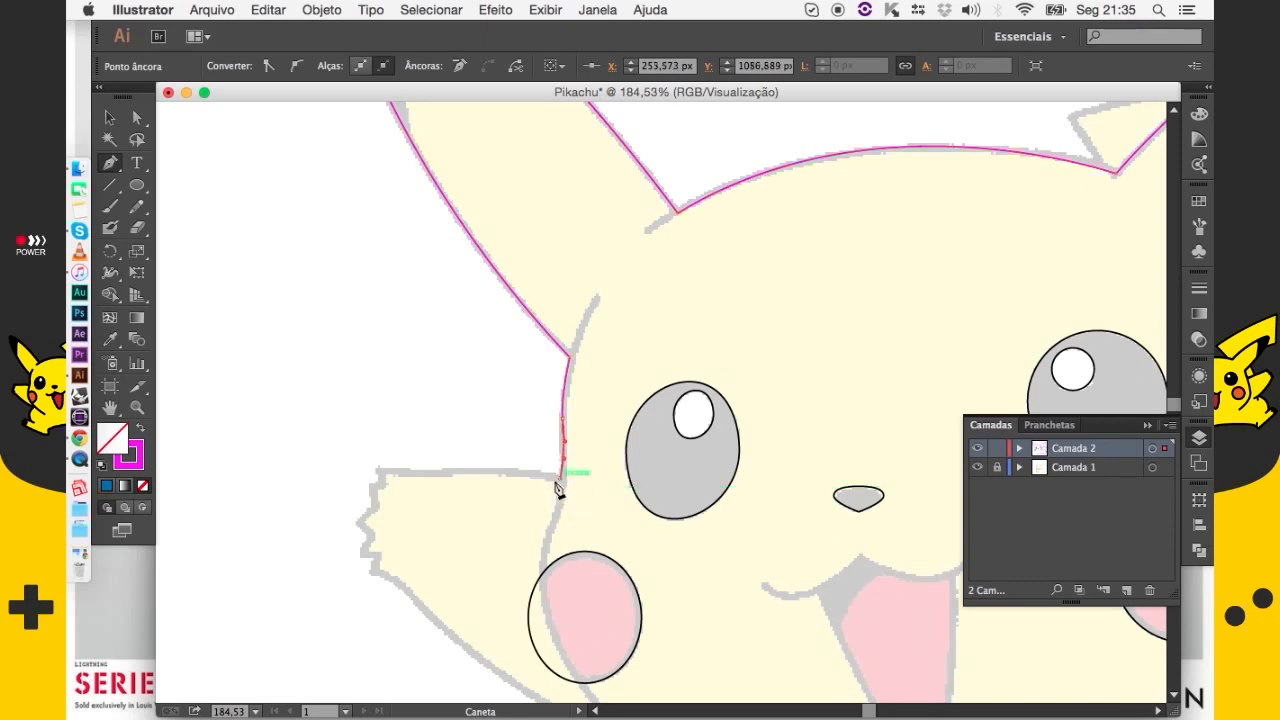
pyautogui.click(441, 473)
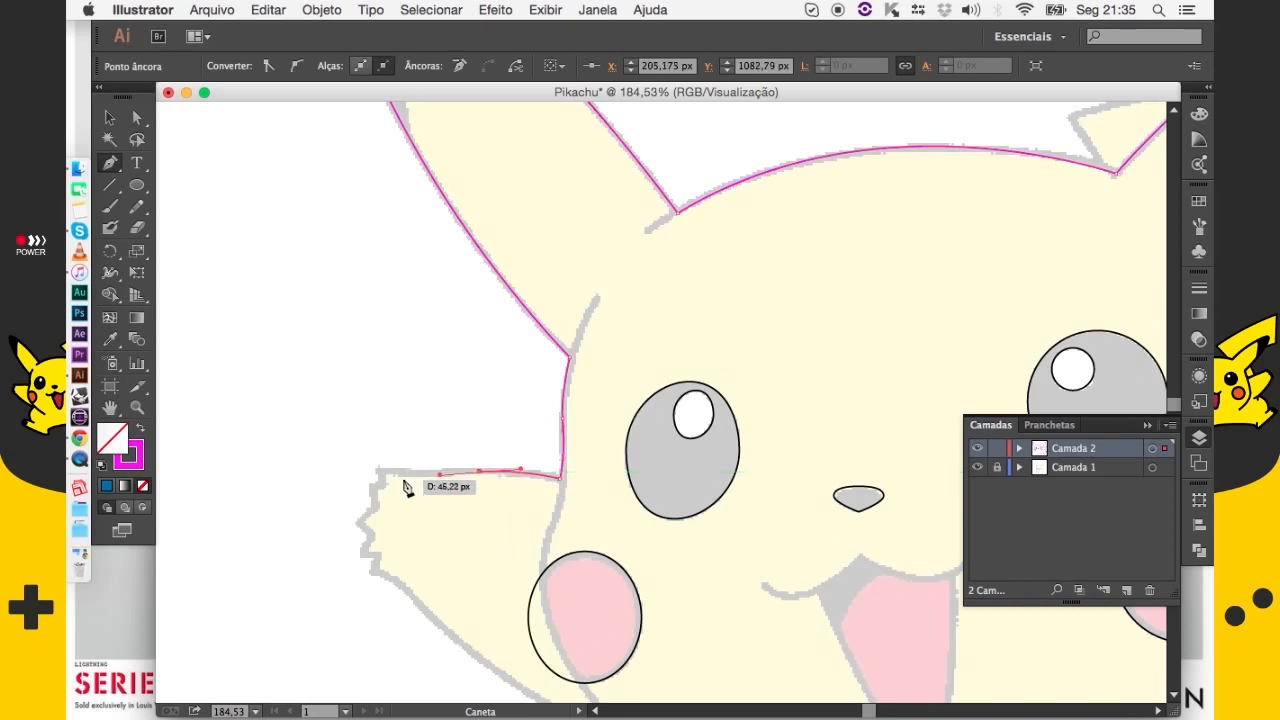
pyautogui.click(381, 472)
# Trace the left hand's zigzag fingers with short straight segments down to its lower corner
pyautogui.click(373, 486)
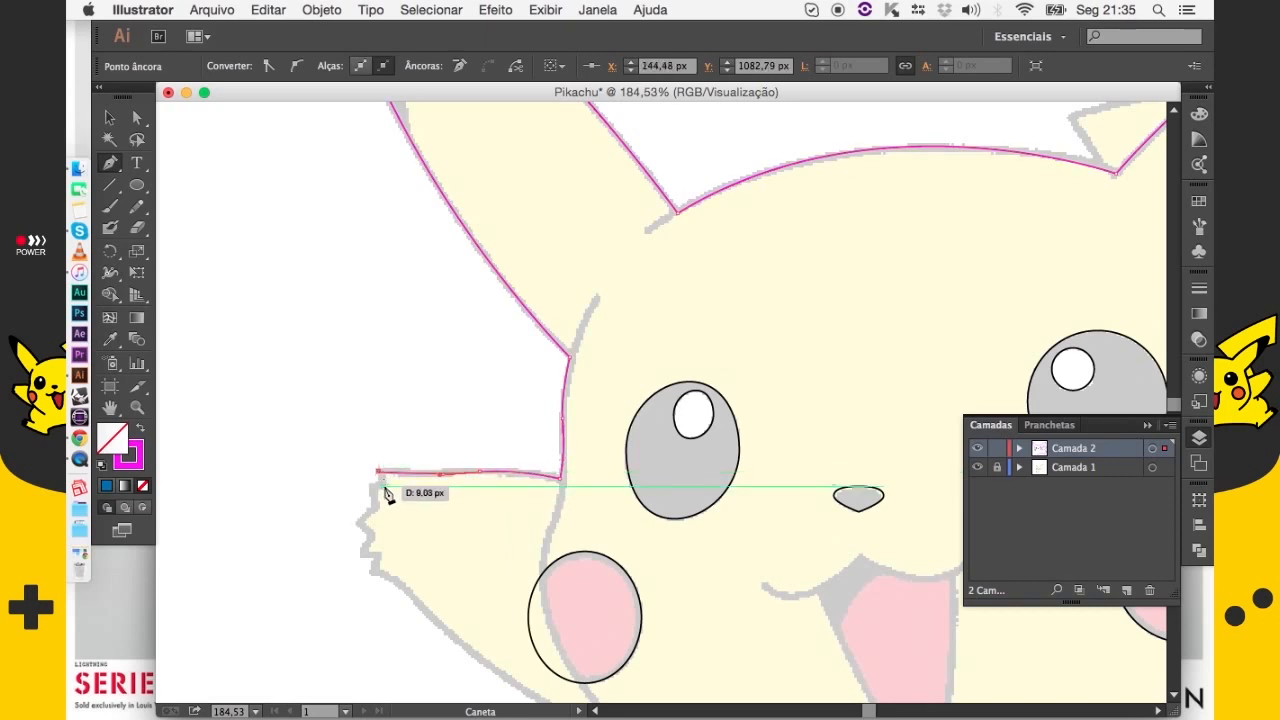
pyautogui.click(378, 504)
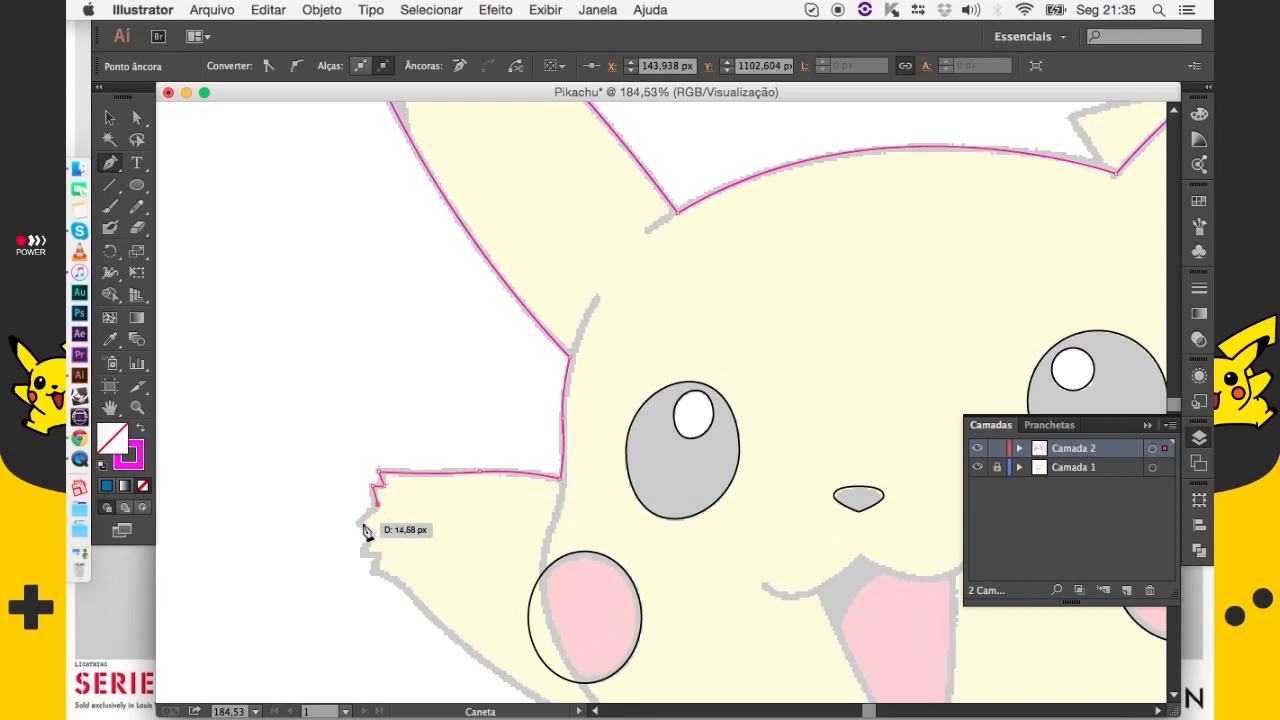
pyautogui.click(361, 552)
pyautogui.click(381, 552)
pyautogui.click(373, 571)
# Trace the left arm's lower edge to the body and curve the path down the leg to the left foot's toes
pyautogui.moveTo(432, 571); pyautogui.dragTo(416, 504)
pyautogui.click(434, 523)
pyautogui.moveTo(491, 551); pyautogui.dragTo(423, 423)
pyautogui.moveTo(529, 493); pyautogui.dragTo(497, 400)
pyautogui.moveTo(457, 486); pyautogui.dragTo(480, 571)
pyautogui.click(478, 566)
# Trace the left foot's toes, underside and heel, and close the body outline at the foot's inner corner
pyautogui.moveTo(411, 546); pyautogui.dragTo(394, 561)
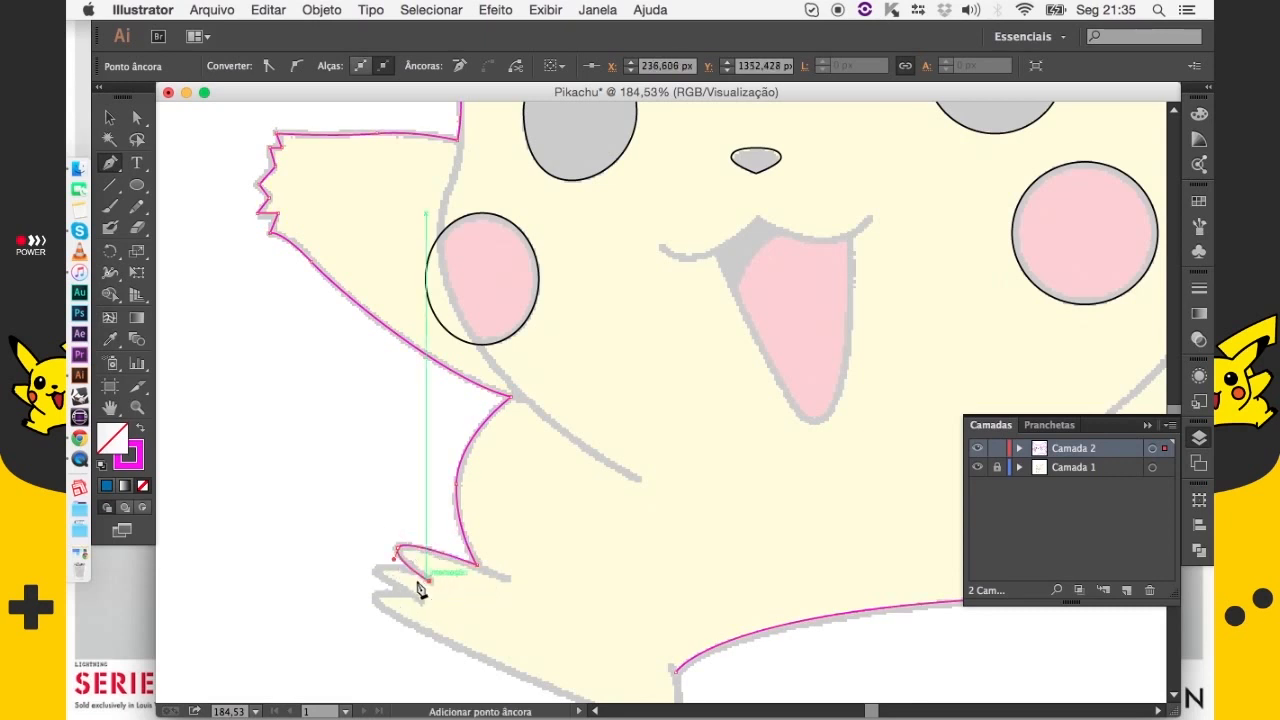
pyautogui.moveTo(377, 572); pyautogui.dragTo(334, 535)
pyautogui.click(418, 599)
pyautogui.moveTo(488, 606); pyautogui.dragTo(535, 625)
pyautogui.scroll(-2, 545, 635)
pyautogui.hscroll(2, 545, 635)
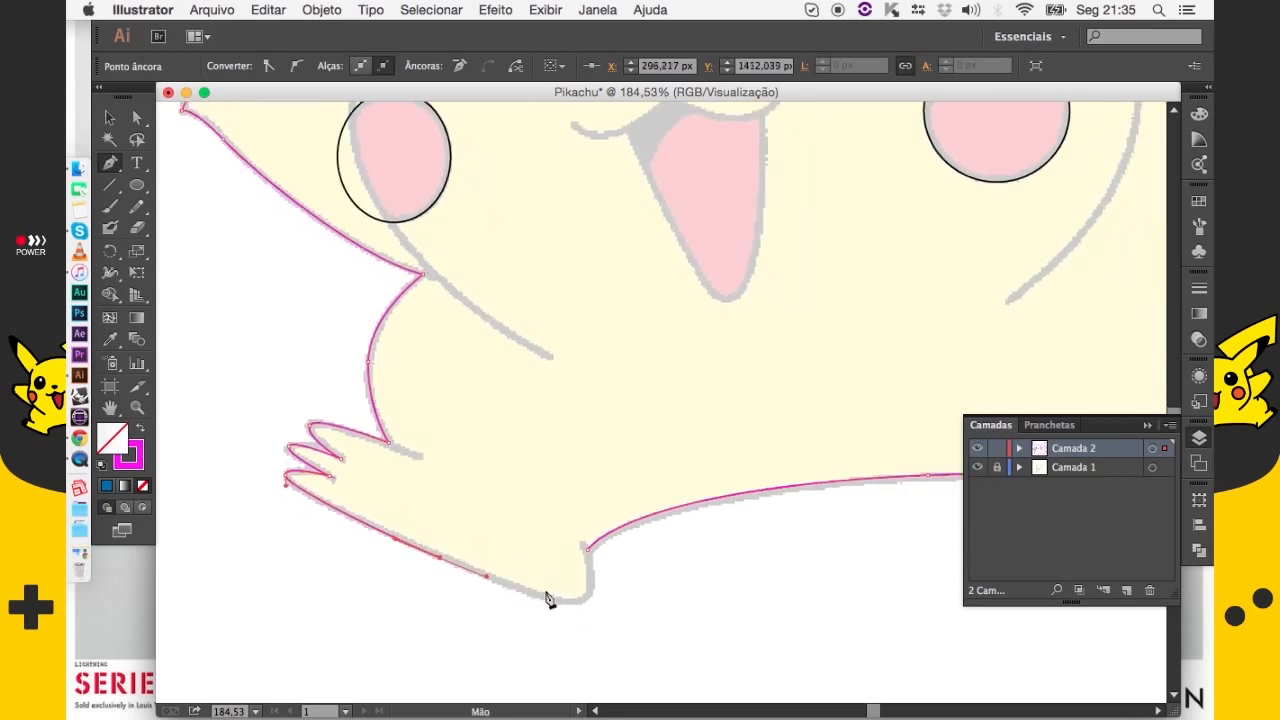
pyautogui.moveTo(588, 548); pyautogui.dragTo(544, 449)
# Start the tail path at its outer end's lower-right corner and trace the right edge and curved upper edge to the left corner
pyautogui.press('space')
pyautogui.moveTo(751, 391); pyautogui.dragTo(542, 597)
pyautogui.moveTo(720, 338); pyautogui.dragTo(565, 549)
pyautogui.moveTo(641, 352); pyautogui.dragTo(598, 612)
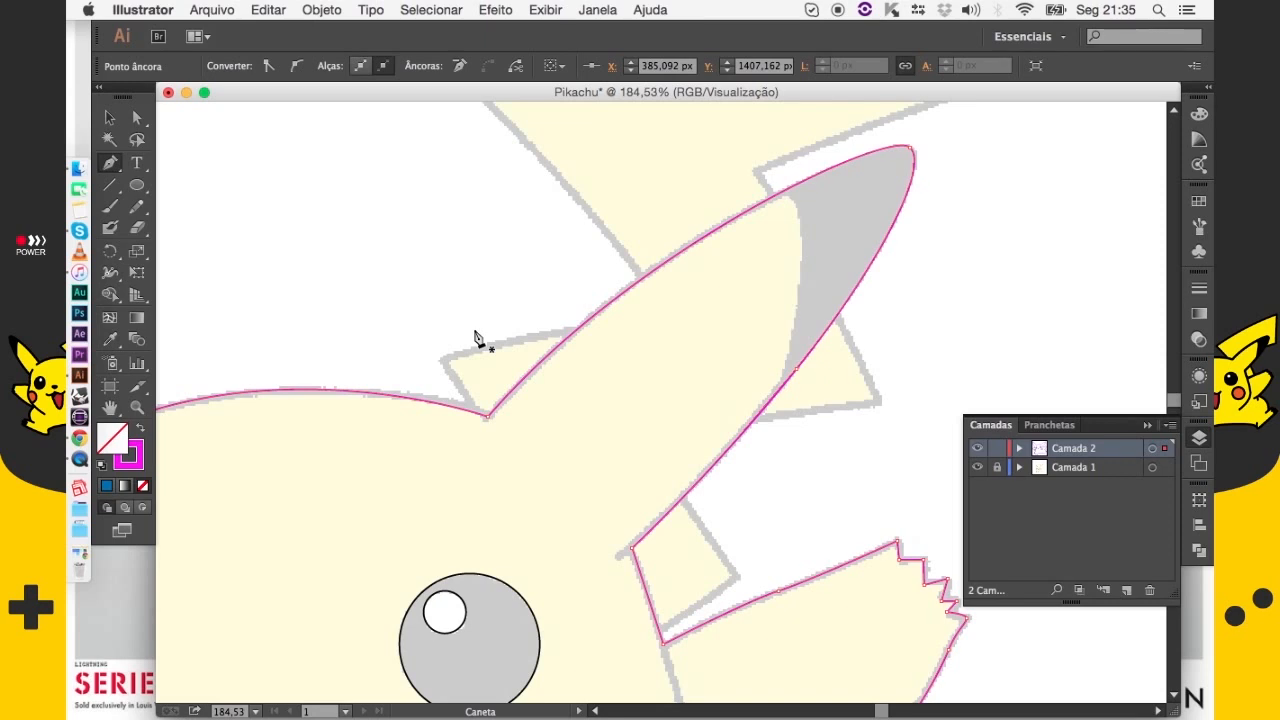
pyautogui.press('super+minus')
pyautogui.press('super+minus')
pyautogui.press('super+minus')
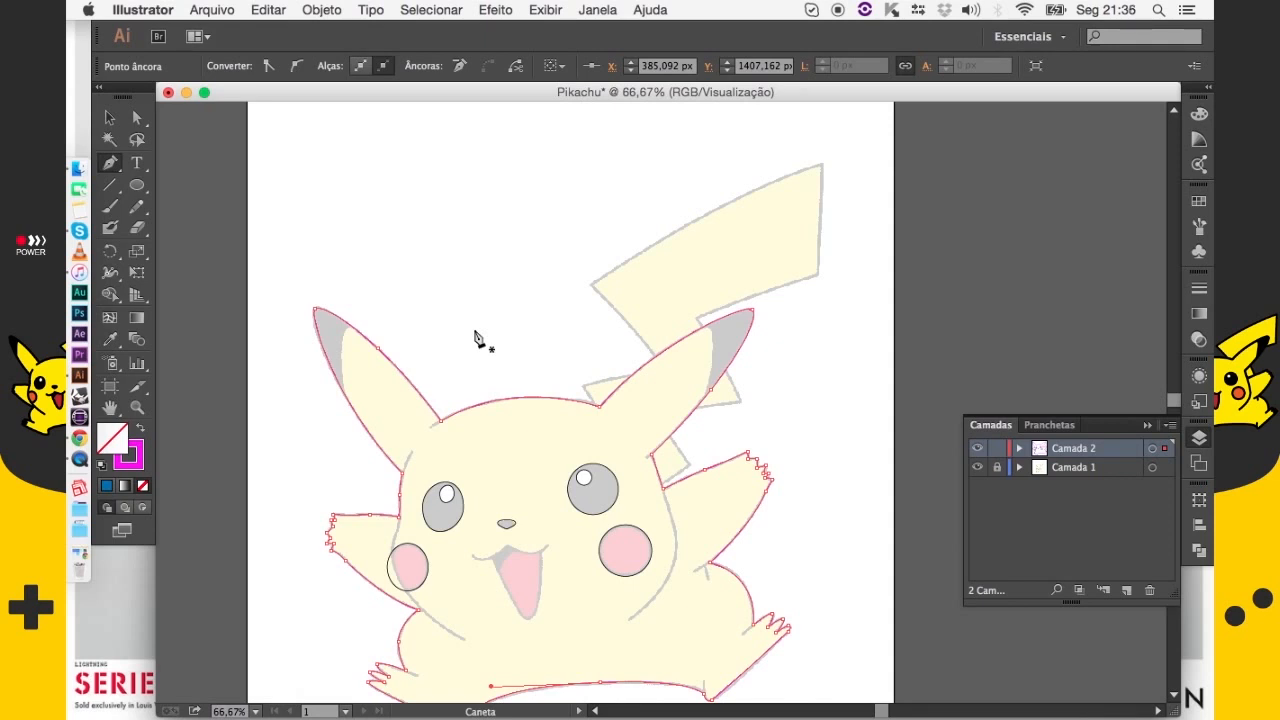
pyautogui.moveTo(676, 262); pyautogui.dragTo(536, 352)
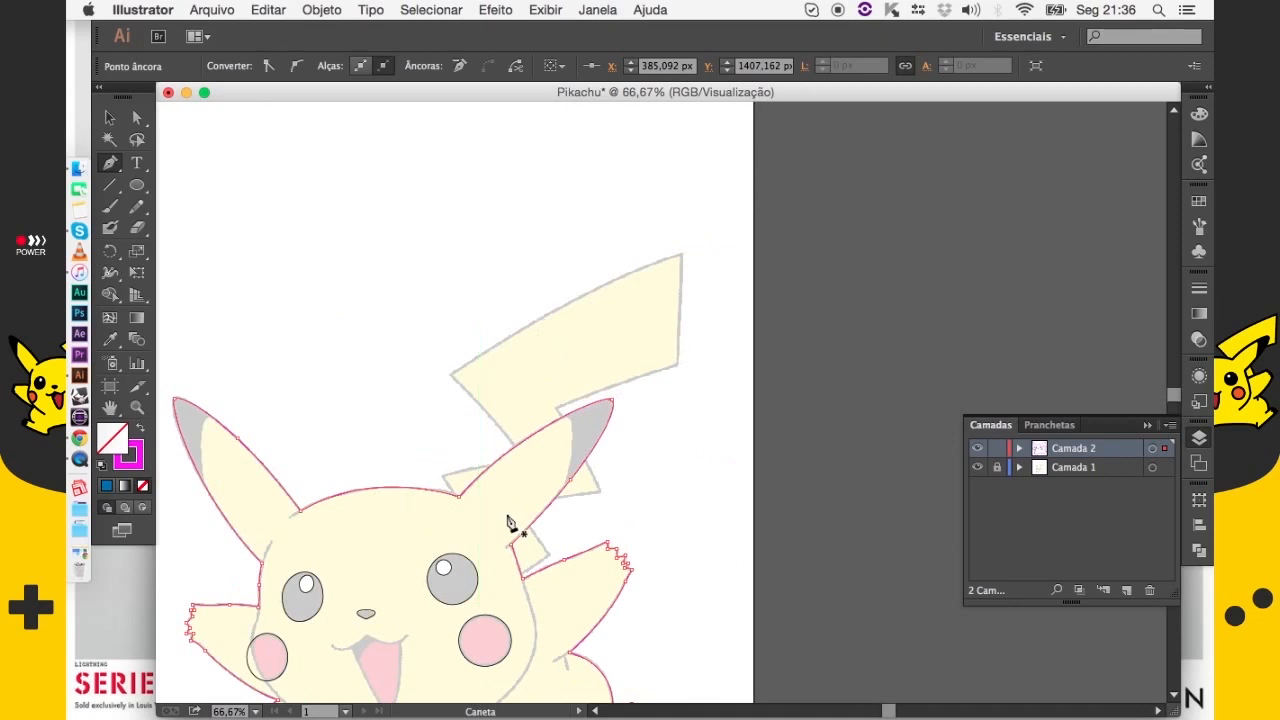
pyautogui.moveTo(434, 229); pyautogui.dragTo(810, 515)
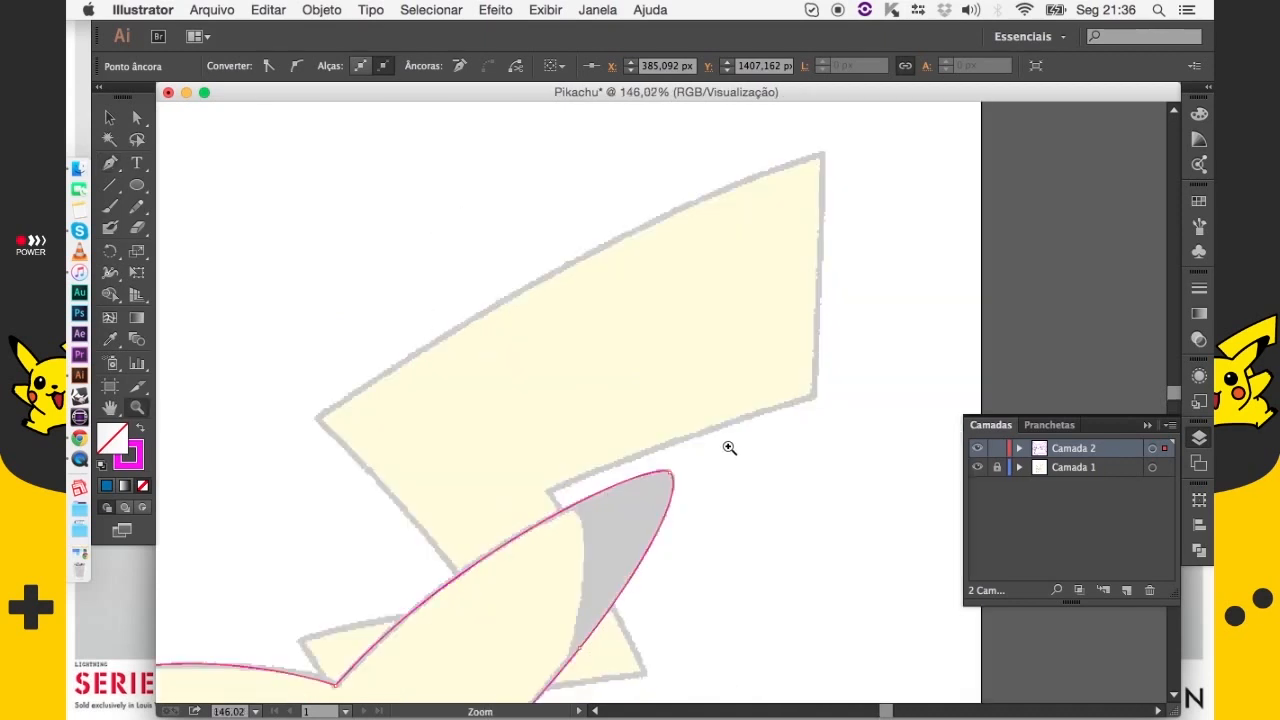
pyautogui.click(814, 399)
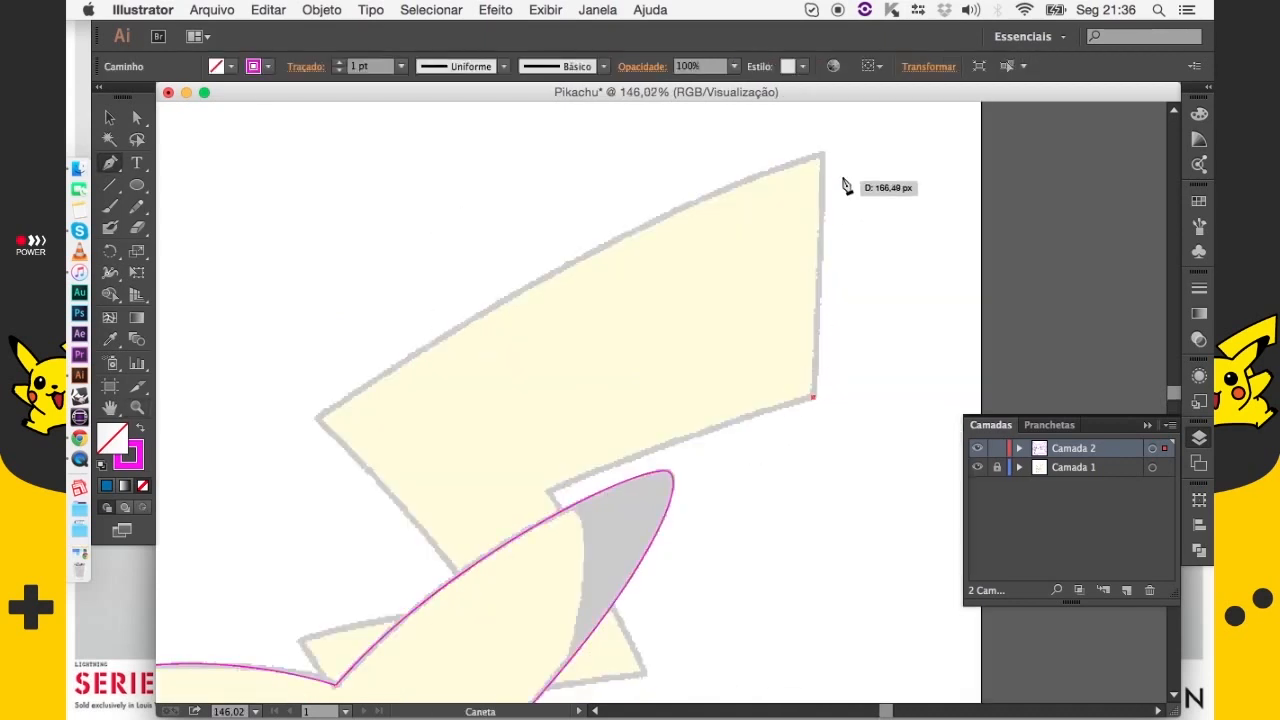
pyautogui.click(822, 156)
pyautogui.moveTo(318, 420); pyautogui.dragTo(212, 600)
pyautogui.click(468, 419)
# Trace the tail's left edge down behind the right ear, and curve the path out to the small corner left of that ear
pyautogui.moveTo(609, 569); pyautogui.dragTo(555, 455)
pyautogui.moveTo(585, 500); pyautogui.dragTo(593, 525)
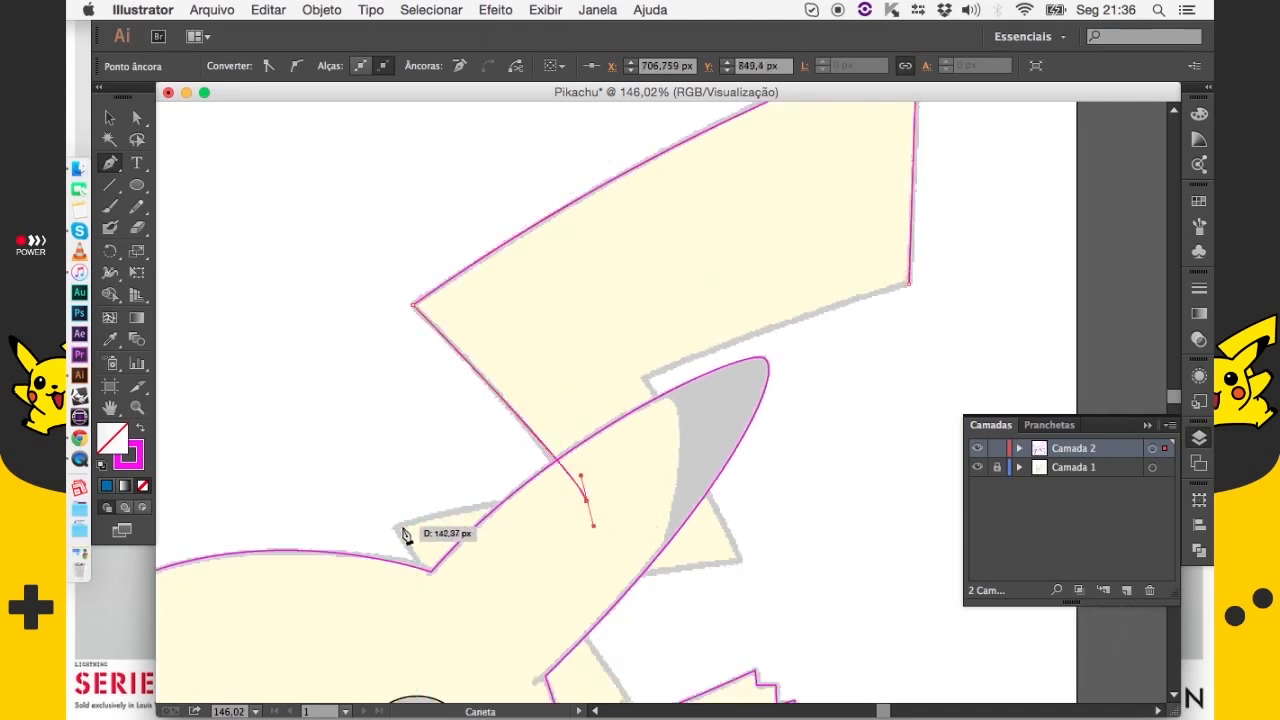
pyautogui.click(585, 500)
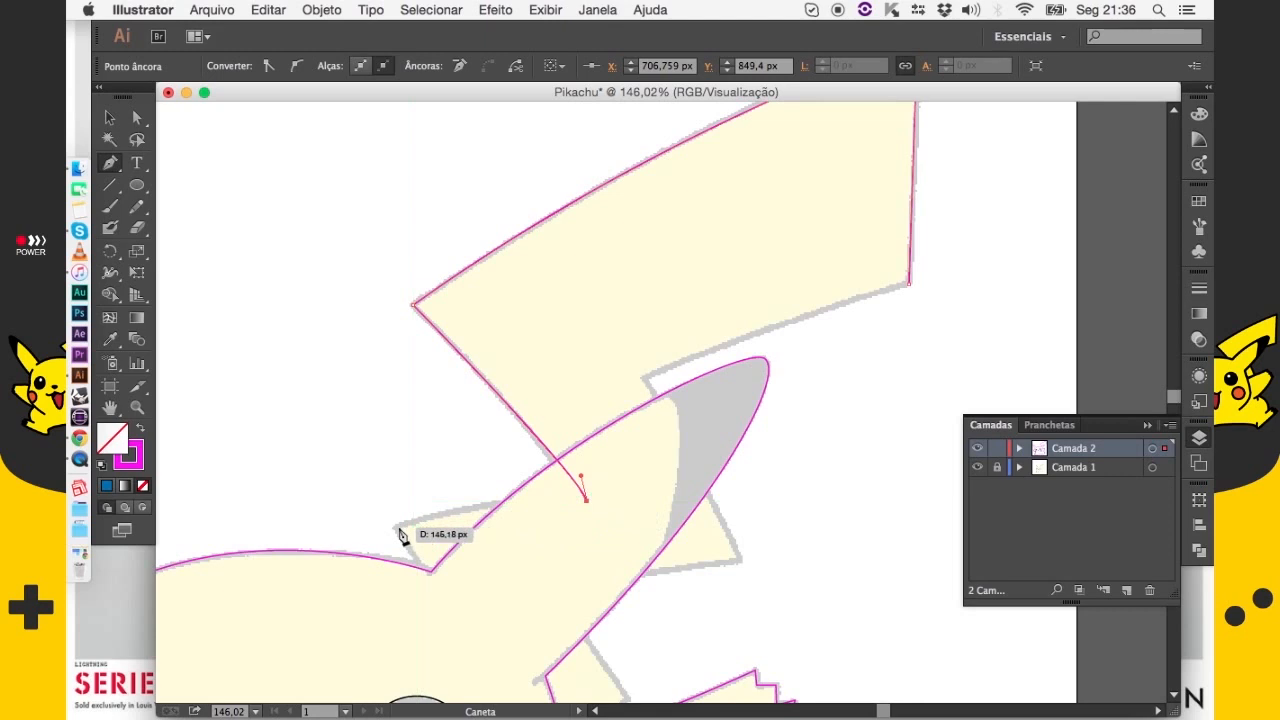
pyautogui.moveTo(398, 528); pyautogui.dragTo(337, 564)
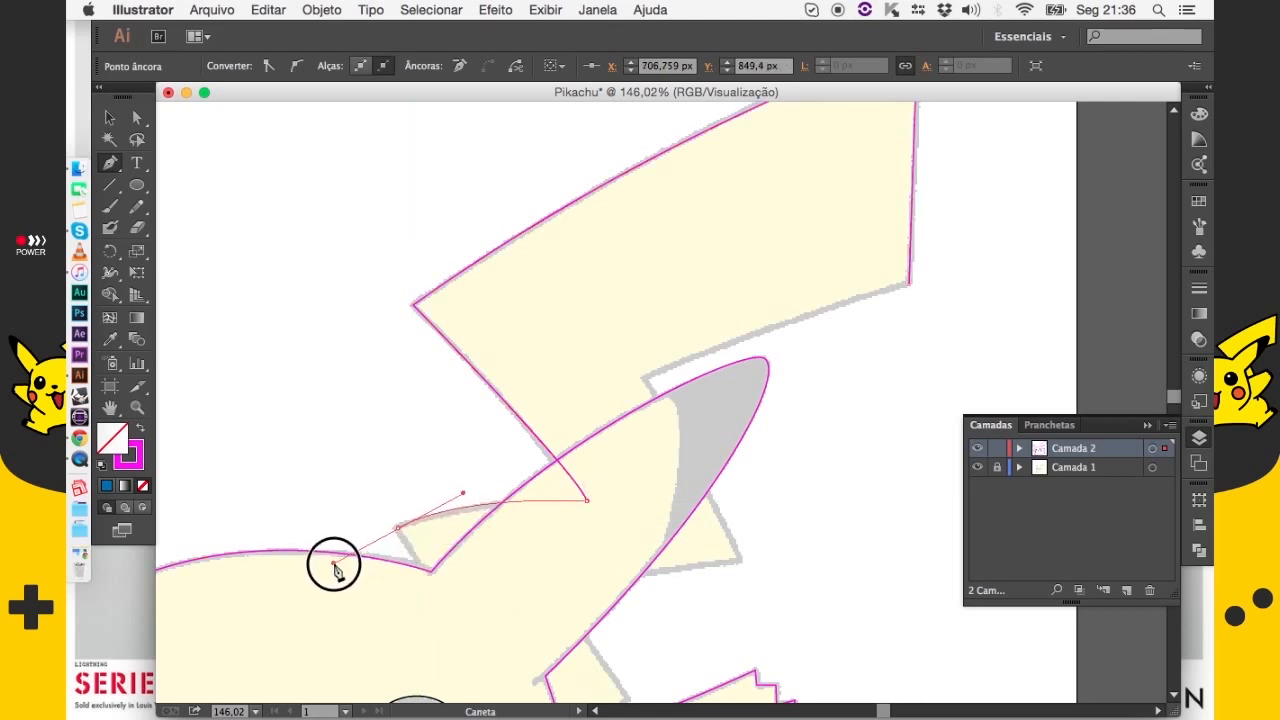
pyautogui.click(398, 528)
# Continue the tail path in straight segments behind the head to the raised arm, and out to the tail base's right corner
pyautogui.click(456, 630)
pyautogui.moveTo(495, 632); pyautogui.dragTo(476, 300)
pyautogui.click(553, 397)
pyautogui.click(613, 351)
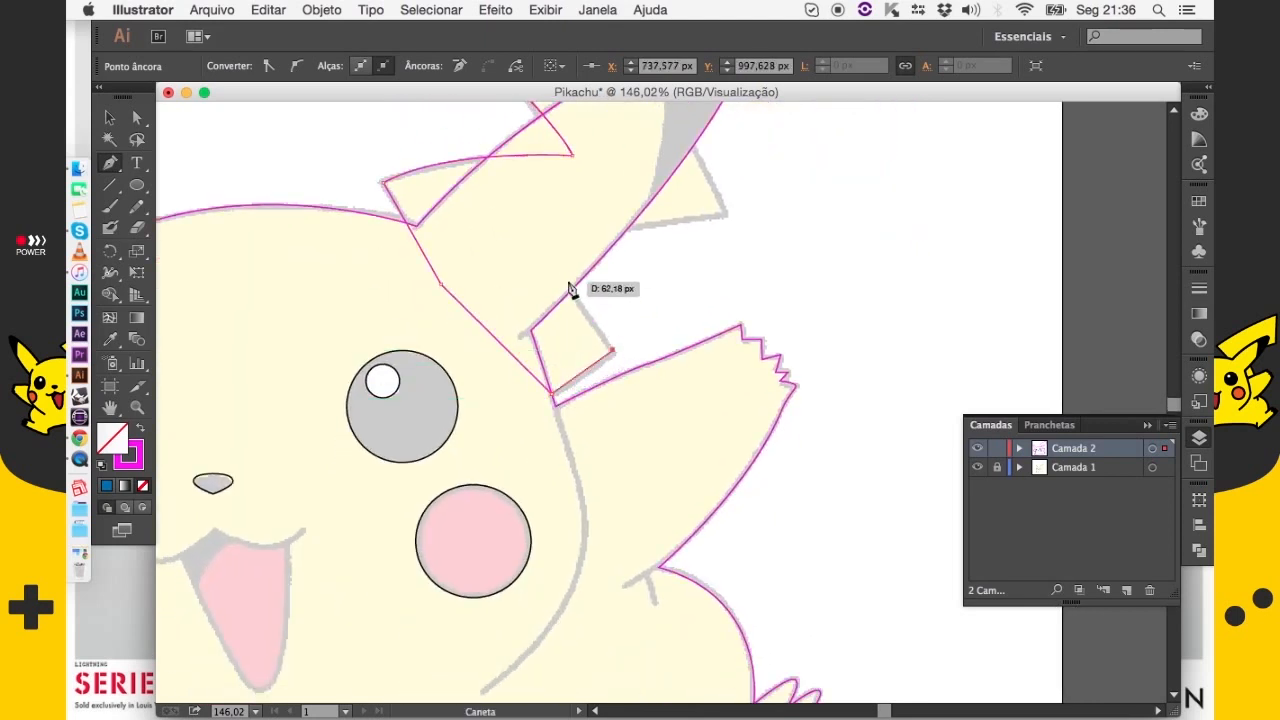
# Trace the tail's right-hand zigzag up behind the ear and close the path at the outer end's lower-right corner
pyautogui.scroll(3, 566, 283)
pyautogui.click(585, 291)
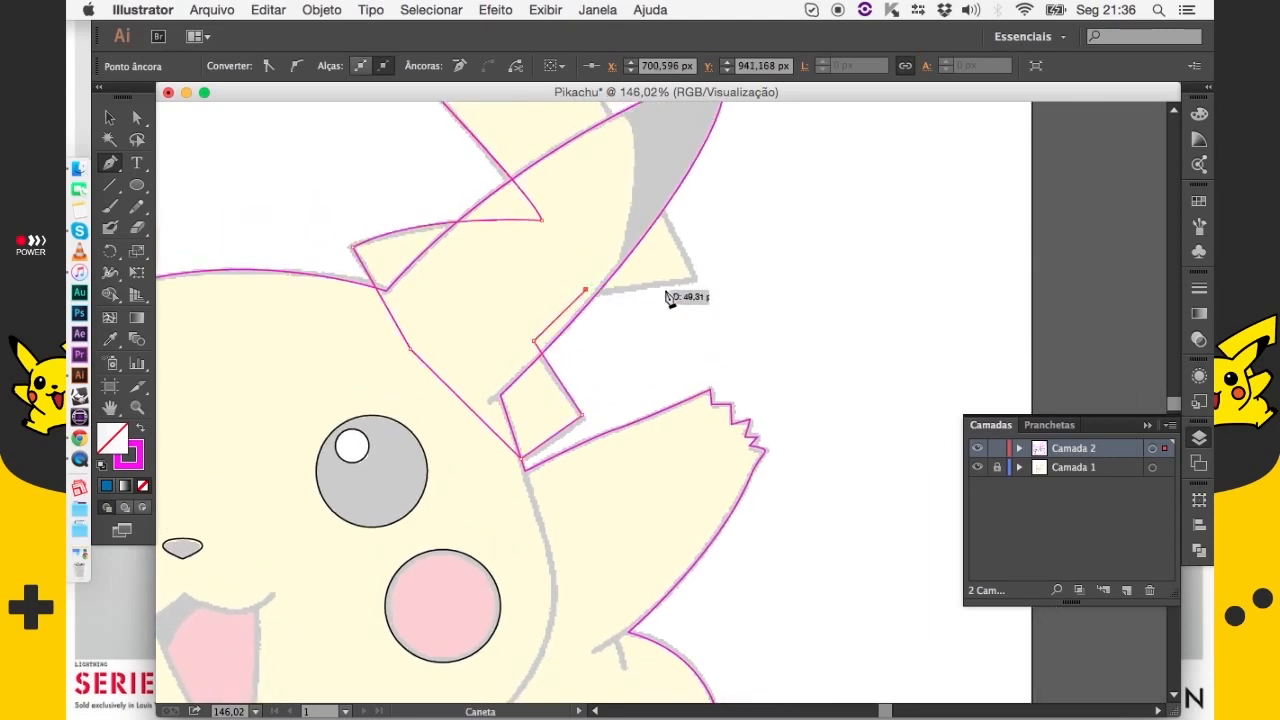
pyautogui.moveTo(656, 184); pyautogui.dragTo(618, 376)
pyautogui.moveTo(560, 289); pyautogui.dragTo(531, 266)
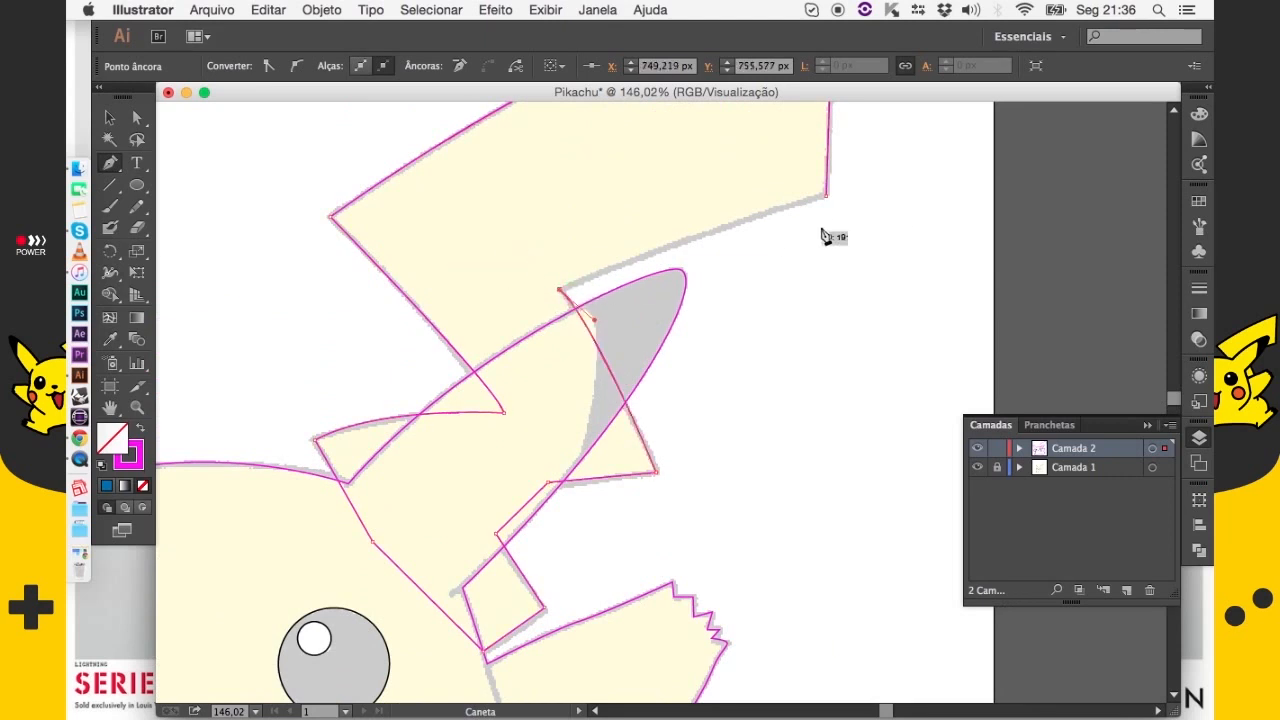
pyautogui.click(838, 201)
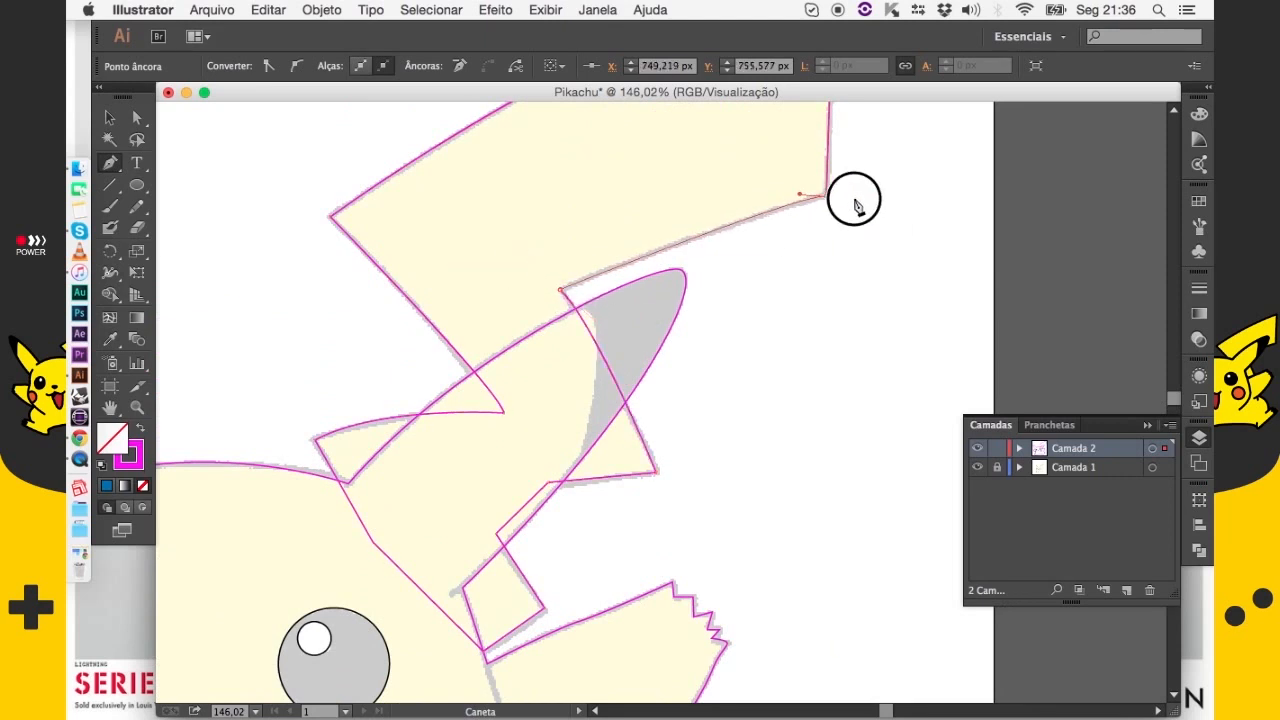
# Start the mouth path at the open mouth's upper-right corner and curve its right side down around the bottom tip
pyautogui.scroll(-5, 771, 423)
pyautogui.hscroll(-2, 771, 423)
pyautogui.scroll(-4, 762, 358)
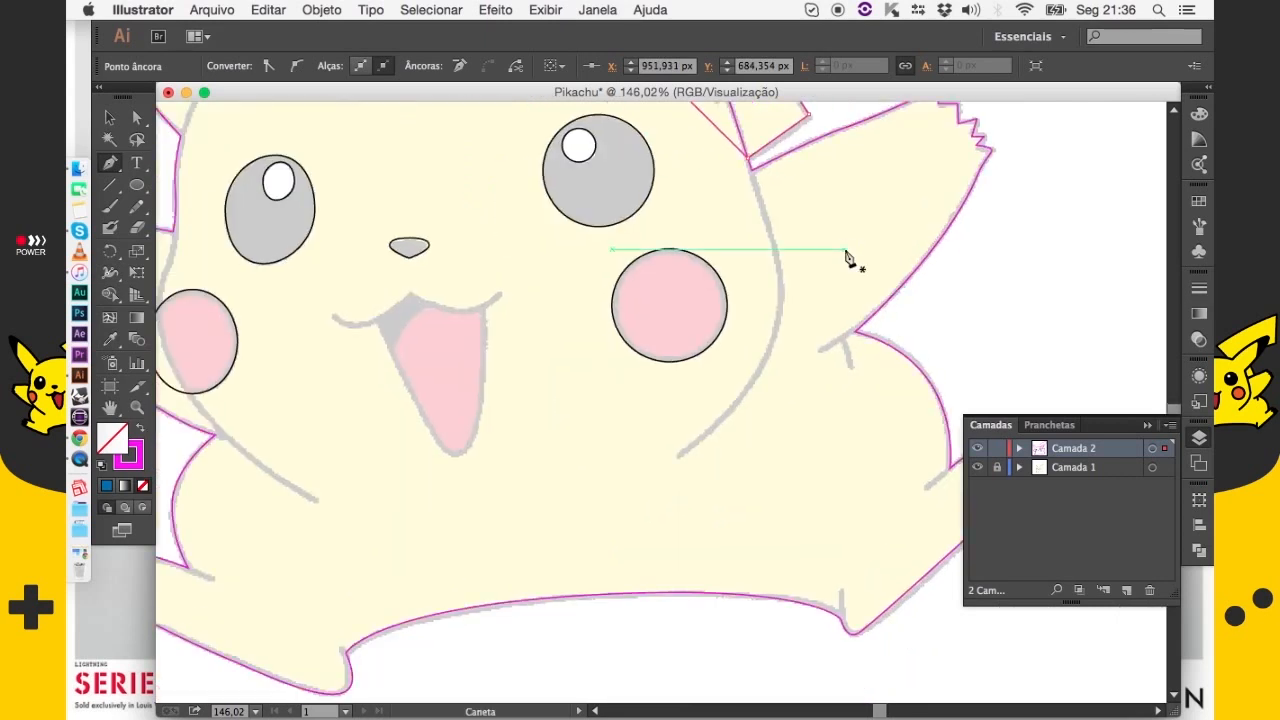
pyautogui.moveTo(727, 399); pyautogui.dragTo(686, 371)
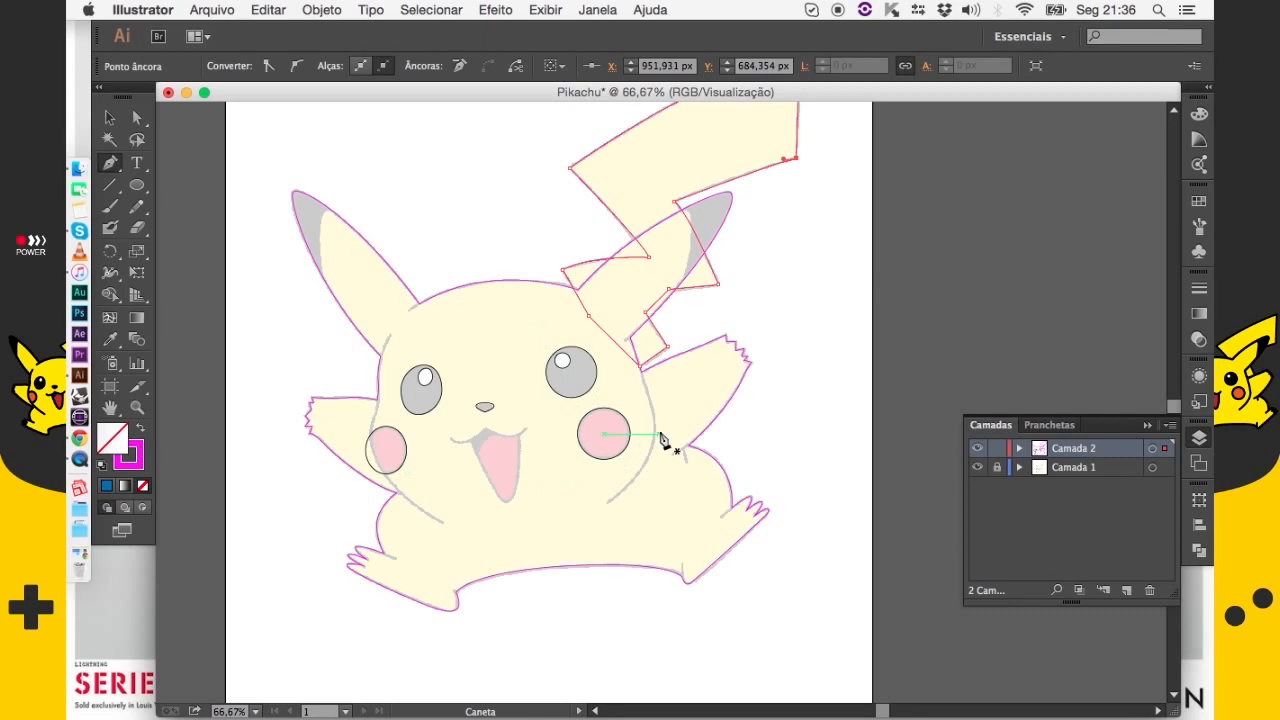
pyautogui.press('z')
pyautogui.moveTo(406, 364); pyautogui.dragTo(611, 541)
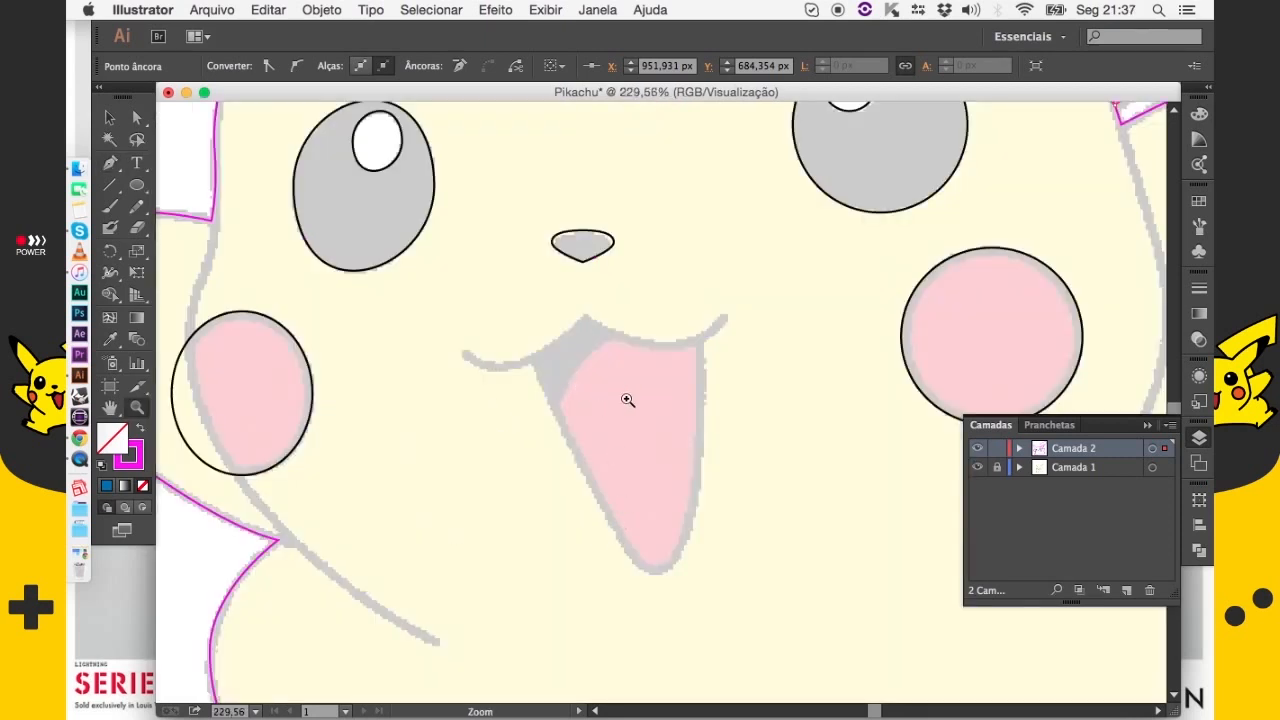
pyautogui.press('p')
pyautogui.moveTo(725, 316); pyautogui.dragTo(690, 362)
pyautogui.press('super+z')
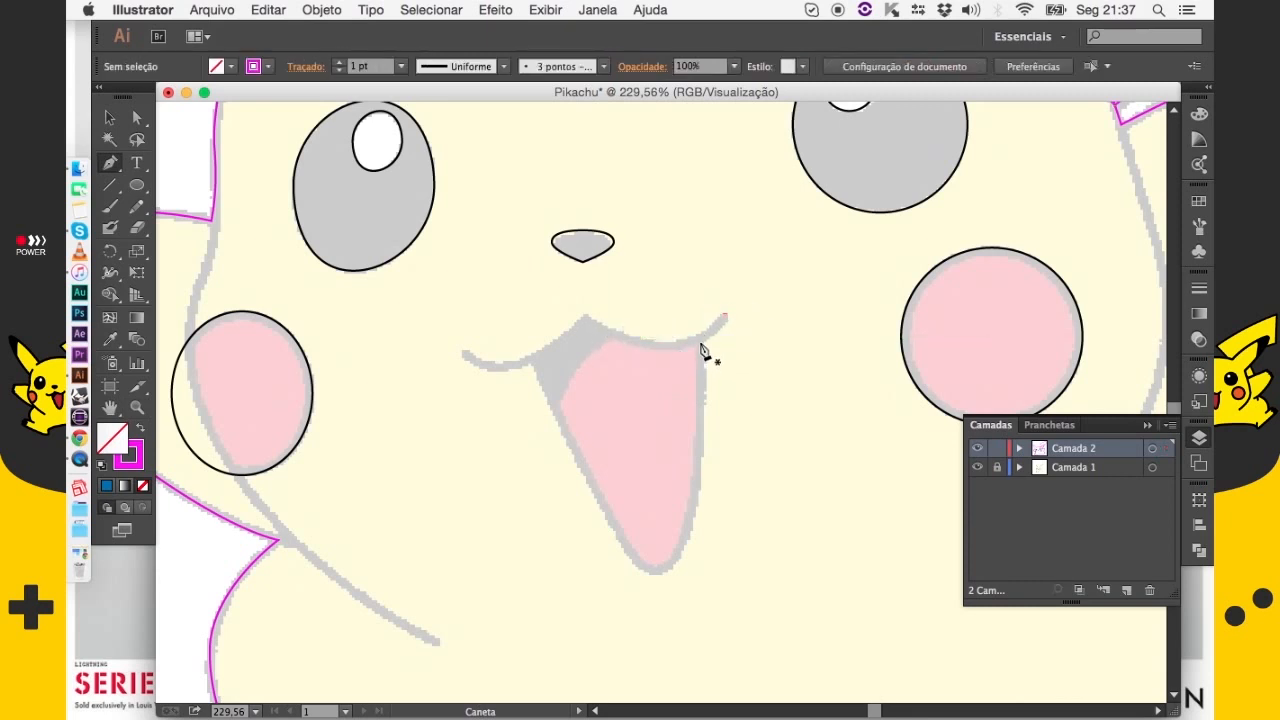
pyautogui.click(700, 343)
pyautogui.moveTo(661, 572); pyautogui.dragTo(613, 598)
# Trace the mouth's left side and upper lip through the central peak, closing the path at the upper-right corner
pyautogui.click(533, 359)
pyautogui.click(584, 306)
pyautogui.moveTo(584, 310); pyautogui.dragTo(586, 314)
pyautogui.click(701, 347)
pyautogui.moveTo(701, 347); pyautogui.dragTo(752, 326)
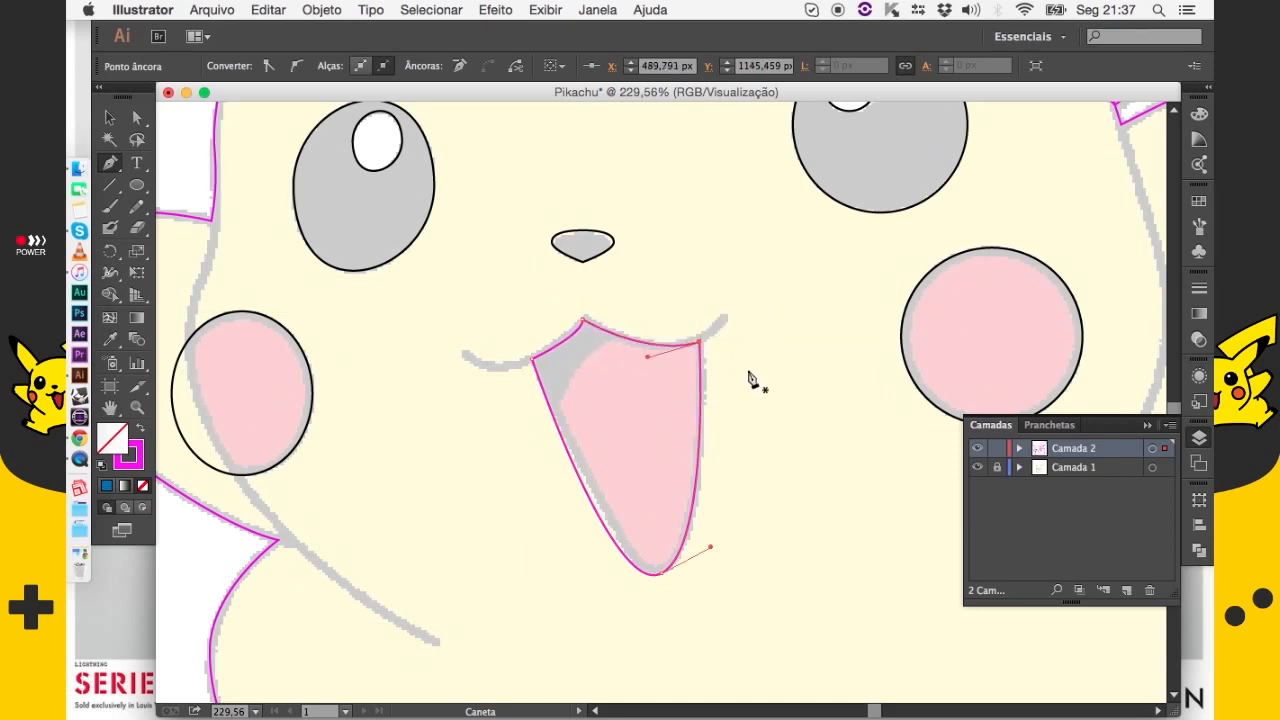
# Move the mouth's upper-left and bottom anchor points inward to match the reference, and deselect the path
pyautogui.press('v')
pyautogui.click(742, 383)
pyautogui.click(594, 512)
pyautogui.press('a')
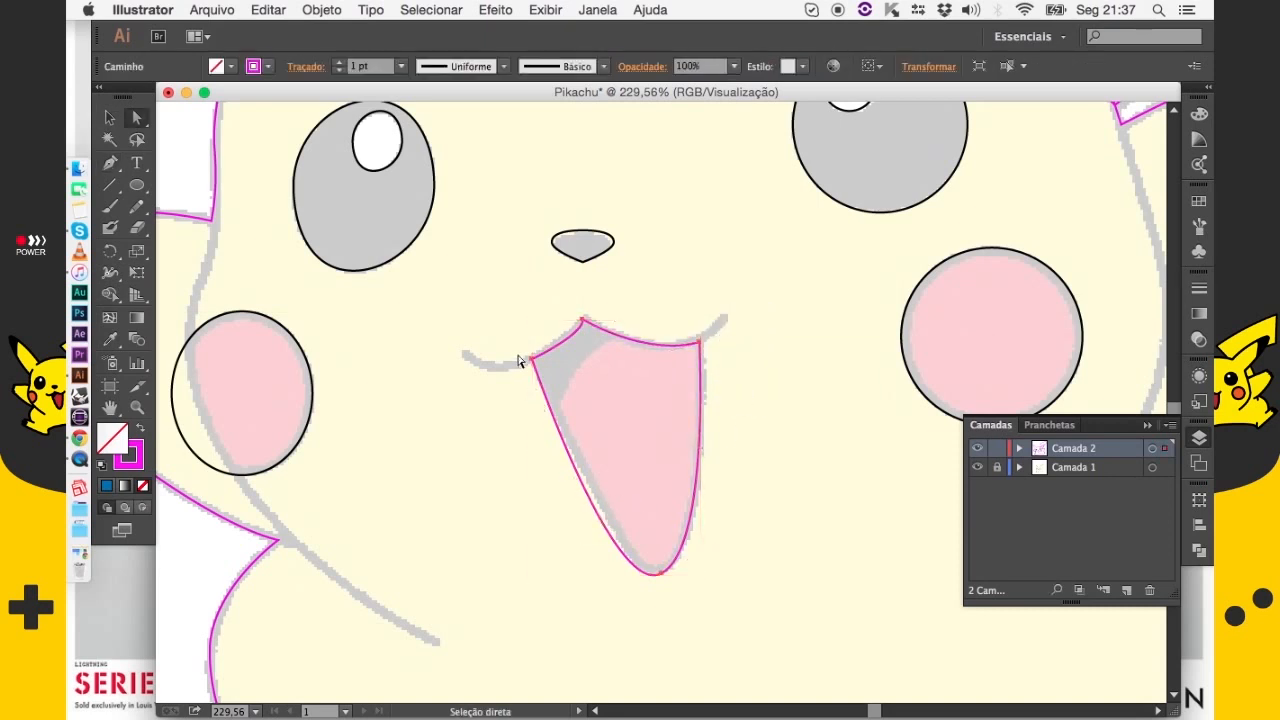
pyautogui.click(533, 361)
pyautogui.moveTo(532, 359); pyautogui.dragTo(539, 355)
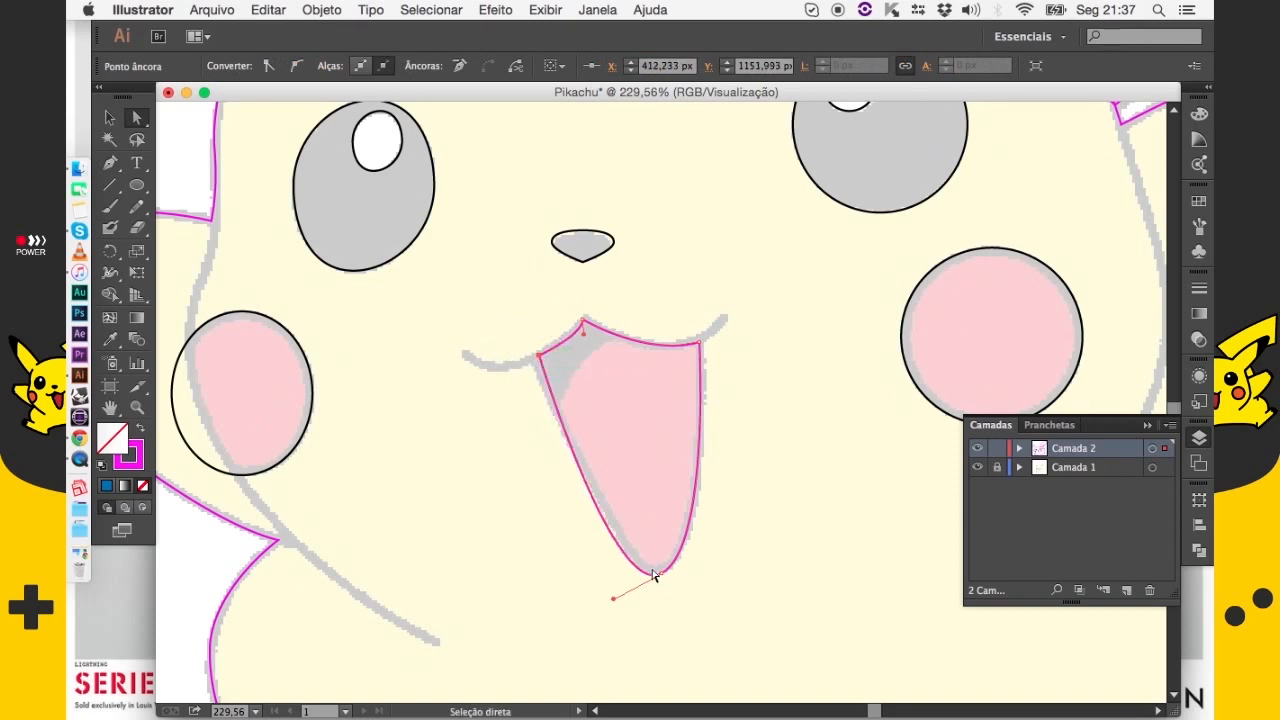
pyautogui.moveTo(660, 578); pyautogui.dragTo(664, 564)
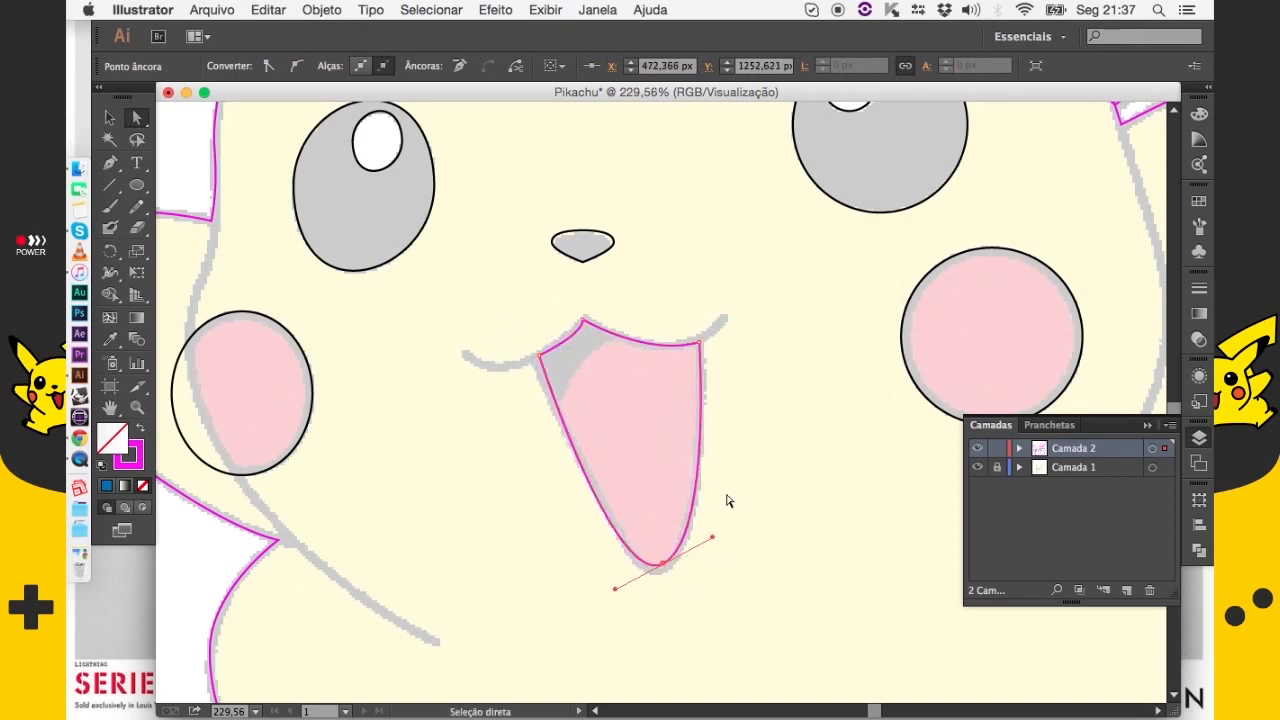
pyautogui.click(728, 501)
# Review the traced body, tail and mouth outlines against the reference
pyautogui.moveTo(728, 501); pyautogui.dragTo(589, 626)
pyautogui.moveTo(583, 402); pyautogui.dragTo(563, 535)
pyautogui.press('super+minus')
pyautogui.press('super+minus')
pyautogui.press('super+minus')
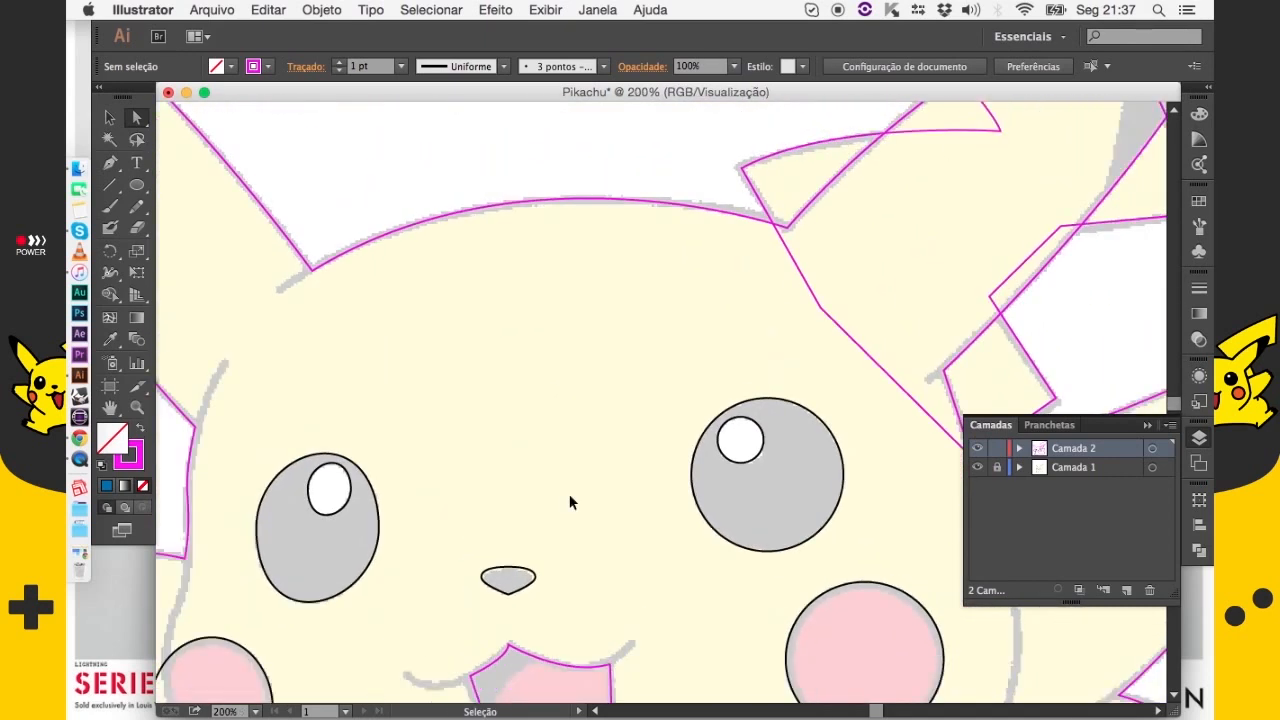
pyautogui.moveTo(557, 466); pyautogui.dragTo(574, 371)
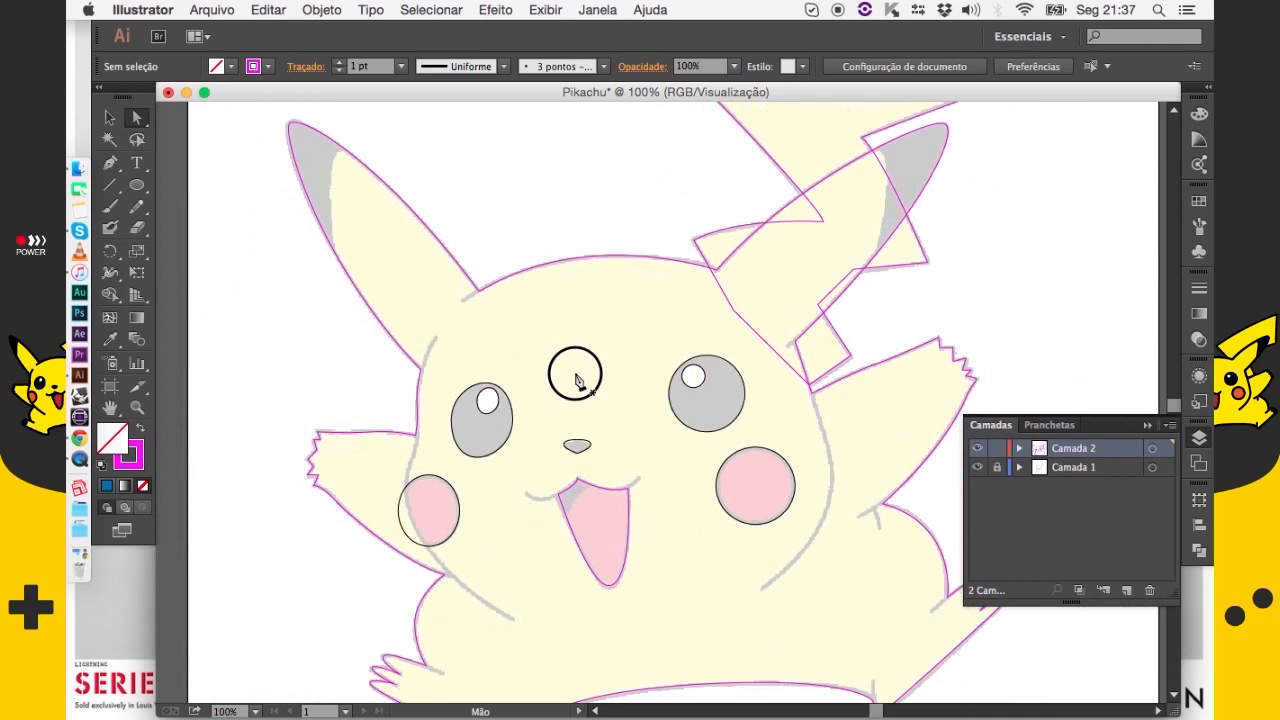
pyautogui.moveTo(557, 463); pyautogui.dragTo(443, 506)
pyautogui.scroll(2, 500, 370)
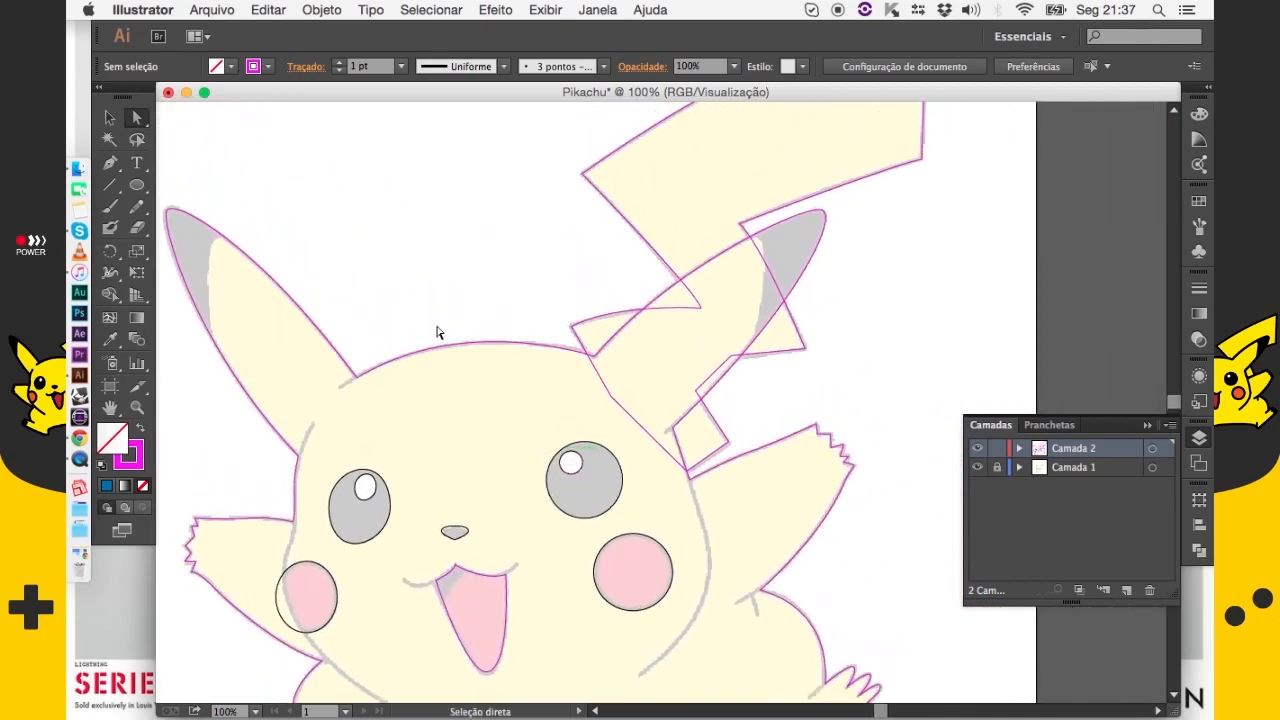
pyautogui.moveTo(686, 582); pyautogui.dragTo(791, 466)
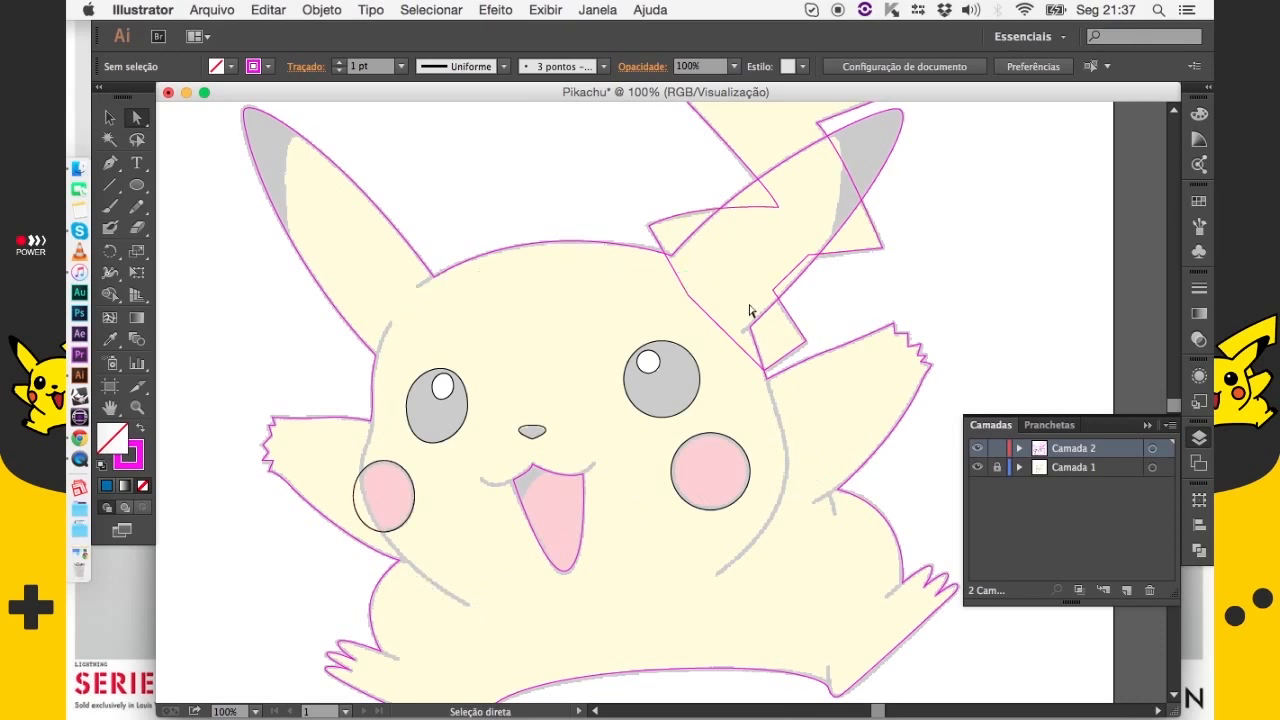
pyautogui.moveTo(763, 542); pyautogui.dragTo(636, 417)
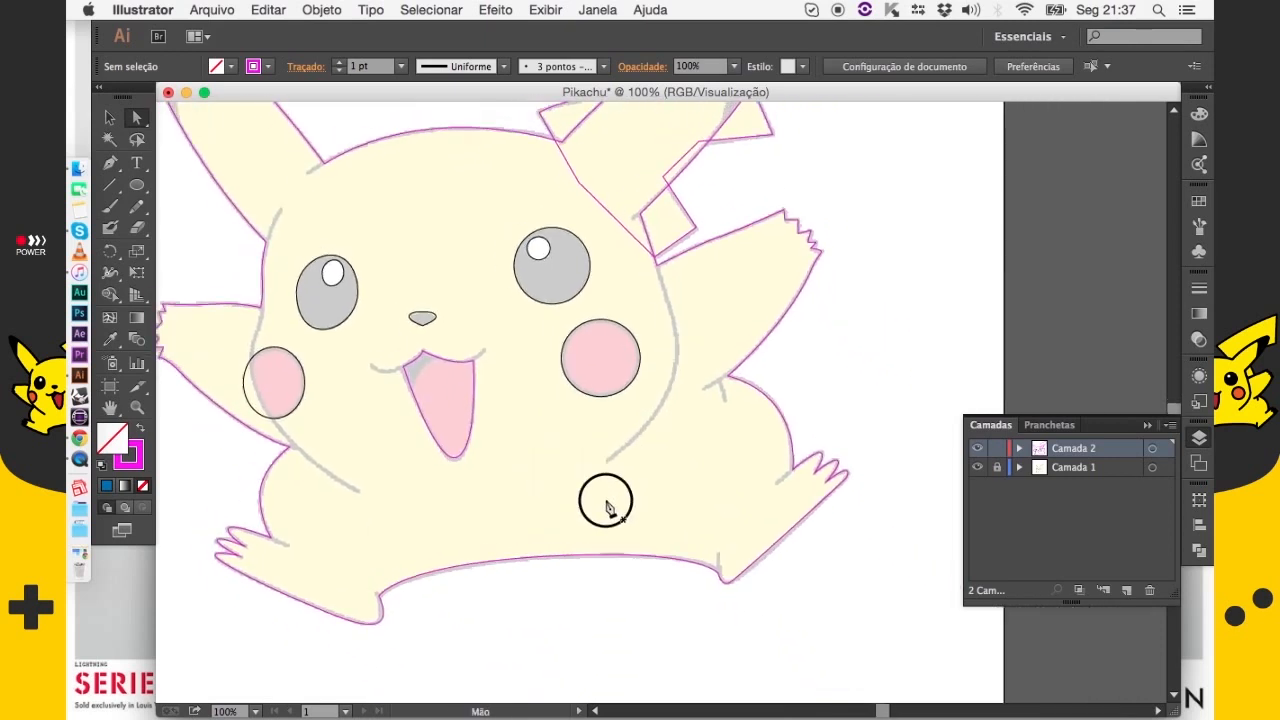
pyautogui.moveTo(571, 480); pyautogui.dragTo(671, 631)
pyautogui.moveTo(643, 443); pyautogui.dragTo(631, 544)
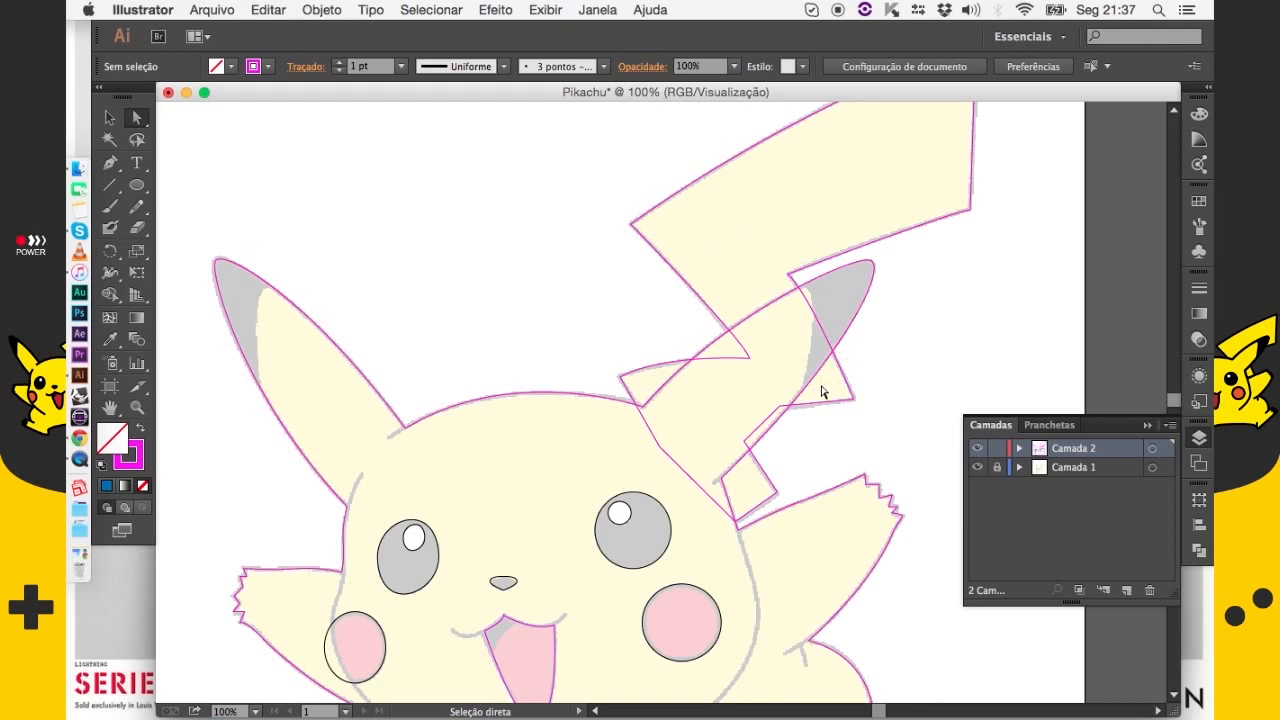
pyautogui.scroll(-5, 629, 306)
pyautogui.moveTo(464, 299); pyautogui.dragTo(520, 467)
pyautogui.moveTo(501, 341); pyautogui.dragTo(559, 416)
pyautogui.moveTo(537, 313); pyautogui.dragTo(570, 385)
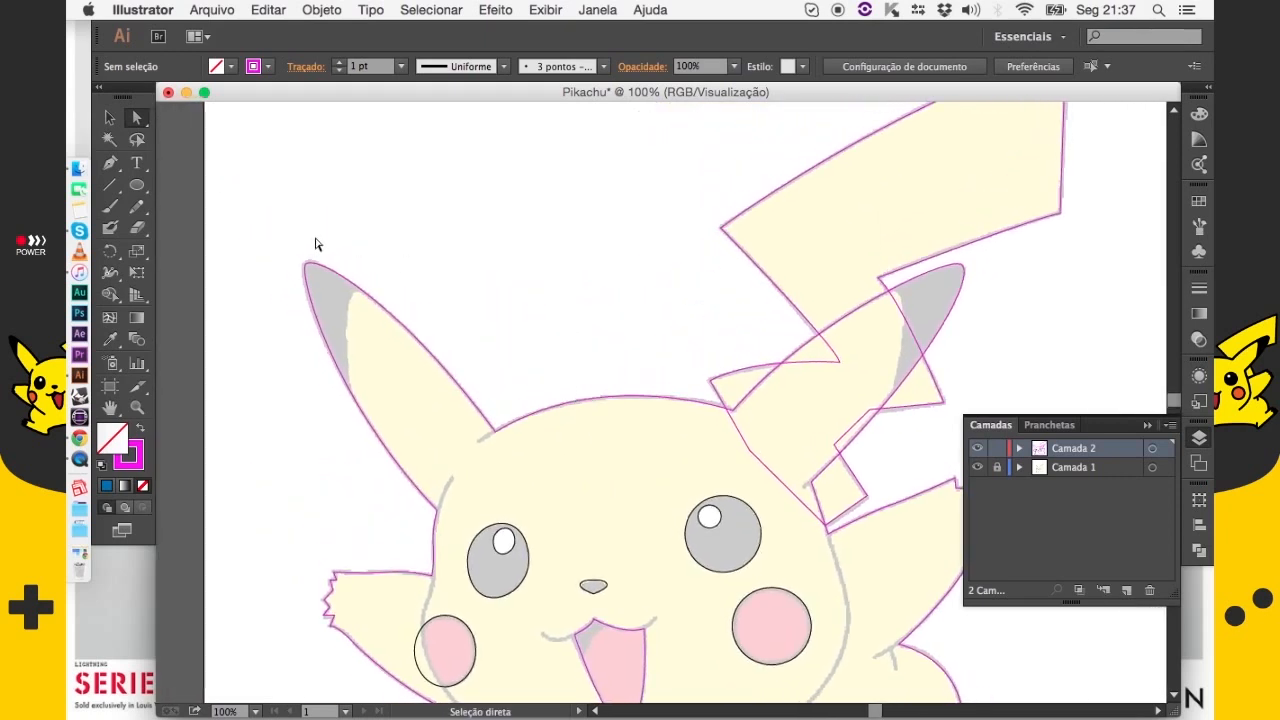
# Start a path outside the left ear's right edge and curve it along the gray tip's inner boundary, past the ear's left edge
pyautogui.press('z')
pyautogui.moveTo(266, 206); pyautogui.dragTo(473, 478)
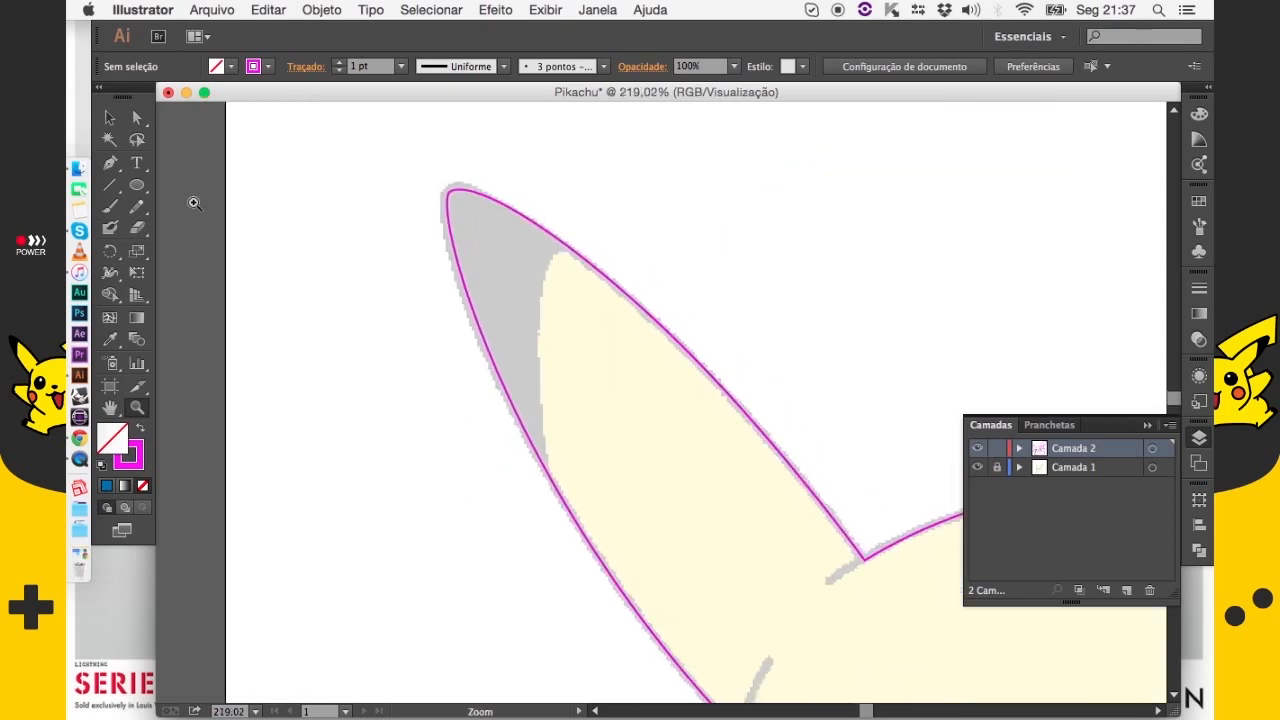
pyautogui.click(110, 163)
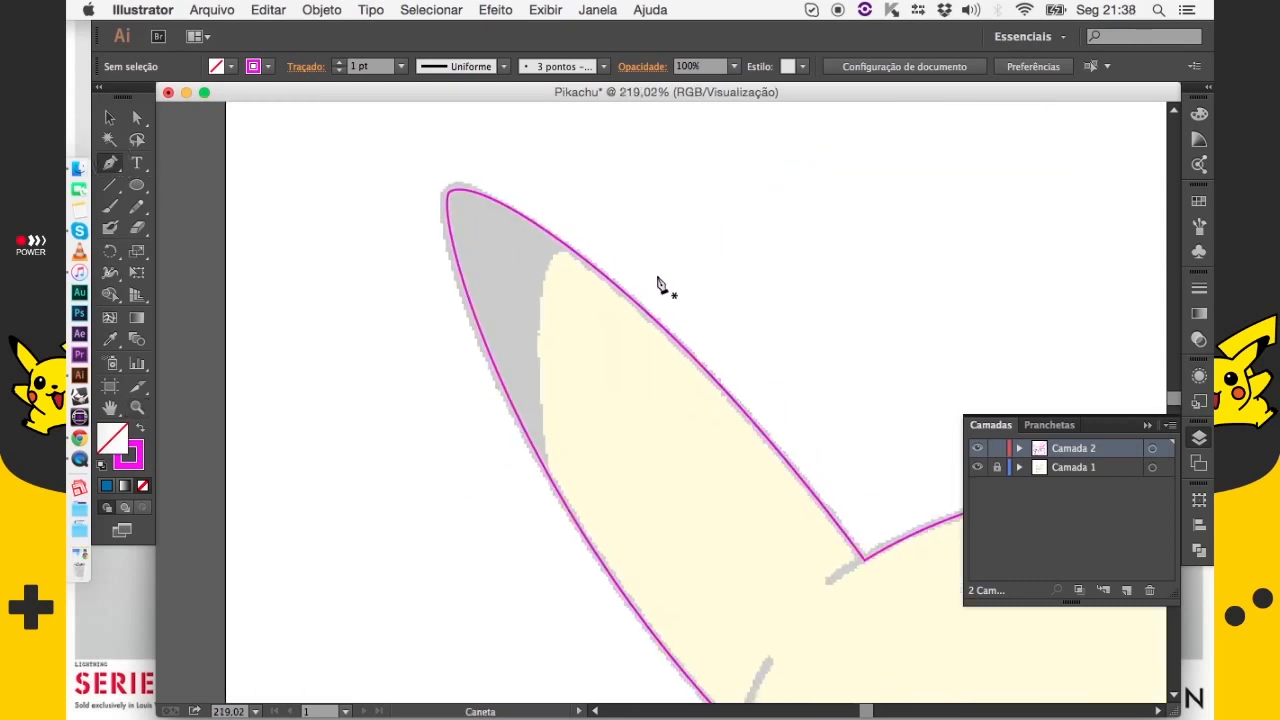
pyautogui.click(633, 274)
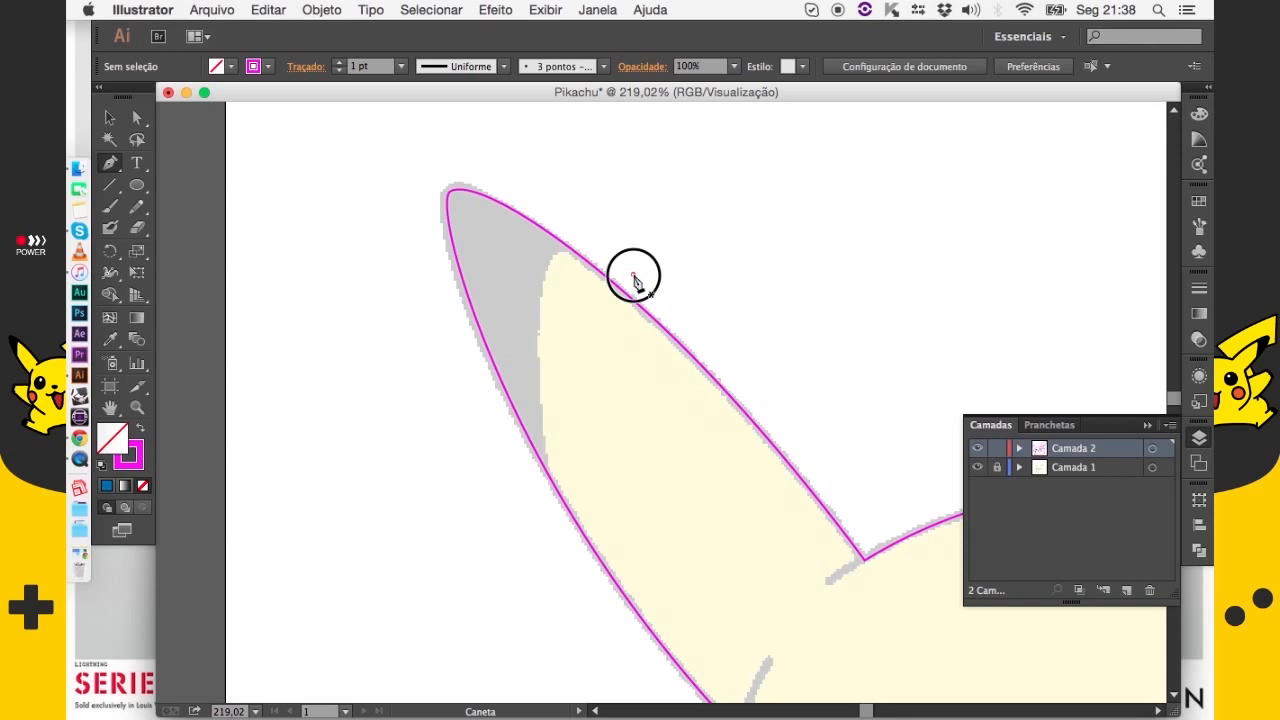
pyautogui.moveTo(573, 241); pyautogui.dragTo(543, 268)
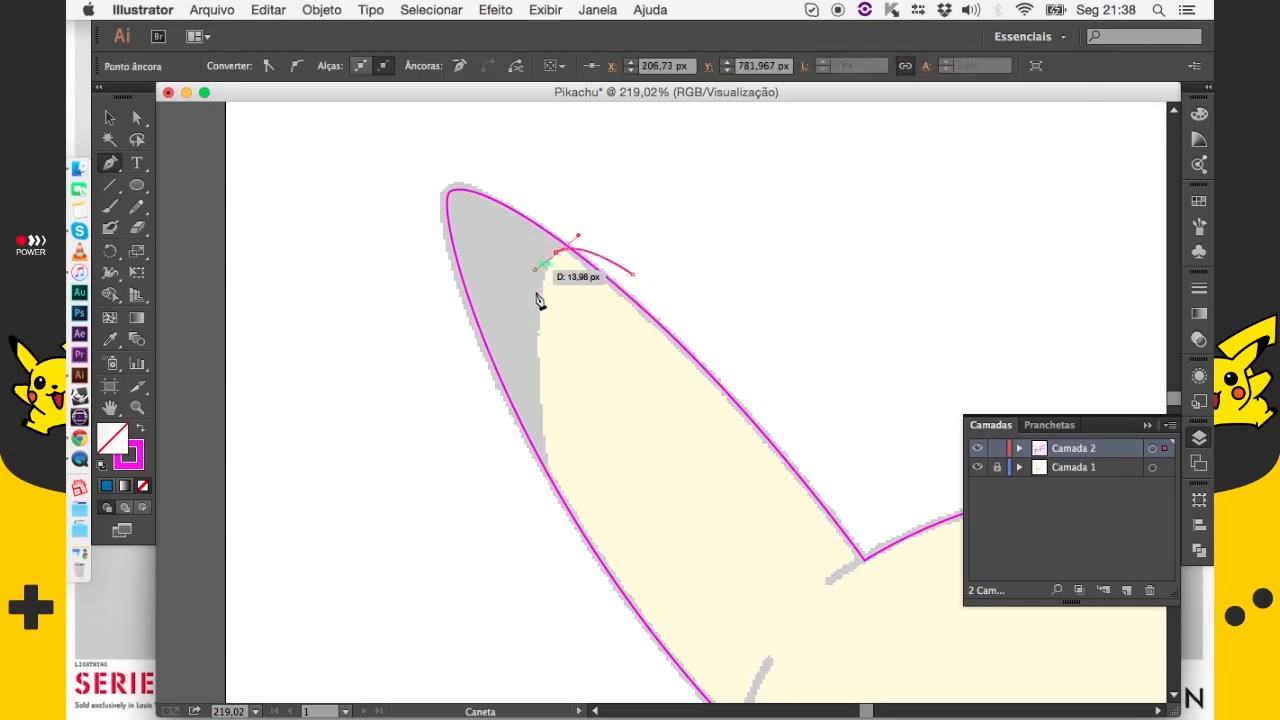
pyautogui.moveTo(556, 545); pyautogui.dragTo(580, 620)
# Enclose the left ear's tip with straight segments well outside the outline and close the shape at its starting point
pyautogui.moveTo(267, 297); pyautogui.dragTo(393, 155)
pyautogui.click(392, 149)
pyautogui.click(660, 138)
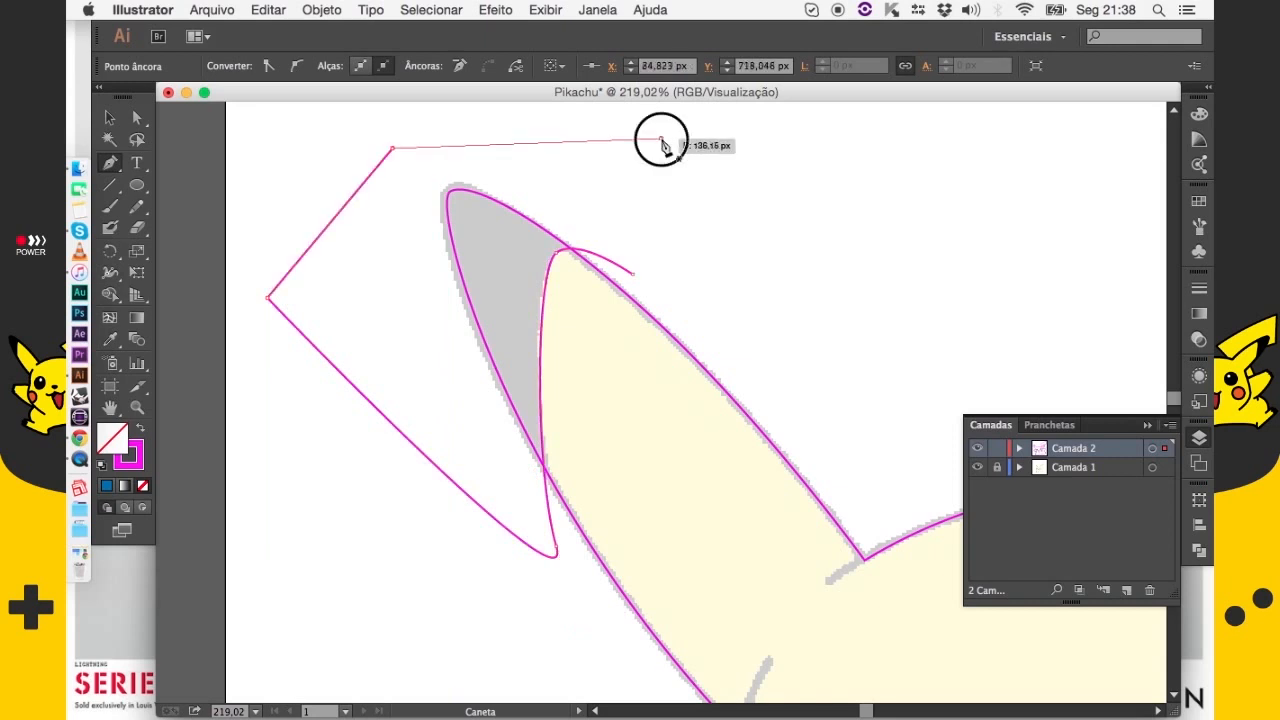
pyautogui.click(633, 273)
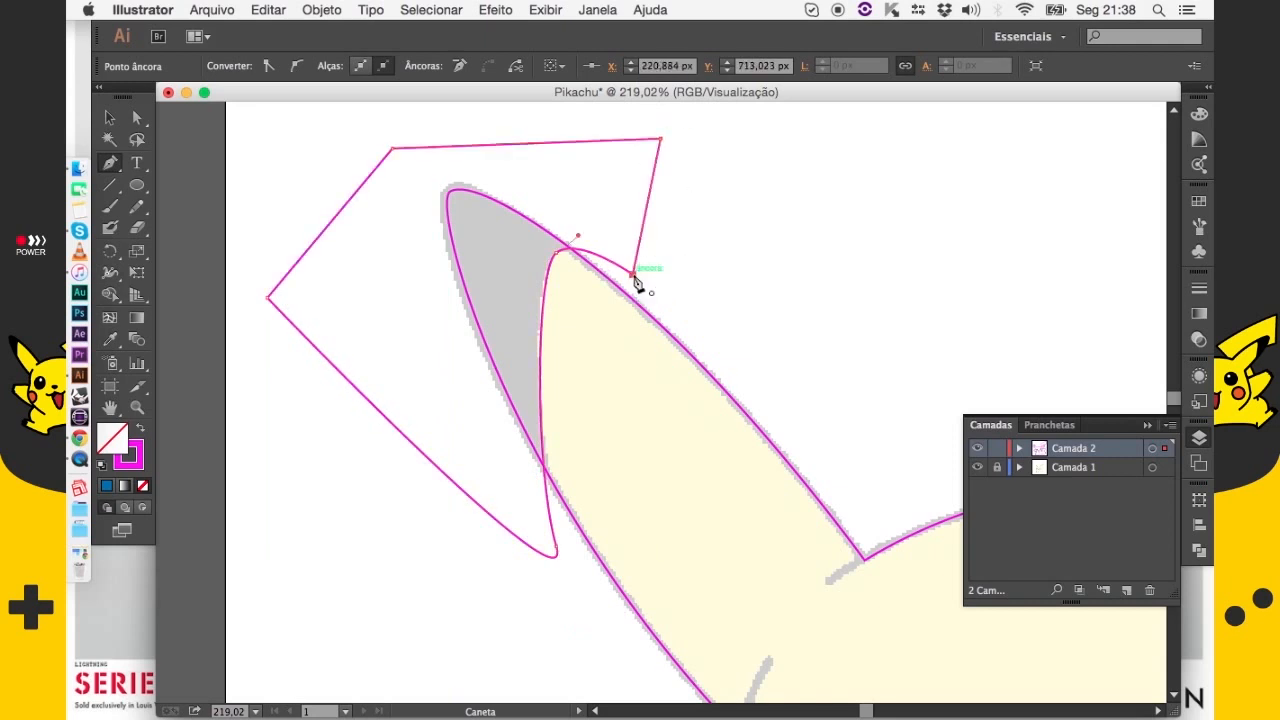
# Select the body outline and duplicate it in place, keeping the copy selected
pyautogui.moveTo(843, 237); pyautogui.dragTo(658, 380)
pyautogui.press('v')
pyautogui.click(663, 341)
pyautogui.moveTo(658, 336); pyautogui.dragTo(678, 365)
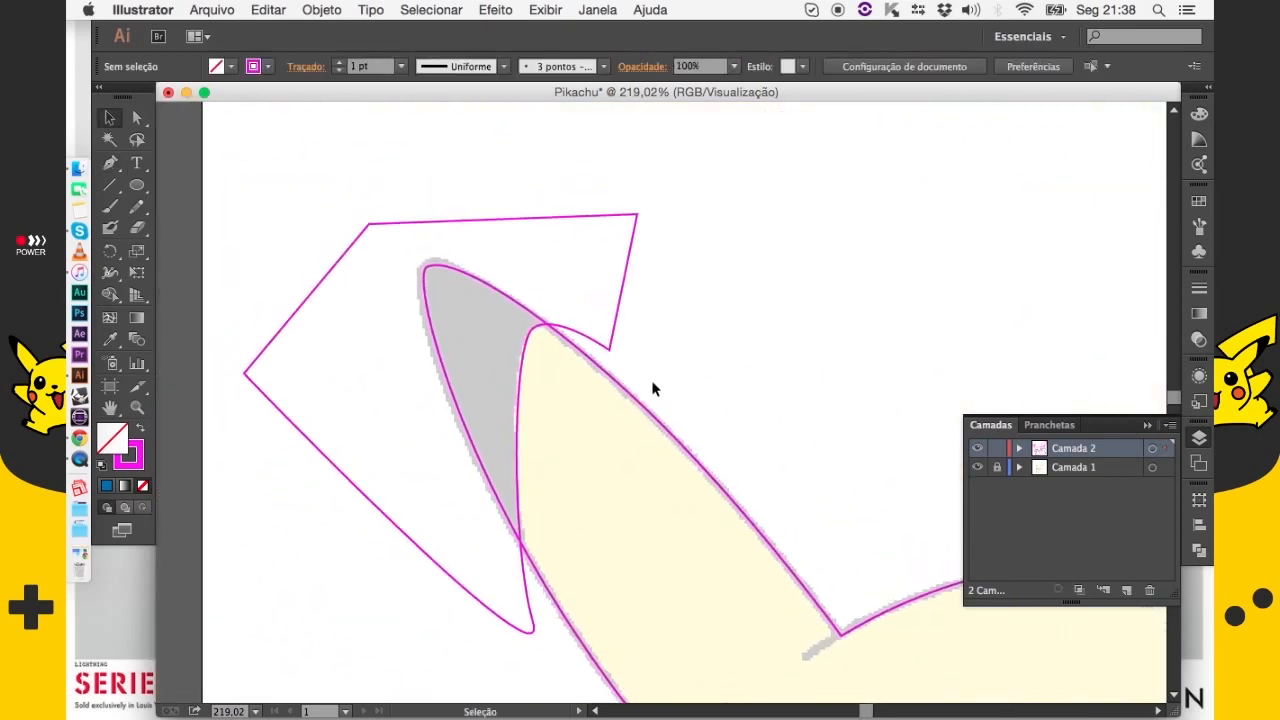
pyautogui.click(647, 406)
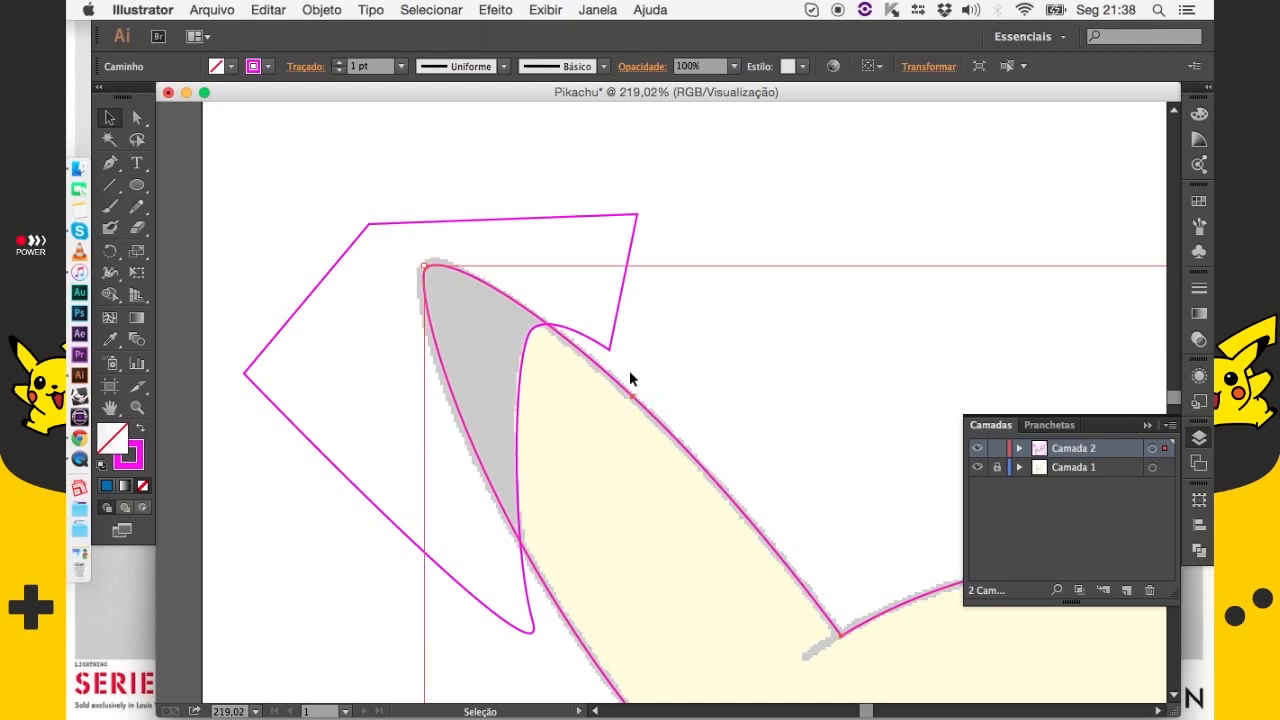
pyautogui.press('a')
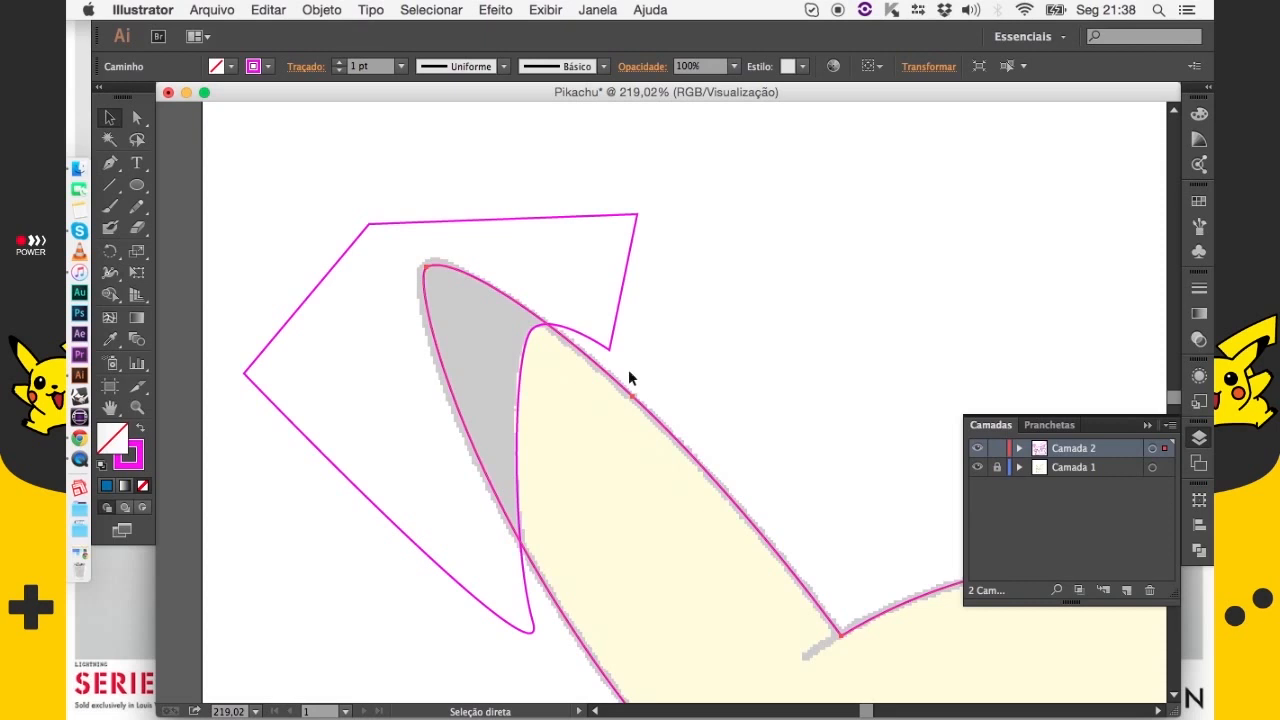
pyautogui.moveTo(650, 435); pyautogui.dragTo(772, 386)
pyautogui.press('super+z')
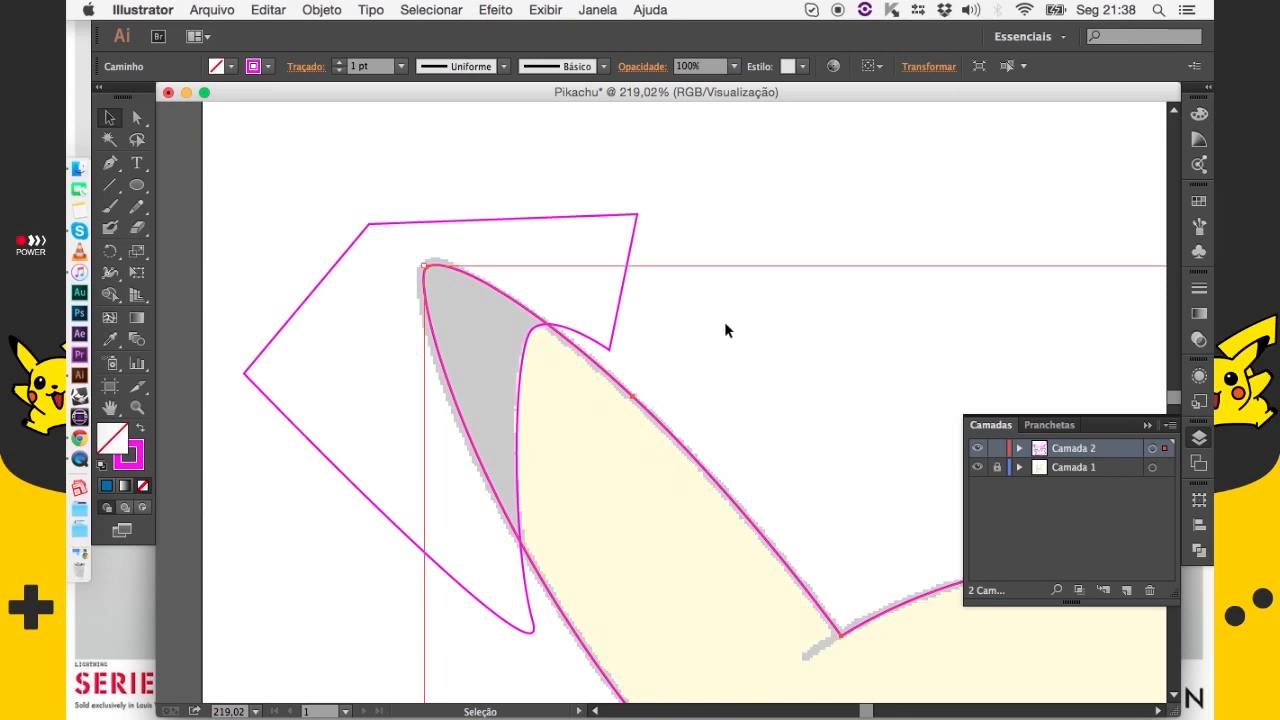
pyautogui.click(629, 343)
pyautogui.click(622, 388)
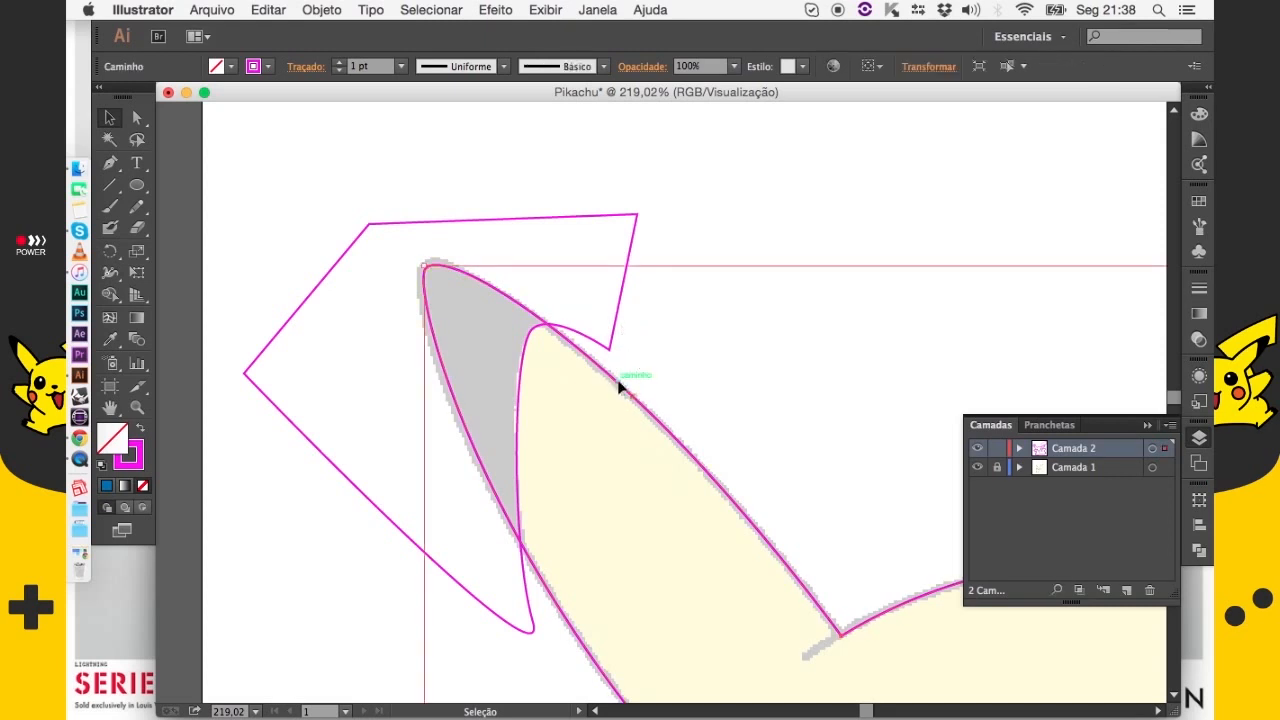
# Add the left ear's enclosing shape to the selection and intersect it with the body copy using Pathfinder, leaving only the ear tip
pyautogui.keyDown('shift'); pyautogui.click(617, 314); pyautogui.keyUp('shift')
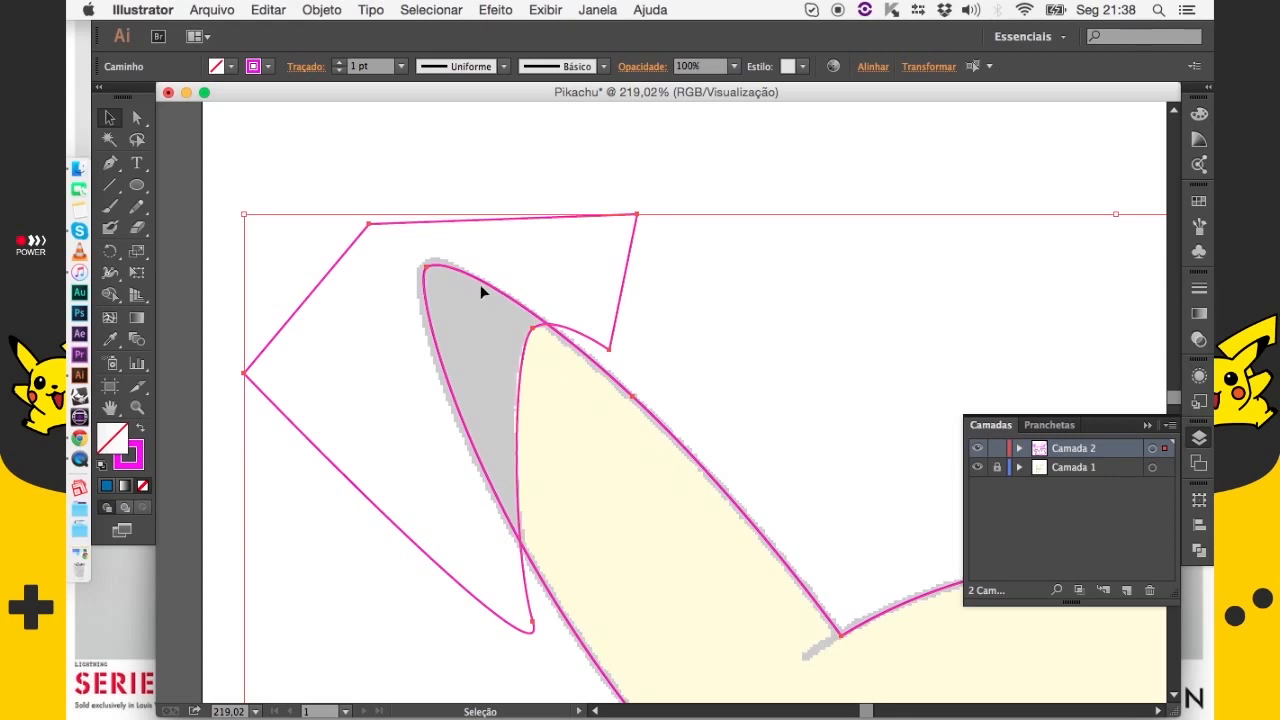
pyautogui.click(598, 10)
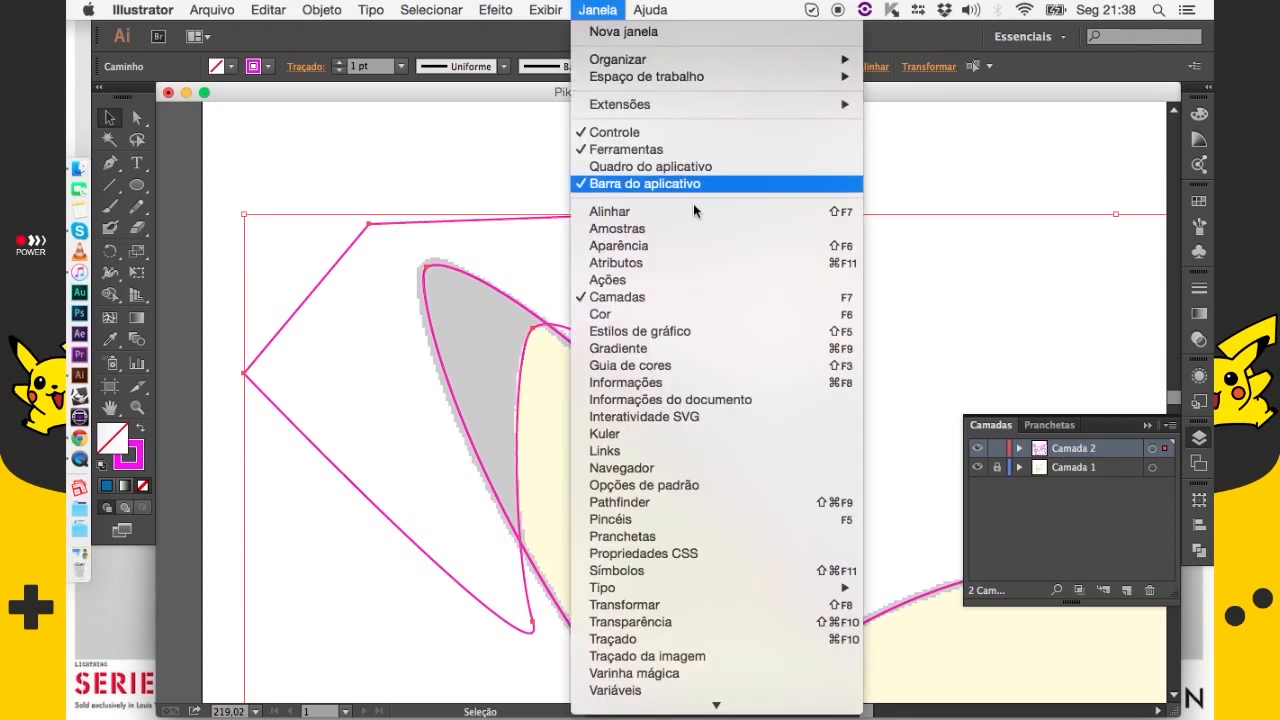
pyautogui.click(733, 505)
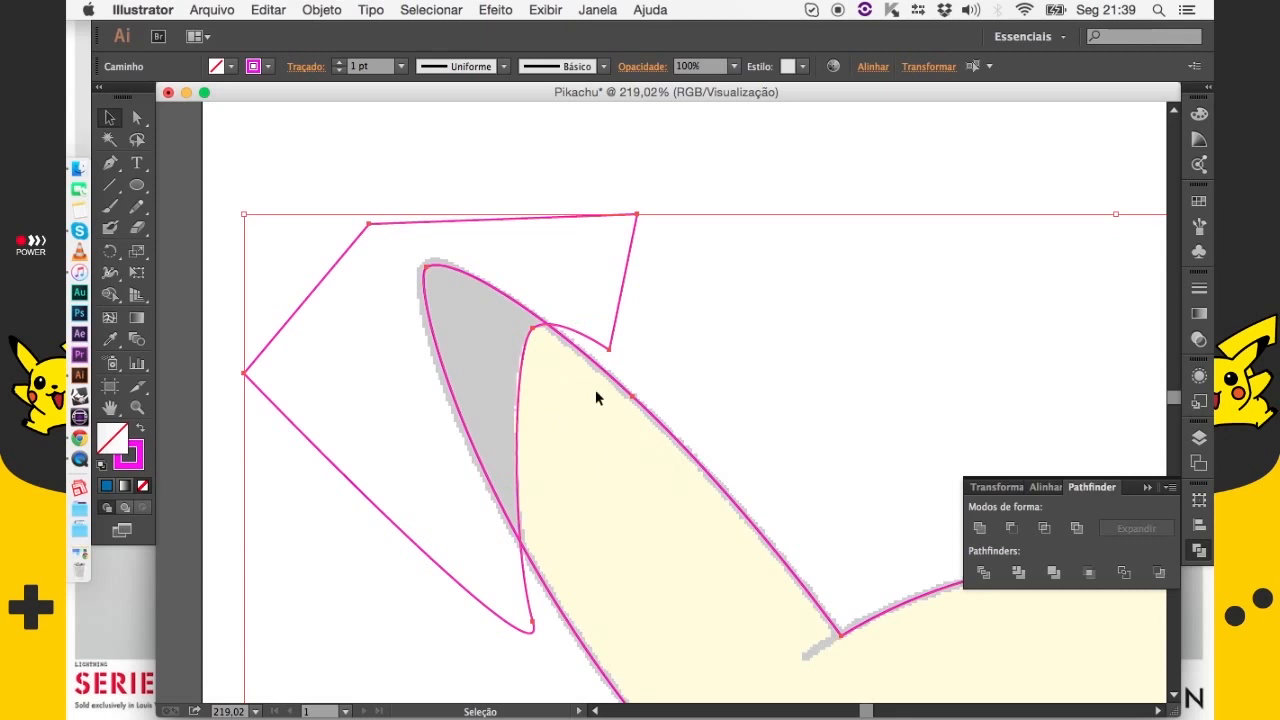
pyautogui.click(1045, 533)
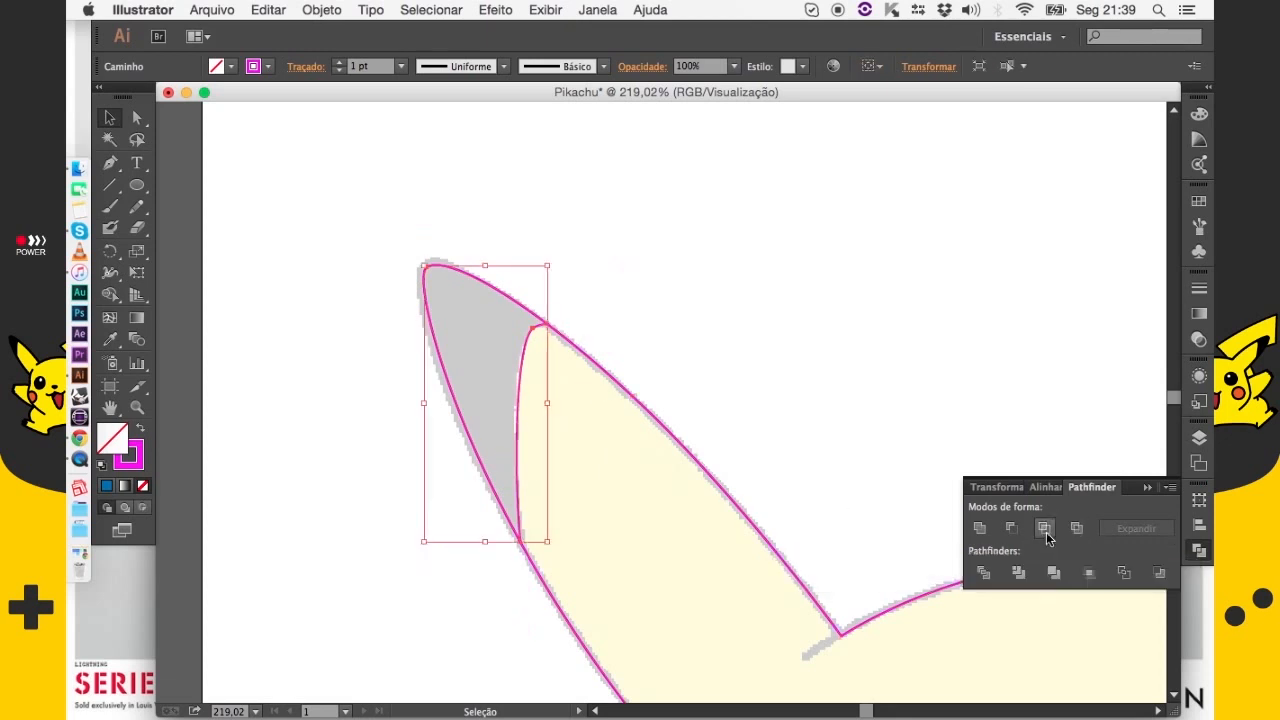
# Try moving the left ear's tip shape off the body outline, and undo the move
pyautogui.click(720, 423)
pyautogui.moveTo(522, 372); pyautogui.dragTo(618, 300)
pyautogui.hotkey('ctrl', 'z')
# Start a path outside the right ear's upper edge and curve it along the gray tip's inner boundary, past the ear's lower edge
pyautogui.moveTo(904, 308); pyautogui.dragTo(512, 420)
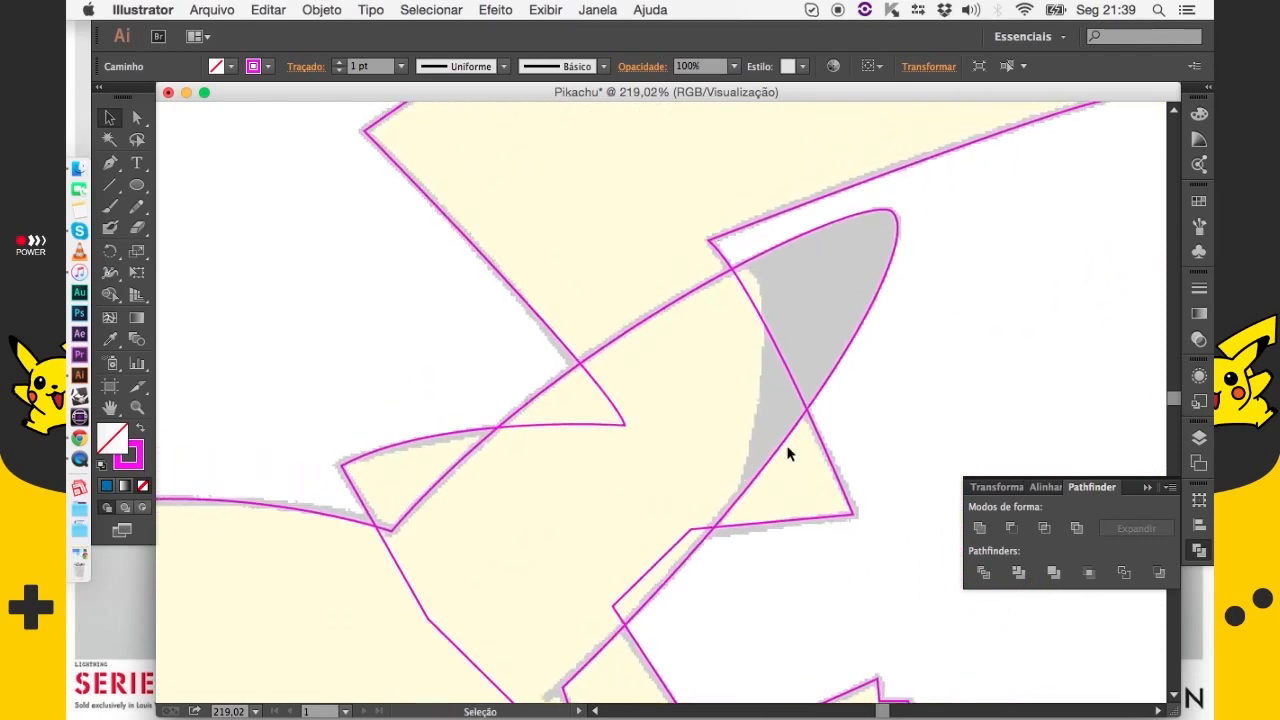
pyautogui.moveTo(894, 384); pyautogui.dragTo(812, 359)
pyautogui.click(110, 164)
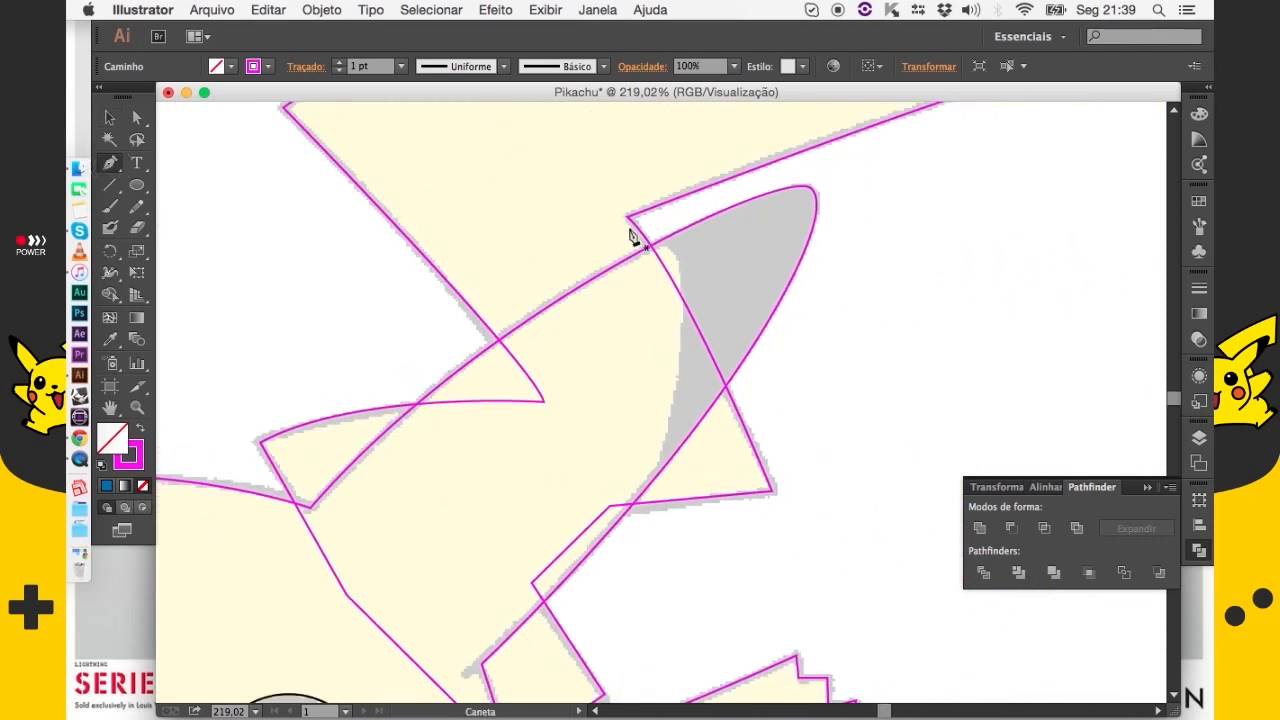
pyautogui.click(574, 246)
pyautogui.moveTo(675, 261); pyautogui.dragTo(689, 323)
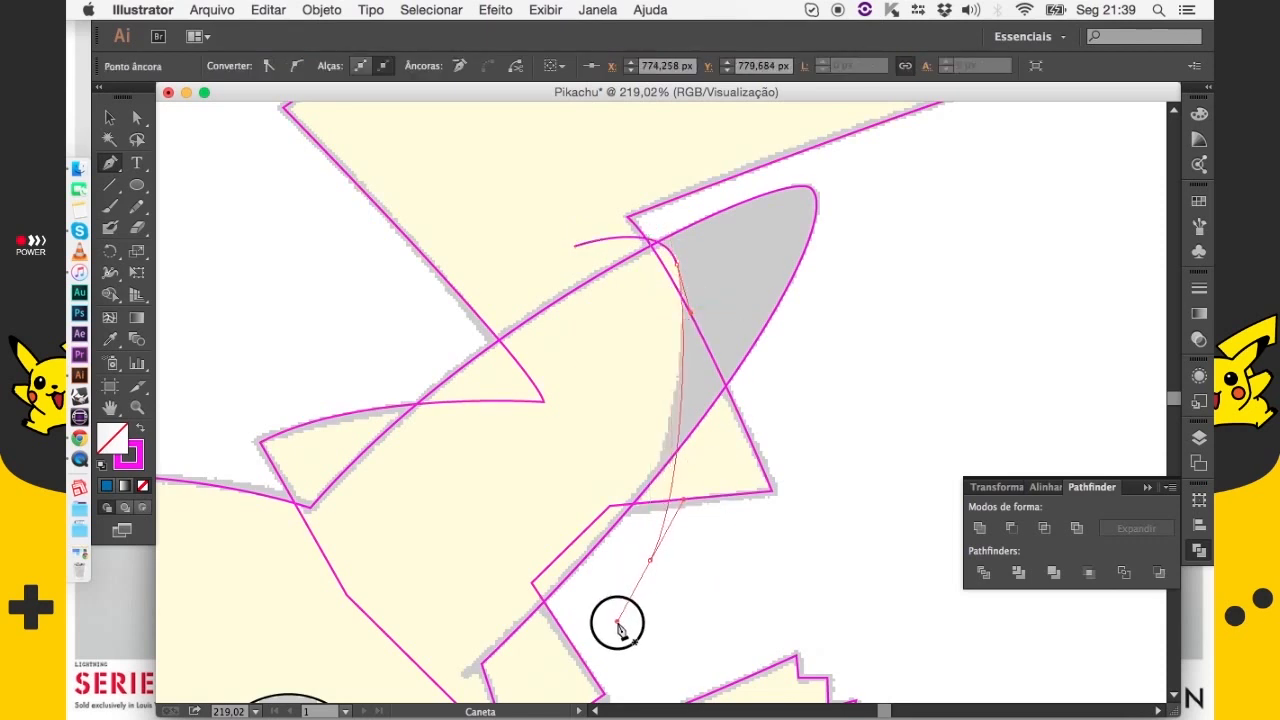
pyautogui.moveTo(625, 583); pyautogui.dragTo(607, 644)
# Enclose the right ear's tip with straight segments well outside the outline and close the shape at its starting point
pyautogui.click(970, 300)
pyautogui.click(767, 137)
pyautogui.click(576, 250)
# Duplicate the body outline in place and intersect the copy with the right ear's enclosing shape, leaving only the ear tip
pyautogui.press('v')
pyautogui.click(465, 373)
pyautogui.click(464, 369)
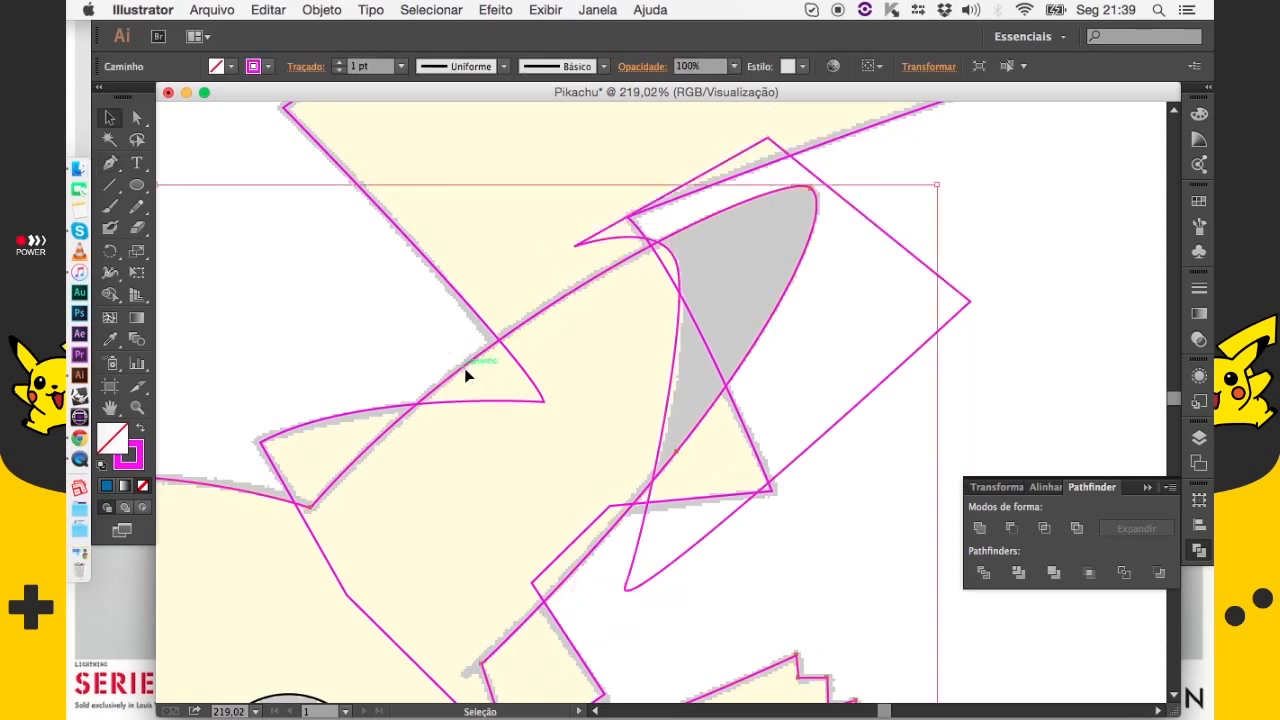
pyautogui.click(434, 354)
pyautogui.moveTo(463, 371); pyautogui.dragTo(416, 348)
pyautogui.press('super+z')
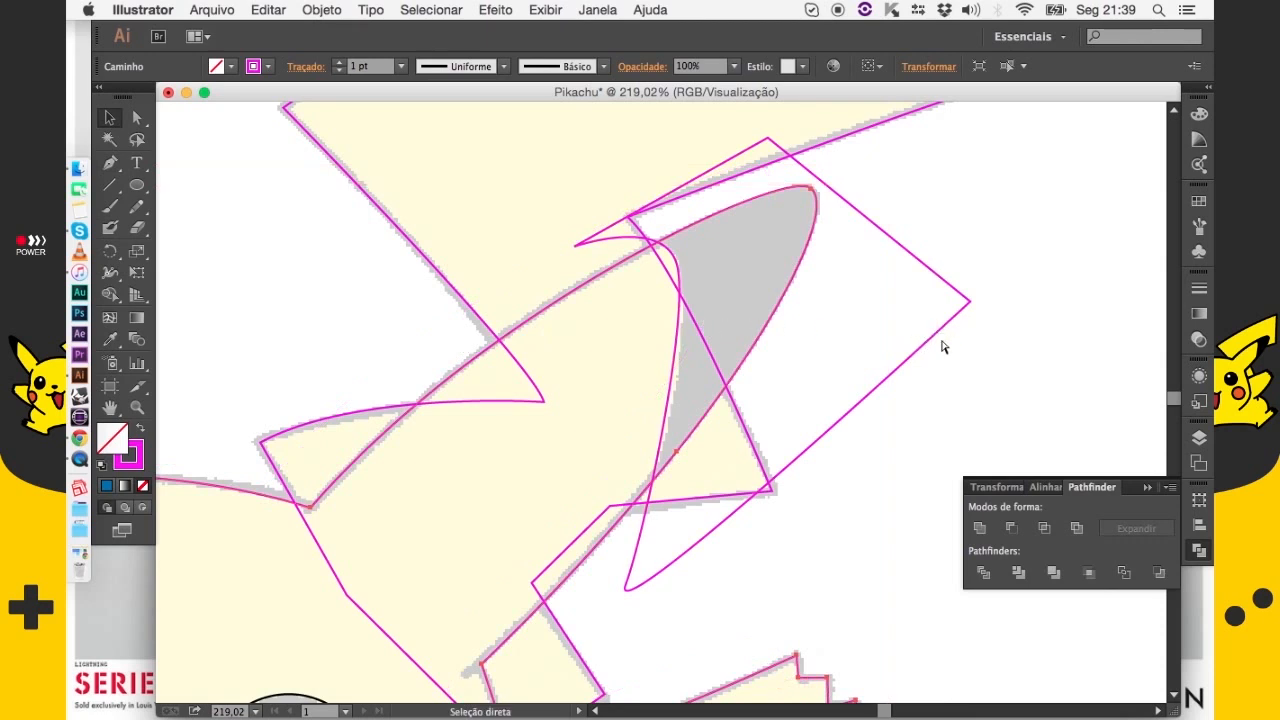
pyautogui.keyDown('shift'); pyautogui.click(959, 314); pyautogui.keyUp('shift')
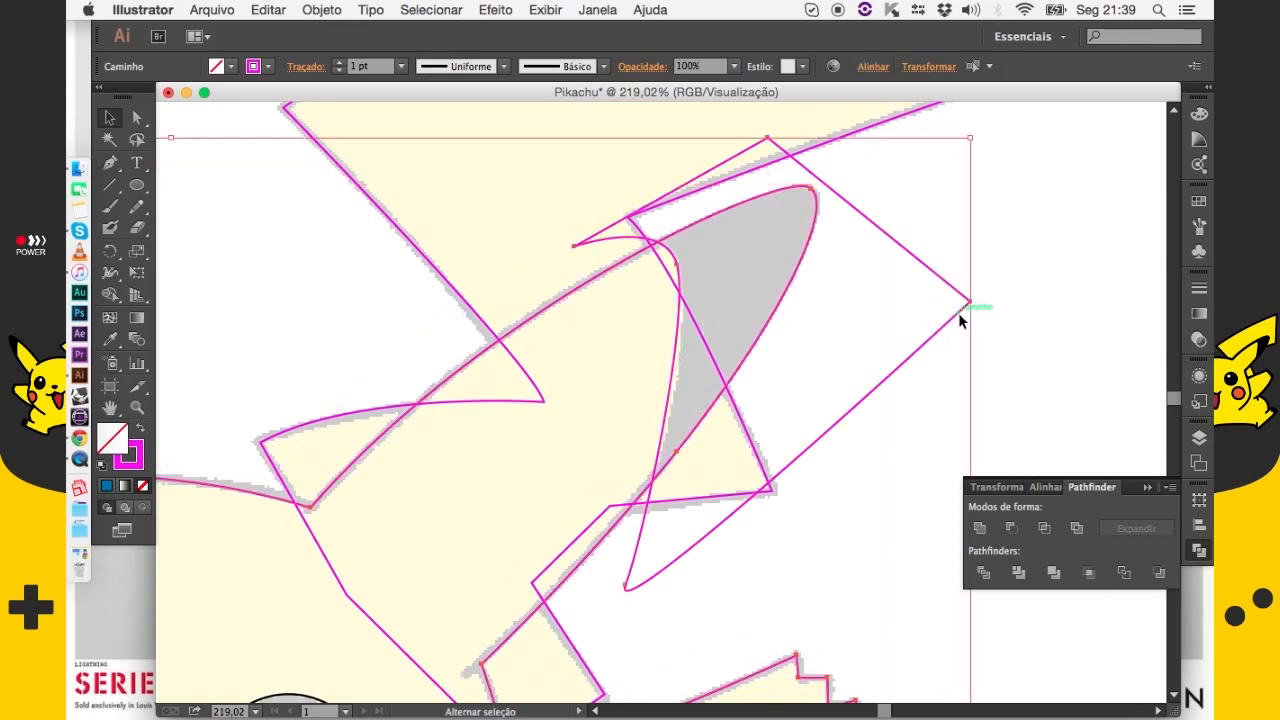
pyautogui.click(1045, 530)
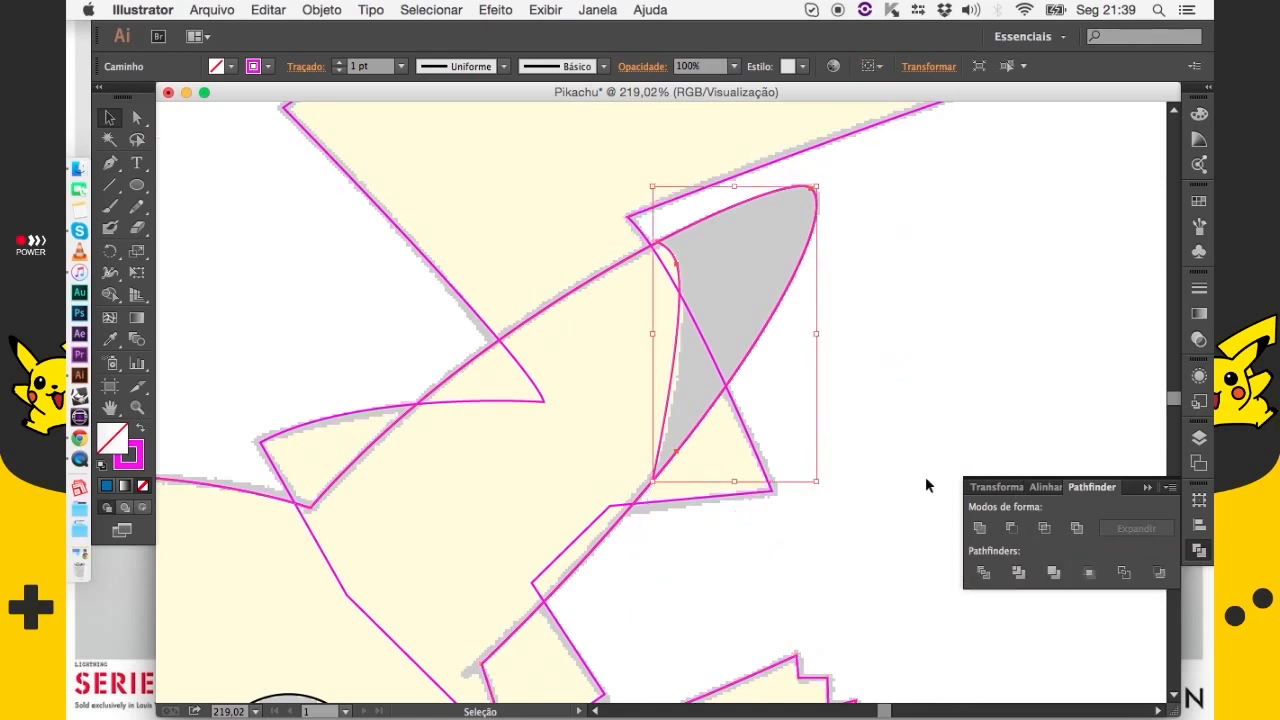
# Draw a closed Pen path overlapping the mouth, with its curved upper edge following the tongue's boundary
pyautogui.click(843, 429)
pyautogui.moveTo(843, 429); pyautogui.dragTo(771, 215)
pyautogui.scroll(-6, 500, 350)
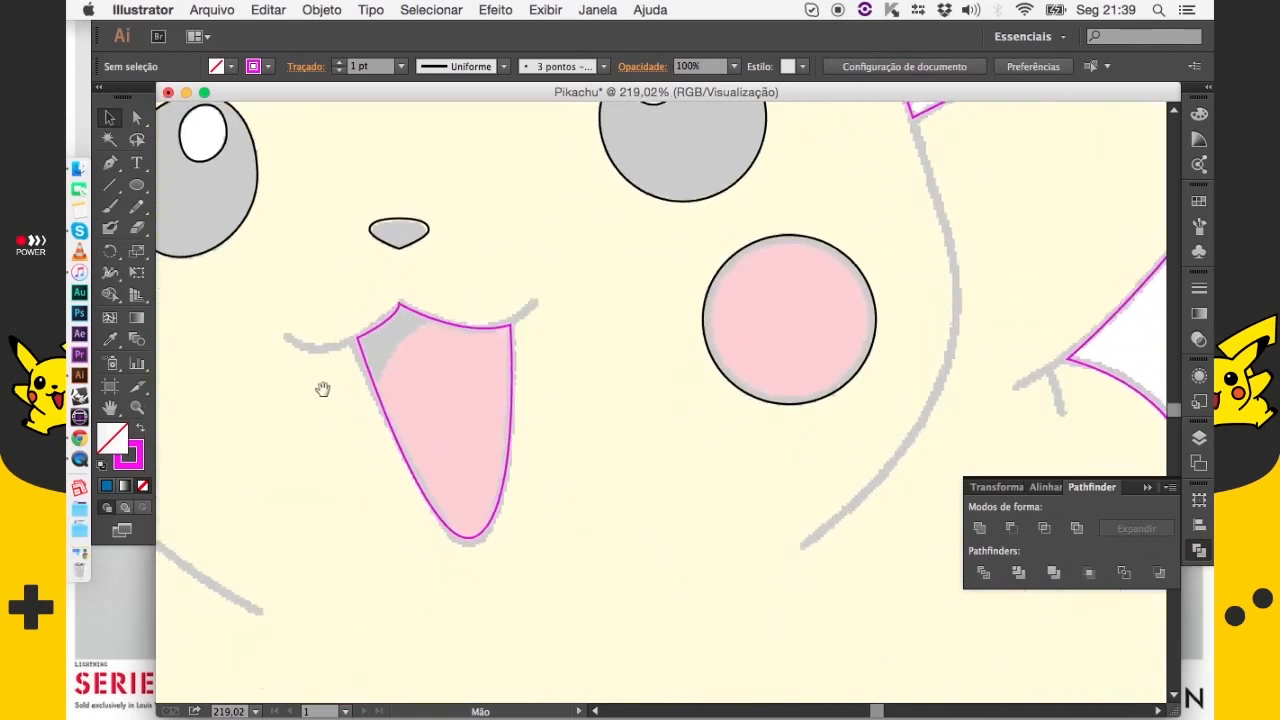
pyautogui.hscroll(-3, 480, 390)
pyautogui.click(112, 162)
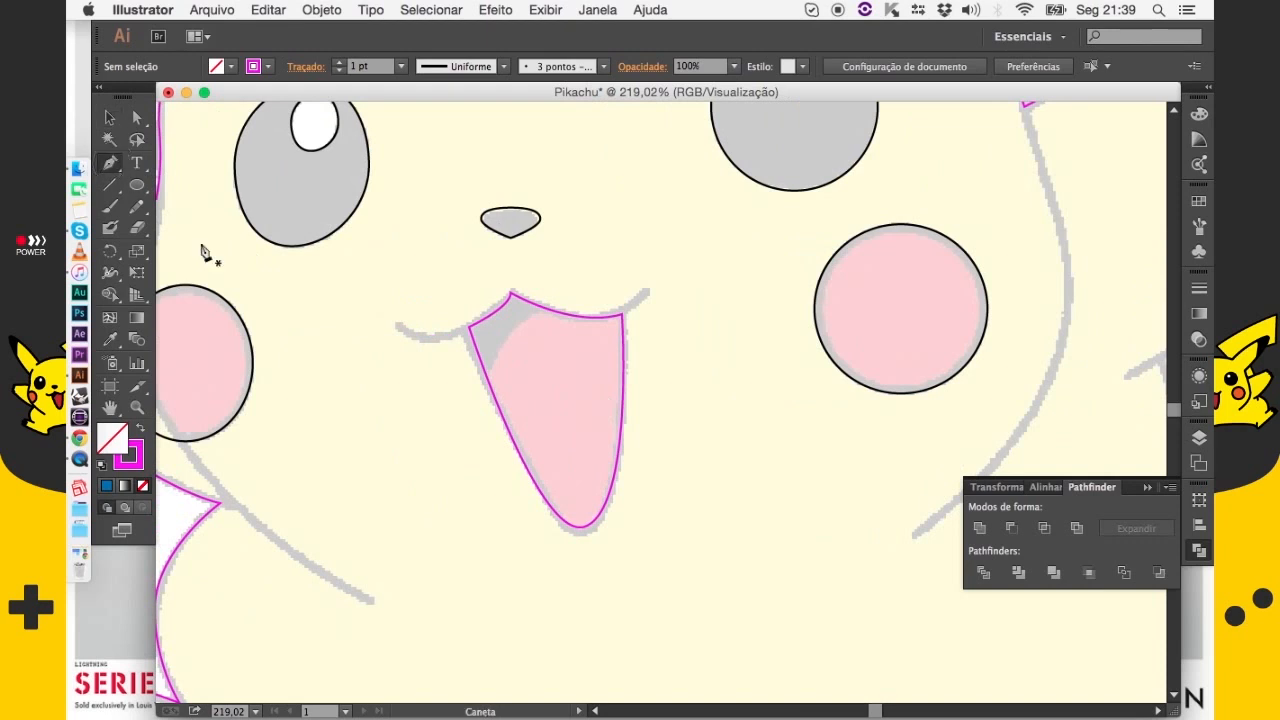
pyautogui.click(468, 456)
pyautogui.moveTo(691, 288); pyautogui.dragTo(913, 343)
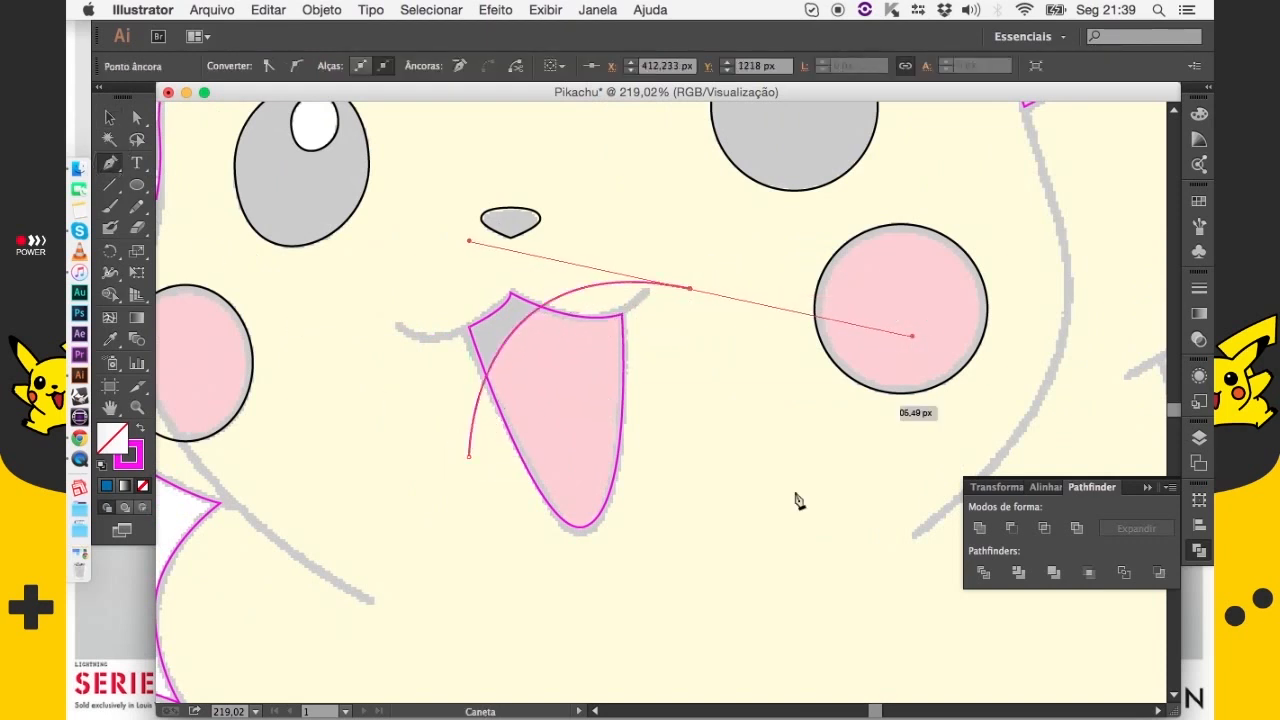
pyautogui.click(666, 593)
pyautogui.click(494, 598)
pyautogui.click(470, 457)
pyautogui.press('v')
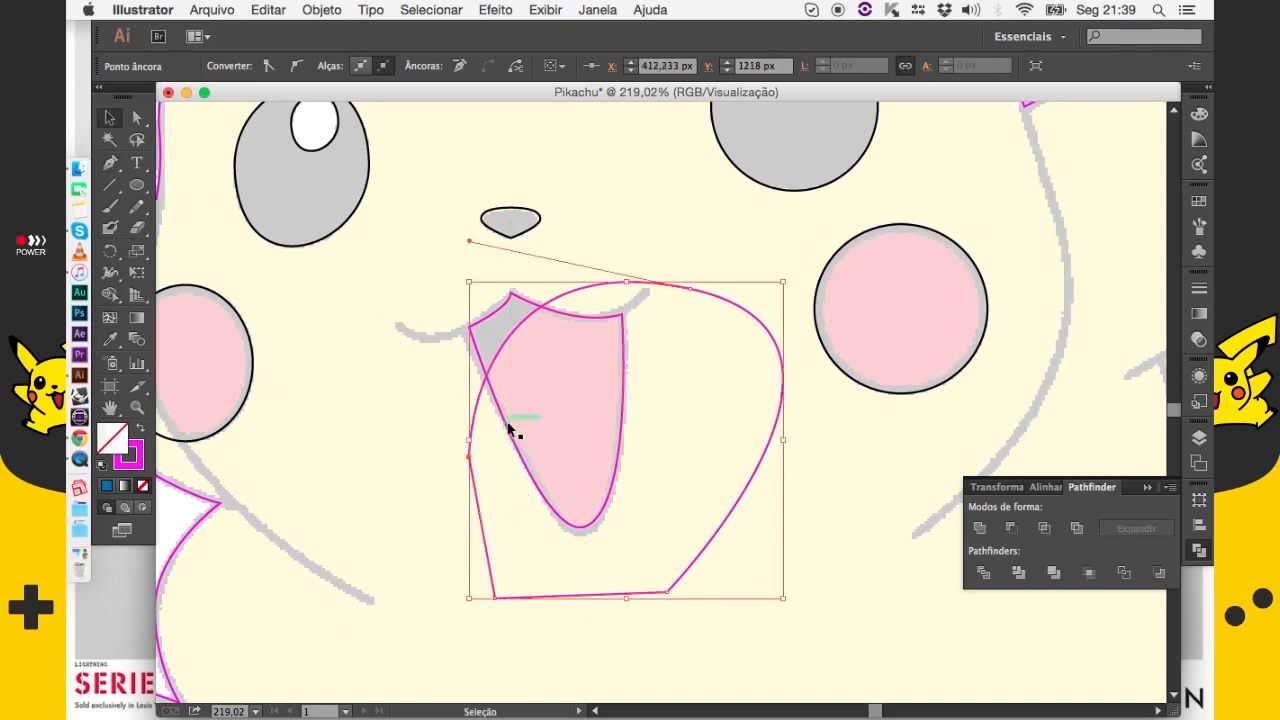
# Duplicate the mouth outline in place and intersect the copy with the overlapping path to form the tongue
pyautogui.click(476, 341)
pyautogui.press('a')
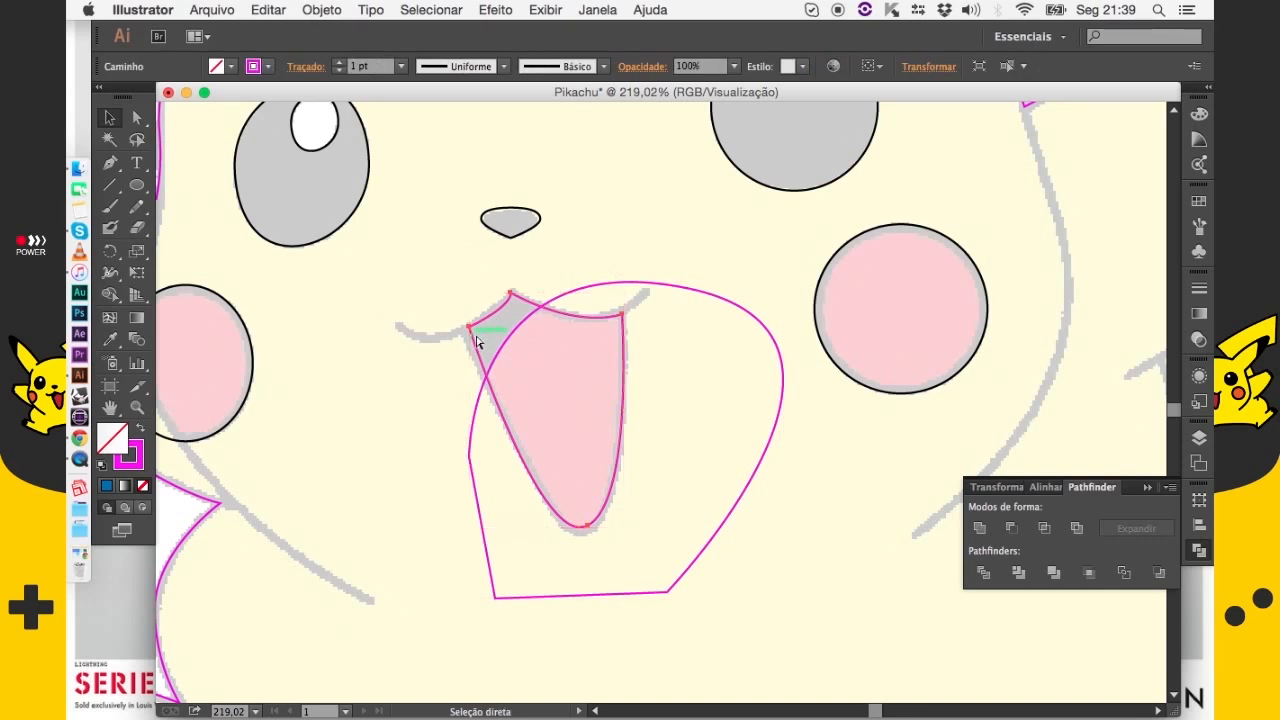
pyautogui.press('v')
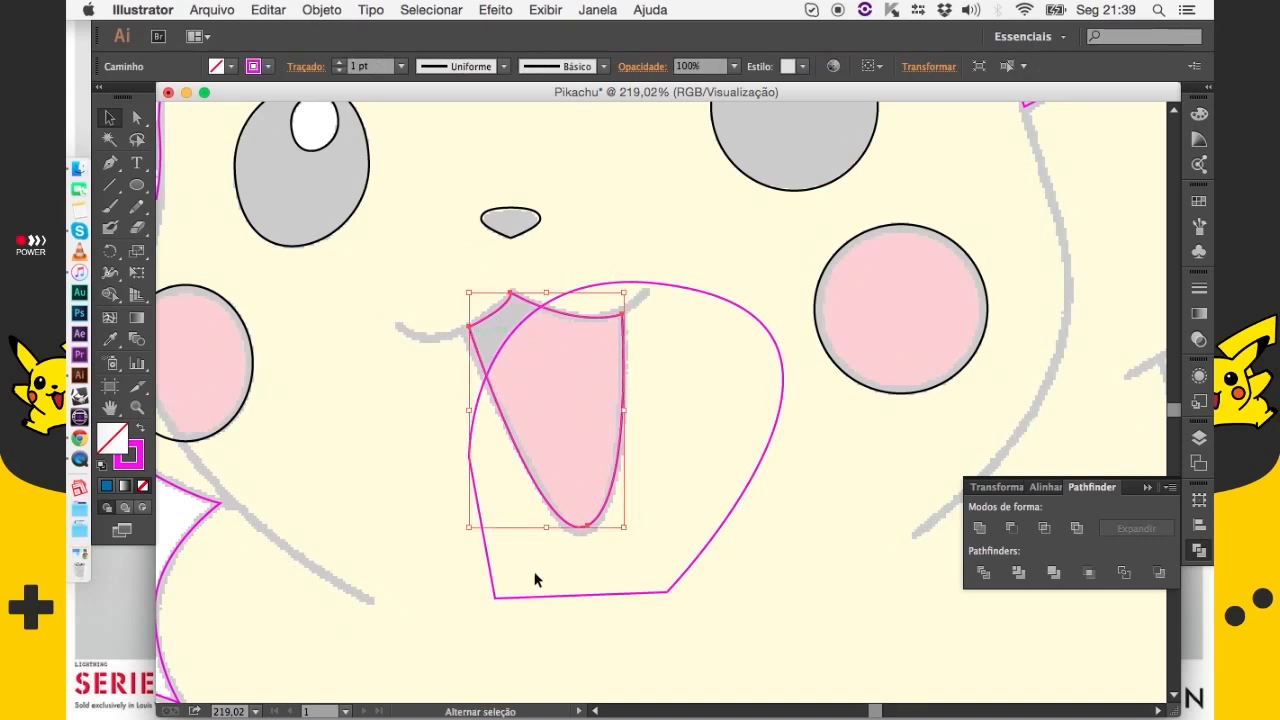
pyautogui.keyDown('shift'); pyautogui.click(665, 593); pyautogui.keyUp('shift')
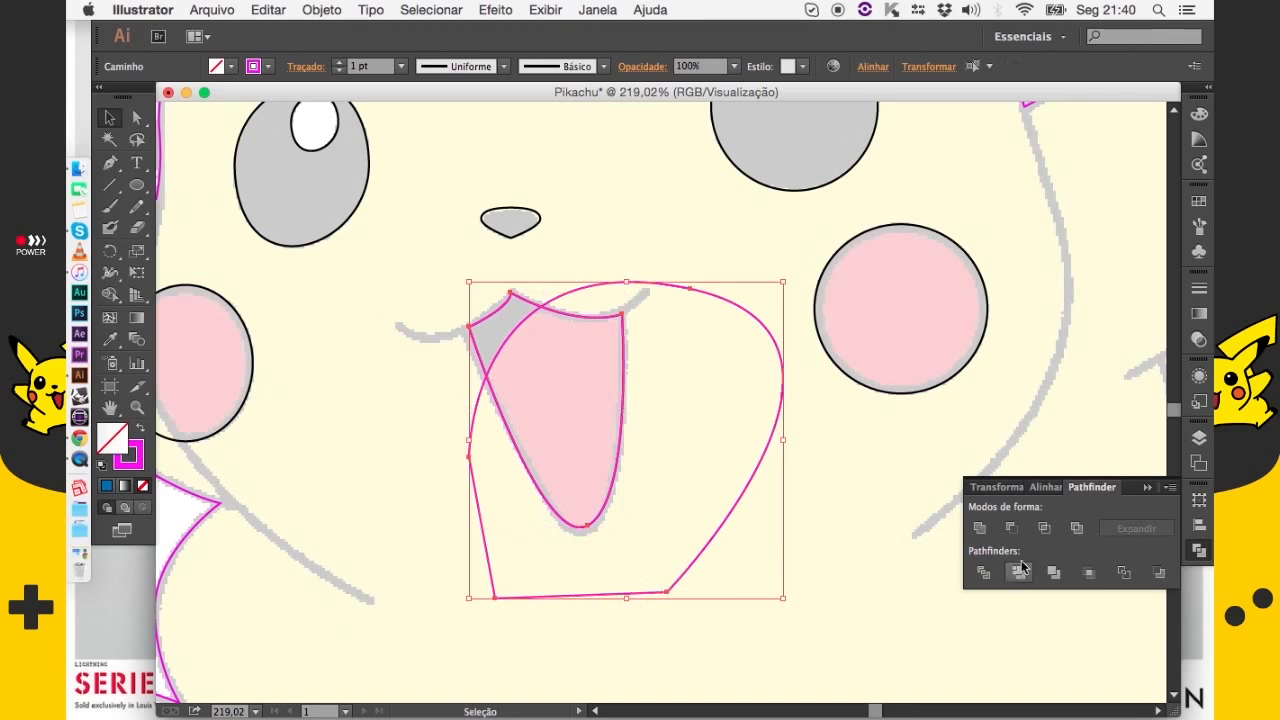
pyautogui.click(1044, 532)
pyautogui.click(717, 488)
# Try a dark red fill on the tongue shape and undo it
pyautogui.click(508, 338)
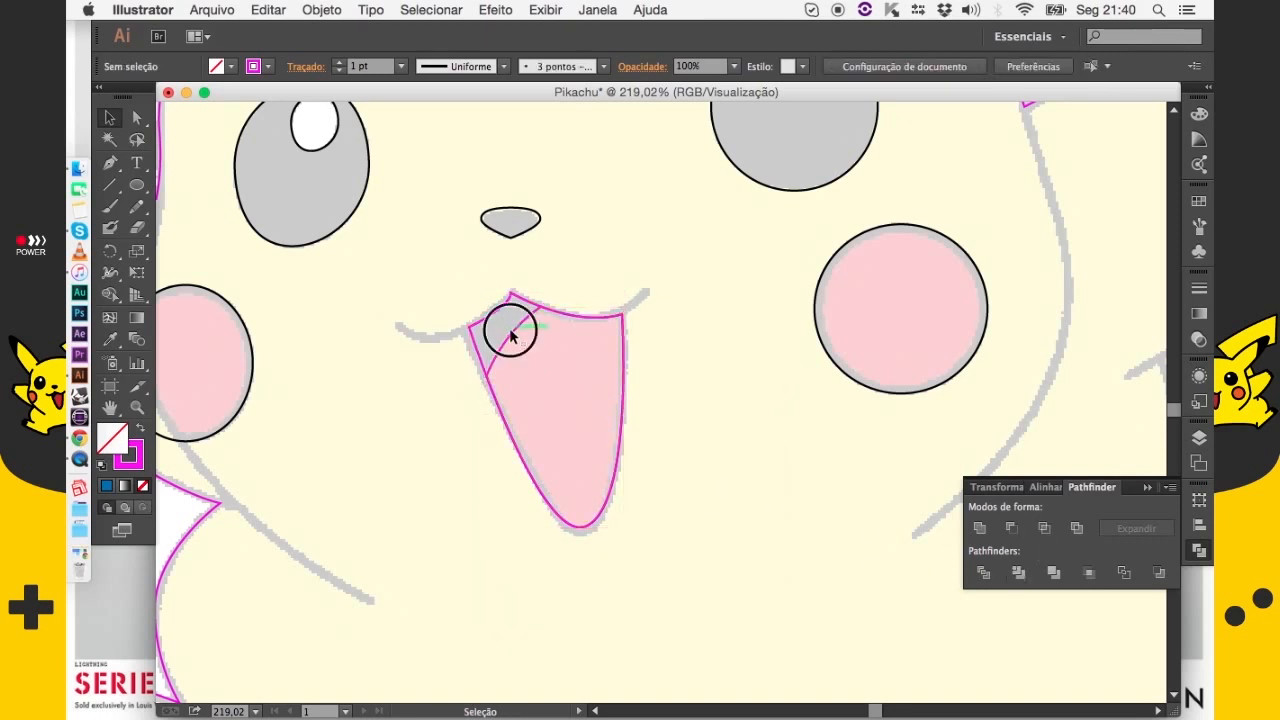
pyautogui.click(231, 66)
pyautogui.click(229, 98)
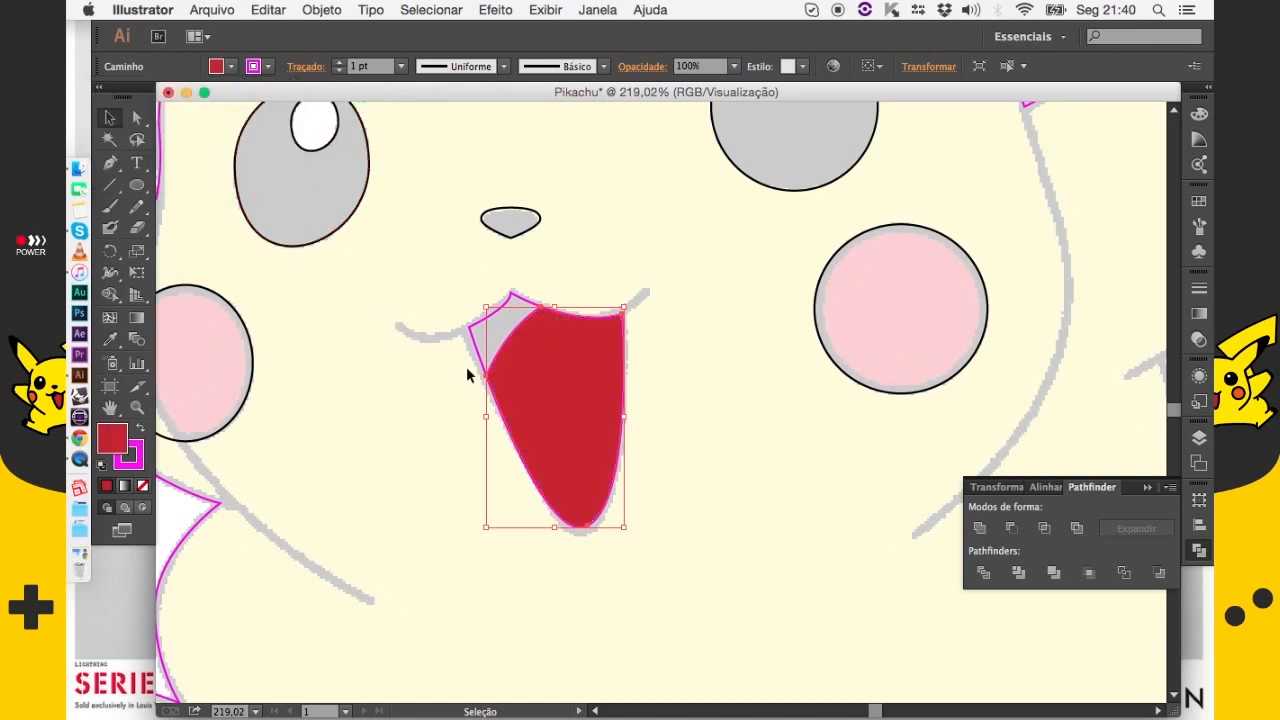
pyautogui.click(398, 380)
pyautogui.press('super+z')
pyautogui.click(417, 455)
# Zoom out to 100% and examine the traced outlines of the face, ears, tail and body
pyautogui.press('super+minus')
pyautogui.press('super+minus')
pyautogui.press('super+minus')
pyautogui.moveTo(551, 291); pyautogui.dragTo(532, 350)
pyautogui.moveTo(539, 416); pyautogui.dragTo(491, 303)
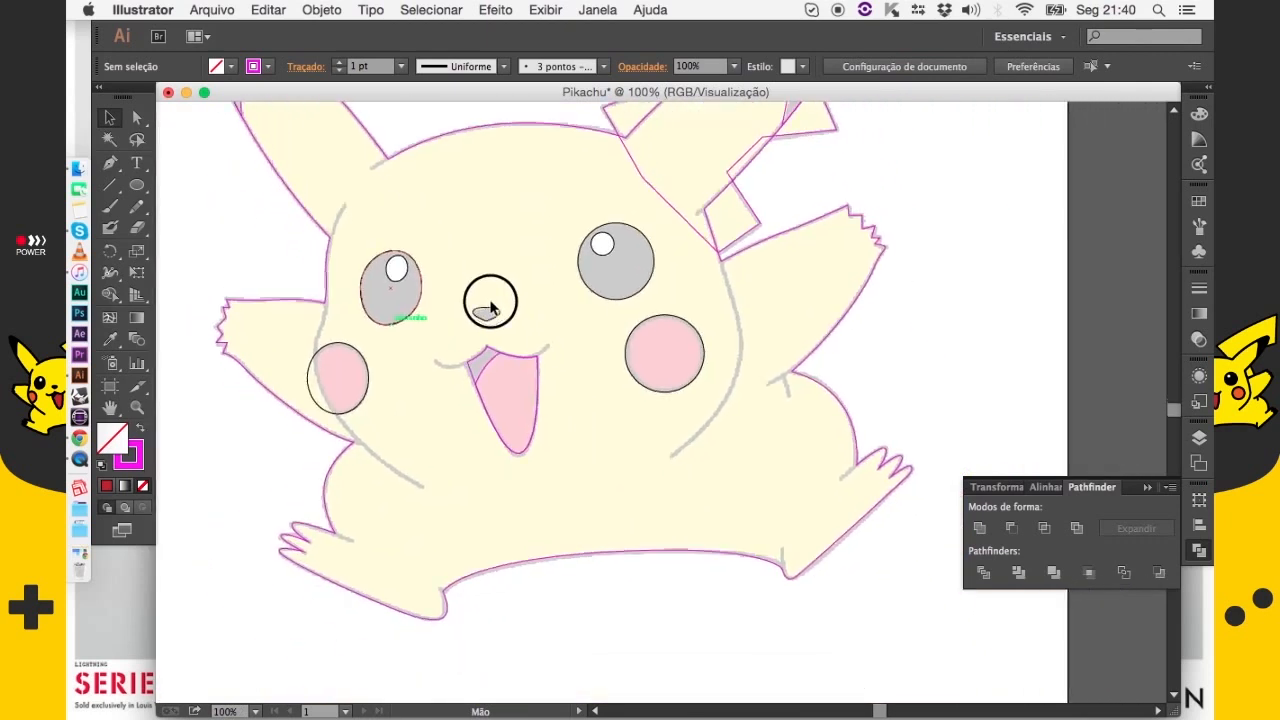
pyautogui.moveTo(549, 369); pyautogui.dragTo(495, 450)
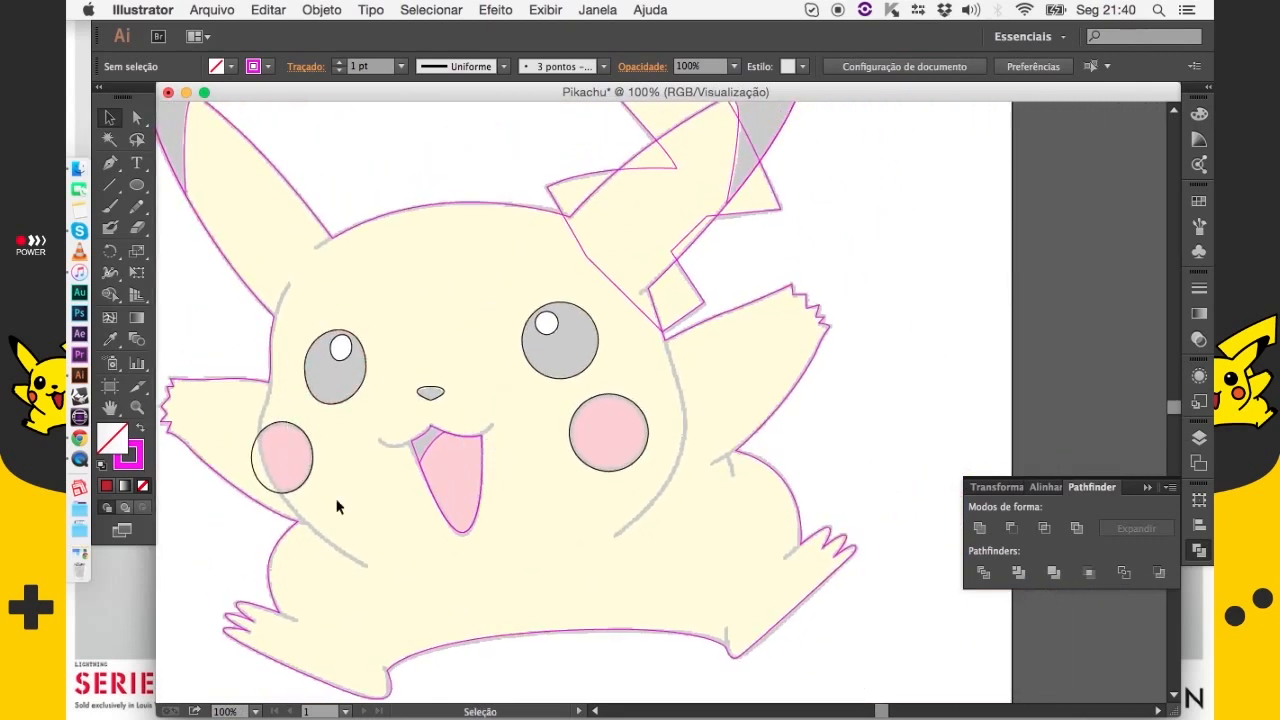
pyautogui.moveTo(469, 374); pyautogui.dragTo(548, 363)
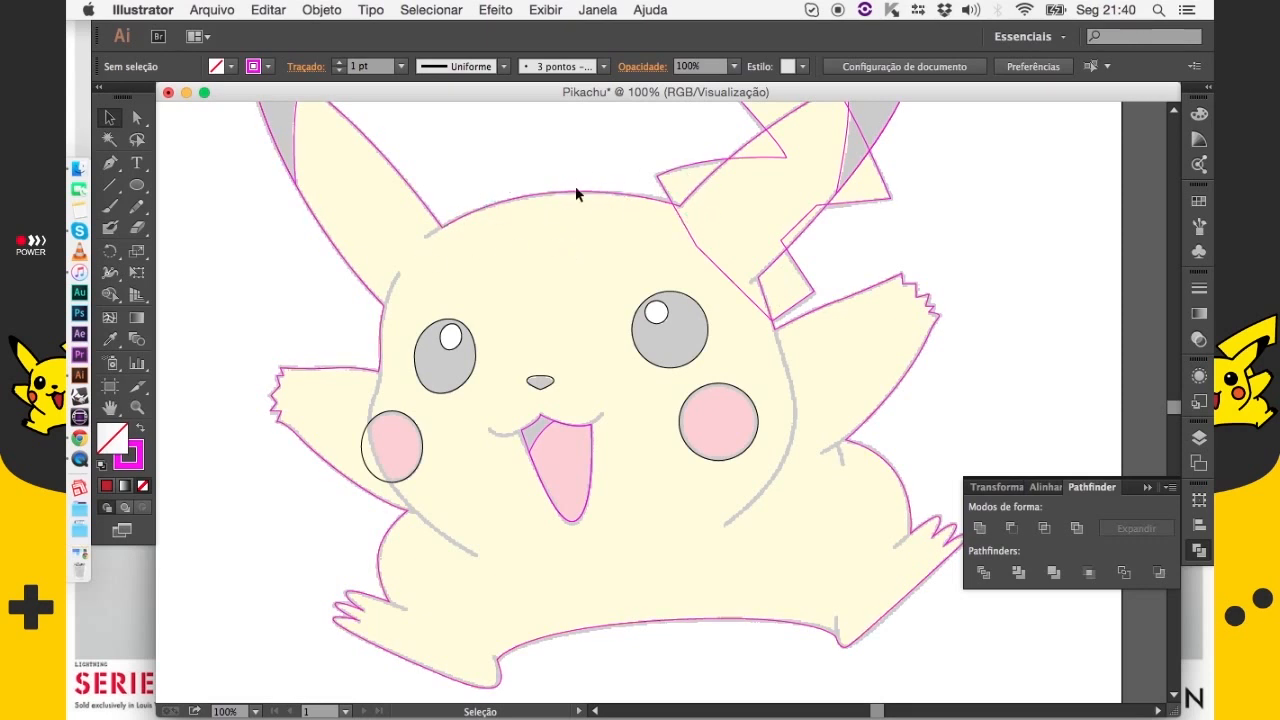
pyautogui.press('space')
pyautogui.moveTo(520, 229); pyautogui.dragTo(540, 277)
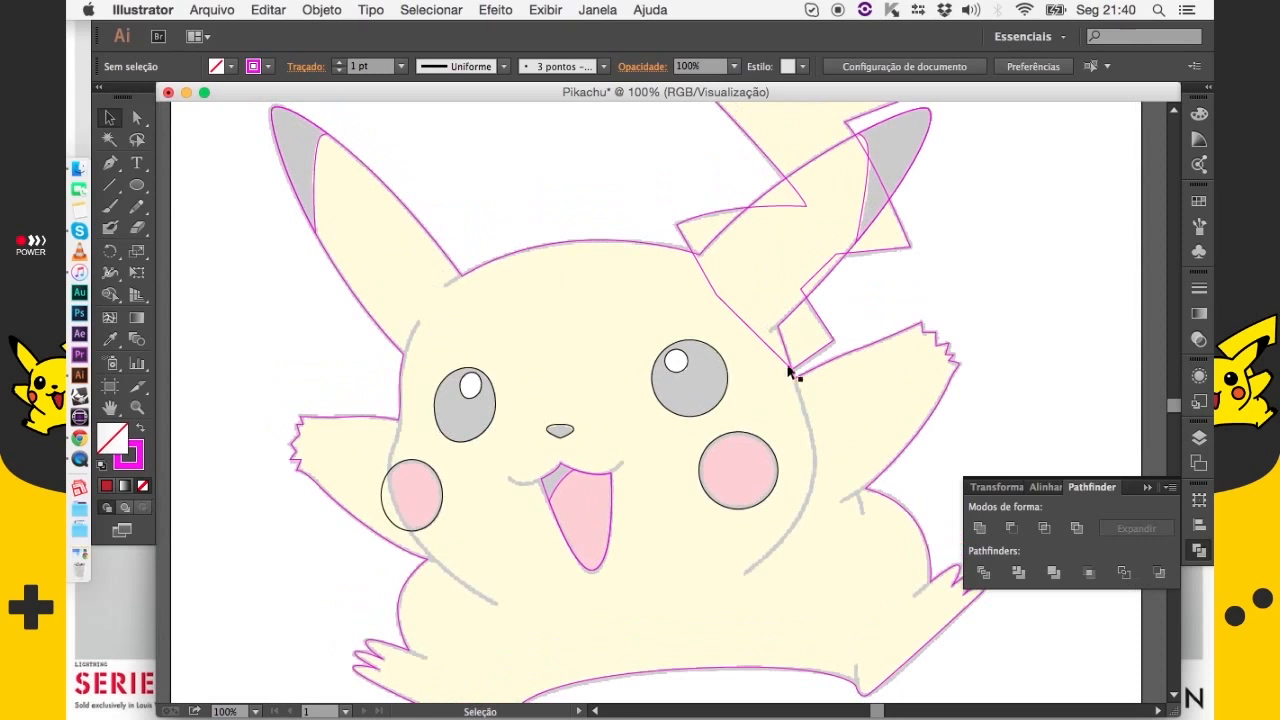
pyautogui.press('space')
pyautogui.moveTo(677, 366); pyautogui.dragTo(826, 428)
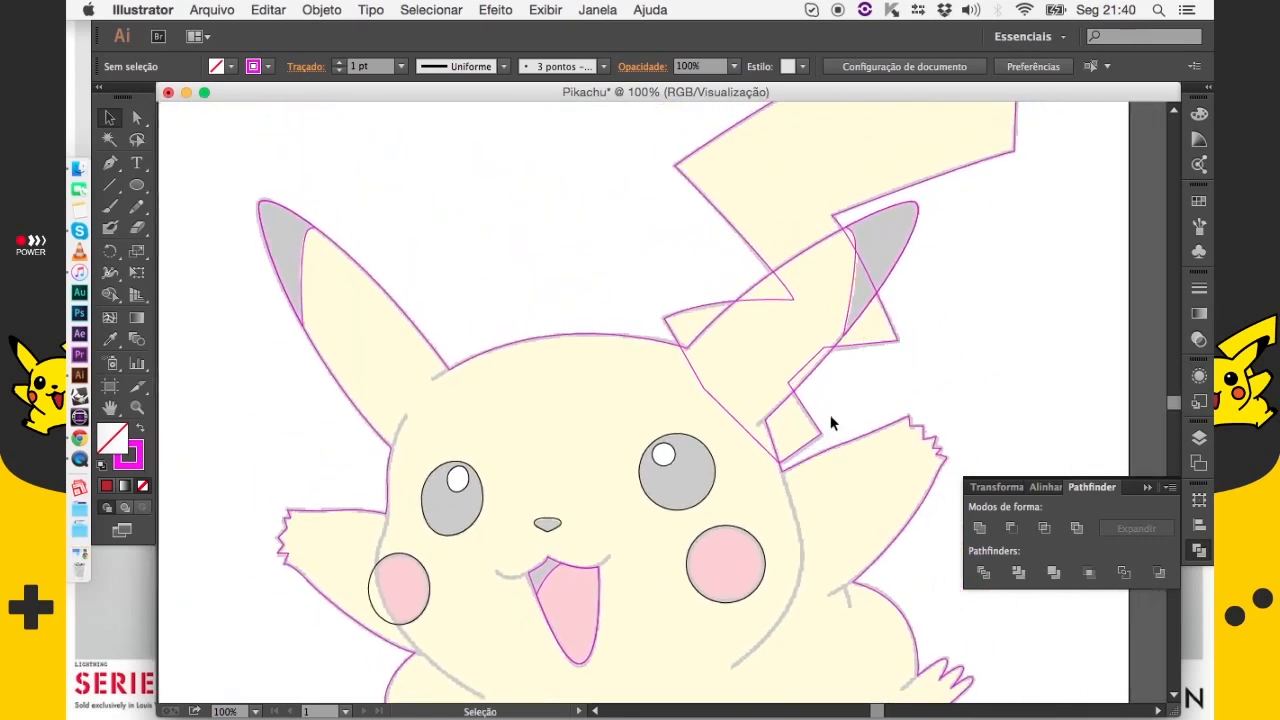
pyautogui.press('space')
pyautogui.moveTo(691, 417); pyautogui.dragTo(651, 289)
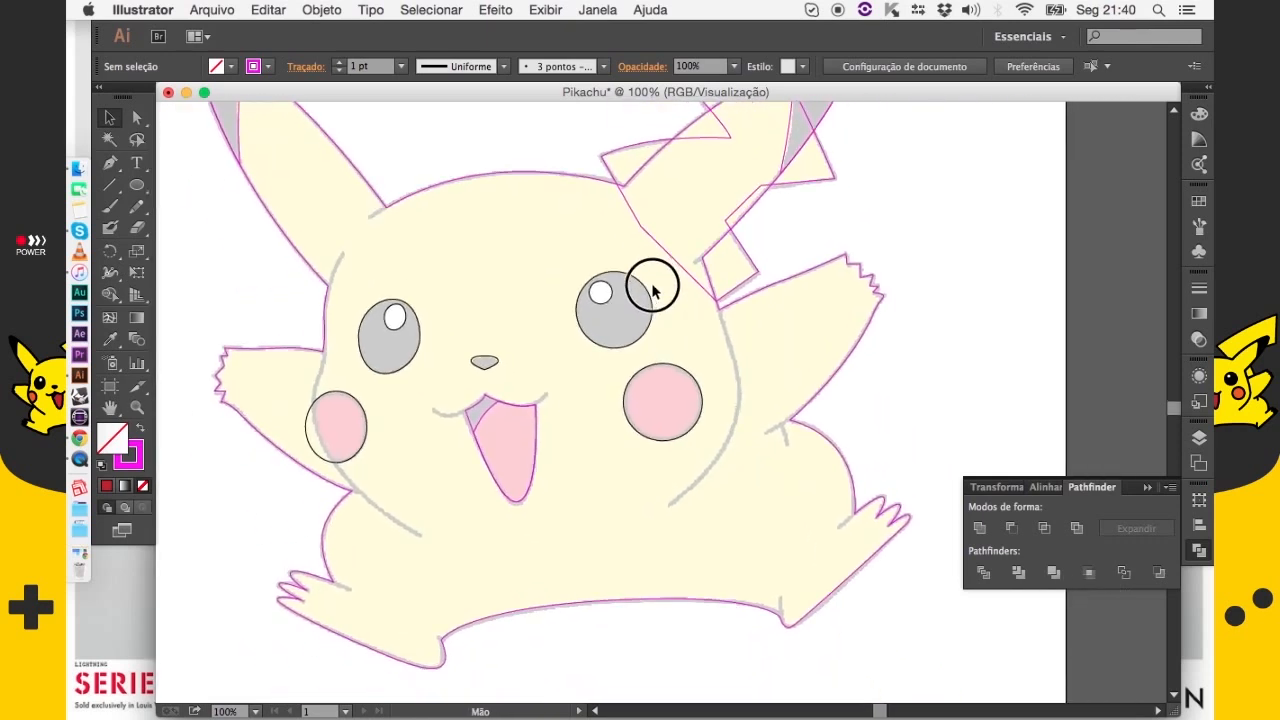
# Fill both large eye shapes with black
pyautogui.click(418, 354)
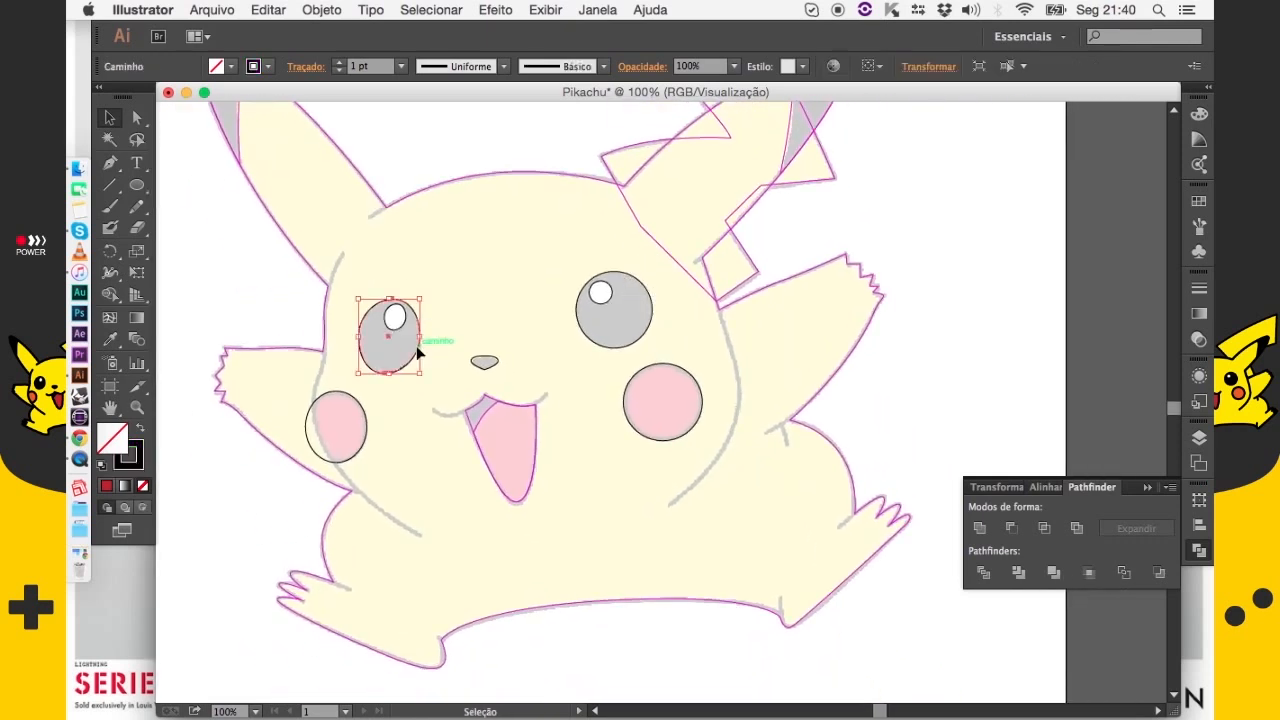
pyautogui.keyDown('shift'); pyautogui.click(607, 348); pyautogui.keyUp('shift')
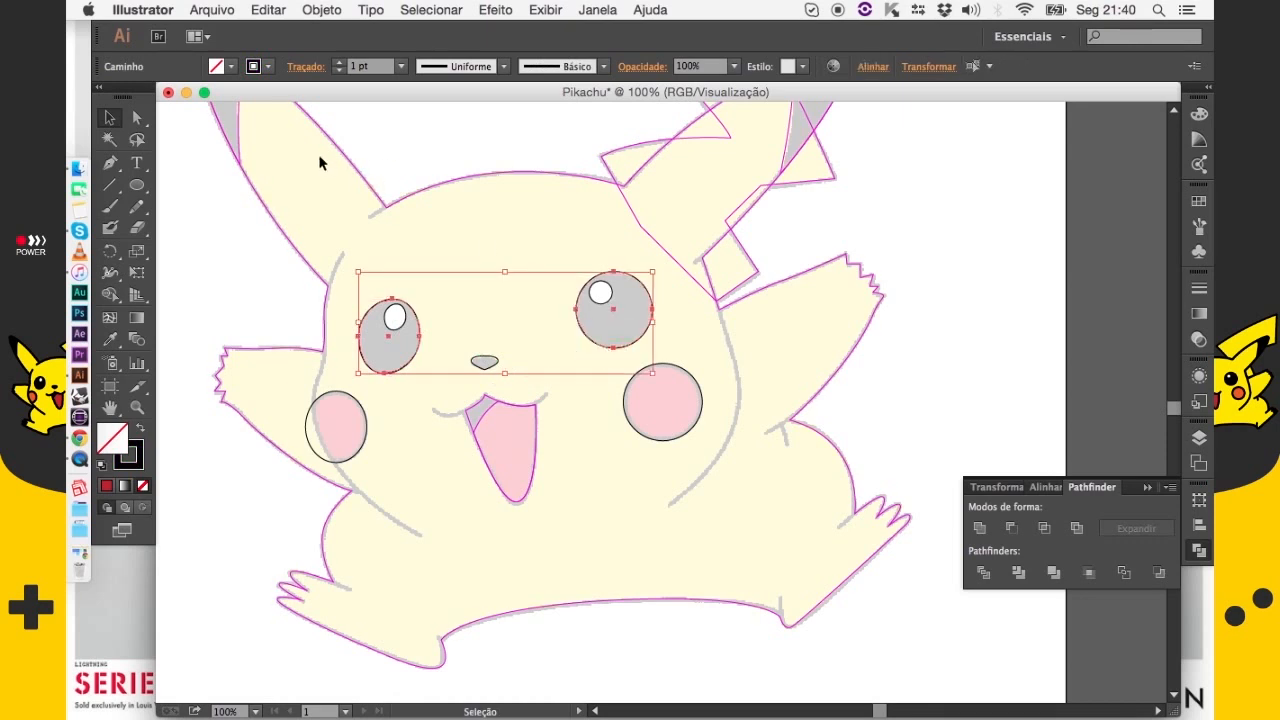
pyautogui.click(231, 67)
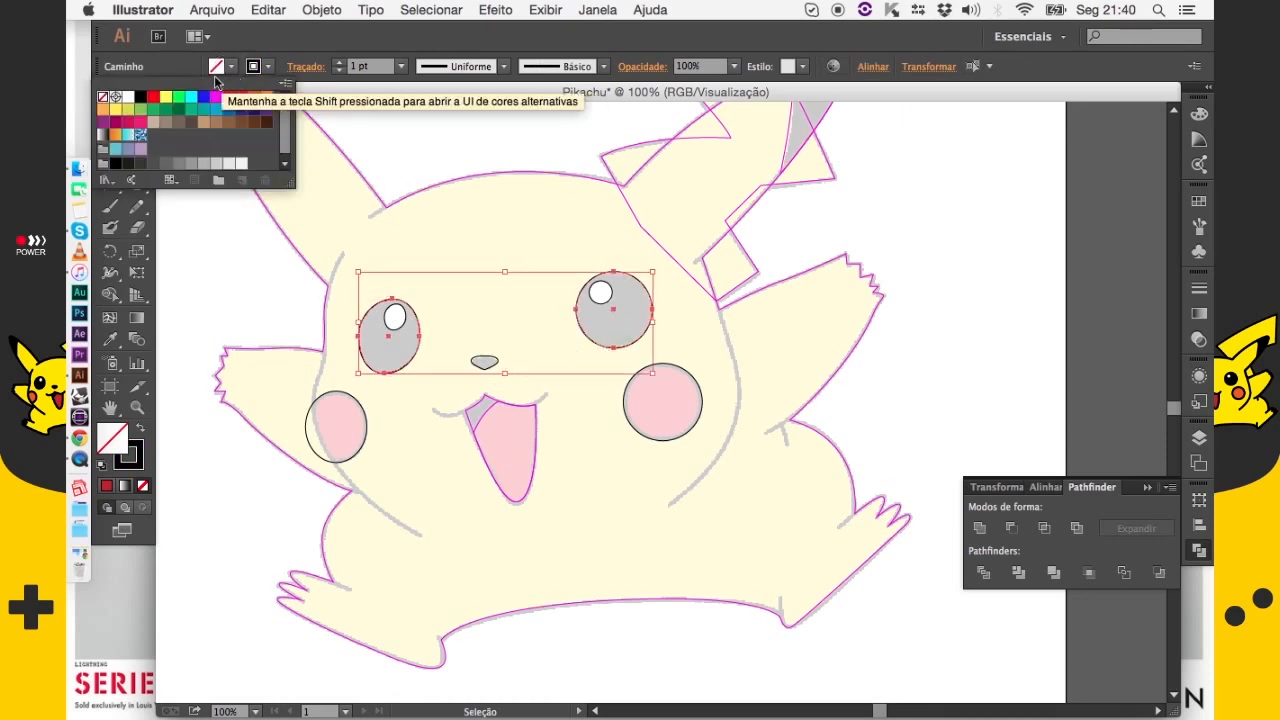
pyautogui.click(141, 103)
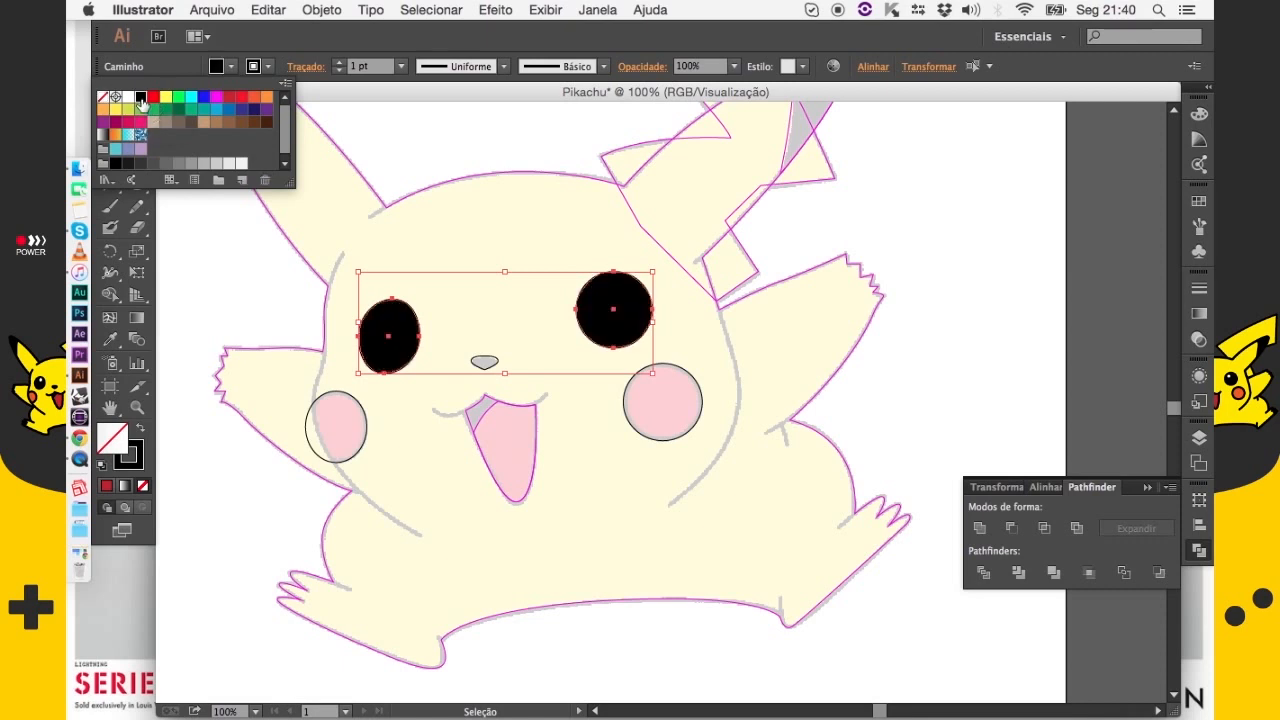
# Fill the small highlight ovals inside both eyes with white (Branco)
pyautogui.click(392, 320)
pyautogui.keyDown('shift'); pyautogui.click(600, 293); pyautogui.keyUp('shift')
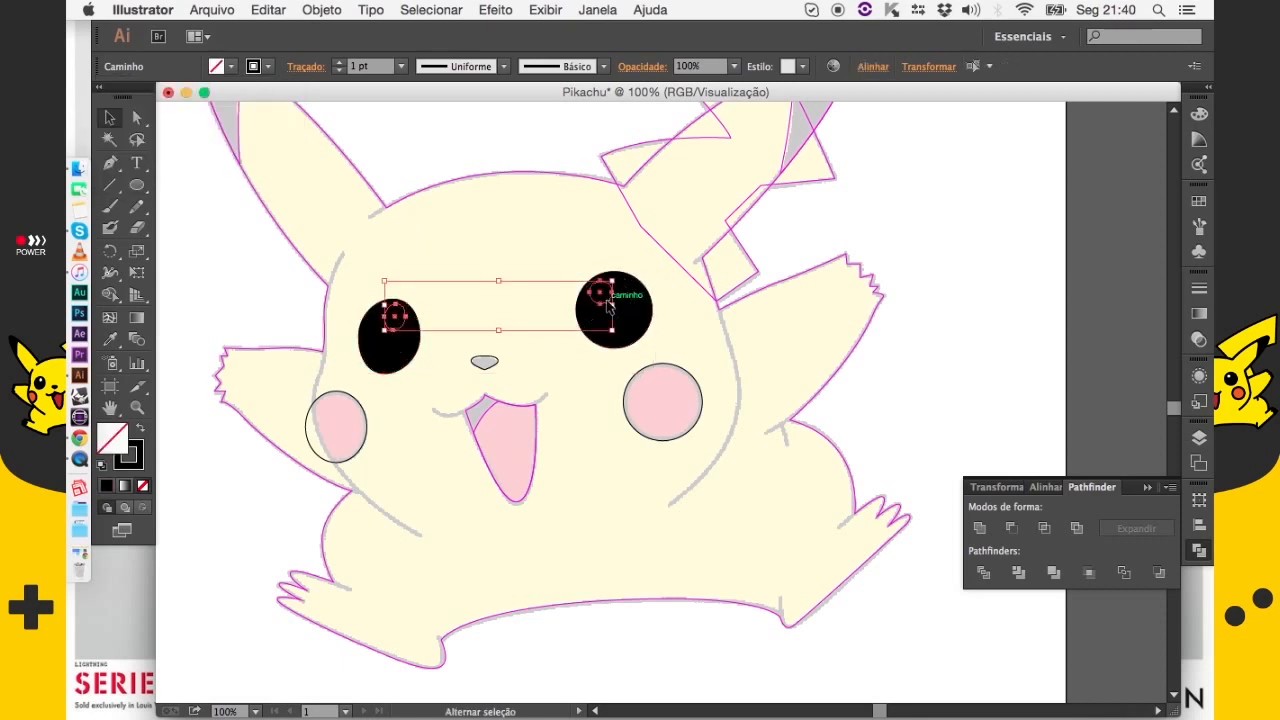
pyautogui.click(217, 66)
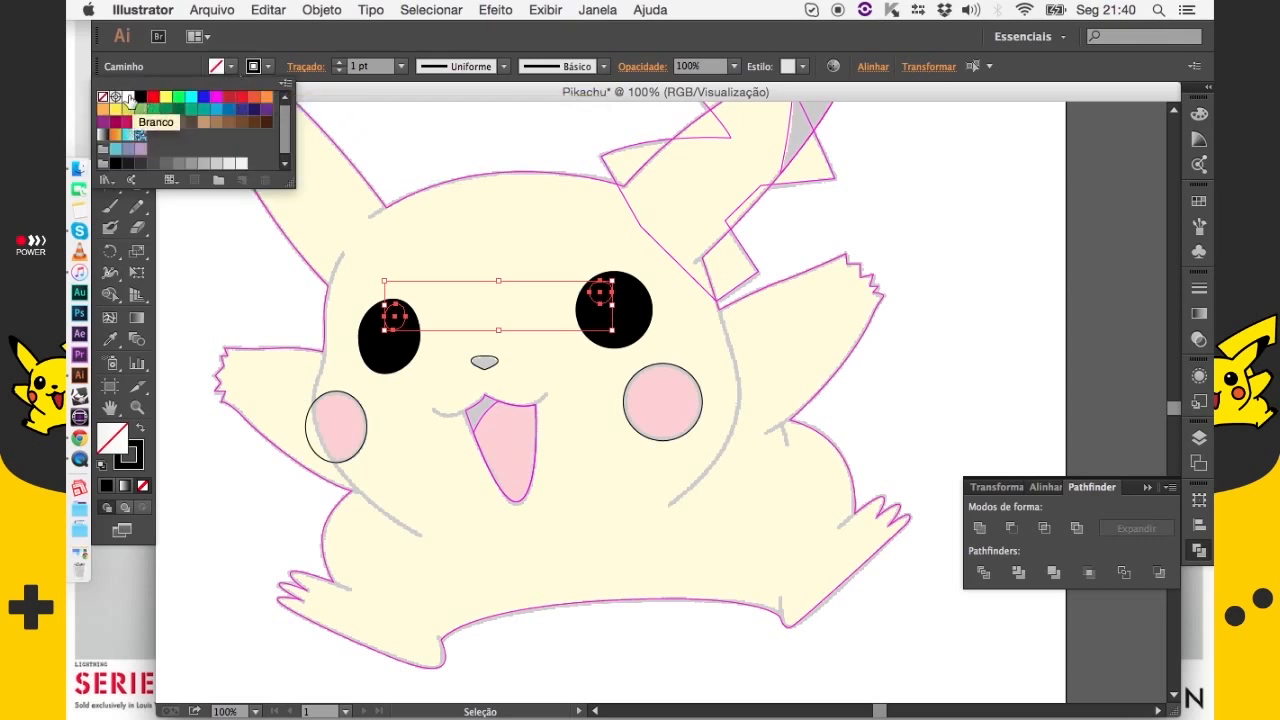
pyautogui.click(130, 100)
# Fill both cheek circles with the orange-red swatch
pyautogui.click(366, 436)
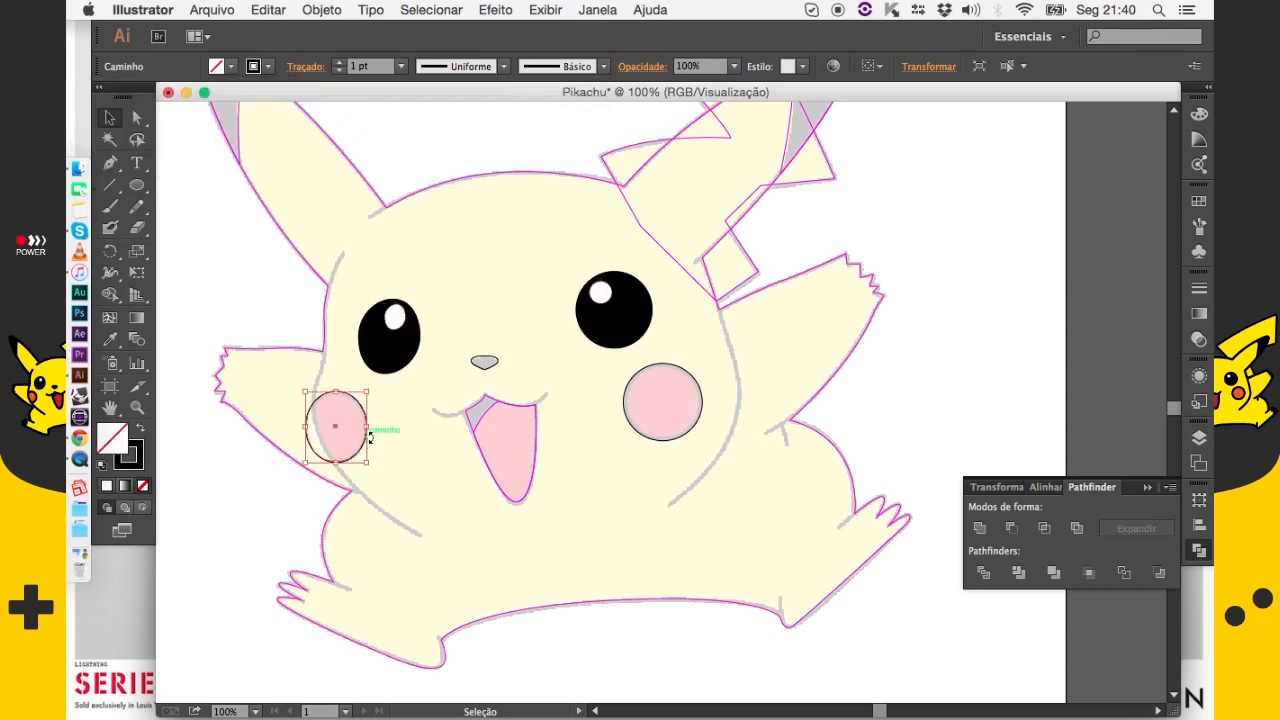
pyautogui.keyDown('shift'); pyautogui.click(649, 436); pyautogui.keyUp('shift')
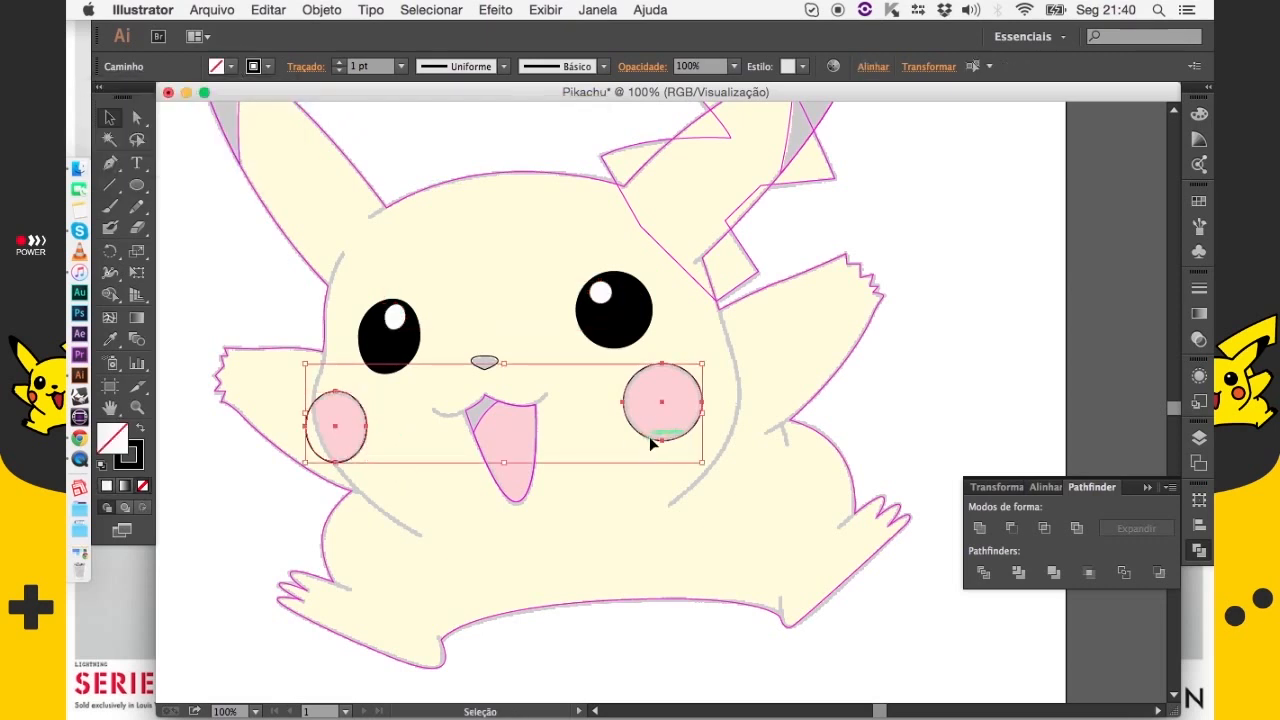
pyautogui.click(217, 66)
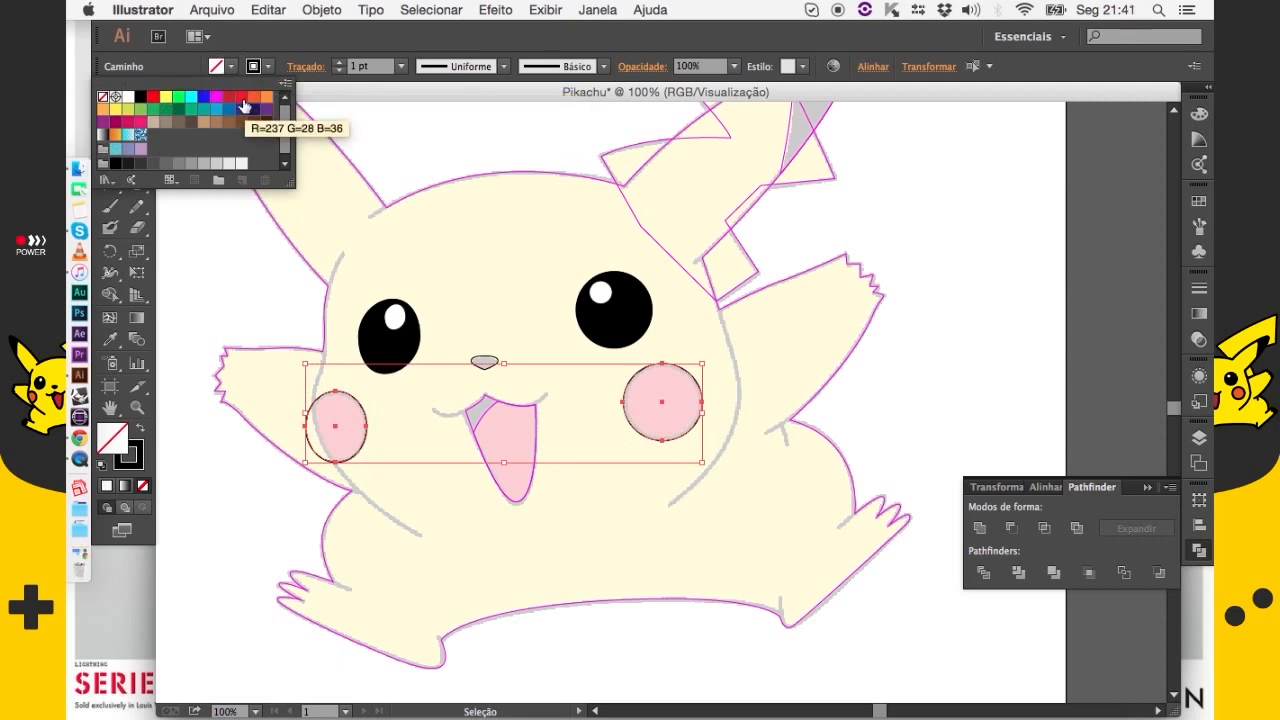
pyautogui.click(243, 101)
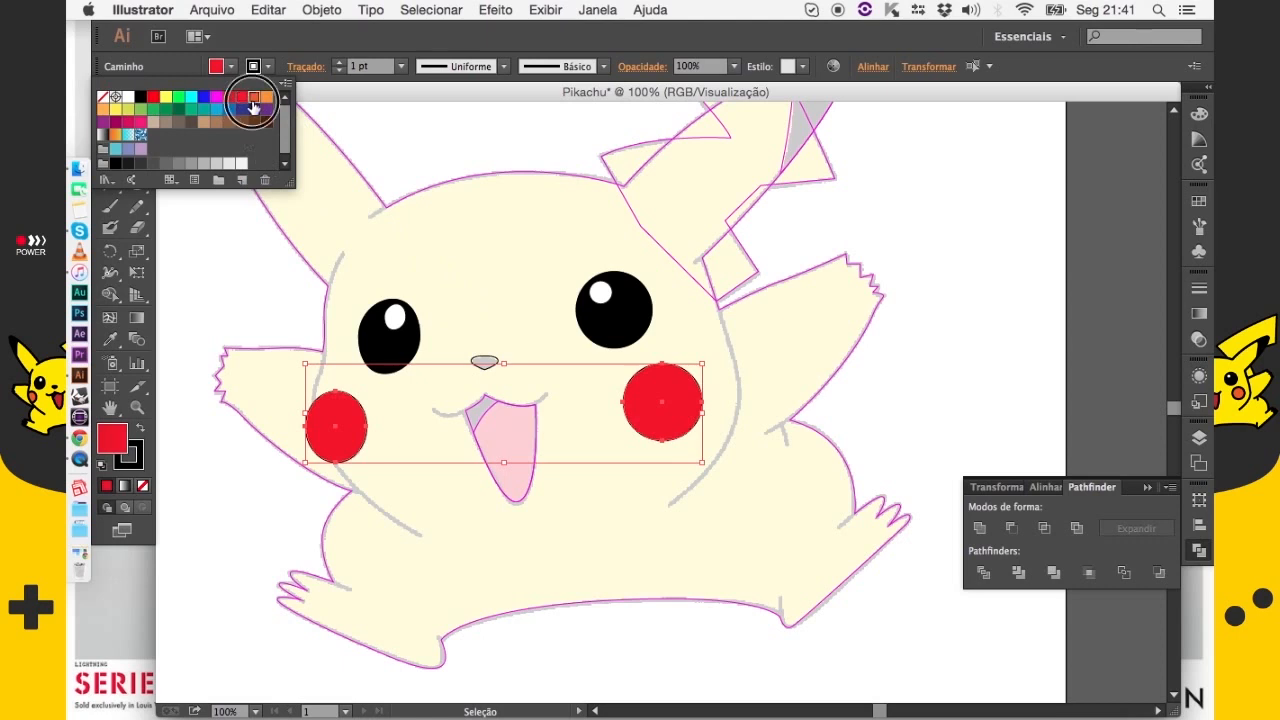
pyautogui.click(253, 100)
pyautogui.click(489, 289)
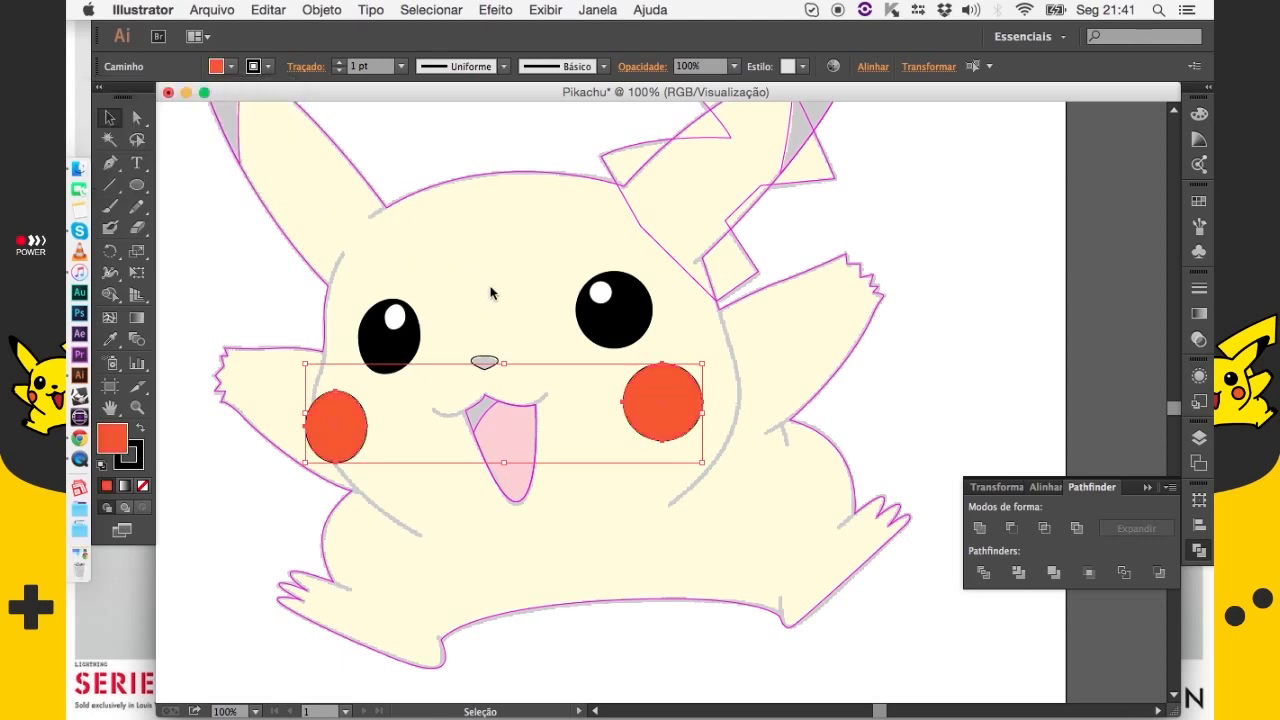
# Fill the tongue shape with the dark red swatch R=193 G=39 B=45
pyautogui.click(487, 412)
pyautogui.click(231, 66)
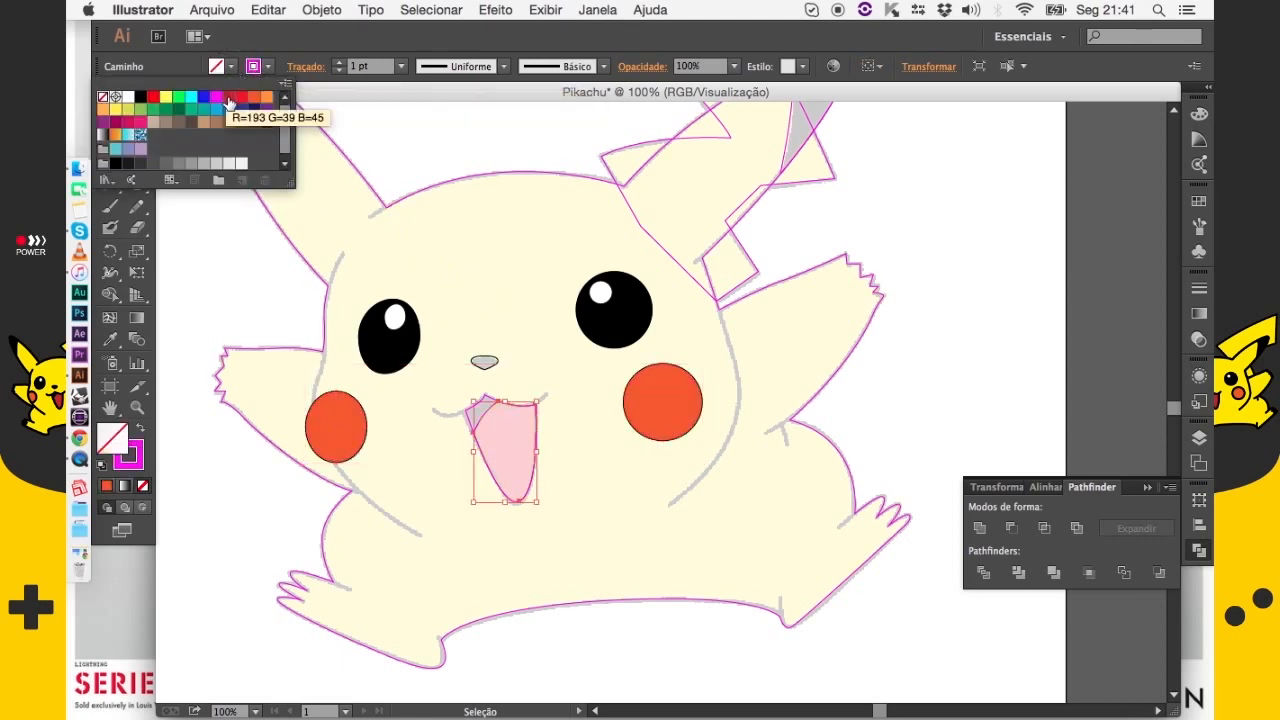
pyautogui.click(229, 99)
pyautogui.click(535, 374)
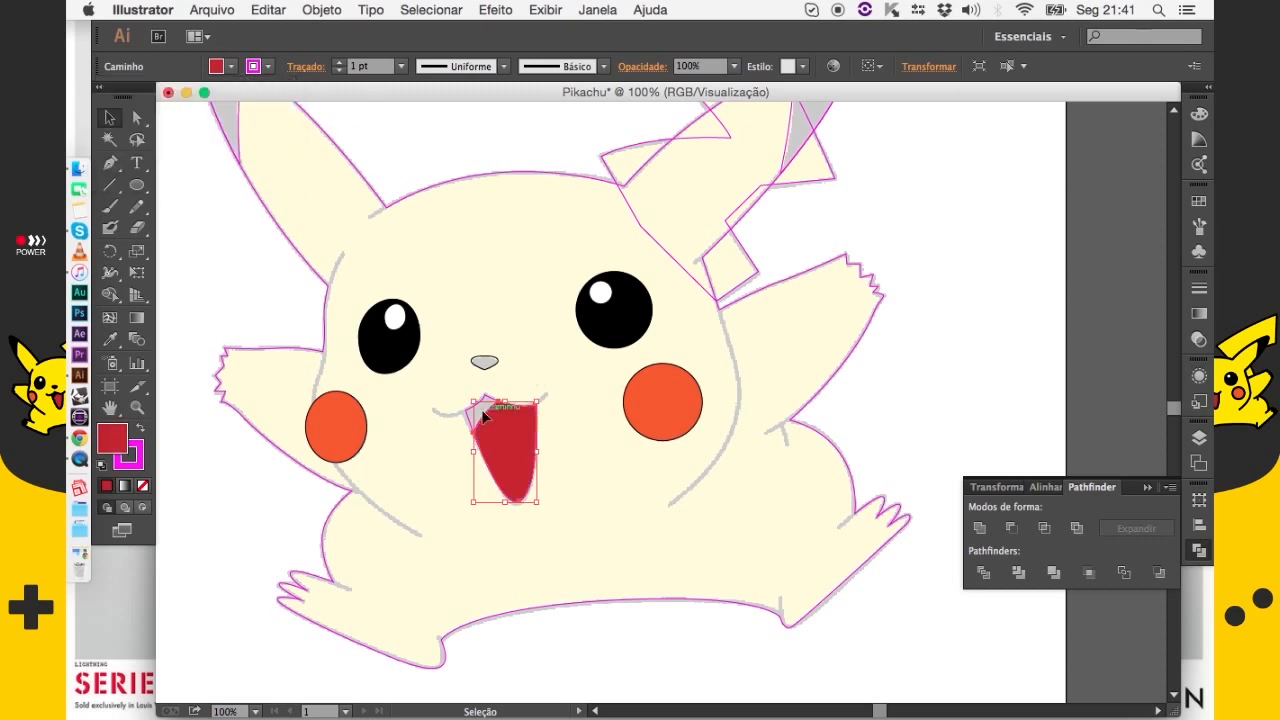
pyautogui.click(440, 414)
# Fill the mouth outline behind the tongue with black
pyautogui.click(483, 412)
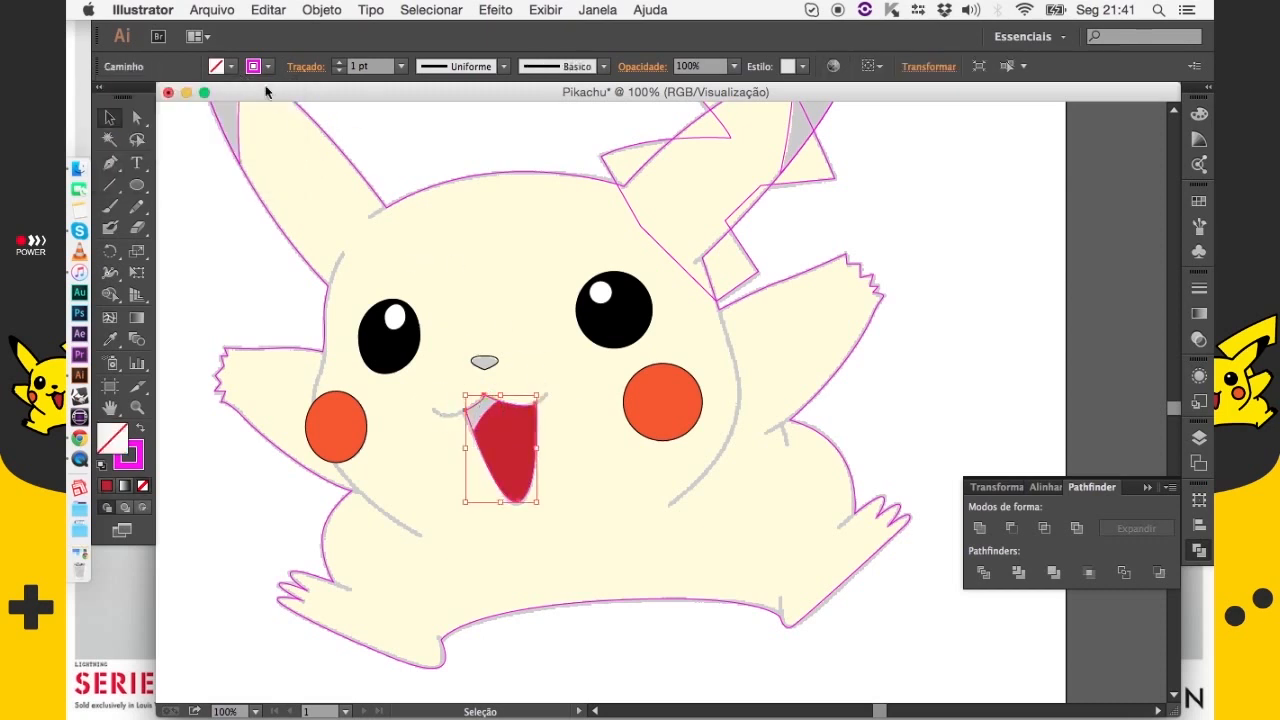
pyautogui.click(231, 66)
pyautogui.click(140, 96)
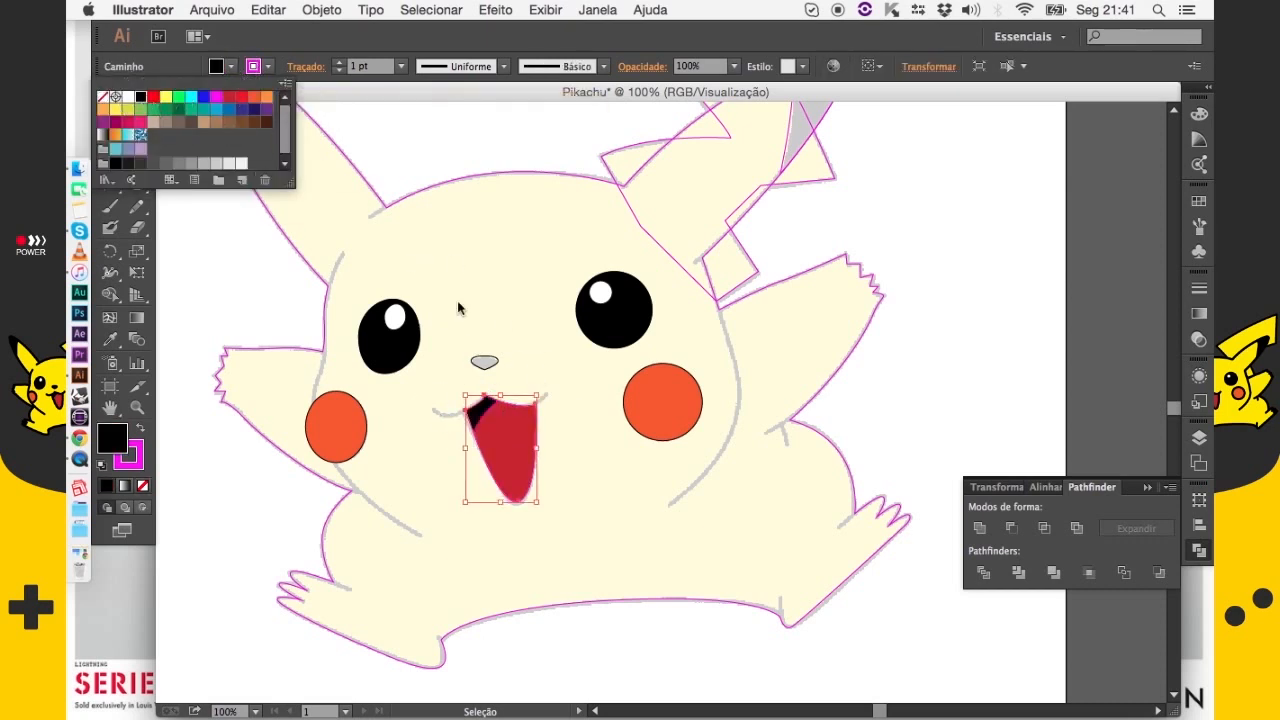
pyautogui.click(533, 322)
# Try a black fill on the nose and undo it
pyautogui.click(484, 361)
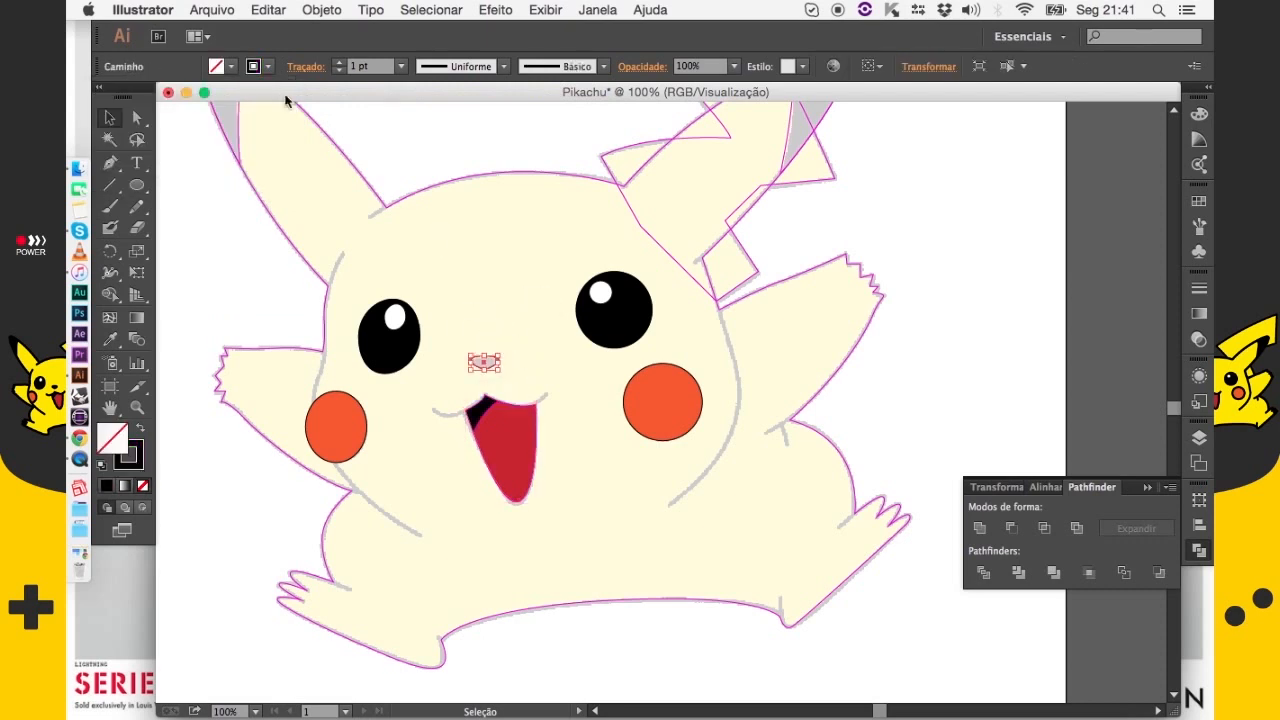
pyautogui.click(216, 66)
pyautogui.click(140, 96)
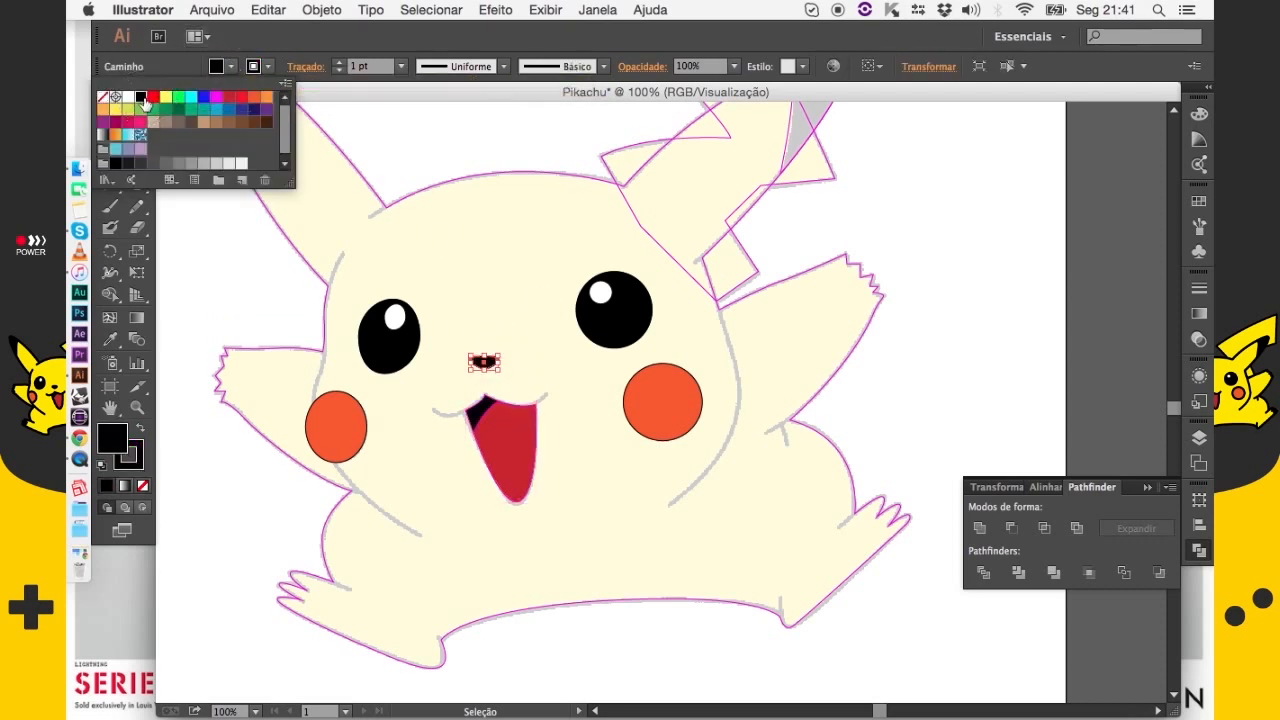
pyautogui.click(470, 270)
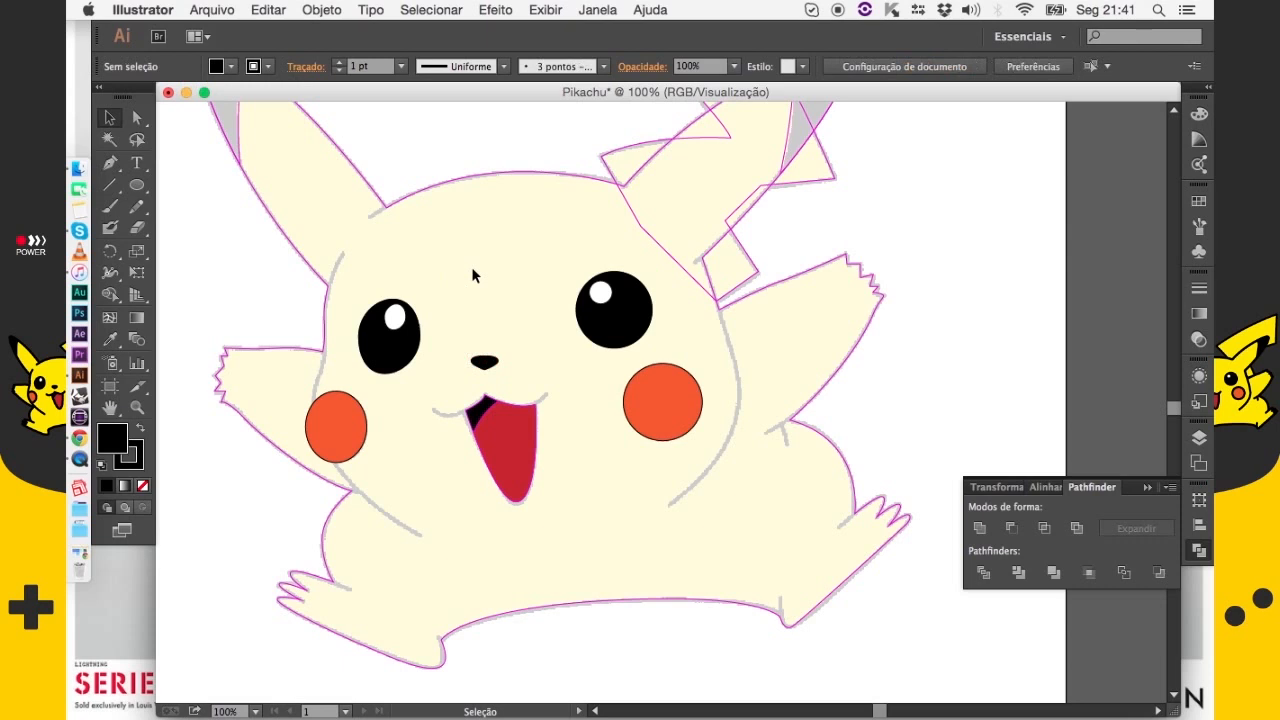
pyautogui.hscroll(-3, 536, 335)
pyautogui.scroll(1, 536, 335)
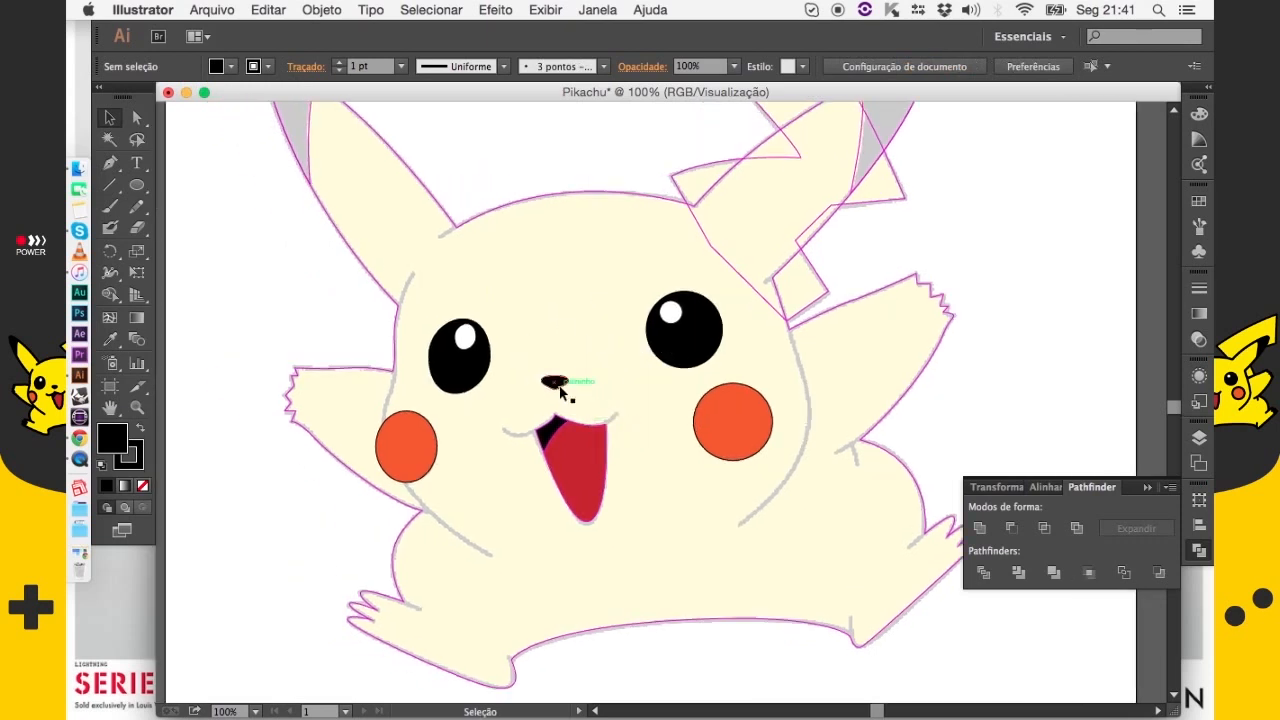
pyautogui.press('super+z')
pyautogui.click(533, 372)
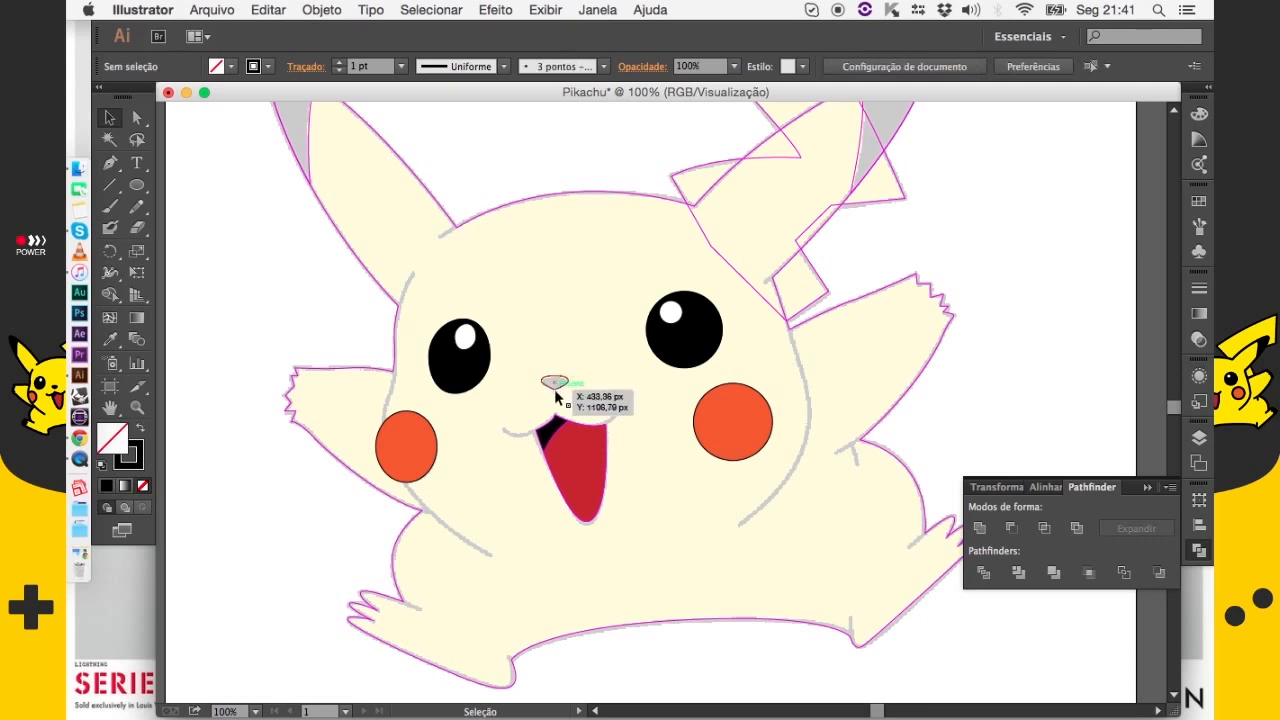
# Copy the black fill and black outline of the eye onto the nose shape with the Eyedropper
pyautogui.click(556, 391)
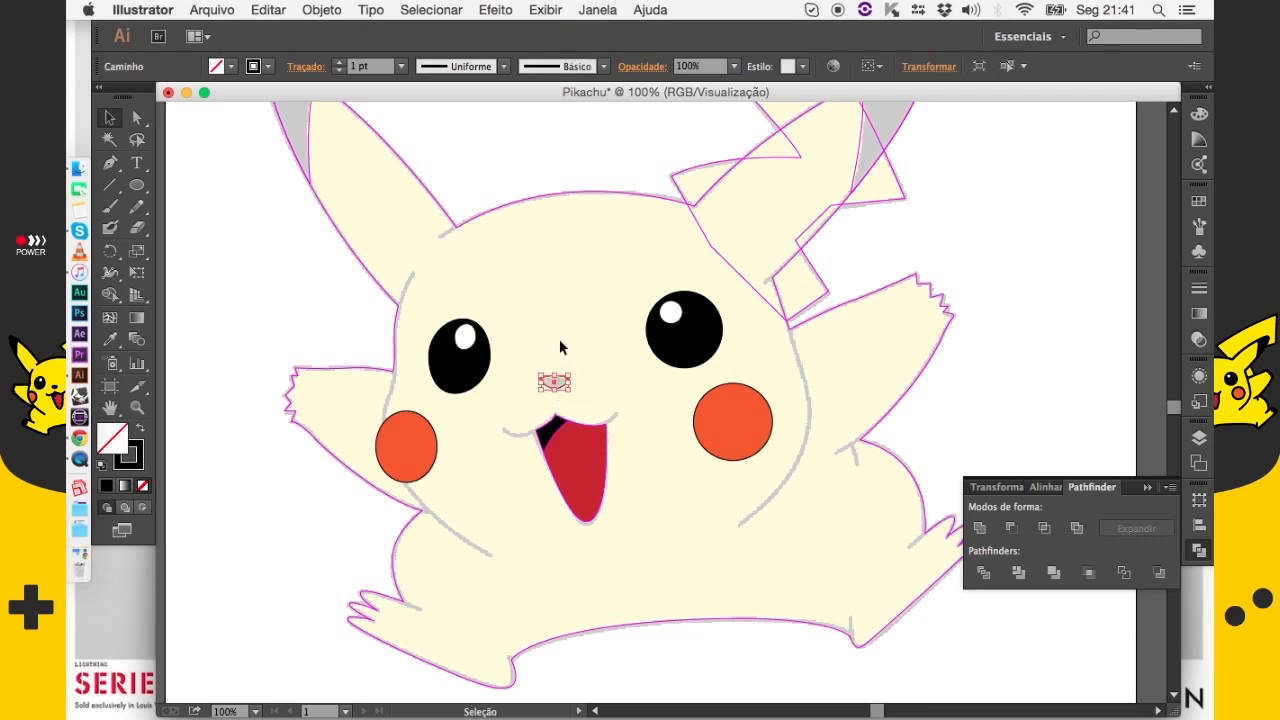
pyautogui.click(111, 343)
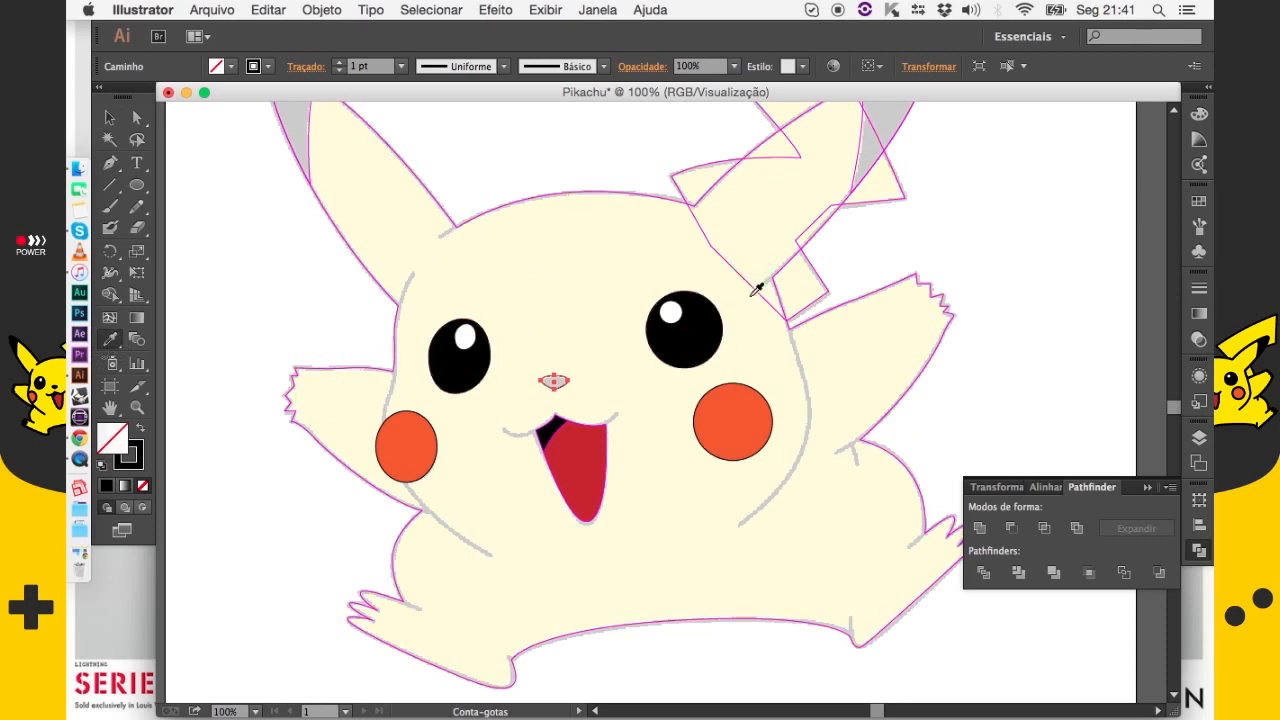
pyautogui.click(546, 255)
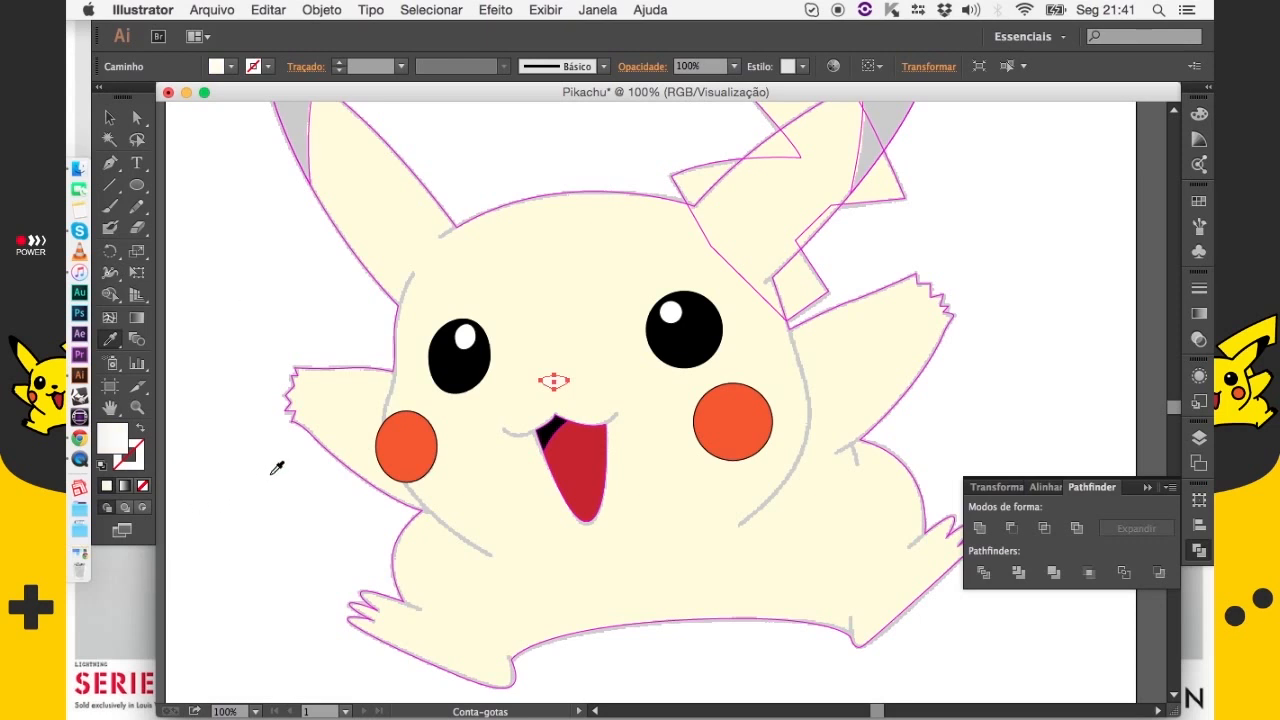
pyautogui.hscroll(-5, 300, 468)
pyautogui.click(221, 334)
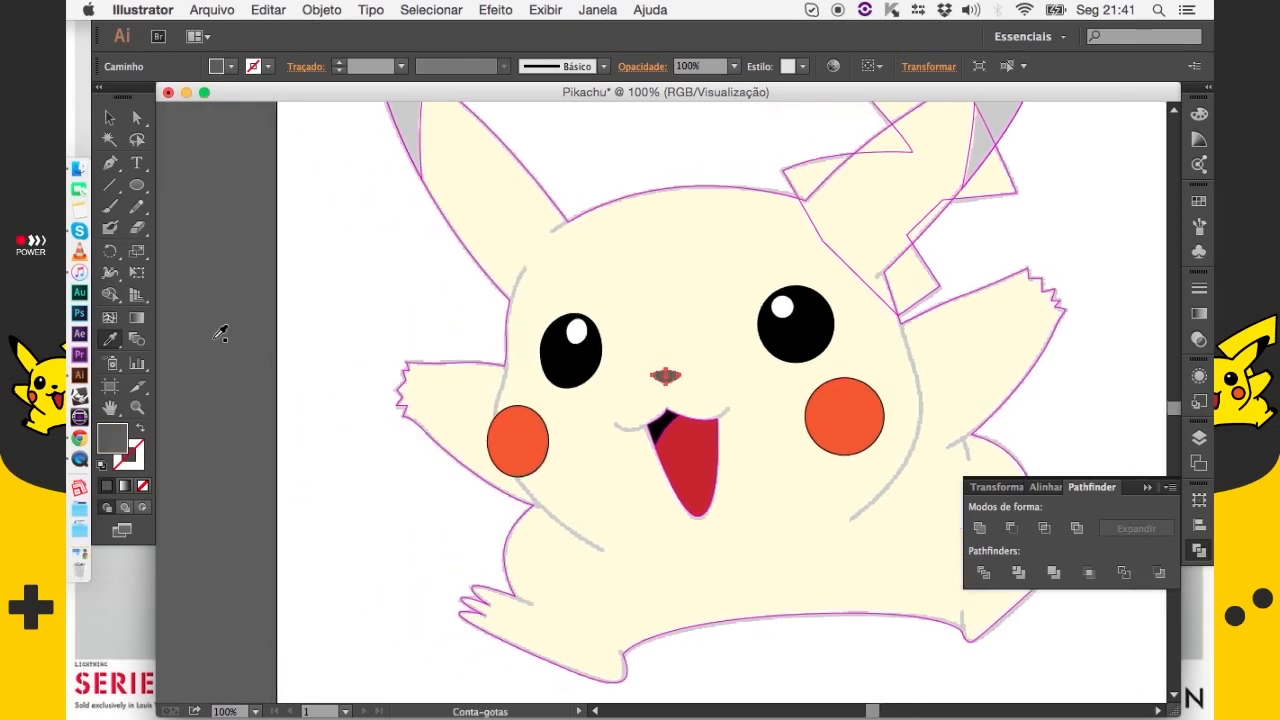
pyautogui.click(575, 360)
pyautogui.moveTo(695, 337); pyautogui.dragTo(530, 363)
pyautogui.press('v')
pyautogui.click(541, 336)
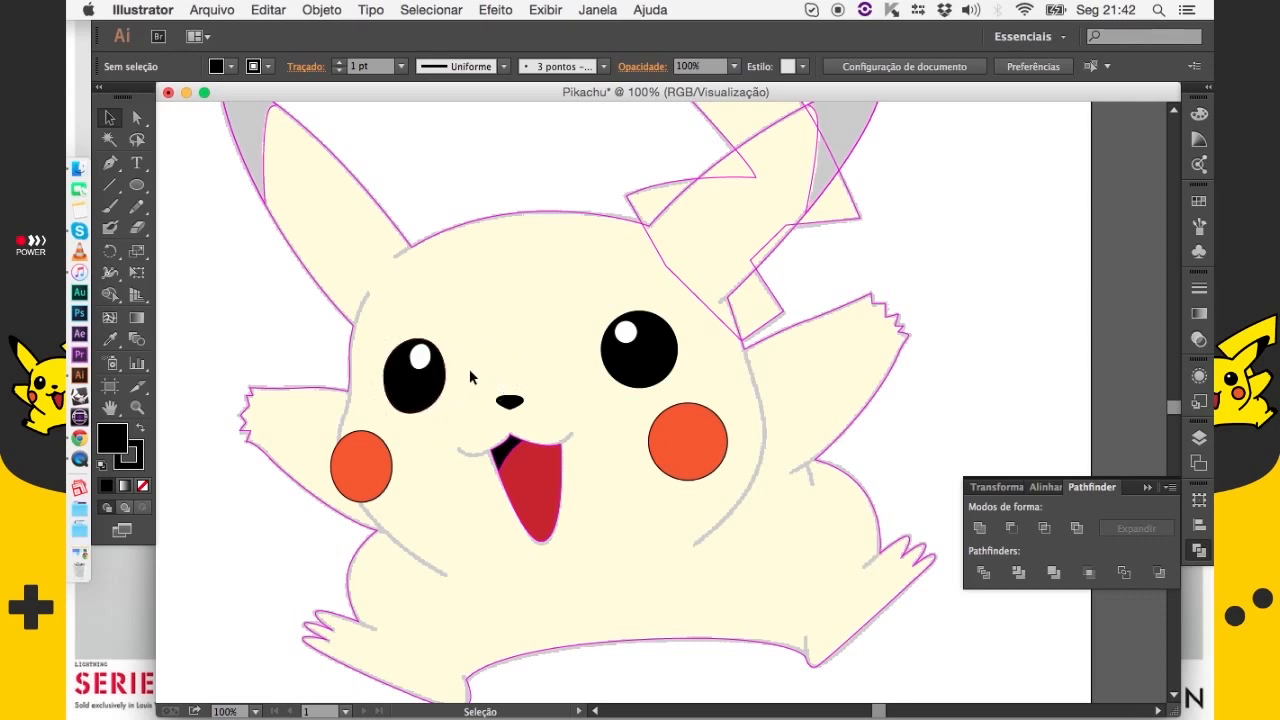
pyautogui.click(386, 372)
pyautogui.click(514, 342)
pyautogui.click(428, 392)
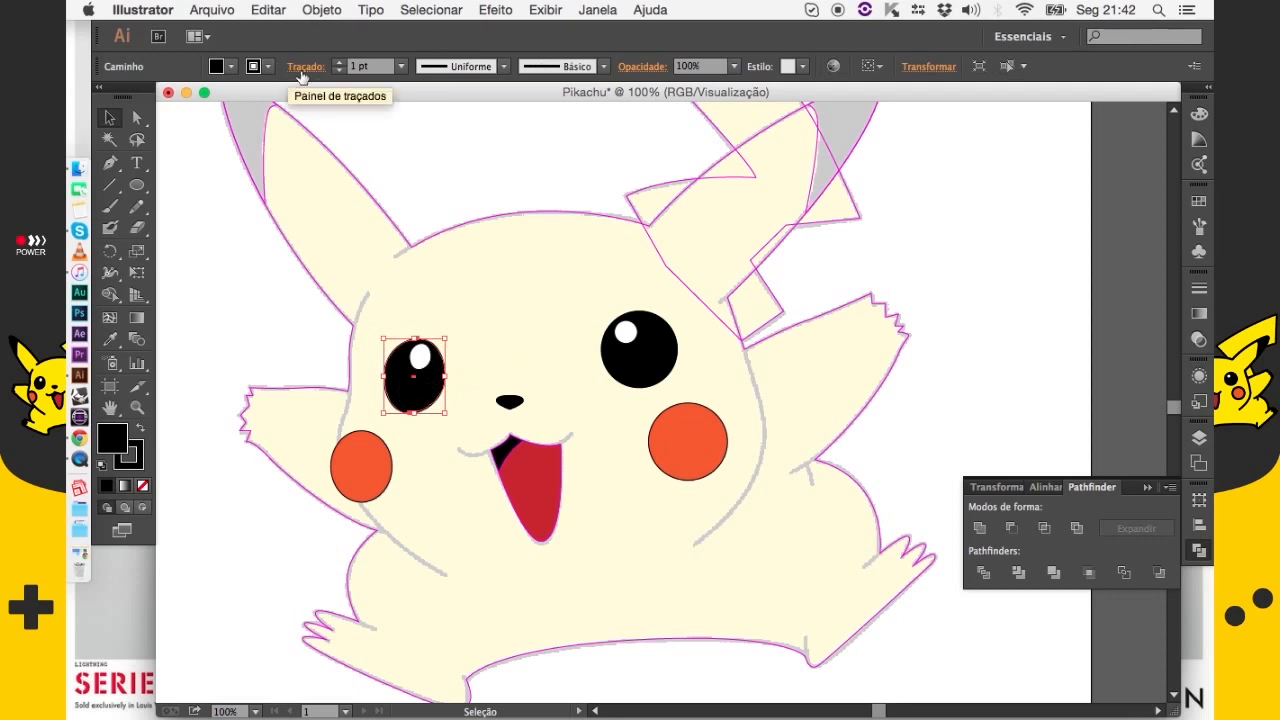
pyautogui.click(672, 427)
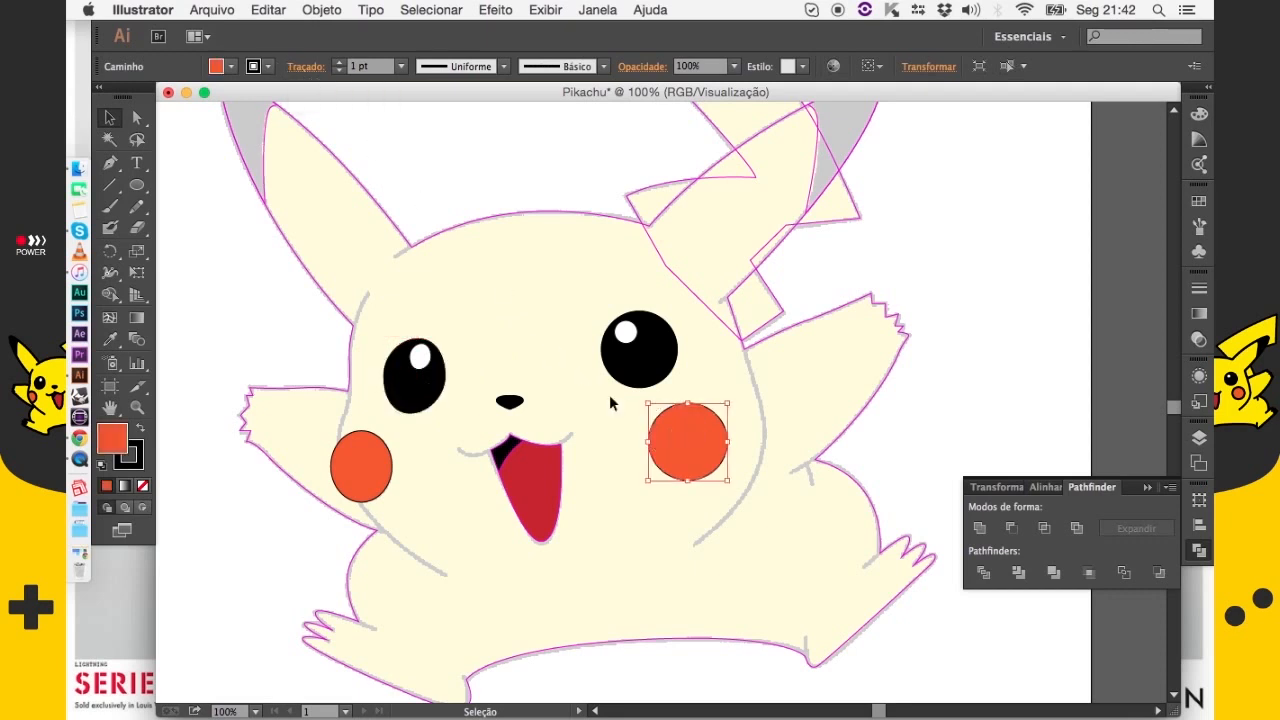
pyautogui.click(609, 394)
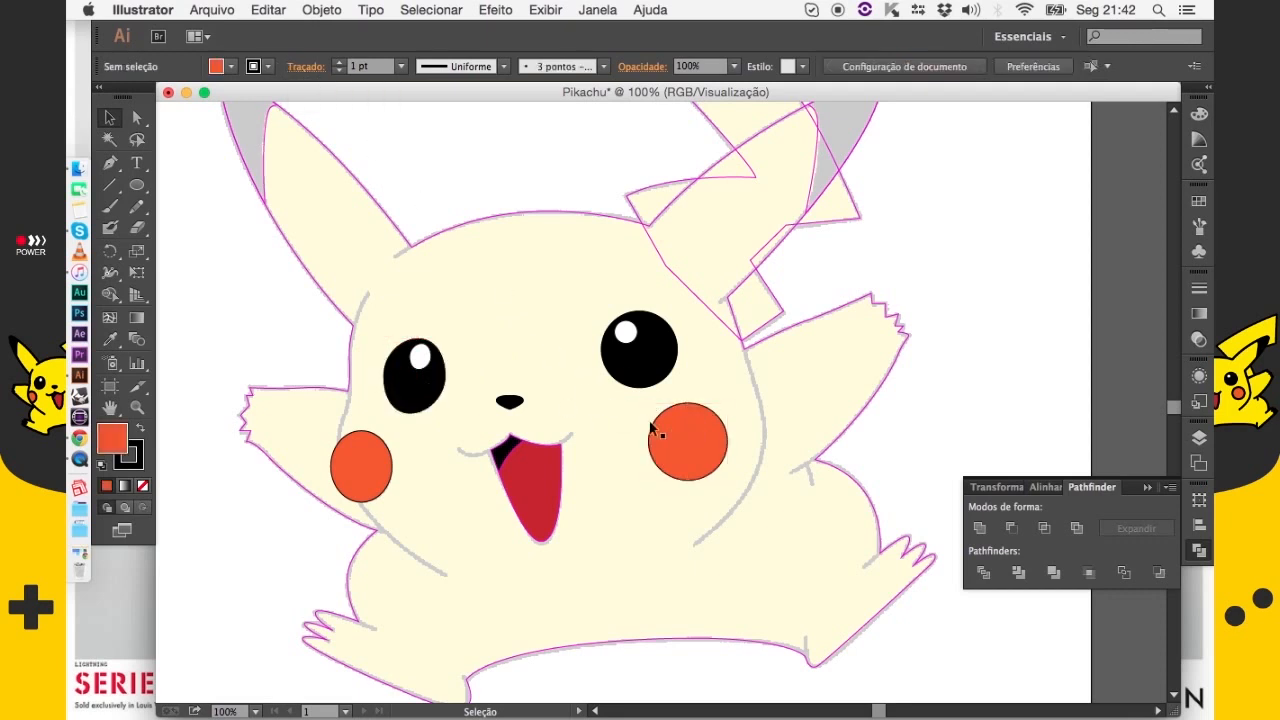
# Try copying the cheek's orange-red fill onto the nose with the Eyedropper and undo it
pyautogui.click(510, 403)
pyautogui.click(112, 340)
pyautogui.click(716, 430)
pyautogui.press('v')
pyautogui.click(545, 368)
pyautogui.press('super+z')
pyautogui.click(603, 427)
# Change the stroke of the mouth outline and the tongue from magenta to black
pyautogui.moveTo(613, 439); pyautogui.dragTo(583, 403)
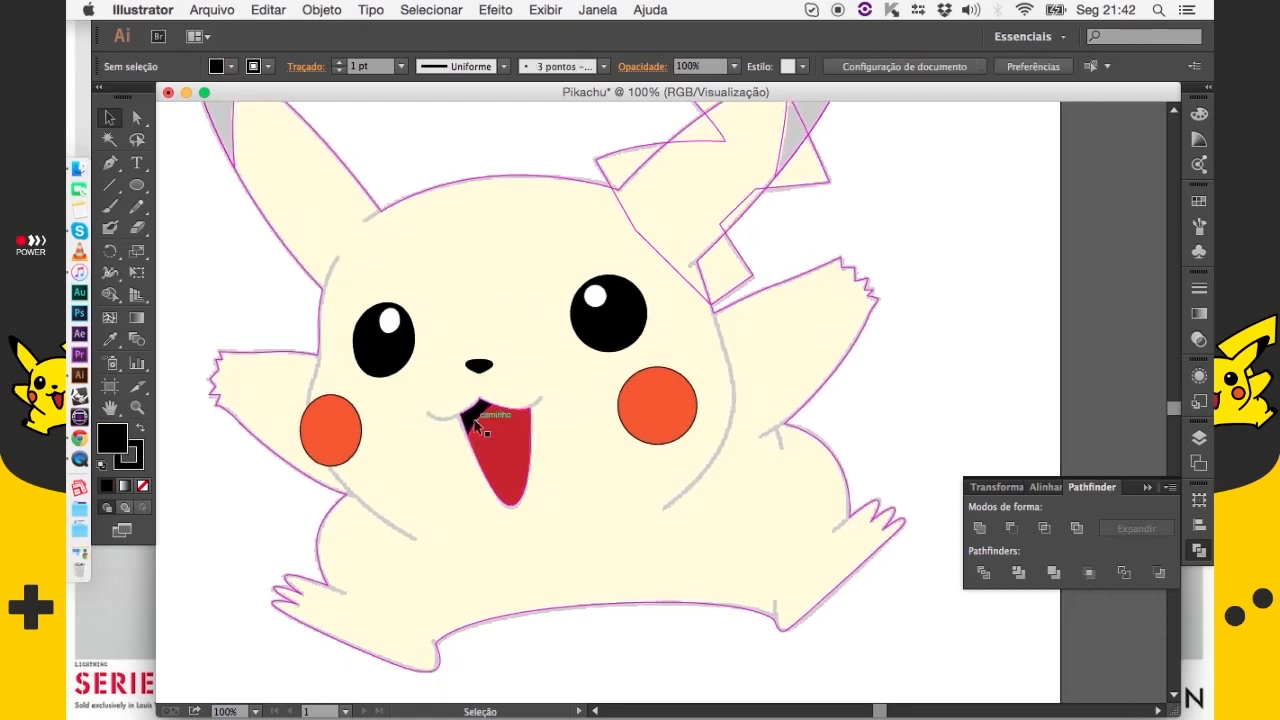
pyautogui.moveTo(450, 402)
pyautogui.mouseDown()
pyautogui.moveTo(551, 492)
pyautogui.moveTo(533, 532)
pyautogui.mouseUp()
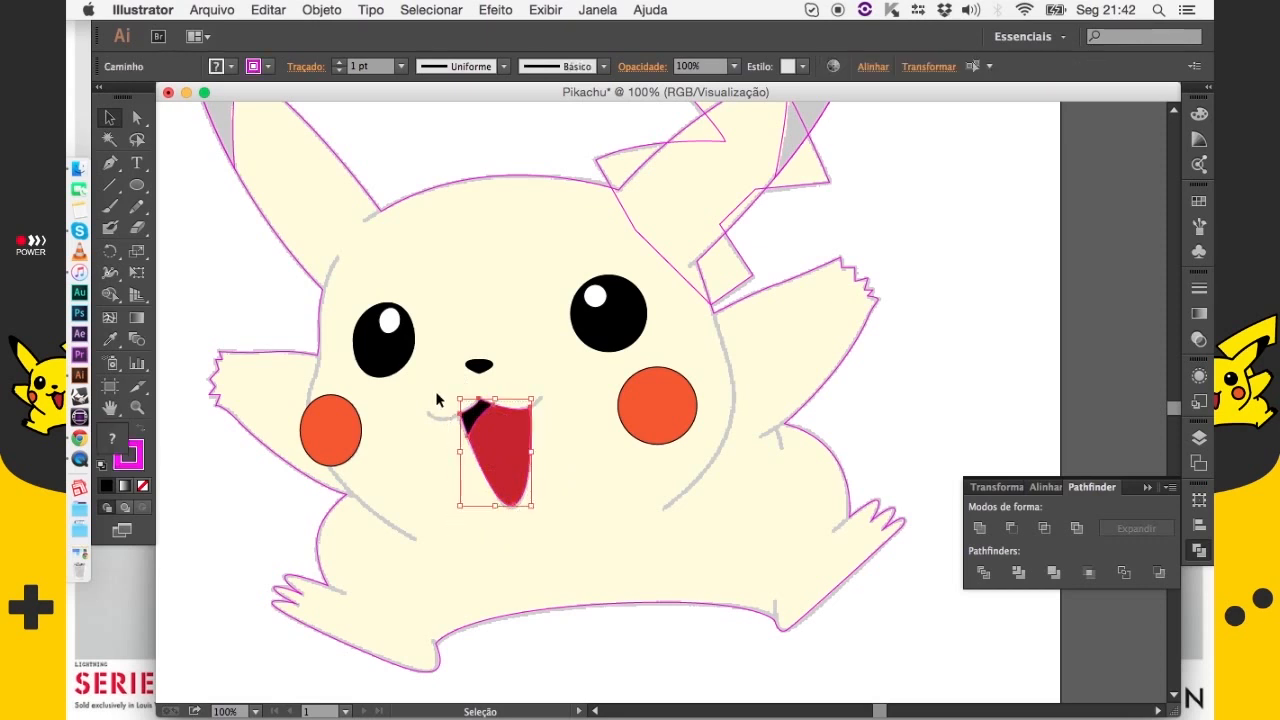
pyautogui.click(267, 68)
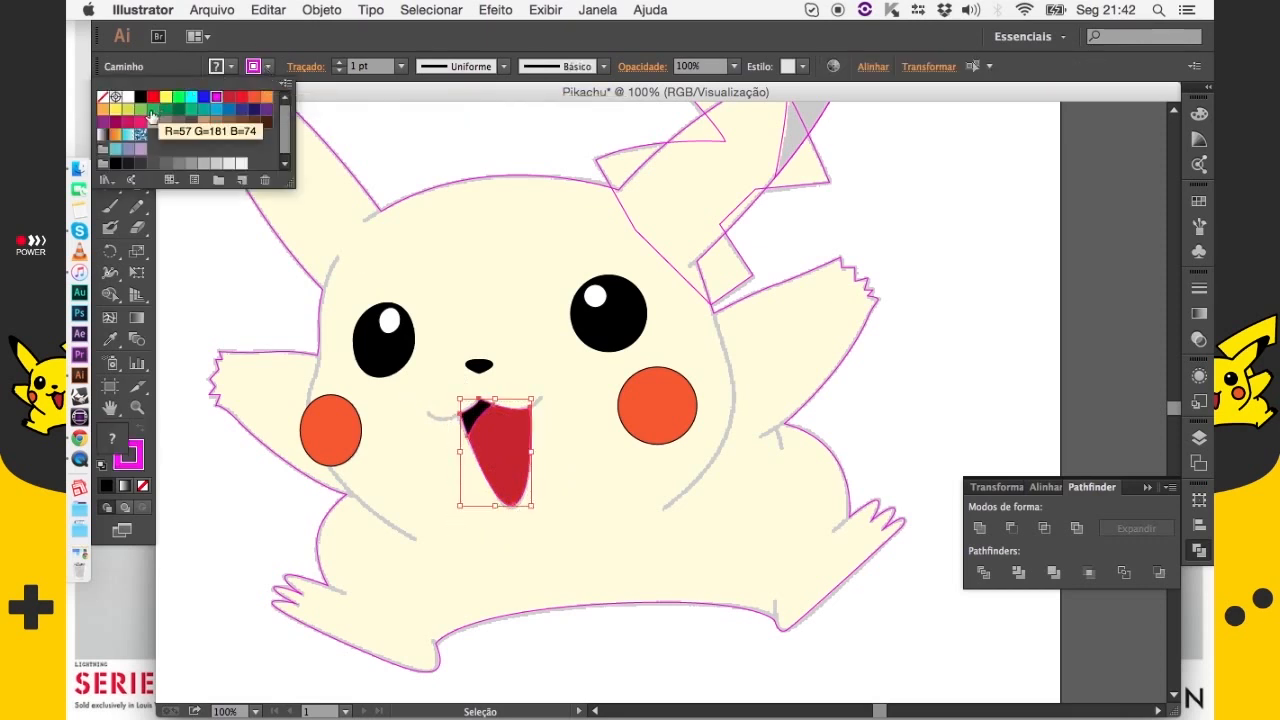
pyautogui.click(141, 96)
pyautogui.click(470, 287)
# Set the opacity of both cheek circles to 60%
pyautogui.press('space')
pyautogui.moveTo(486, 312); pyautogui.dragTo(499, 404)
pyautogui.moveTo(600, 366); pyautogui.dragTo(572, 219)
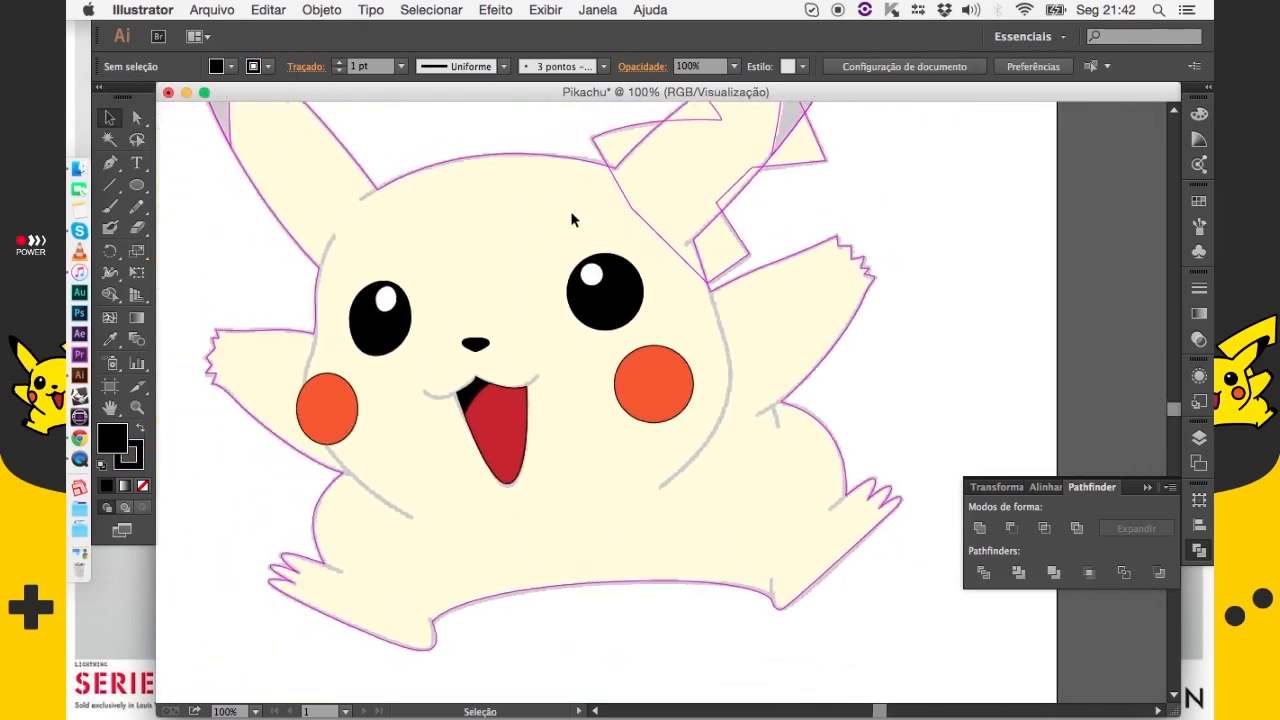
pyautogui.click(335, 393)
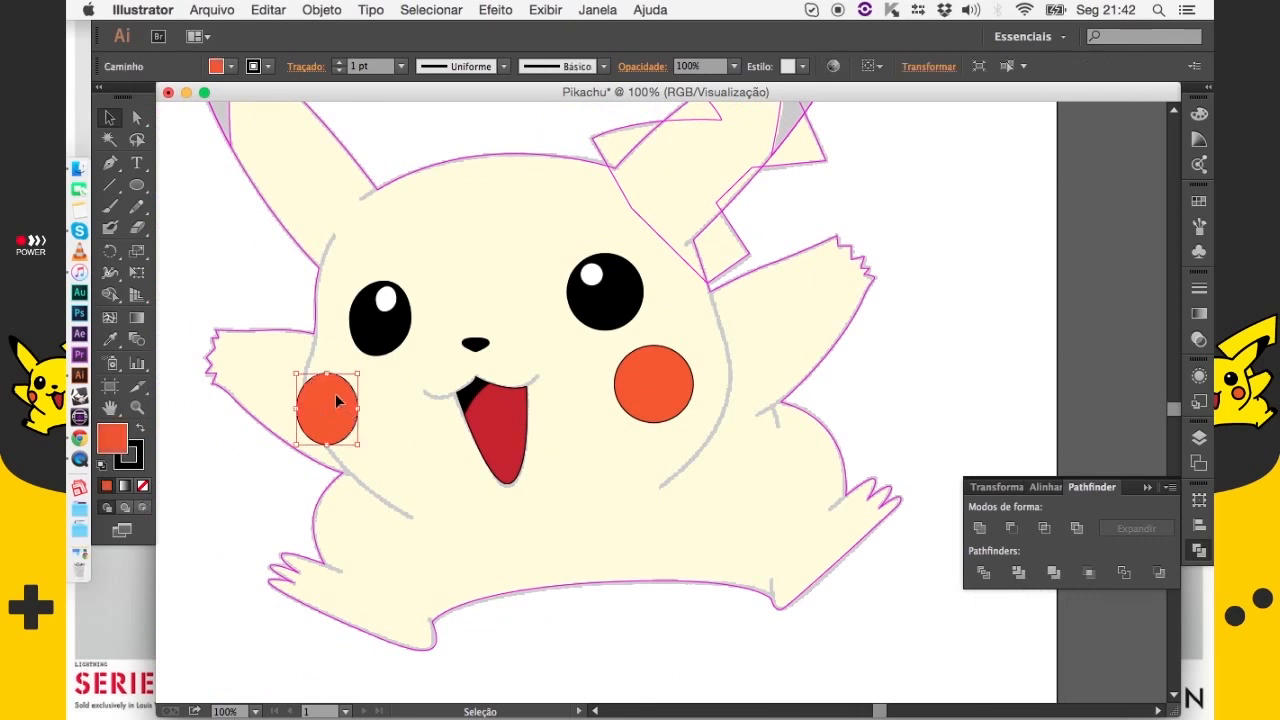
pyautogui.keyDown('shift'); pyautogui.click(668, 385); pyautogui.keyUp('shift')
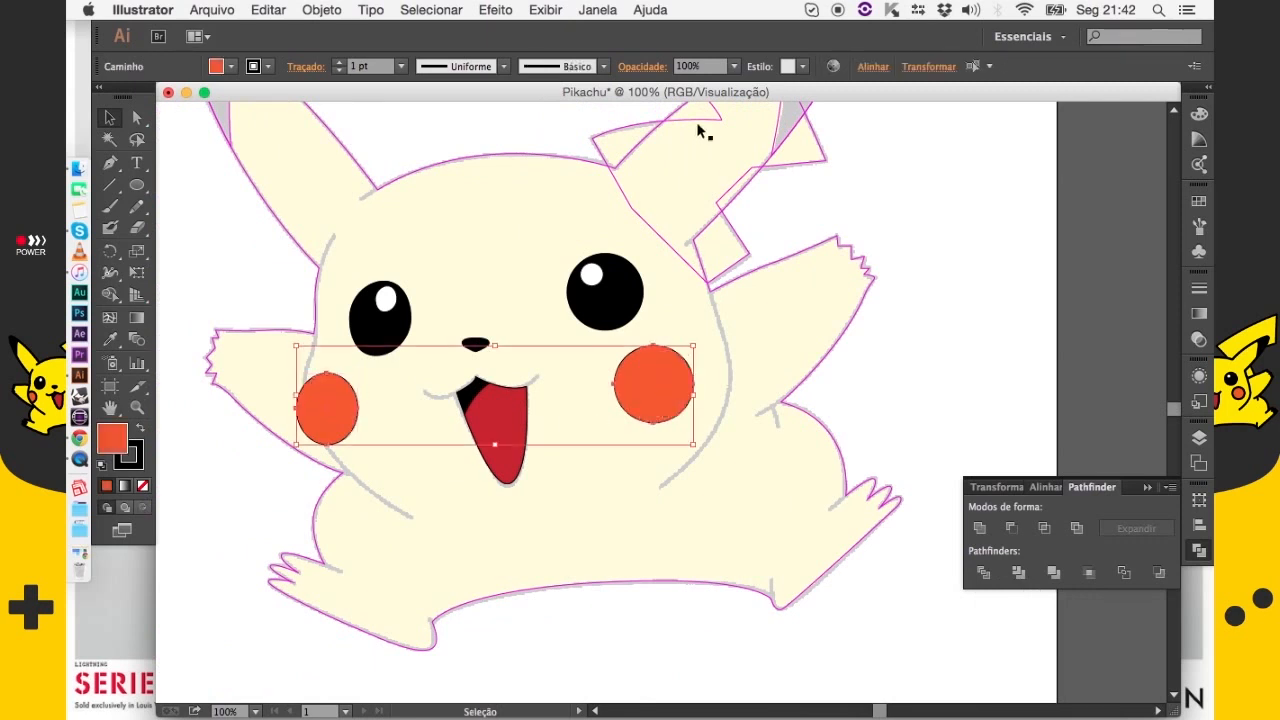
pyautogui.click(734, 66)
pyautogui.click(757, 207)
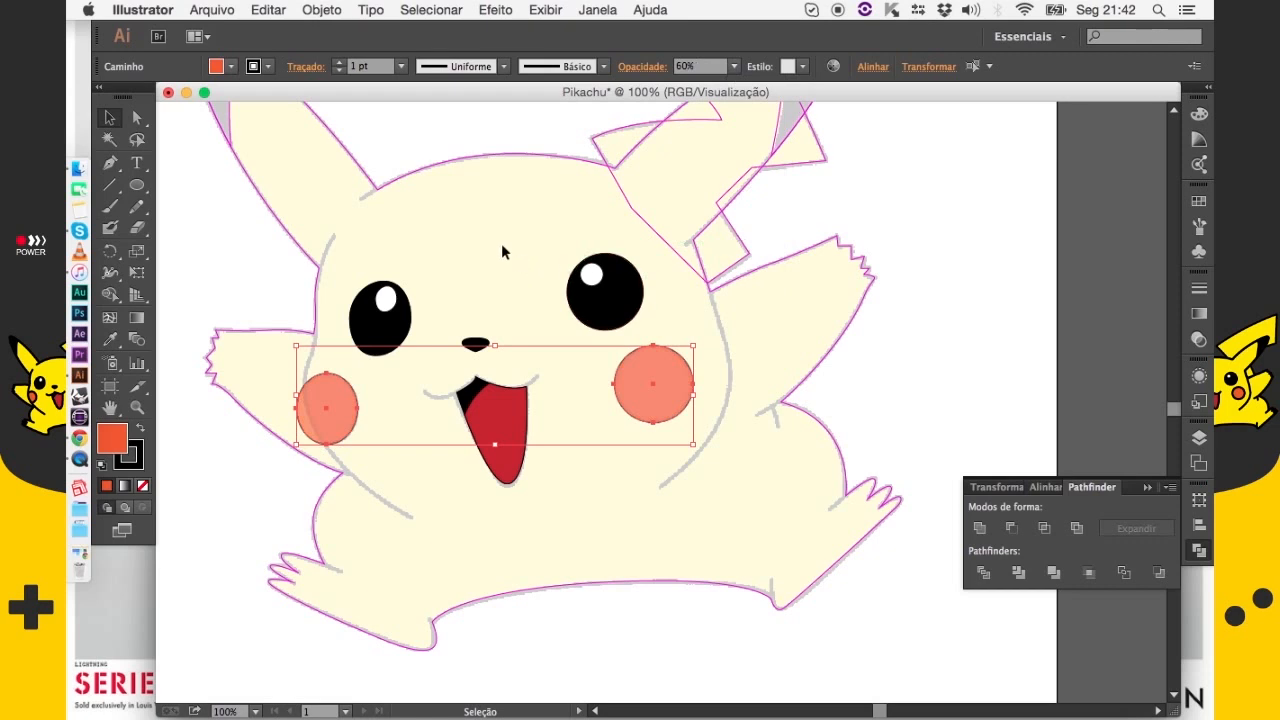
pyautogui.click(378, 397)
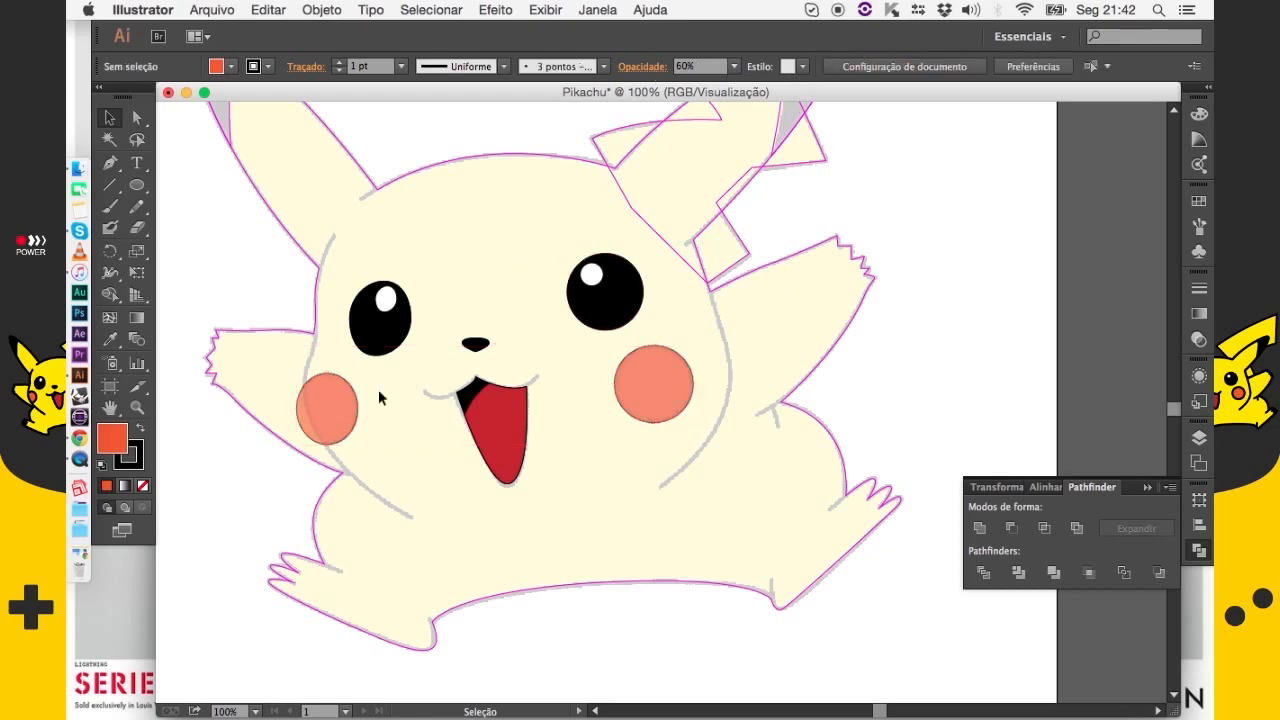
# Fill the lightning-shaped tail with the RGB yellow swatch and give it a black stroke
pyautogui.moveTo(568, 295); pyautogui.dragTo(392, 566)
pyautogui.moveTo(363, 222); pyautogui.dragTo(474, 298)
pyautogui.click(231, 67)
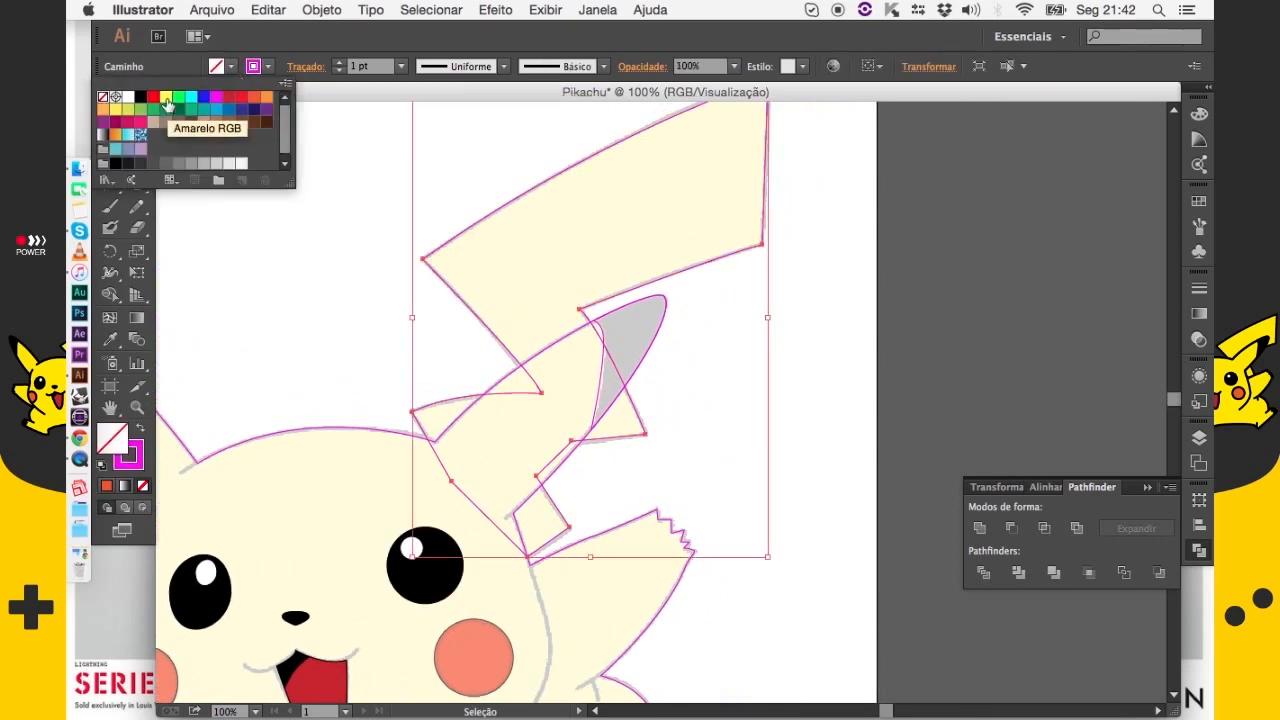
pyautogui.click(166, 98)
pyautogui.click(267, 66)
pyautogui.click(267, 66)
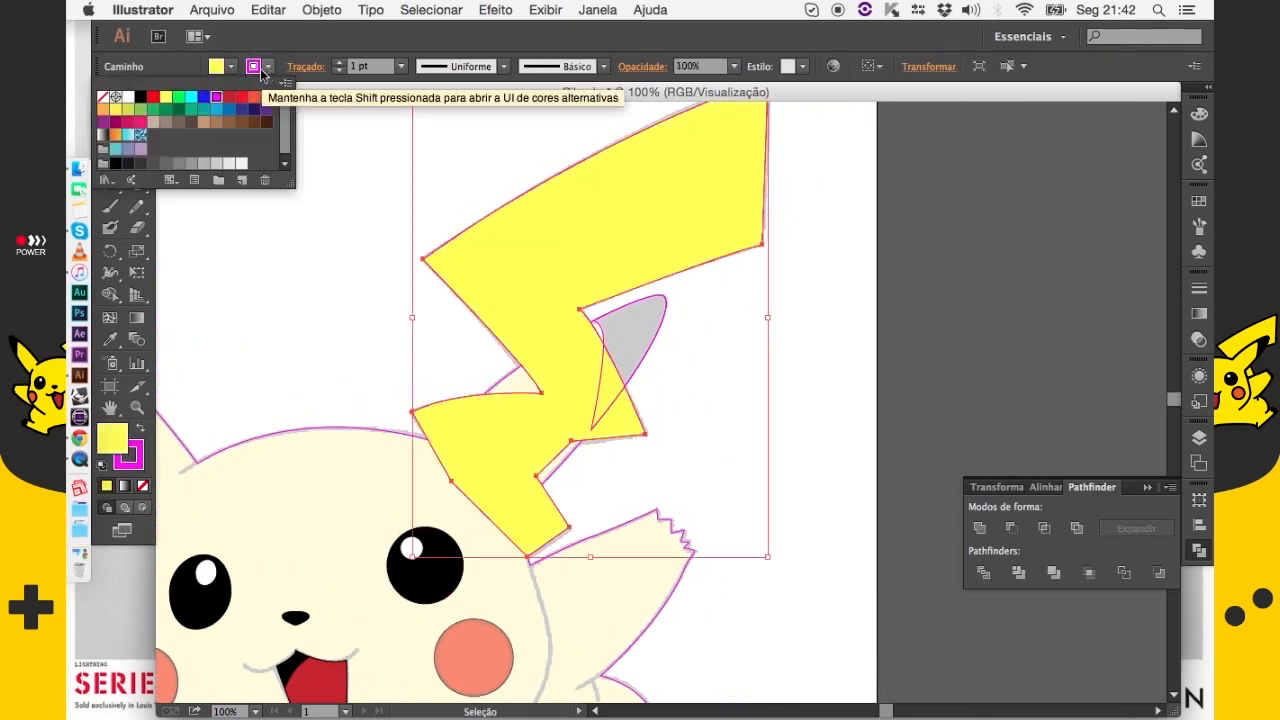
pyautogui.click(141, 98)
pyautogui.click(350, 352)
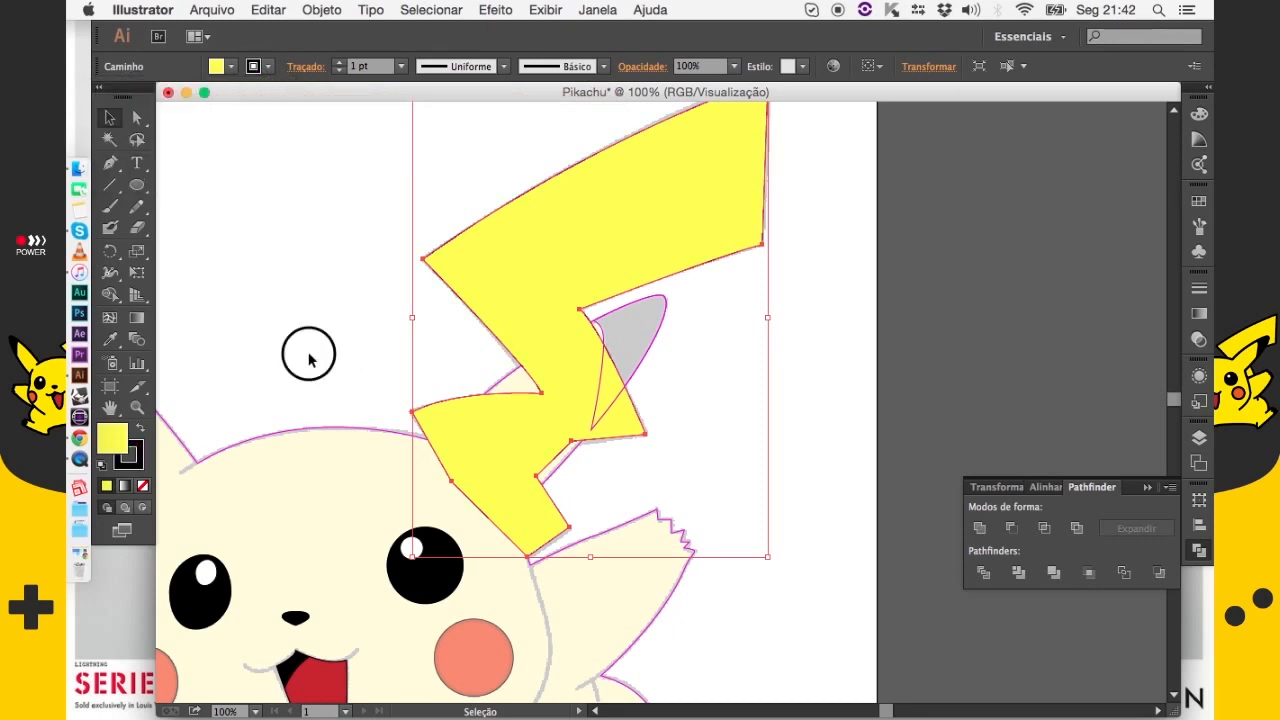
pyautogui.click(306, 354)
# Copy the tail's yellow fill and black stroke onto the body outline with the Eyedropper
pyautogui.moveTo(325, 362); pyautogui.dragTo(458, 344)
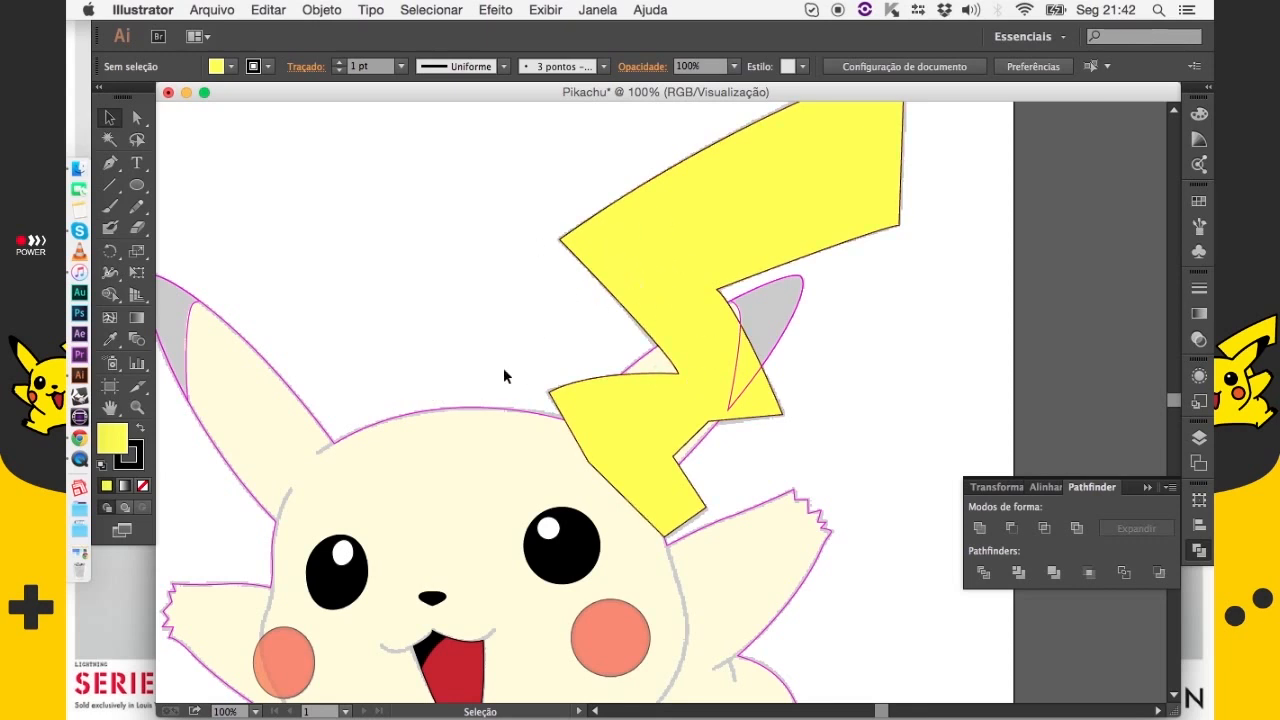
pyautogui.moveTo(503, 371); pyautogui.dragTo(449, 320)
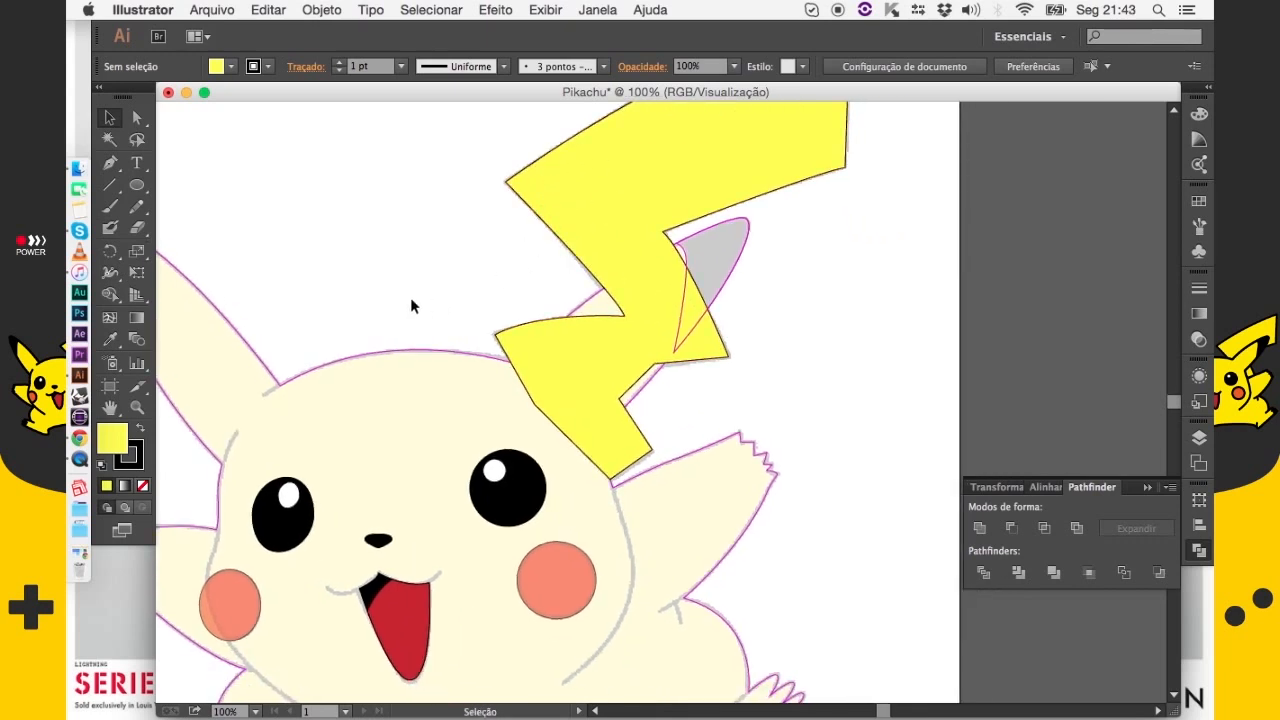
pyautogui.moveTo(354, 310); pyautogui.dragTo(437, 430)
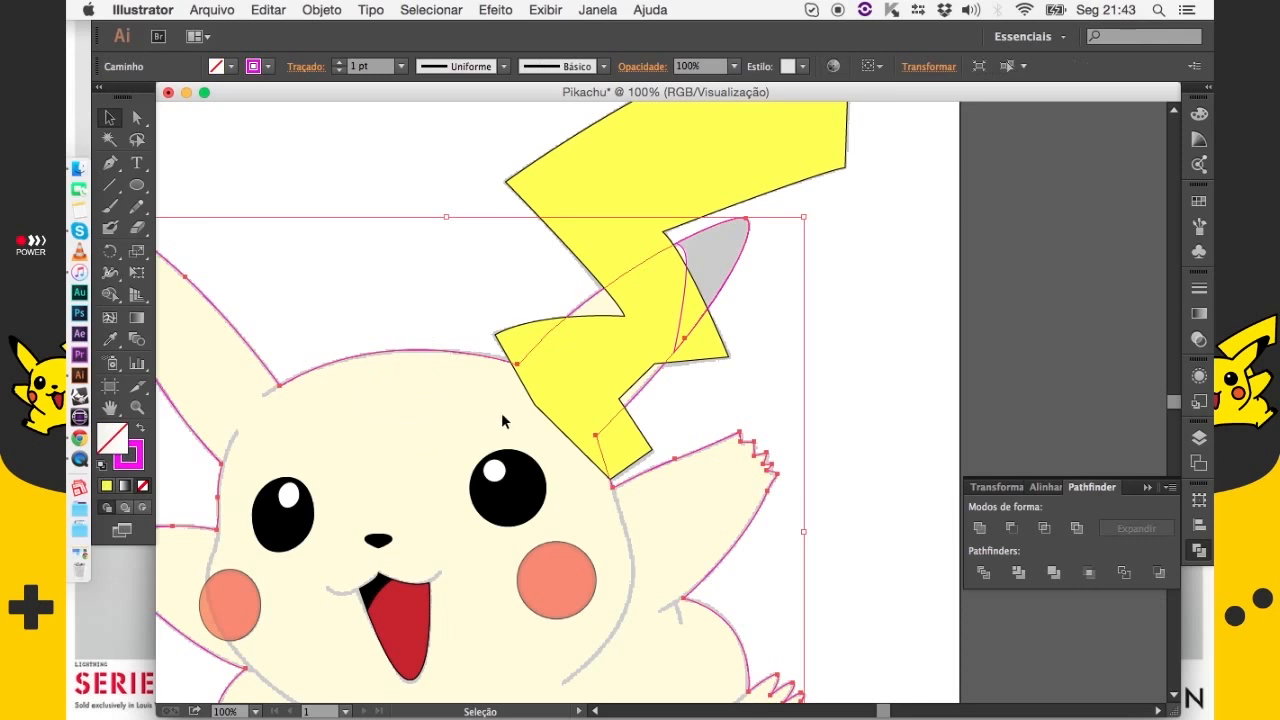
pyautogui.press('i')
pyautogui.click(562, 385)
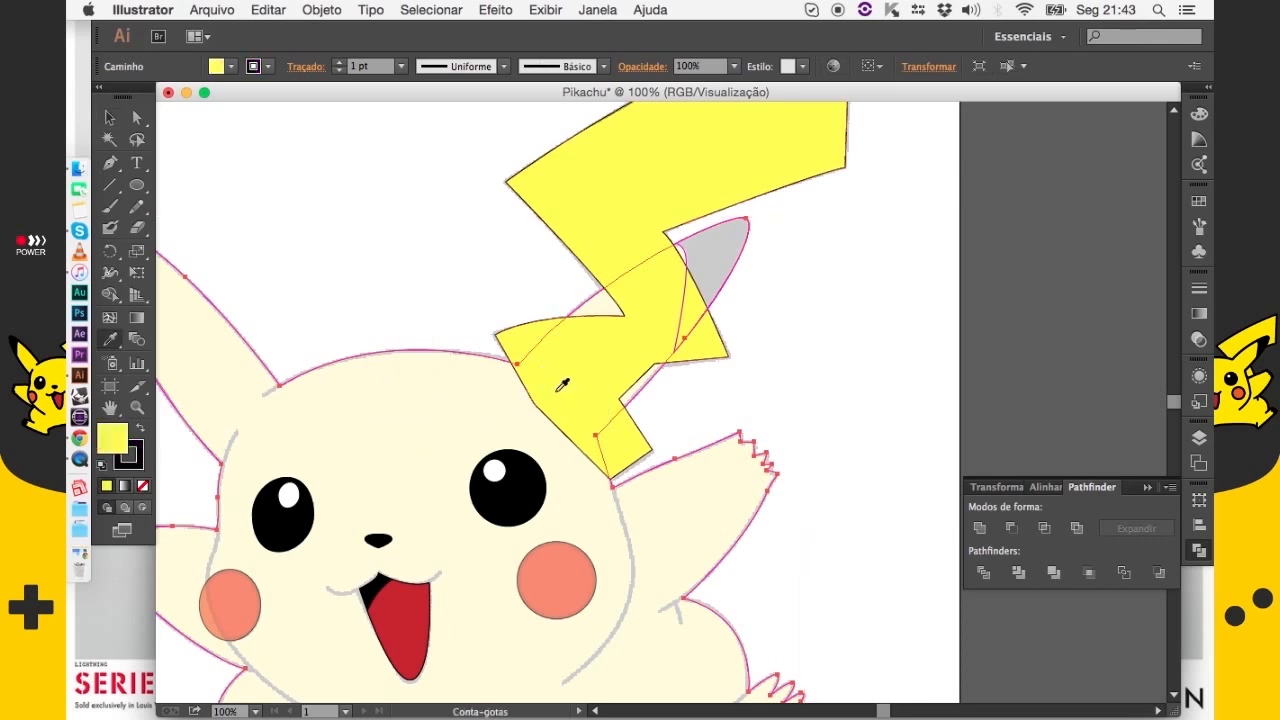
pyautogui.press('v')
pyautogui.click(399, 279)
# Send the yellow tail to the back so that it sits behind the ear and body
pyautogui.moveTo(390, 300); pyautogui.dragTo(523, 255)
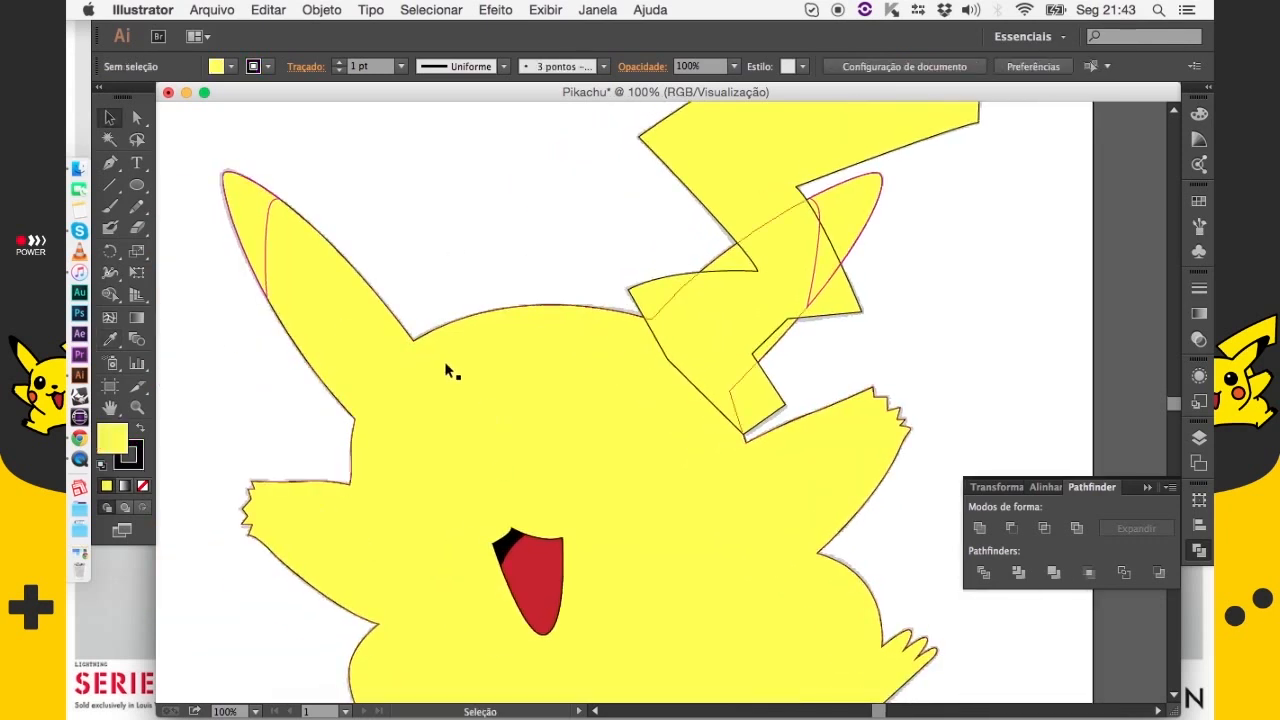
pyautogui.hscroll(3, 439, 349)
pyautogui.scroll(3, 439, 349)
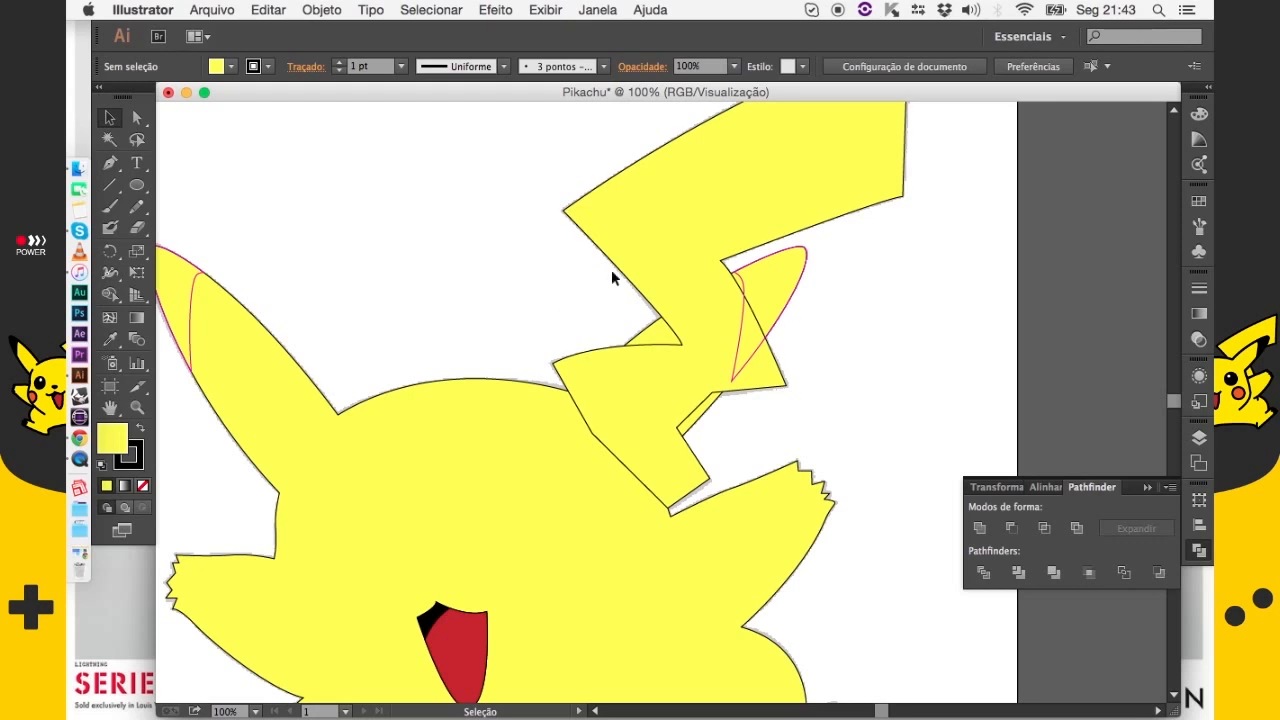
pyautogui.click(620, 205)
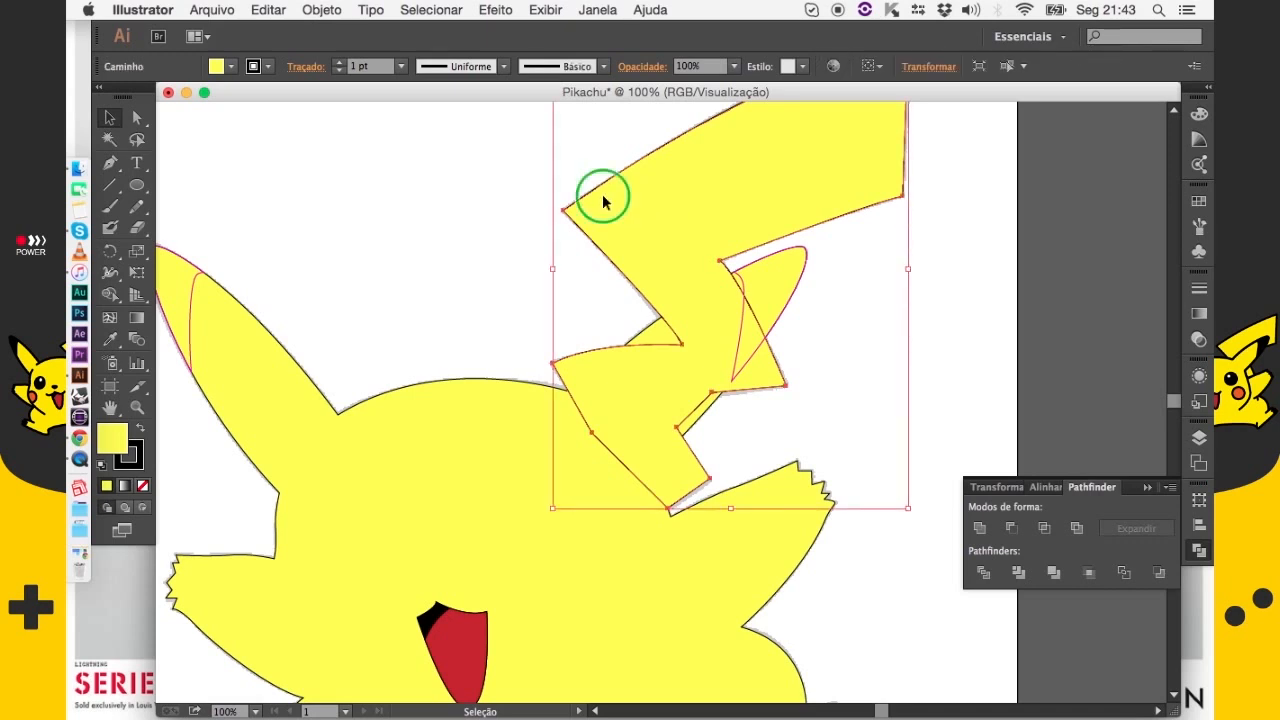
pyautogui.rightClick(603, 201)
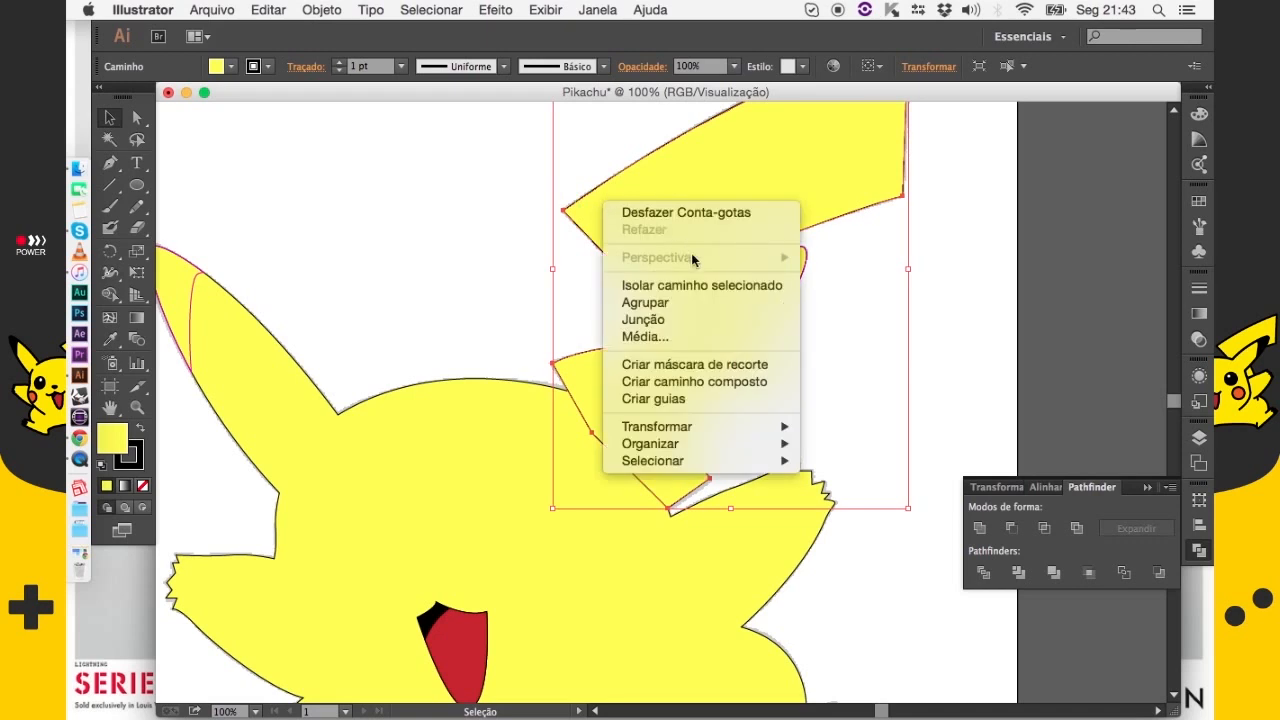
pyautogui.moveTo(744, 450)
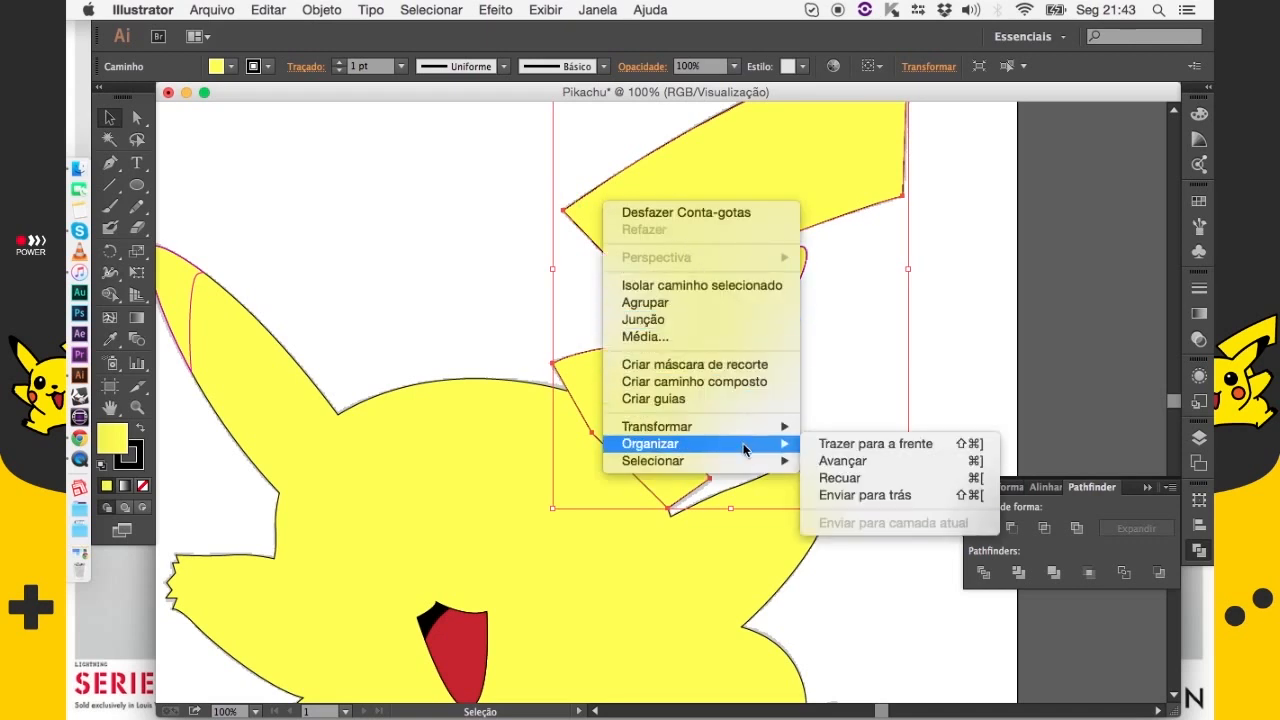
pyautogui.click(900, 496)
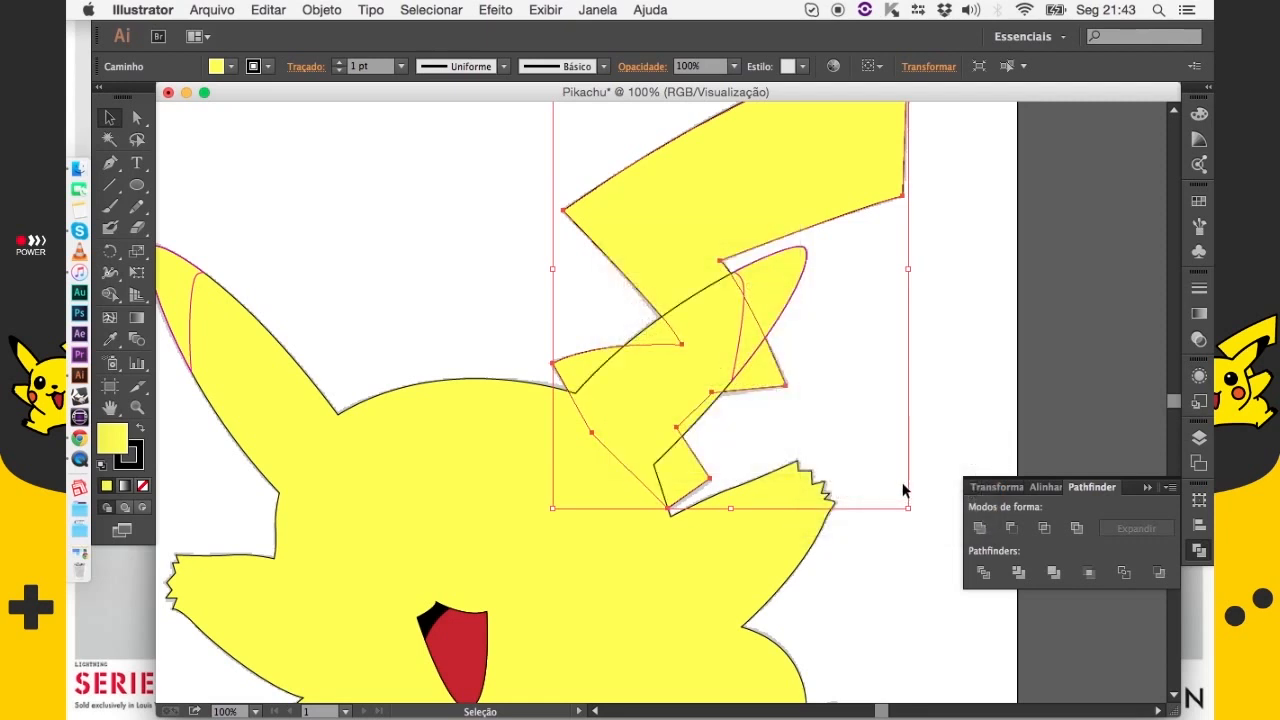
# Add the body to the tail selection and send both shapes to the back, behind the facial features
pyautogui.keyDown('shift'); pyautogui.click(455, 398); pyautogui.keyUp('shift')
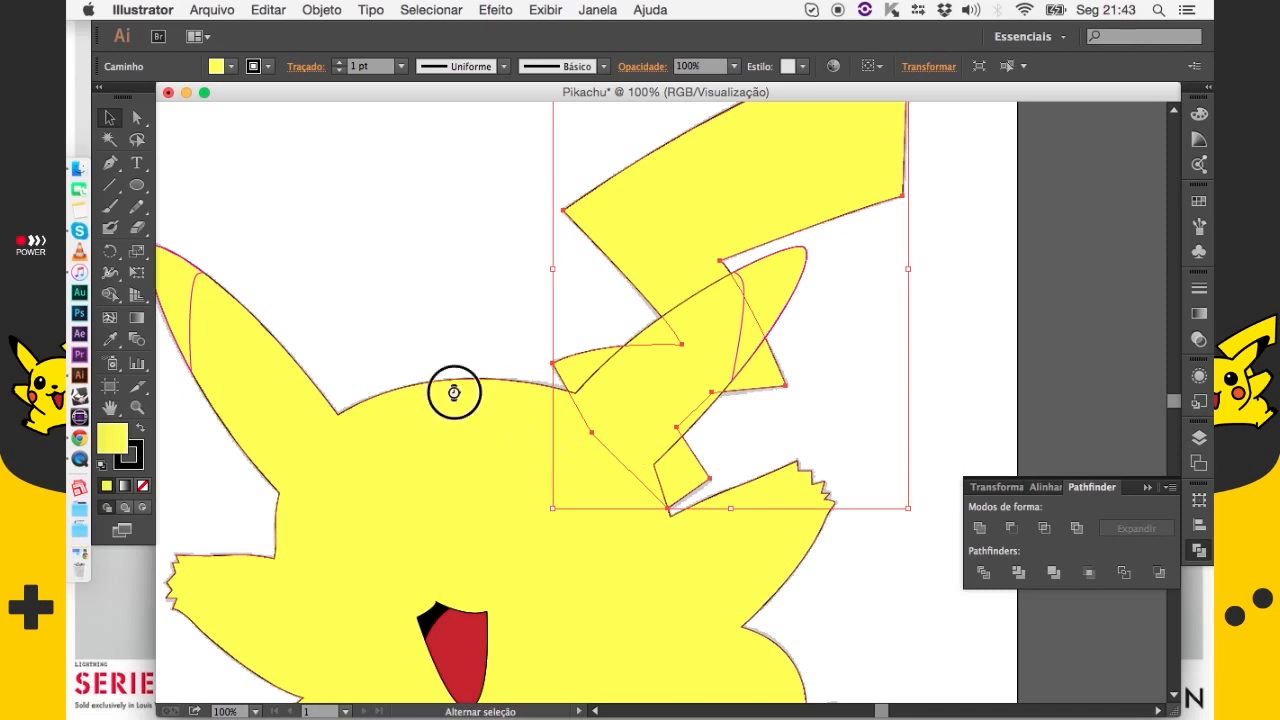
pyautogui.rightClick(460, 389)
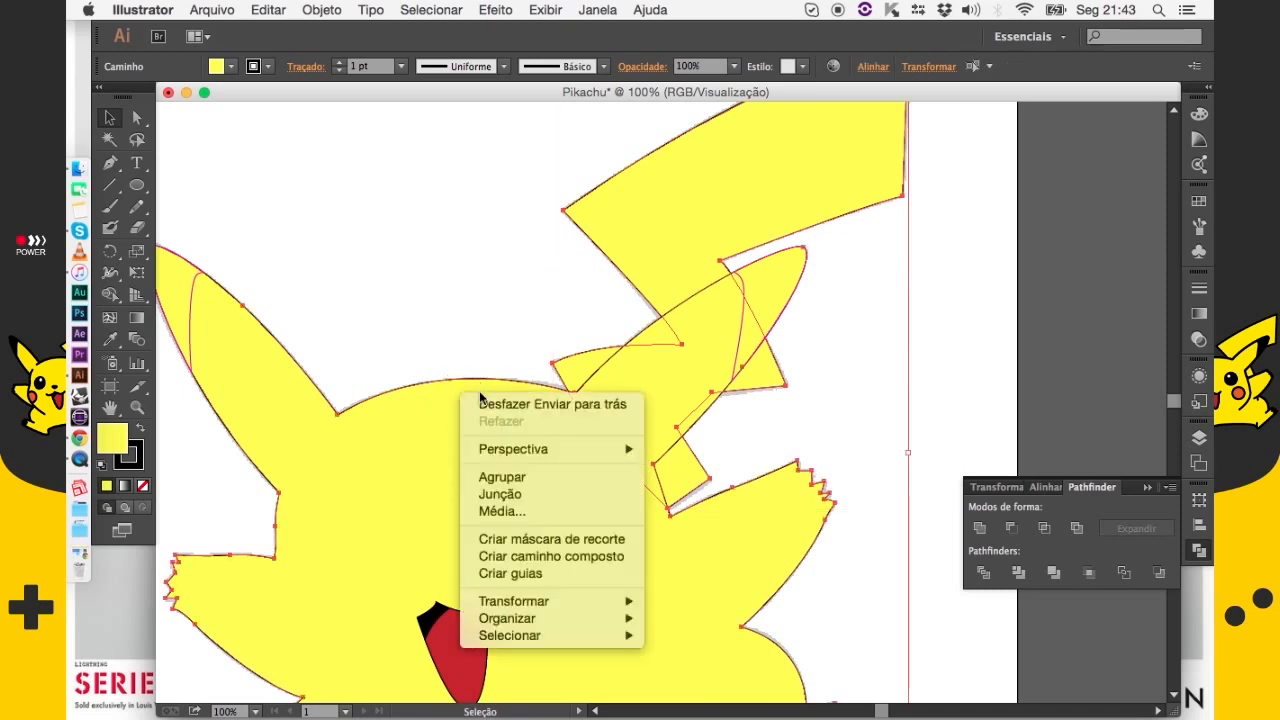
pyautogui.moveTo(597, 610)
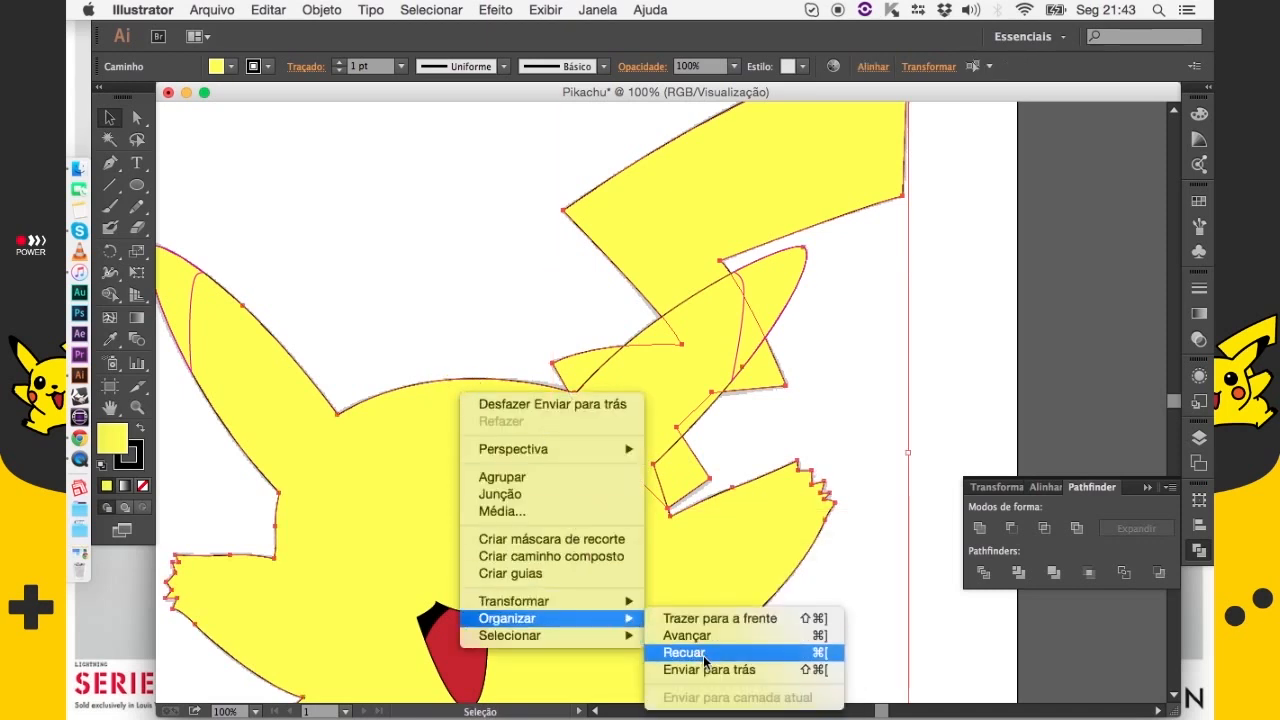
pyautogui.click(700, 666)
pyautogui.click(392, 290)
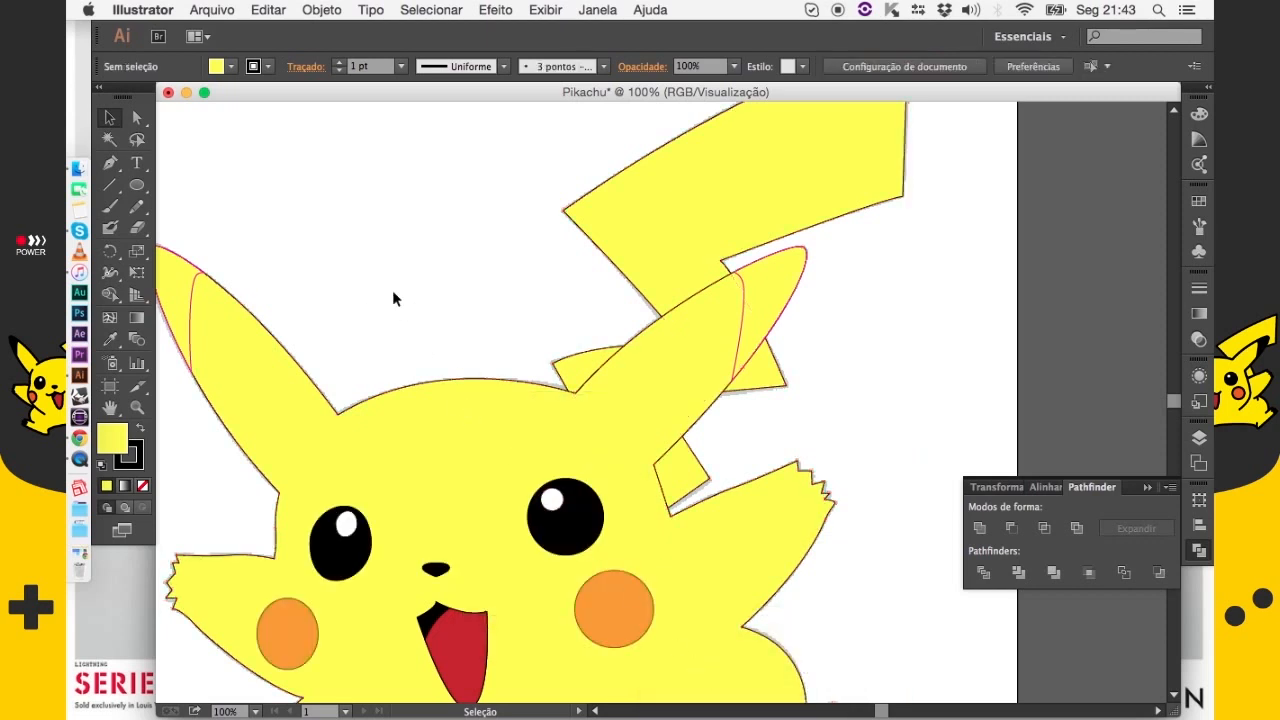
# Select Pikachu's body together with the tail and set their opacity to 50% to reveal the reference drawing
pyautogui.moveTo(511, 306); pyautogui.dragTo(585, 333)
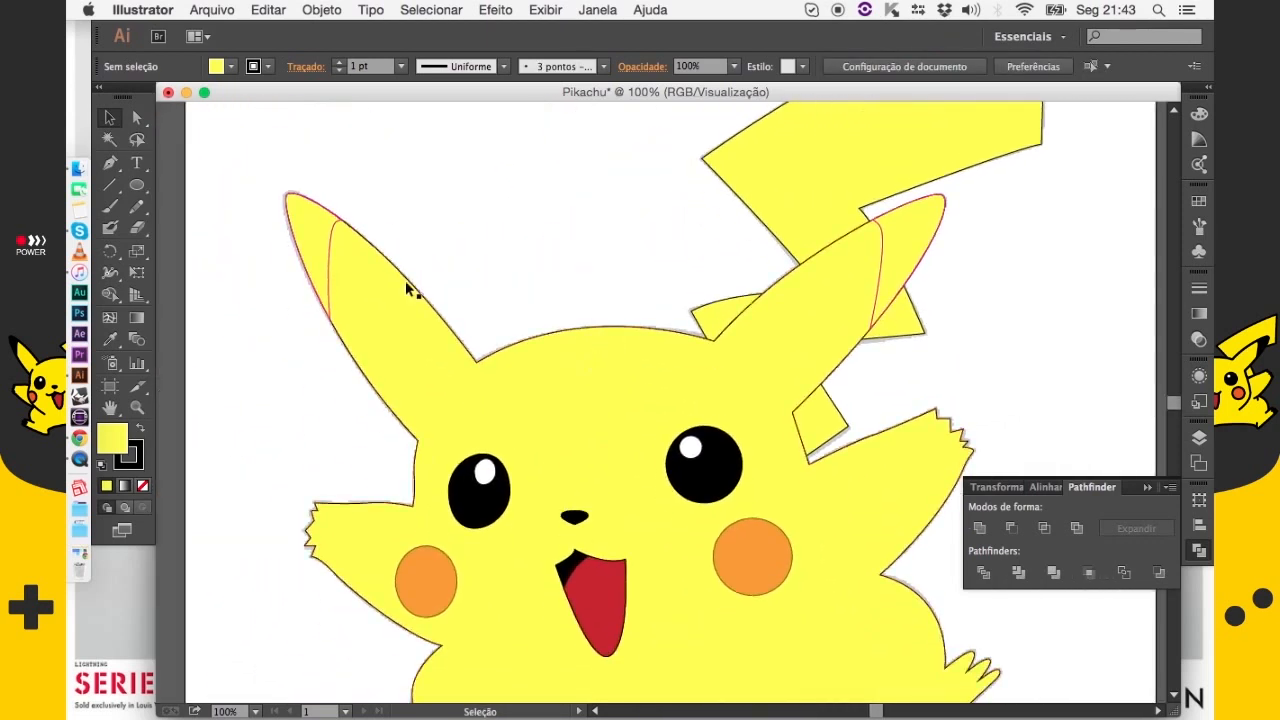
pyautogui.moveTo(624, 404); pyautogui.dragTo(566, 311)
pyautogui.moveTo(584, 412); pyautogui.dragTo(608, 520)
pyautogui.click(537, 405)
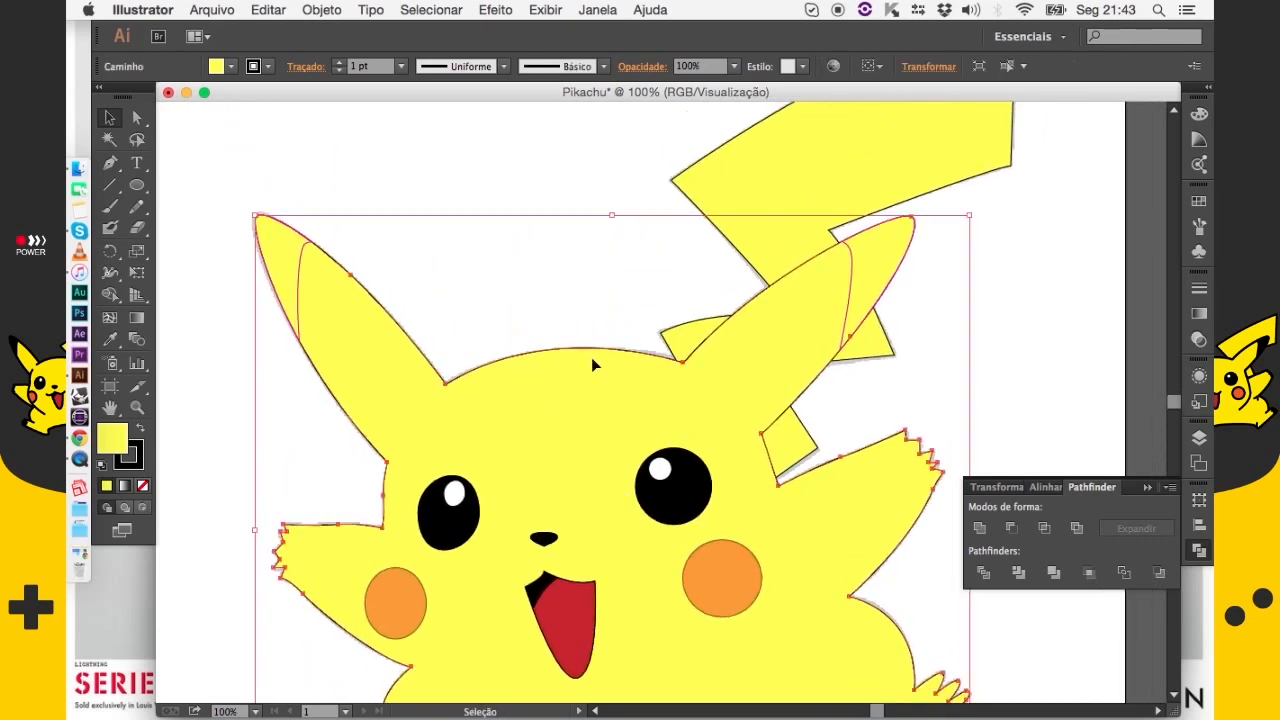
pyautogui.click(733, 66)
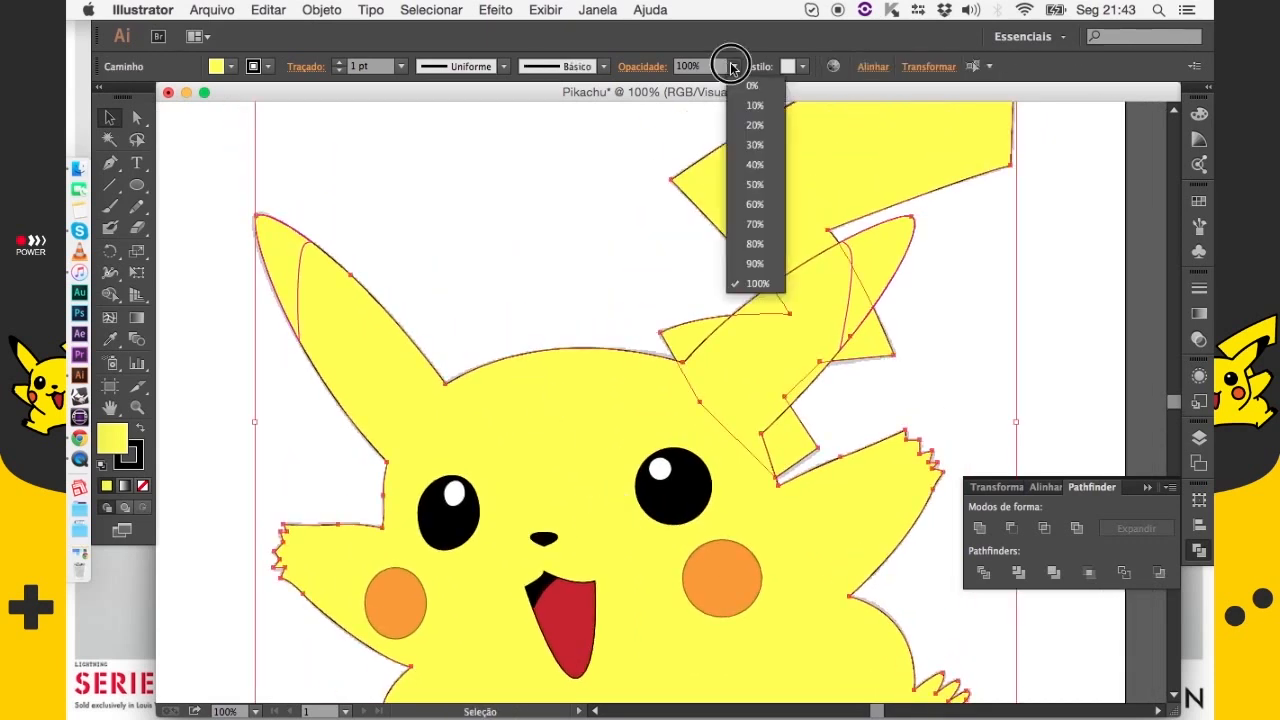
pyautogui.click(755, 184)
pyautogui.click(557, 243)
pyautogui.moveTo(541, 295); pyautogui.dragTo(502, 267)
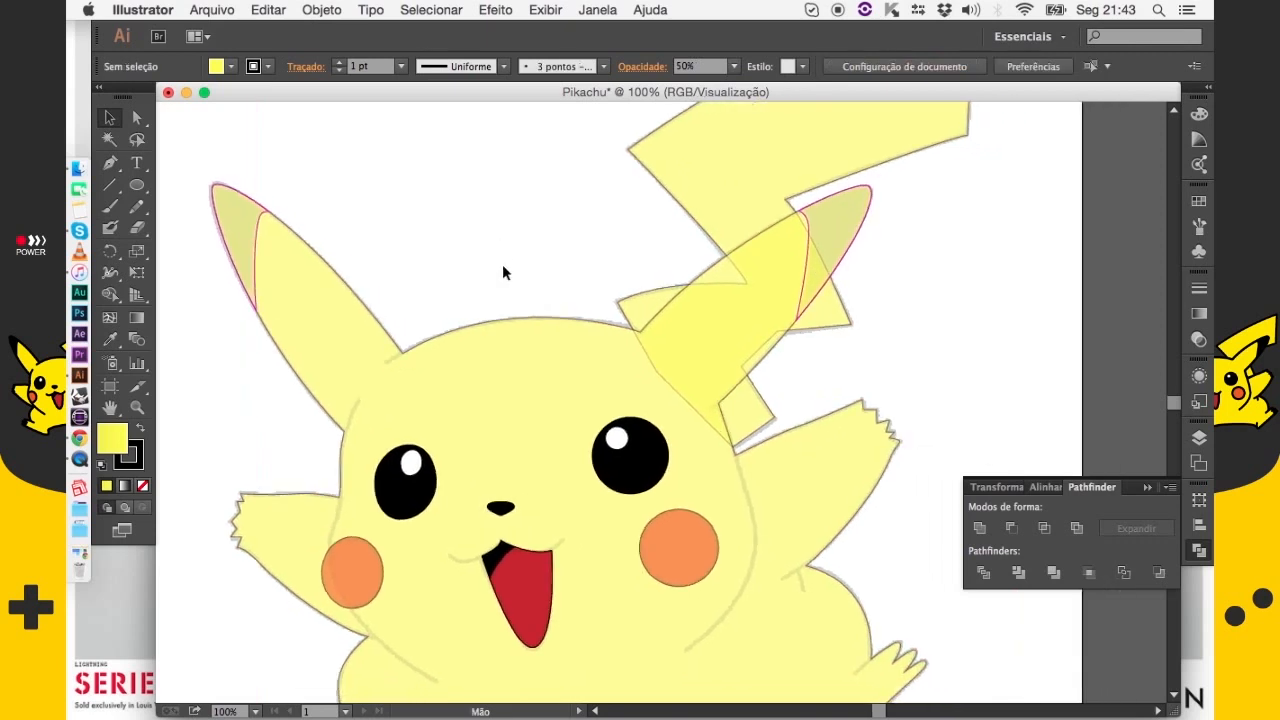
# Select both ear-tip shapes and copy the eye's black fill and stroke onto them with the Eyedropper
pyautogui.click(807, 241)
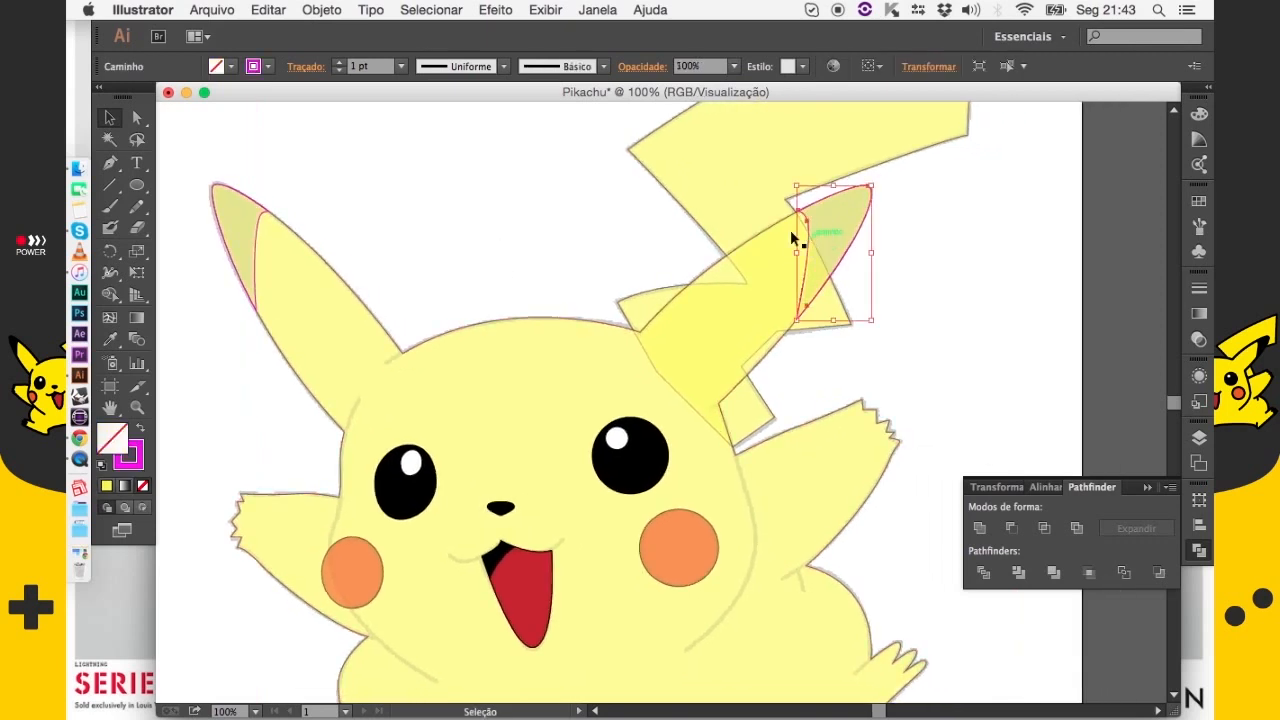
pyautogui.keyDown('shift'); pyautogui.click(258, 240); pyautogui.keyUp('shift')
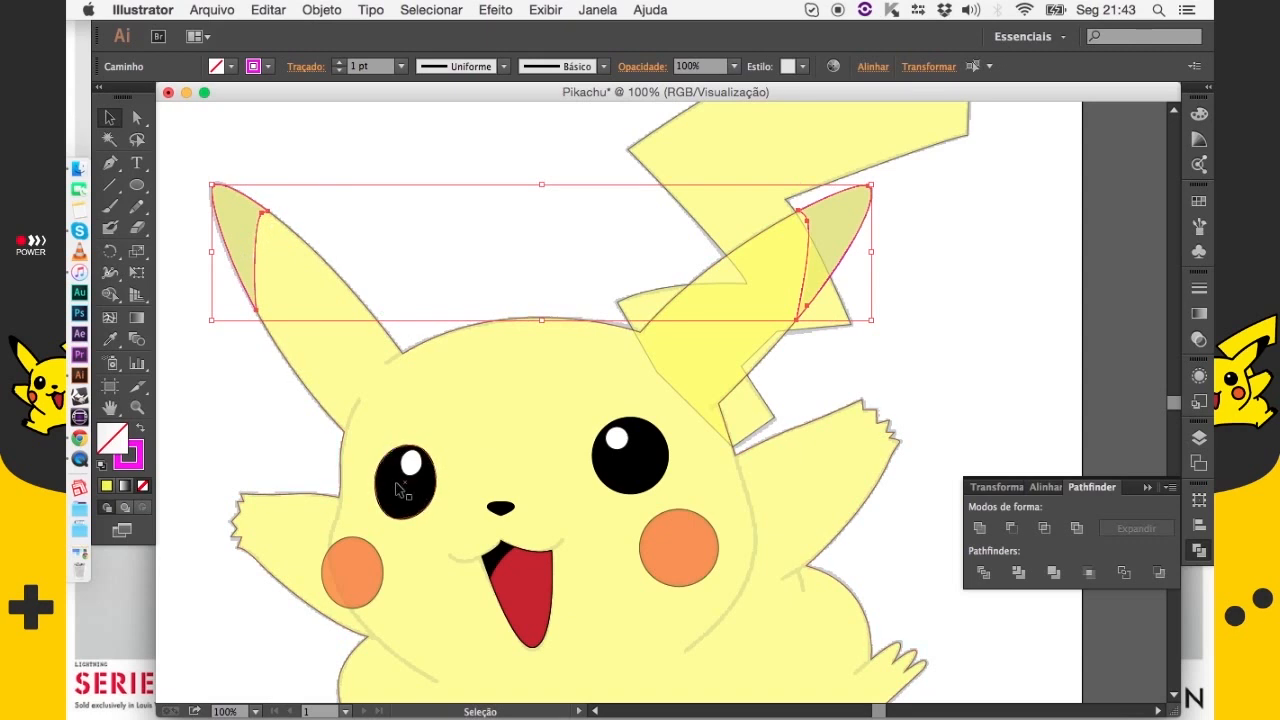
pyautogui.press('i')
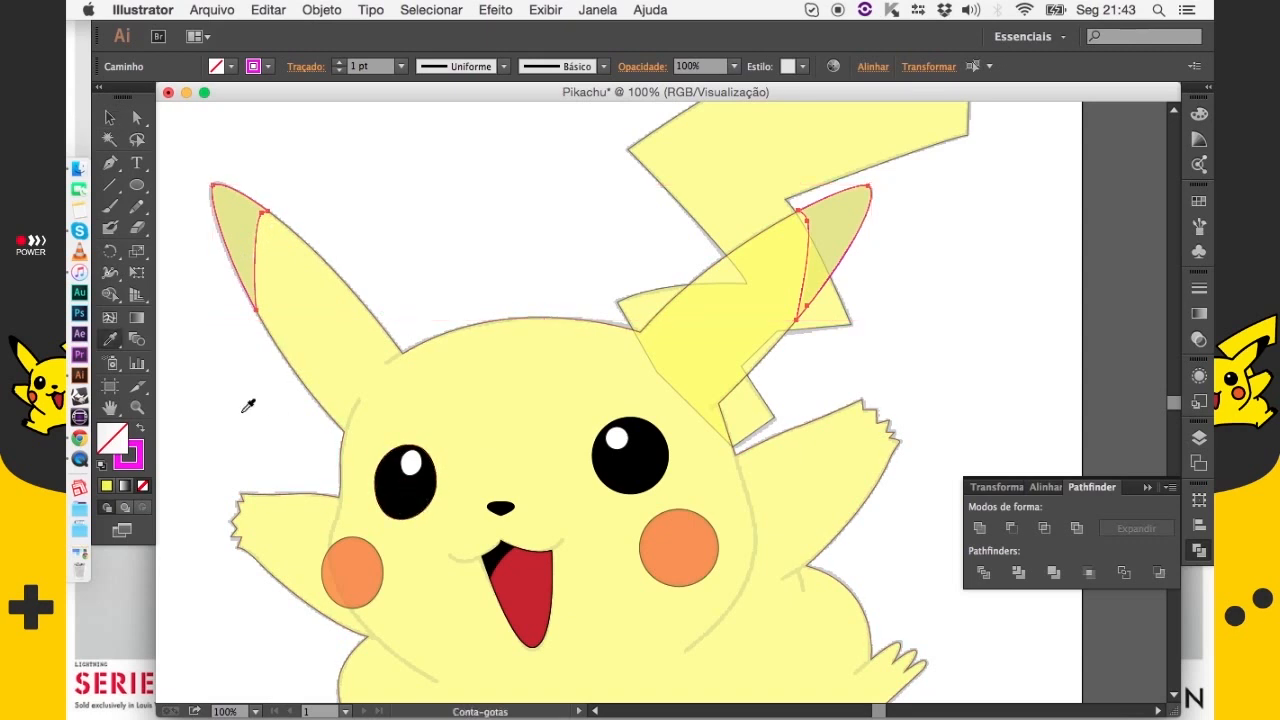
pyautogui.click(111, 343)
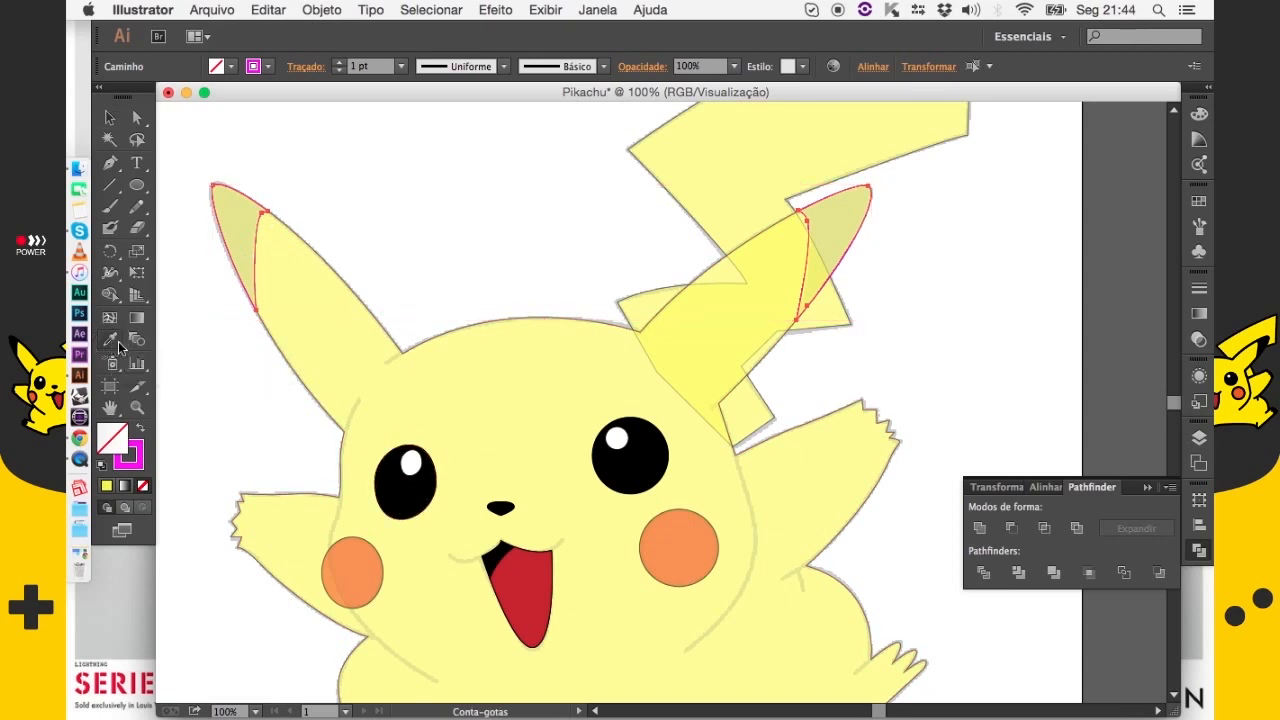
pyautogui.click(405, 487)
pyautogui.press('v')
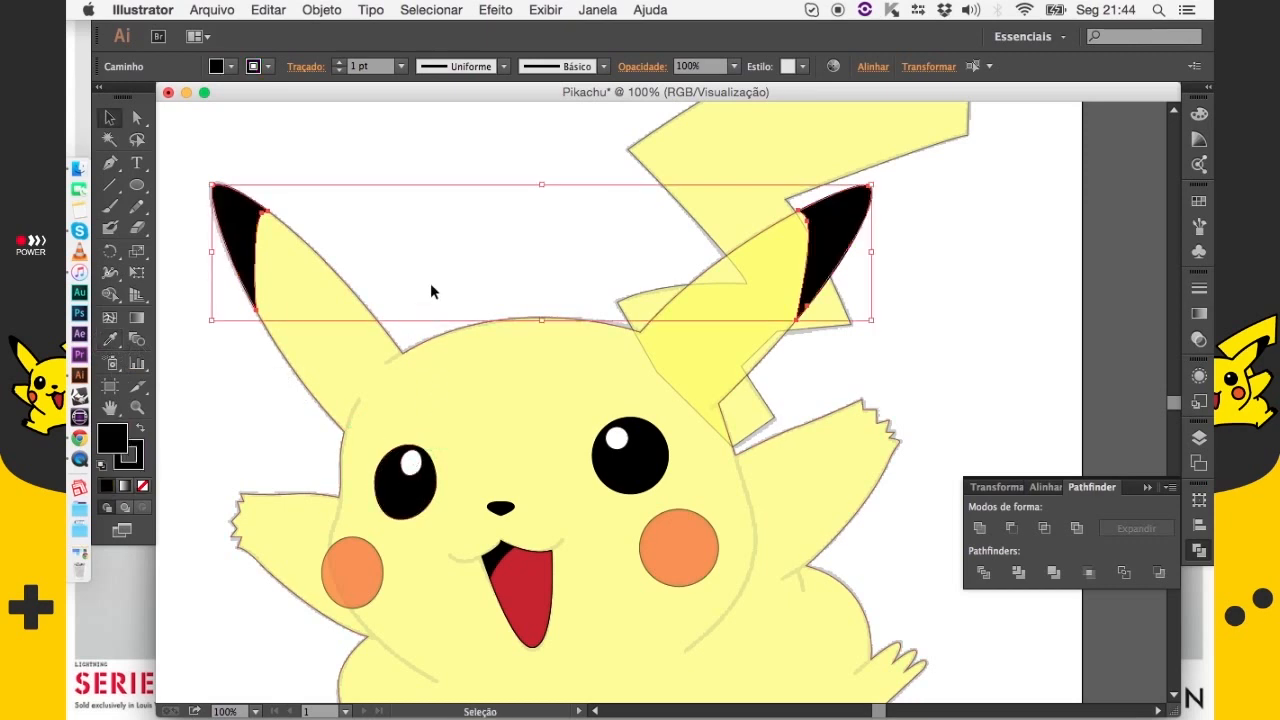
pyautogui.click(431, 288)
# Draw a short crease line inward from where the right-hand leg meets the toes, using the Pen tool, and deselect it
pyautogui.scroll(-5, 431, 288)
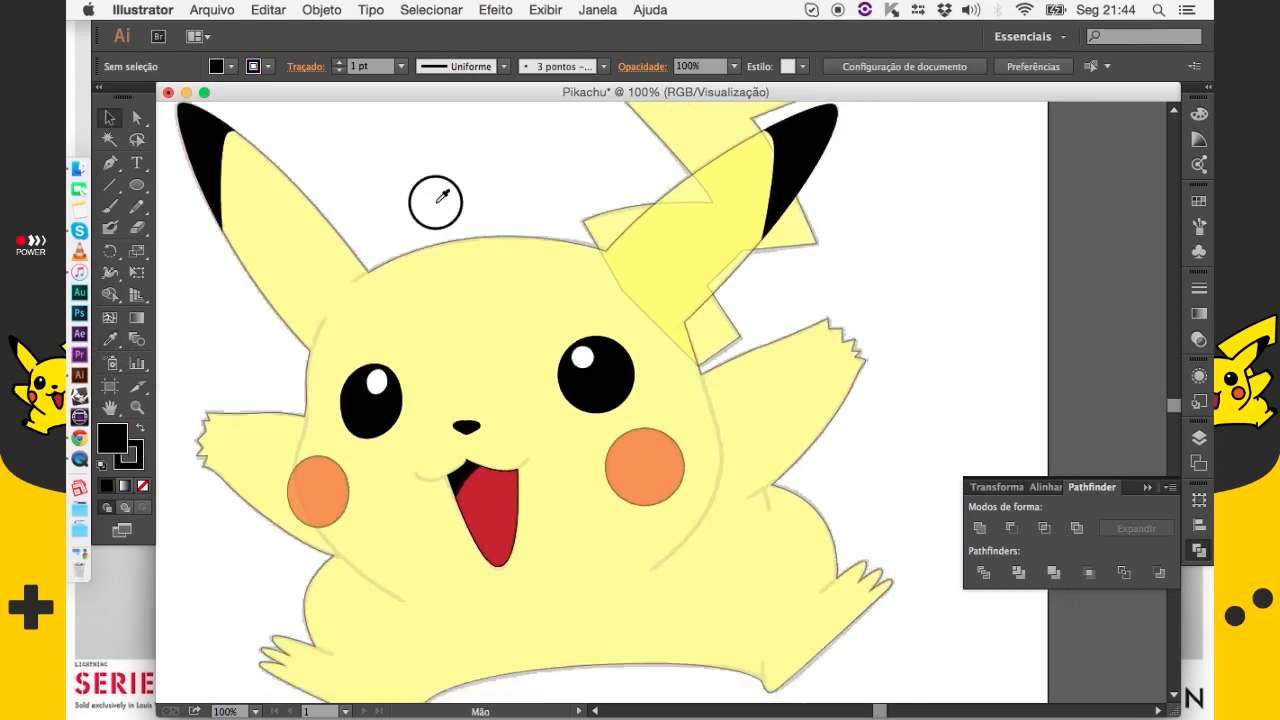
pyautogui.scroll(-1, 435, 218)
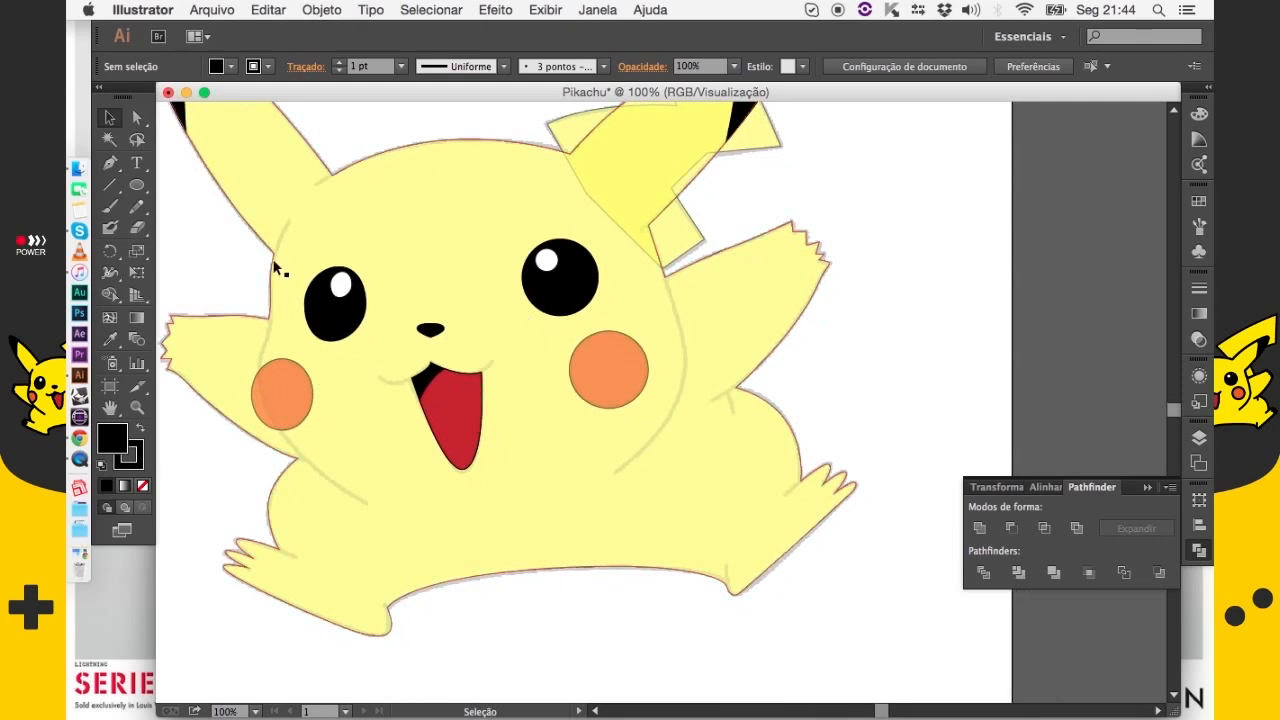
pyautogui.hscroll(-3, 380, 414)
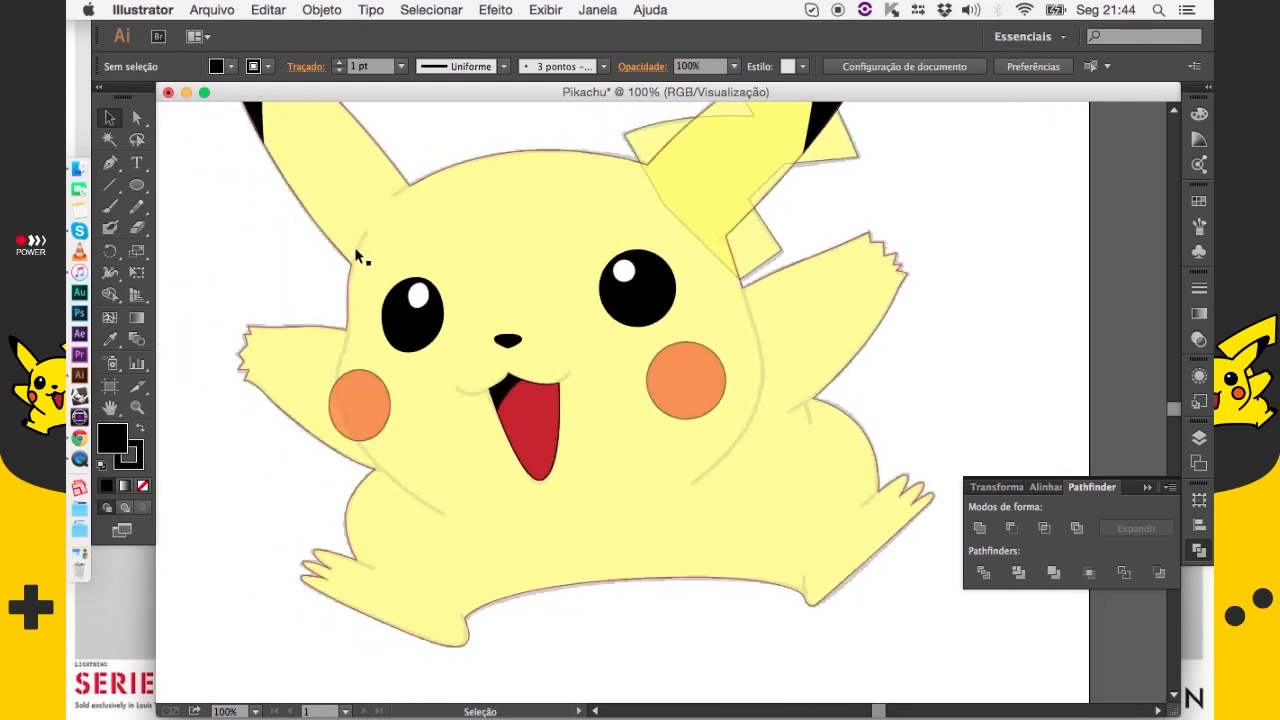
pyautogui.moveTo(585, 487); pyautogui.dragTo(422, 438)
pyautogui.moveTo(510, 450); pyautogui.dragTo(483, 398)
pyautogui.press('z')
pyautogui.moveTo(526, 333); pyautogui.dragTo(803, 628)
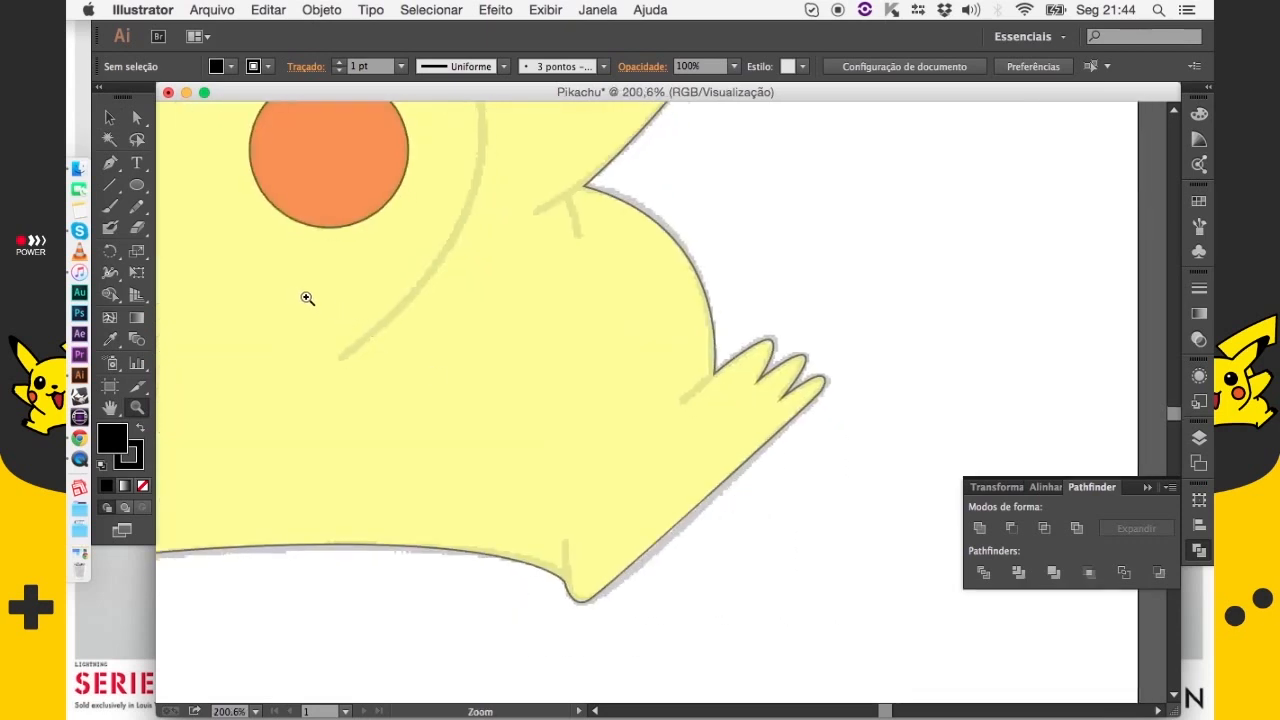
pyautogui.click(110, 164)
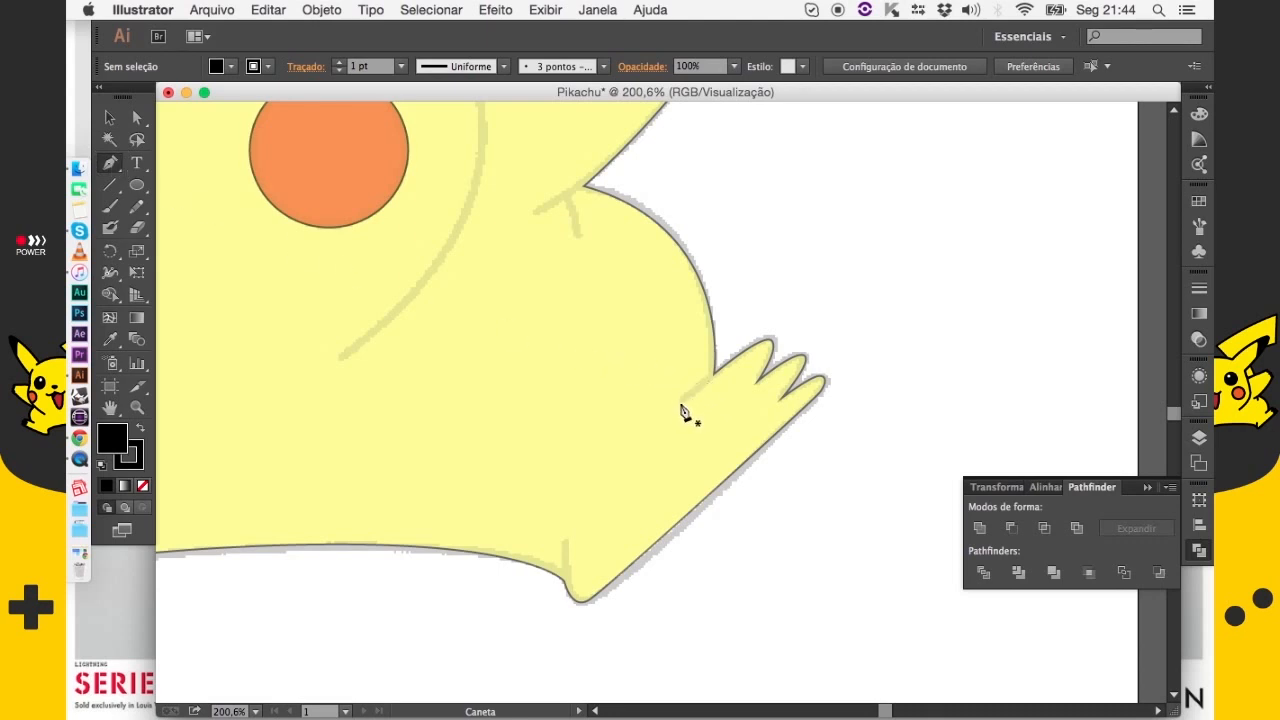
pyautogui.click(680, 401)
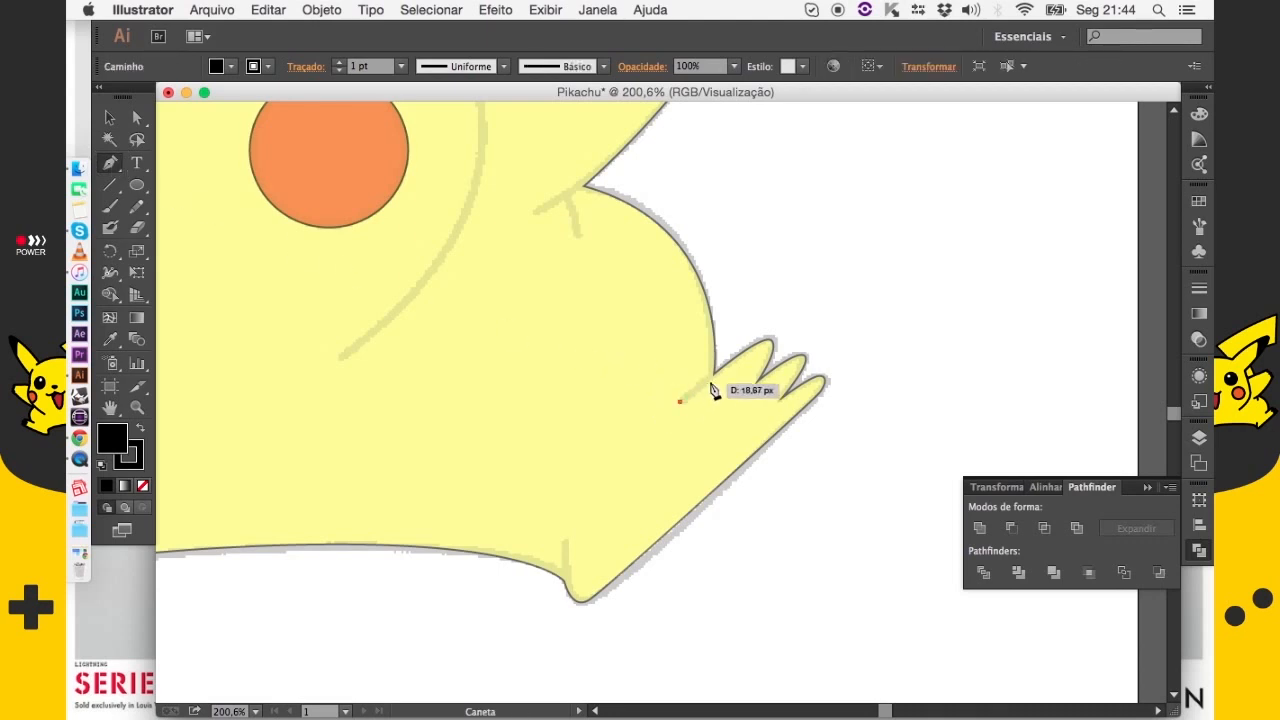
pyautogui.click(717, 375)
pyautogui.moveTo(718, 376); pyautogui.dragTo(729, 365)
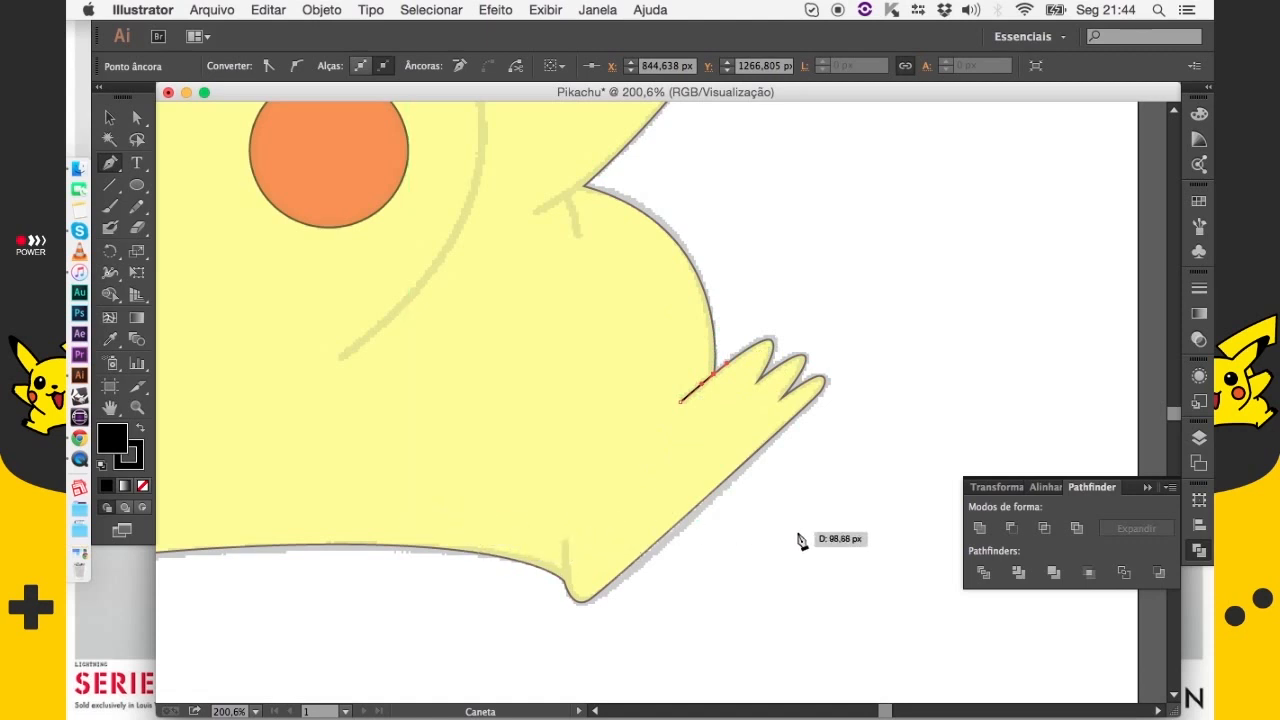
pyautogui.press('v')
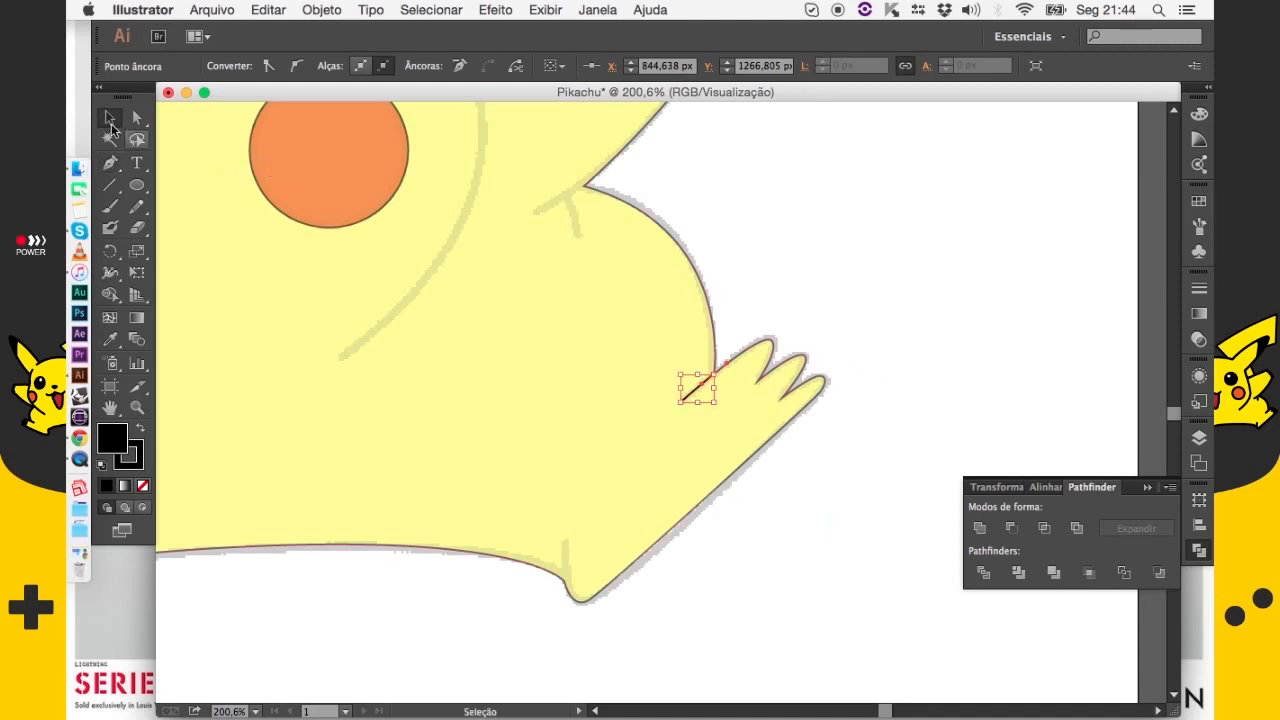
pyautogui.click(885, 328)
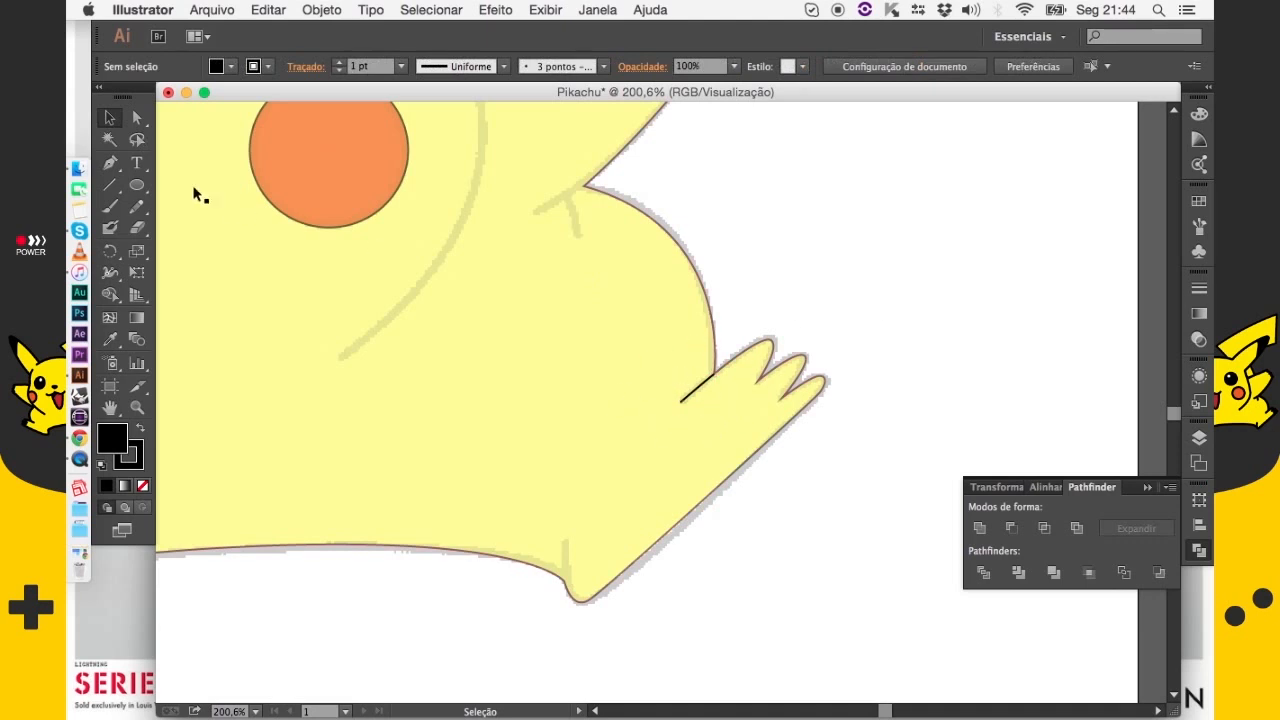
# Trace the short curved crease at the right-hand foot's heel as a separate Pen path and deselect it
pyautogui.click(114, 167)
pyautogui.moveTo(566, 536); pyautogui.dragTo(566, 590)
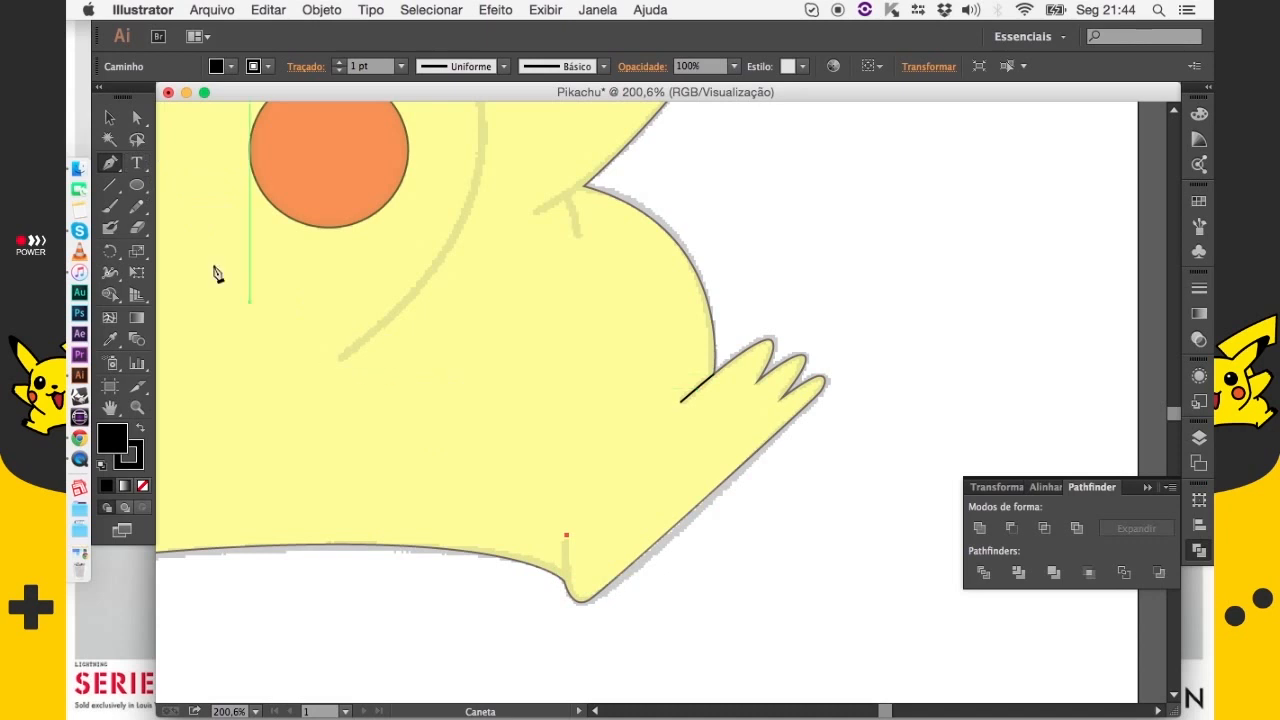
pyautogui.moveTo(566, 588); pyautogui.dragTo(571, 601)
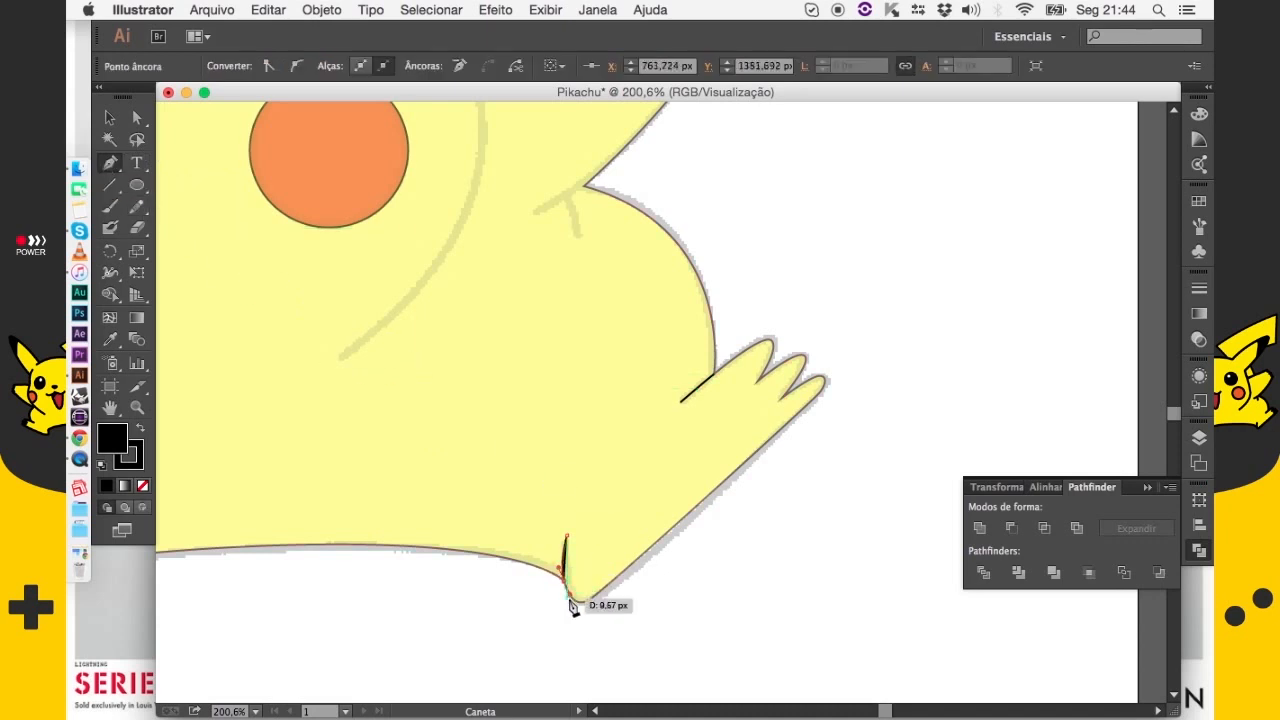
pyautogui.press('v')
pyautogui.click(519, 629)
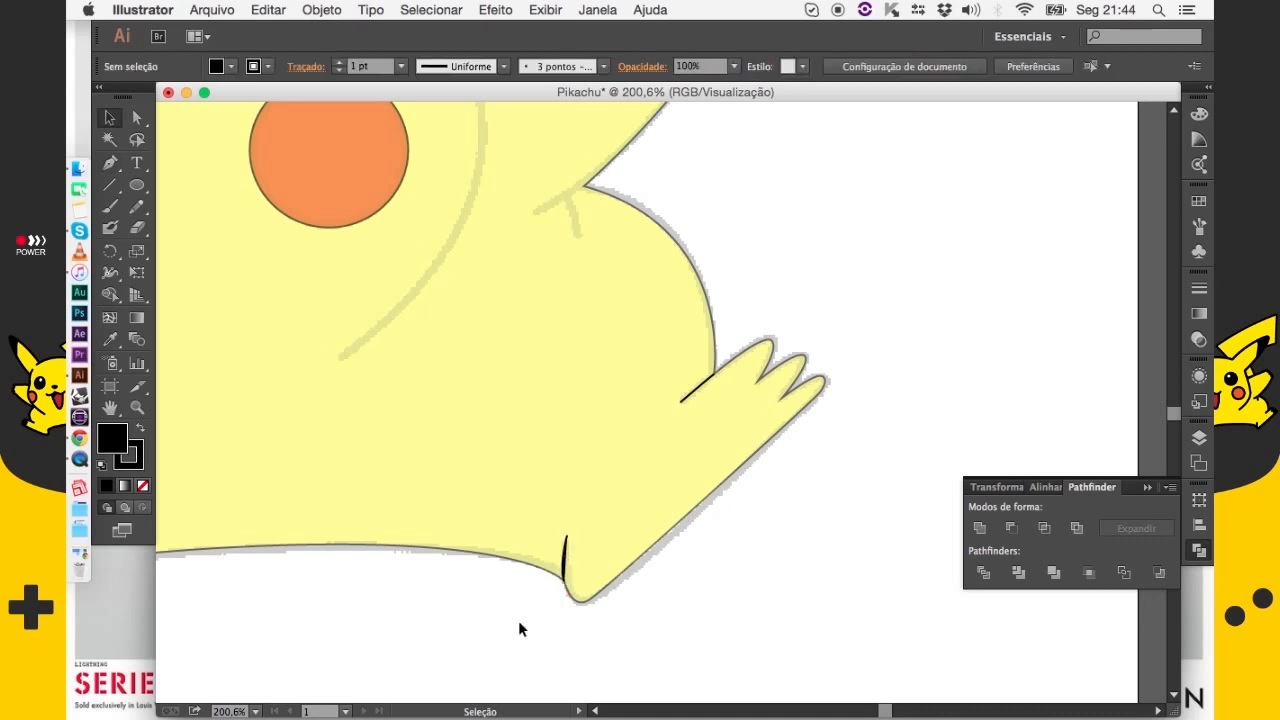
# Undo both crease lines drawn on the right-hand foot
pyautogui.press('super+z')
pyautogui.press('super+z')
pyautogui.press('super+z')
pyautogui.press('super+z')
pyautogui.press('super+z')
pyautogui.click(805, 487)
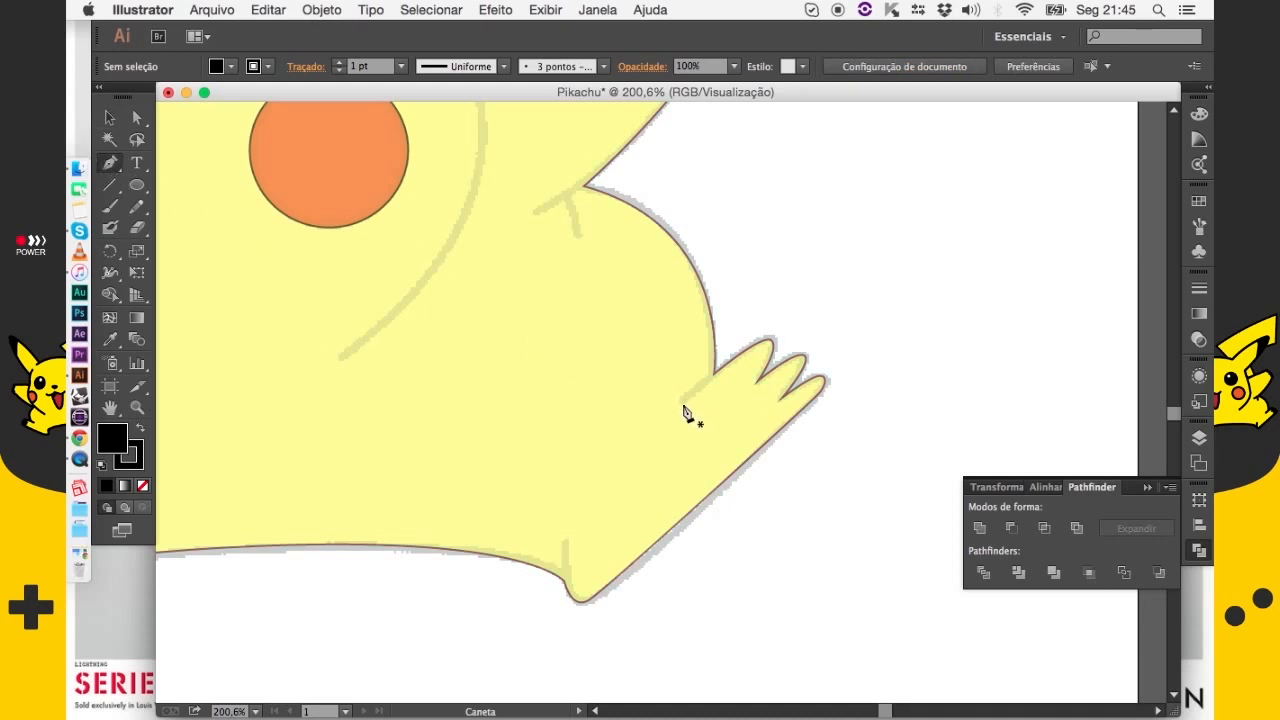
# Trace the toe crease and the heel crease of the right-hand foot as one continuous Pen path without deselecting between them
pyautogui.click(680, 403)
pyautogui.moveTo(723, 371); pyautogui.dragTo(728, 368)
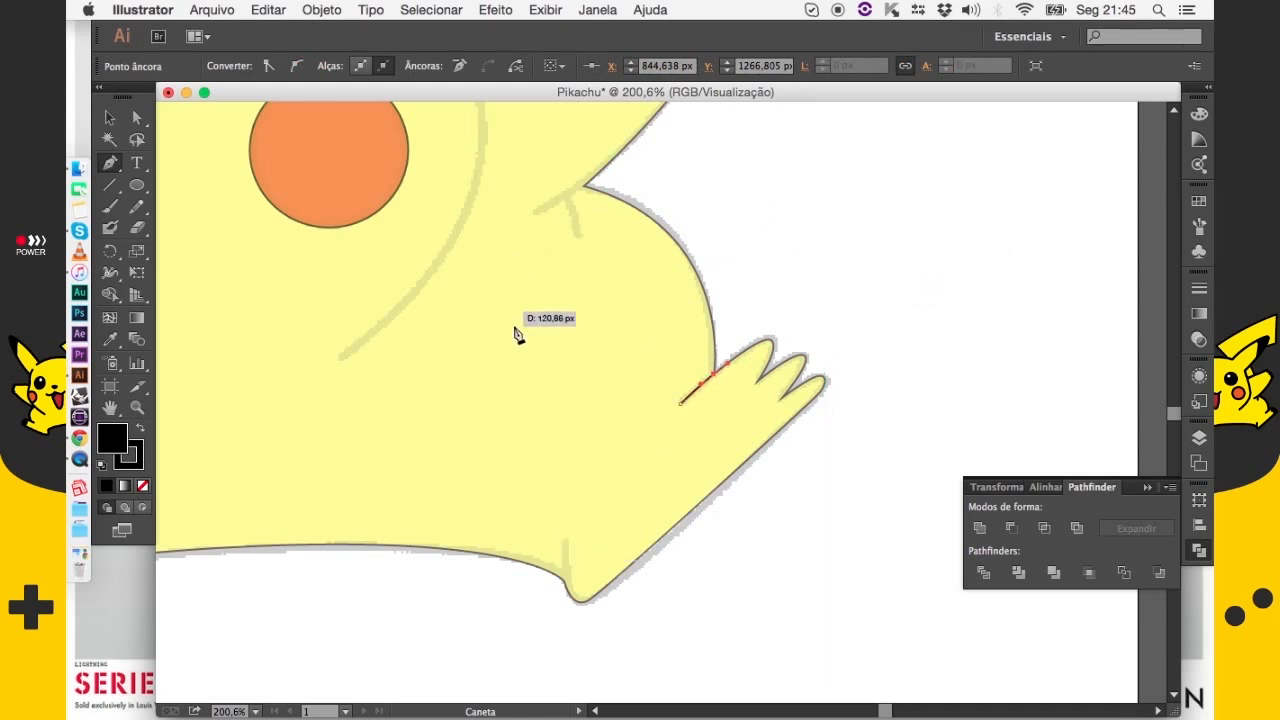
pyautogui.click(567, 542)
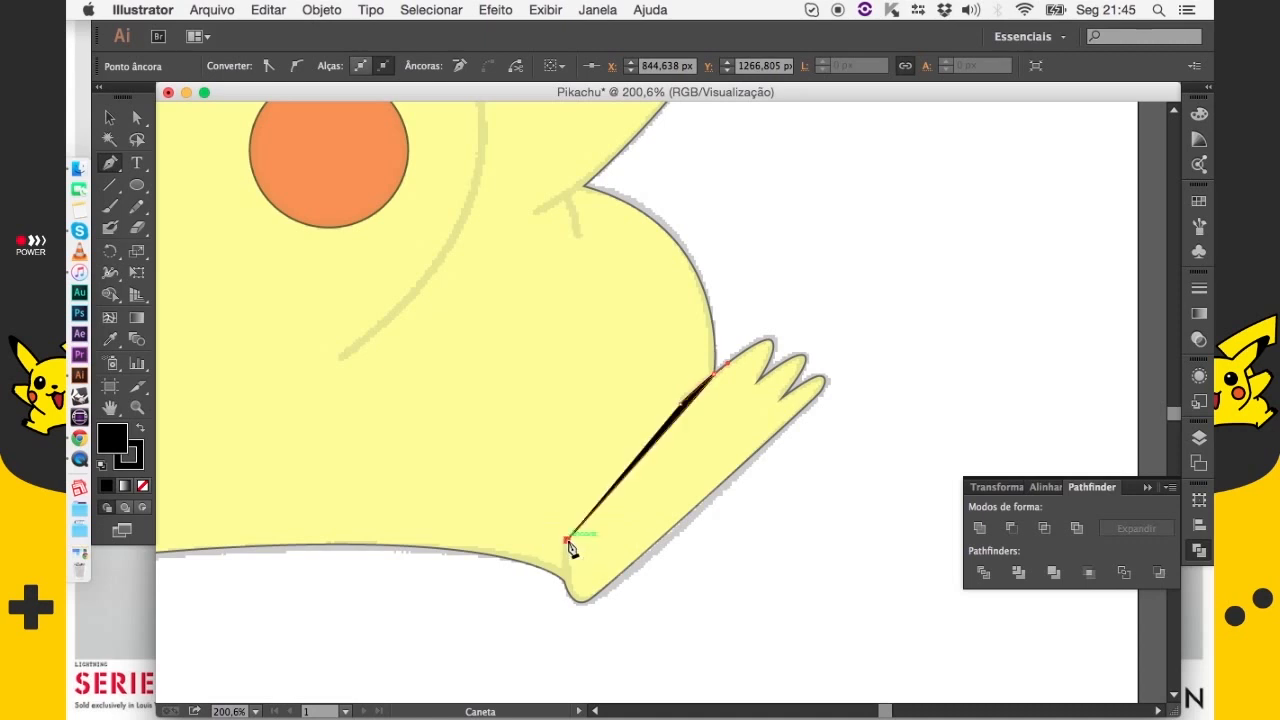
pyautogui.click(564, 583)
pyautogui.click(570, 605)
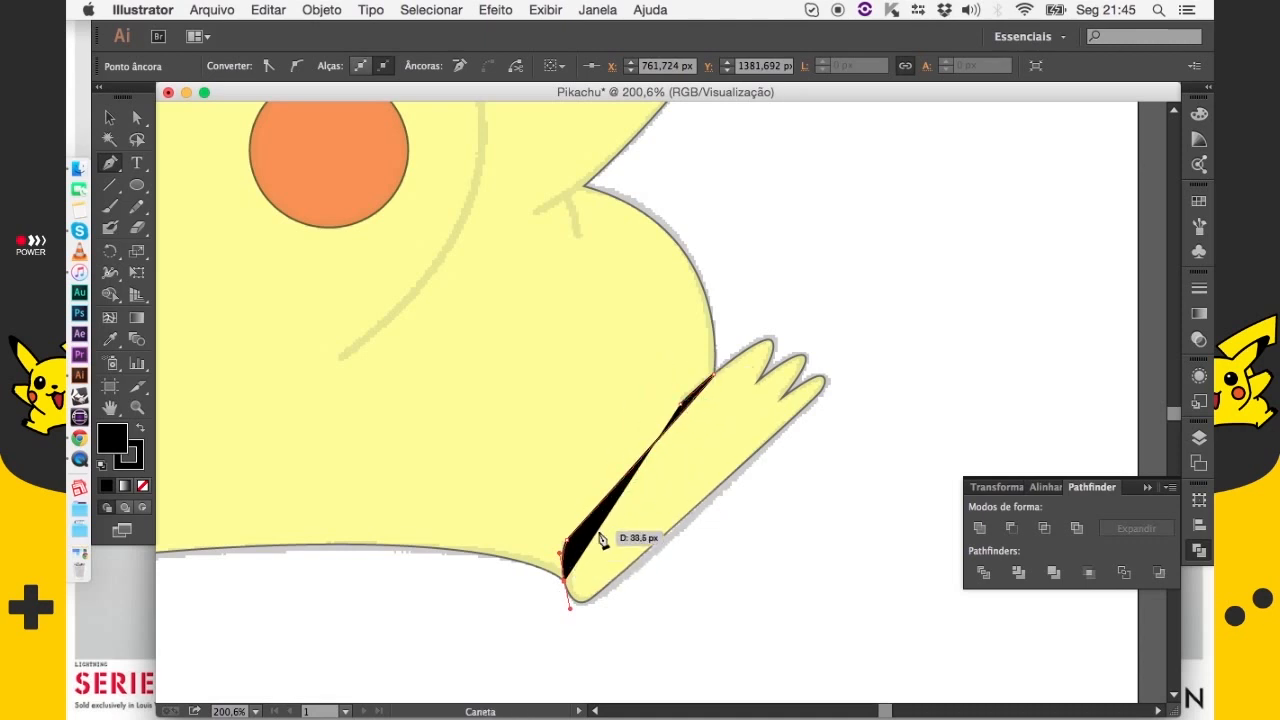
pyautogui.press('v')
pyautogui.click(757, 591)
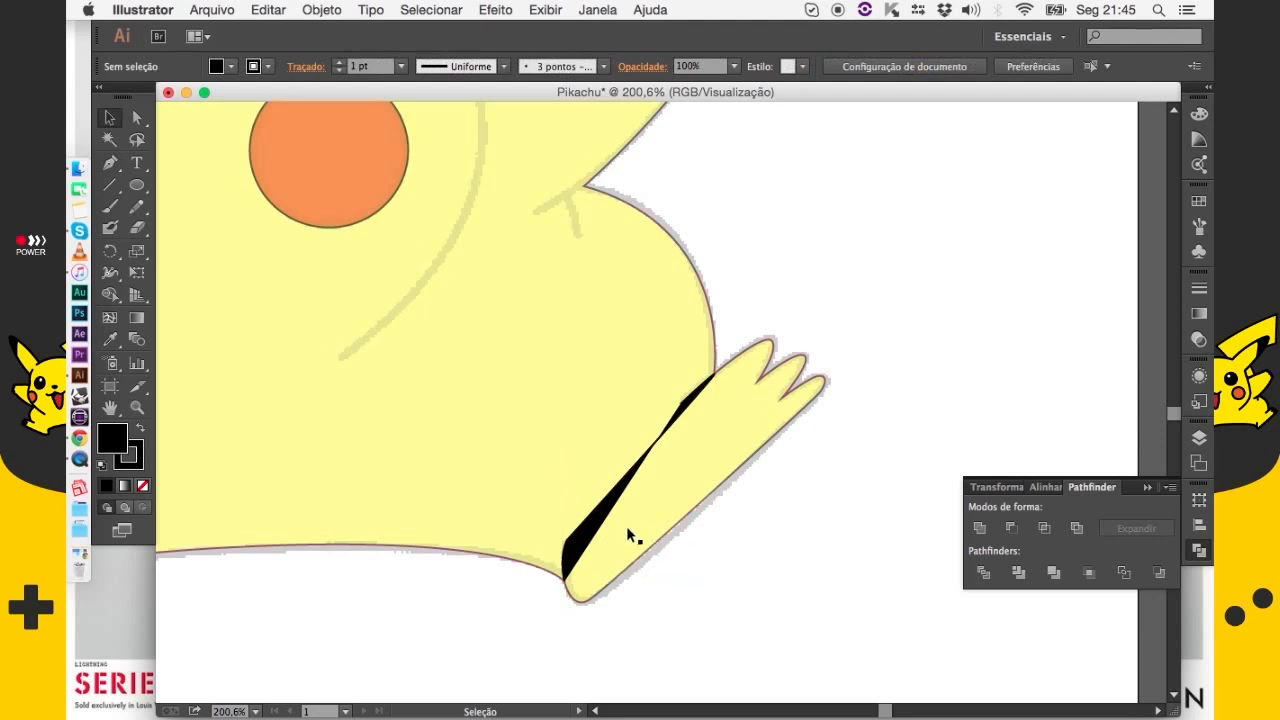
# Set the fill of the joined crease path on the foot to None, keeping its black stroke
pyautogui.click(595, 517)
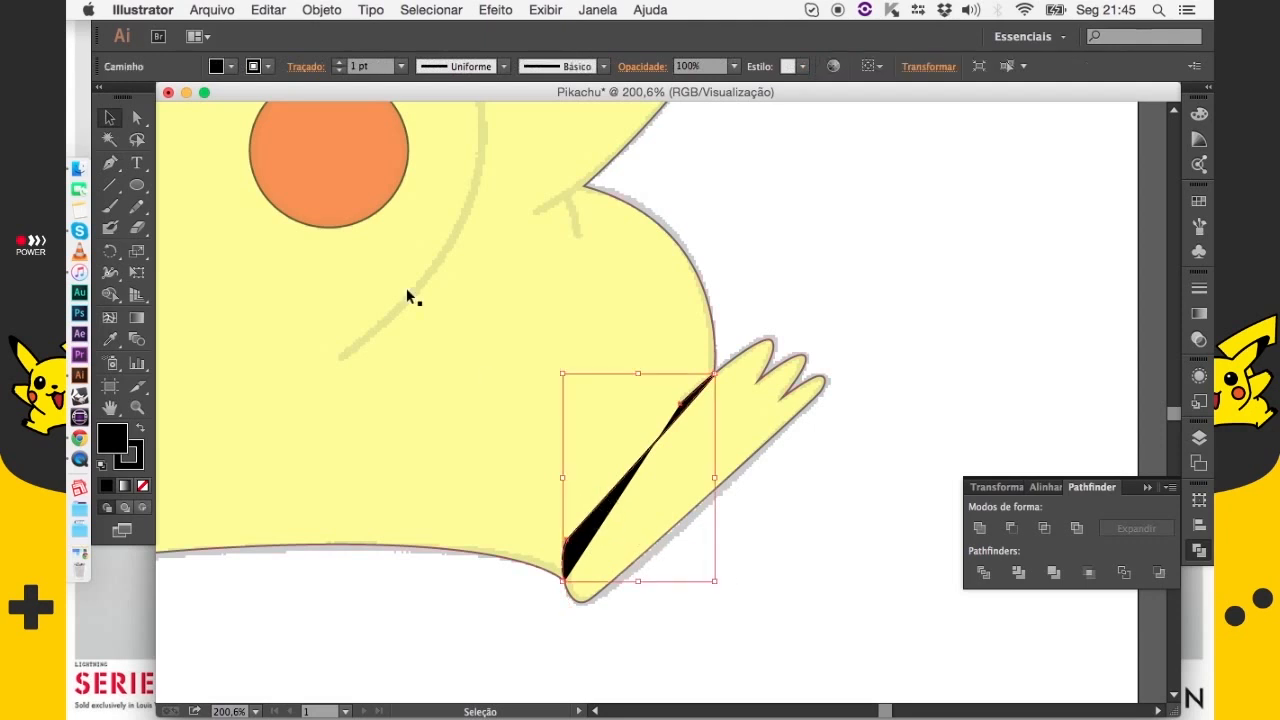
pyautogui.click(231, 66)
pyautogui.click(104, 106)
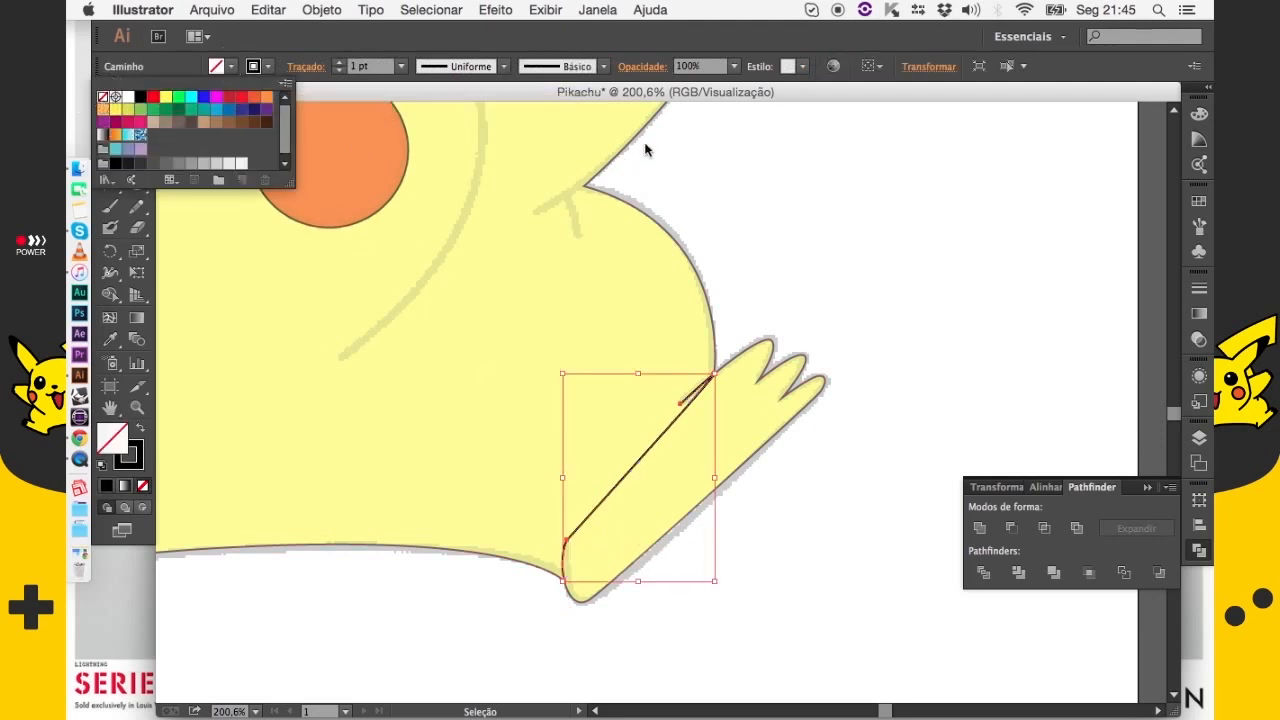
pyautogui.click(754, 195)
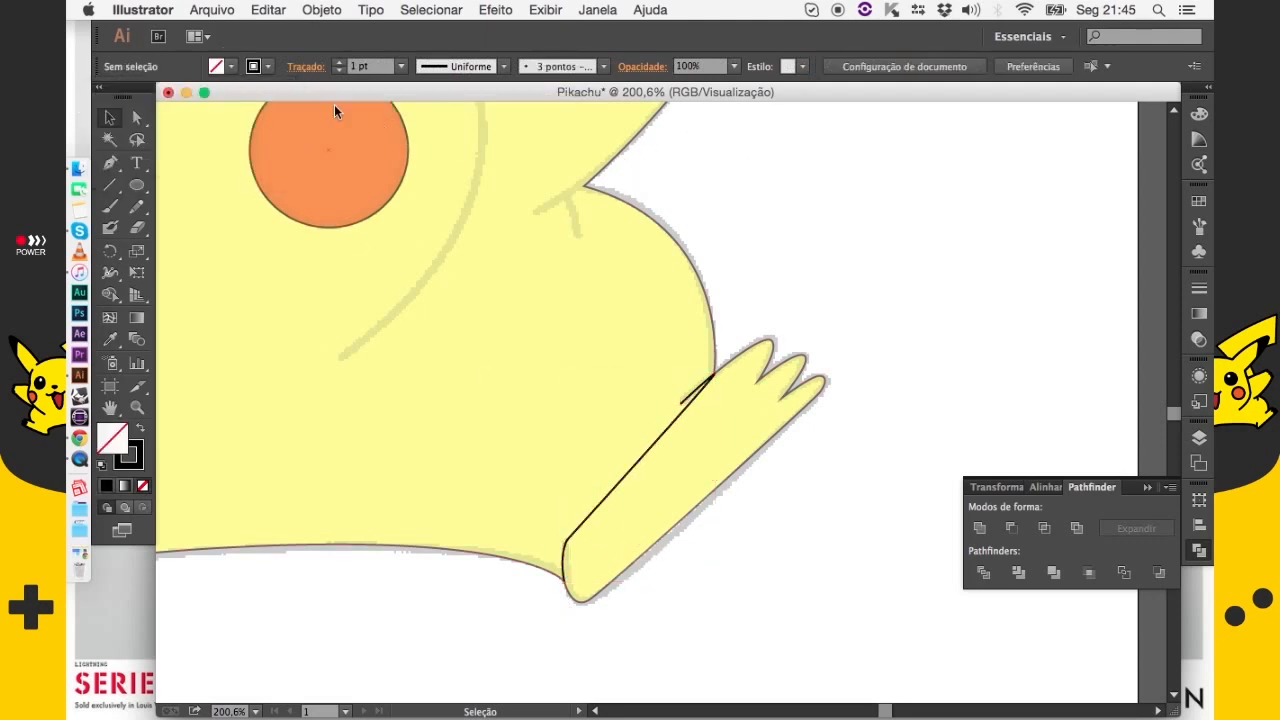
# Delete the joined crease path from the right-hand foot
pyautogui.click(229, 68)
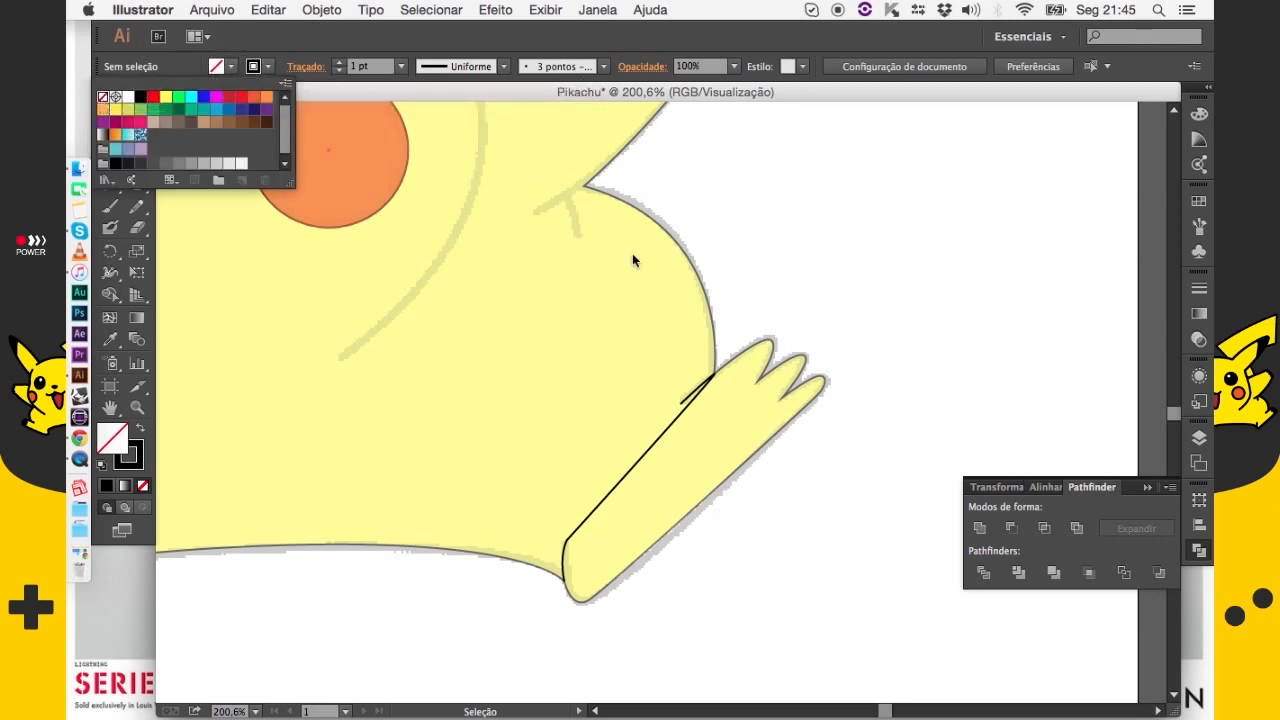
pyautogui.click(752, 258)
pyautogui.click(673, 440)
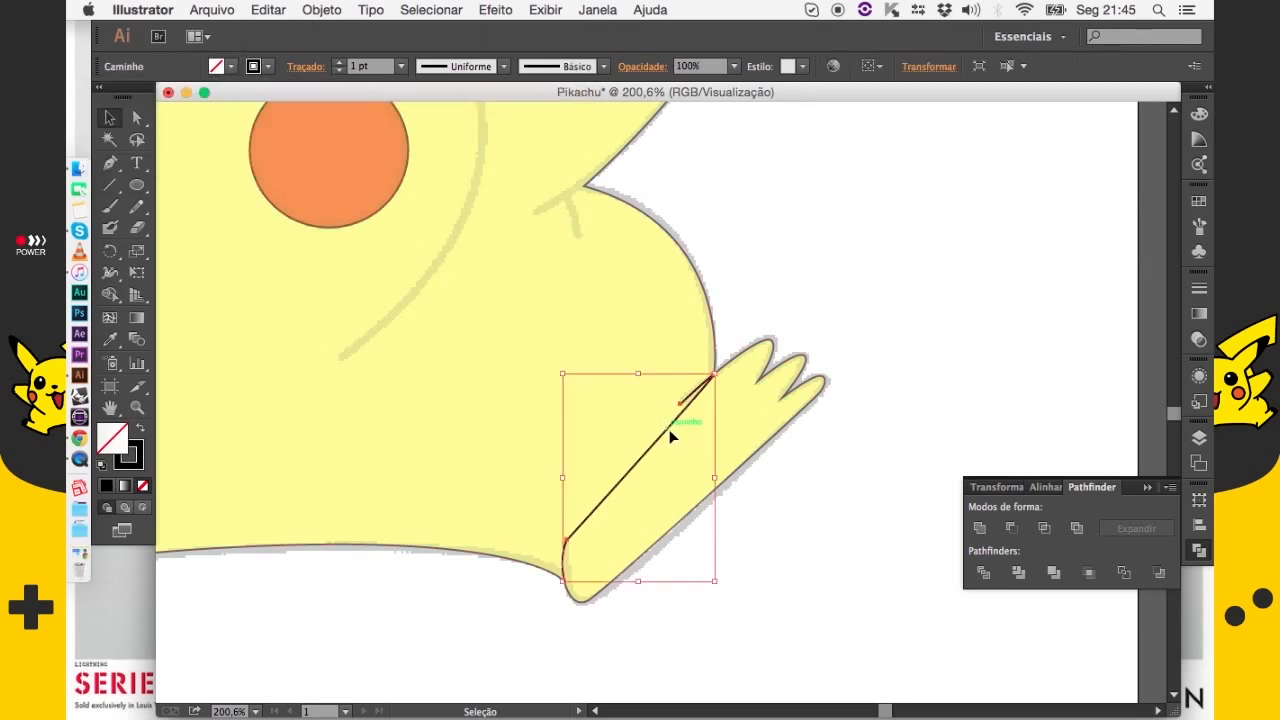
pyautogui.press('Delete')
# Trace the short crease beside the right-hand foot's toes with an unfilled, black-stroked Pen path and deselect it
pyautogui.click(110, 166)
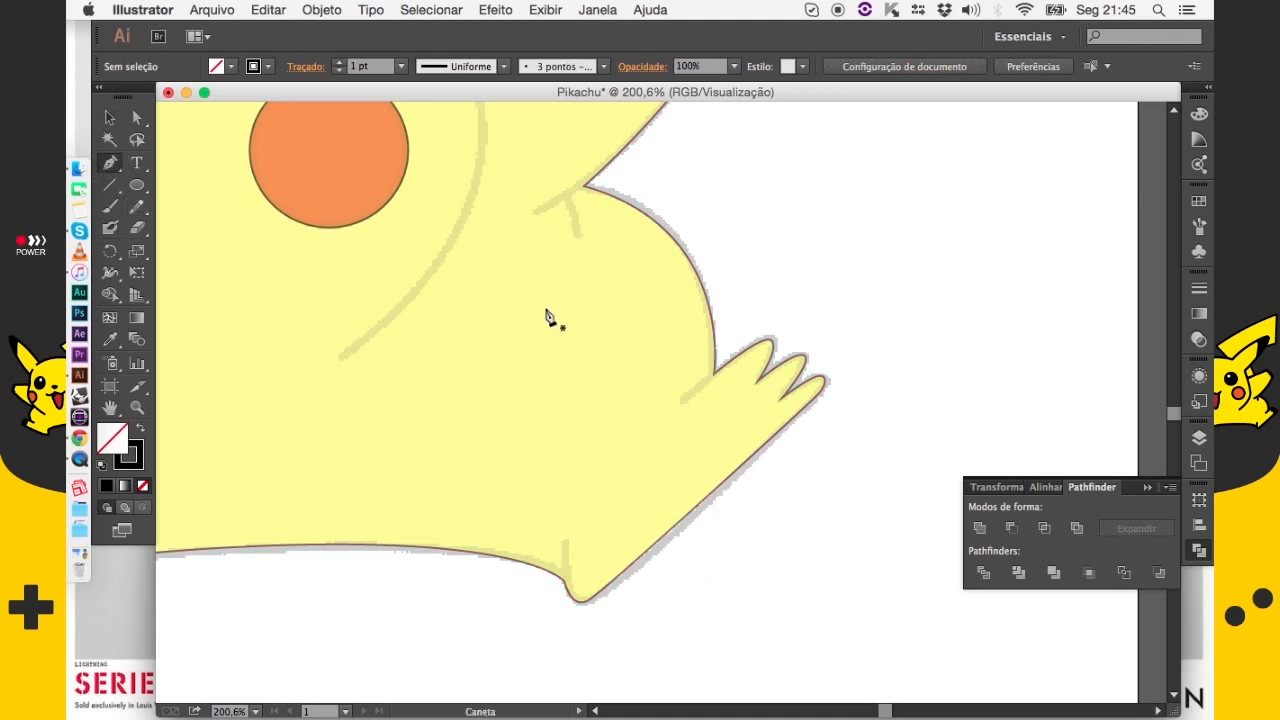
pyautogui.click(681, 403)
pyautogui.click(733, 358)
pyautogui.click(110, 120)
pyautogui.click(555, 640)
# Trace the curved heel crease of the right-hand foot as a separate unfilled Pen path and deselect it
pyautogui.press('p')
pyautogui.click(568, 534)
pyautogui.moveTo(564, 581); pyautogui.dragTo(566, 596)
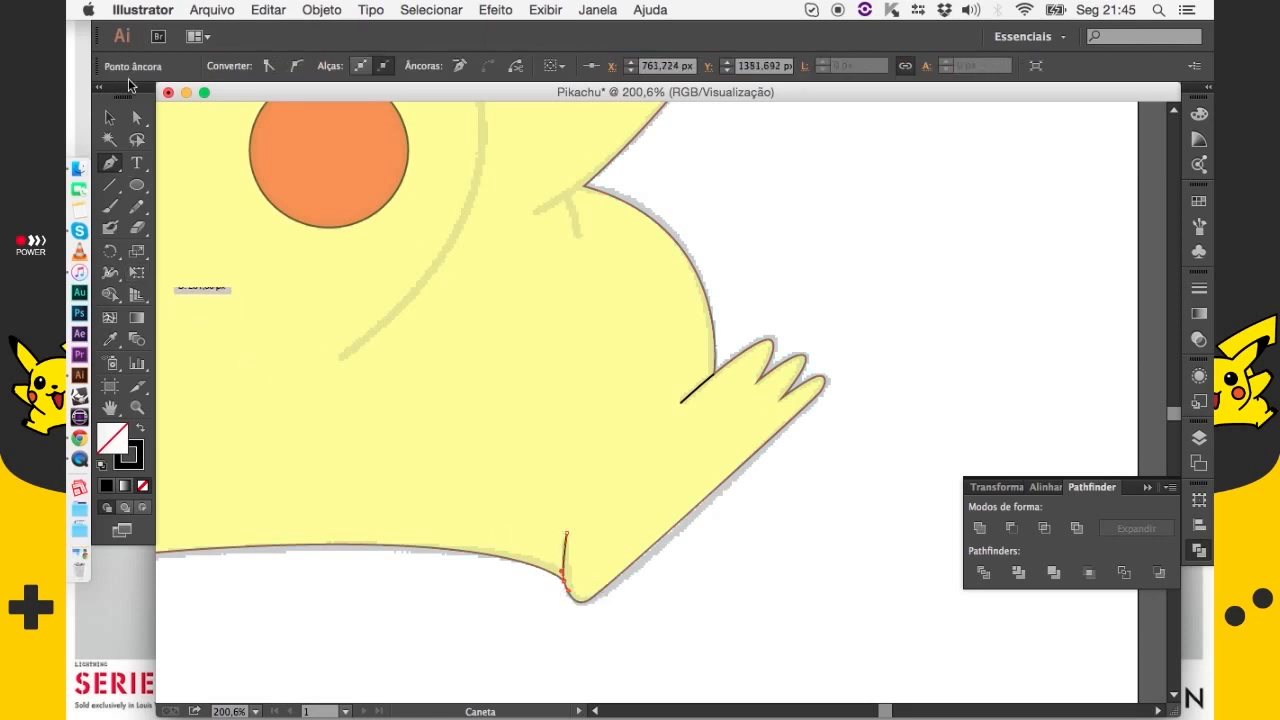
pyautogui.press('v')
pyautogui.click(433, 600)
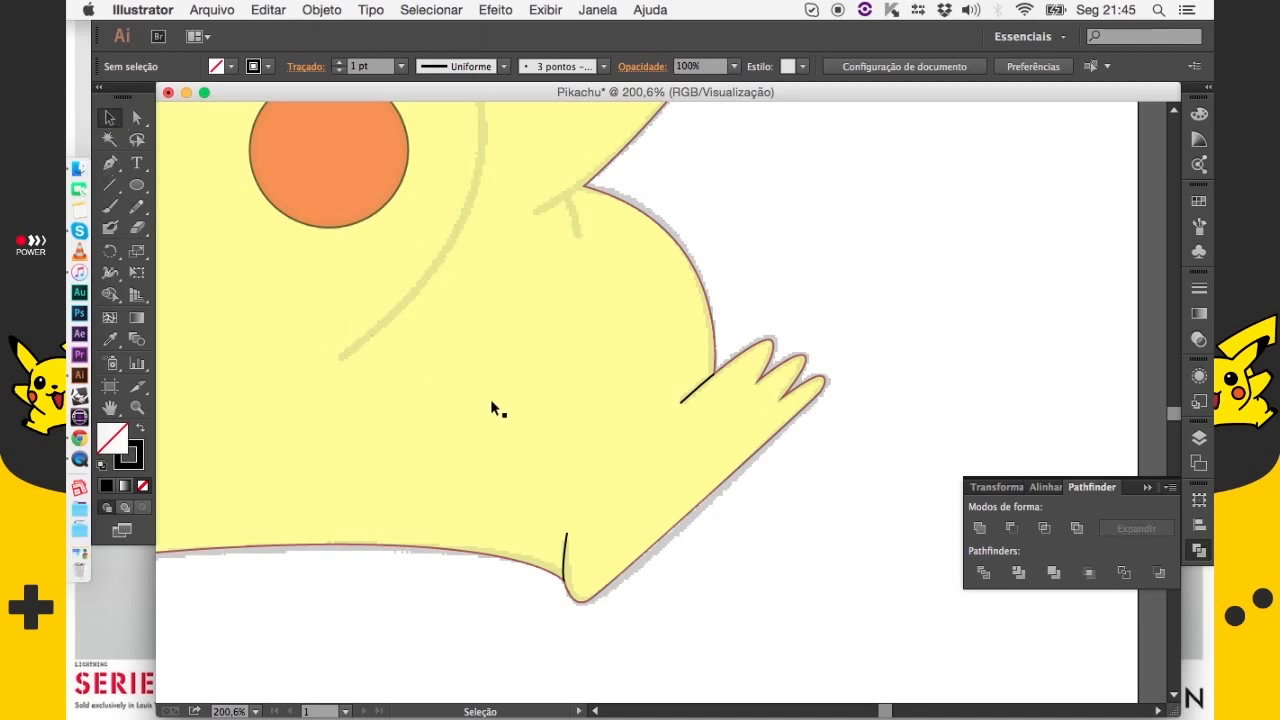
pyautogui.moveTo(431, 374); pyautogui.dragTo(286, 314)
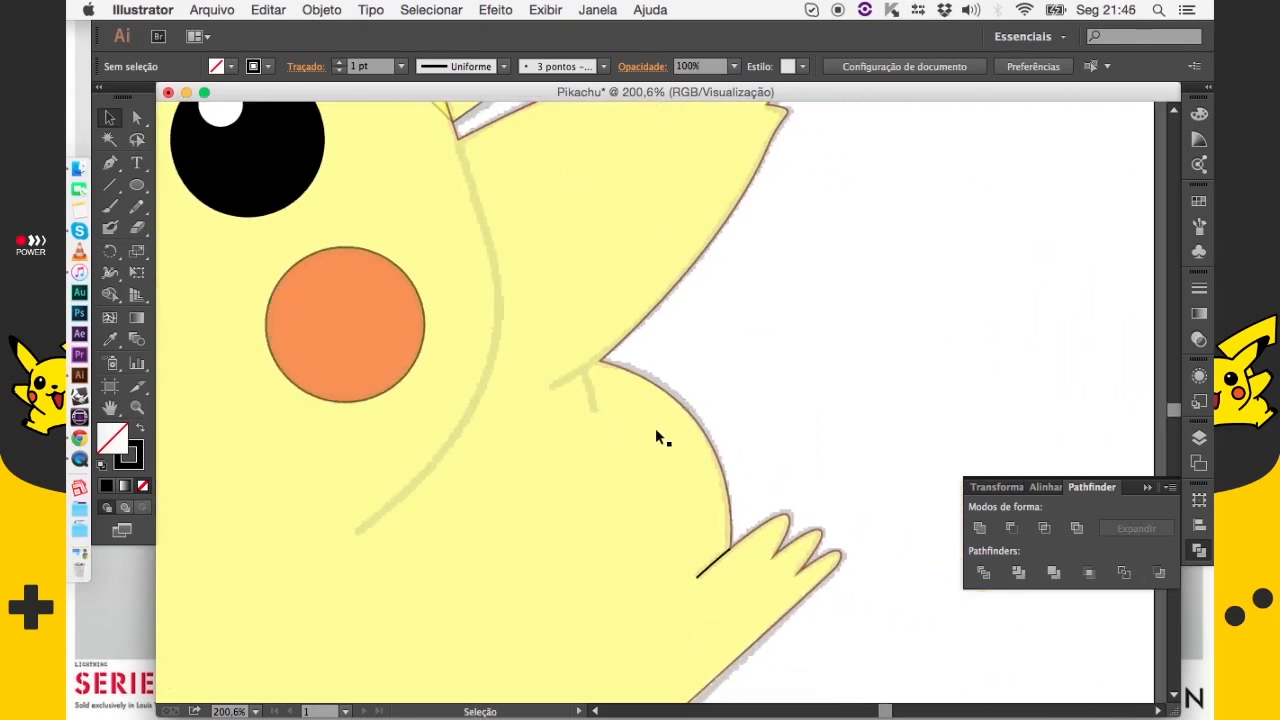
# Trace the short crease under the right-hand arm's lower corner with an unfilled, black-stroked Pen path and deselect it
pyautogui.press('p')
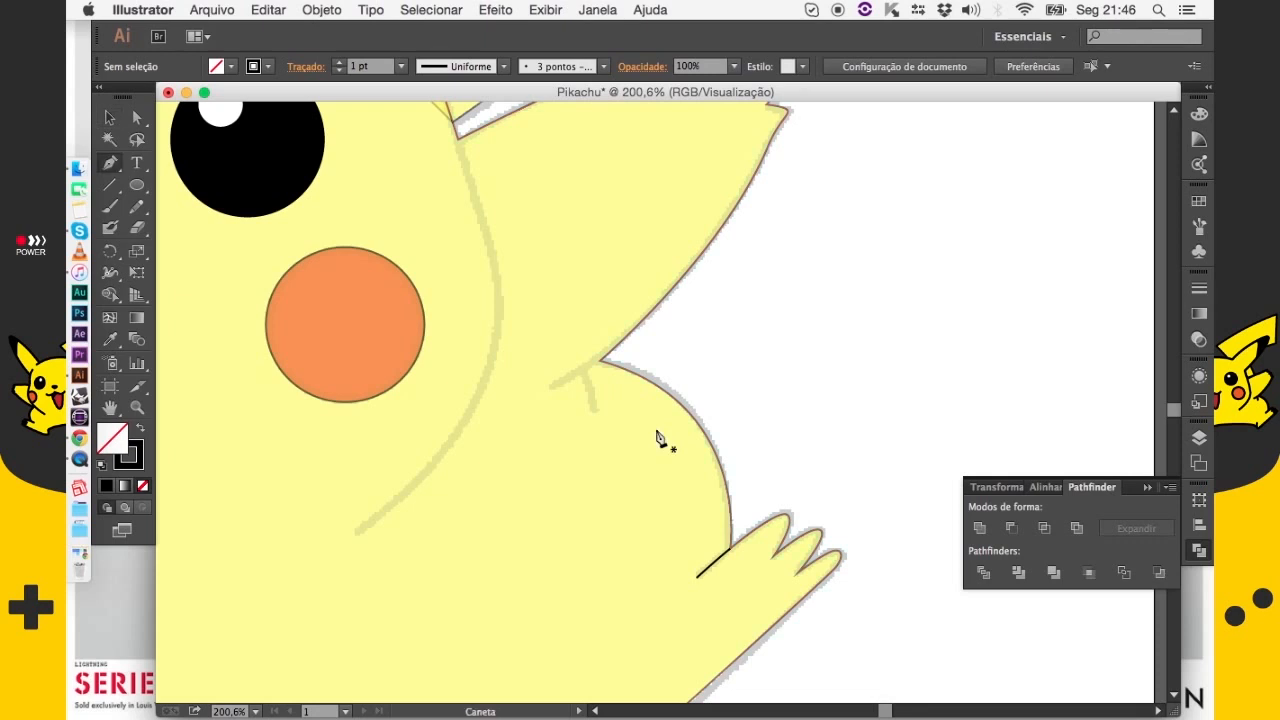
pyautogui.click(548, 390)
pyautogui.click(610, 354)
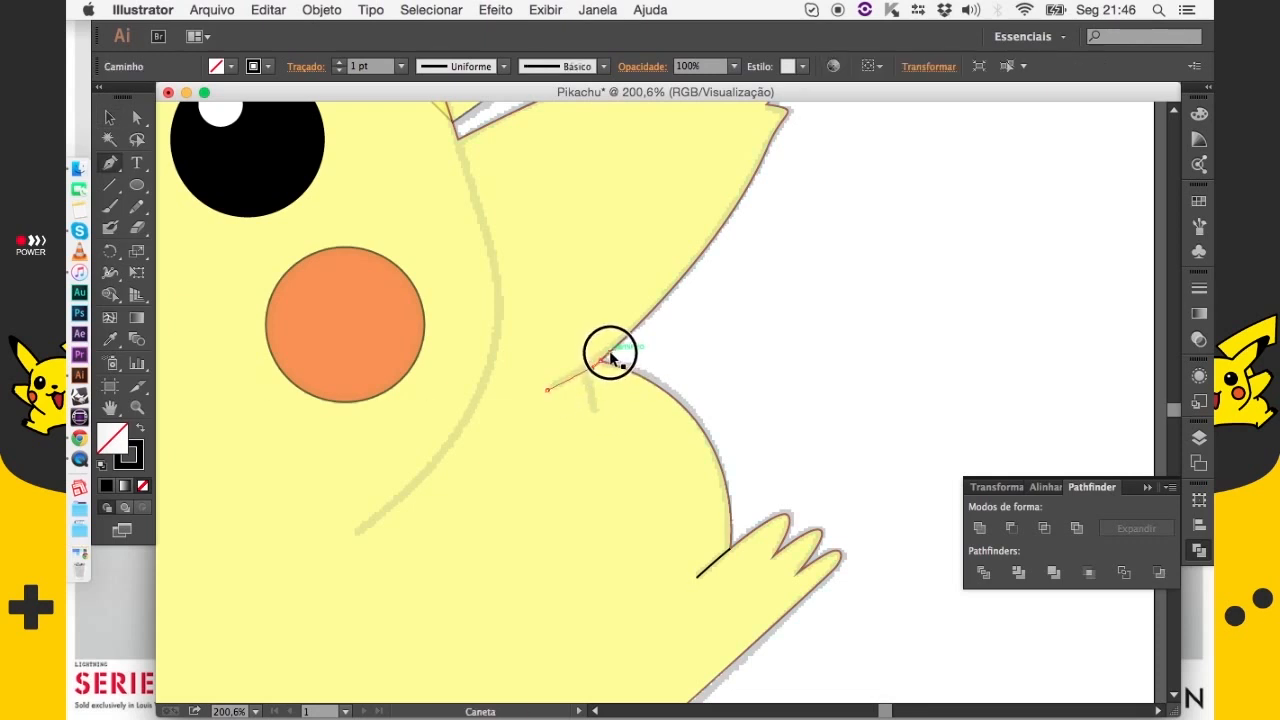
pyautogui.moveTo(611, 352); pyautogui.dragTo(612, 350)
pyautogui.press('v')
pyautogui.click(724, 352)
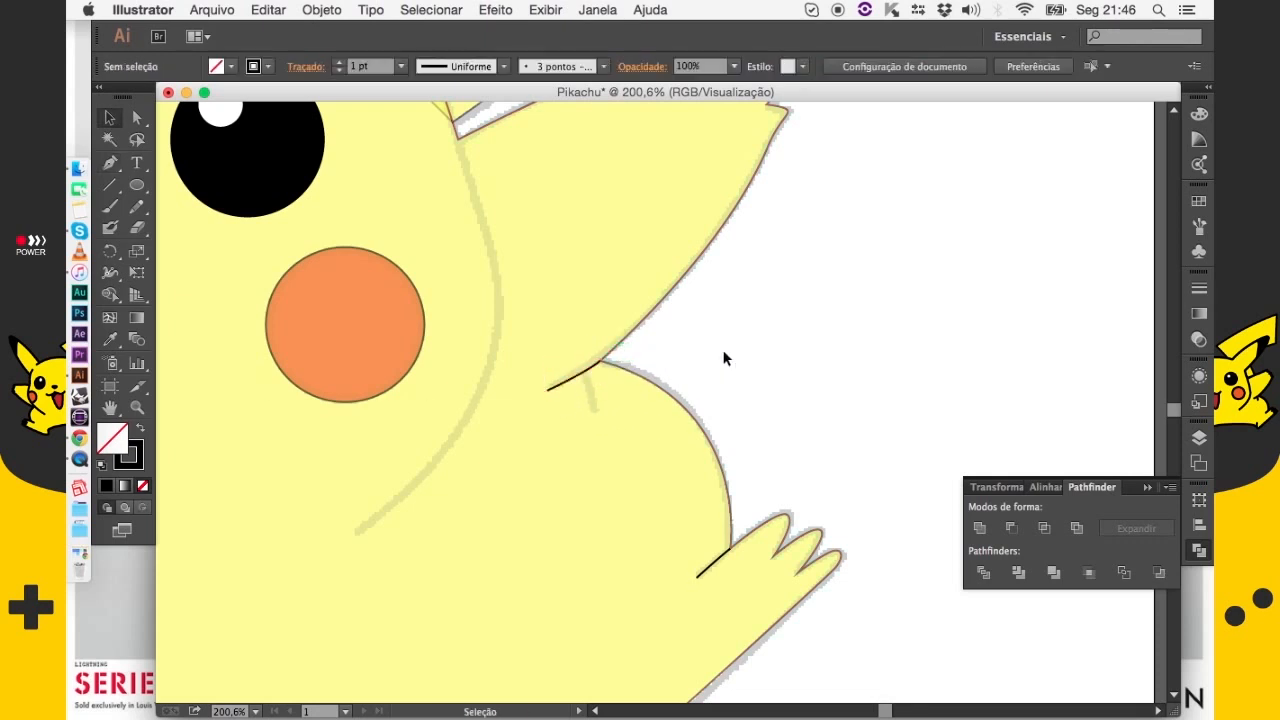
# Trace the small crease branching downward from the right-hand armpit line as a separate unfilled Pen path
pyautogui.press('p')
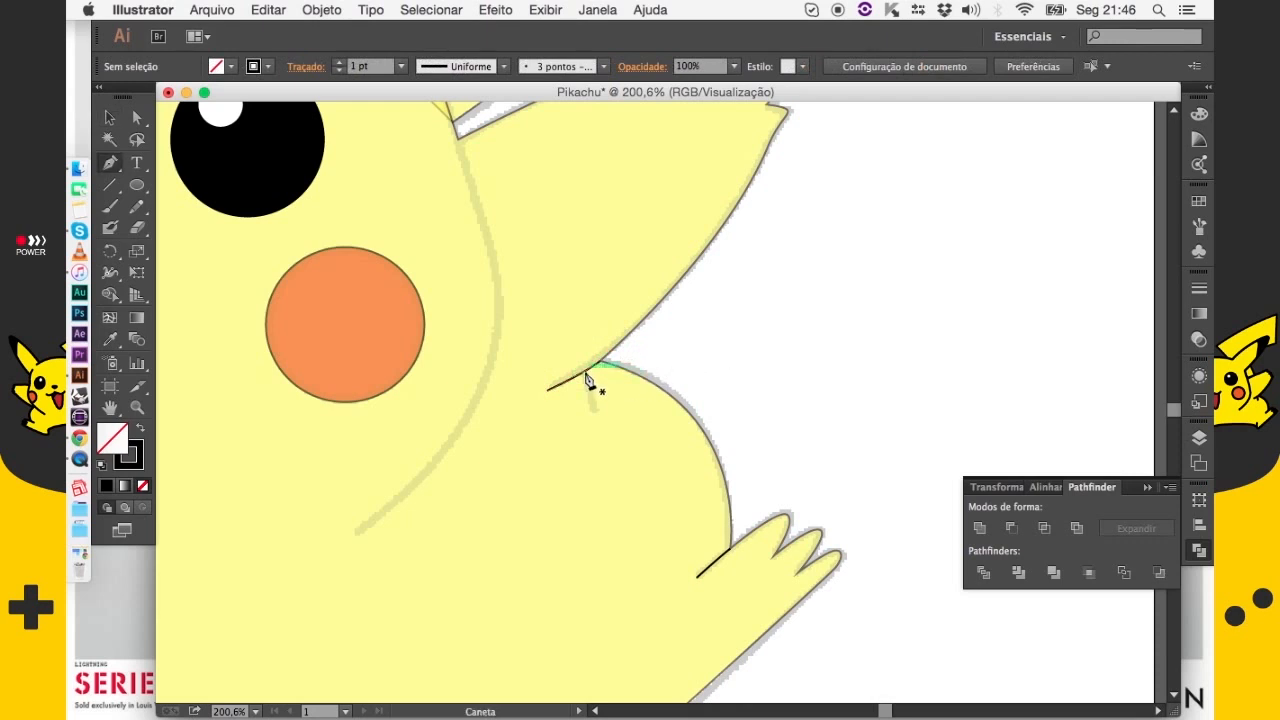
pyautogui.click(588, 374)
pyautogui.moveTo(594, 410); pyautogui.dragTo(600, 435)
pyautogui.press('v')
pyautogui.click(568, 458)
# Trace the long face contour beside the right-hand cheek with the Pen, from its lower end up to the raised arm
pyautogui.moveTo(497, 470); pyautogui.dragTo(687, 509)
pyautogui.moveTo(617, 420); pyautogui.dragTo(637, 451)
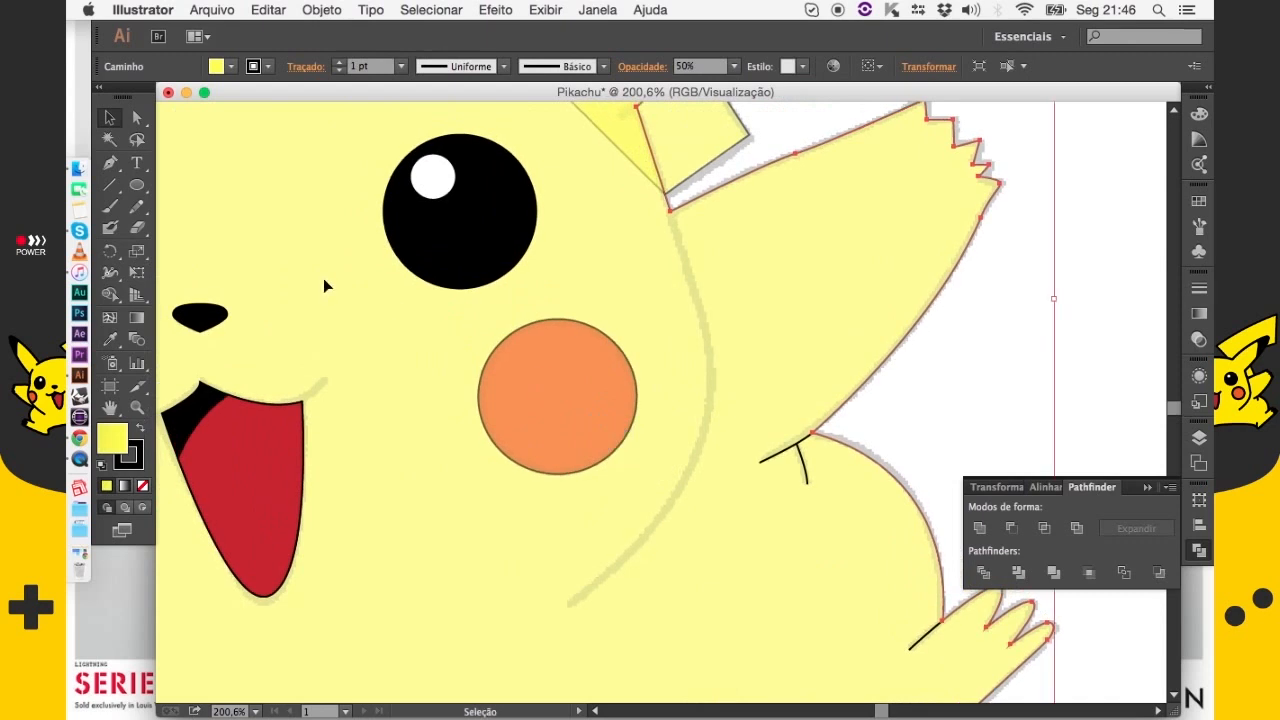
pyautogui.press('p')
pyautogui.click(568, 606)
pyautogui.moveTo(710, 368); pyautogui.dragTo(685, 242)
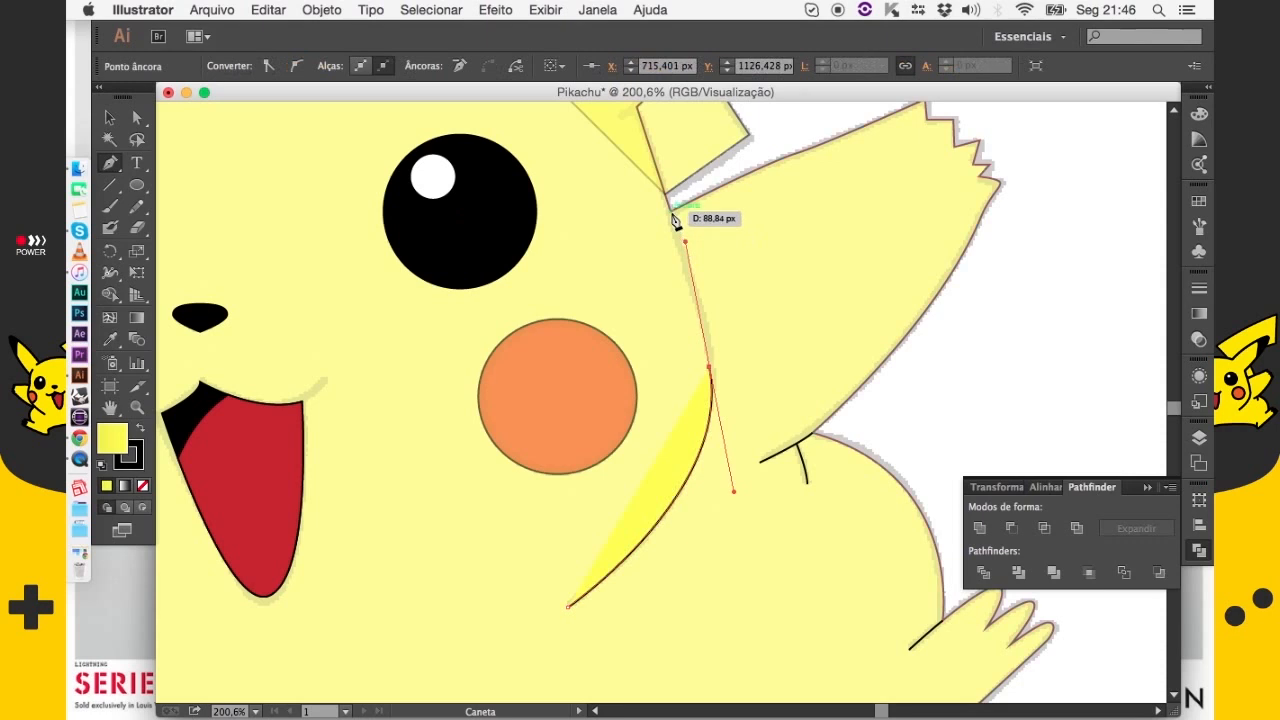
pyautogui.click(671, 213)
pyautogui.press('v')
pyautogui.click(790, 325)
# Set the right-hand face contour's fill to None and fine-tune the handle of its middle anchor point
pyautogui.click(707, 380)
pyautogui.click(231, 66)
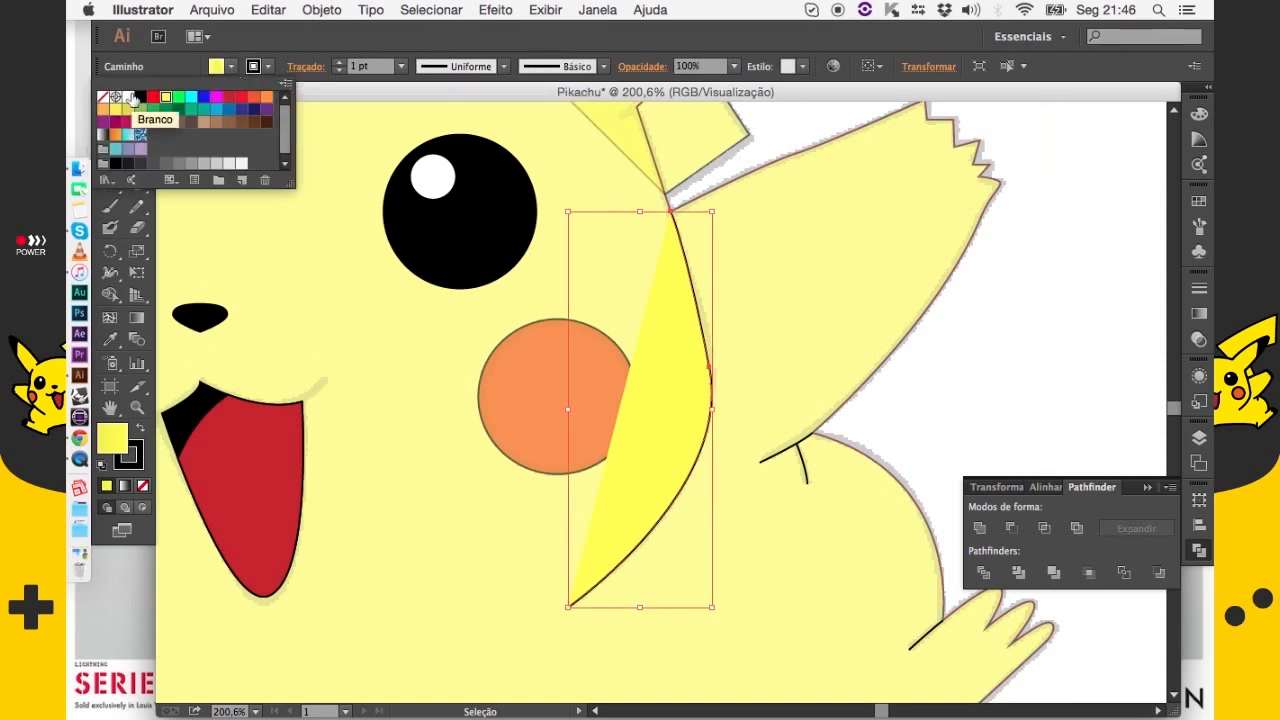
pyautogui.click(104, 98)
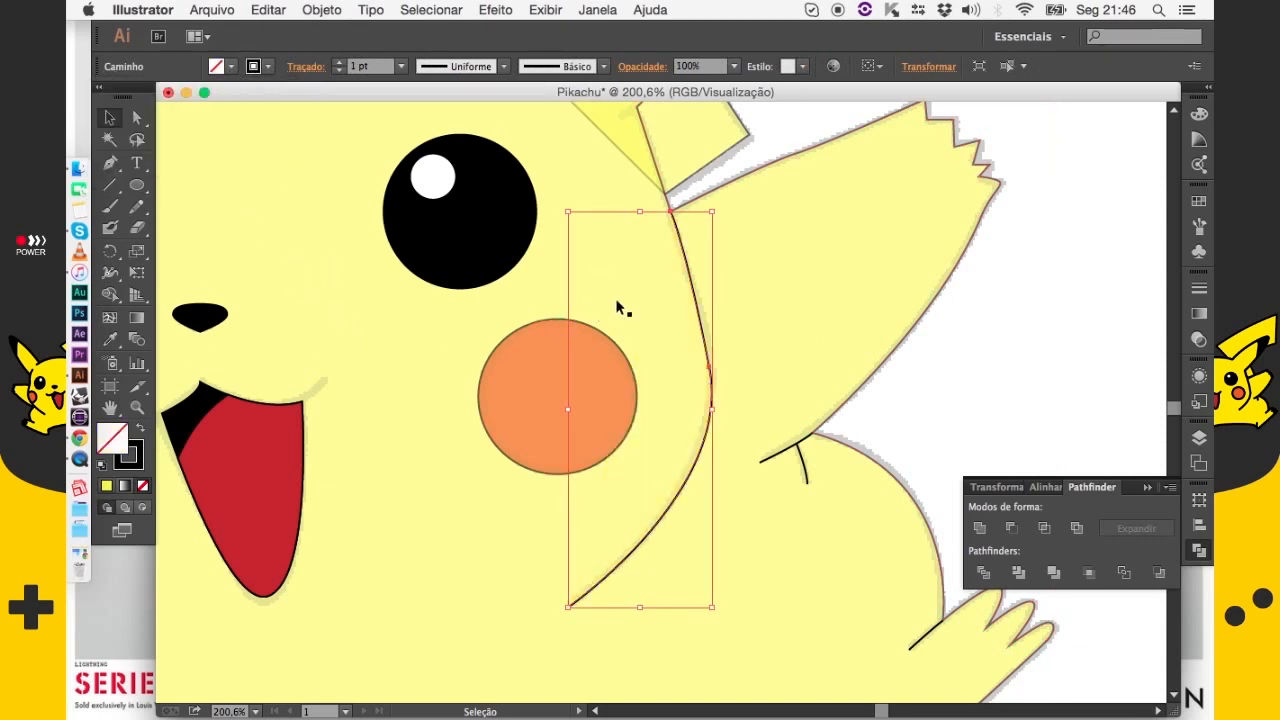
pyautogui.press('a')
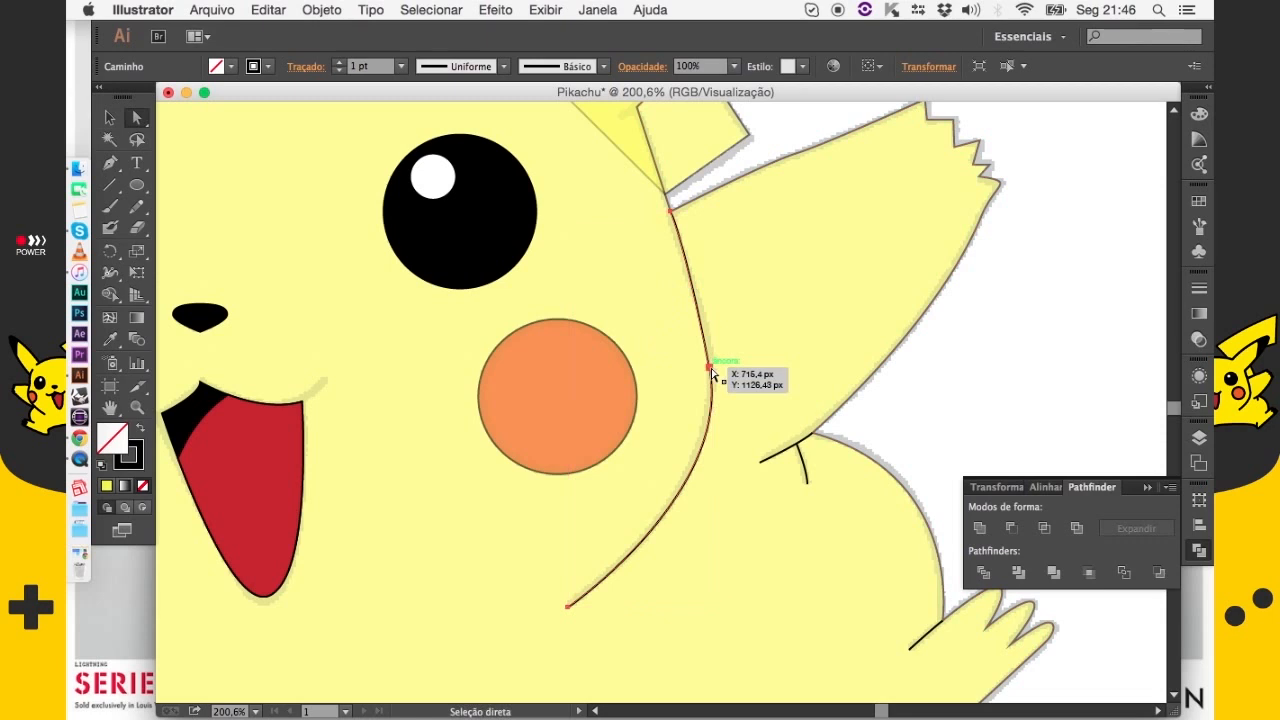
pyautogui.click(711, 370)
pyautogui.moveTo(690, 245)
pyautogui.mouseDown()
pyautogui.moveTo(709, 237)
pyautogui.moveTo(685, 242)
pyautogui.mouseUp()
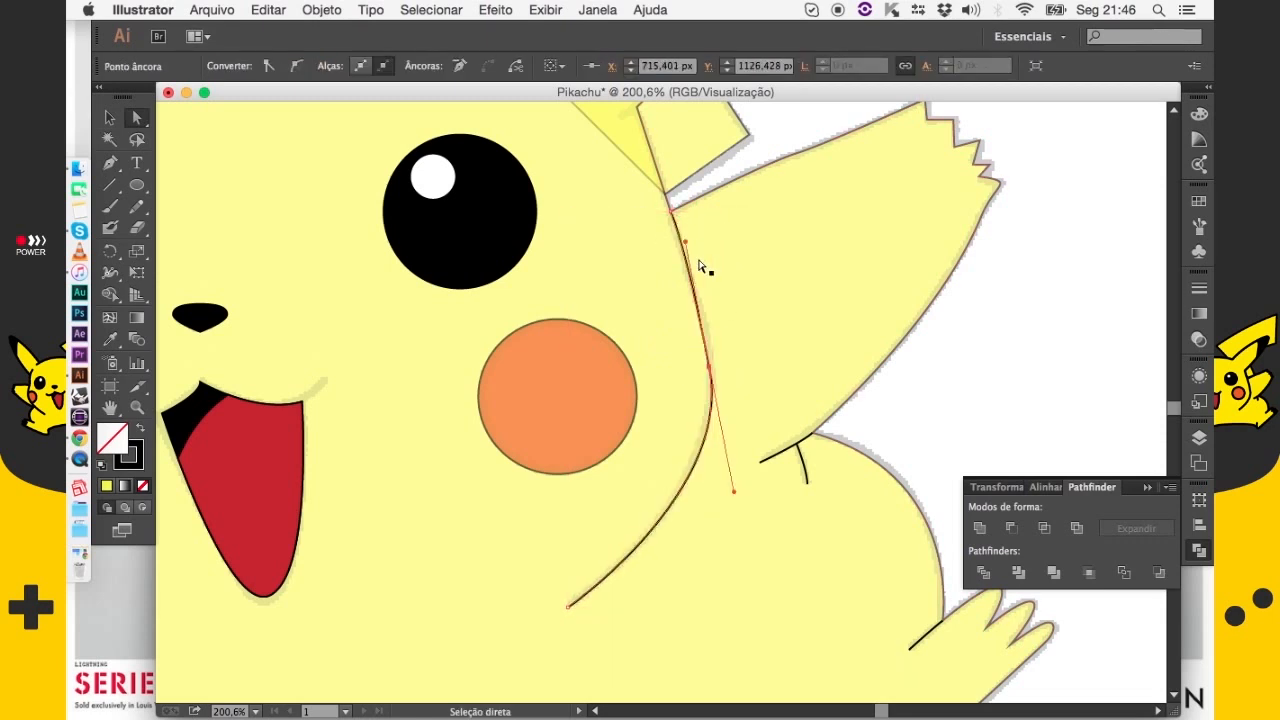
pyautogui.click(670, 211)
# Trace the short crease at the outer base of the left-hand ear with an unfilled Pen path and deselect it
pyautogui.press('space')
pyautogui.moveTo(591, 319); pyautogui.dragTo(809, 434)
pyautogui.moveTo(548, 376); pyautogui.dragTo(831, 356)
pyautogui.moveTo(475, 410); pyautogui.dragTo(569, 391)
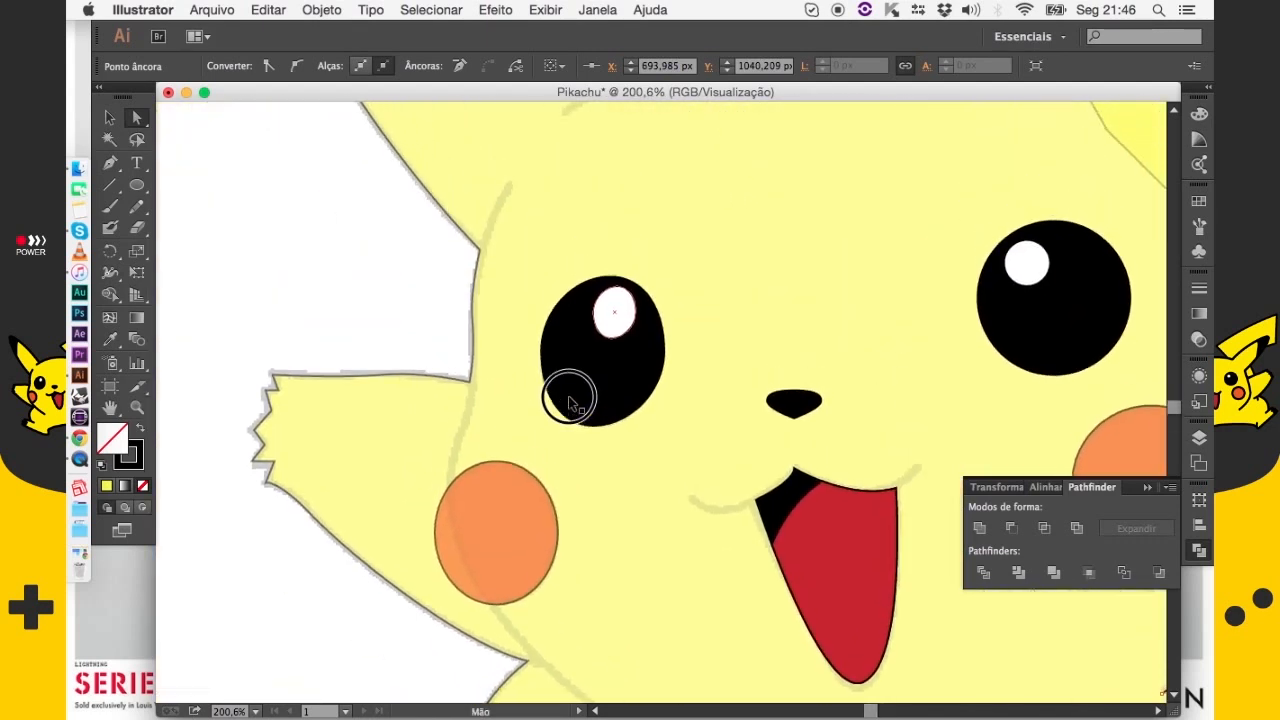
pyautogui.click(110, 164)
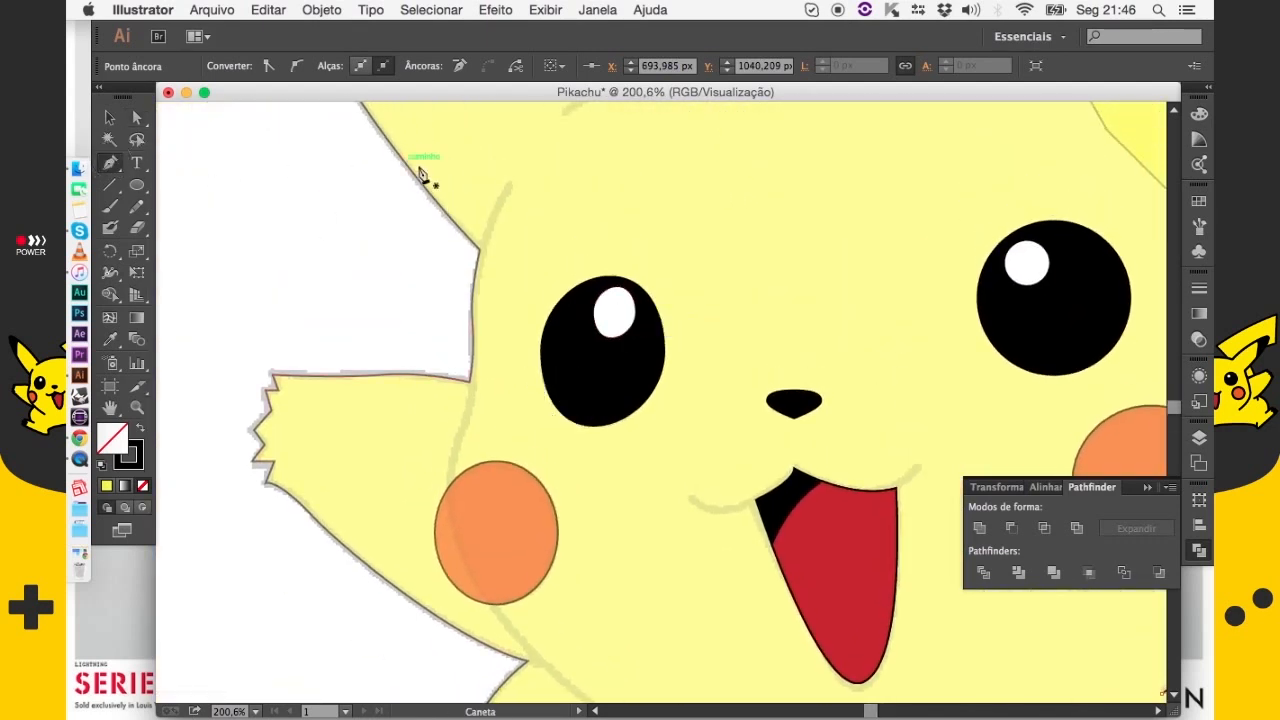
pyautogui.click(509, 180)
pyautogui.moveTo(485, 226); pyautogui.dragTo(478, 283)
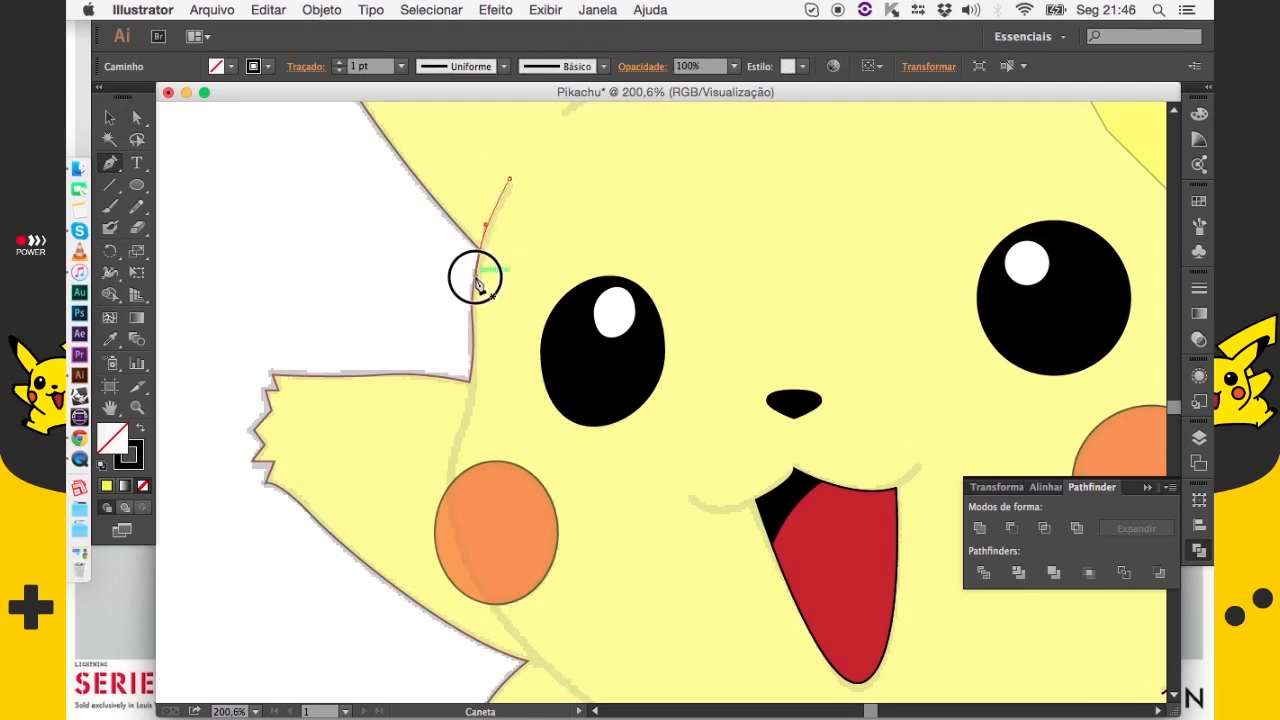
pyautogui.click(110, 117)
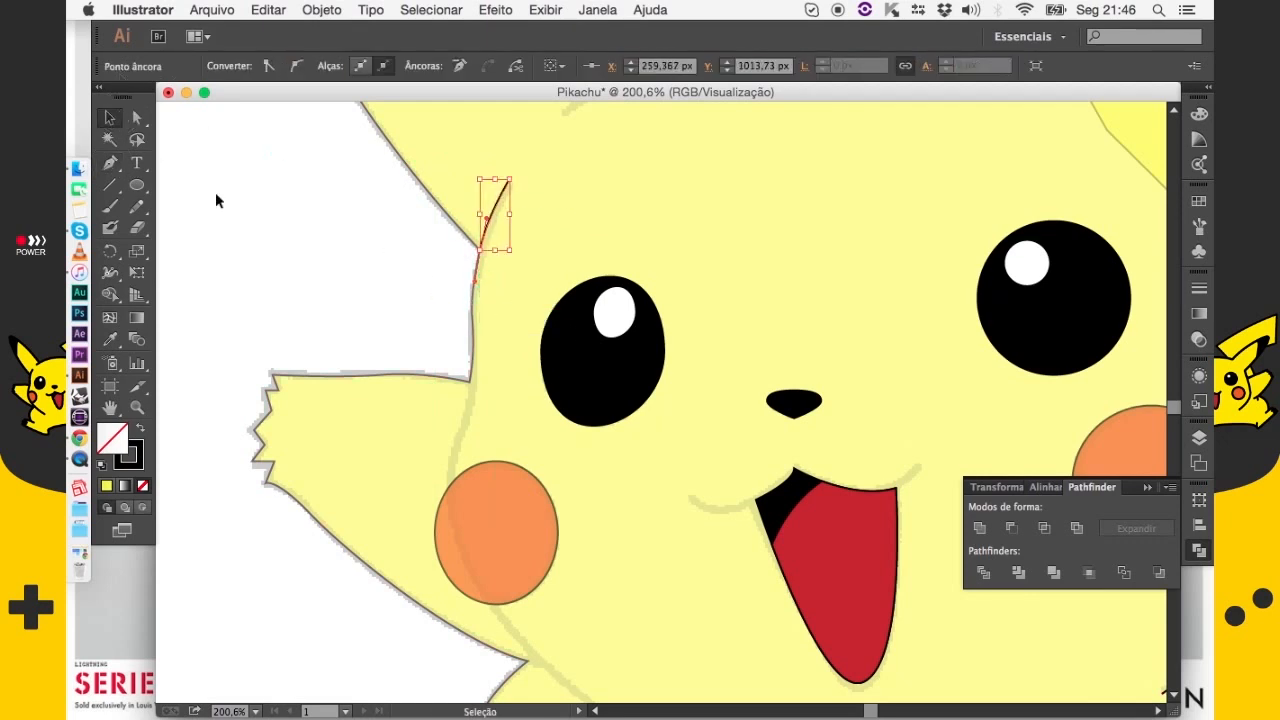
pyautogui.click(371, 277)
# Trace the left-hand face contour across the cheek with an unfilled Pen path, ending at the arm's upper corner
pyautogui.moveTo(371, 277); pyautogui.dragTo(320, 188)
pyautogui.click(110, 163)
pyautogui.click(590, 582)
pyautogui.moveTo(389, 381); pyautogui.dragTo(355, 302)
pyautogui.moveTo(345, 268); pyautogui.dragTo(345, 268)
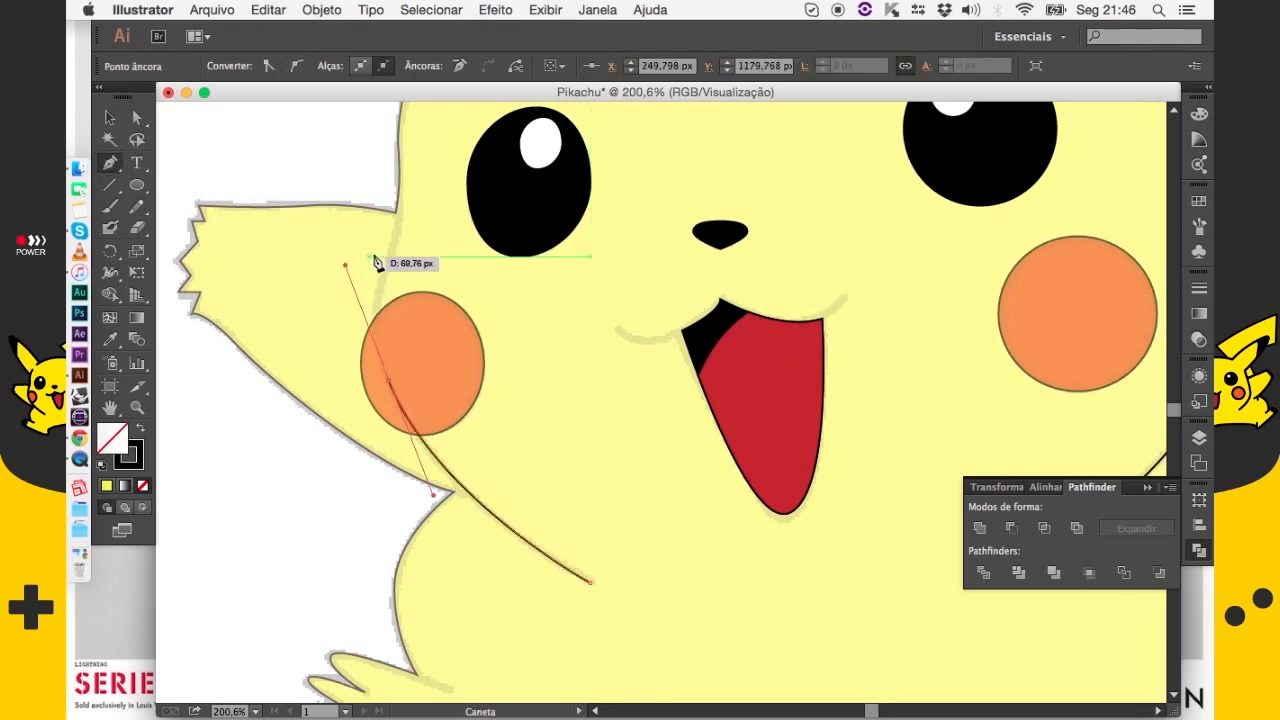
pyautogui.moveTo(396, 212); pyautogui.dragTo(400, 172)
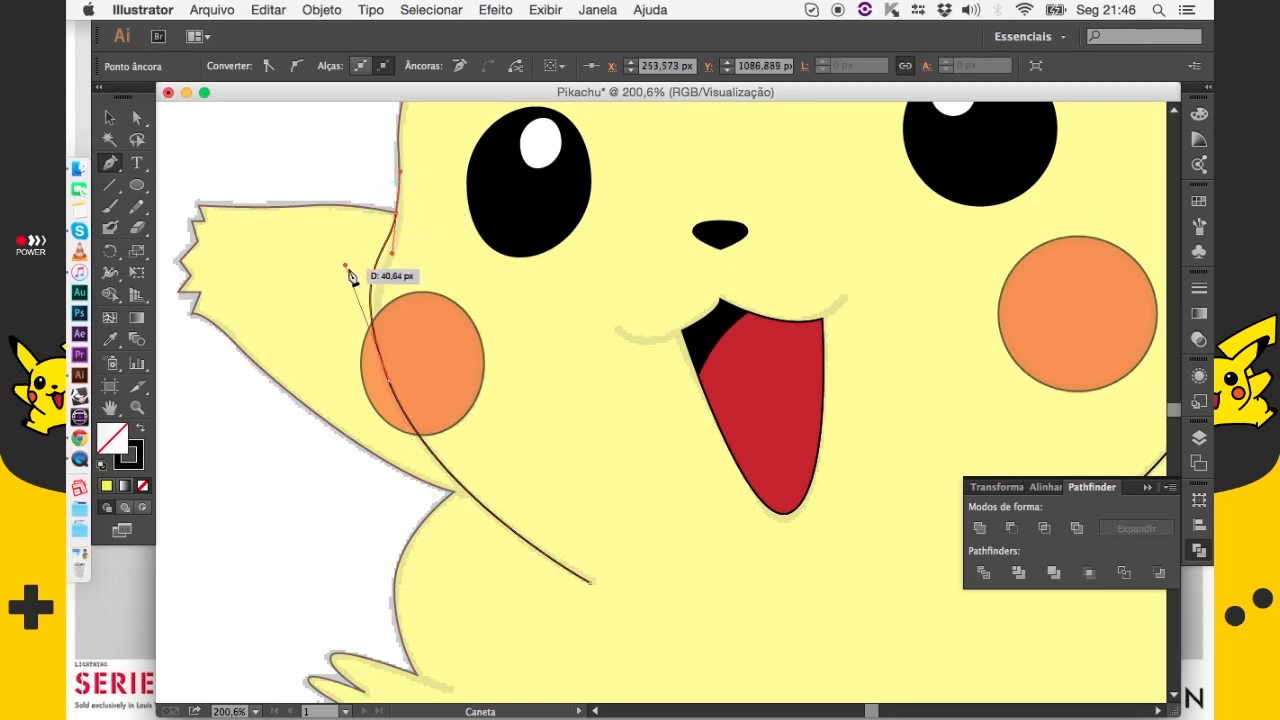
# Adjust the direction handles of the left-hand face contour to follow the sketch and deselect it
pyautogui.press('a')
pyautogui.moveTo(346, 270); pyautogui.dragTo(361, 314)
pyautogui.moveTo(393, 255); pyautogui.dragTo(392, 265)
pyautogui.press('v')
pyautogui.click(356, 183)
# Trace the short crease at the inner base of the left-hand ear with an unfilled Pen path and deselect it
pyautogui.press('space')
pyautogui.moveTo(489, 211); pyautogui.dragTo(474, 449)
pyautogui.moveTo(449, 321); pyautogui.dragTo(392, 453)
pyautogui.click(111, 163)
pyautogui.click(364, 334)
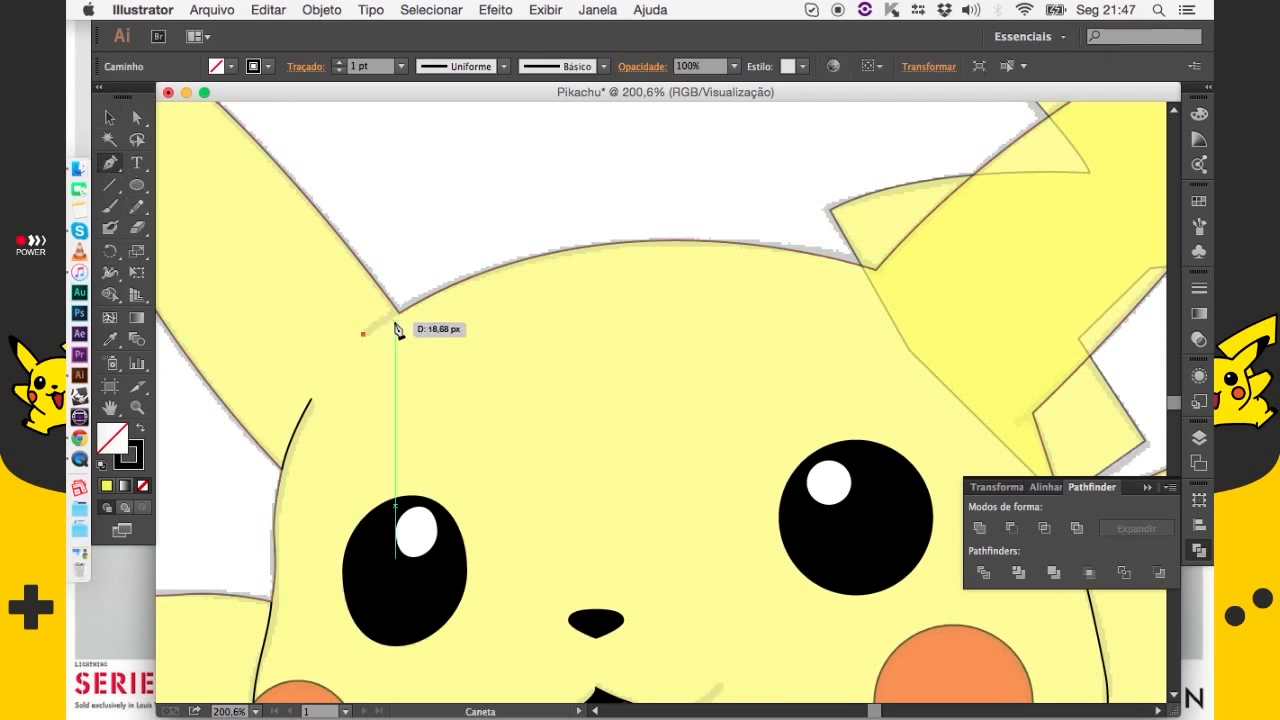
pyautogui.moveTo(417, 303); pyautogui.dragTo(421, 304)
pyautogui.press('v')
pyautogui.click(422, 247)
# Trace the short crease above the left-hand foot's toes with an unfilled Pen path and deselect it
pyautogui.press('space')
pyautogui.scroll(-10, 608, 406)
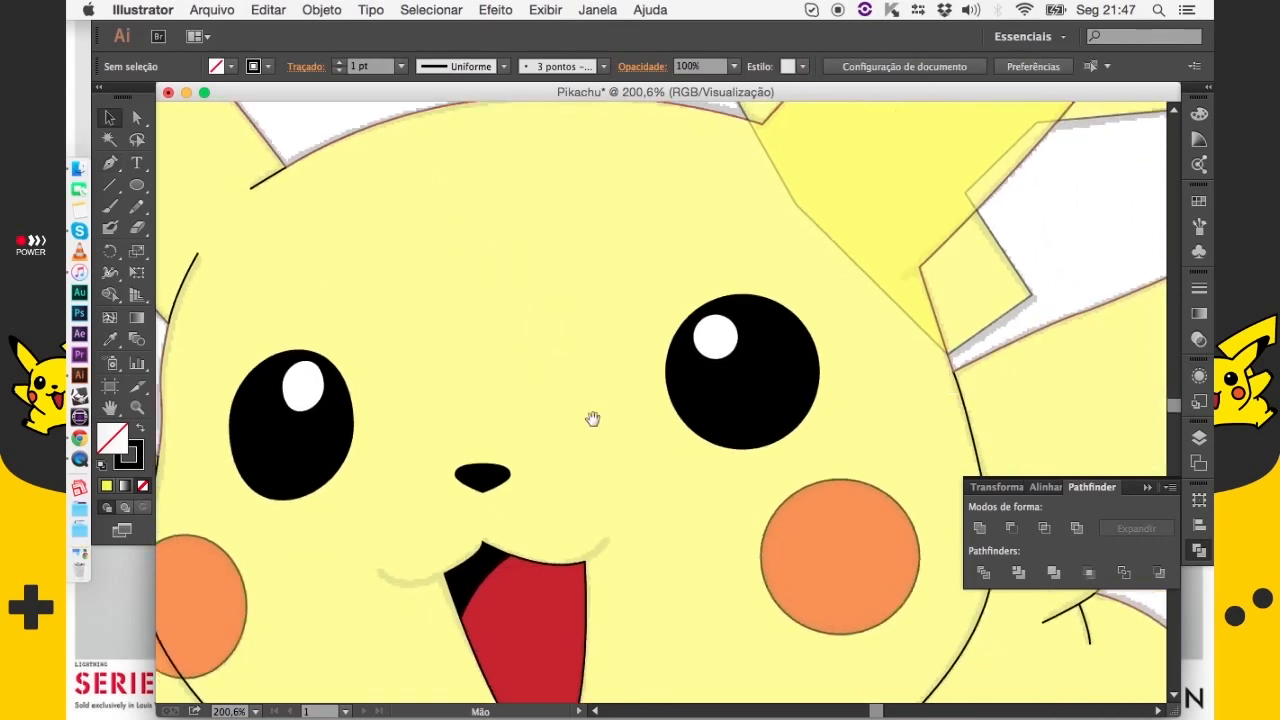
pyautogui.moveTo(805, 405); pyautogui.dragTo(812, 411)
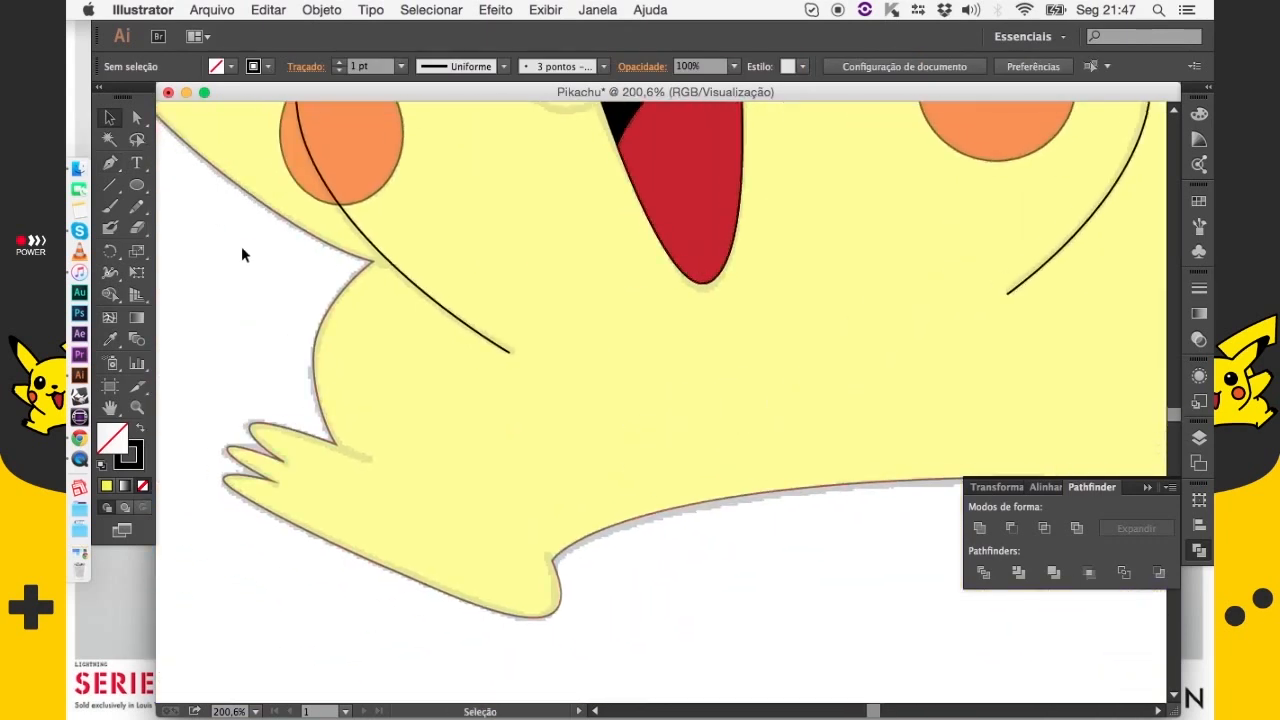
pyautogui.press('p')
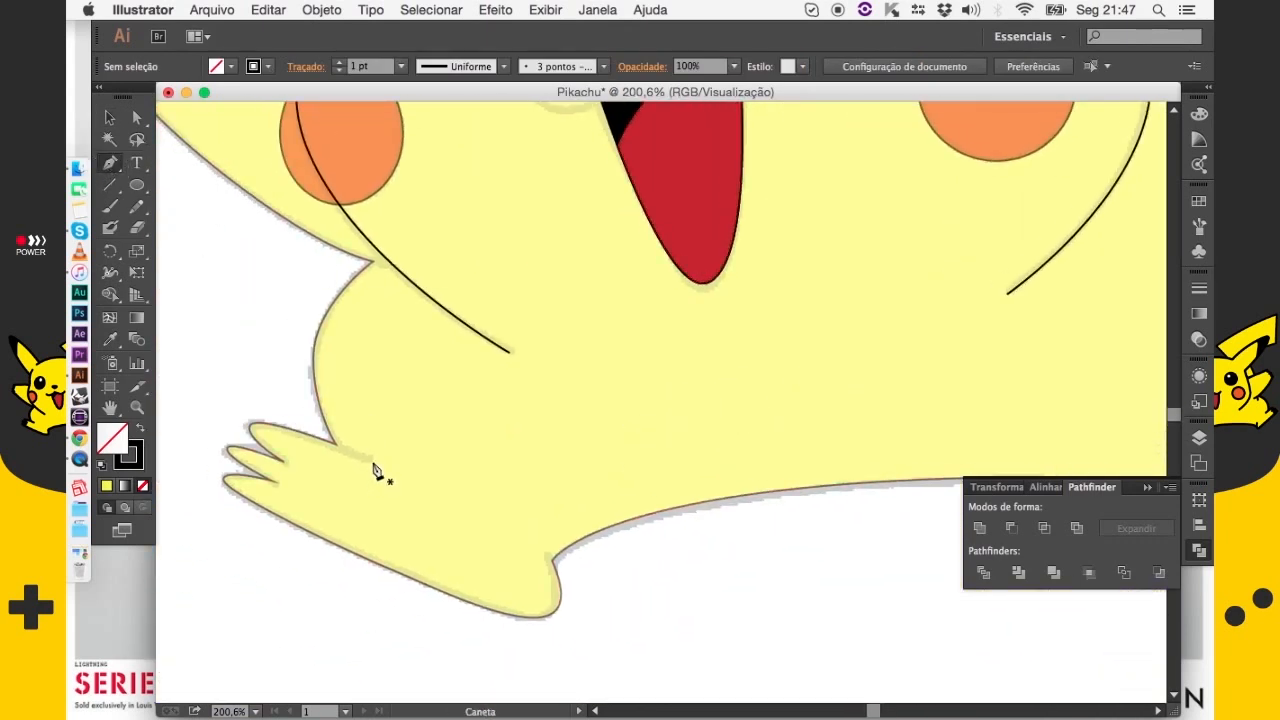
pyautogui.moveTo(336, 443); pyautogui.dragTo(309, 555)
pyautogui.press('v')
pyautogui.click(257, 374)
# Trace the left-hand mouth line with a curved, unfilled Pen path ending at the open mouth's corner
pyautogui.click(112, 163)
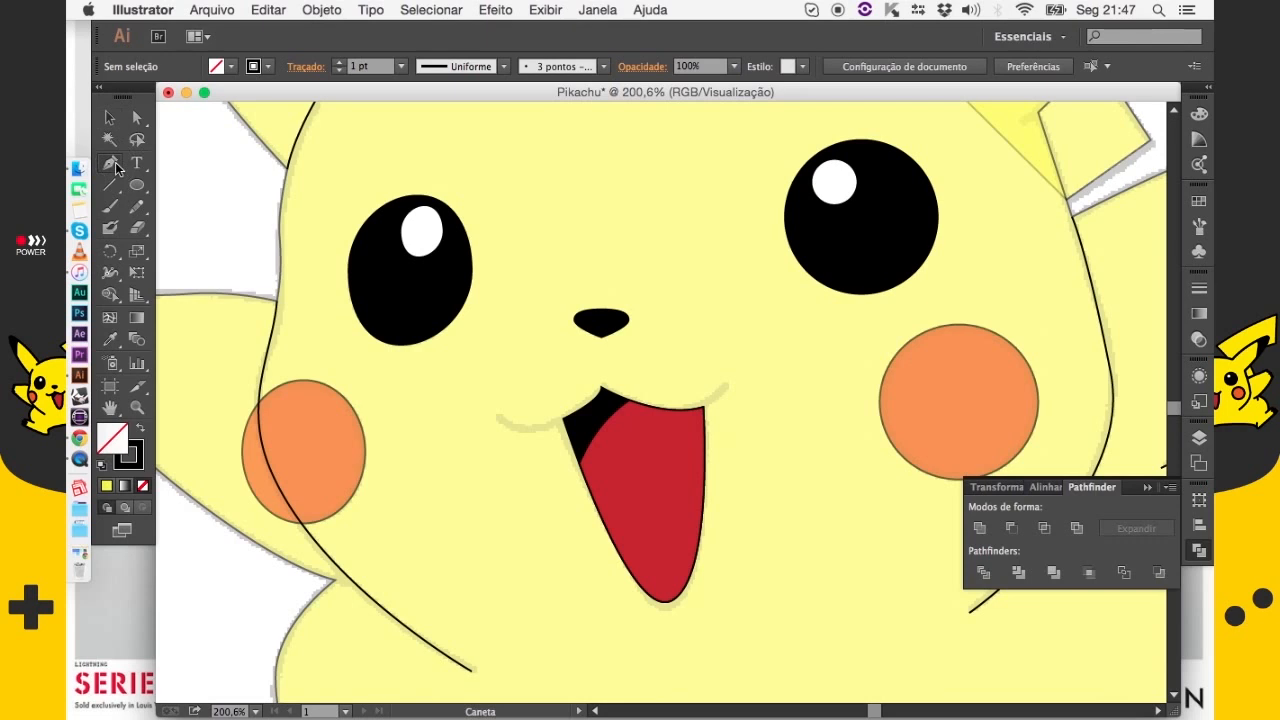
pyautogui.click(497, 413)
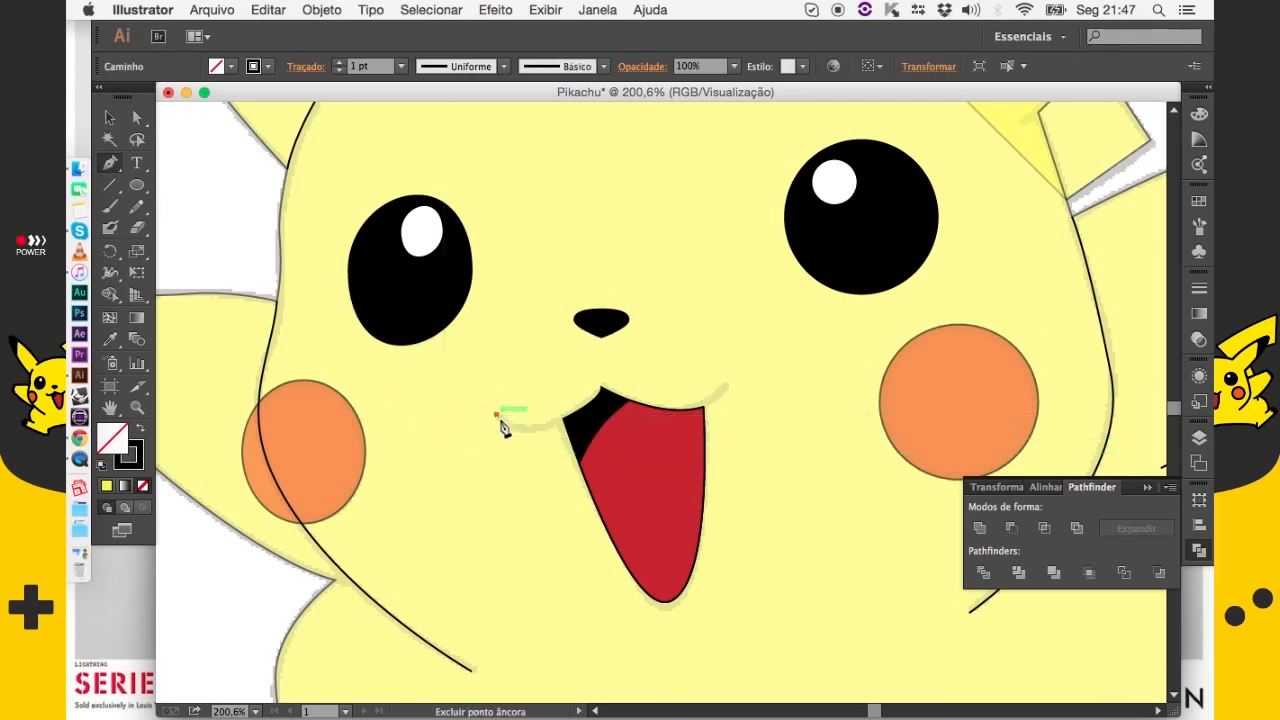
pyautogui.moveTo(567, 427); pyautogui.dragTo(610, 400)
pyautogui.press('v')
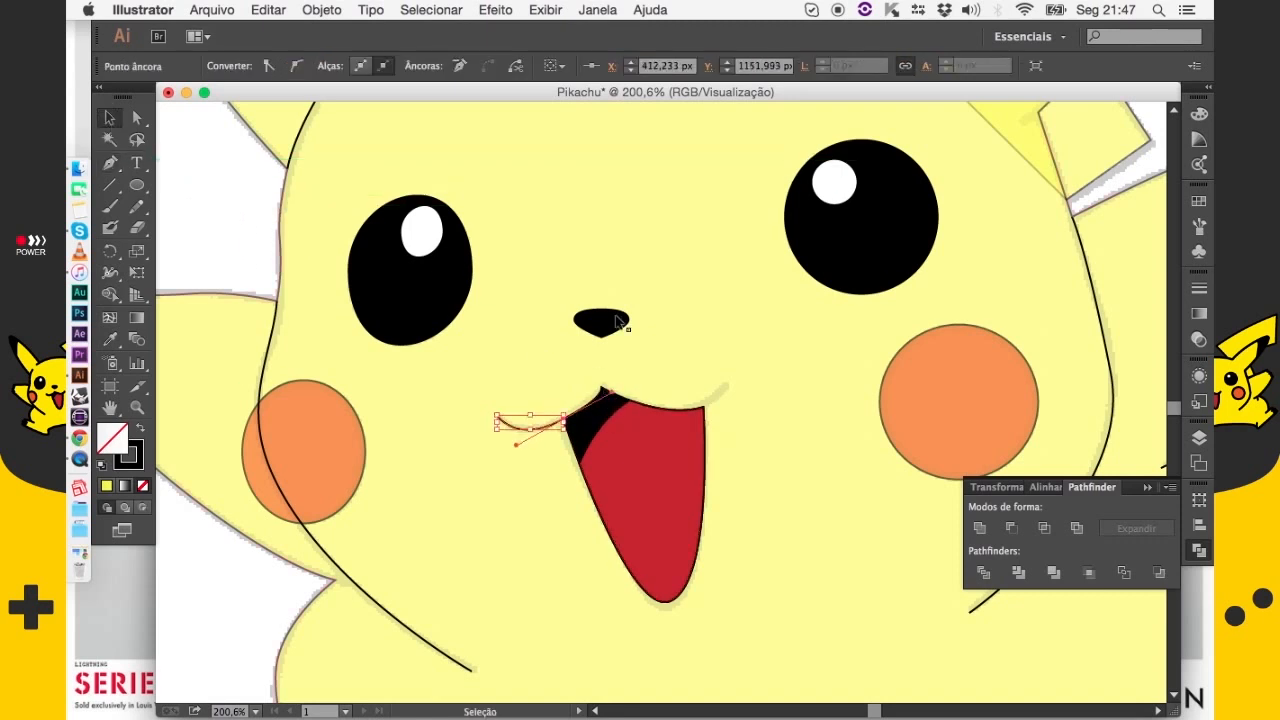
pyautogui.click(668, 337)
# Trace the short smile line rising from the mouth's right-hand corner with the Pen tool
pyautogui.click(111, 163)
pyautogui.click(704, 407)
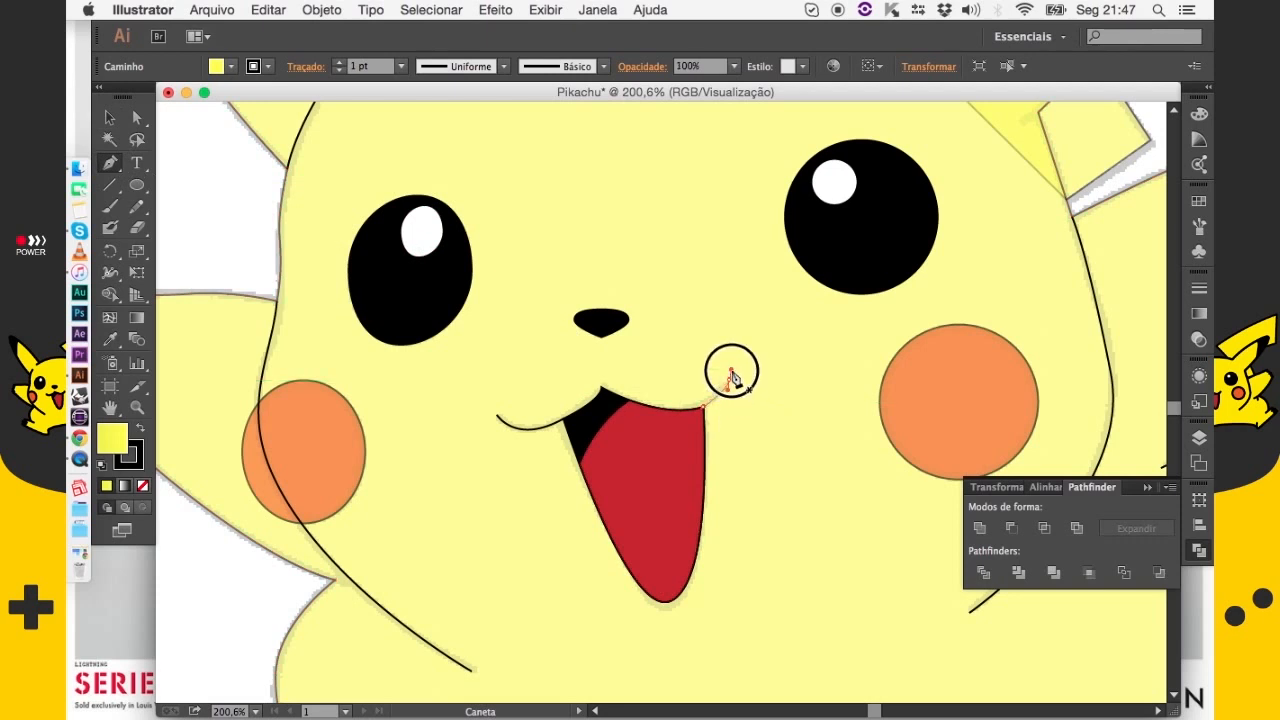
pyautogui.click(731, 376)
pyautogui.press('v')
pyautogui.click(766, 415)
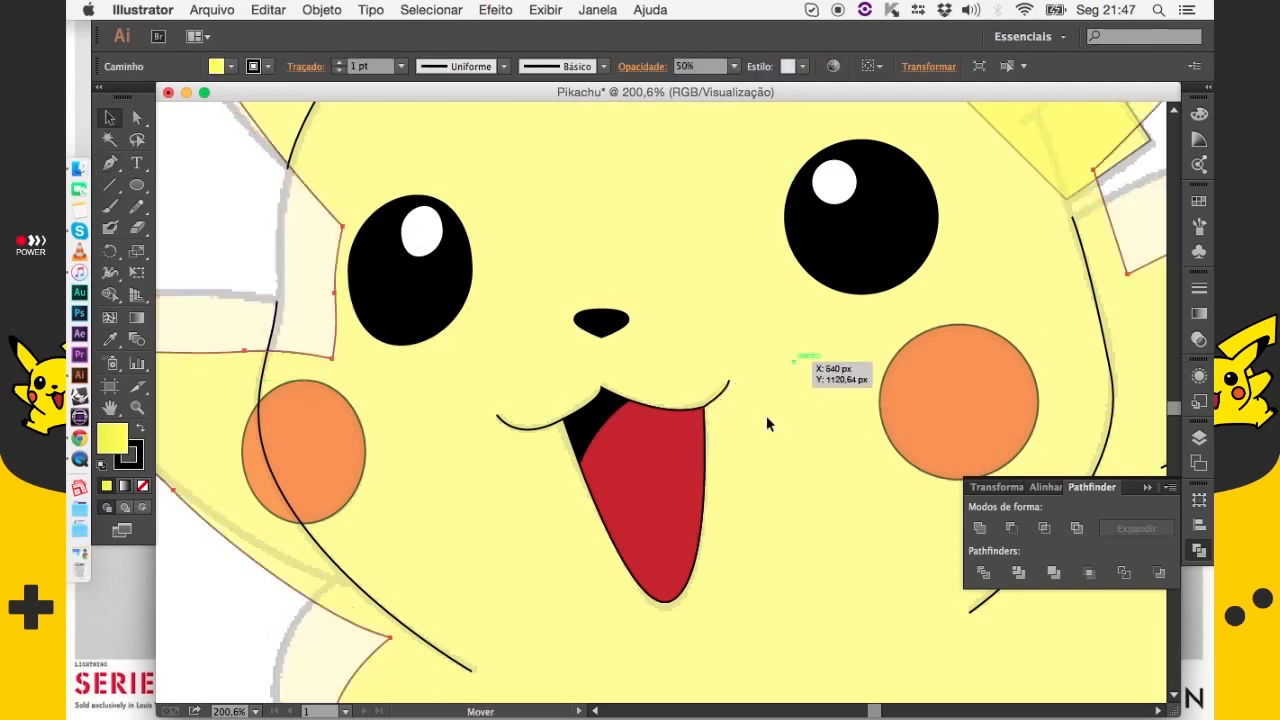
# Set the fill of both mouth-corner lines to None and deselect them
pyautogui.keyDown('shift'); pyautogui.click(519, 428); pyautogui.keyUp('shift')
pyautogui.click(230, 67)
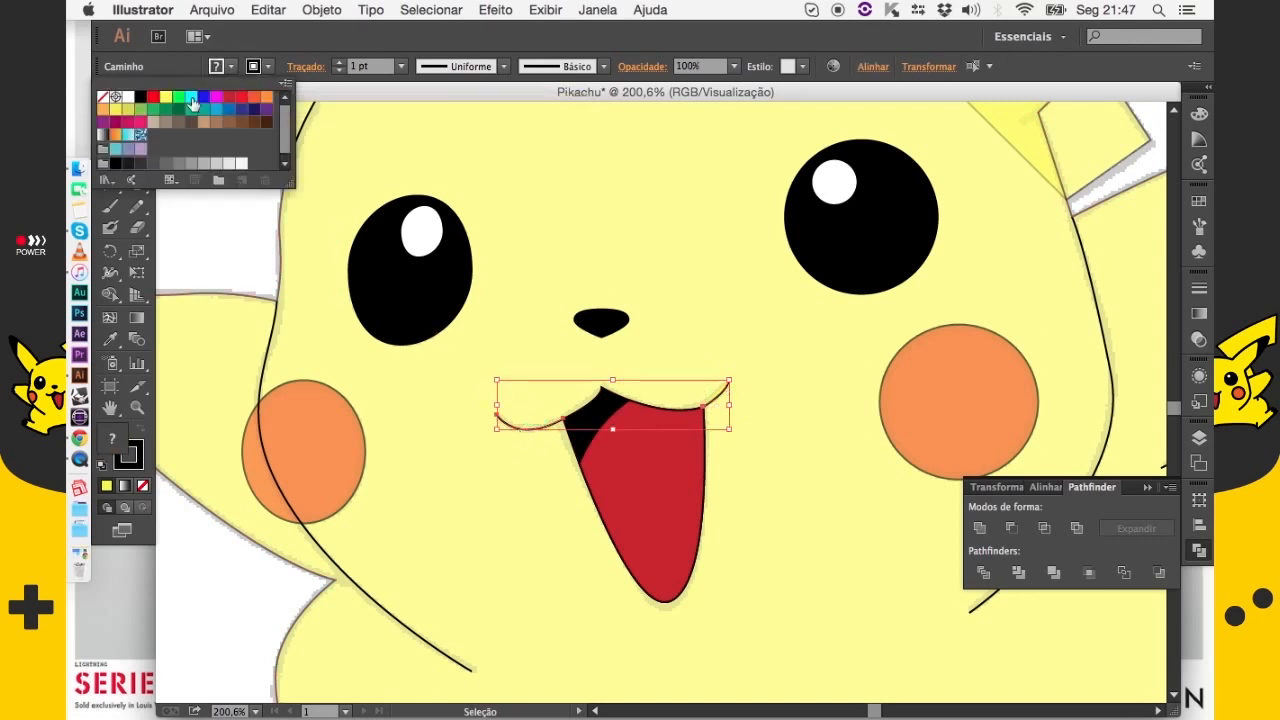
pyautogui.click(102, 96)
pyautogui.click(222, 238)
# Examine the traced lines around the whole drawing, up close and at 100% zoom, for missing creases
pyautogui.press('space')
pyautogui.moveTo(558, 413); pyautogui.dragTo(448, 624)
pyautogui.moveTo(583, 577); pyautogui.dragTo(470, 612)
pyautogui.moveTo(673, 560); pyautogui.dragTo(849, 565)
pyautogui.moveTo(534, 408); pyautogui.dragTo(513, 349)
pyautogui.moveTo(600, 323); pyautogui.dragTo(677, 536)
pyautogui.moveTo(541, 372); pyautogui.dragTo(589, 448)
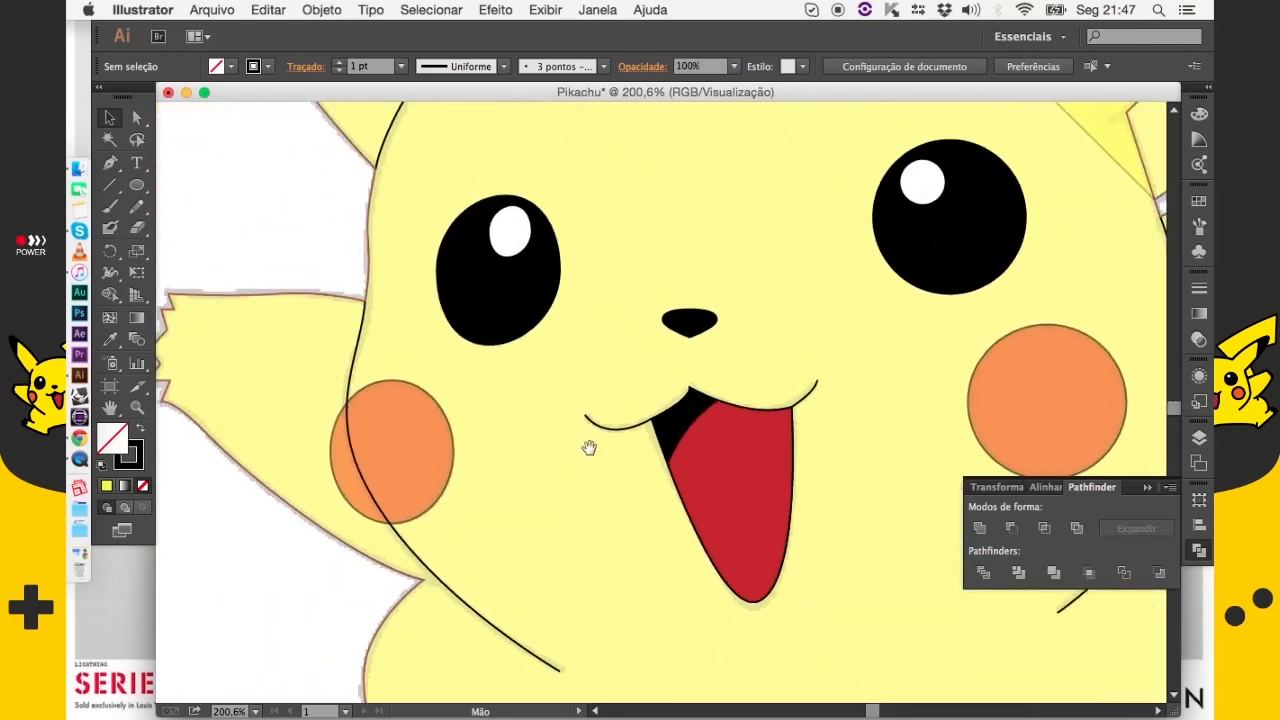
pyautogui.press('super+1')
pyautogui.moveTo(680, 351); pyautogui.dragTo(616, 371)
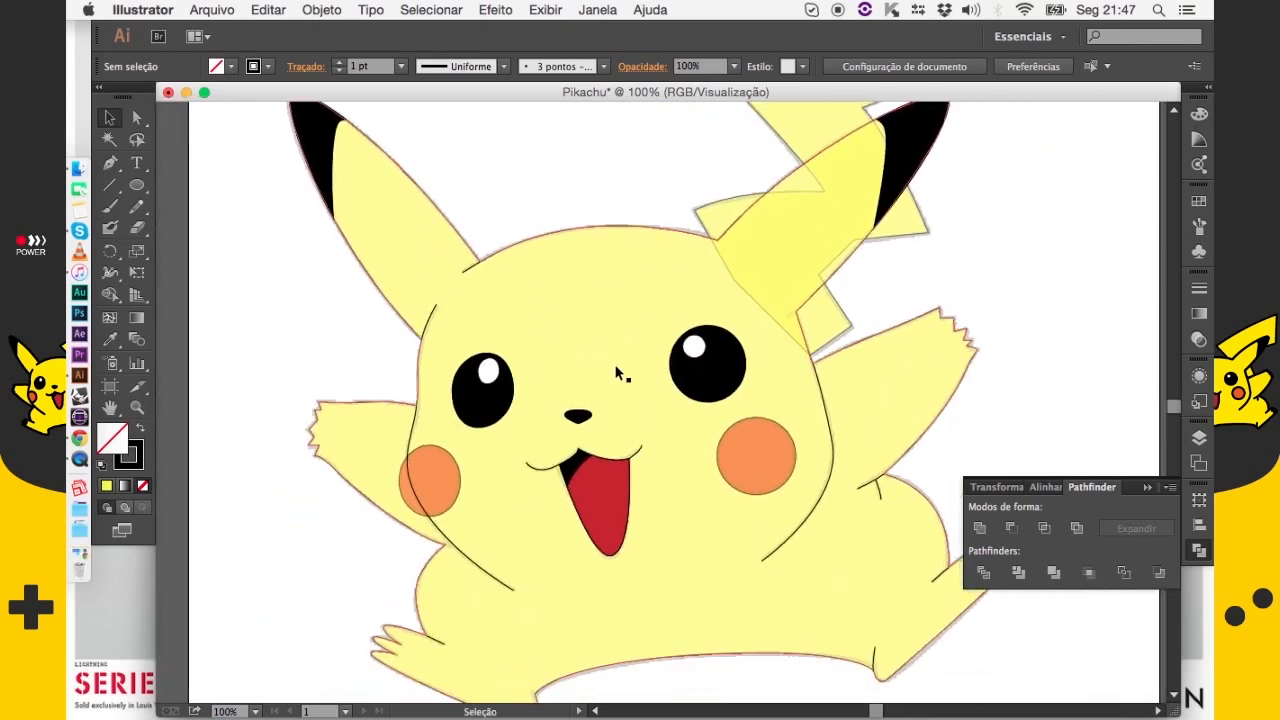
pyautogui.press('super+Tab')
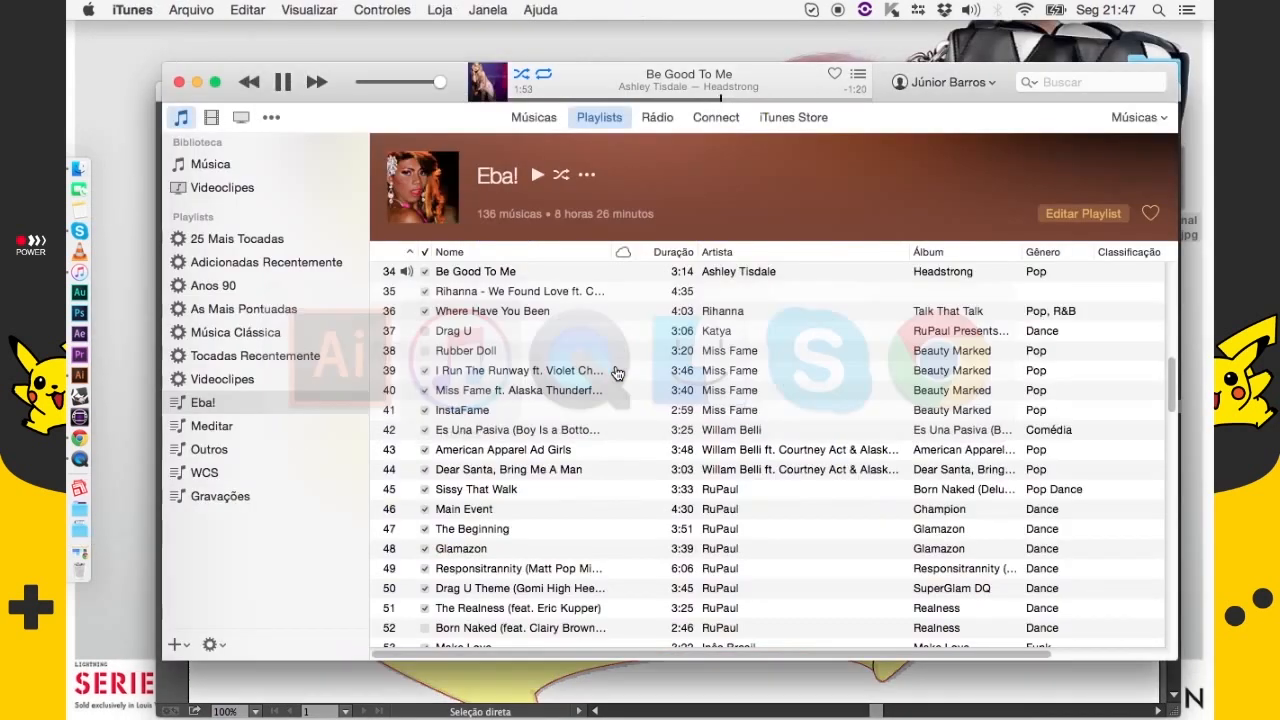
pyautogui.press('super+Tab')
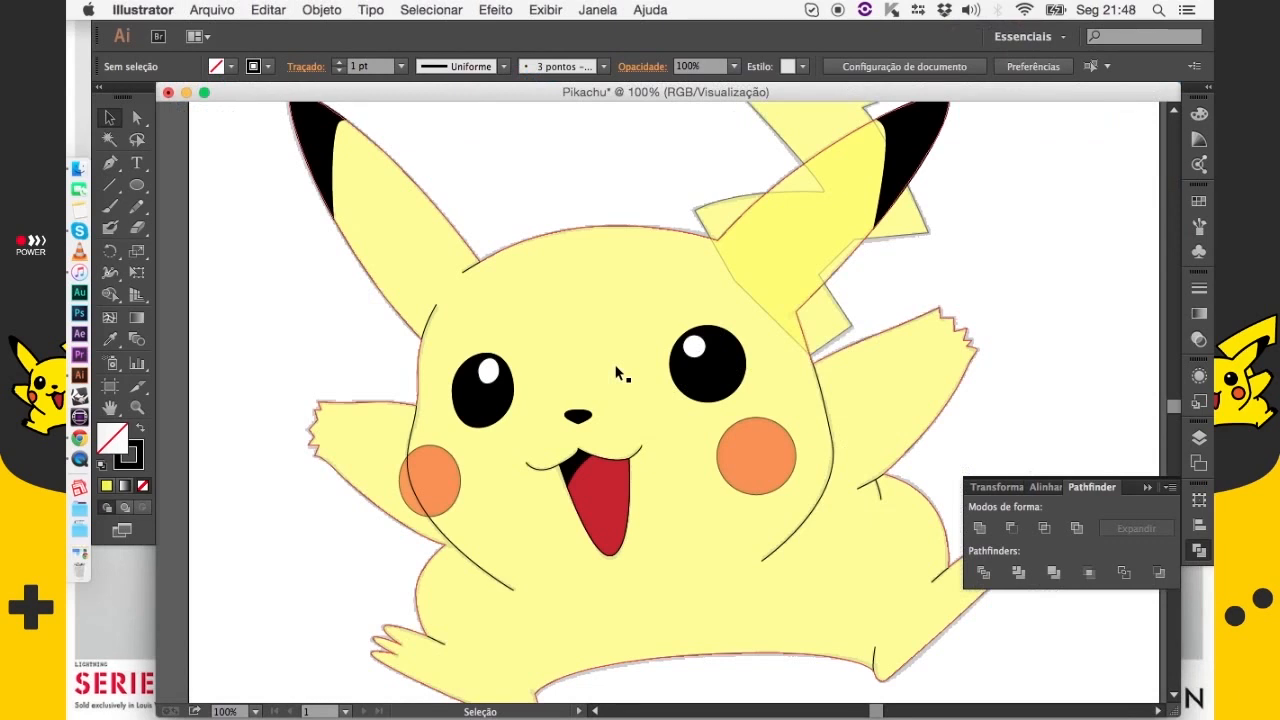
pyautogui.moveTo(617, 373); pyautogui.dragTo(553, 271)
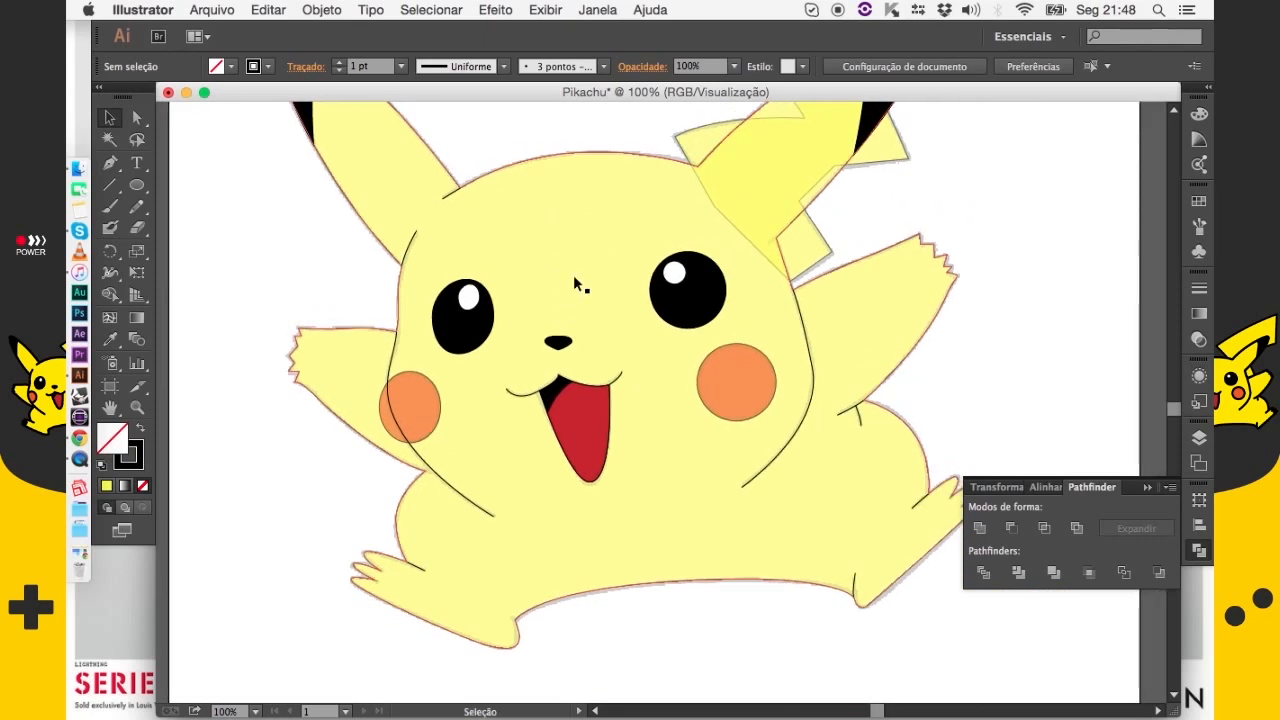
pyautogui.moveTo(851, 340); pyautogui.dragTo(861, 377)
pyautogui.press('super+z')
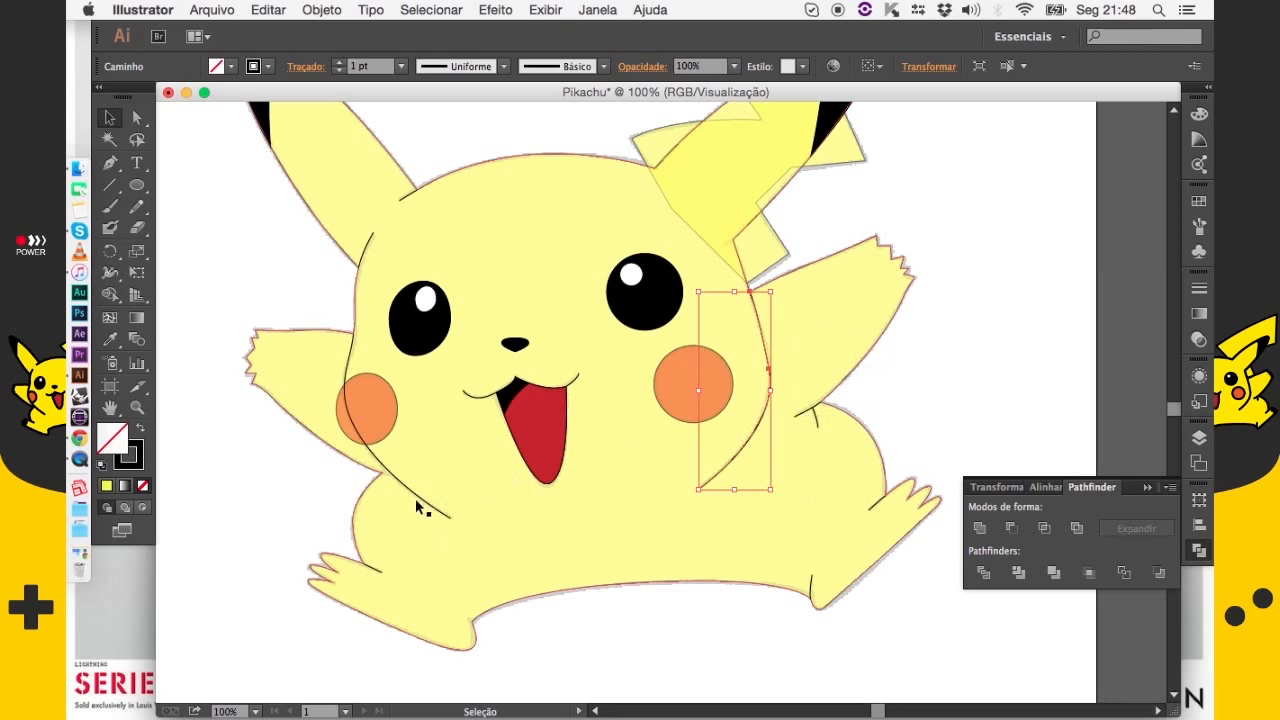
# Refine the left-hand face contour's curve at the anchor where it meets the arm's upper corner and deselect it
pyautogui.press('z')
pyautogui.moveTo(289, 287); pyautogui.dragTo(525, 536)
pyautogui.press('a')
pyautogui.click(532, 250)
pyautogui.moveTo(533, 217); pyautogui.dragTo(533, 220)
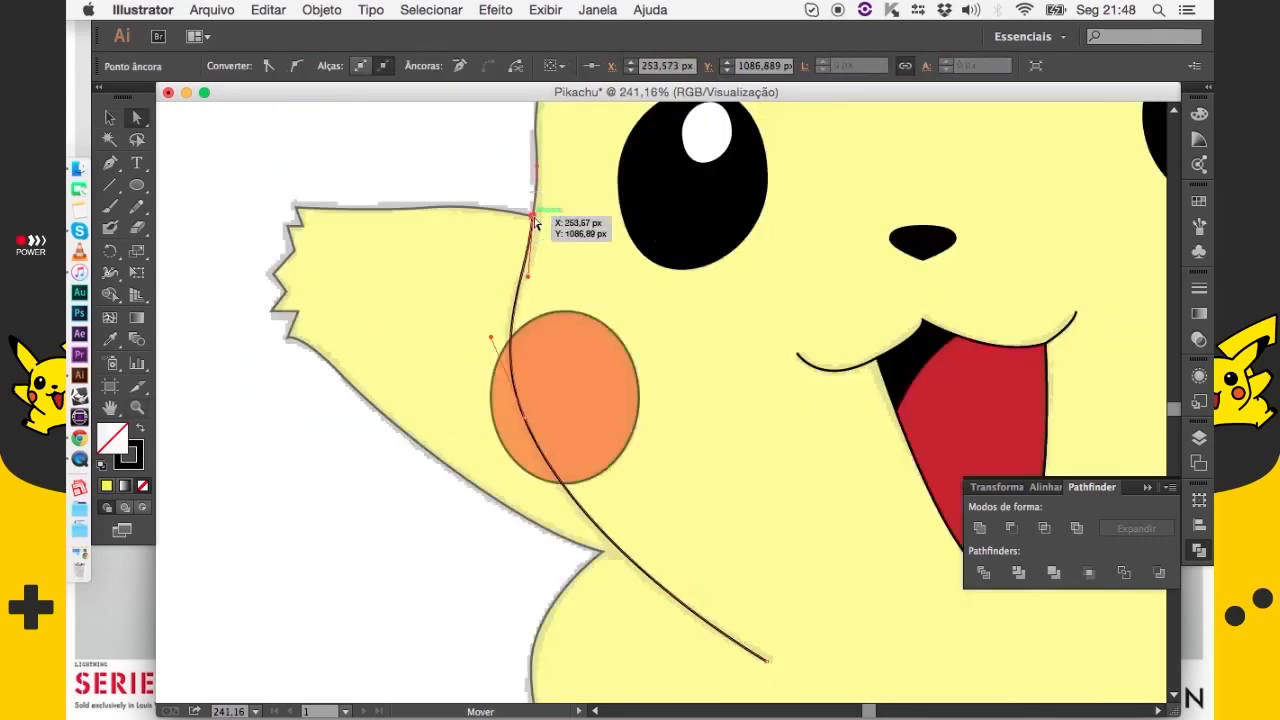
pyautogui.press('v')
pyautogui.click(487, 155)
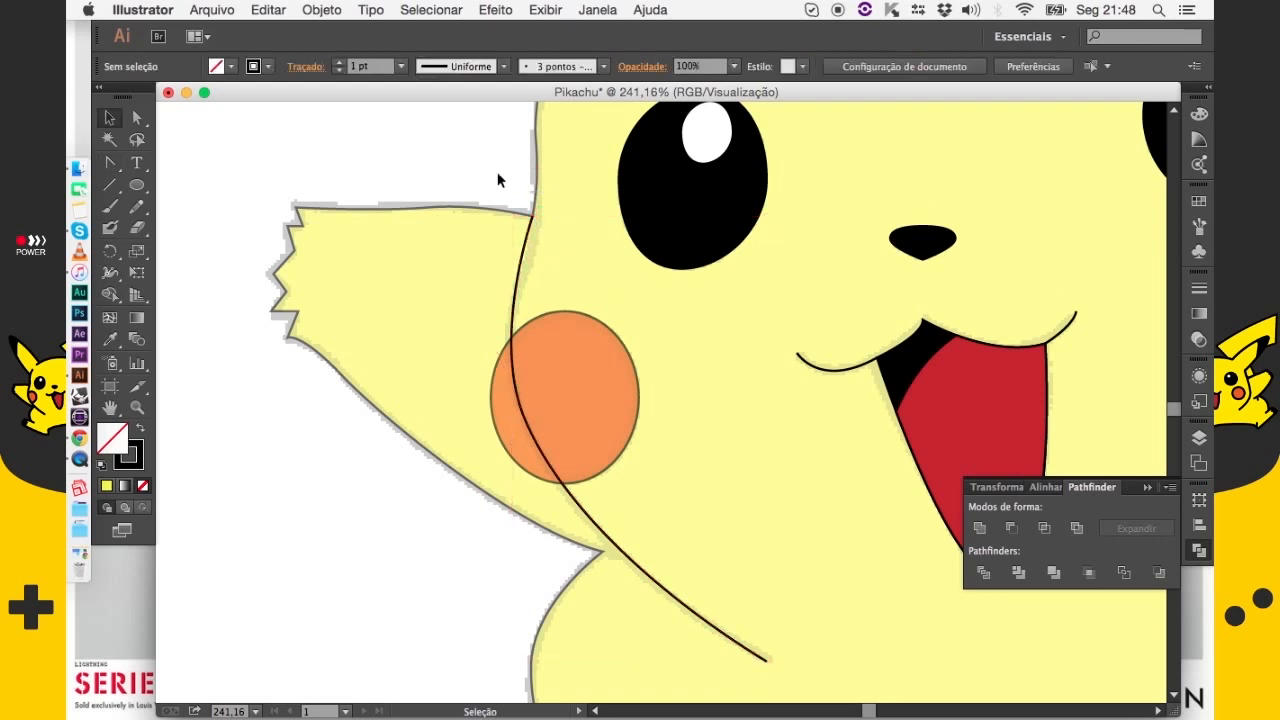
pyautogui.click(529, 228)
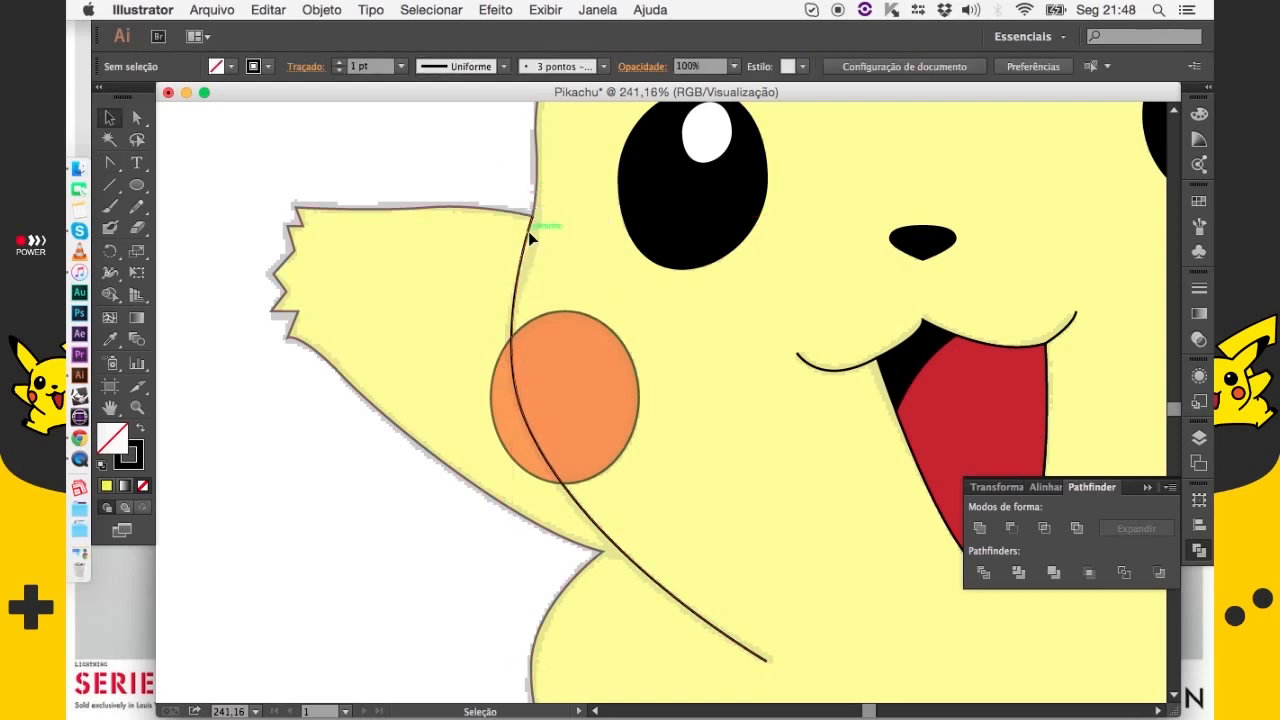
# Convert the left-hand face contour's upper anchor to a smooth point, adjust the handles curving it past the arm, and deselect it
pyautogui.click(500, 200)
pyautogui.click(517, 251)
pyautogui.click(140, 119)
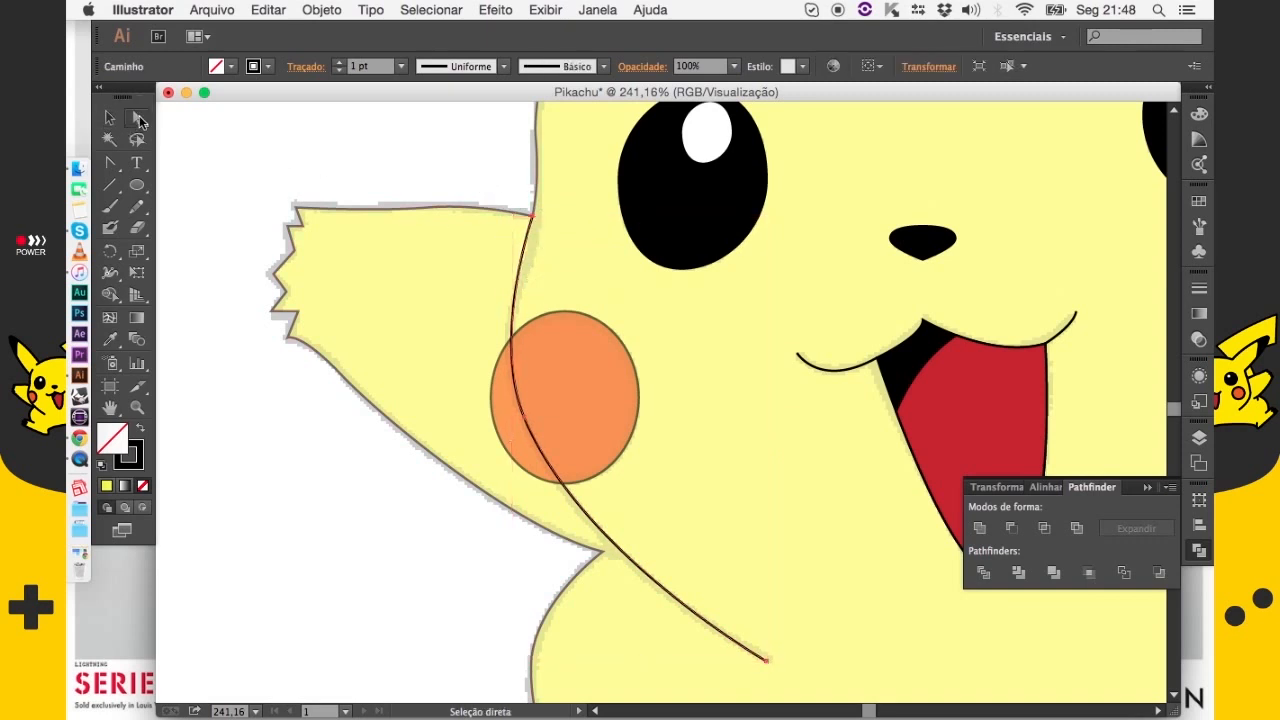
pyautogui.click(538, 217)
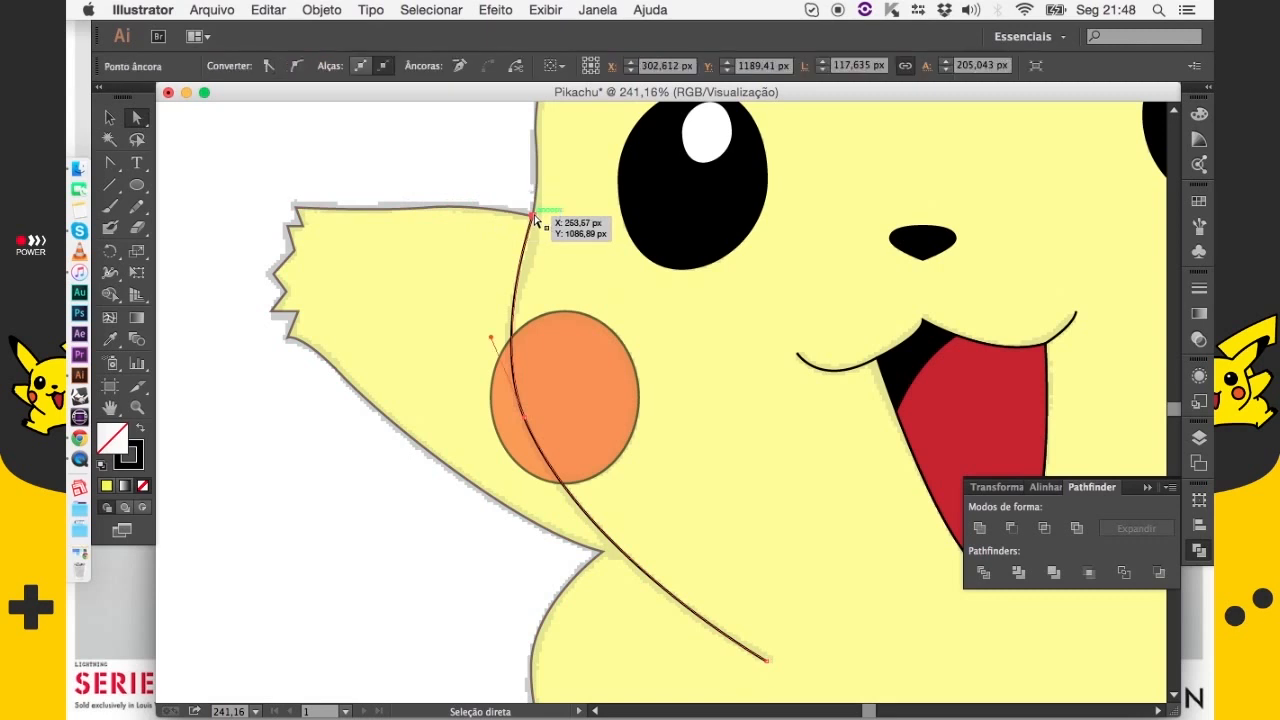
pyautogui.click(296, 68)
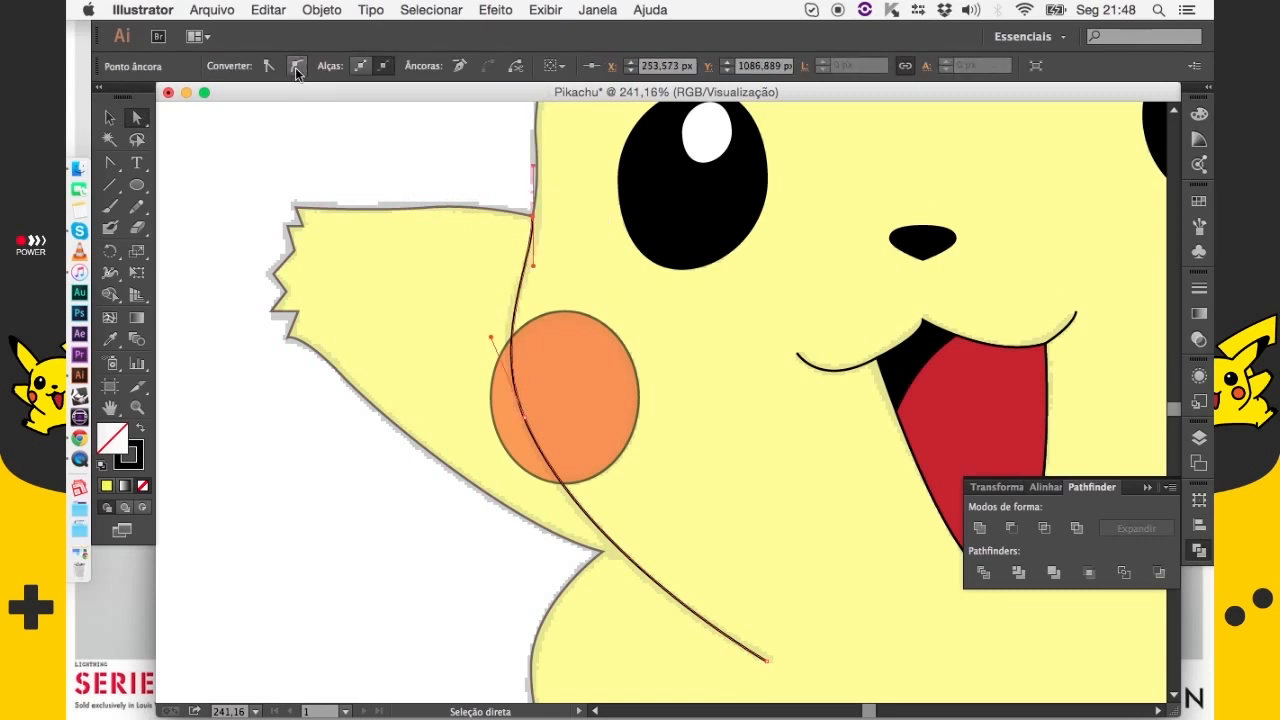
pyautogui.click(534, 277)
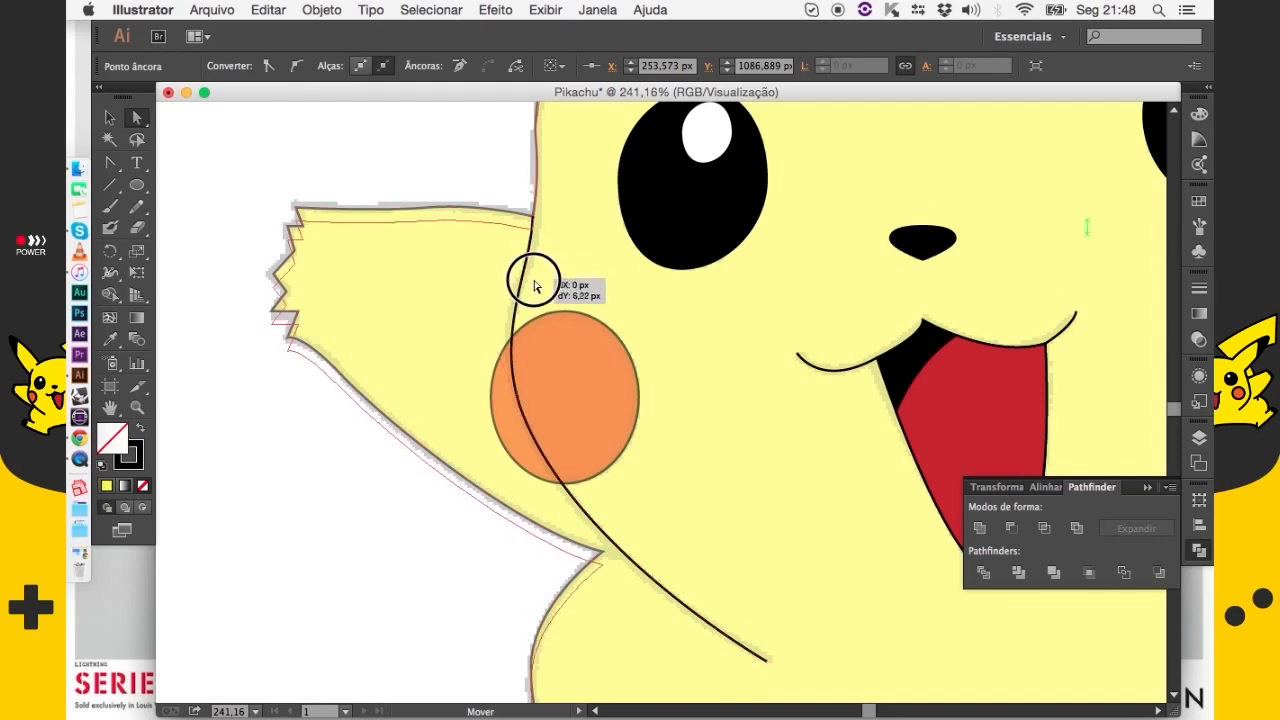
pyautogui.click(527, 249)
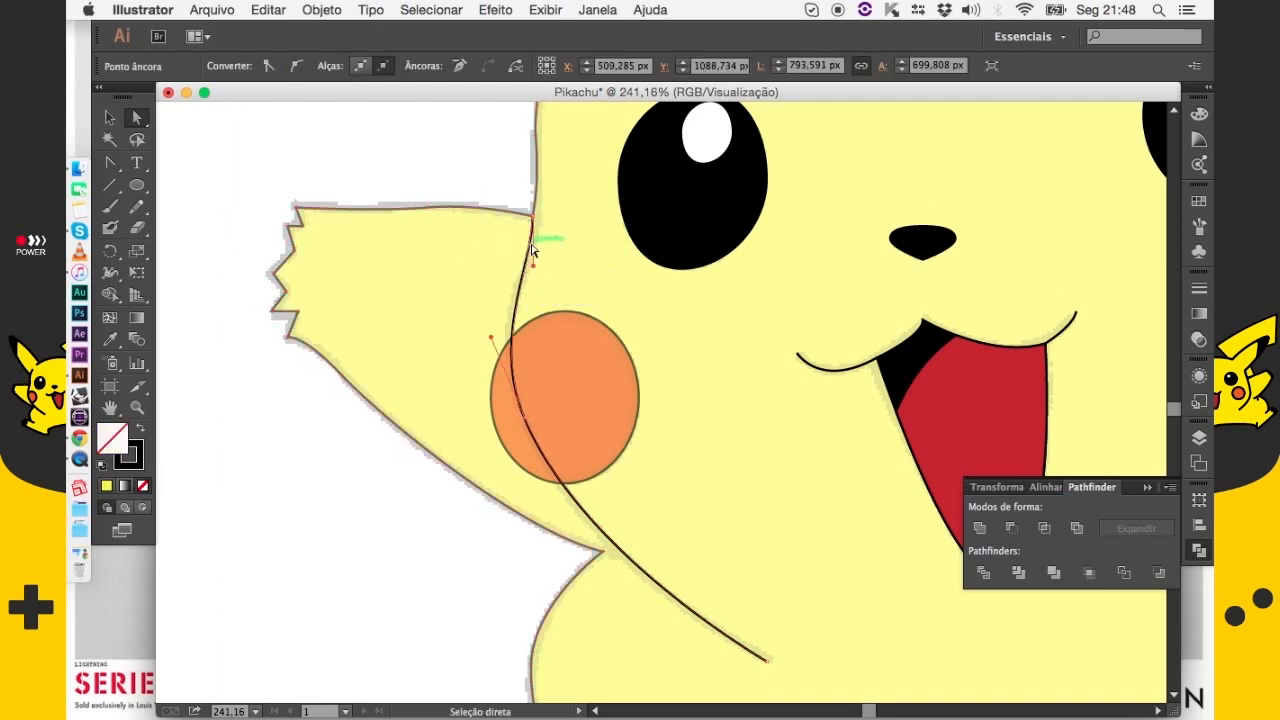
pyautogui.moveTo(533, 266); pyautogui.dragTo(519, 290)
pyautogui.moveTo(491, 337); pyautogui.dragTo(494, 331)
pyautogui.click(469, 193)
pyautogui.click(109, 117)
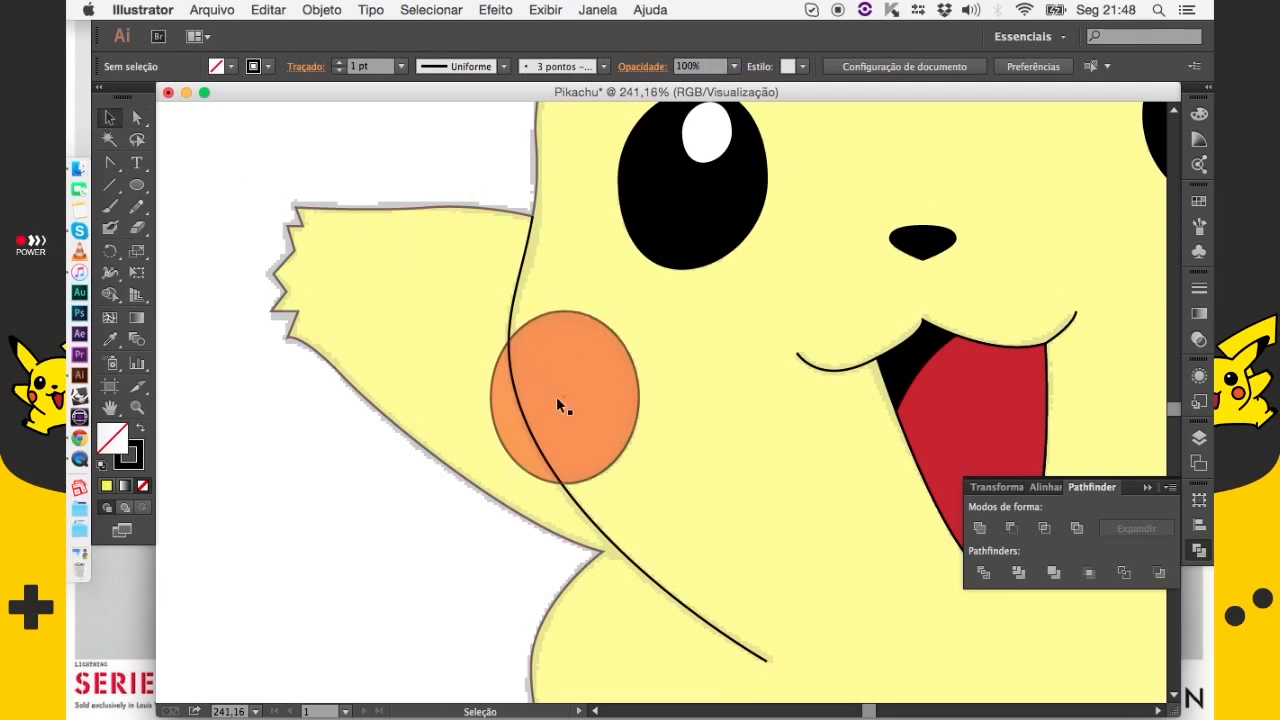
# Close a duplicate of the left-hand face contour with straight Pen segments that run around the inner side of the cheek
pyautogui.moveTo(676, 466); pyautogui.dragTo(626, 492)
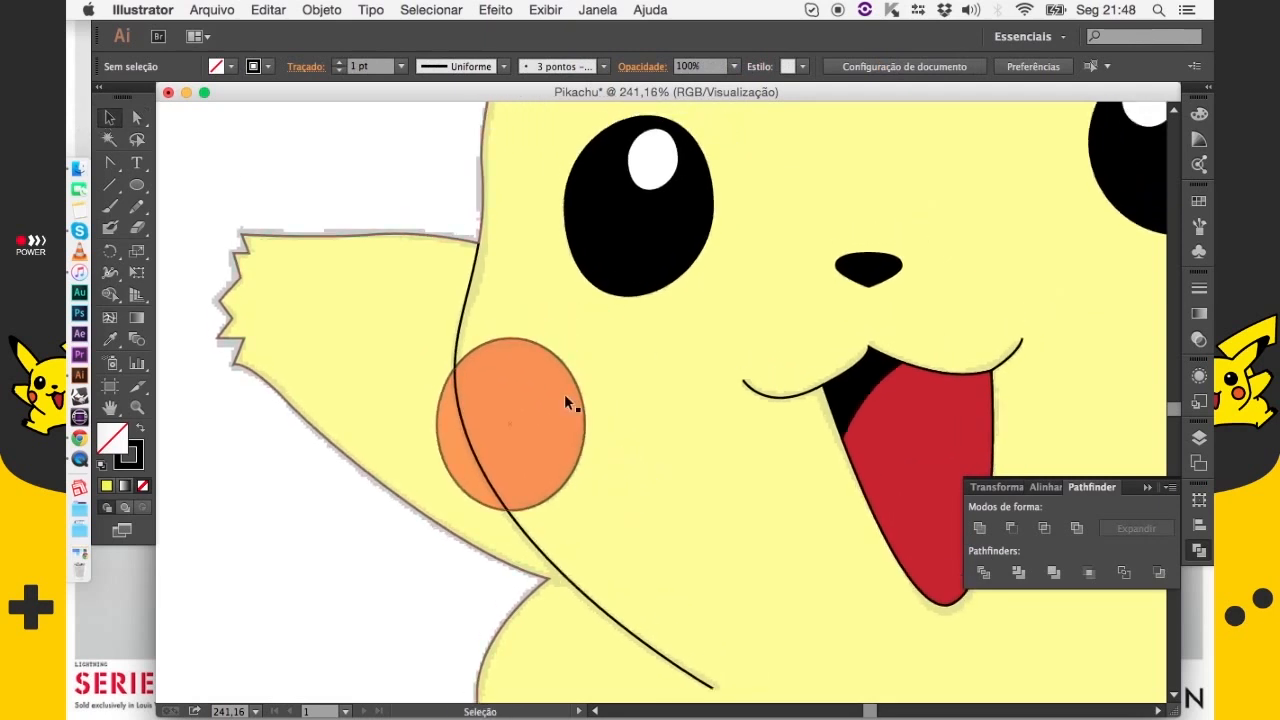
pyautogui.moveTo(566, 400); pyautogui.dragTo(527, 396)
pyautogui.click(434, 251)
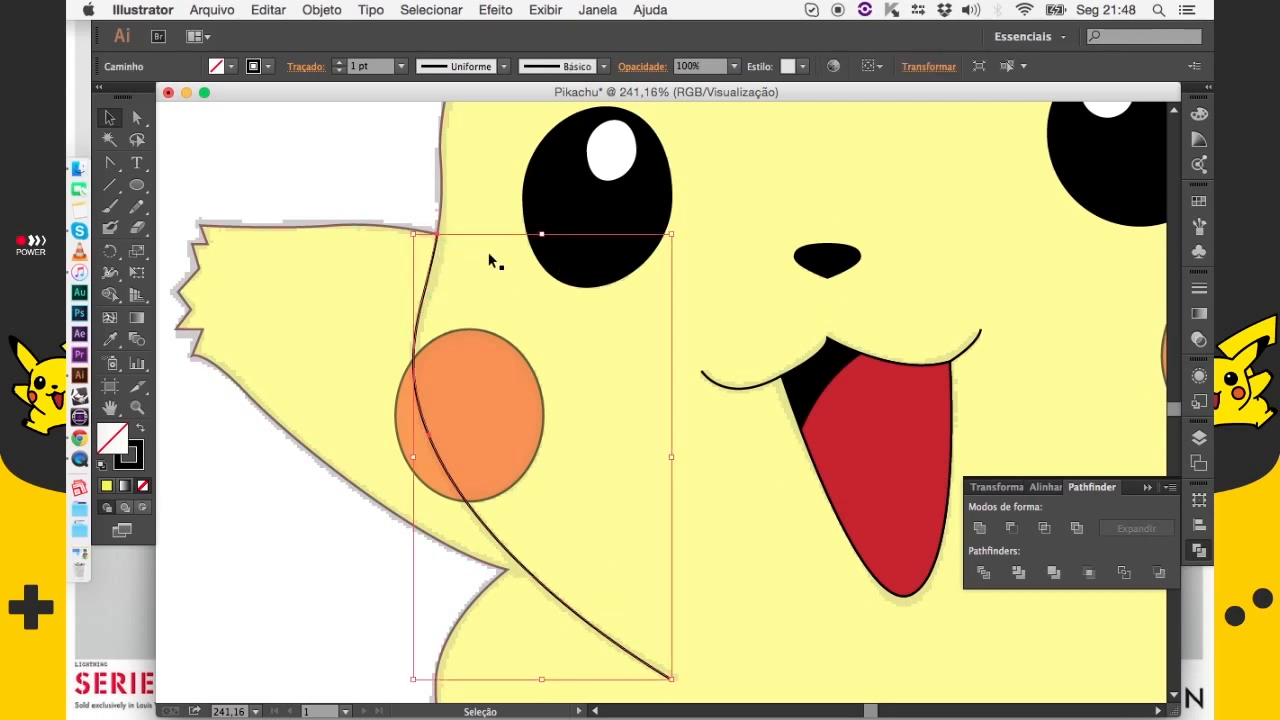
pyautogui.moveTo(556, 521); pyautogui.dragTo(585, 485)
pyautogui.click(395, 162)
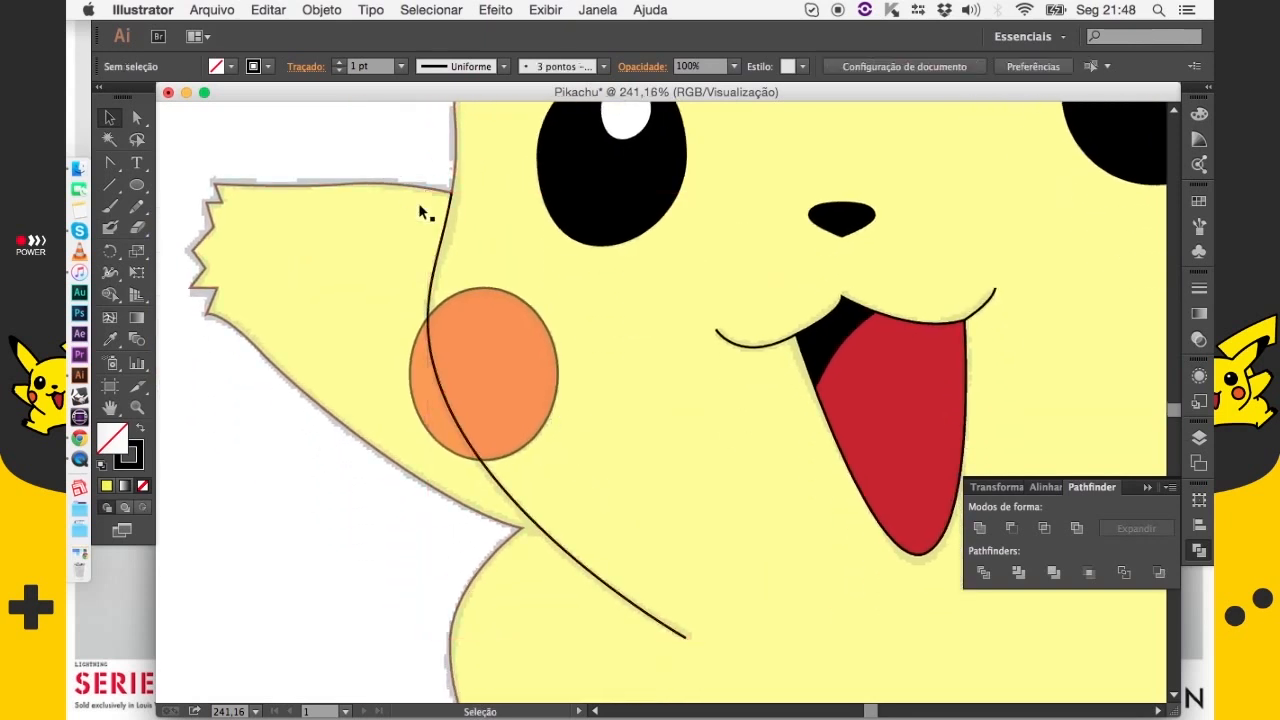
pyautogui.click(442, 233)
pyautogui.press('a')
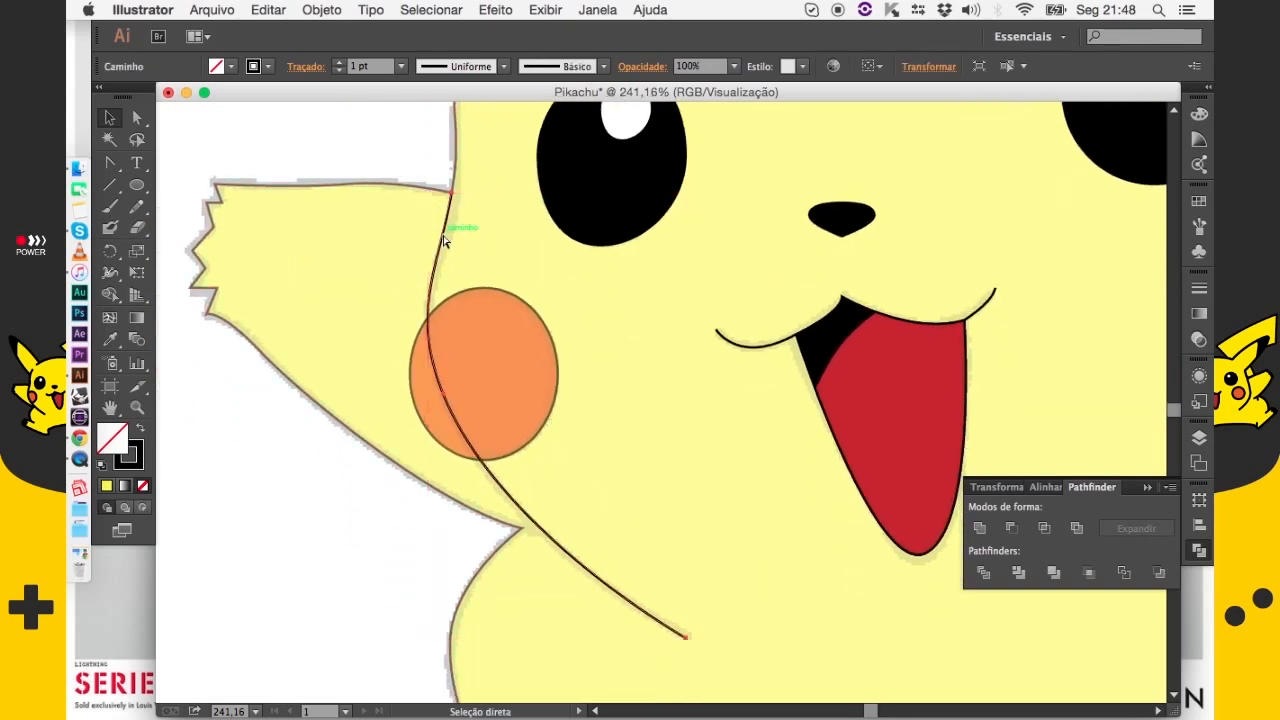
pyautogui.press('v')
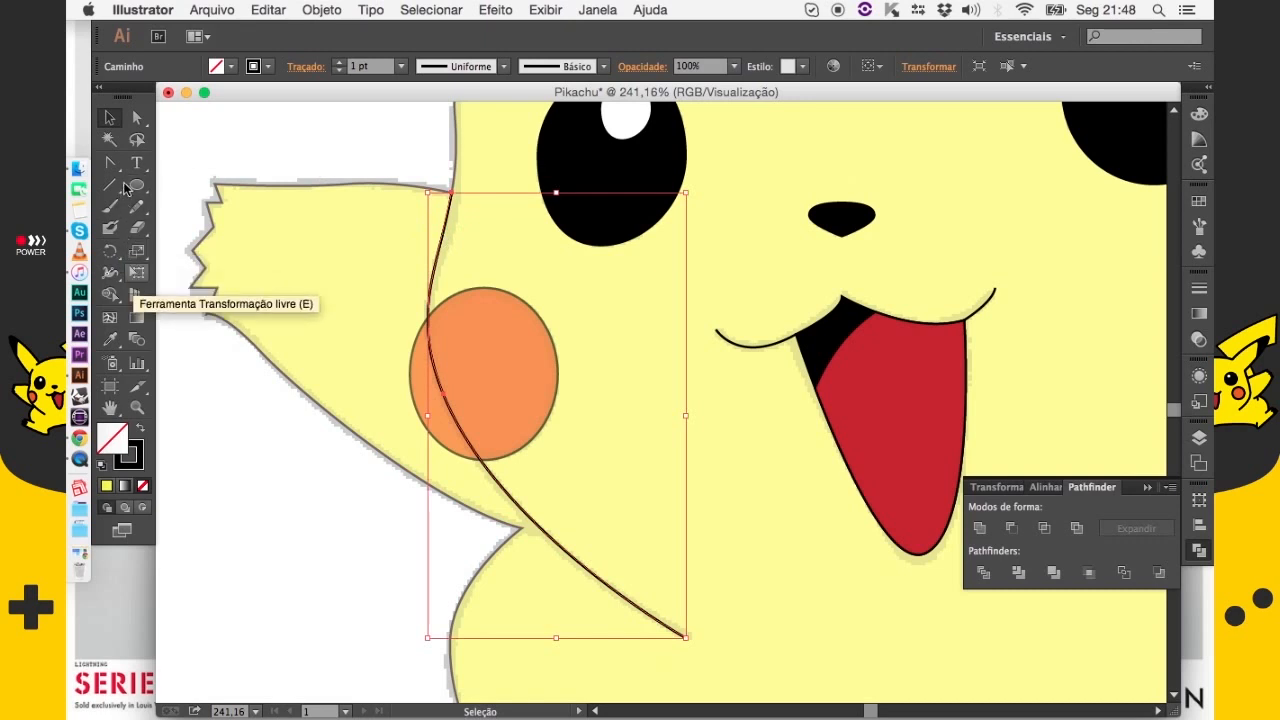
pyautogui.moveTo(110, 163); pyautogui.dragTo(190, 163)
pyautogui.click(452, 192)
pyautogui.click(637, 296)
pyautogui.click(755, 483)
pyautogui.click(688, 637)
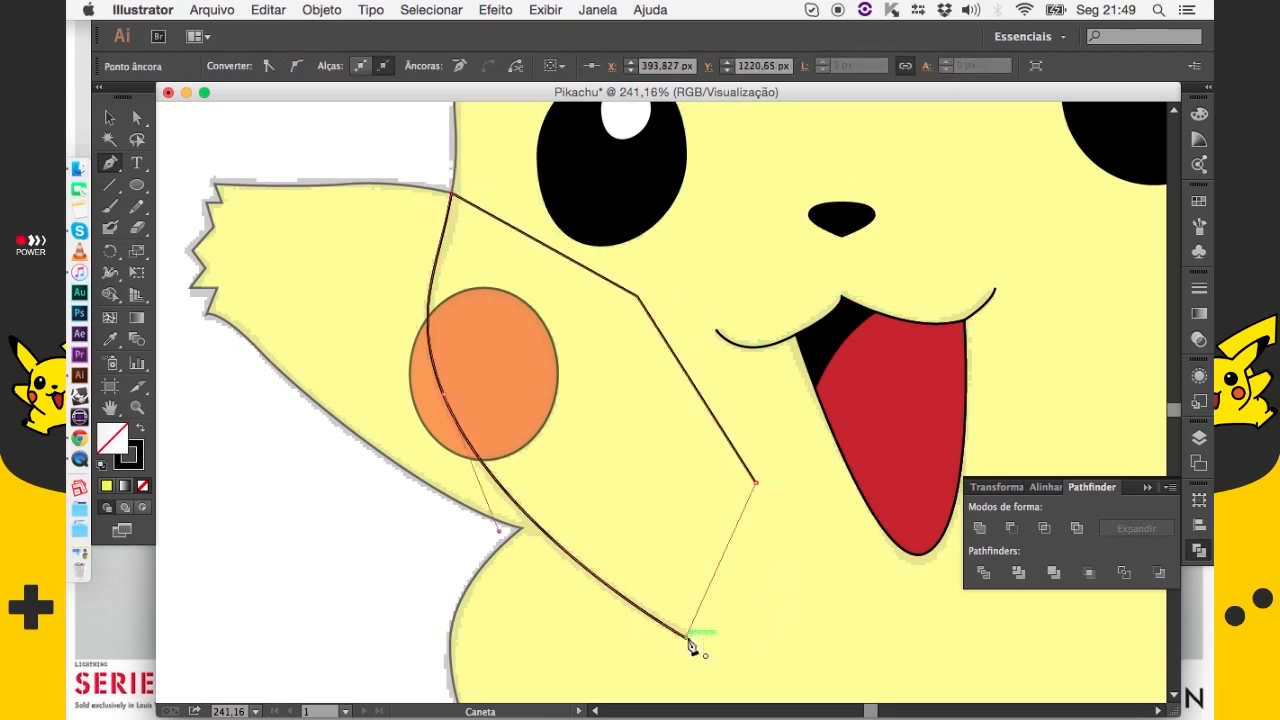
pyautogui.press('v')
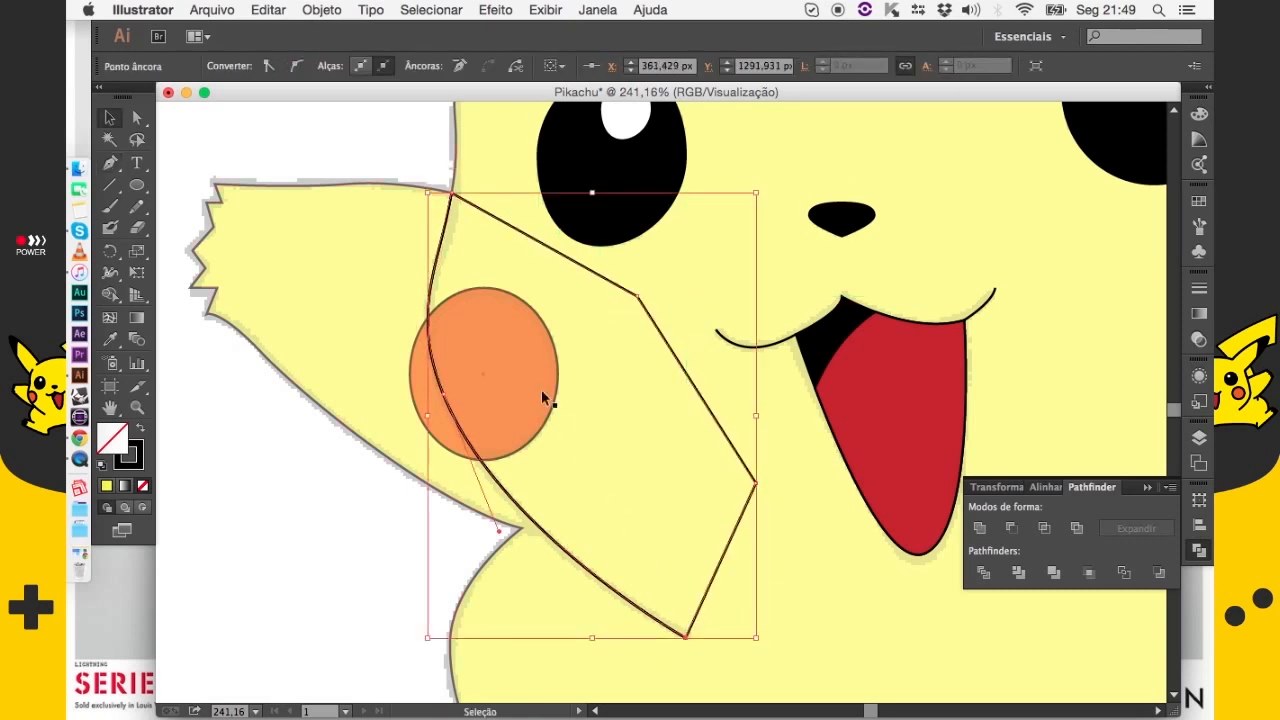
# Intersect the left-hand cheek circle with the closed contour shape so only the part inside the face remains
pyautogui.click(501, 311)
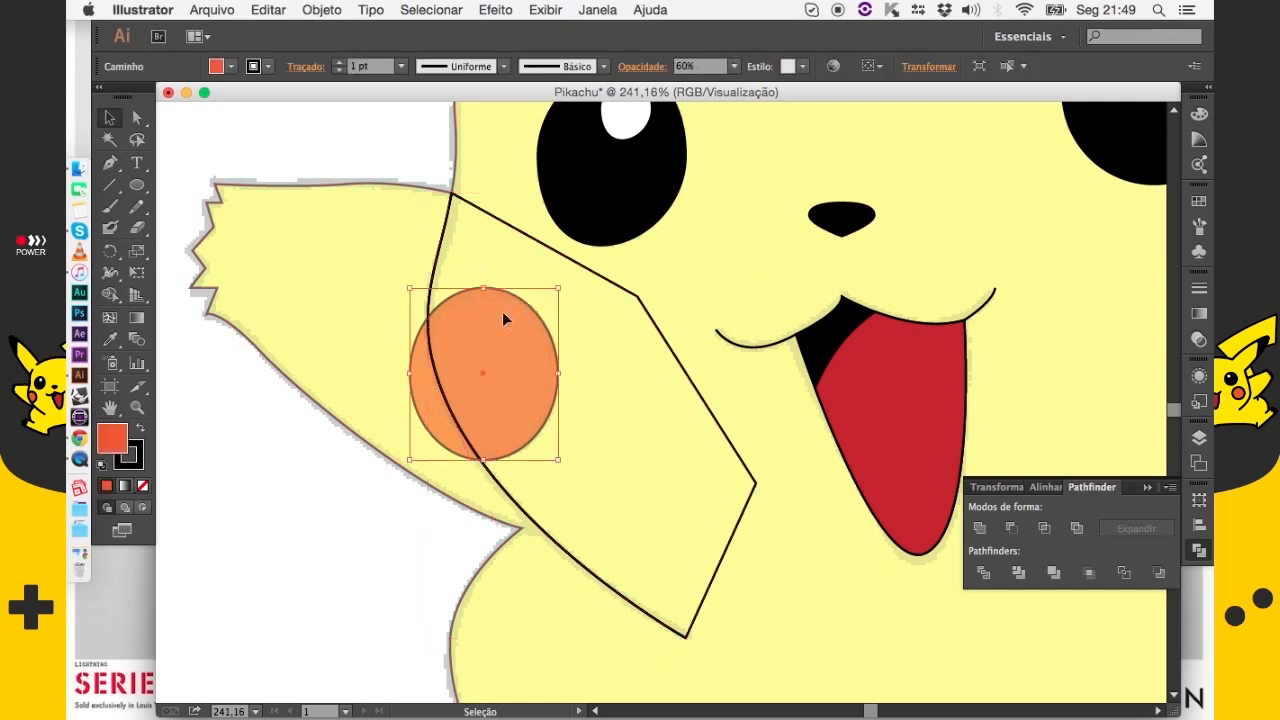
pyautogui.keyDown('shift'); pyautogui.click(586, 266); pyautogui.keyUp('shift')
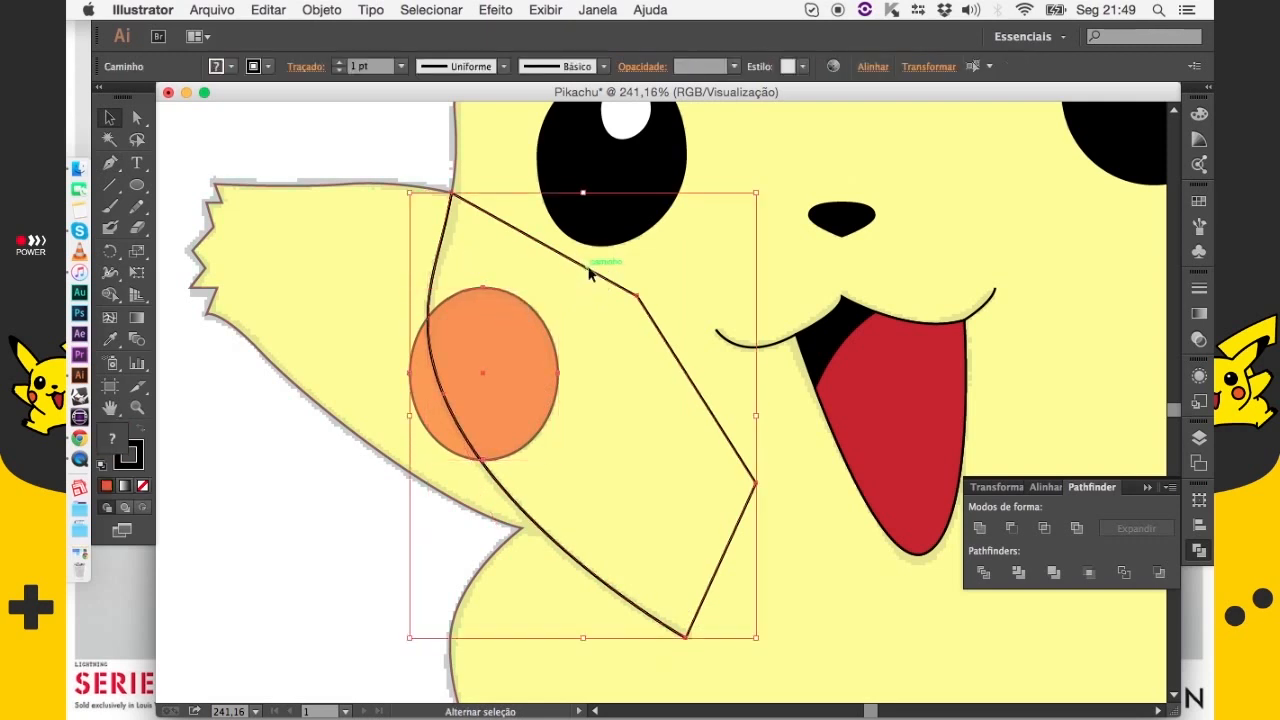
pyautogui.click(1046, 530)
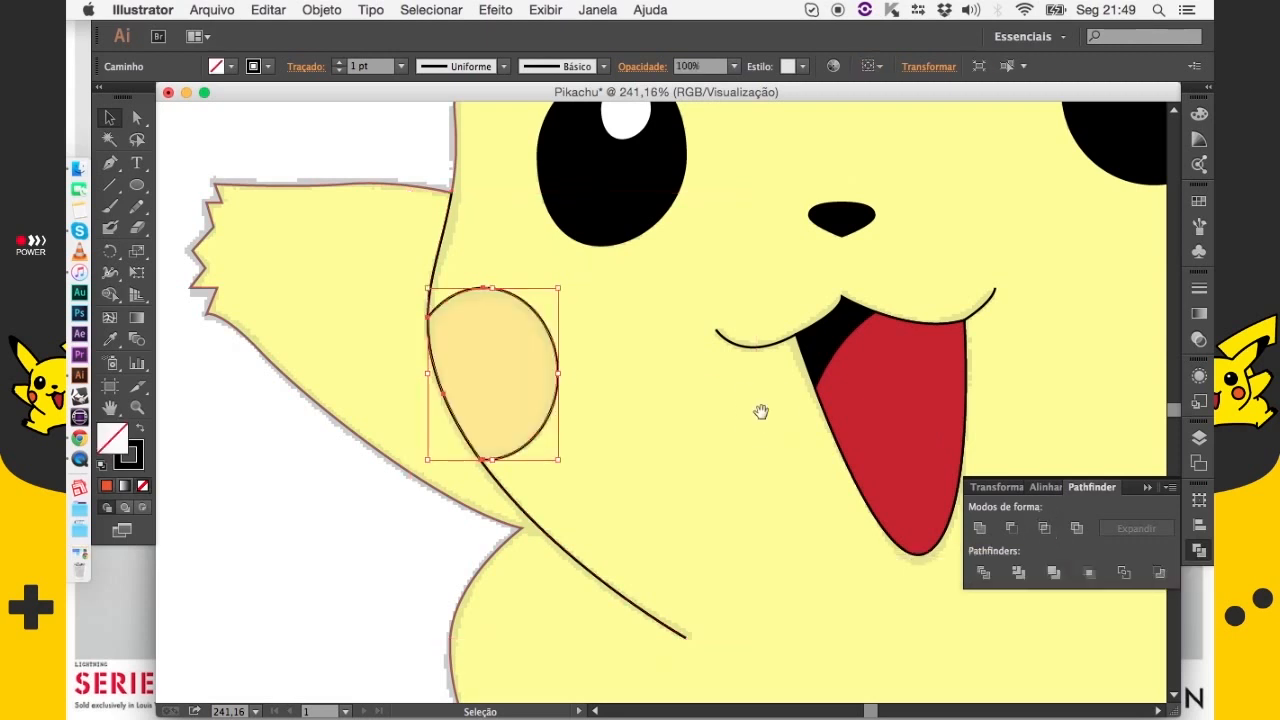
# Copy the right-hand cheek's orange appearance onto the trimmed left-hand cheek with the Eyedropper and deselect it
pyautogui.hscroll(3, 760, 409)
pyautogui.hscroll(3, 672, 410)
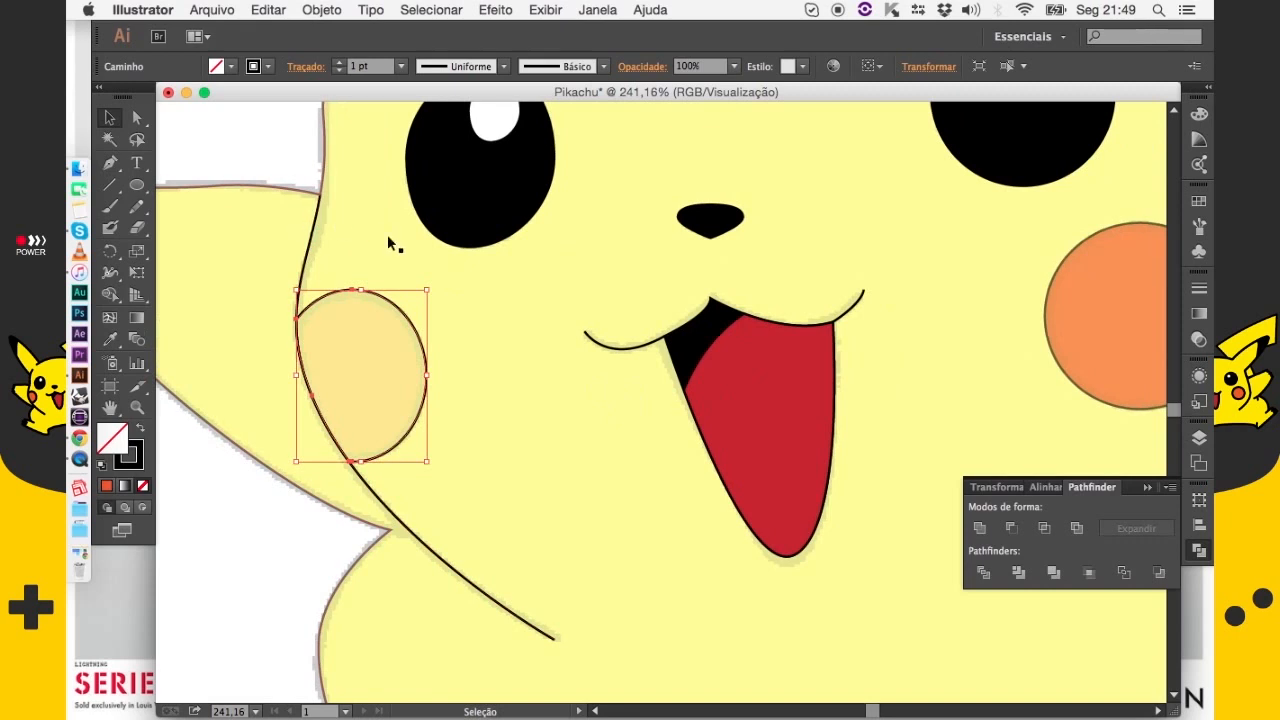
pyautogui.press('space')
pyautogui.moveTo(568, 373); pyautogui.dragTo(507, 381)
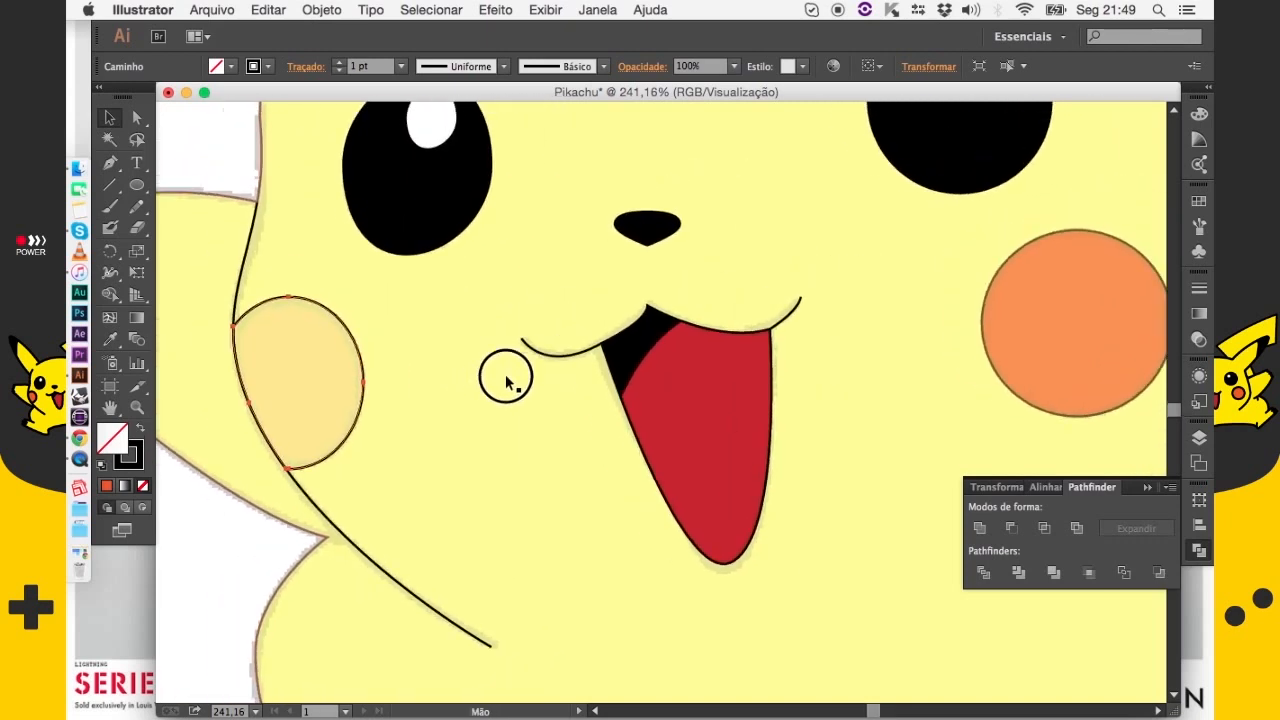
pyautogui.click(115, 343)
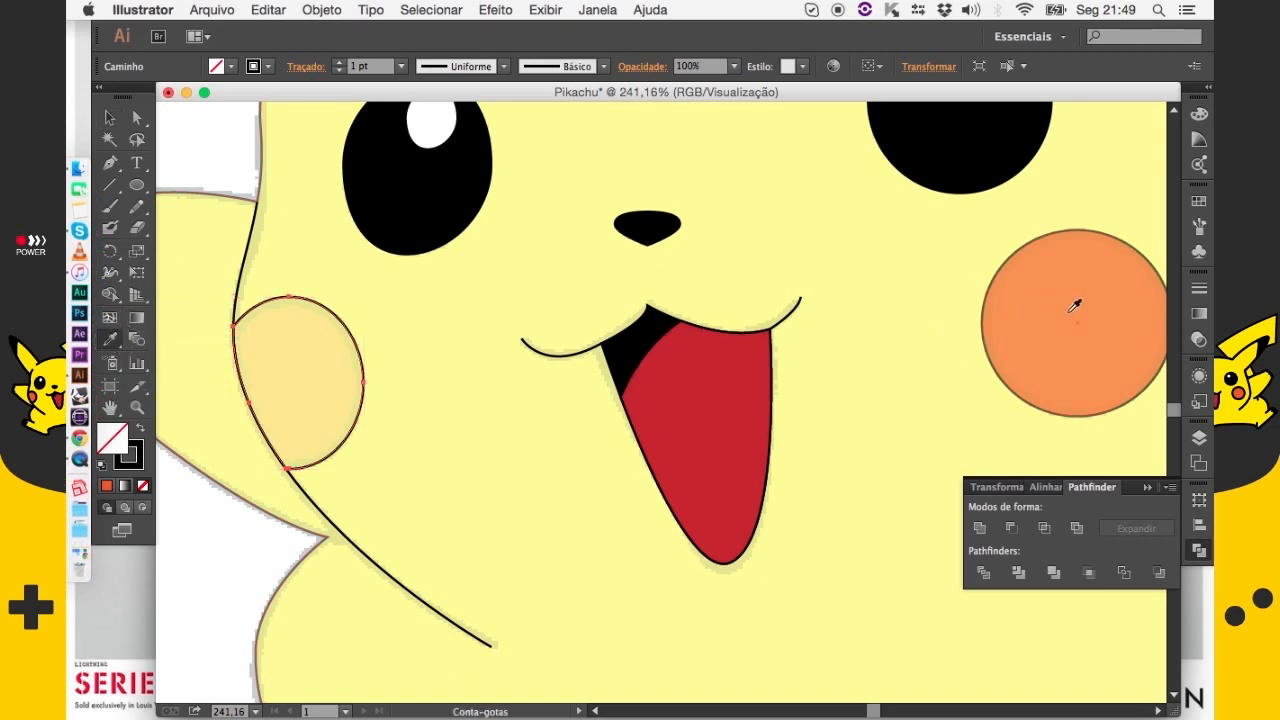
pyautogui.click(1090, 309)
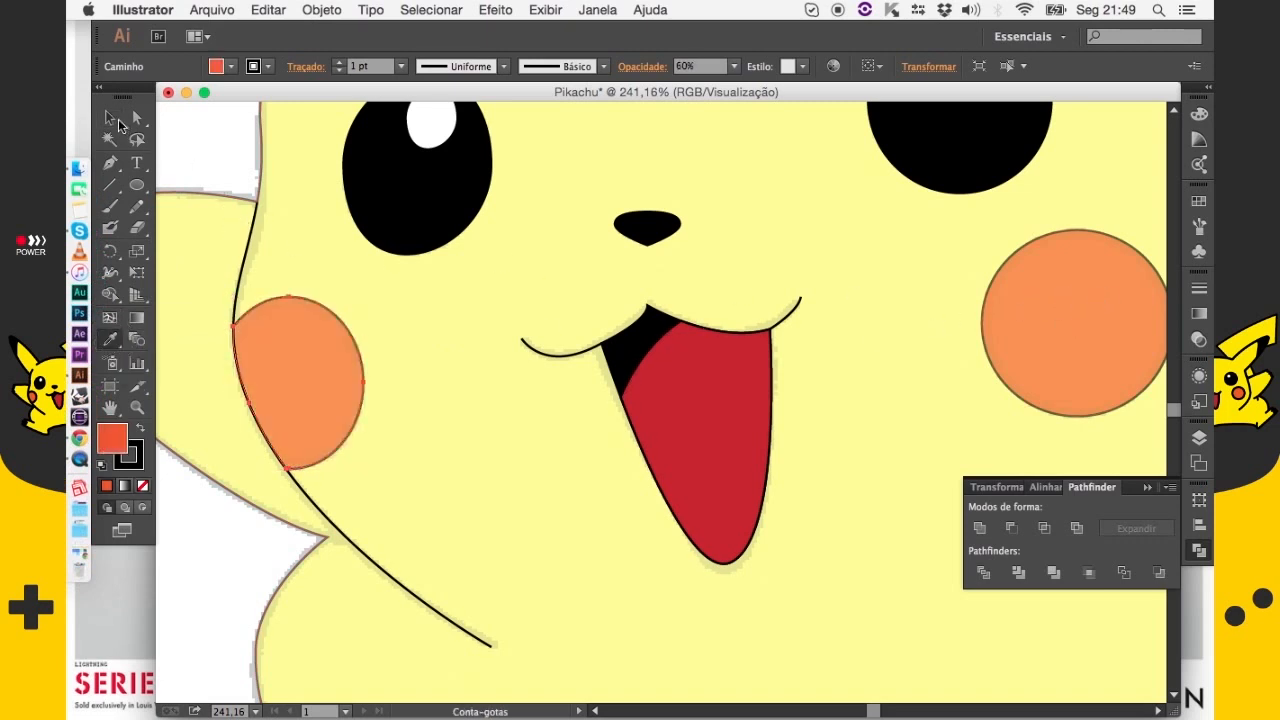
pyautogui.click(119, 121)
pyautogui.click(200, 143)
# Set the opacity of the yellow body and tail shapes to 100% and deselect them
pyautogui.press('super+1')
pyautogui.moveTo(612, 336); pyautogui.dragTo(506, 494)
pyautogui.moveTo(564, 454); pyautogui.dragTo(534, 449)
pyautogui.moveTo(630, 520); pyautogui.dragTo(600, 560)
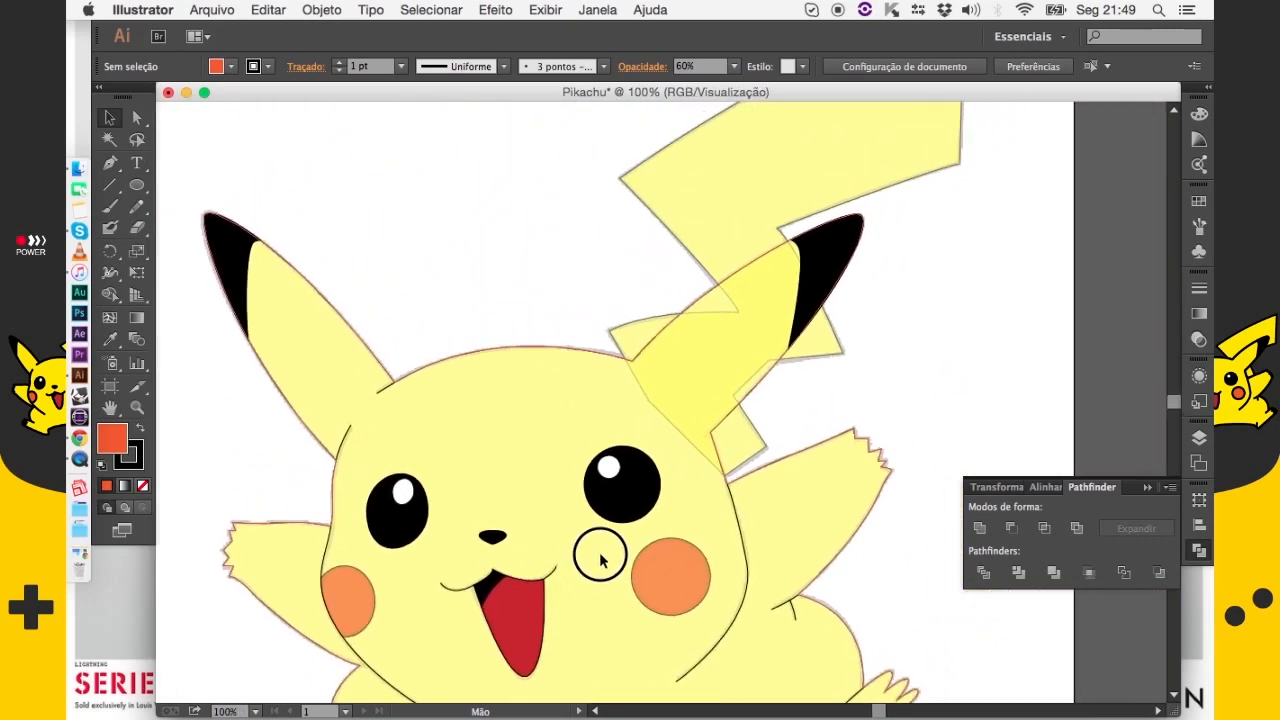
pyautogui.click(539, 421)
pyautogui.keyDown('shift'); pyautogui.click(636, 334); pyautogui.keyUp('shift')
pyautogui.keyDown('shift'); pyautogui.click(630, 338); pyautogui.keyUp('shift')
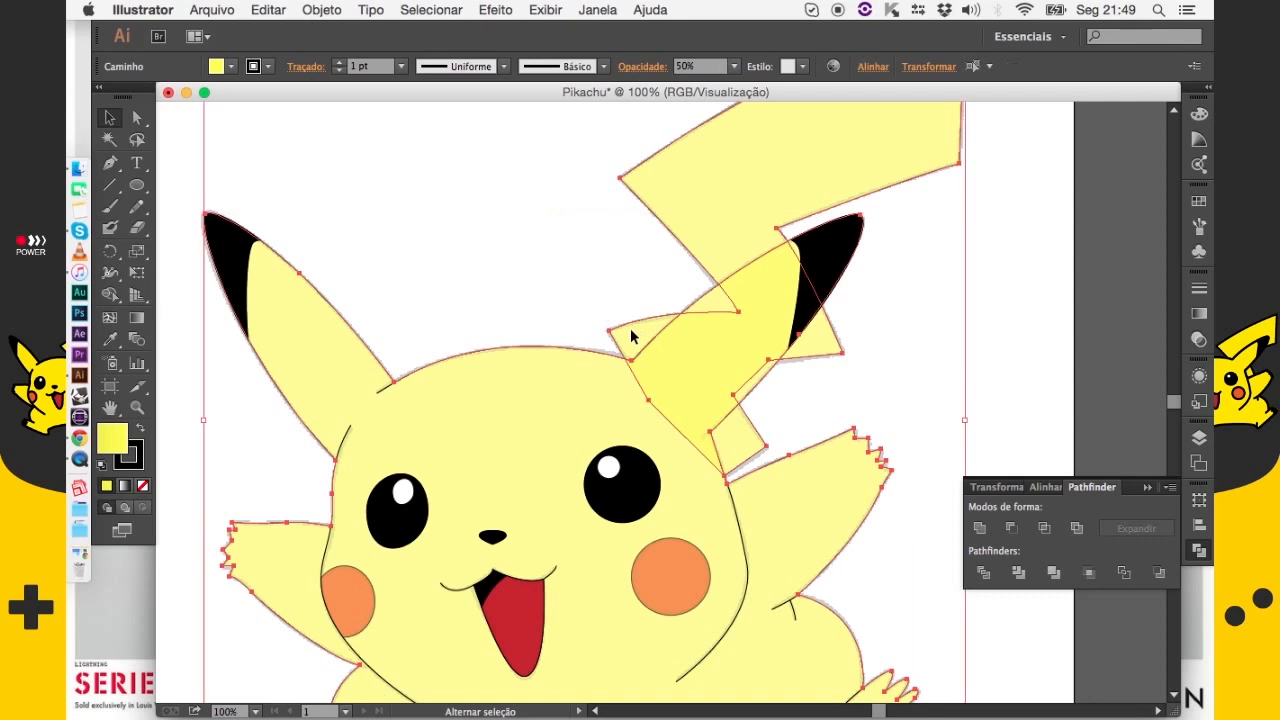
pyautogui.click(735, 67)
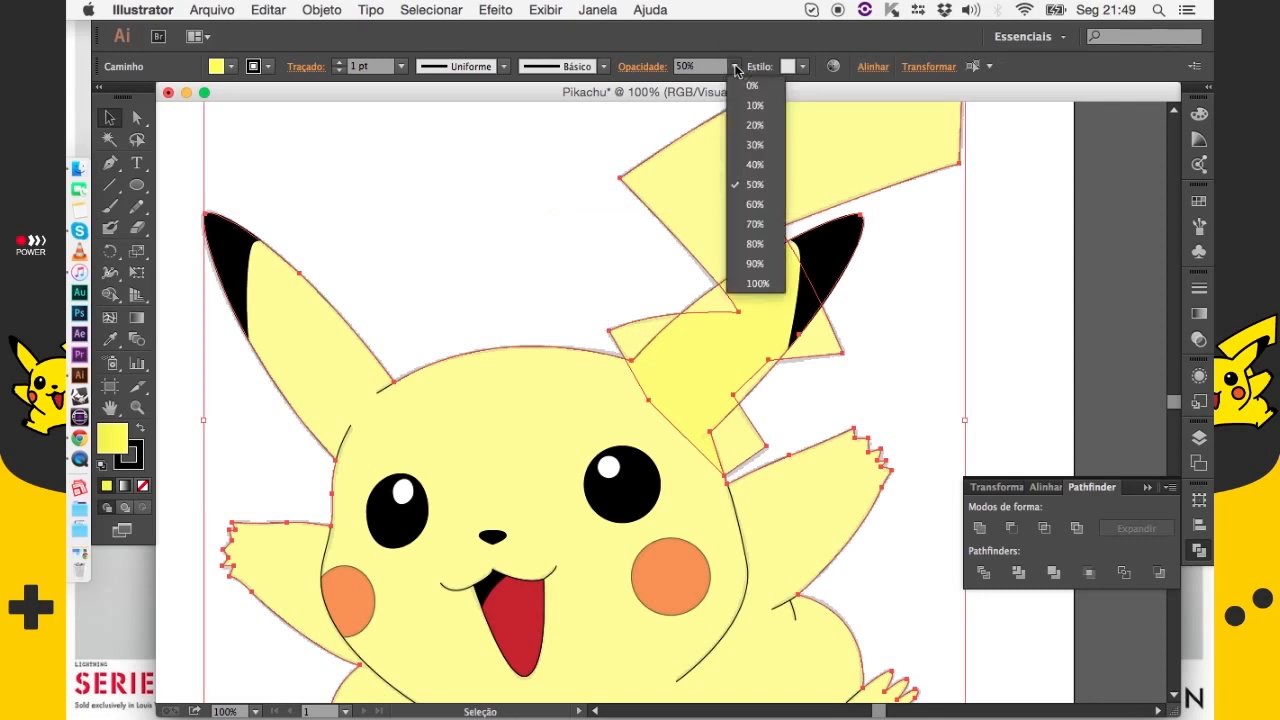
pyautogui.click(757, 284)
pyautogui.click(514, 163)
# Set the opacity of both orange cheeks to 100% and deselect them
pyautogui.scroll(-5, 514, 163)
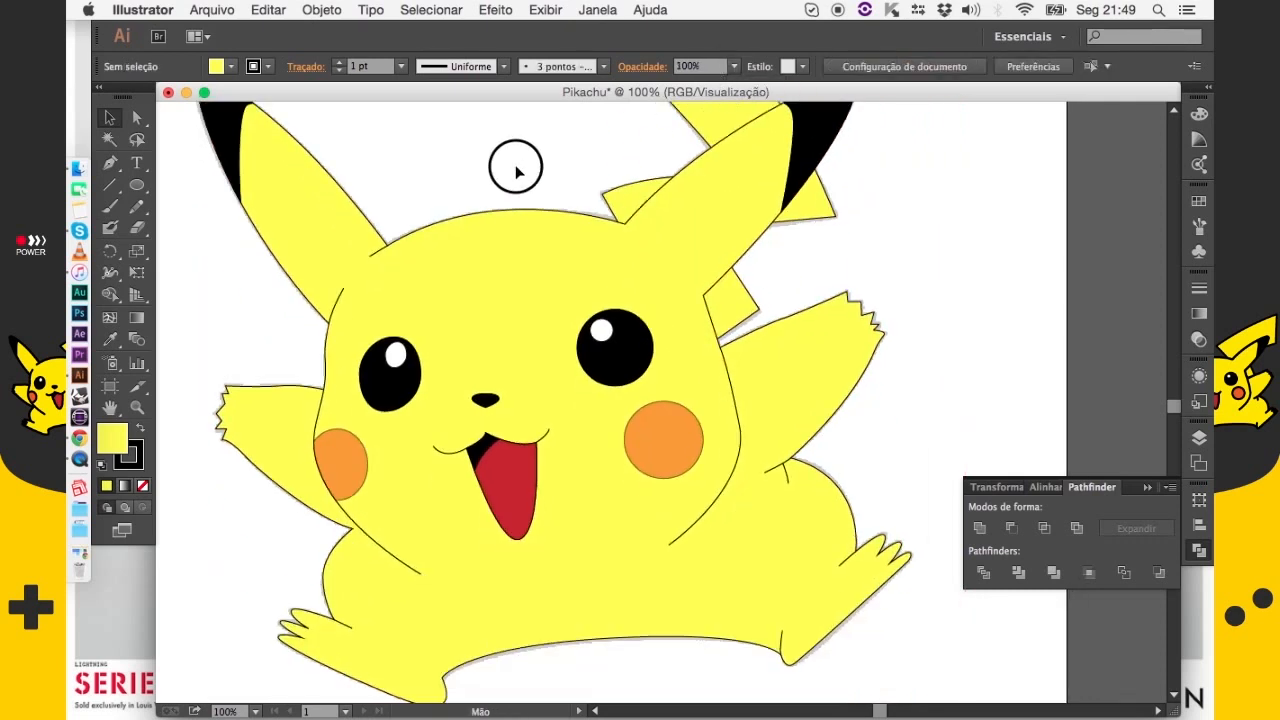
pyautogui.click(652, 420)
pyautogui.keyDown('shift'); pyautogui.click(353, 455); pyautogui.keyUp('shift')
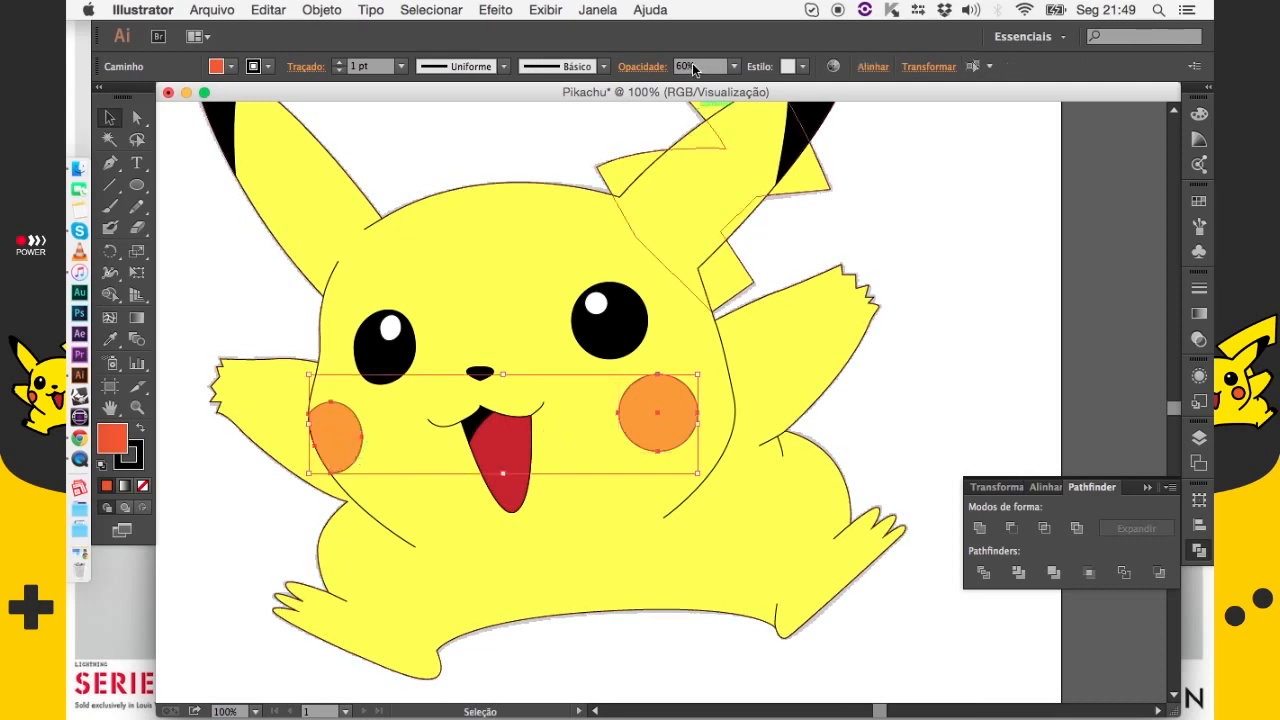
pyautogui.click(734, 66)
pyautogui.click(757, 284)
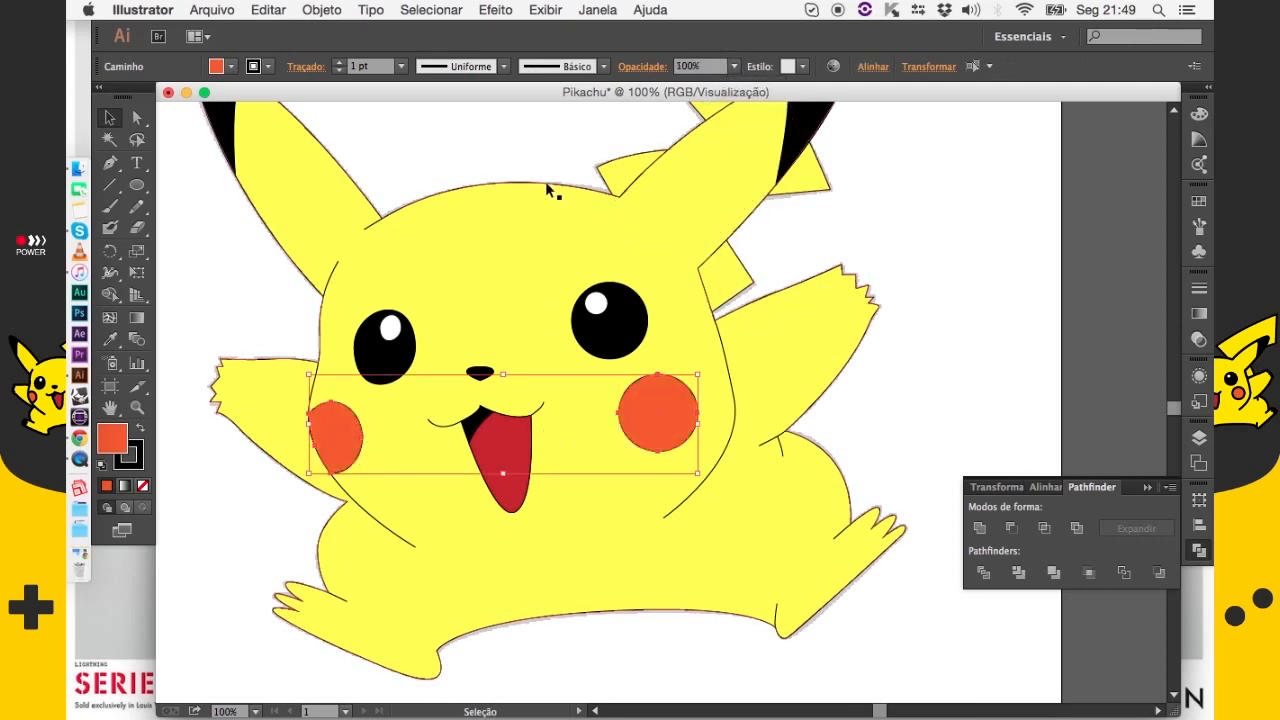
pyautogui.click(514, 160)
# Hide the reference layer Camada 1 so only the vector artwork is displayed
pyautogui.moveTo(514, 160); pyautogui.dragTo(604, 393)
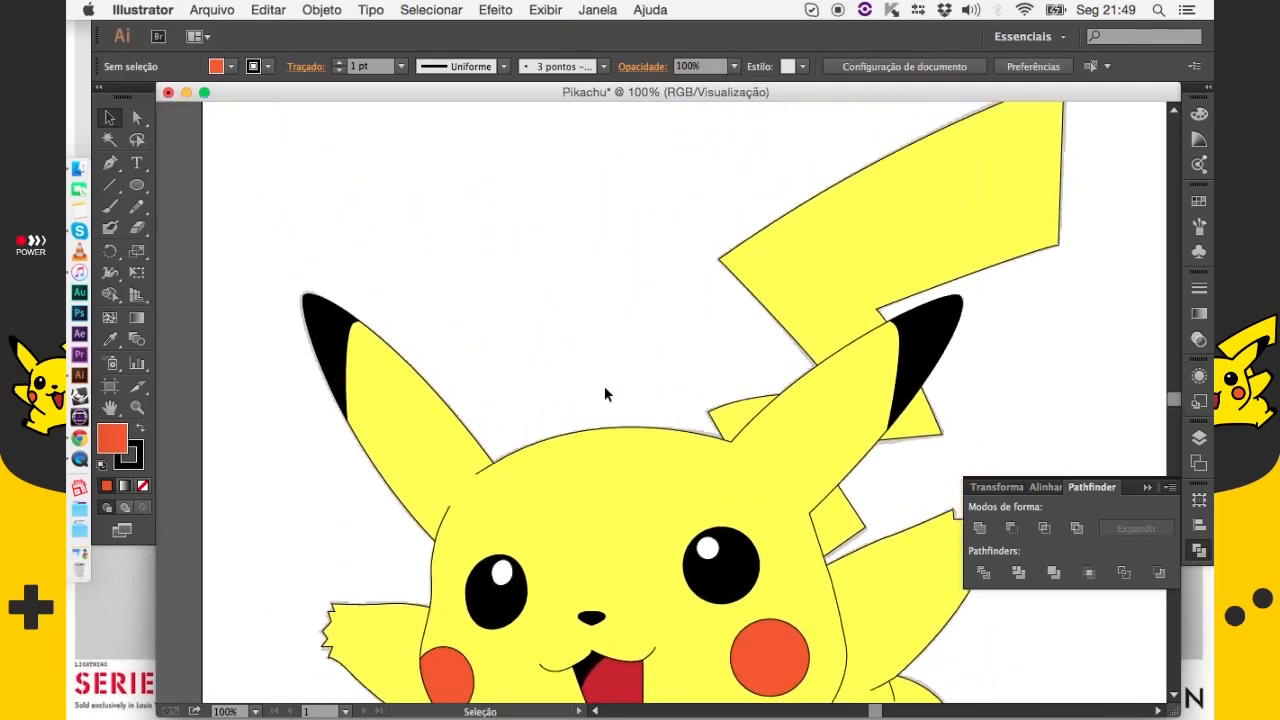
pyautogui.press('super+minus')
pyautogui.moveTo(608, 343); pyautogui.dragTo(557, 252)
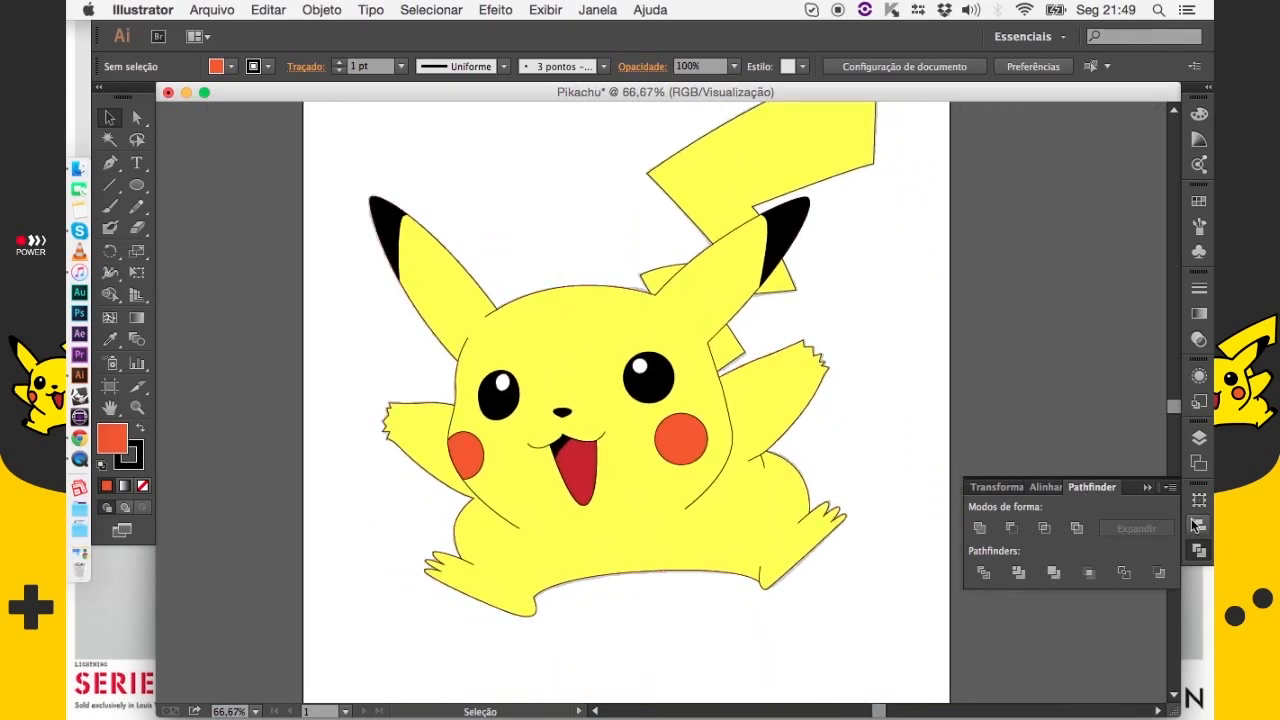
pyautogui.click(1199, 441)
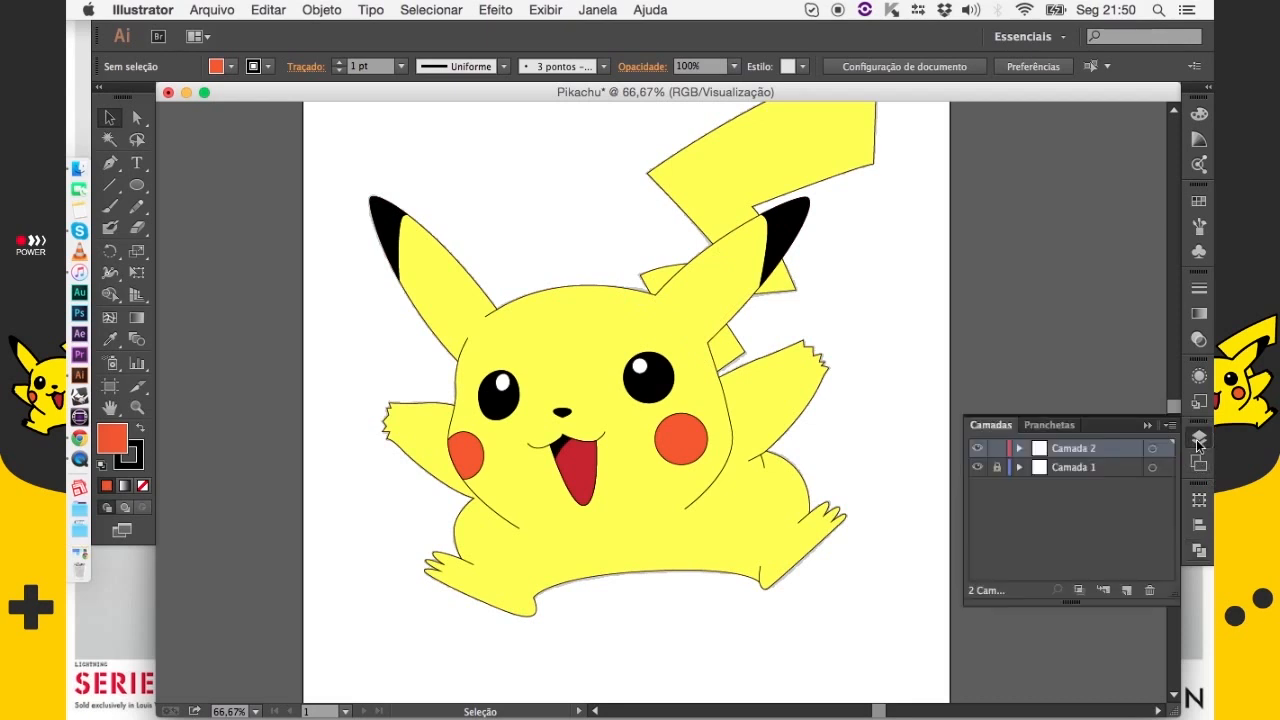
pyautogui.click(977, 467)
pyautogui.press('space')
pyautogui.moveTo(643, 320); pyautogui.dragTo(650, 286)
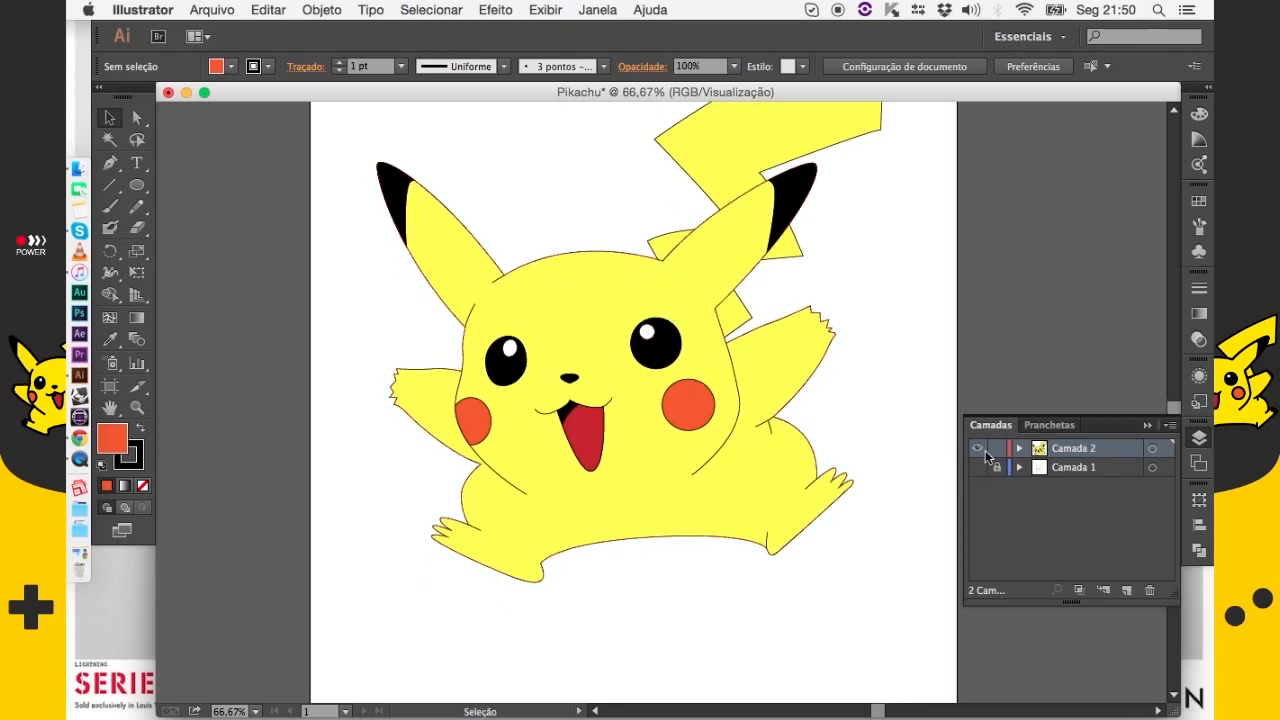
# Compare the vector artwork on Camada 2 with the reference on Camada 1 by toggling both layers, leaving only Camada 2 shown
pyautogui.click(979, 449)
pyautogui.click(979, 449)
pyautogui.click(977, 467)
pyautogui.click(979, 449)
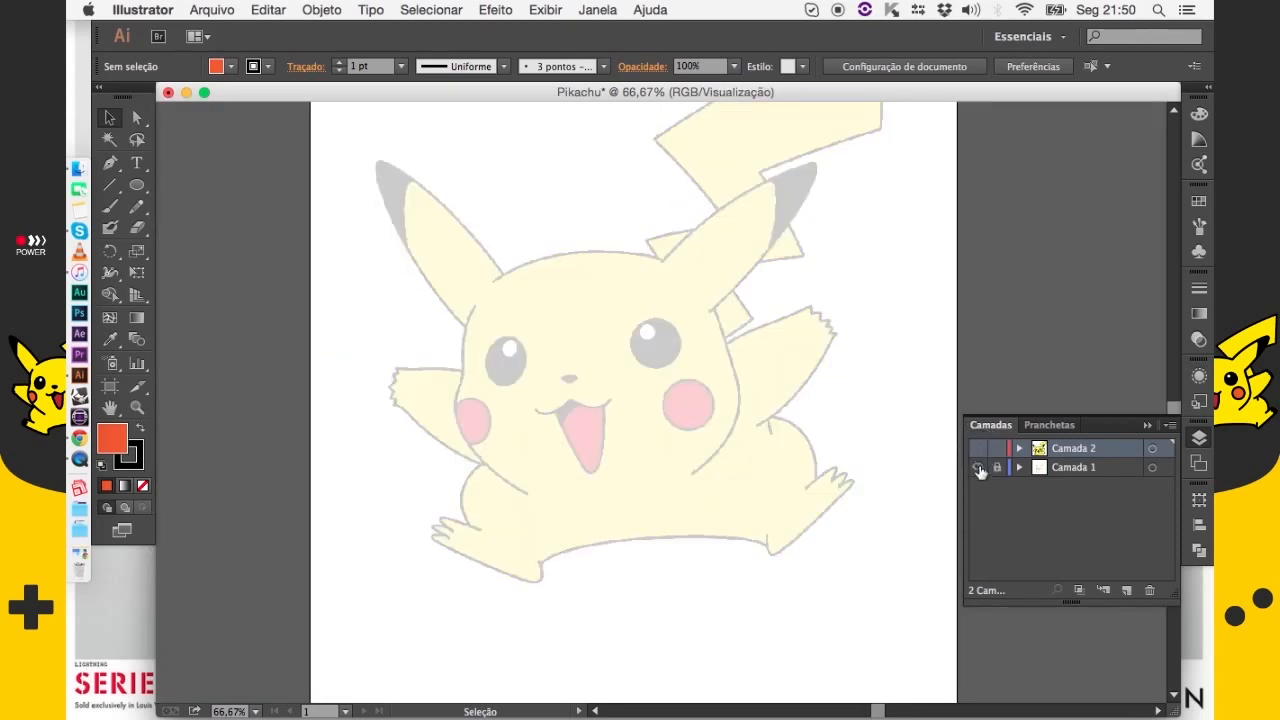
pyautogui.click(977, 468)
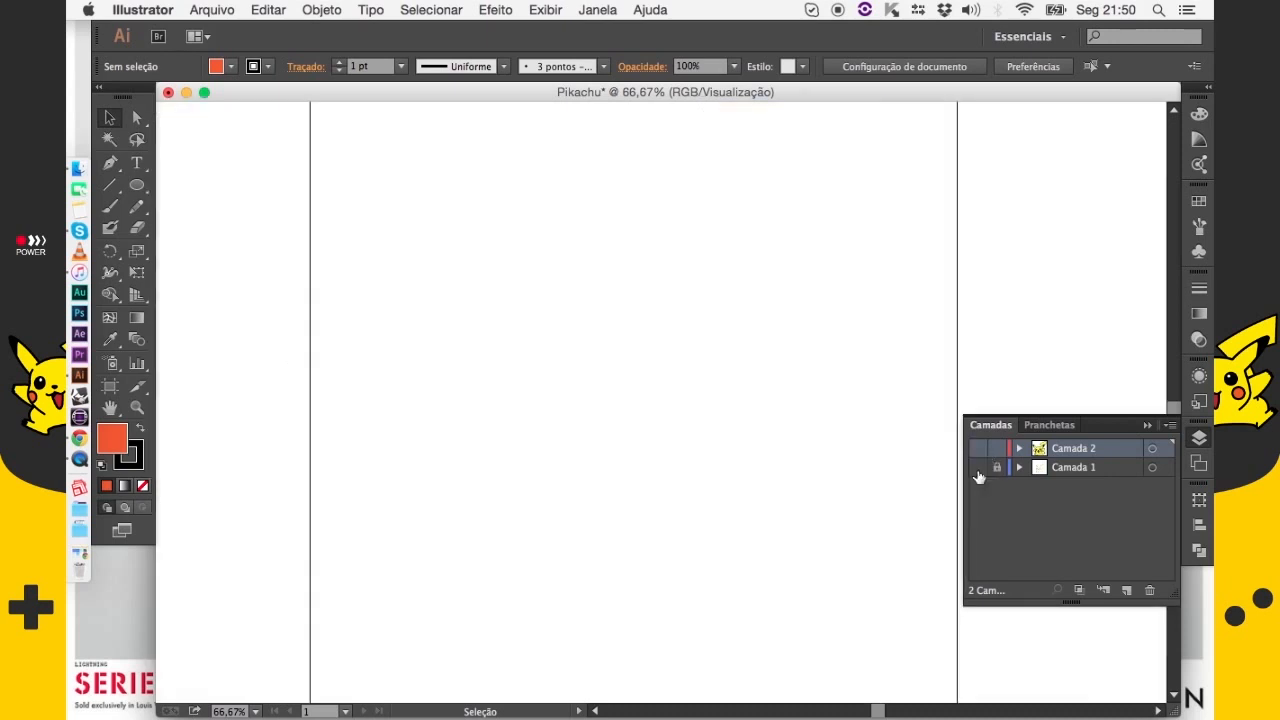
pyautogui.click(977, 448)
# Select the entire Pikachu artwork on Camada 2, set its stroke weight to 8 pt and deselect it
pyautogui.scroll(2, 800, 423)
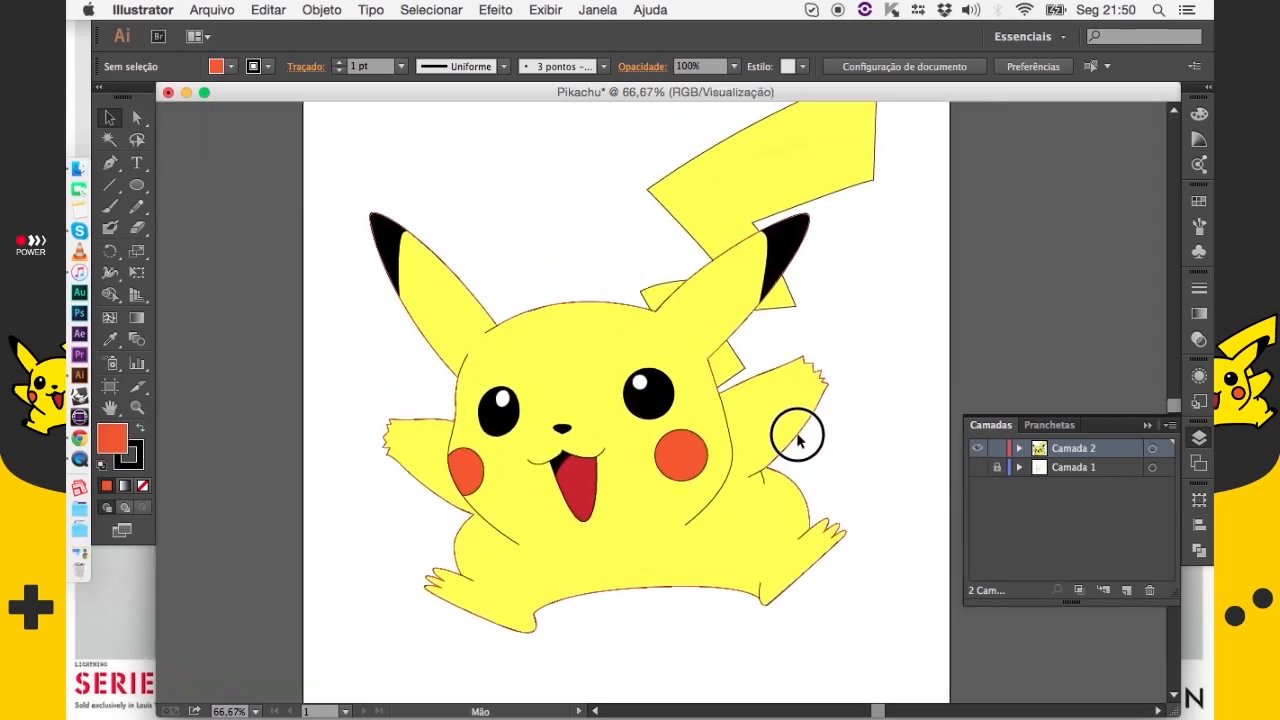
pyautogui.hscroll(1, 749, 363)
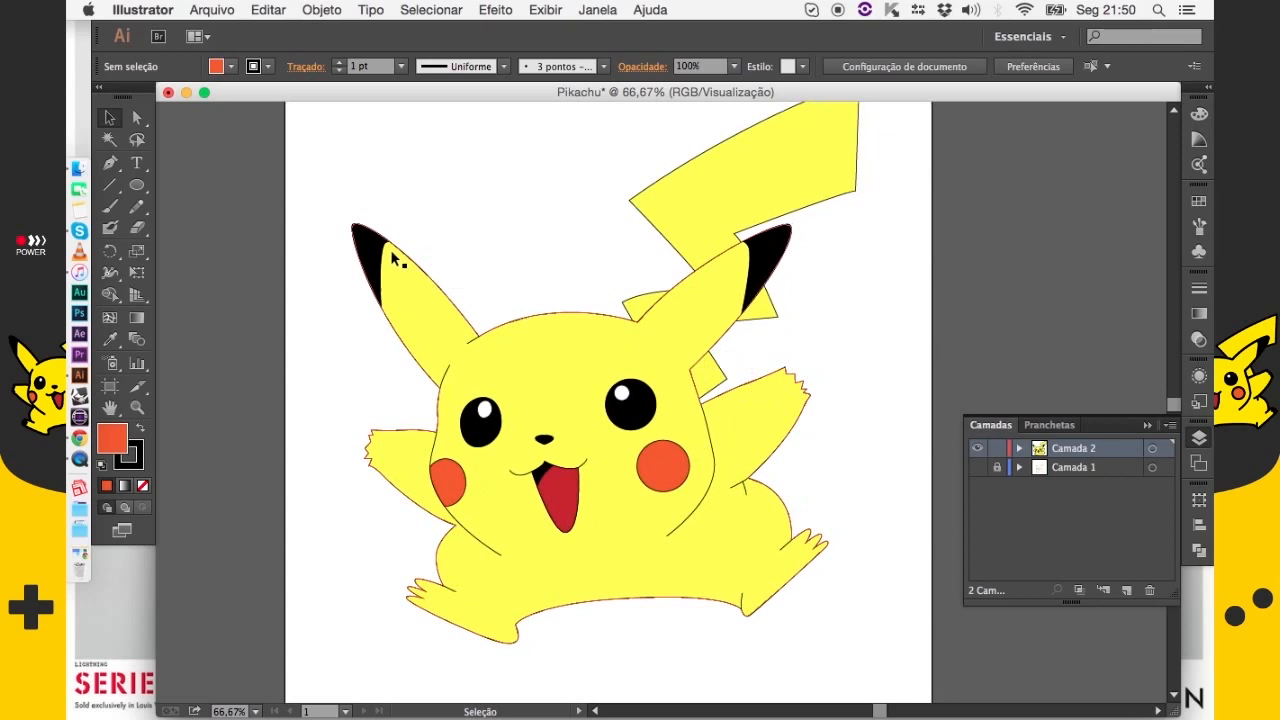
pyautogui.moveTo(314, 123); pyautogui.dragTo(883, 676)
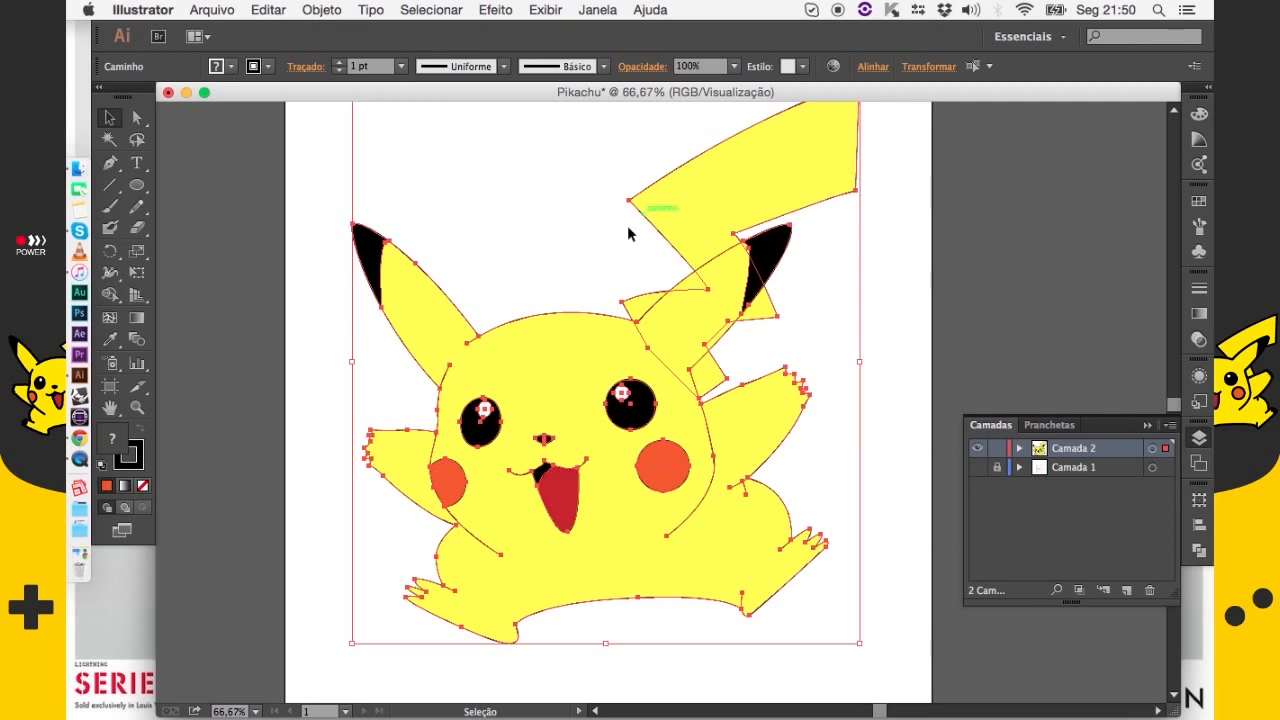
pyautogui.moveTo(589, 262); pyautogui.dragTo(526, 240)
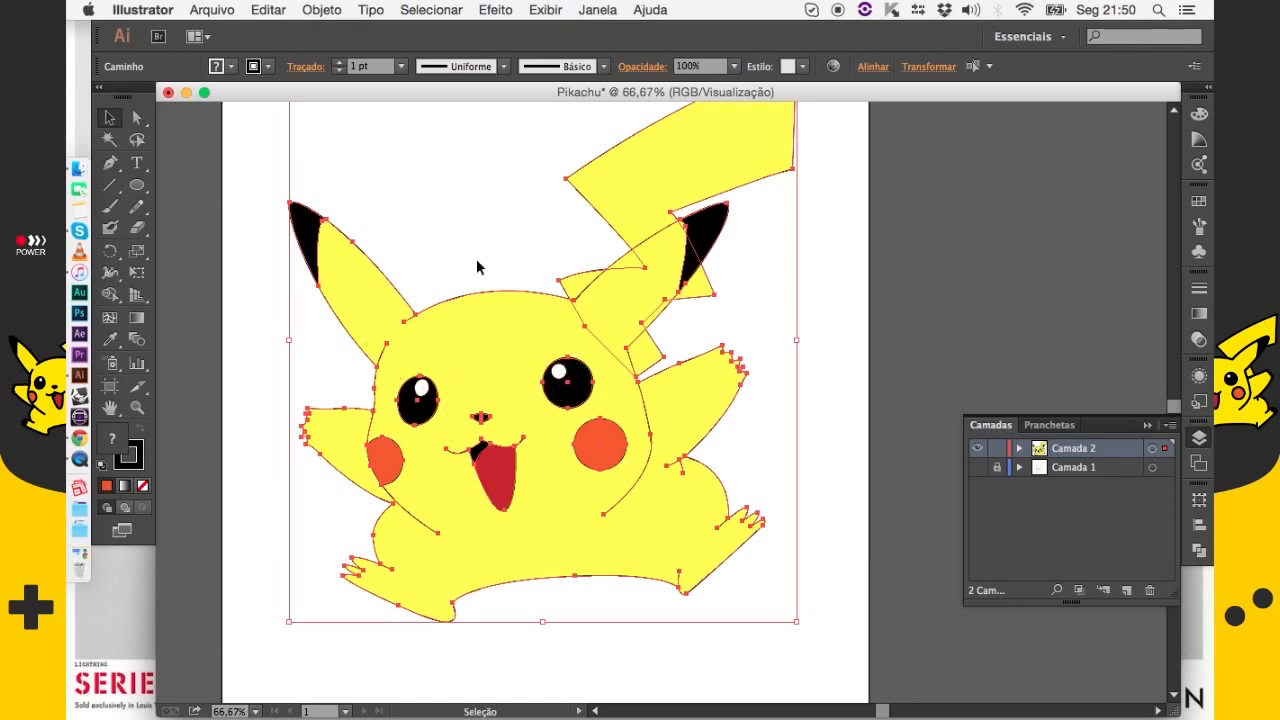
pyautogui.click(499, 478)
pyautogui.click(340, 63)
pyautogui.click(340, 63)
pyautogui.click(340, 63)
pyautogui.click(340, 63)
pyautogui.click(340, 63)
pyautogui.click(340, 63)
pyautogui.click(340, 63)
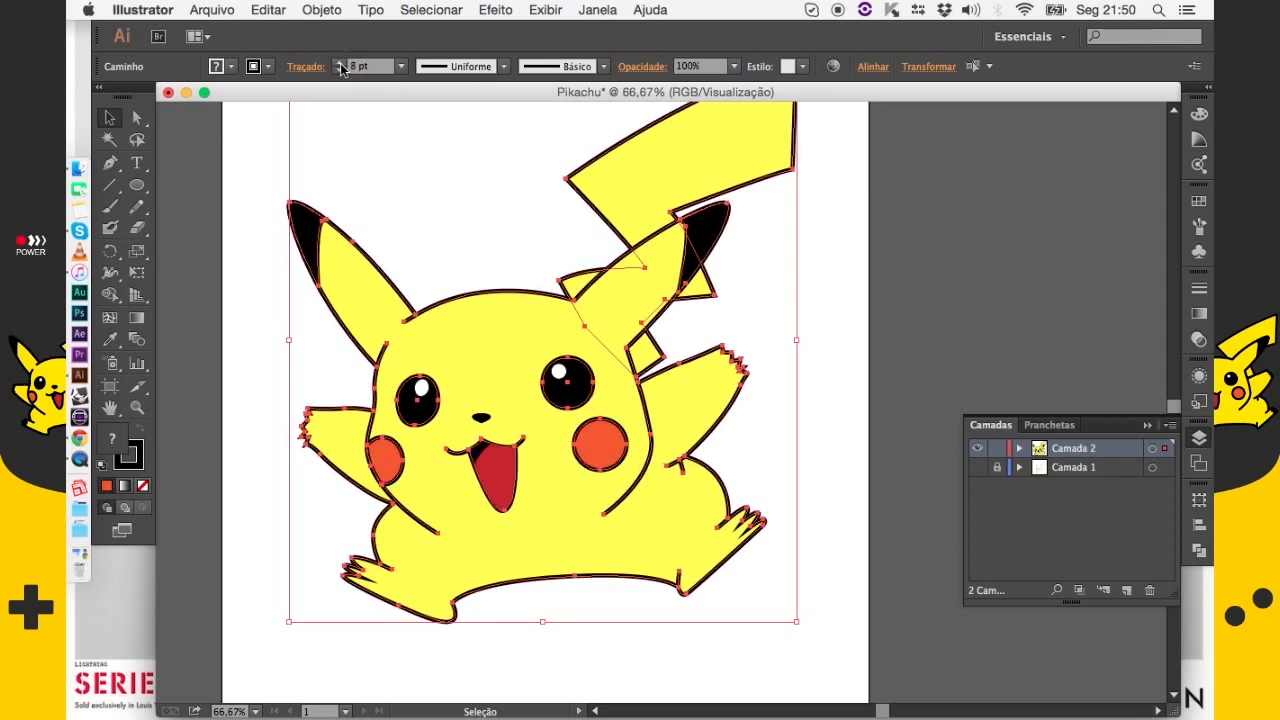
pyautogui.click(476, 205)
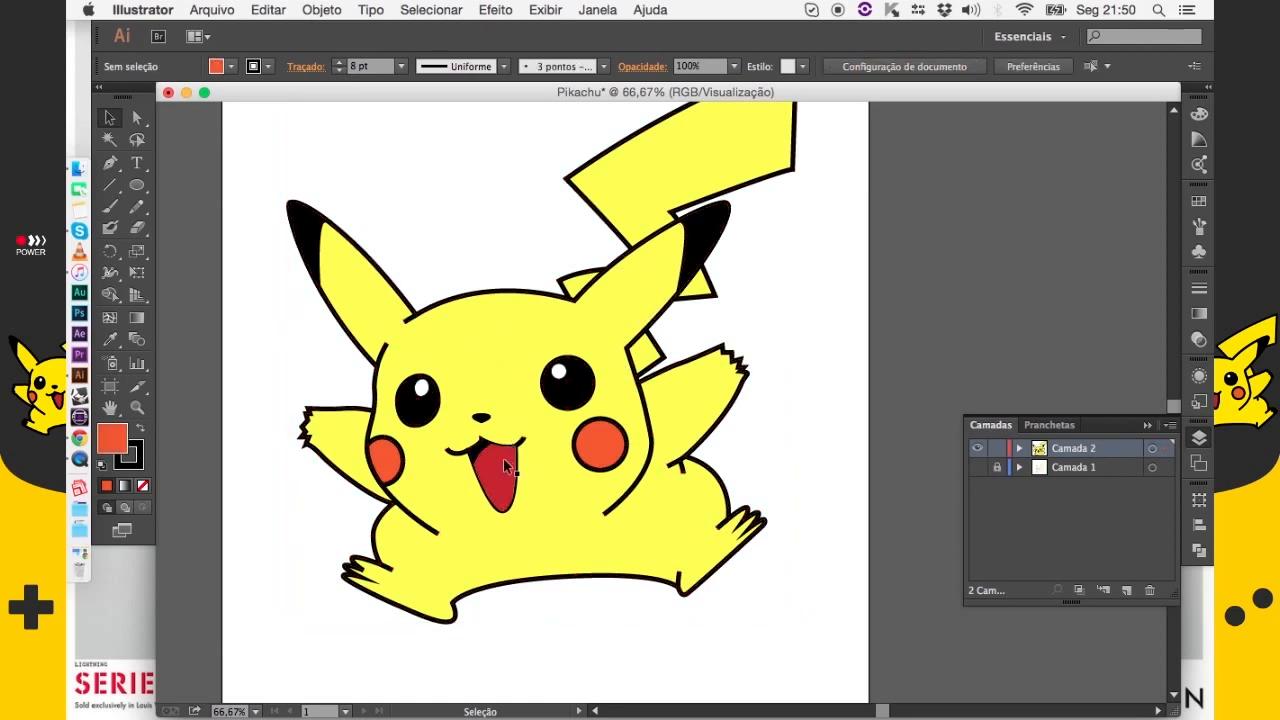
# Reselect the whole Pikachu artwork and reduce its stroke weight to 6 pt
pyautogui.press('space')
pyautogui.moveTo(476, 234); pyautogui.dragTo(487, 276)
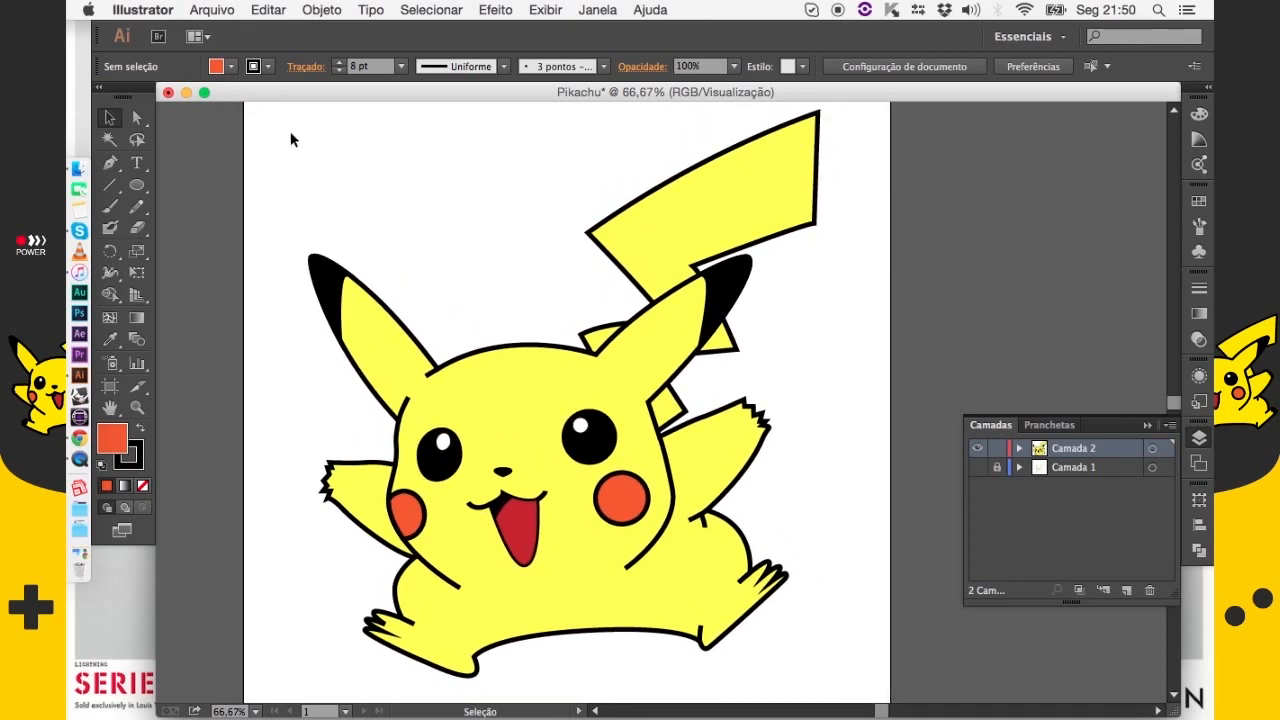
pyautogui.moveTo(281, 128); pyautogui.dragTo(445, 232)
pyautogui.click(306, 67)
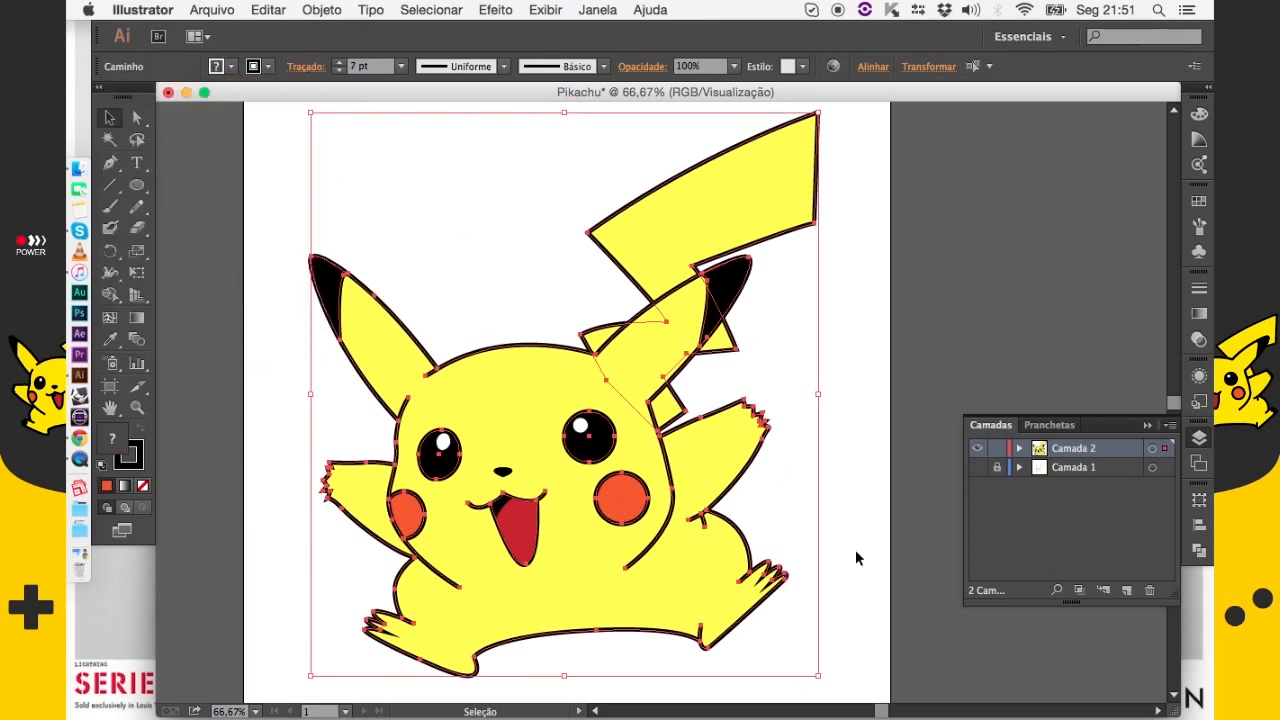
pyautogui.click(787, 413)
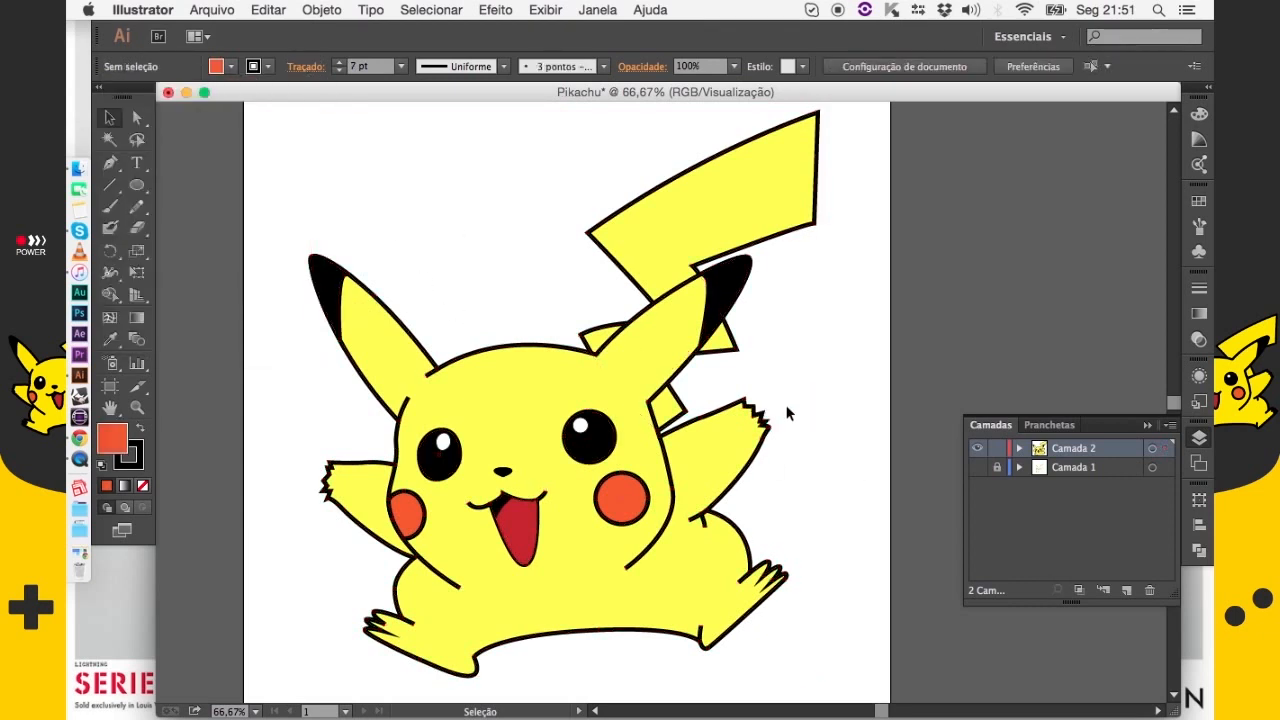
pyautogui.click(620, 347)
pyautogui.click(305, 67)
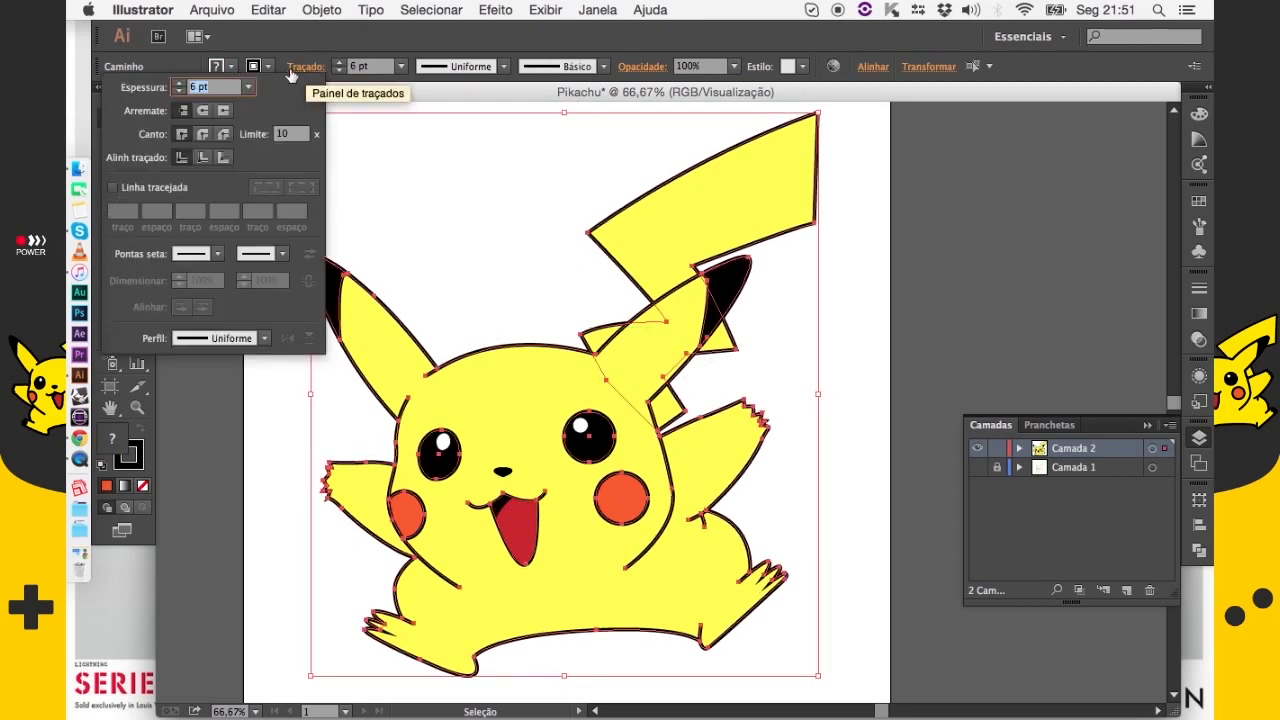
# Give all the Pikachu outlines round caps and round corner joins, and deselect the artwork
pyautogui.click(308, 67)
pyautogui.click(308, 67)
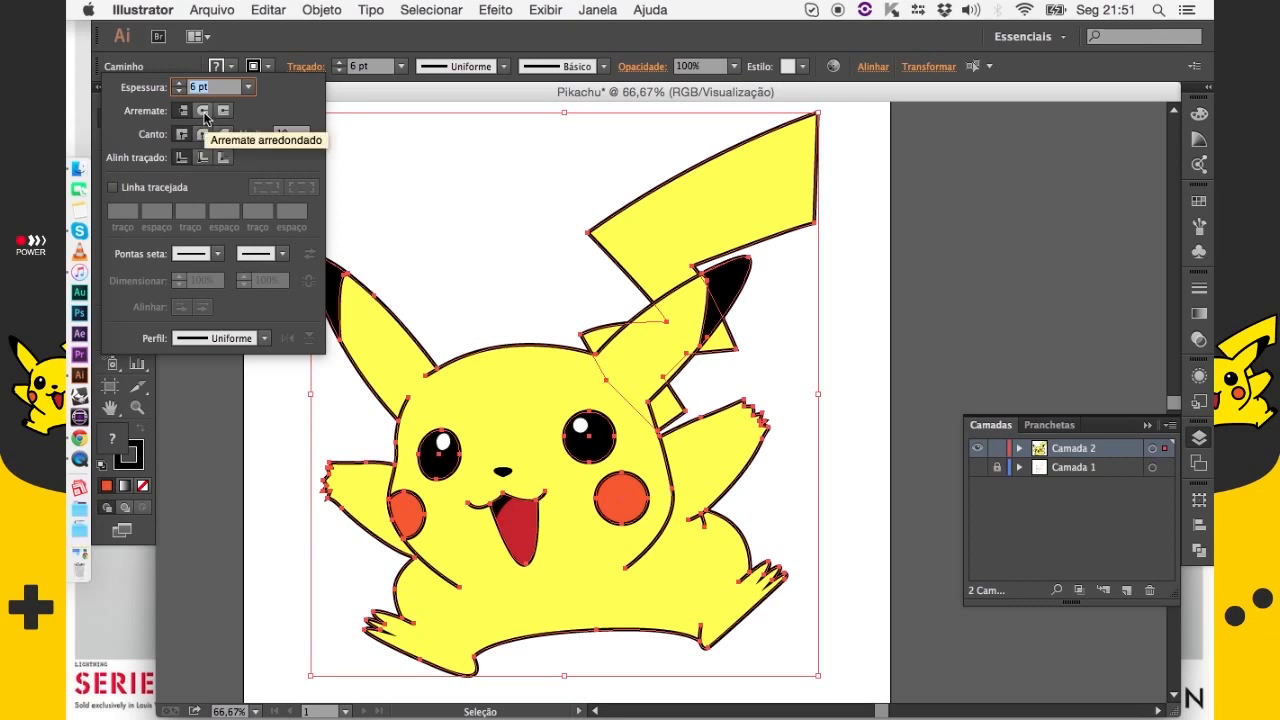
pyautogui.click(202, 112)
pyautogui.click(203, 135)
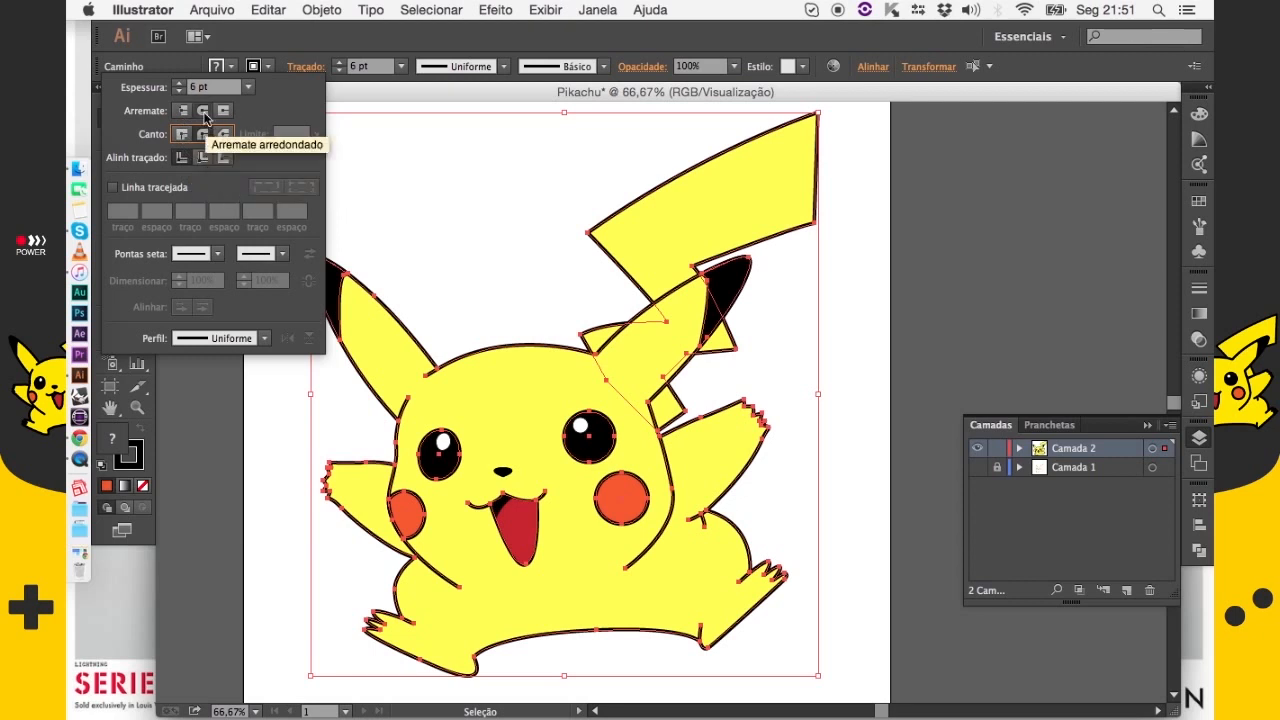
pyautogui.click(417, 204)
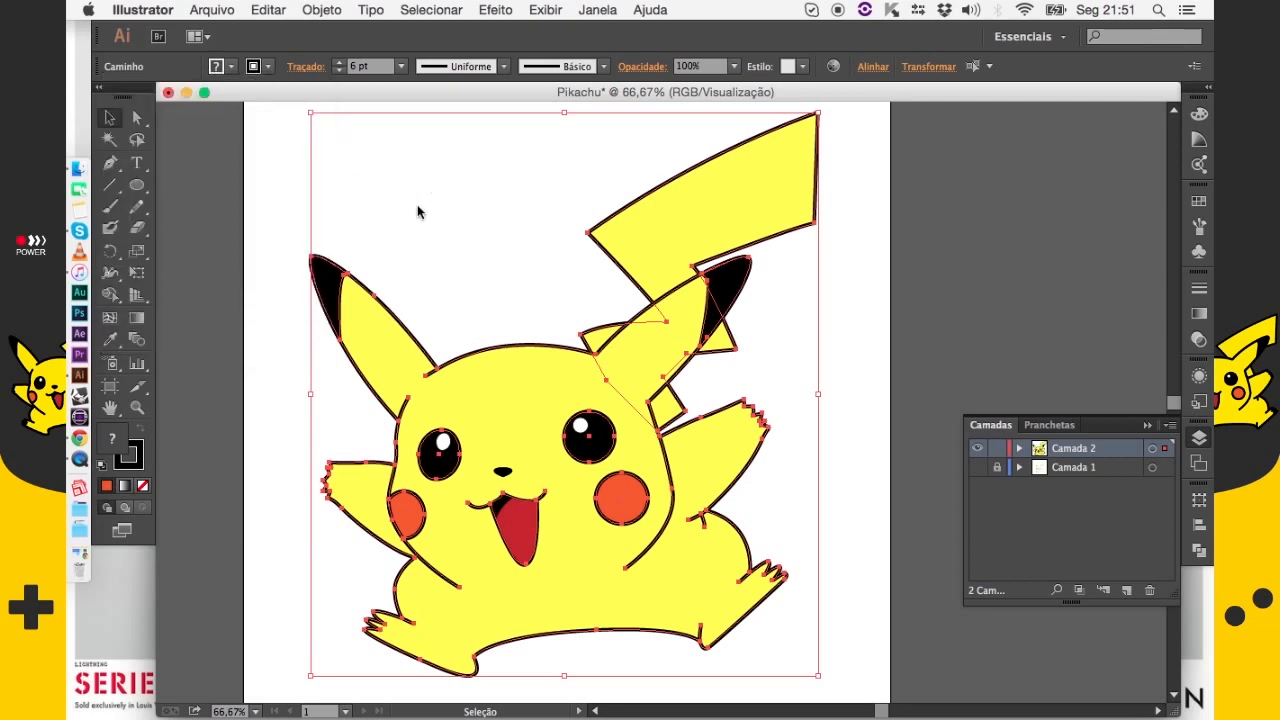
pyautogui.click(500, 251)
# Examine the raised hand's outline up close, comparing its corners with and without rounding and in outline view, keeping the rounded corners
pyautogui.press('z')
pyautogui.moveTo(723, 366); pyautogui.dragTo(789, 451)
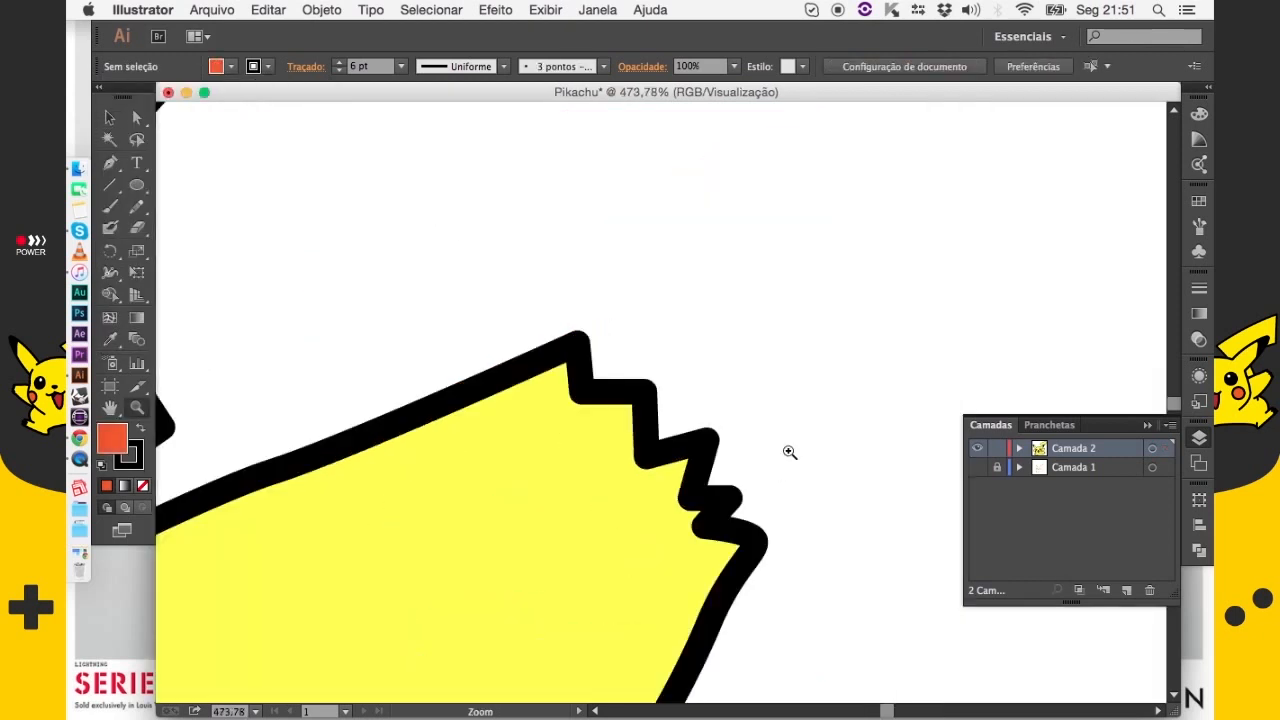
pyautogui.press('super+z')
pyautogui.click(810, 358)
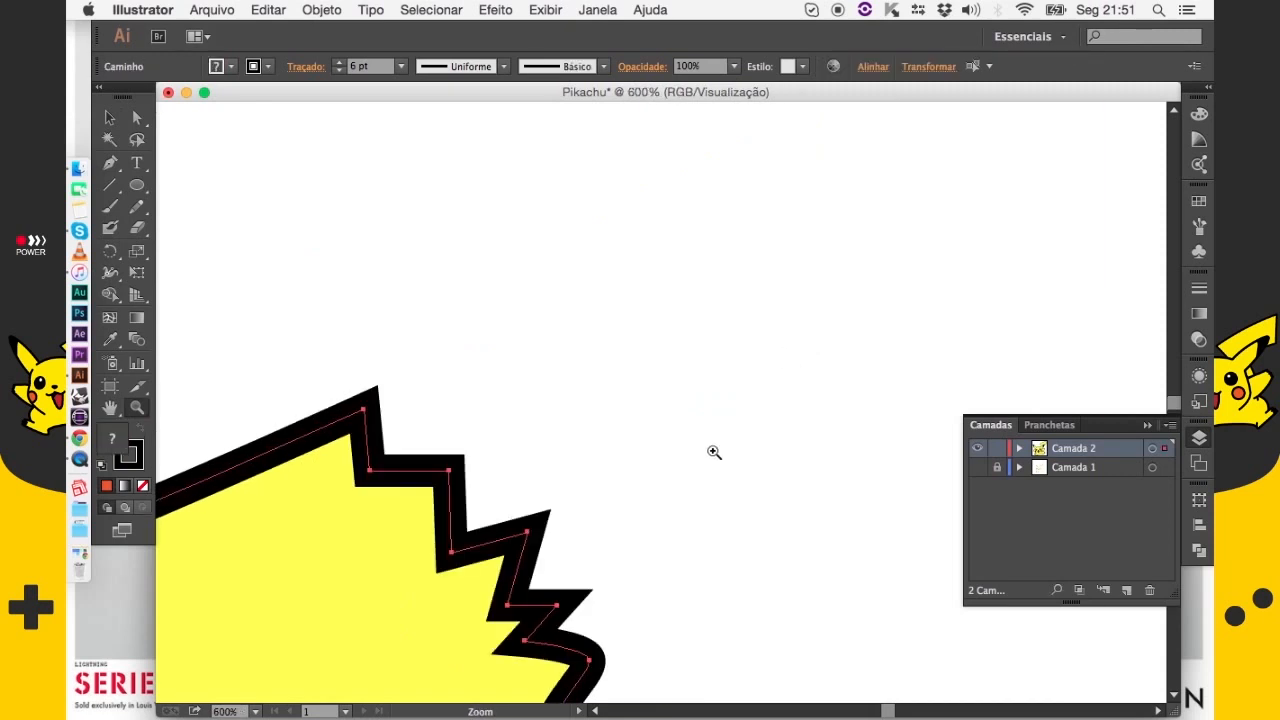
pyautogui.moveTo(714, 451); pyautogui.dragTo(774, 349)
pyautogui.press('v')
pyautogui.click(760, 355)
pyautogui.press('super+y')
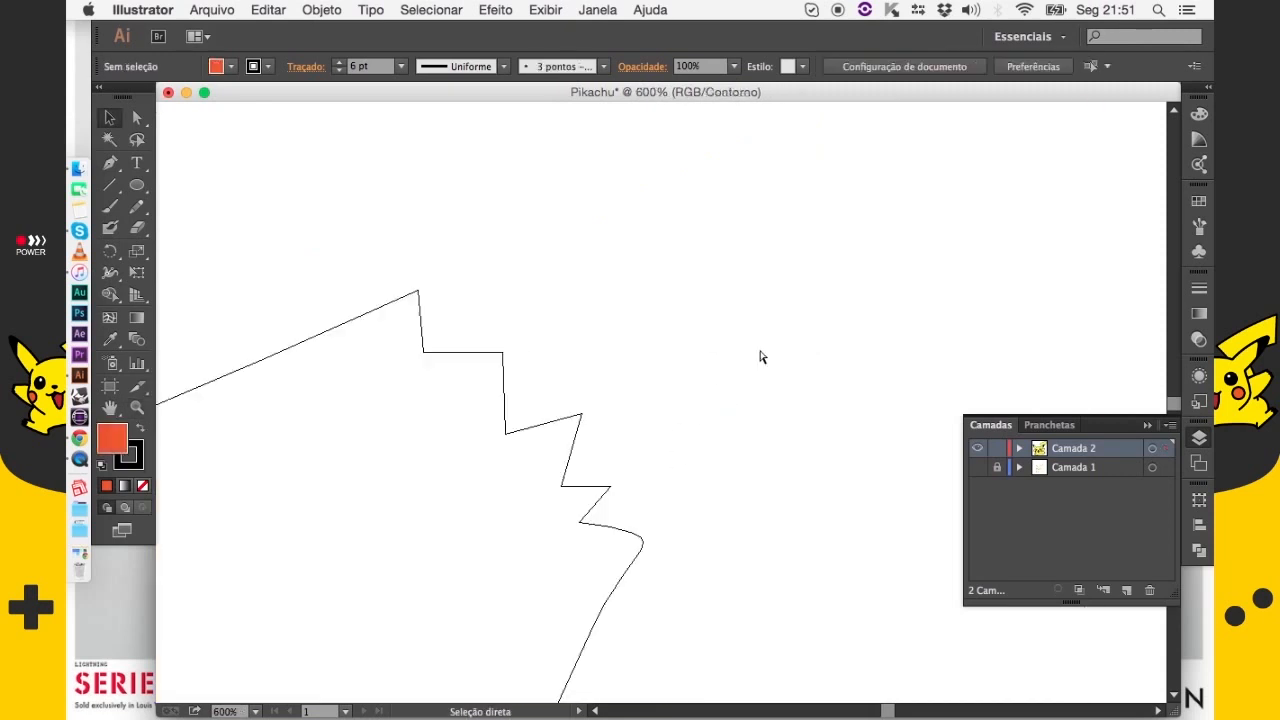
pyautogui.press('super+y')
pyautogui.press('super+a')
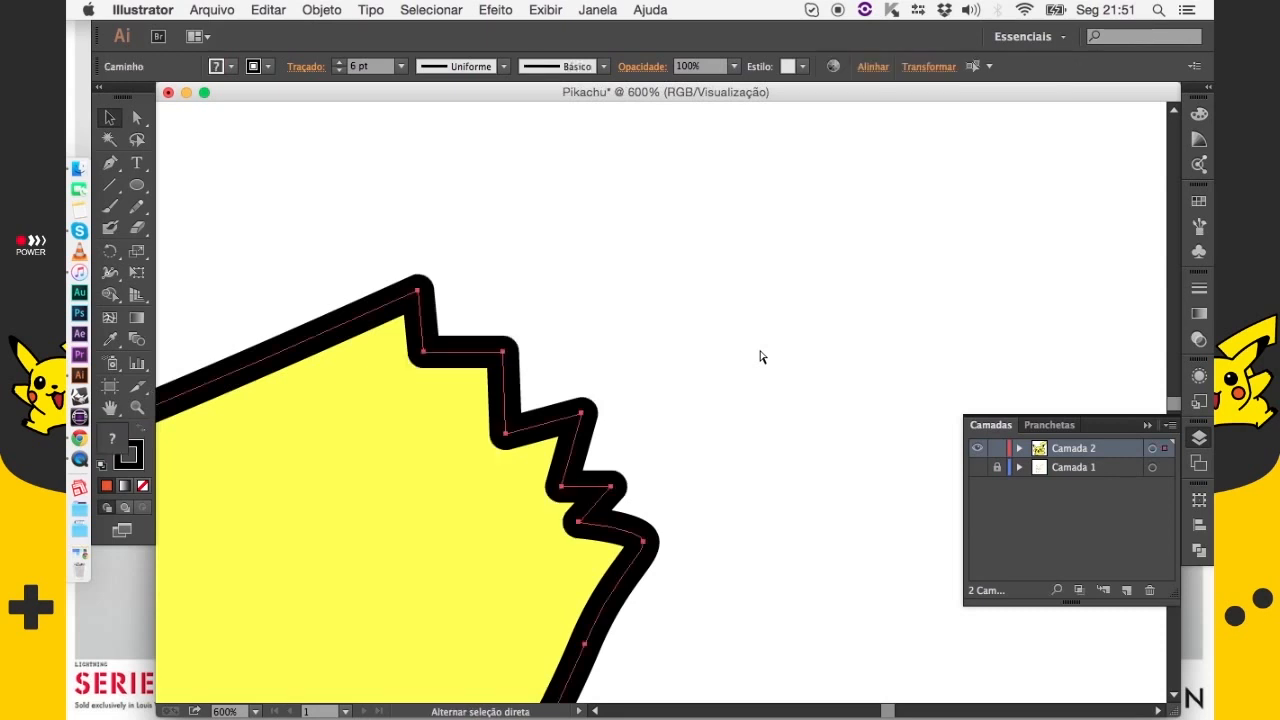
pyautogui.click(758, 356)
pyautogui.press('super+1')
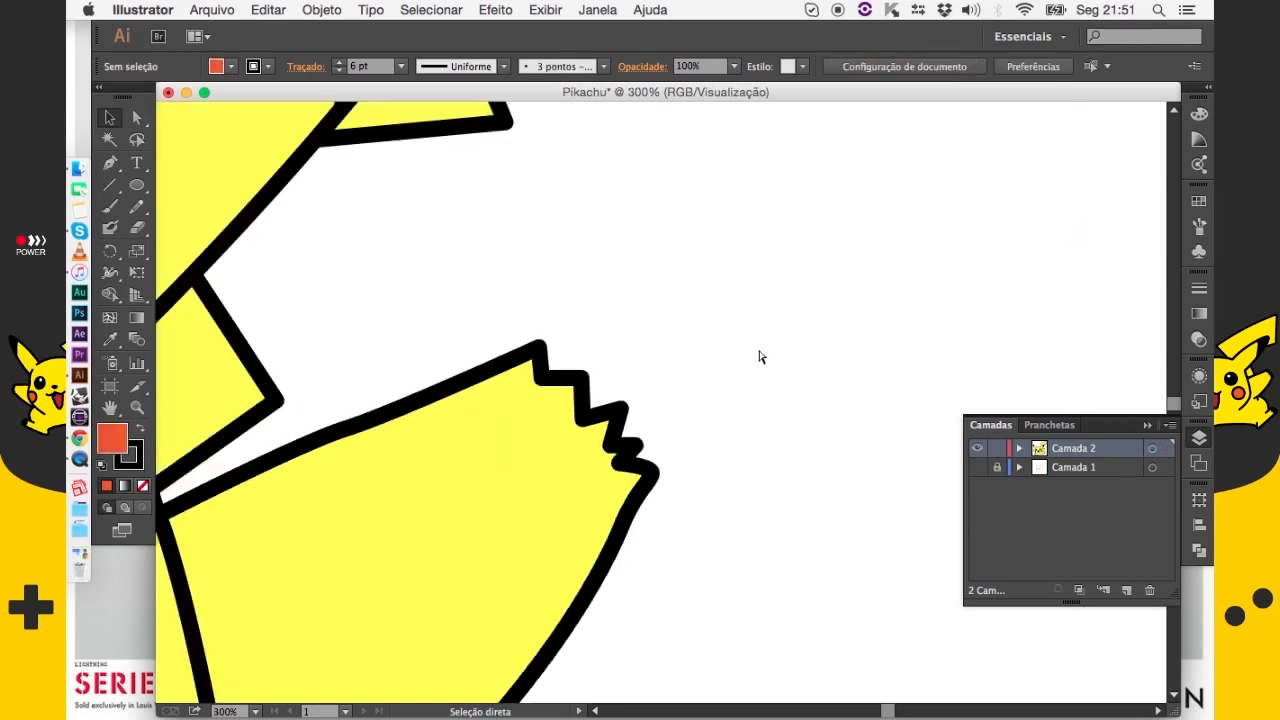
pyautogui.moveTo(595, 385); pyautogui.dragTo(758, 349)
pyautogui.press('super+minus')
pyautogui.press('super+minus')
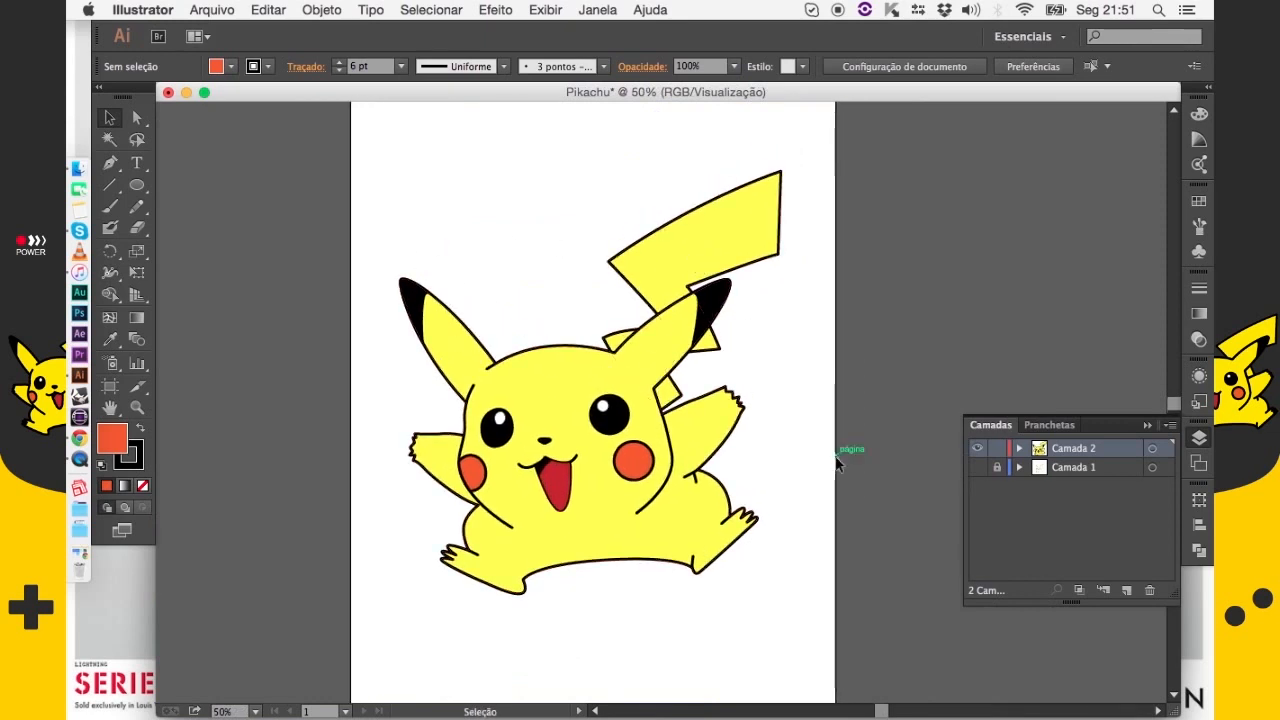
pyautogui.moveTo(796, 477); pyautogui.dragTo(804, 457)
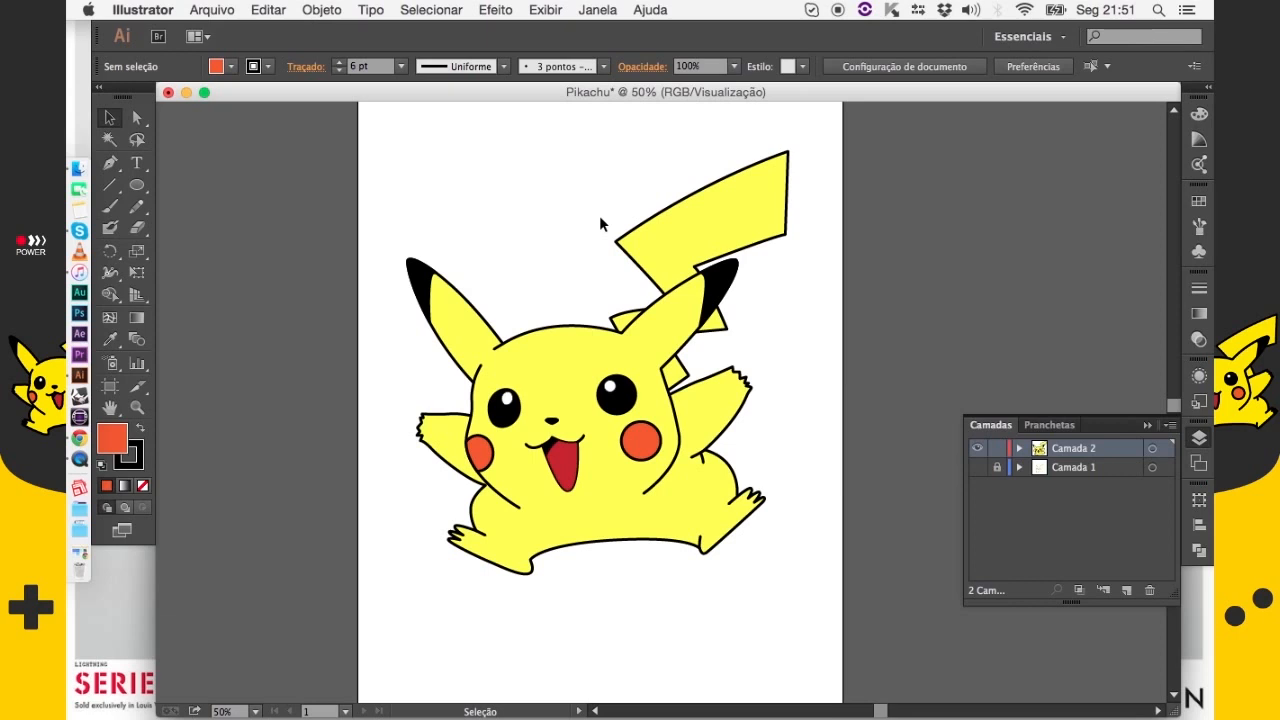
pyautogui.click(826, 380)
pyautogui.click(212, 9)
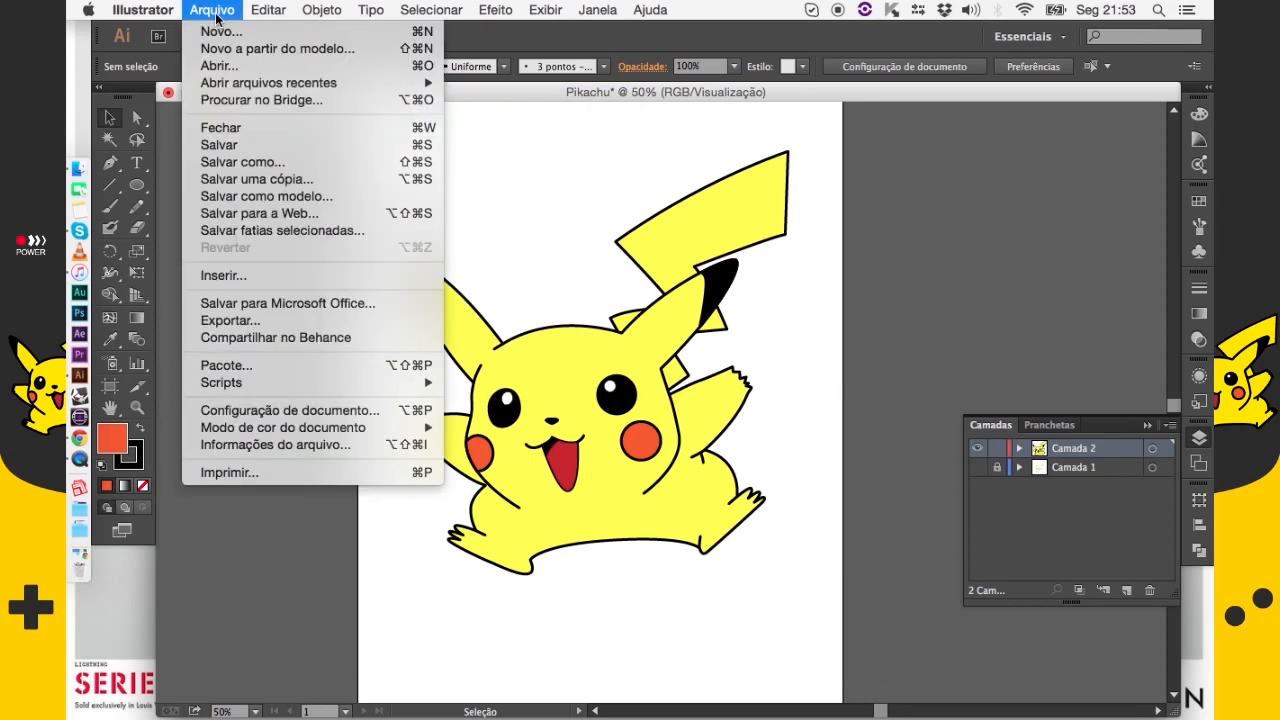
pyautogui.click(318, 147)
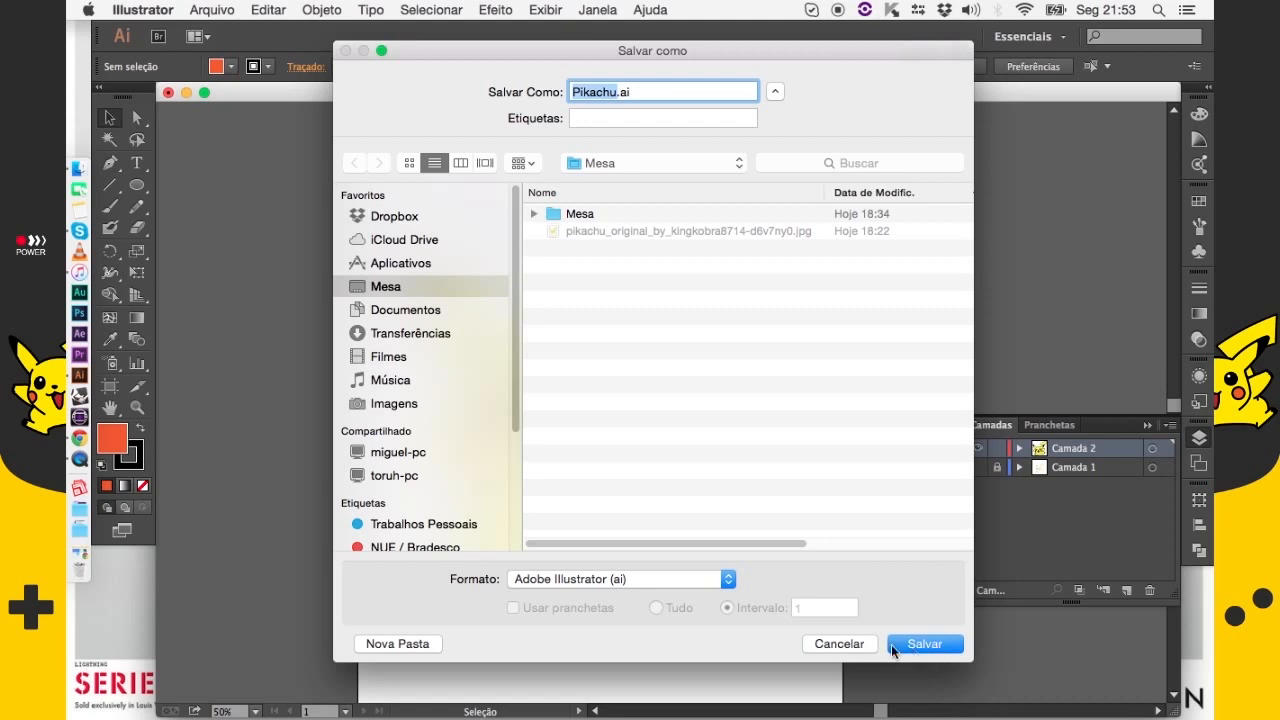
pyautogui.click(853, 645)
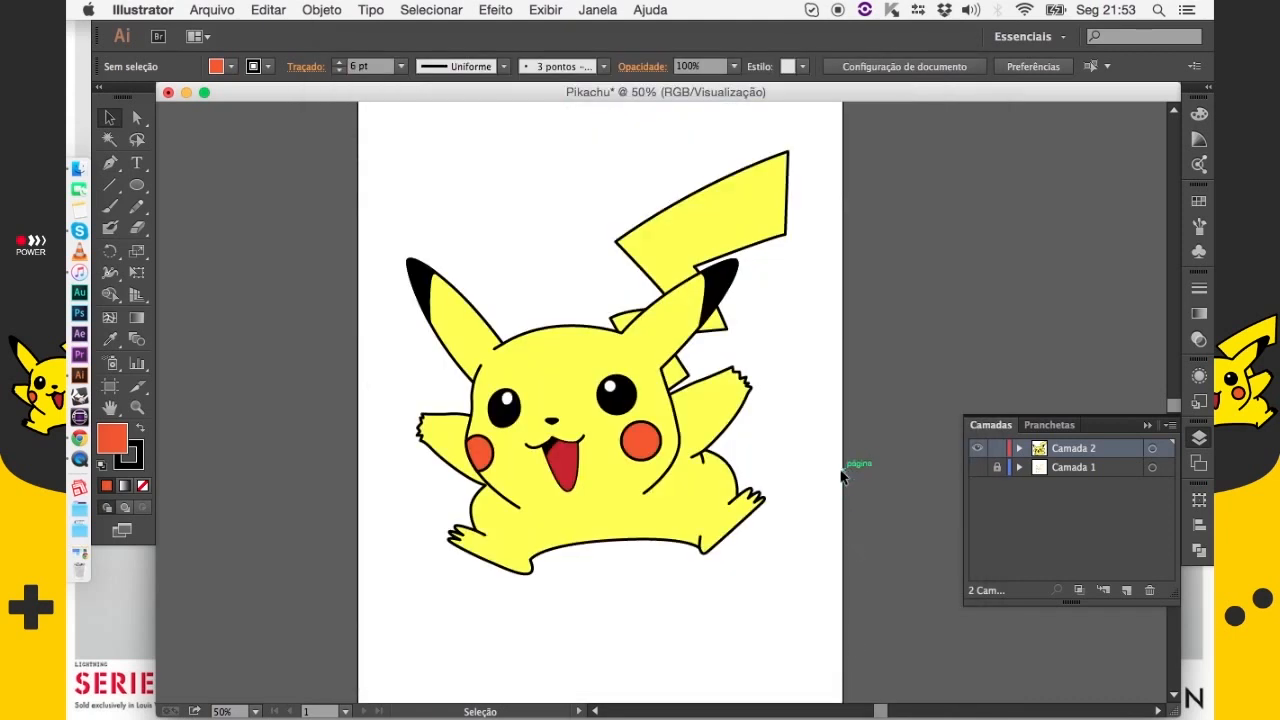
# Hide Camada 2, show and unlock Camada 1, and select the linked reference image
pyautogui.click(978, 449)
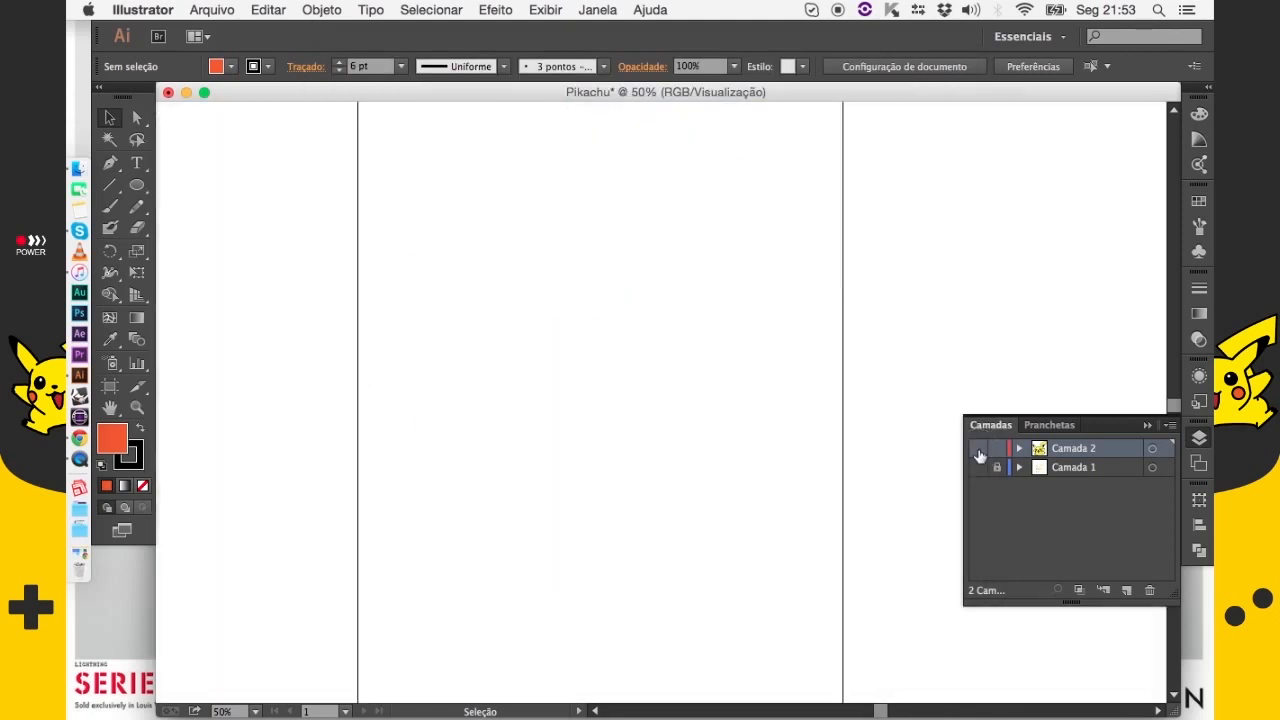
pyautogui.click(977, 467)
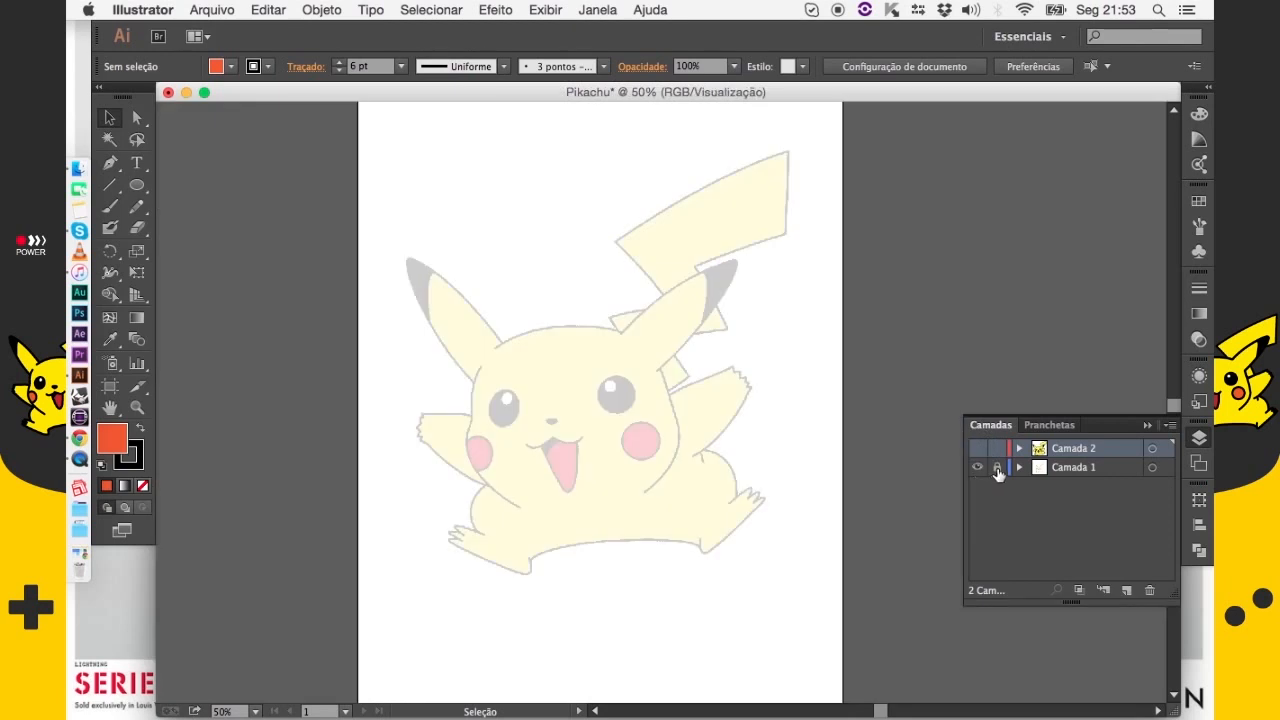
pyautogui.click(997, 473)
pyautogui.click(585, 346)
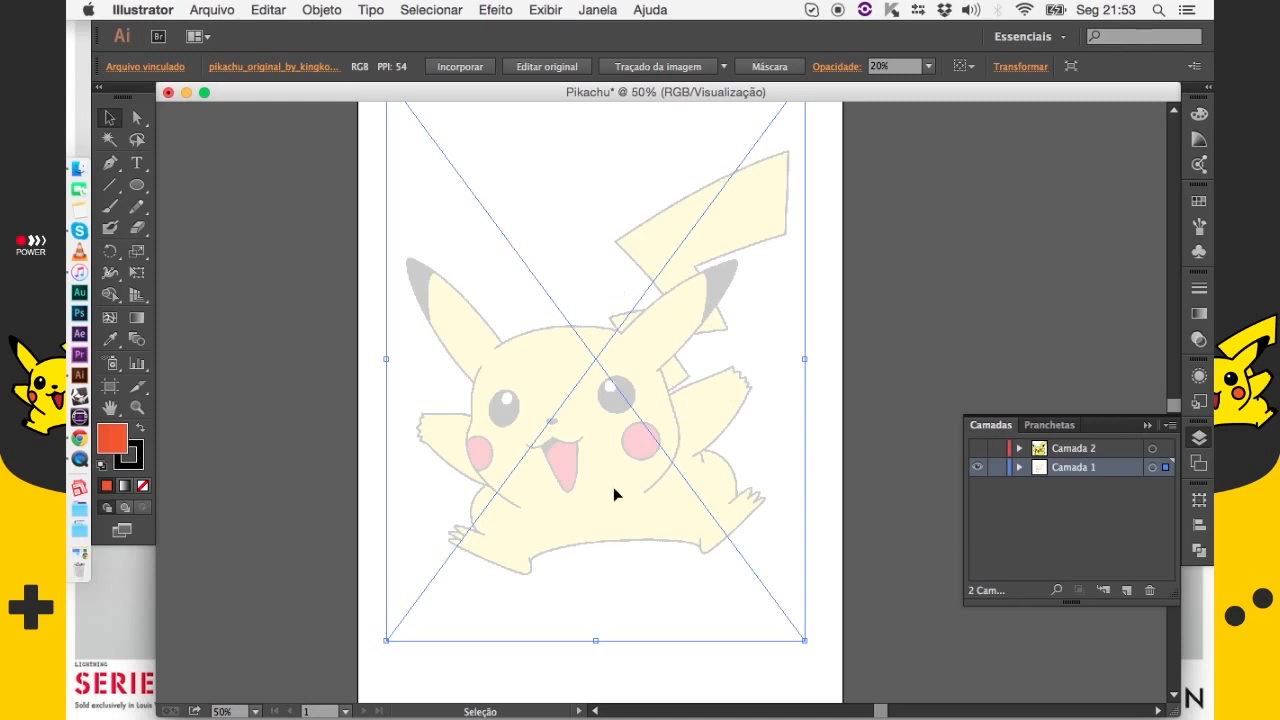
# Switch to Finder, move pikachu_original_by_kingkobra8714-d6v7ny0.jpg from the Mesa folder to the Trash and empty the Trash
pyautogui.click(79, 168)
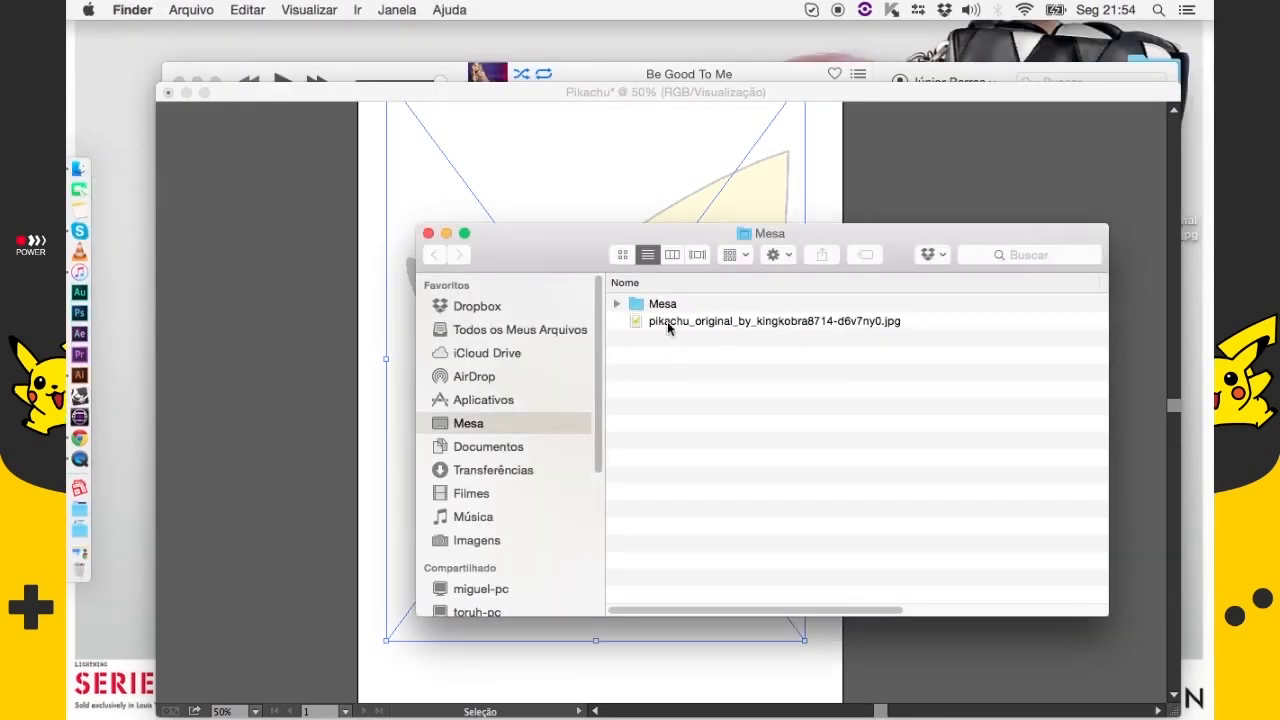
pyautogui.click(658, 328)
pyautogui.moveTo(658, 332); pyautogui.dragTo(84, 578)
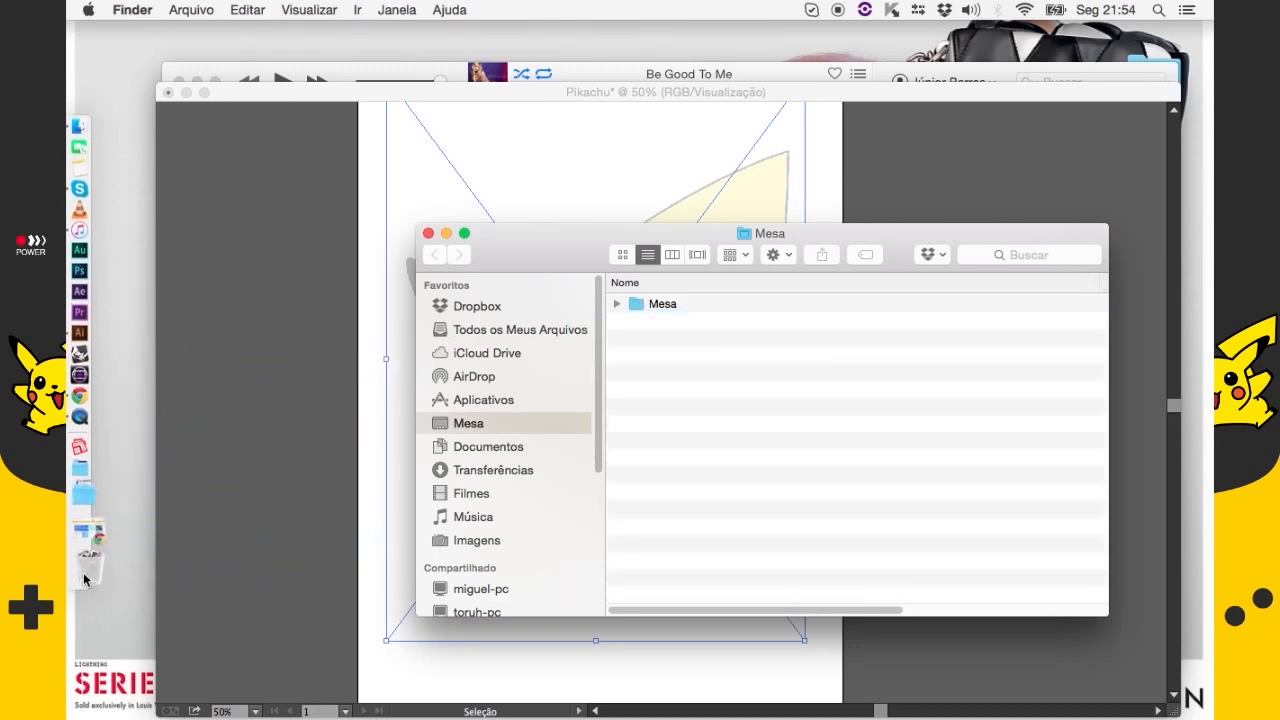
pyautogui.rightClick(86, 578)
pyautogui.click(180, 585)
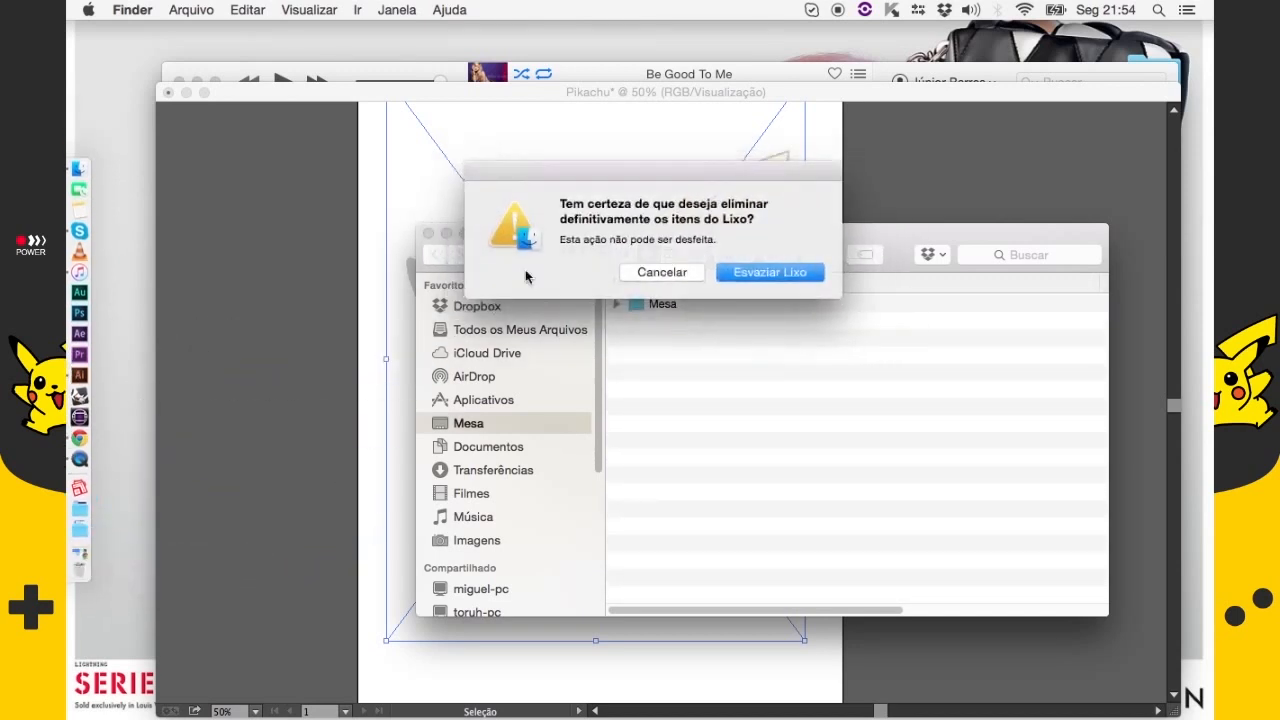
pyautogui.click(750, 272)
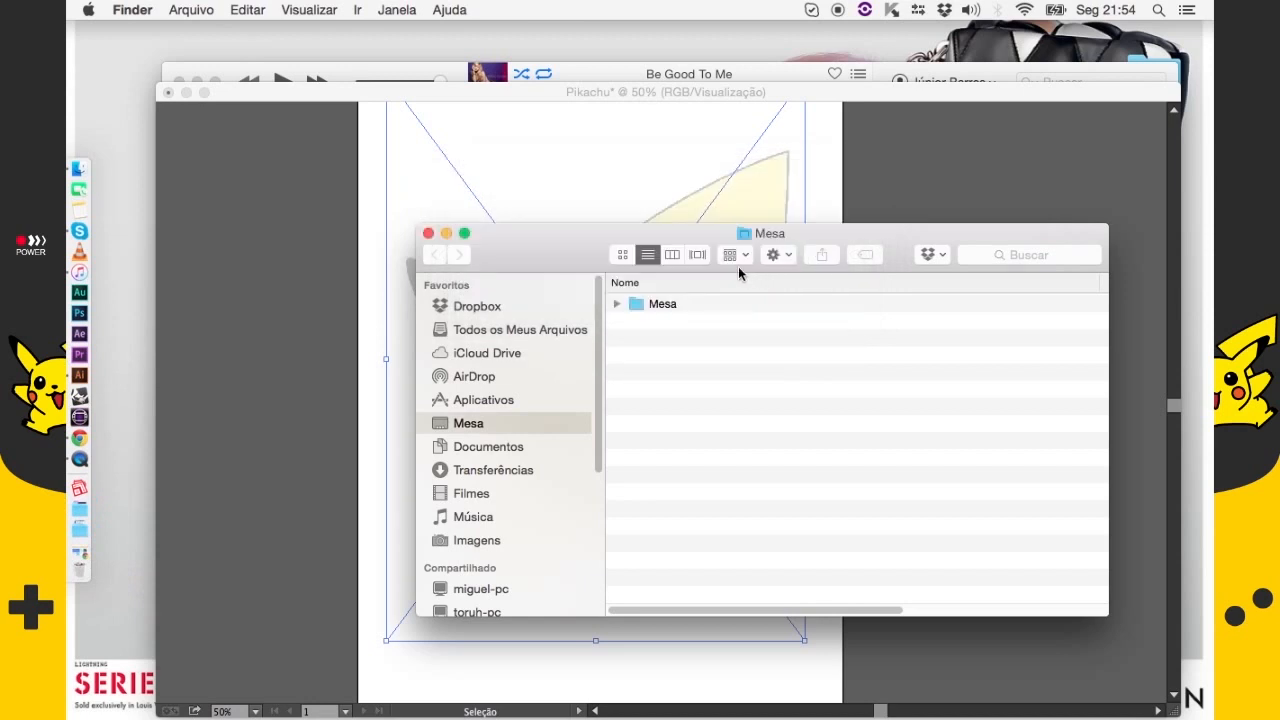
# Return to Illustrator, agree to update the missing links and ignore the missing Pikachu reference file
pyautogui.click(326, 224)
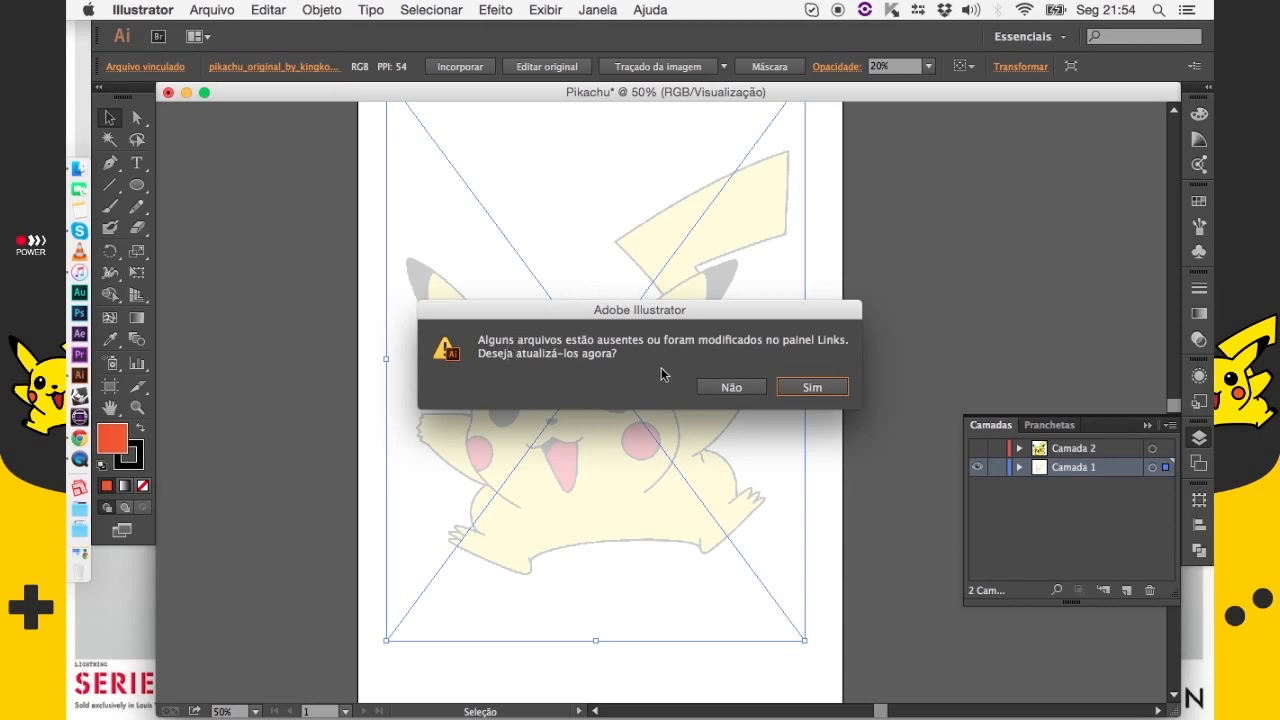
pyautogui.click(811, 388)
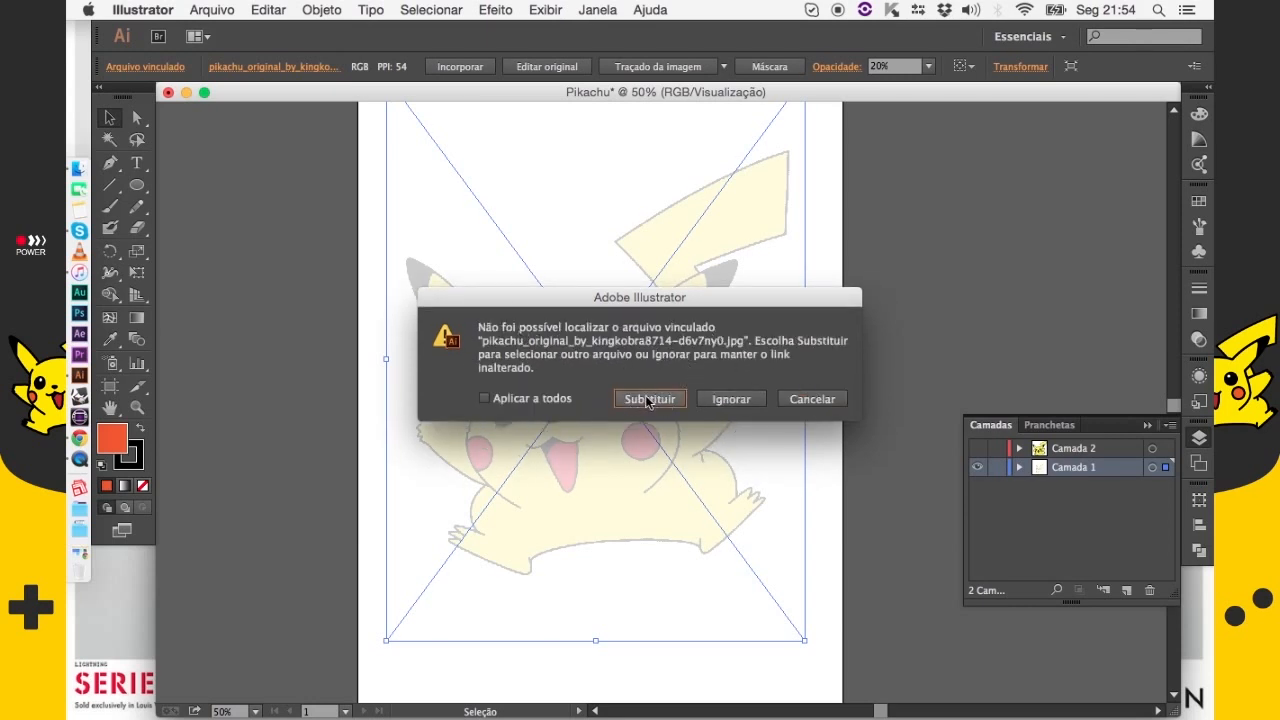
pyautogui.click(725, 405)
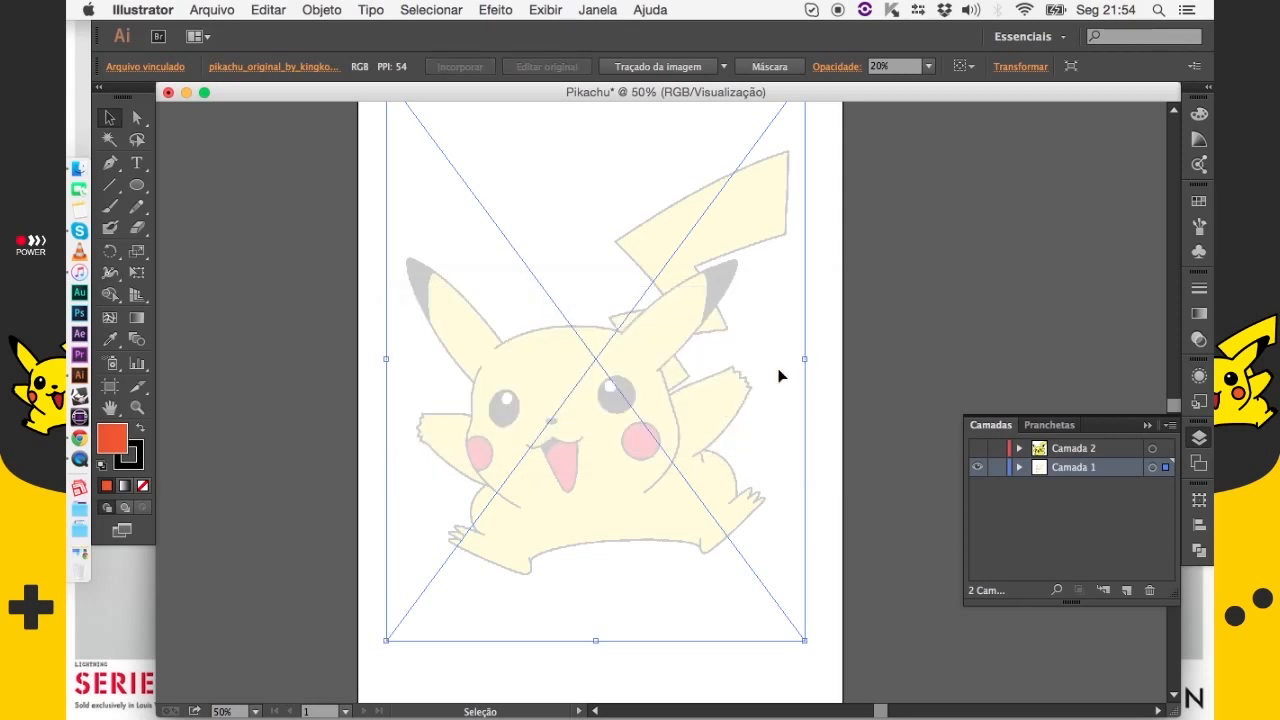
# Move the linked reference image on Camada 1 a little and undo the move
pyautogui.click(817, 349)
pyautogui.moveTo(616, 337); pyautogui.dragTo(598, 356)
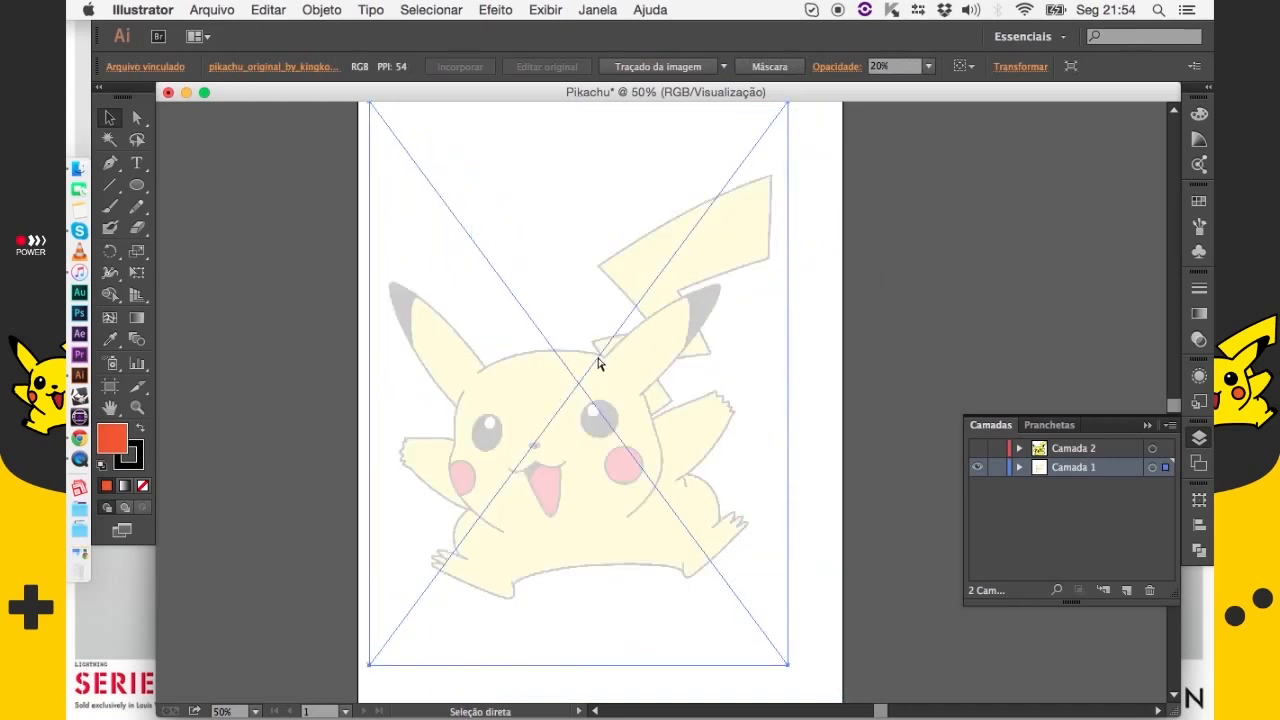
pyautogui.press('super+z')
pyautogui.press('super+z')
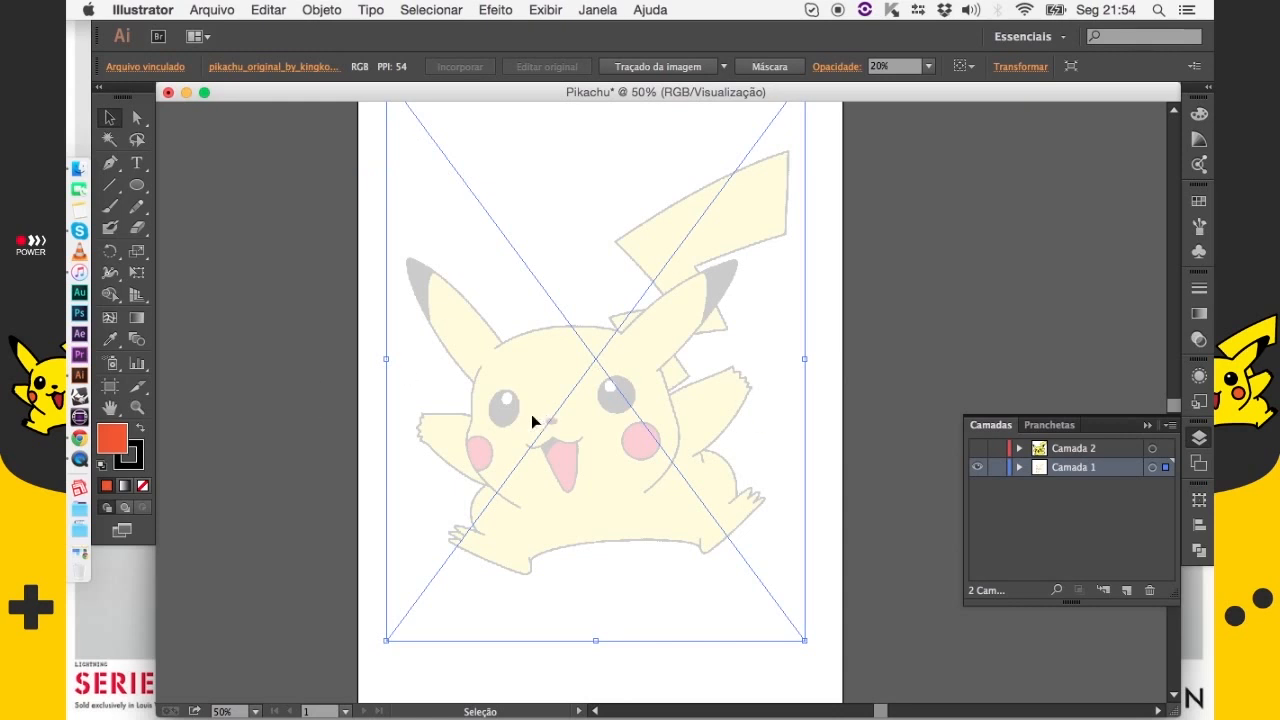
# Save the document as Pikachu.ai in the Mesa folder in Illustrator CC (17.0) format without including linked files, and close it
pyautogui.press('super+s')
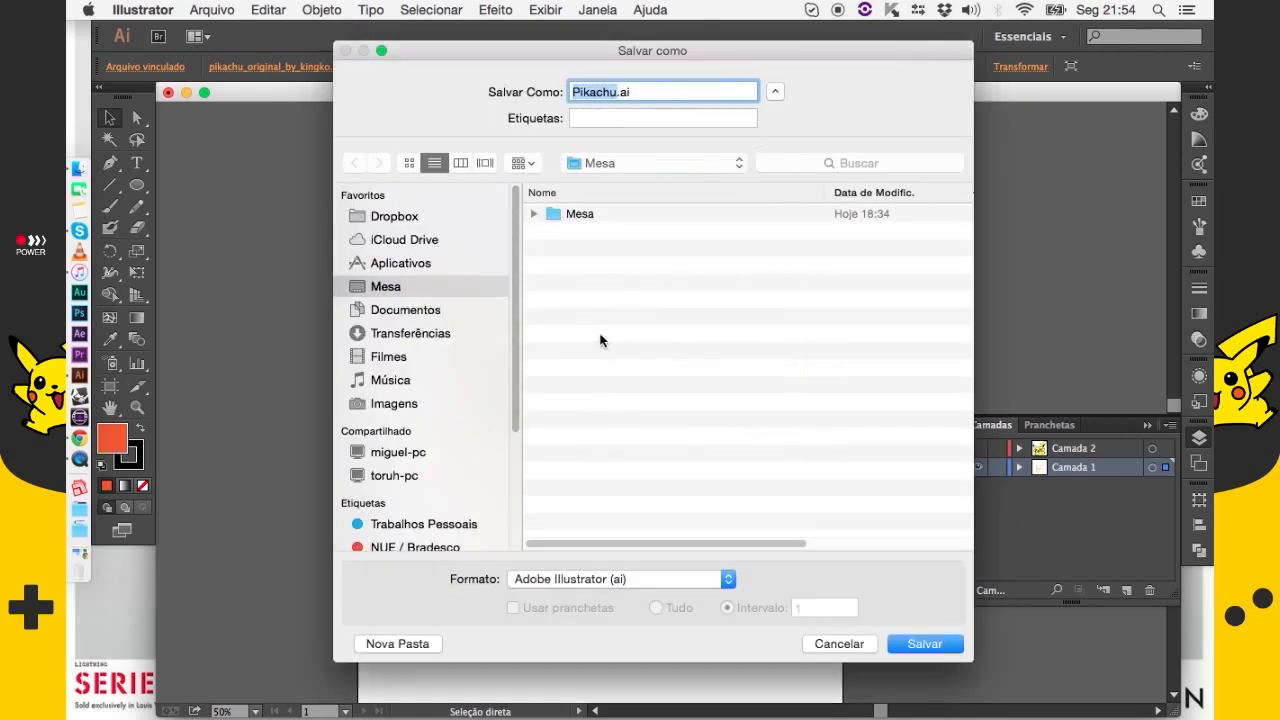
pyautogui.press('Return')
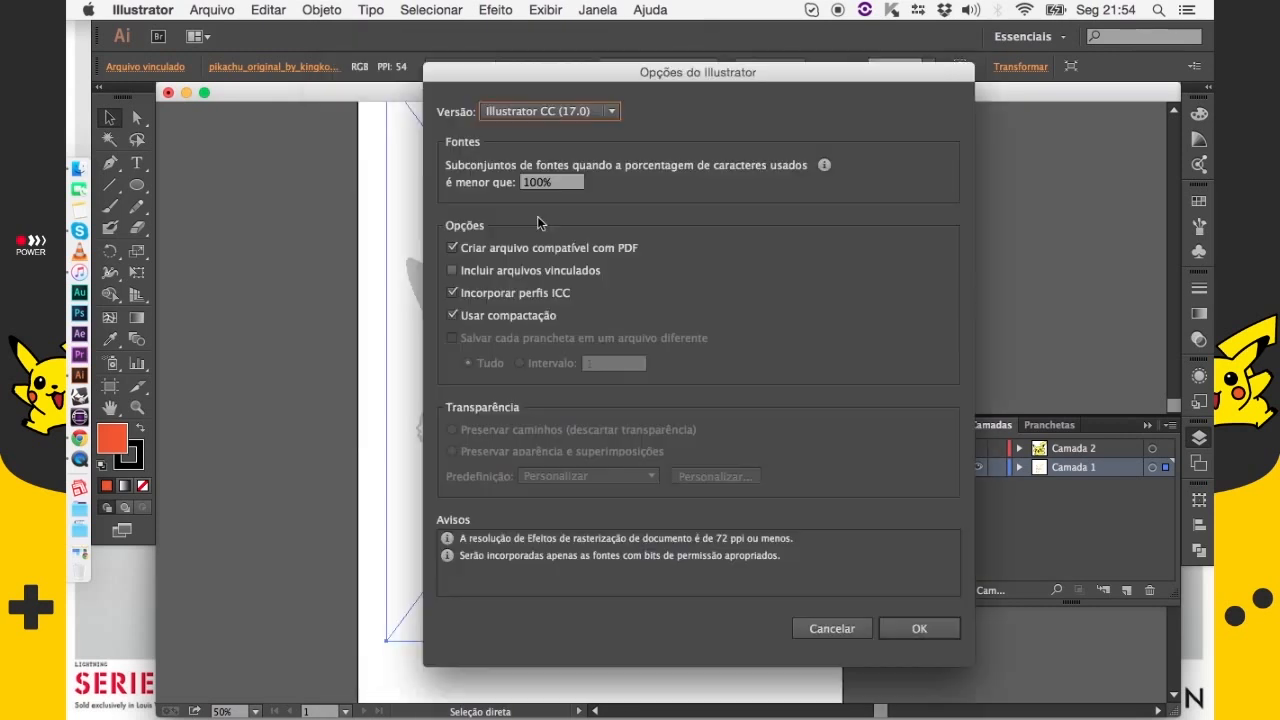
pyautogui.click(922, 628)
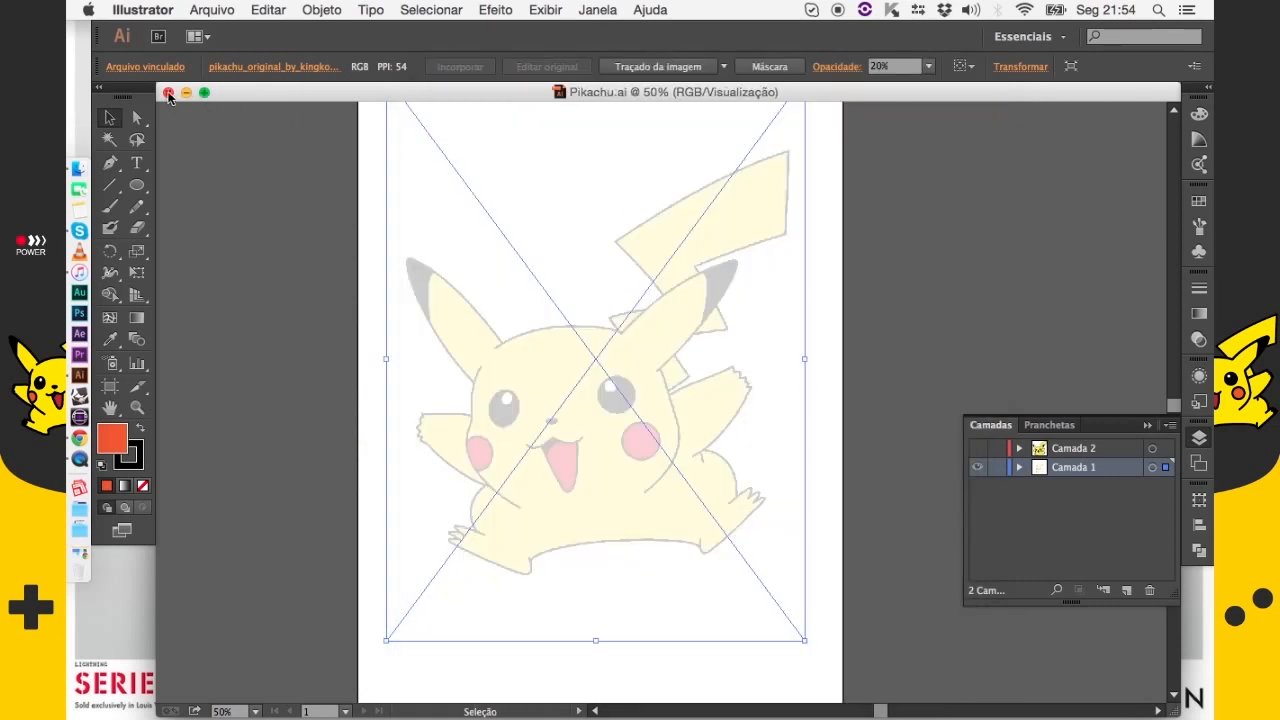
pyautogui.press('super+w')
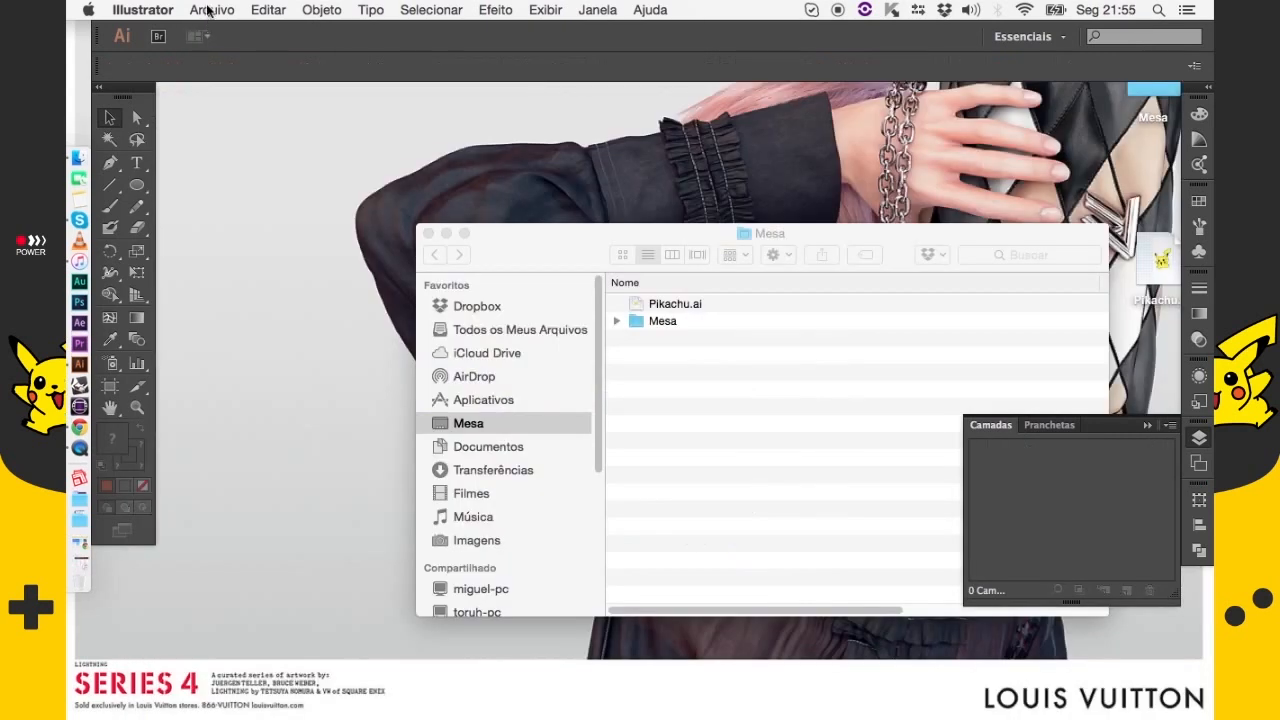
# Reopen the recent file Pikachu.ai and ignore the missing linked Pikachu reference image
pyautogui.click(212, 9)
pyautogui.moveTo(381, 89)
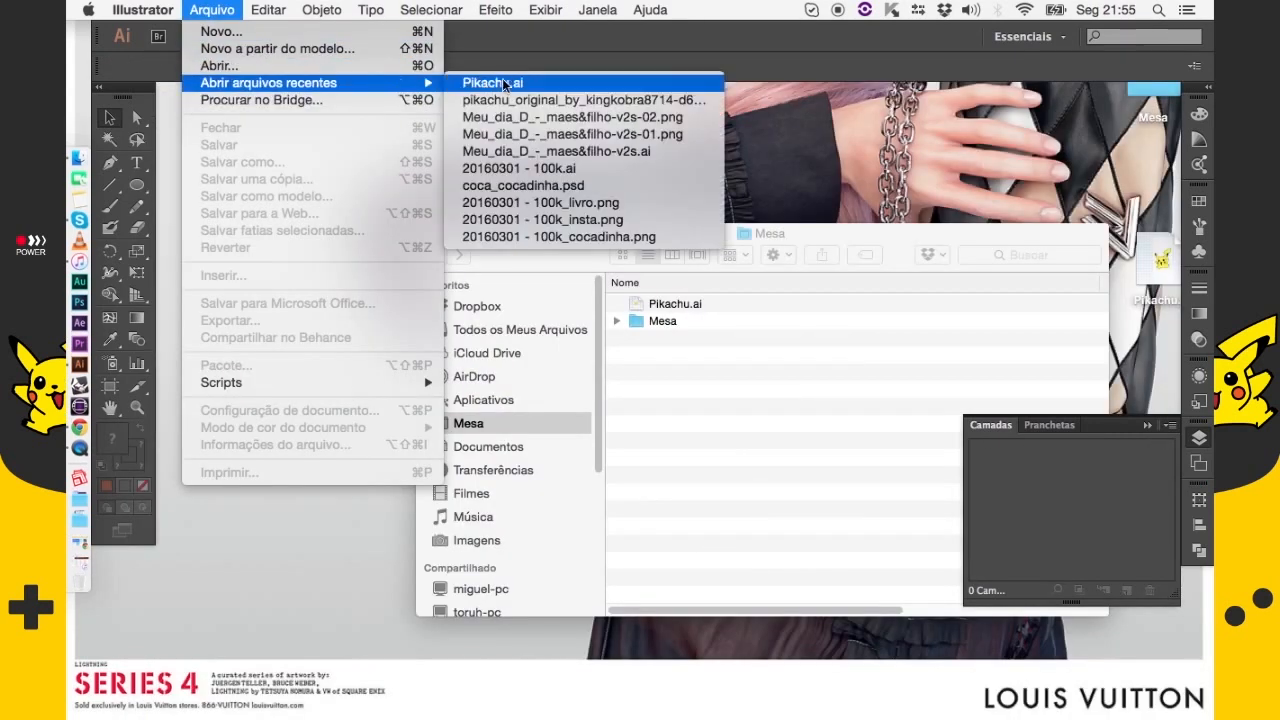
pyautogui.click(553, 84)
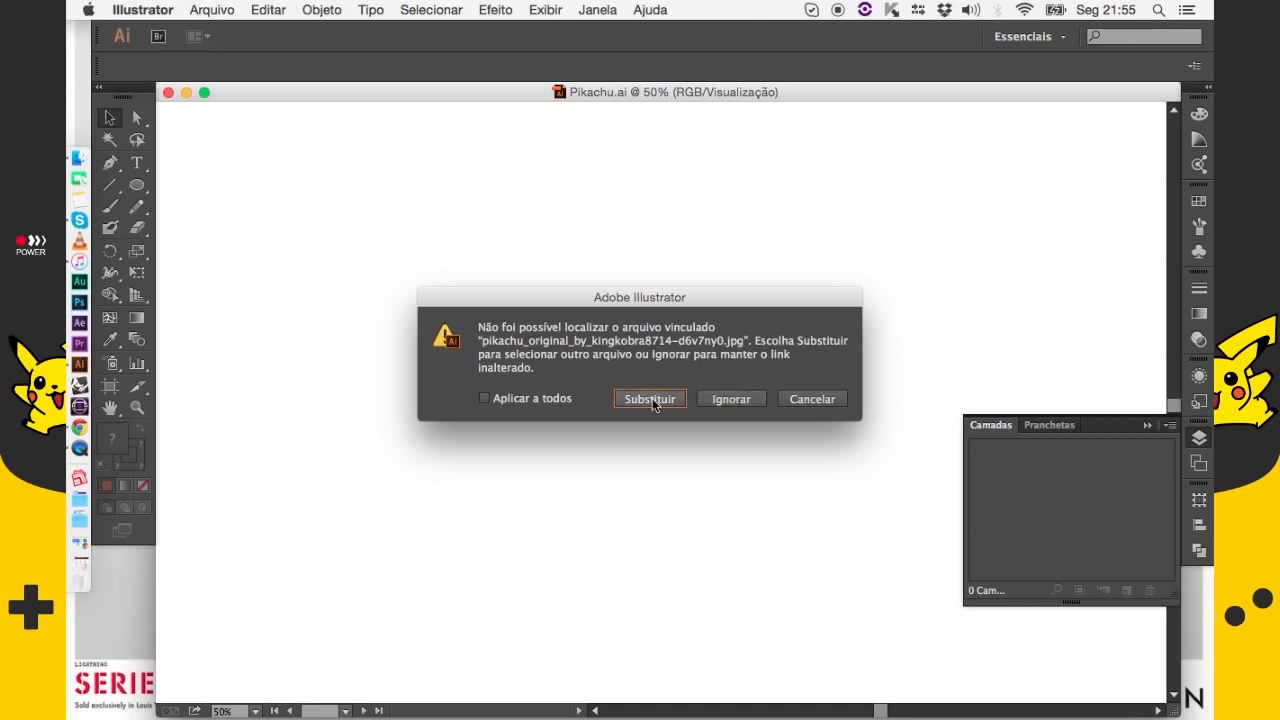
pyautogui.click(733, 400)
# Select the empty linked image frame on Camada 1, check Camada 2 by briefly showing it, and delete the frame
pyautogui.scroll(3, 797, 383)
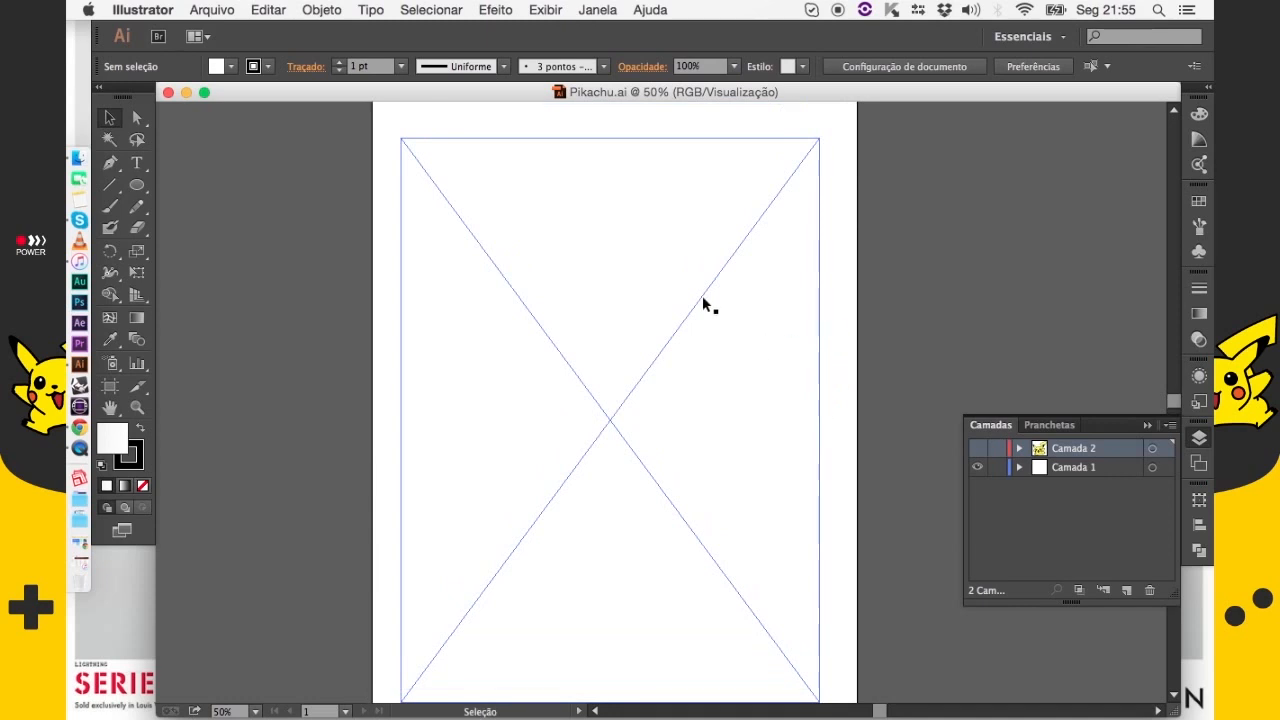
pyautogui.moveTo(893, 305); pyautogui.dragTo(590, 437)
pyautogui.click(309, 421)
pyautogui.click(725, 531)
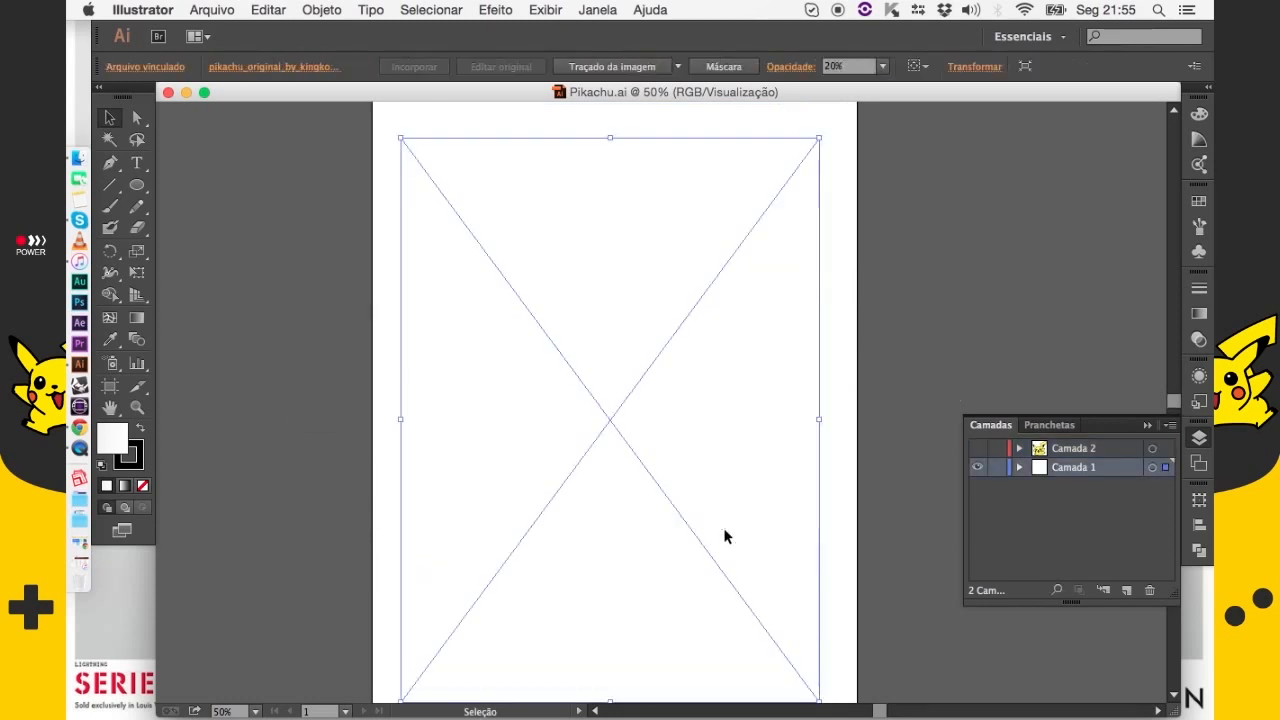
pyautogui.click(977, 450)
pyautogui.click(977, 449)
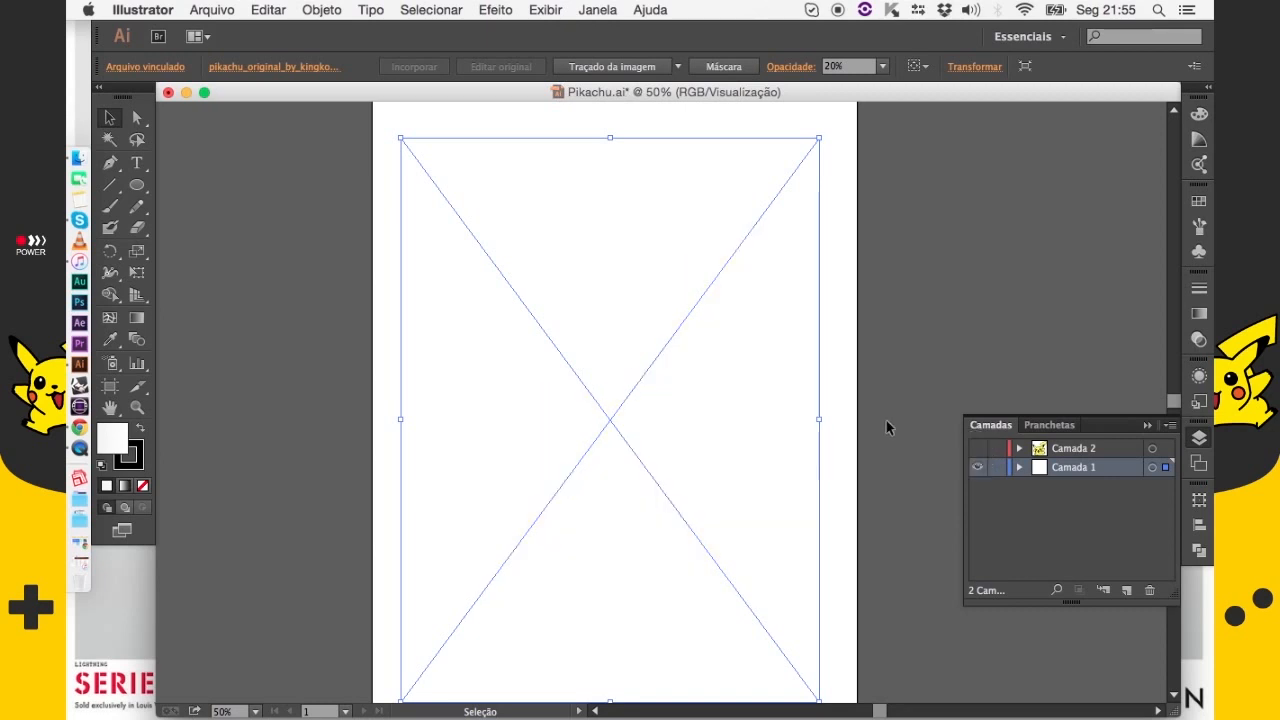
pyautogui.press('Delete')
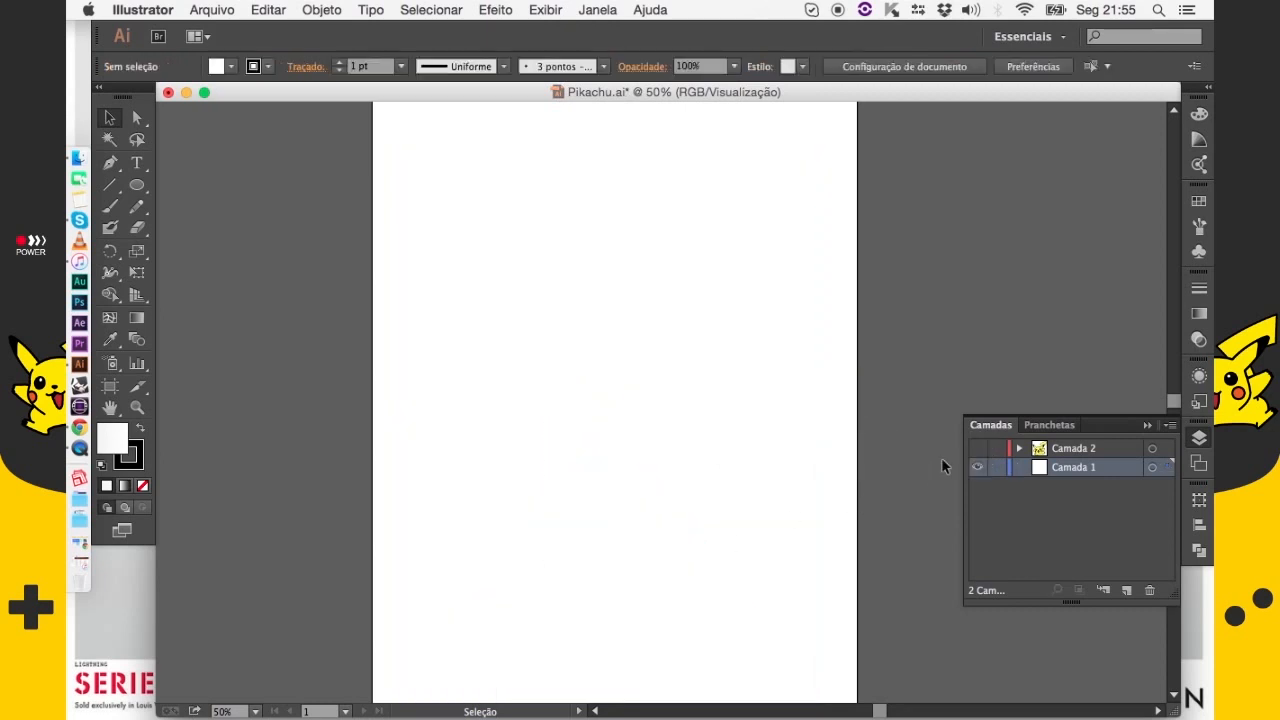
# Show Camada 2 with the vector Pikachu and save the document
pyautogui.click(977, 449)
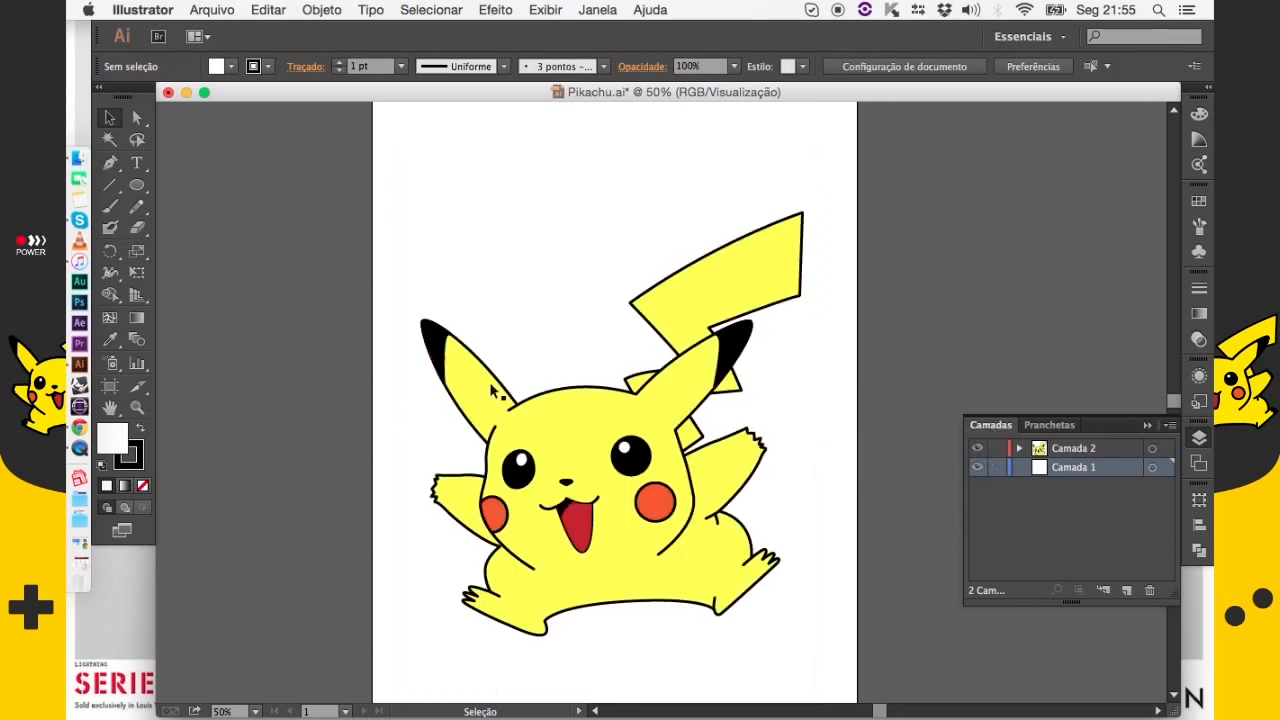
pyautogui.scroll(-3, 836, 518)
pyautogui.hscroll(1, 836, 518)
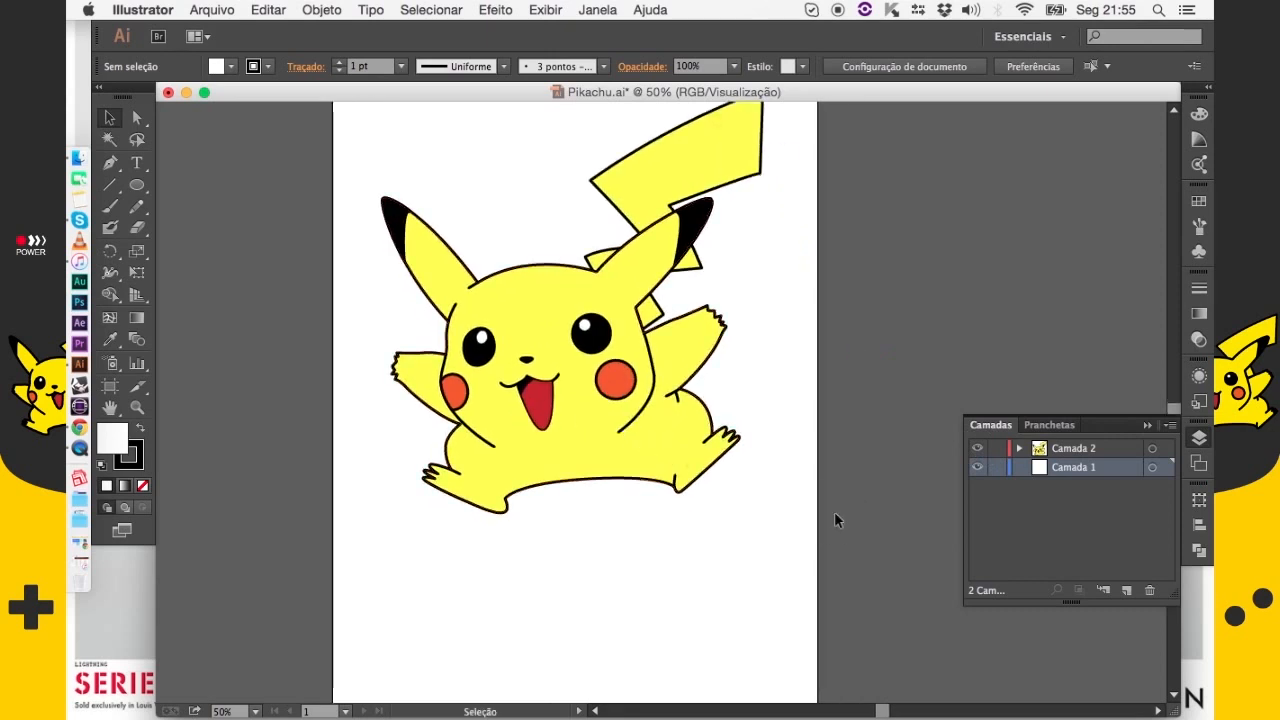
pyautogui.click(192, 8)
pyautogui.click(292, 146)
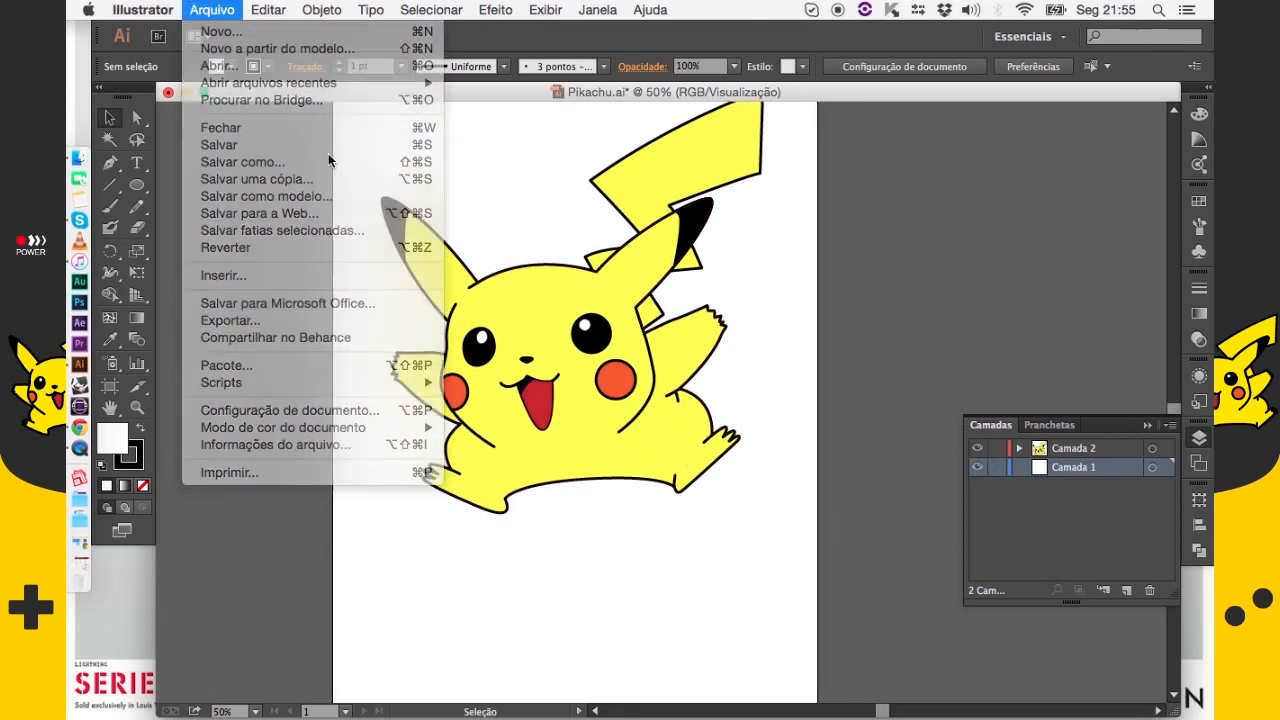
pyautogui.scroll(3, 540, 290)
pyautogui.hscroll(-1, 540, 290)
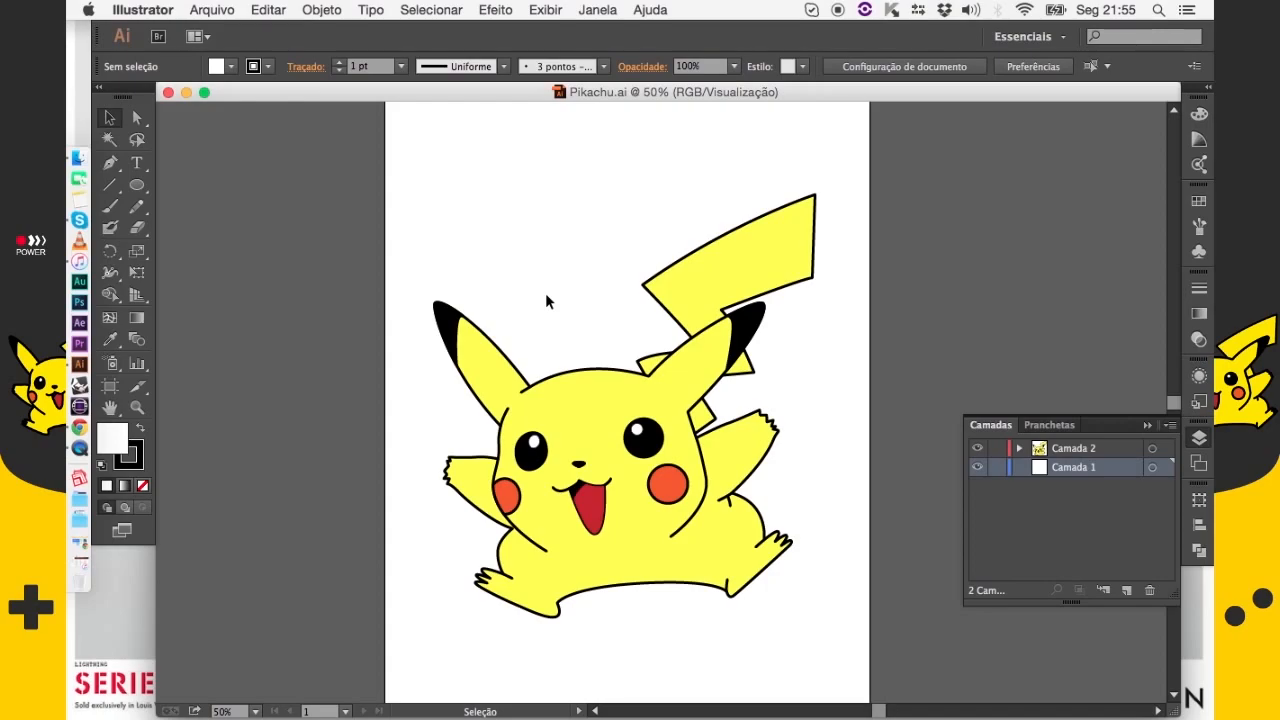